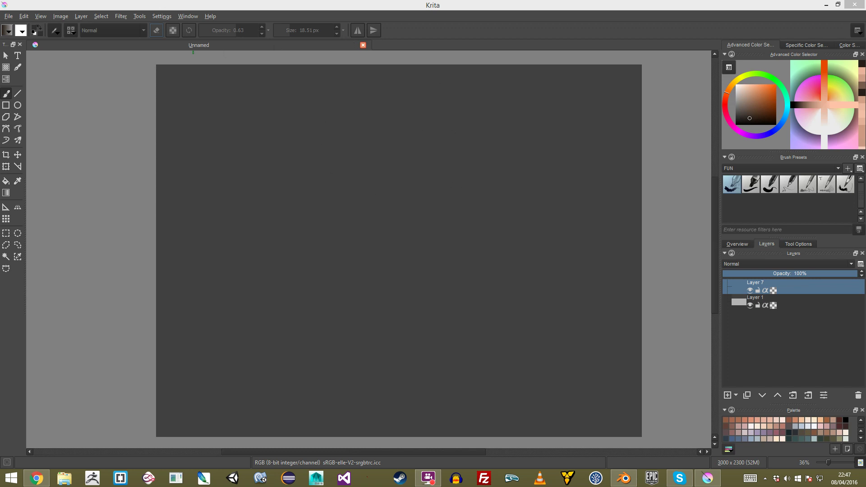
Undo the test mark on the canvas and choose a very dark brown as the brush colour
{"action": "left_click", "coordinate": [343, 176]}
{"action": "key", "text": "ctrl+z"}
{"action": "left_click", "coordinate": [743, 125]}
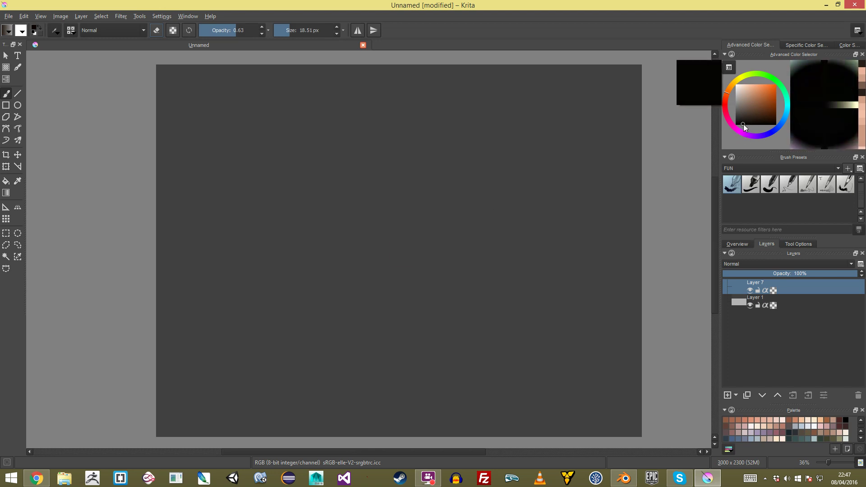
{"action": "left_click", "coordinate": [744, 121]}
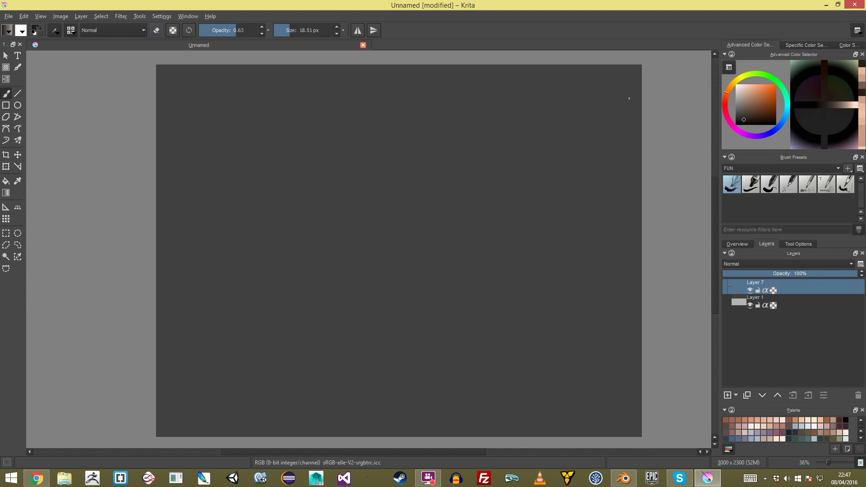
{"action": "mouse_move", "coordinate": [392, 111]}
{"action": "left_mouse_down"}
{"action": "mouse_move", "coordinate": [385, 170]}
{"action": "mouse_move", "coordinate": [389, 151]}
{"action": "left_mouse_up"}
{"action": "key", "text": "ctrl+z"}
{"action": "mouse_move", "coordinate": [396, 128]}
{"action": "left_mouse_down"}
{"action": "mouse_move", "coordinate": [373, 139]}
{"action": "mouse_move", "coordinate": [395, 190]}
{"action": "left_mouse_up"}
{"action": "key", "text": "ctrl+z"}
{"action": "left_click_drag", "start_coordinate": [399, 152], "coordinate": [383, 160], "text": "shift"}
{"action": "left_click_drag", "start_coordinate": [391, 128], "coordinate": [394, 190]}
{"action": "mouse_move", "coordinate": [371, 160]}
{"action": "left_mouse_down"}
{"action": "mouse_move", "coordinate": [370, 181]}
{"action": "mouse_move", "coordinate": [402, 195]}
{"action": "left_mouse_up"}
{"action": "mouse_move", "coordinate": [371, 165]}
{"action": "left_mouse_down"}
{"action": "mouse_move", "coordinate": [383, 191]}
{"action": "mouse_move", "coordinate": [422, 182]}
{"action": "left_mouse_up"}
{"action": "mouse_move", "coordinate": [427, 131]}
{"action": "left_mouse_down"}
{"action": "mouse_move", "coordinate": [437, 164]}
{"action": "mouse_move", "coordinate": [410, 190]}
{"action": "left_mouse_up"}
{"action": "left_click_drag", "start_coordinate": [436, 153], "coordinate": [408, 189]}
{"action": "mouse_move", "coordinate": [425, 135]}
{"action": "left_mouse_down"}
{"action": "mouse_move", "coordinate": [415, 186]}
{"action": "mouse_move", "coordinate": [429, 149]}
{"action": "left_mouse_up"}
{"action": "key", "text": "ctrl+z"}
{"action": "key", "text": "ctrl+z"}
{"action": "key", "text": "ctrl+z"}
{"action": "left_click_drag", "start_coordinate": [429, 137], "coordinate": [430, 181]}
{"action": "key", "text": "ctrl+z"}
{"action": "key", "text": "ctrl+z"}
{"action": "key", "text": "ctrl+z"}
{"action": "key", "text": "ctrl+z"}
{"action": "key", "text": "ctrl+z"}
{"action": "key", "text": "ctrl+z"}
{"action": "key", "text": "ctrl+z"}
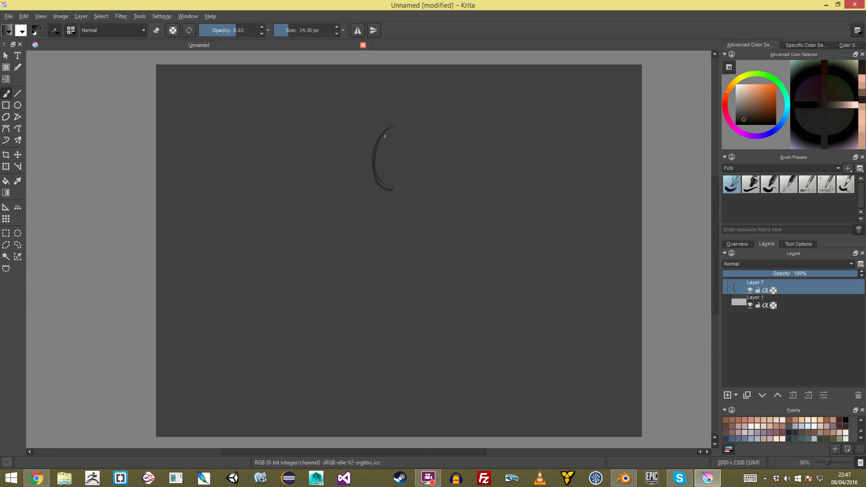
Sketch a large round head outline in the upper middle of the canvas, undoing the stray strokes below it
{"action": "mouse_move", "coordinate": [356, 164]}
{"action": "left_mouse_down"}
{"action": "mouse_move", "coordinate": [383, 199]}
{"action": "mouse_move", "coordinate": [415, 201]}
{"action": "mouse_move", "coordinate": [433, 169]}
{"action": "mouse_move", "coordinate": [427, 135]}
{"action": "mouse_move", "coordinate": [392, 129]}
{"action": "left_mouse_up"}
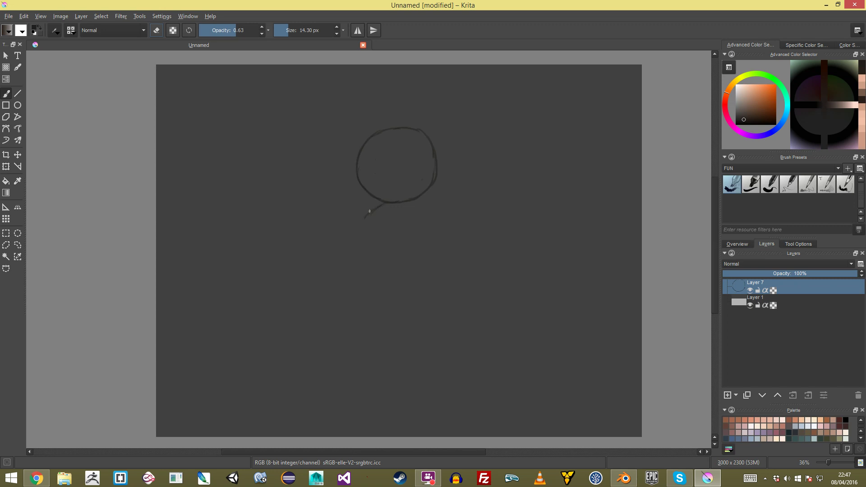
{"action": "key", "text": "ctrl+z"}
{"action": "key", "text": "ctrl+z"}
{"action": "key", "text": "ctrl+z"}
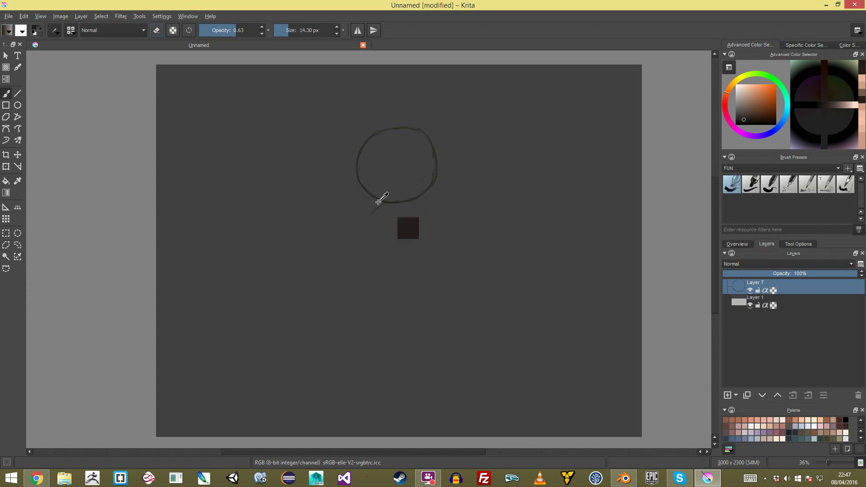
Sketch the neck and shoulders below the head, undoing the unwanted torso side strokes
{"action": "mouse_move", "coordinate": [384, 213]}
{"action": "left_mouse_down"}
{"action": "mouse_move", "coordinate": [409, 212]}
{"action": "mouse_move", "coordinate": [427, 232]}
{"action": "mouse_move", "coordinate": [426, 261]}
{"action": "left_mouse_up"}
{"action": "left_click_drag", "start_coordinate": [378, 216], "coordinate": [383, 251]}
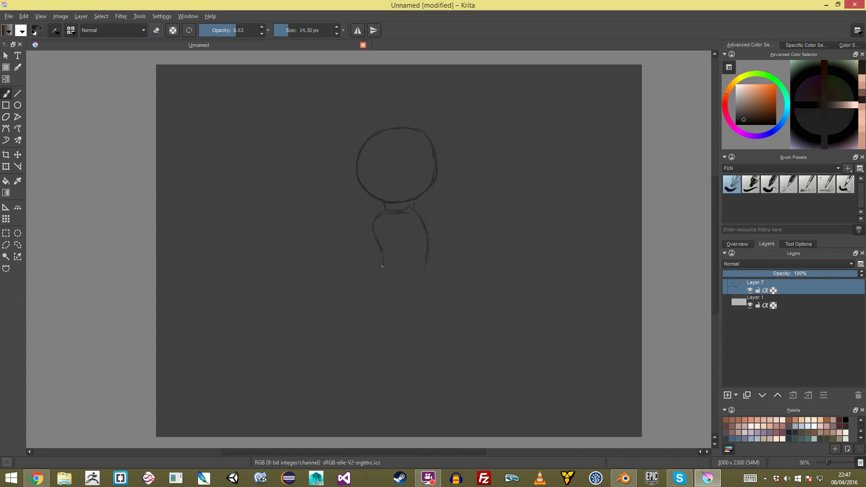
{"action": "key", "text": "ctrl+z"}
{"action": "key", "text": "ctrl+z"}
{"action": "key", "text": "ctrl+z"}
Sketch the lower torso with a waist line, two legs with ragged trouser hems and the feet
{"action": "mouse_move", "coordinate": [383, 264]}
{"action": "left_mouse_down"}
{"action": "mouse_move", "coordinate": [406, 291]}
{"action": "mouse_move", "coordinate": [426, 285]}
{"action": "mouse_move", "coordinate": [429, 257]}
{"action": "mouse_move", "coordinate": [421, 328]}
{"action": "left_mouse_up"}
{"action": "left_click_drag", "start_coordinate": [381, 300], "coordinate": [385, 338]}
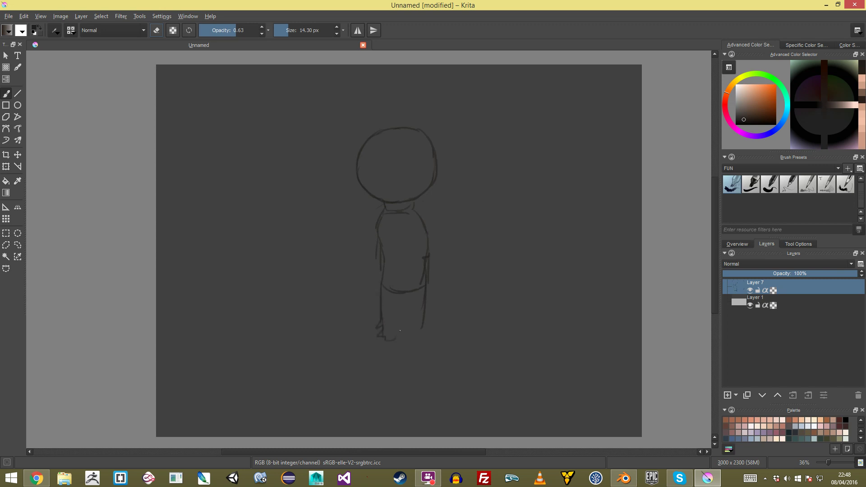
{"action": "left_click_drag", "start_coordinate": [402, 306], "coordinate": [394, 334]}
{"action": "left_click_drag", "start_coordinate": [426, 312], "coordinate": [424, 331]}
Erase the waist line across the figure, then return to normal brush mode
{"action": "middle_click_drag", "start_coordinate": [425, 198], "coordinate": [427, 188]}
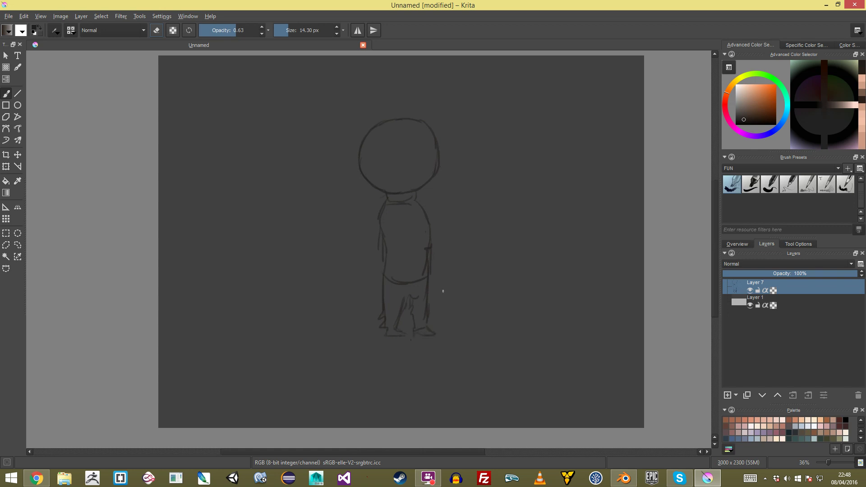
{"action": "key", "text": "e"}
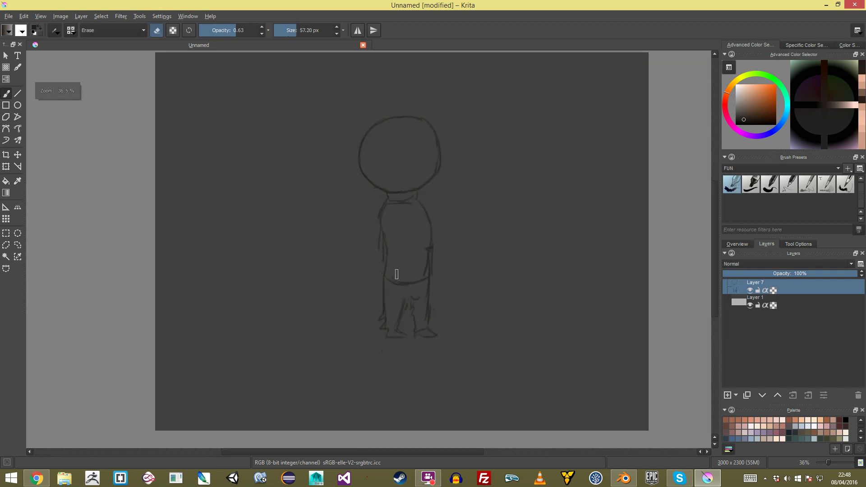
{"action": "mouse_move", "coordinate": [394, 279]}
{"action": "left_mouse_down"}
{"action": "mouse_move", "coordinate": [420, 277]}
{"action": "mouse_move", "coordinate": [409, 260]}
{"action": "left_mouse_up"}
{"action": "key", "text": "e"}
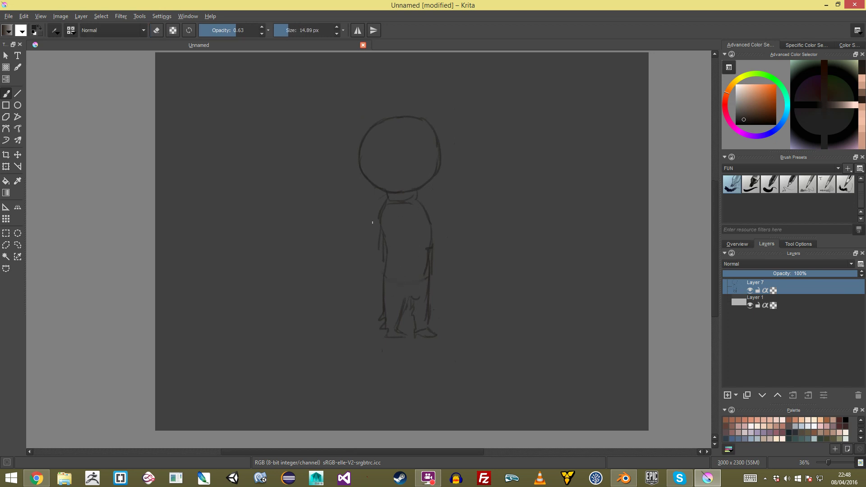
Sketch both arms hanging beside the torso, with the hands and the left arm's inner edge
{"action": "left_click_drag", "start_coordinate": [378, 221], "coordinate": [374, 247]}
{"action": "left_click_drag", "start_coordinate": [434, 234], "coordinate": [439, 276]}
{"action": "middle_click_drag", "start_coordinate": [429, 188], "coordinate": [432, 166], "text": "ctrl"}
{"action": "left_click_drag", "start_coordinate": [395, 235], "coordinate": [392, 329]}
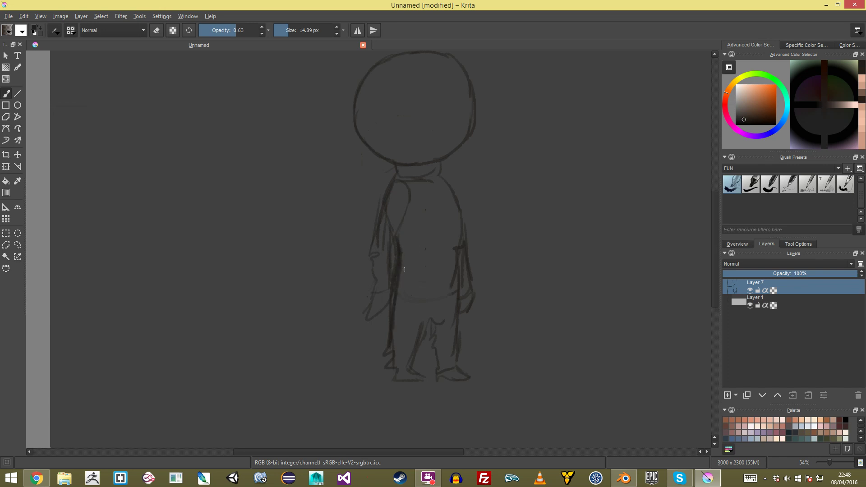
Reinforce the neck, shoulders and inner edge of the left arm with darker strokes
{"action": "mouse_move", "coordinate": [441, 163]}
{"action": "left_mouse_down"}
{"action": "mouse_move", "coordinate": [436, 175]}
{"action": "mouse_move", "coordinate": [459, 209]}
{"action": "left_mouse_up"}
{"action": "key", "text": "ctrl+z"}
{"action": "left_click_drag", "start_coordinate": [410, 177], "coordinate": [404, 167]}
{"action": "key", "text": "e"}
{"action": "mouse_move", "coordinate": [420, 201]}
{"action": "middle_mouse_down", "text": "ctrl"}
{"action": "mouse_move", "coordinate": [425, 236]}
{"action": "mouse_move", "coordinate": [418, 198]}
{"action": "middle_mouse_up", "text": "ctrl"}
{"action": "key", "text": "e"}
{"action": "left_click_drag", "start_coordinate": [423, 175], "coordinate": [397, 280]}
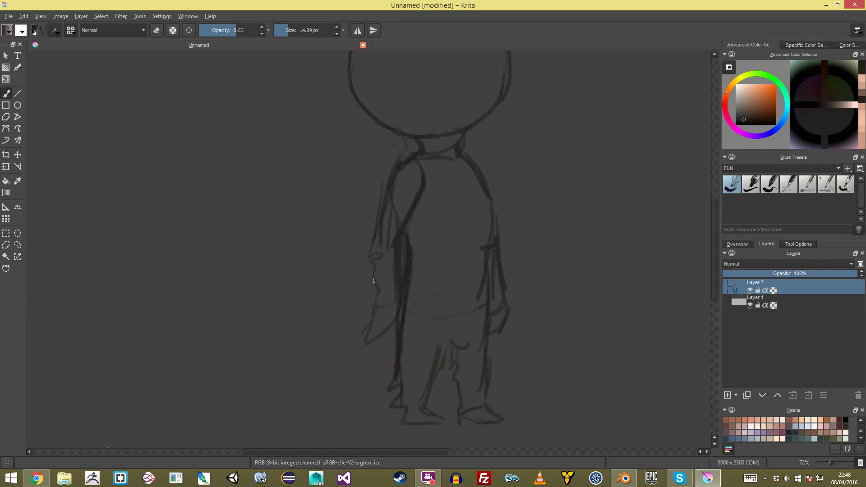
Refine the left sleeve with elbow folds and draw the cuffs and closed hands of both arms
{"action": "left_click_drag", "start_coordinate": [372, 250], "coordinate": [376, 264]}
{"action": "key", "text": "ctrl+z"}
{"action": "key", "text": "ctrl+z"}
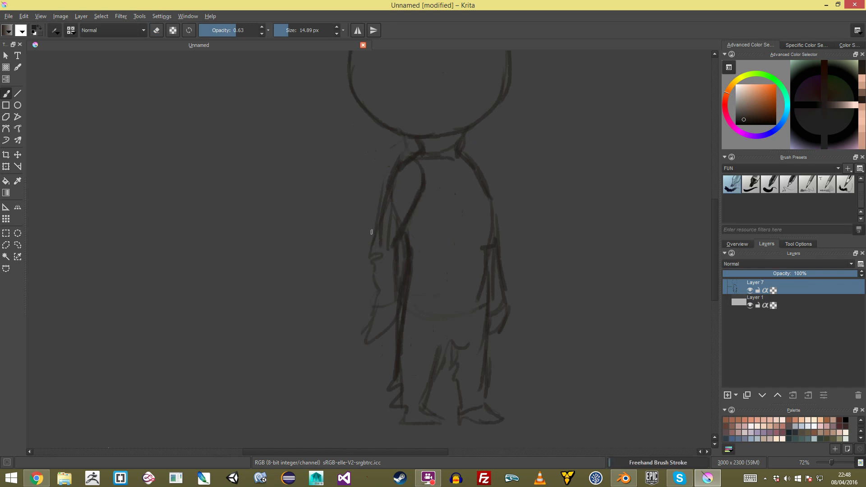
{"action": "mouse_move", "coordinate": [377, 233]}
{"action": "left_mouse_down"}
{"action": "mouse_move", "coordinate": [378, 299]}
{"action": "mouse_move", "coordinate": [395, 303]}
{"action": "mouse_move", "coordinate": [397, 247]}
{"action": "left_mouse_up"}
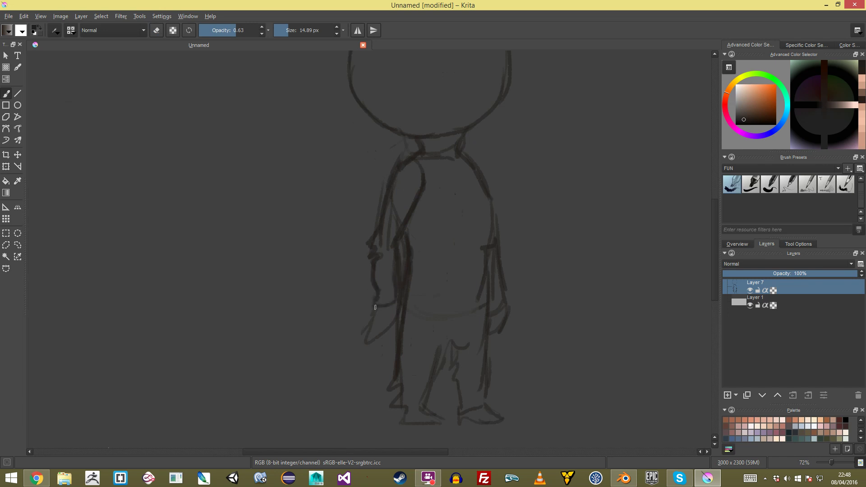
{"action": "mouse_move", "coordinate": [376, 310]}
{"action": "left_mouse_down"}
{"action": "mouse_move", "coordinate": [360, 336]}
{"action": "mouse_move", "coordinate": [383, 332]}
{"action": "mouse_move", "coordinate": [395, 304]}
{"action": "mouse_move", "coordinate": [391, 323]}
{"action": "left_mouse_up"}
{"action": "mouse_move", "coordinate": [504, 300]}
{"action": "left_mouse_down"}
{"action": "mouse_move", "coordinate": [506, 317]}
{"action": "mouse_move", "coordinate": [489, 343]}
{"action": "left_mouse_up"}
{"action": "left_click_drag", "start_coordinate": [487, 312], "coordinate": [505, 303]}
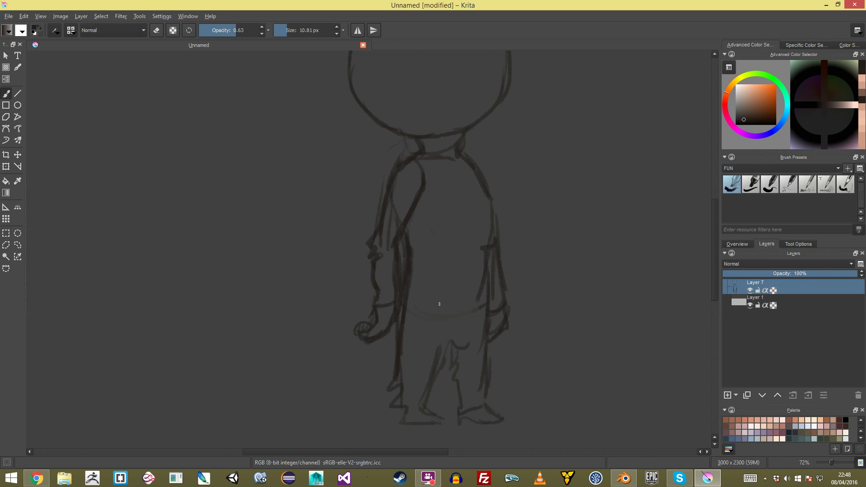
Draw the jacket's V-shaped collar, its front line down the torso and the folds around the crotch
{"action": "key", "text": "bracketleft"}
{"action": "key", "text": "bracketright"}
{"action": "mouse_move", "coordinate": [428, 163]}
{"action": "left_mouse_down"}
{"action": "mouse_move", "coordinate": [444, 175]}
{"action": "mouse_move", "coordinate": [455, 213]}
{"action": "left_mouse_up"}
{"action": "mouse_move", "coordinate": [451, 172]}
{"action": "left_mouse_down"}
{"action": "mouse_move", "coordinate": [461, 208]}
{"action": "mouse_move", "coordinate": [458, 306]}
{"action": "left_mouse_up"}
{"action": "left_click_drag", "start_coordinate": [460, 273], "coordinate": [456, 322]}
{"action": "mouse_move", "coordinate": [459, 281]}
{"action": "middle_mouse_down", "text": "ctrl"}
{"action": "mouse_move", "coordinate": [460, 228]}
{"action": "mouse_move", "coordinate": [441, 252]}
{"action": "mouse_move", "coordinate": [450, 242]}
{"action": "mouse_move", "coordinate": [442, 307]}
{"action": "mouse_move", "coordinate": [456, 215]}
{"action": "mouse_move", "coordinate": [451, 182]}
{"action": "mouse_move", "coordinate": [447, 232]}
{"action": "mouse_move", "coordinate": [411, 189]}
{"action": "mouse_move", "coordinate": [413, 222]}
{"action": "mouse_move", "coordinate": [441, 255]}
{"action": "mouse_move", "coordinate": [448, 212]}
{"action": "middle_mouse_up", "text": "ctrl"}
{"action": "key", "text": "e"}
{"action": "key", "text": "bracketleft"}
{"action": "key", "text": "bracketleft"}
{"action": "key", "text": "e"}
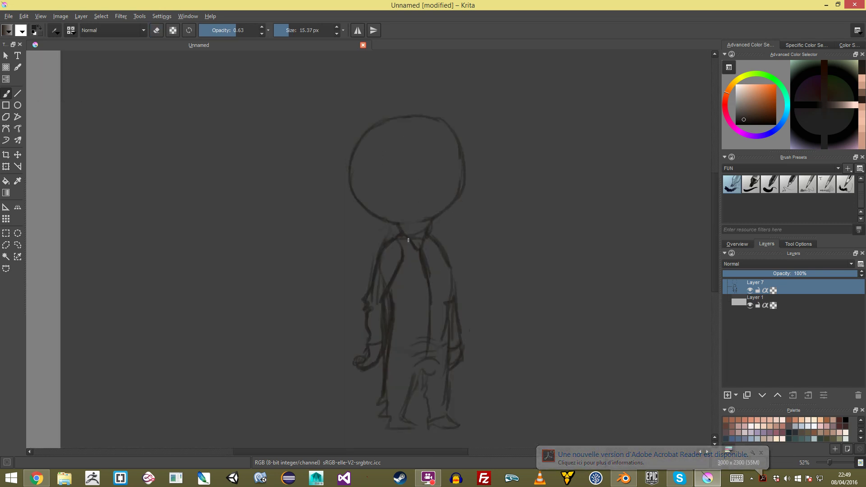
Draw the face opening inside the head circle, with its sides tapering down to the neck
{"action": "mouse_move", "coordinate": [404, 222]}
{"action": "left_mouse_down"}
{"action": "mouse_move", "coordinate": [376, 195]}
{"action": "mouse_move", "coordinate": [388, 143]}
{"action": "mouse_move", "coordinate": [403, 132]}
{"action": "mouse_move", "coordinate": [428, 135]}
{"action": "mouse_move", "coordinate": [452, 180]}
{"action": "left_mouse_up"}
{"action": "mouse_move", "coordinate": [451, 150]}
{"action": "left_mouse_down"}
{"action": "mouse_move", "coordinate": [456, 182]}
{"action": "mouse_move", "coordinate": [442, 205]}
{"action": "left_mouse_up"}
{"action": "middle_click_drag", "start_coordinate": [441, 205], "coordinate": [483, 208], "text": "ctrl"}
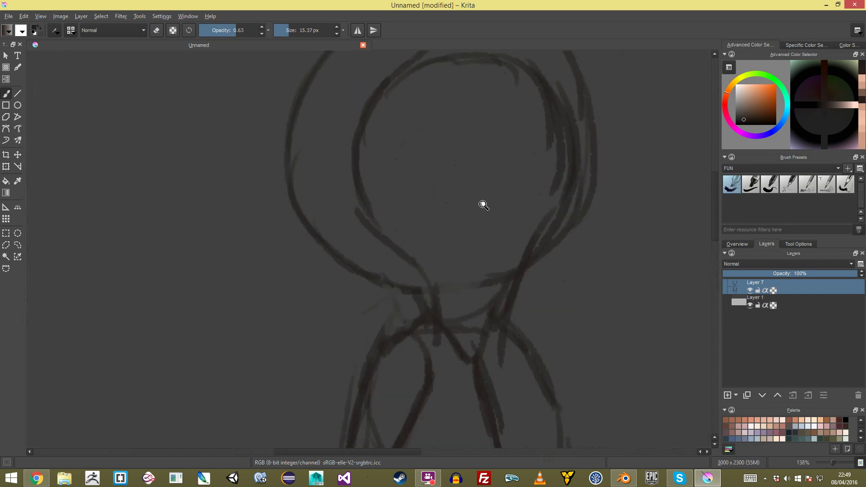
Draw a pair of glasses on the face with two rounded lenses, a bridge and a temple arm
{"action": "middle_click_drag", "start_coordinate": [486, 155], "coordinate": [460, 180]}
{"action": "left_click_drag", "start_coordinate": [439, 170], "coordinate": [438, 170], "text": "shift"}
{"action": "mouse_move", "coordinate": [371, 167]}
{"action": "left_mouse_down"}
{"action": "mouse_move", "coordinate": [390, 221]}
{"action": "mouse_move", "coordinate": [433, 220]}
{"action": "mouse_move", "coordinate": [460, 201]}
{"action": "left_mouse_up"}
{"action": "mouse_move", "coordinate": [456, 163]}
{"action": "left_mouse_down"}
{"action": "mouse_move", "coordinate": [452, 224]}
{"action": "mouse_move", "coordinate": [374, 170]}
{"action": "left_mouse_up"}
{"action": "mouse_move", "coordinate": [410, 165]}
{"action": "left_mouse_down"}
{"action": "mouse_move", "coordinate": [489, 171]}
{"action": "mouse_move", "coordinate": [494, 219]}
{"action": "mouse_move", "coordinate": [541, 209]}
{"action": "left_mouse_up"}
{"action": "left_click_drag", "start_coordinate": [491, 162], "coordinate": [546, 159]}
{"action": "mouse_move", "coordinate": [542, 156]}
{"action": "left_mouse_down"}
{"action": "mouse_move", "coordinate": [479, 159]}
{"action": "mouse_move", "coordinate": [490, 170]}
{"action": "left_mouse_up"}
{"action": "left_click_drag", "start_coordinate": [364, 162], "coordinate": [334, 179], "text": "shift"}
{"action": "middle_click_drag", "start_coordinate": [445, 164], "coordinate": [465, 156], "text": "ctrl"}
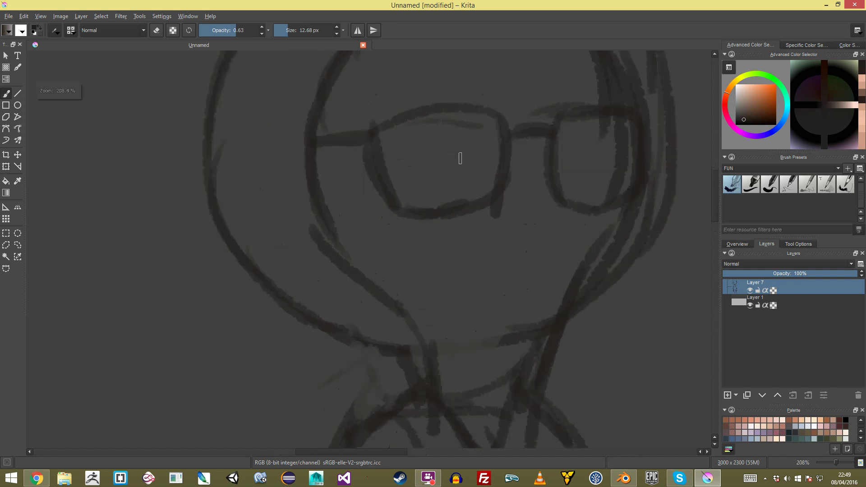
Draw the pupils, frowning brows, nose, mouth and a dark goatee on the face
{"action": "mouse_move", "coordinate": [458, 175]}
{"action": "left_mouse_down", "text": "shift"}
{"action": "mouse_move", "coordinate": [471, 168]}
{"action": "mouse_move", "coordinate": [460, 162]}
{"action": "mouse_move", "coordinate": [466, 153]}
{"action": "mouse_move", "coordinate": [456, 179]}
{"action": "left_mouse_up", "text": "shift"}
{"action": "key", "text": "ctrl+z"}
{"action": "key", "text": "ctrl+z"}
{"action": "left_click_drag", "start_coordinate": [590, 156], "coordinate": [588, 169]}
{"action": "mouse_move", "coordinate": [580, 167]}
{"action": "left_mouse_down", "text": "shift"}
{"action": "mouse_move", "coordinate": [562, 207]}
{"action": "mouse_move", "coordinate": [523, 225]}
{"action": "mouse_move", "coordinate": [490, 308]}
{"action": "mouse_move", "coordinate": [491, 229]}
{"action": "left_mouse_up", "text": "shift"}
{"action": "left_click_drag", "start_coordinate": [408, 183], "coordinate": [449, 170], "text": "shift"}
{"action": "left_click_drag", "start_coordinate": [399, 167], "coordinate": [450, 172]}
{"action": "mouse_move", "coordinate": [426, 172]}
{"action": "left_mouse_down"}
{"action": "mouse_move", "coordinate": [449, 178]}
{"action": "mouse_move", "coordinate": [529, 167]}
{"action": "mouse_move", "coordinate": [502, 133]}
{"action": "left_mouse_up"}
{"action": "mouse_move", "coordinate": [460, 171]}
{"action": "left_mouse_down", "text": "shift"}
{"action": "mouse_move", "coordinate": [431, 205]}
{"action": "mouse_move", "coordinate": [435, 197]}
{"action": "mouse_move", "coordinate": [487, 199]}
{"action": "mouse_move", "coordinate": [471, 246]}
{"action": "mouse_move", "coordinate": [433, 246]}
{"action": "mouse_move", "coordinate": [407, 218]}
{"action": "mouse_move", "coordinate": [444, 253]}
{"action": "mouse_move", "coordinate": [464, 220]}
{"action": "left_mouse_up", "text": "shift"}
{"action": "mouse_move", "coordinate": [471, 229]}
{"action": "middle_mouse_down", "text": "ctrl"}
{"action": "mouse_move", "coordinate": [500, 357]}
{"action": "mouse_move", "coordinate": [489, 247]}
{"action": "mouse_move", "coordinate": [469, 185]}
{"action": "middle_mouse_up", "text": "ctrl"}
Erase the upper outlines of the head and face opening, and draw a curved hood edge above the forehead
{"action": "middle_click_drag", "start_coordinate": [410, 169], "coordinate": [406, 201]}
{"action": "middle_click_drag", "start_coordinate": [406, 201], "coordinate": [404, 177], "text": "ctrl"}
{"action": "left_click_drag", "start_coordinate": [390, 124], "coordinate": [397, 124], "text": "shift"}
{"action": "key", "text": "e"}
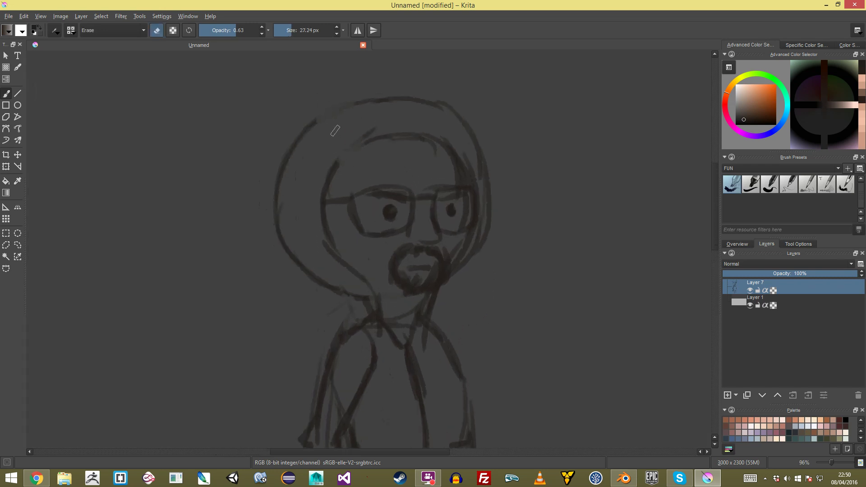
{"action": "mouse_move", "coordinate": [510, 97]}
{"action": "middle_mouse_down", "text": "ctrl"}
{"action": "mouse_move", "coordinate": [478, 207]}
{"action": "mouse_move", "coordinate": [428, 67]}
{"action": "middle_mouse_up", "text": "ctrl"}
{"action": "left_click_drag", "start_coordinate": [441, 104], "coordinate": [435, 105], "text": "shift"}
{"action": "middle_click_drag", "start_coordinate": [461, 83], "coordinate": [444, 141]}
{"action": "left_click_drag", "start_coordinate": [462, 119], "coordinate": [467, 134], "text": "shift"}
{"action": "left_click_drag", "start_coordinate": [383, 180], "coordinate": [400, 183], "text": "shift"}
{"action": "middle_click_drag", "start_coordinate": [439, 200], "coordinate": [402, 209], "text": "ctrl"}
{"action": "mouse_move", "coordinate": [369, 198]}
{"action": "left_mouse_down", "text": "shift"}
{"action": "mouse_move", "coordinate": [464, 181]}
{"action": "mouse_move", "coordinate": [441, 190]}
{"action": "mouse_move", "coordinate": [434, 182]}
{"action": "mouse_move", "coordinate": [349, 187]}
{"action": "mouse_move", "coordinate": [397, 154]}
{"action": "mouse_move", "coordinate": [433, 182]}
{"action": "left_mouse_up", "text": "shift"}
{"action": "key", "text": "e"}
{"action": "key", "text": "ctrl+z"}
{"action": "key", "text": "e"}
{"action": "key", "text": "bracketleft"}
{"action": "key", "text": "bracketleft"}
{"action": "key", "text": "bracketleft"}
{"action": "mouse_move", "coordinate": [450, 201]}
{"action": "middle_mouse_down", "text": "ctrl"}
{"action": "mouse_move", "coordinate": [446, 193]}
{"action": "mouse_move", "coordinate": [419, 197]}
{"action": "middle_mouse_up", "text": "ctrl"}
{"action": "key", "text": "bracketleft"}
{"action": "key", "text": "bracketleft"}
{"action": "key", "text": "bracketleft"}
{"action": "key", "text": "bracketleft"}
{"action": "key", "text": "e"}
{"action": "mouse_move", "coordinate": [270, 238]}
{"action": "left_mouse_down"}
{"action": "mouse_move", "coordinate": [348, 197]}
{"action": "mouse_move", "coordinate": [501, 248]}
{"action": "left_mouse_up"}
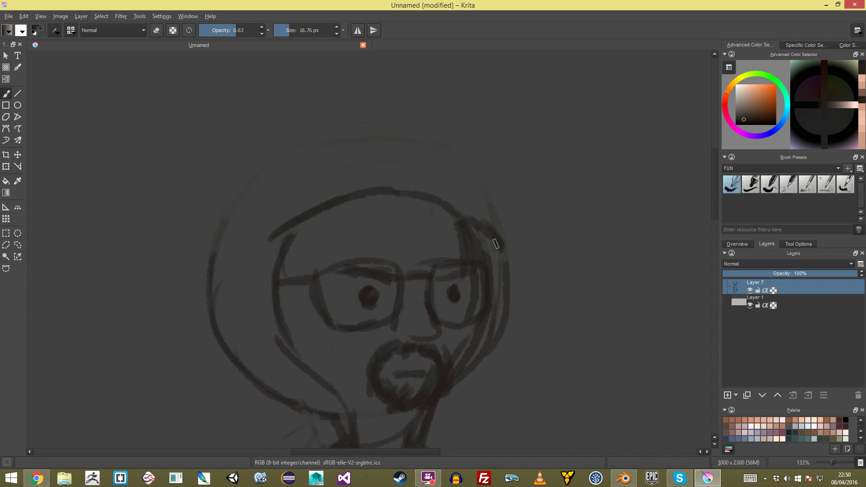
{"action": "left_click_drag", "start_coordinate": [481, 107], "coordinate": [478, 163]}
{"action": "mouse_move", "coordinate": [485, 95]}
{"action": "left_mouse_down"}
{"action": "mouse_move", "coordinate": [494, 170]}
{"action": "mouse_move", "coordinate": [479, 103]}
{"action": "mouse_move", "coordinate": [484, 160]}
{"action": "mouse_move", "coordinate": [498, 147]}
{"action": "mouse_move", "coordinate": [444, 140]}
{"action": "mouse_move", "coordinate": [475, 184]}
{"action": "left_mouse_up"}
{"action": "key", "text": "ctrl+z"}
{"action": "key", "text": "ctrl+z"}
{"action": "key", "text": "ctrl+z"}
Sketch a narrow ear on the hood's right side, a rounded ear on the left and the hood top between them
{"action": "mouse_move", "coordinate": [444, 143]}
{"action": "left_mouse_down"}
{"action": "mouse_move", "coordinate": [499, 162]}
{"action": "mouse_move", "coordinate": [476, 223]}
{"action": "left_mouse_up"}
{"action": "left_click_drag", "start_coordinate": [441, 130], "coordinate": [349, 134]}
{"action": "mouse_move", "coordinate": [288, 103]}
{"action": "left_mouse_down"}
{"action": "mouse_move", "coordinate": [292, 174]}
{"action": "mouse_move", "coordinate": [333, 165]}
{"action": "left_mouse_up"}
{"action": "left_click_drag", "start_coordinate": [308, 100], "coordinate": [305, 105]}
{"action": "left_click_drag", "start_coordinate": [259, 141], "coordinate": [327, 125]}
{"action": "left_click_drag", "start_coordinate": [292, 99], "coordinate": [359, 142]}
{"action": "left_click_drag", "start_coordinate": [244, 147], "coordinate": [278, 197]}
Draw the hood's front band above the forehead, from below the rounded ear towards the narrow ear
{"action": "mouse_move", "coordinate": [272, 195]}
{"action": "left_mouse_down"}
{"action": "mouse_move", "coordinate": [270, 223]}
{"action": "mouse_move", "coordinate": [270, 215]}
{"action": "mouse_move", "coordinate": [390, 194]}
{"action": "left_mouse_up"}
{"action": "key", "text": "e"}
{"action": "key", "text": "e"}
{"action": "left_click_drag", "start_coordinate": [281, 228], "coordinate": [440, 190]}
{"action": "key", "text": "["}
{"action": "key", "text": "["}
{"action": "key", "text": "["}
{"action": "mouse_move", "coordinate": [311, 200]}
{"action": "left_mouse_down"}
{"action": "mouse_move", "coordinate": [270, 192]}
{"action": "mouse_move", "coordinate": [356, 151]}
{"action": "mouse_move", "coordinate": [334, 187]}
{"action": "left_mouse_up"}
Refine the narrow ear, add a small arc between the ears and redraw the hood's left outline
{"action": "left_click_drag", "start_coordinate": [415, 158], "coordinate": [419, 159], "text": "shift"}
{"action": "mouse_move", "coordinate": [428, 137]}
{"action": "left_mouse_down"}
{"action": "mouse_move", "coordinate": [447, 179]}
{"action": "mouse_move", "coordinate": [491, 191]}
{"action": "left_mouse_up"}
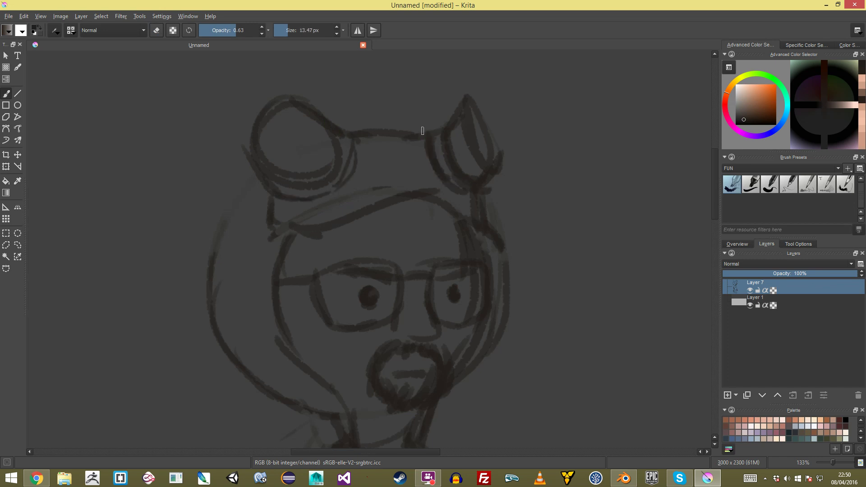
{"action": "left_click_drag", "start_coordinate": [347, 119], "coordinate": [342, 131]}
{"action": "mouse_move", "coordinate": [371, 107]}
{"action": "left_mouse_down"}
{"action": "mouse_move", "coordinate": [337, 119]}
{"action": "mouse_move", "coordinate": [370, 107]}
{"action": "left_mouse_up"}
{"action": "mouse_move", "coordinate": [384, 104]}
{"action": "left_mouse_down"}
{"action": "mouse_move", "coordinate": [418, 132]}
{"action": "mouse_move", "coordinate": [435, 130]}
{"action": "left_mouse_up"}
{"action": "mouse_move", "coordinate": [257, 175]}
{"action": "left_mouse_down"}
{"action": "mouse_move", "coordinate": [232, 205]}
{"action": "mouse_move", "coordinate": [212, 310]}
{"action": "left_mouse_up"}
Darken the left edge of the face and add sideburn strokes beside the glasses' temple arm
{"action": "left_click_drag", "start_coordinate": [307, 230], "coordinate": [313, 276], "text": "ctrl"}
{"action": "middle_click_drag", "start_coordinate": [285, 300], "coordinate": [306, 218]}
{"action": "mouse_move", "coordinate": [305, 214]}
{"action": "left_mouse_down"}
{"action": "mouse_move", "coordinate": [320, 209]}
{"action": "mouse_move", "coordinate": [305, 220]}
{"action": "left_mouse_up"}
{"action": "mouse_move", "coordinate": [298, 228]}
{"action": "left_mouse_down"}
{"action": "mouse_move", "coordinate": [313, 253]}
{"action": "mouse_move", "coordinate": [325, 247]}
{"action": "left_mouse_up"}
{"action": "left_click_drag", "start_coordinate": [321, 254], "coordinate": [326, 276]}
{"action": "mouse_move", "coordinate": [314, 199]}
{"action": "left_mouse_down"}
{"action": "mouse_move", "coordinate": [321, 156]}
{"action": "mouse_move", "coordinate": [316, 187]}
{"action": "left_mouse_up"}
{"action": "left_click_drag", "start_coordinate": [314, 167], "coordinate": [310, 193]}
{"action": "mouse_move", "coordinate": [406, 77]}
{"action": "middle_mouse_down", "text": "ctrl"}
{"action": "mouse_move", "coordinate": [326, 182]}
{"action": "mouse_move", "coordinate": [332, 189]}
{"action": "middle_mouse_up", "text": "ctrl"}
{"action": "left_click_drag", "start_coordinate": [344, 191], "coordinate": [331, 221]}
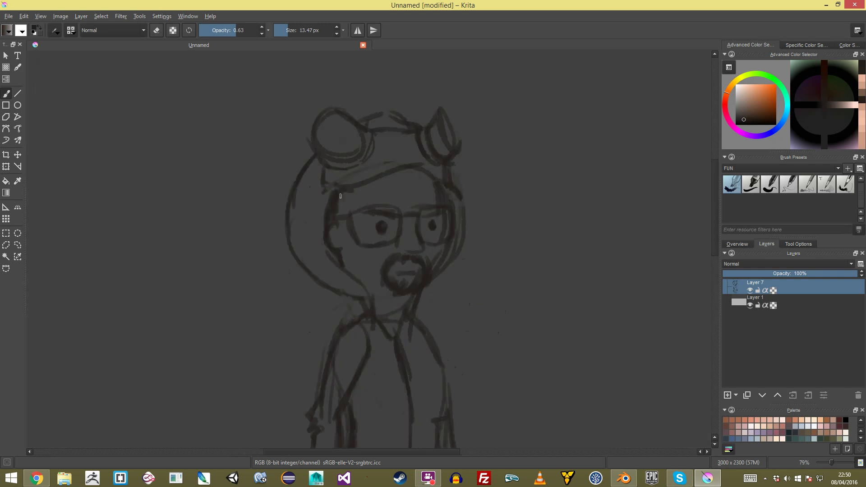
Erase the hood's left outline from the rounded ear down to the neck and return to normal brush mode
{"action": "mouse_move", "coordinate": [331, 222]}
{"action": "middle_mouse_down", "text": "ctrl"}
{"action": "mouse_move", "coordinate": [268, 252]}
{"action": "mouse_move", "coordinate": [313, 234]}
{"action": "middle_mouse_up", "text": "ctrl"}
{"action": "key", "text": "e"}
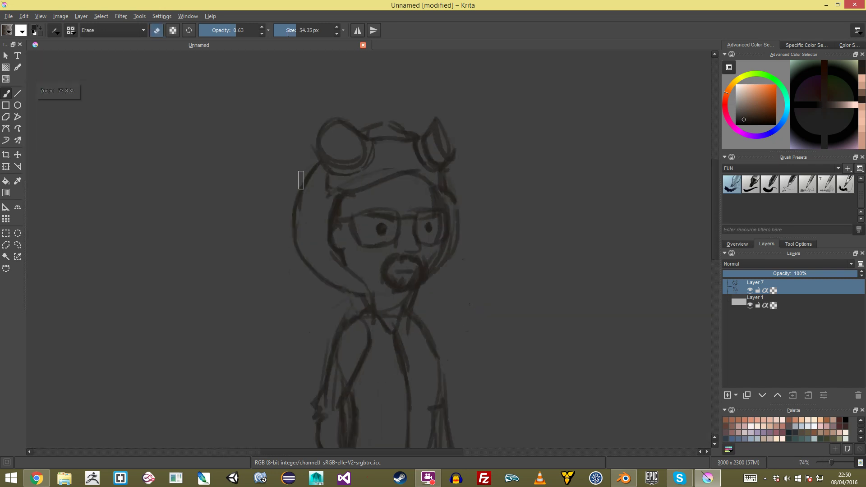
{"action": "mouse_move", "coordinate": [309, 151]}
{"action": "left_mouse_down"}
{"action": "mouse_move", "coordinate": [290, 184]}
{"action": "mouse_move", "coordinate": [327, 275]}
{"action": "left_mouse_up"}
{"action": "key", "text": "e"}
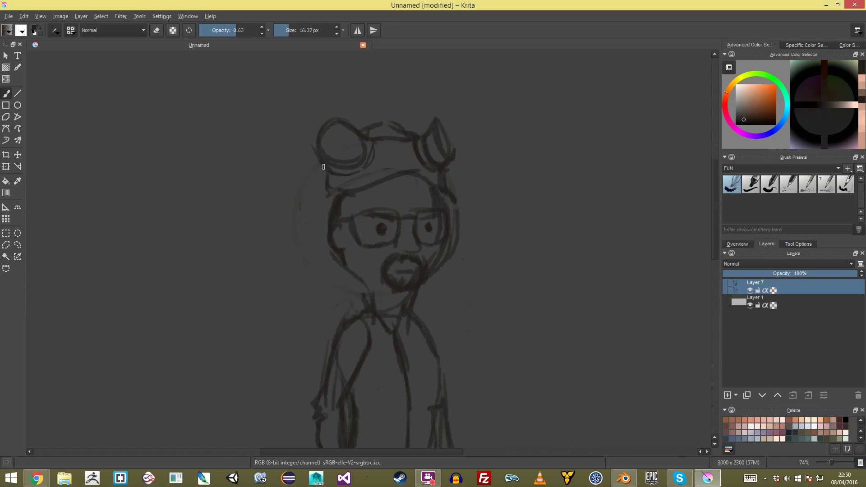
Redraw the hood's left side as a smooth curve from the rounded ear down to the neck
{"action": "mouse_move", "coordinate": [317, 174]}
{"action": "left_mouse_down"}
{"action": "mouse_move", "coordinate": [310, 228]}
{"action": "mouse_move", "coordinate": [338, 285]}
{"action": "left_mouse_up"}
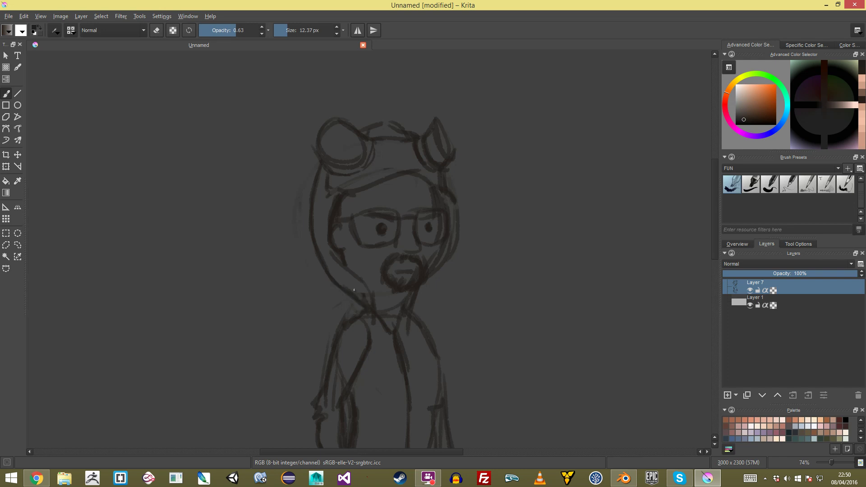
{"action": "middle_click_drag", "start_coordinate": [368, 343], "coordinate": [349, 444], "text": "ctrl"}
{"action": "middle_click_drag", "start_coordinate": [359, 409], "coordinate": [352, 299], "text": "ctrl"}
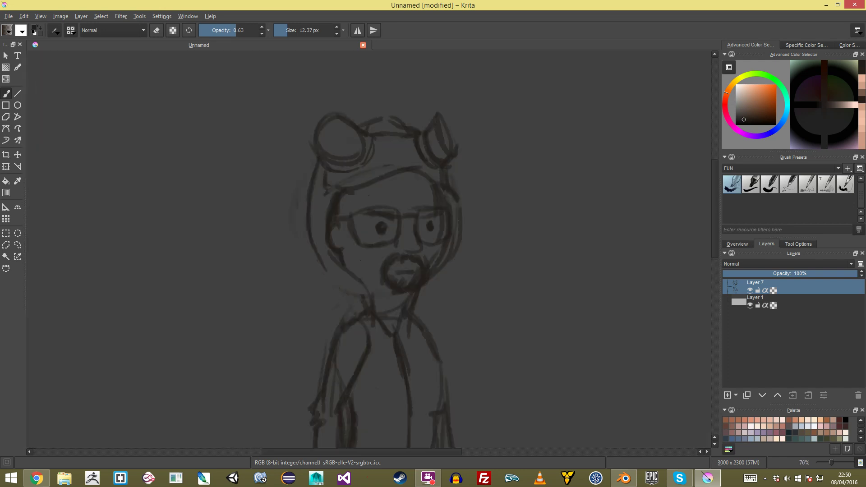
{"action": "mouse_move", "coordinate": [320, 159]}
{"action": "left_mouse_down", "text": "shift"}
{"action": "mouse_move", "coordinate": [299, 203]}
{"action": "mouse_move", "coordinate": [310, 260]}
{"action": "mouse_move", "coordinate": [354, 295]}
{"action": "left_mouse_up", "text": "shift"}
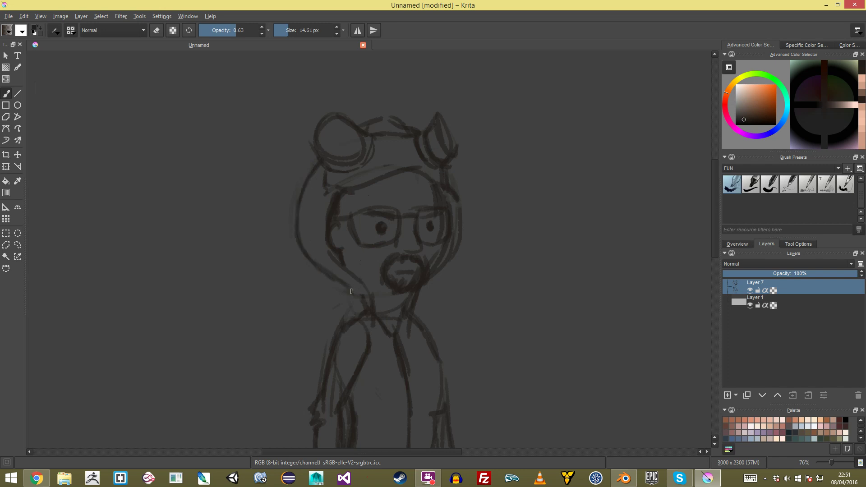
Extend the hood's lower edges past the neck to form a V-shaped collar on the chest
{"action": "mouse_move", "coordinate": [363, 309]}
{"action": "middle_mouse_down", "text": "ctrl"}
{"action": "mouse_move", "coordinate": [421, 328]}
{"action": "mouse_move", "coordinate": [460, 327]}
{"action": "mouse_move", "coordinate": [381, 305]}
{"action": "mouse_move", "coordinate": [361, 261]}
{"action": "mouse_move", "coordinate": [320, 225]}
{"action": "middle_mouse_up", "text": "ctrl"}
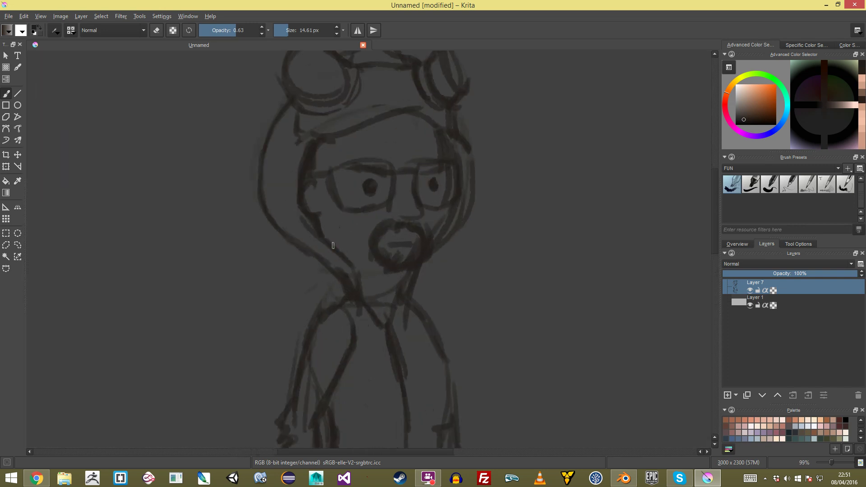
{"action": "left_click_drag", "start_coordinate": [362, 307], "coordinate": [382, 346]}
{"action": "left_click_drag", "start_coordinate": [404, 304], "coordinate": [396, 340]}
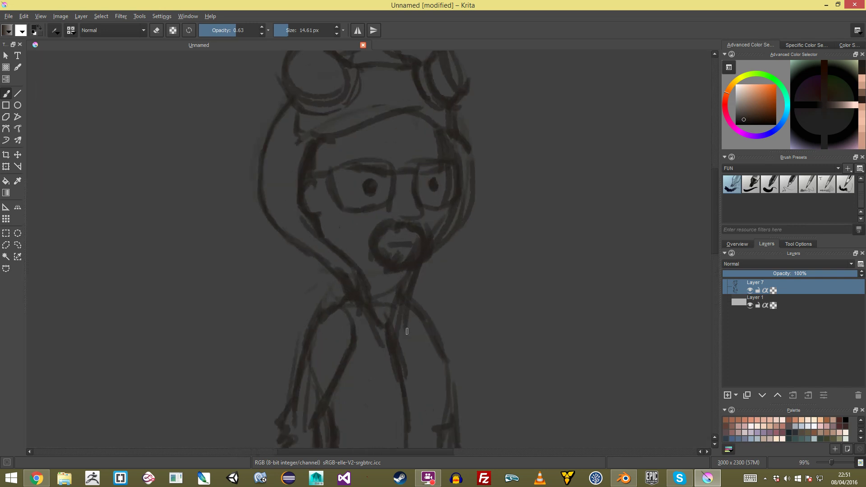
{"action": "middle_click_drag", "start_coordinate": [419, 200], "coordinate": [412, 176]}
{"action": "middle_click_drag", "start_coordinate": [421, 222], "coordinate": [446, 195], "text": "ctrl"}
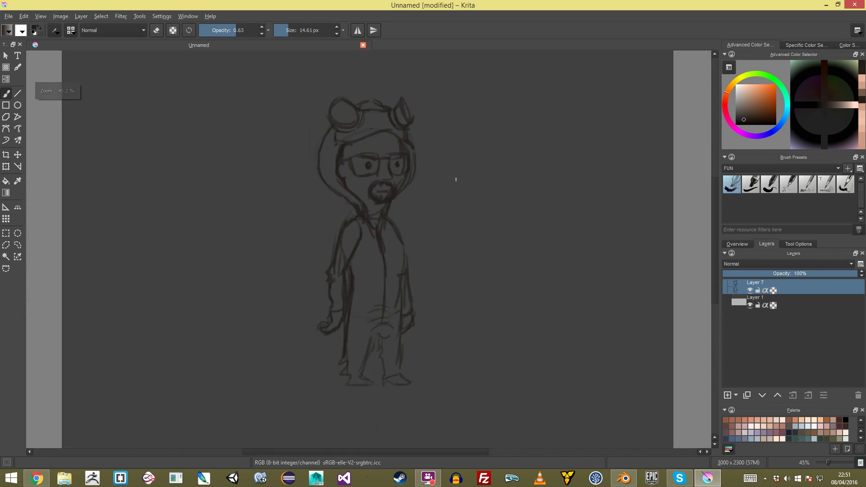
Sample the dark brown around the goatee and enlarge the brush to about 21 px
{"action": "mouse_move", "coordinate": [396, 150]}
{"action": "middle_mouse_down", "text": "ctrl"}
{"action": "mouse_move", "coordinate": [395, 109]}
{"action": "mouse_move", "coordinate": [417, 186]}
{"action": "middle_mouse_up", "text": "ctrl"}
{"action": "left_click", "coordinate": [413, 196], "text": "ctrl"}
{"action": "left_click", "coordinate": [398, 207], "text": "ctrl"}
{"action": "left_click_drag", "start_coordinate": [398, 208], "coordinate": [401, 208], "text": "shift"}
{"action": "left_click", "coordinate": [398, 209], "text": "ctrl"}
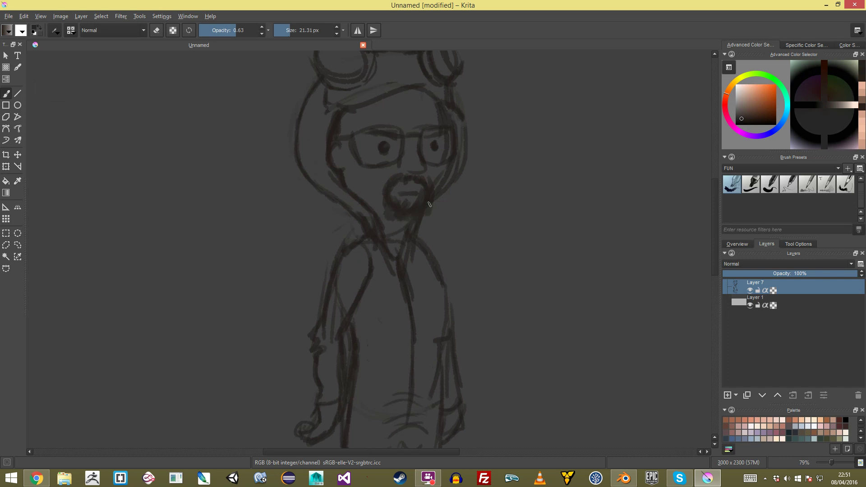
Erase the hood outline right of the face and redraw the cheek and jaw edge with a thinner brush of about 12 px
{"action": "middle_click_drag", "start_coordinate": [456, 162], "coordinate": [448, 178], "text": "ctrl"}
{"action": "key", "text": "e"}
{"action": "left_click_drag", "start_coordinate": [457, 184], "coordinate": [489, 136]}
{"action": "left_click_drag", "start_coordinate": [490, 148], "coordinate": [465, 167], "text": "shift"}
{"action": "key", "text": "e"}
{"action": "left_click_drag", "start_coordinate": [467, 147], "coordinate": [458, 205], "text": "shift"}
{"action": "left_click_drag", "start_coordinate": [459, 174], "coordinate": [437, 214]}
{"action": "key", "text": "e"}
{"action": "mouse_move", "coordinate": [442, 194]}
{"action": "middle_mouse_down", "text": "ctrl"}
{"action": "mouse_move", "coordinate": [458, 207]}
{"action": "mouse_move", "coordinate": [441, 294]}
{"action": "mouse_move", "coordinate": [448, 284]}
{"action": "middle_mouse_up", "text": "ctrl"}
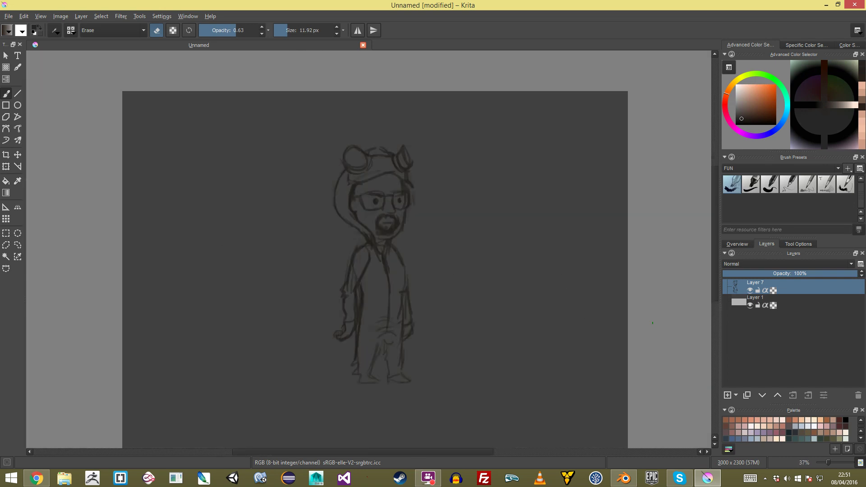
Add a new layer above the sketch and set up a black brush at 9.64 px with opacity 1.00
{"action": "key", "text": "Insert"}
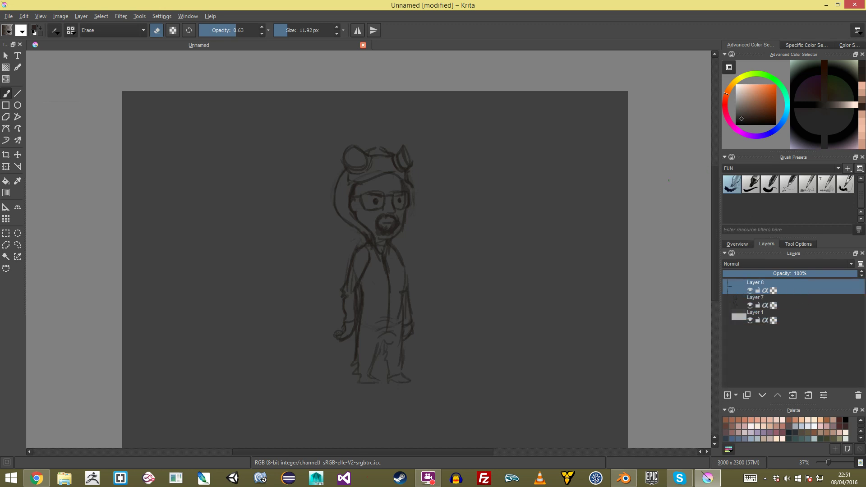
{"action": "middle_click_drag", "start_coordinate": [406, 282], "coordinate": [421, 288], "text": "ctrl"}
{"action": "middle_click_drag", "start_coordinate": [415, 255], "coordinate": [425, 293]}
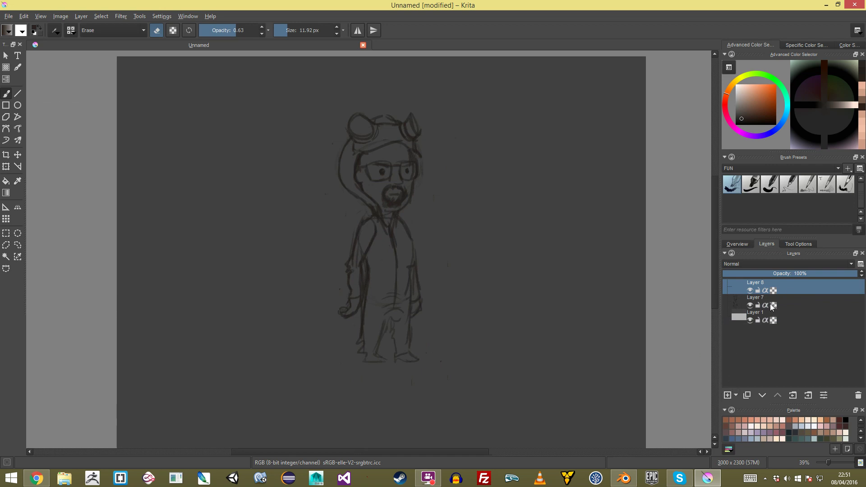
{"action": "key", "text": "d"}
{"action": "key", "text": "e"}
{"action": "mouse_move", "coordinate": [421, 219]}
{"action": "middle_mouse_down", "text": "ctrl"}
{"action": "mouse_move", "coordinate": [381, 189]}
{"action": "mouse_move", "coordinate": [373, 88]}
{"action": "middle_mouse_up", "text": "ctrl"}
{"action": "key", "text": "bracketleft"}
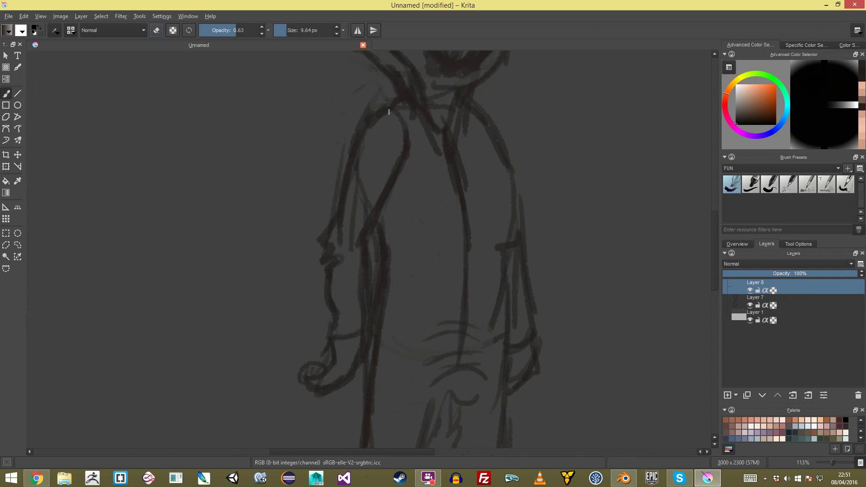
{"action": "key", "text": "o"}
{"action": "key", "text": "o"}
{"action": "key", "text": "o"}
{"action": "key", "text": "o"}
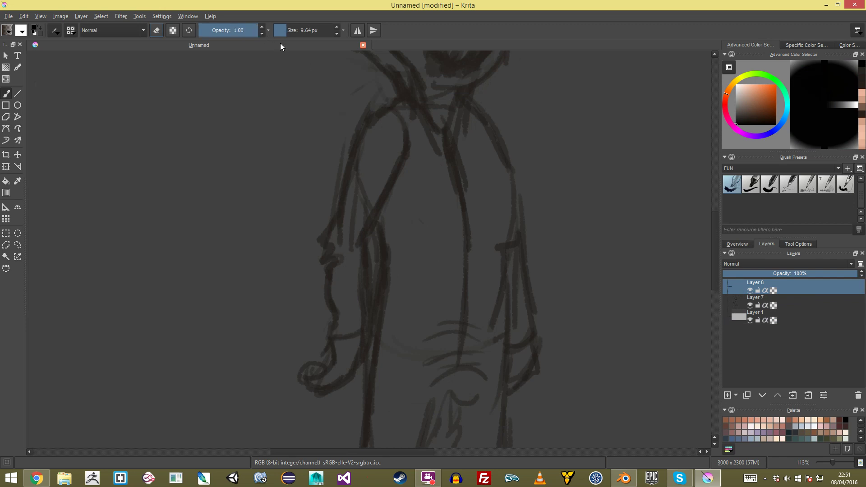
Ink the left sleeve's outline over the sketch, from the shoulder past the elbow to a closed cuff
{"action": "mouse_move", "coordinate": [399, 118]}
{"action": "left_mouse_down"}
{"action": "mouse_move", "coordinate": [378, 113]}
{"action": "mouse_move", "coordinate": [360, 135]}
{"action": "mouse_move", "coordinate": [331, 229]}
{"action": "left_mouse_up"}
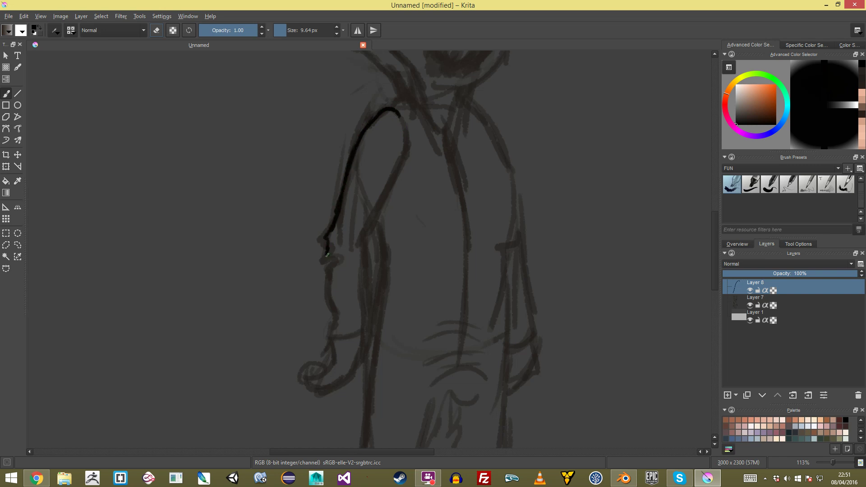
{"action": "mouse_move", "coordinate": [325, 263]}
{"action": "left_mouse_down"}
{"action": "mouse_move", "coordinate": [332, 336]}
{"action": "mouse_move", "coordinate": [373, 323]}
{"action": "left_mouse_up"}
{"action": "mouse_move", "coordinate": [403, 154]}
{"action": "left_mouse_down"}
{"action": "mouse_move", "coordinate": [361, 259]}
{"action": "mouse_move", "coordinate": [369, 325]}
{"action": "left_mouse_up"}
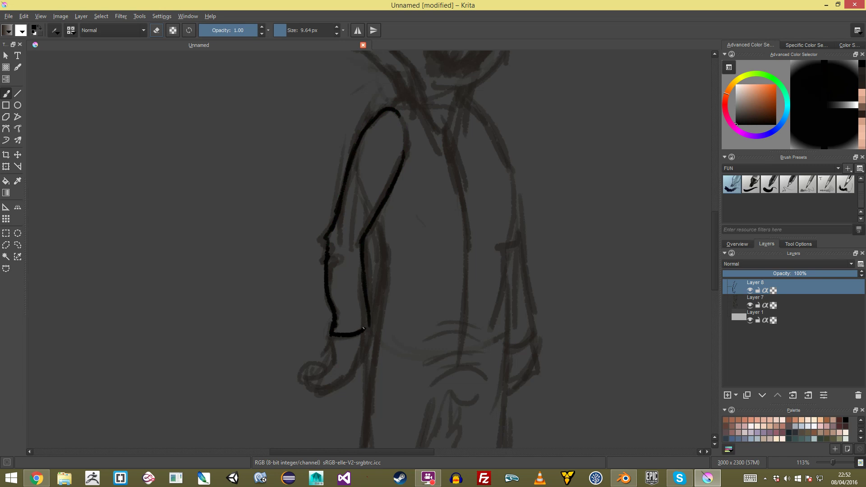
{"action": "middle_click_drag", "start_coordinate": [409, 247], "coordinate": [482, 86], "text": "ctrl"}
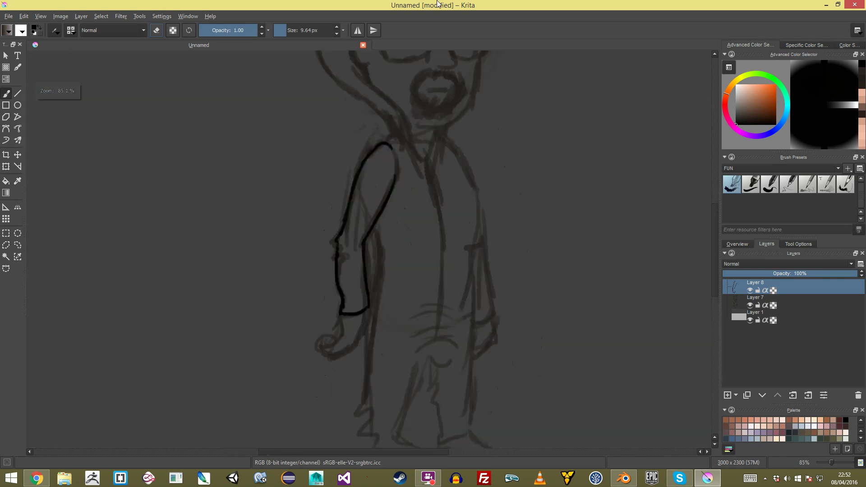
Rename the inked sleeve's layer as Arm_R
{"action": "double_click", "coordinate": [785, 282]}
{"action": "type", "text": "Br"}
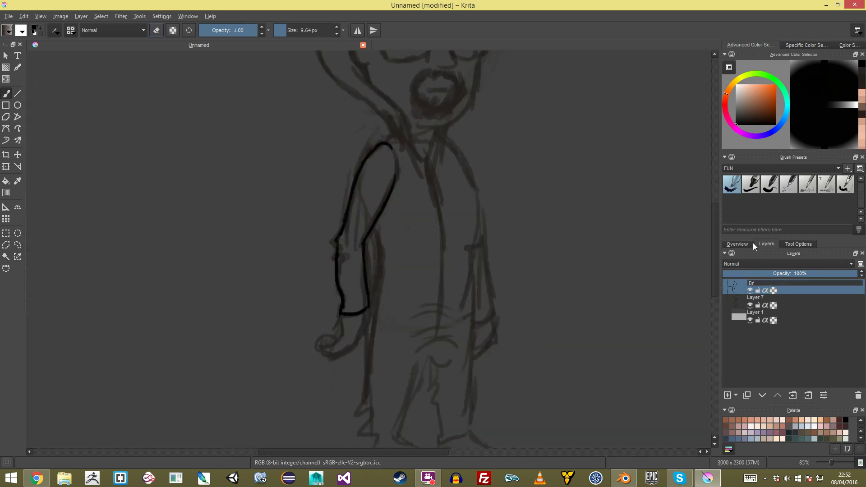
{"action": "type", "text": "a"}
{"action": "key", "text": "BackSpace"}
{"action": "key", "text": "BackSpace"}
{"action": "key", "text": "BackSpace"}
{"action": "key", "text": "BackSpace"}
{"action": "type", "text": "Arm_R"}
{"action": "key", "text": "Return"}
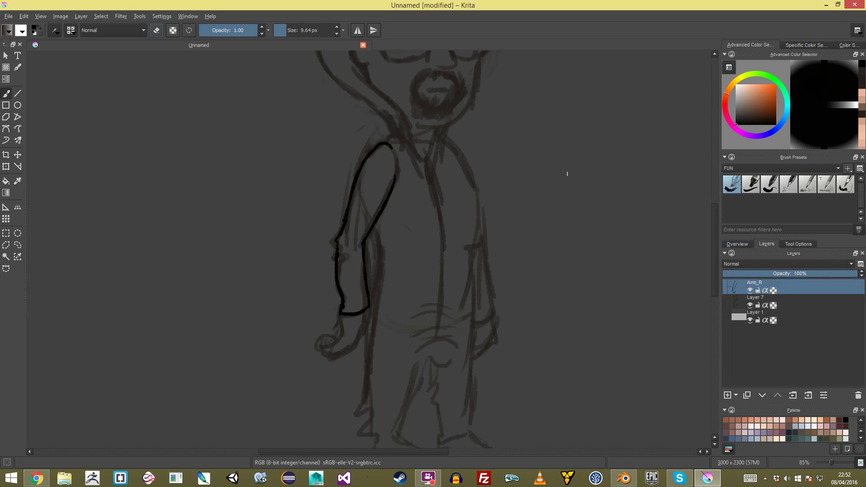
Add a new layer above Arm_R and name it Hand_R
{"action": "left_click", "coordinate": [727, 396]}
{"action": "double_click", "coordinate": [764, 284]}
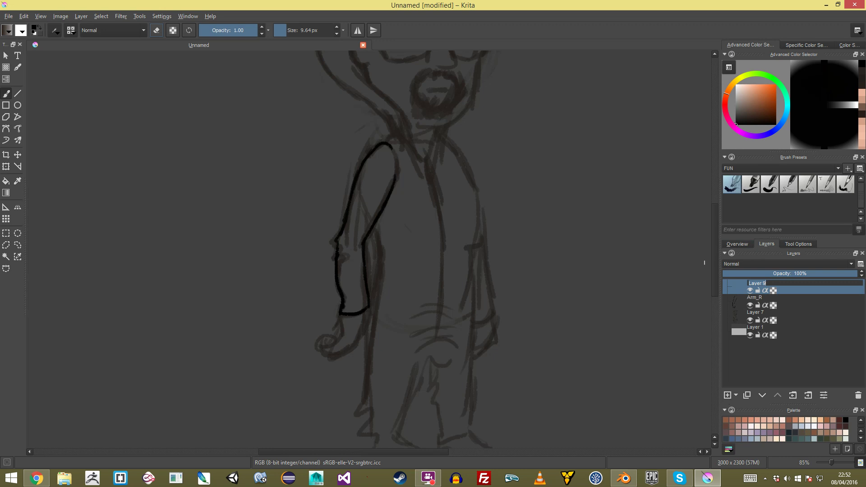
{"action": "type", "text": "Hand_R"}
{"action": "key", "text": "Return"}
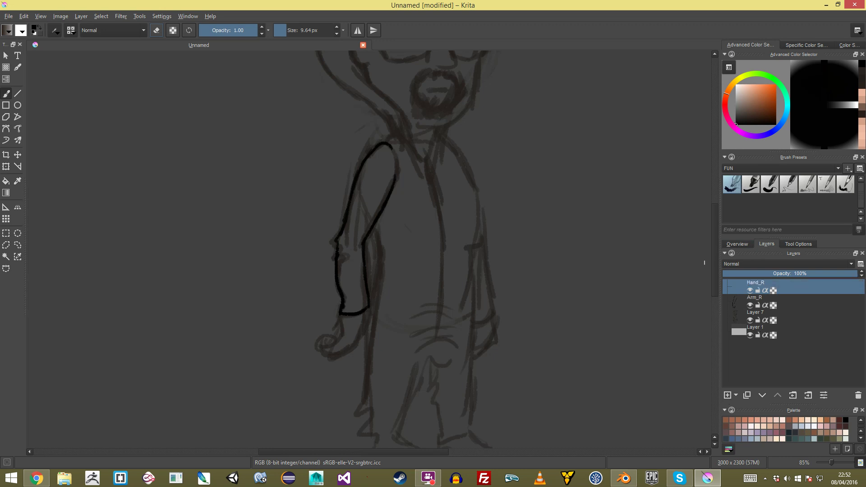
Ink the curled hand below the left cuff with an 8.02 px brush, redoing its lower edge and adding the finger line
{"action": "middle_click_drag", "start_coordinate": [343, 311], "coordinate": [358, 300], "text": "ctrl"}
{"action": "middle_click_drag", "start_coordinate": [322, 381], "coordinate": [380, 219]}
{"action": "key", "text": "bracketleft"}
{"action": "left_click_drag", "start_coordinate": [381, 207], "coordinate": [379, 236]}
{"action": "mouse_move", "coordinate": [427, 195]}
{"action": "left_mouse_down"}
{"action": "mouse_move", "coordinate": [421, 259]}
{"action": "mouse_move", "coordinate": [393, 278]}
{"action": "left_mouse_up"}
{"action": "mouse_move", "coordinate": [382, 238]}
{"action": "left_mouse_down"}
{"action": "mouse_move", "coordinate": [369, 255]}
{"action": "mouse_move", "coordinate": [341, 251]}
{"action": "mouse_move", "coordinate": [339, 265]}
{"action": "mouse_move", "coordinate": [388, 283]}
{"action": "left_mouse_up"}
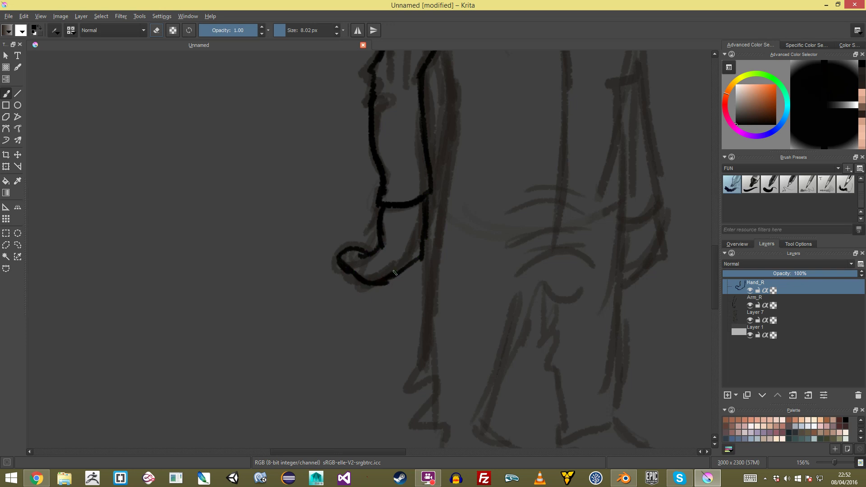
{"action": "key", "text": "ctrl+z"}
{"action": "left_click_drag", "start_coordinate": [364, 280], "coordinate": [387, 283]}
{"action": "left_click_drag", "start_coordinate": [357, 247], "coordinate": [375, 247]}
{"action": "middle_click_drag", "start_coordinate": [408, 212], "coordinate": [420, 327], "text": "ctrl"}
{"action": "middle_click_drag", "start_coordinate": [508, 200], "coordinate": [499, 122], "text": "ctrl"}
{"action": "middle_click_drag", "start_coordinate": [433, 205], "coordinate": [401, 262]}
{"action": "middle_click_drag", "start_coordinate": [451, 186], "coordinate": [441, 220]}
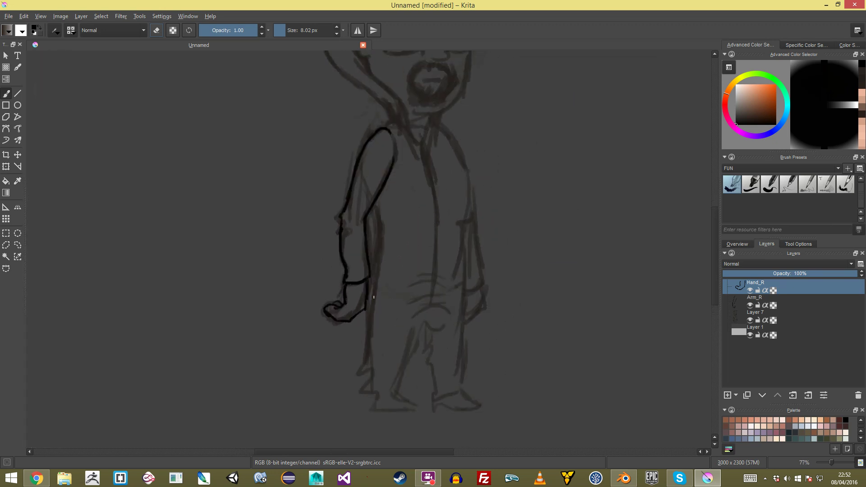
Add a new layer above Hand_R and name it Torso
{"action": "left_click", "coordinate": [728, 395]}
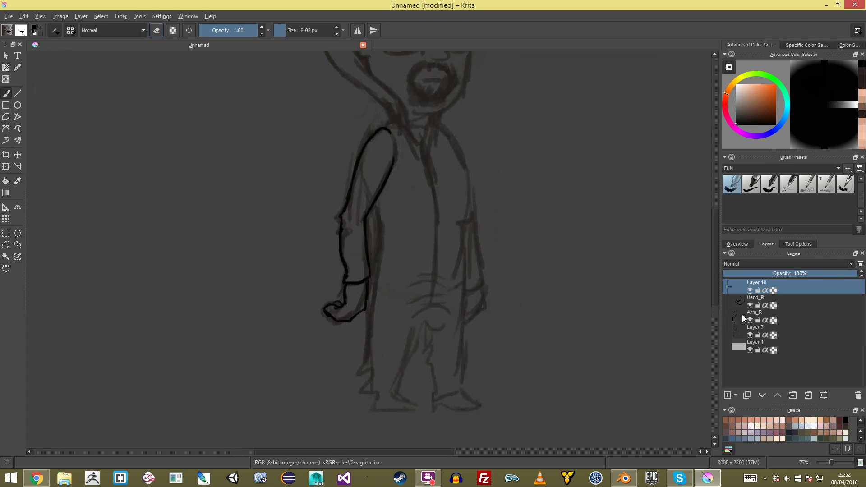
{"action": "double_click", "coordinate": [756, 284]}
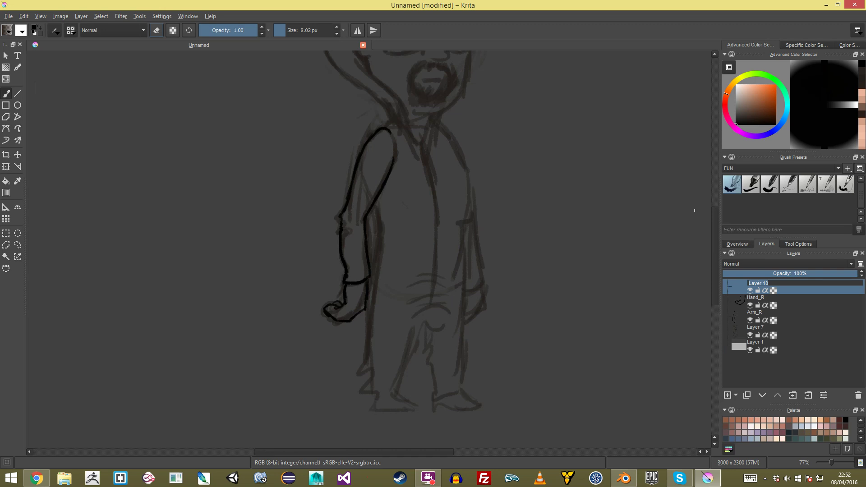
{"action": "type", "text": "Torso"}
{"action": "key", "text": "Return"}
Ink the torso's left edge from the shoulder down to the waist, undoing and retrying the uneven strokes
{"action": "mouse_move", "coordinate": [331, 201]}
{"action": "middle_mouse_down", "text": "ctrl"}
{"action": "mouse_move", "coordinate": [359, 184]}
{"action": "mouse_move", "coordinate": [332, 221]}
{"action": "middle_mouse_up", "text": "ctrl"}
{"action": "mouse_move", "coordinate": [361, 111]}
{"action": "left_mouse_down"}
{"action": "mouse_move", "coordinate": [335, 157]}
{"action": "mouse_move", "coordinate": [336, 193]}
{"action": "mouse_move", "coordinate": [362, 258]}
{"action": "mouse_move", "coordinate": [348, 334]}
{"action": "mouse_move", "coordinate": [376, 375]}
{"action": "mouse_move", "coordinate": [424, 383]}
{"action": "left_mouse_up"}
{"action": "key", "text": "ctrl+z"}
{"action": "key", "text": "ctrl+z"}
{"action": "key", "text": "ctrl+z"}
{"action": "key", "text": "ctrl+z"}
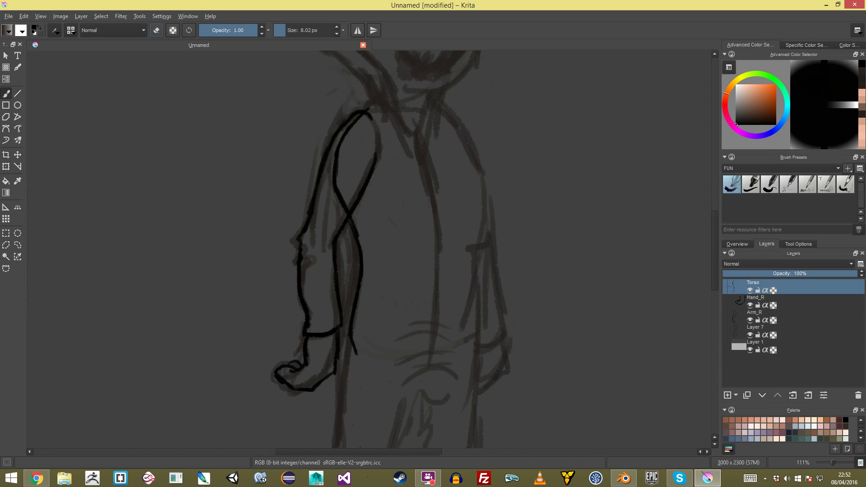
{"action": "left_click_drag", "start_coordinate": [360, 269], "coordinate": [354, 341]}
{"action": "key", "text": "ctrl+z"}
{"action": "left_click_drag", "start_coordinate": [361, 275], "coordinate": [353, 328]}
{"action": "middle_click_drag", "start_coordinate": [363, 296], "coordinate": [378, 211]}
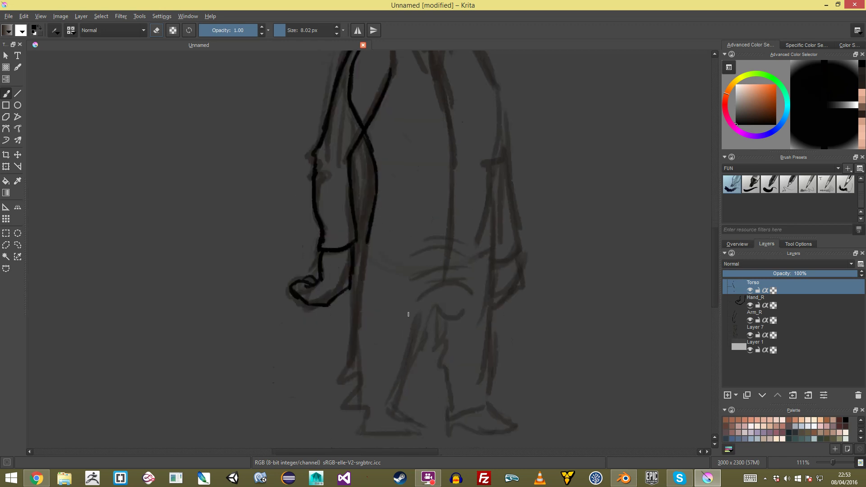
{"action": "key", "text": "ctrl+z"}
Ink the shoulder arch and the torso's right side, extend both sides at the waist and trim the right end
{"action": "middle_click_drag", "start_coordinate": [465, 52], "coordinate": [452, 152]}
{"action": "mouse_move", "coordinate": [360, 129]}
{"action": "left_mouse_down"}
{"action": "mouse_move", "coordinate": [398, 115]}
{"action": "mouse_move", "coordinate": [438, 123]}
{"action": "mouse_move", "coordinate": [484, 198]}
{"action": "mouse_move", "coordinate": [474, 289]}
{"action": "left_mouse_up"}
{"action": "left_click_drag", "start_coordinate": [487, 252], "coordinate": [469, 294], "text": "ctrl"}
{"action": "middle_click_drag", "start_coordinate": [469, 295], "coordinate": [469, 282], "text": "ctrl"}
{"action": "middle_click_drag", "start_coordinate": [436, 310], "coordinate": [435, 249]}
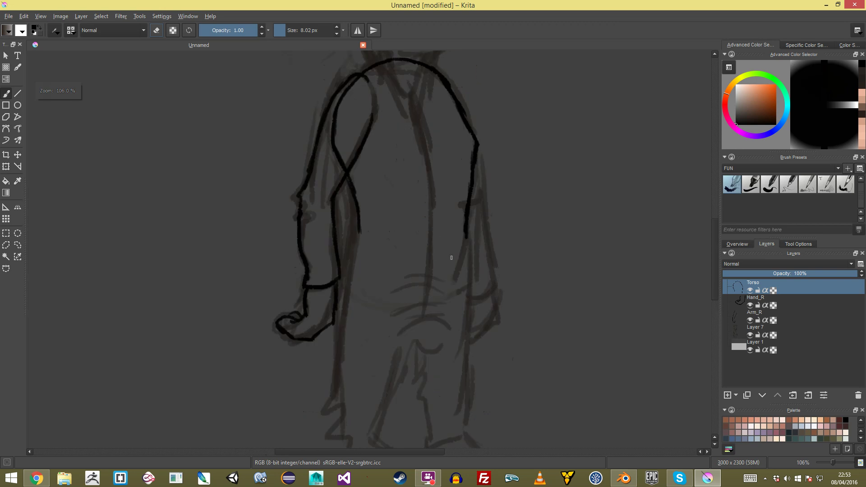
{"action": "left_click_drag", "start_coordinate": [466, 234], "coordinate": [464, 251]}
{"action": "left_click_drag", "start_coordinate": [359, 234], "coordinate": [356, 250]}
{"action": "key", "text": "e"}
{"action": "mouse_move", "coordinate": [464, 259]}
{"action": "left_mouse_down"}
{"action": "mouse_move", "coordinate": [468, 238]}
{"action": "mouse_move", "coordinate": [470, 264]}
{"action": "left_mouse_up"}
{"action": "key", "text": "e"}
{"action": "middle_click_drag", "start_coordinate": [471, 203], "coordinate": [487, 297], "text": "ctrl"}
{"action": "mouse_move", "coordinate": [462, 239]}
{"action": "middle_mouse_down", "text": "ctrl"}
{"action": "mouse_move", "coordinate": [483, 259]}
{"action": "mouse_move", "coordinate": [507, 194]}
{"action": "mouse_move", "coordinate": [595, 148]}
{"action": "middle_mouse_up", "text": "ctrl"}
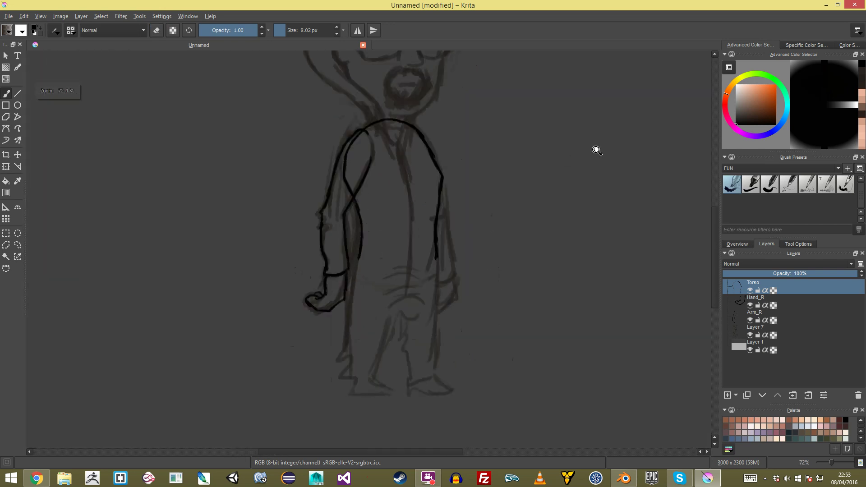
Add a new layer above Torso and name it Arm_L
{"action": "left_click", "coordinate": [727, 395]}
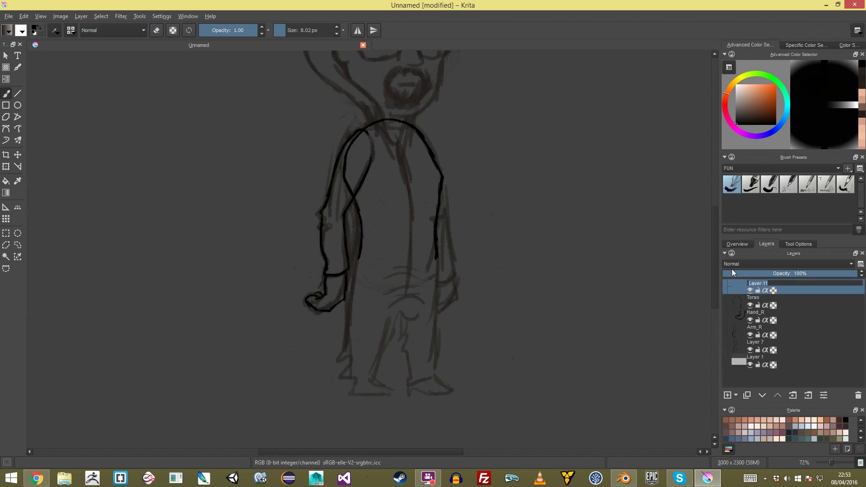
{"action": "type", "text": "Arm_L"}
{"action": "key", "text": "Return"}
Ink the right arm's shoulder curve and outer edge down to the elbow
{"action": "mouse_move", "coordinate": [427, 151]}
{"action": "middle_mouse_down", "text": "ctrl"}
{"action": "mouse_move", "coordinate": [485, 100]}
{"action": "mouse_move", "coordinate": [441, 156]}
{"action": "middle_mouse_up", "text": "ctrl"}
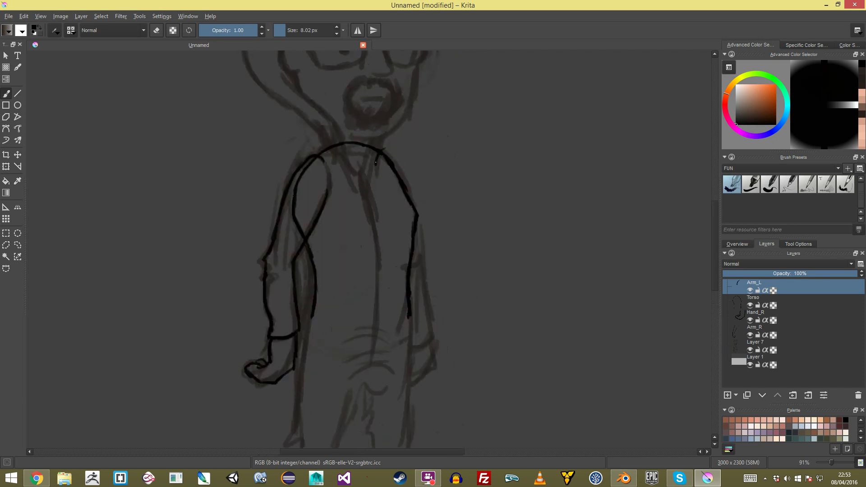
{"action": "key", "text": "ctrl+z"}
{"action": "mouse_move", "coordinate": [377, 156]}
{"action": "left_mouse_down"}
{"action": "mouse_move", "coordinate": [390, 159]}
{"action": "mouse_move", "coordinate": [405, 183]}
{"action": "mouse_move", "coordinate": [424, 256]}
{"action": "left_mouse_up"}
Hide the Torso layer and undo the right arm's strokes back to the top of the shoulder
{"action": "left_click", "coordinate": [750, 305]}
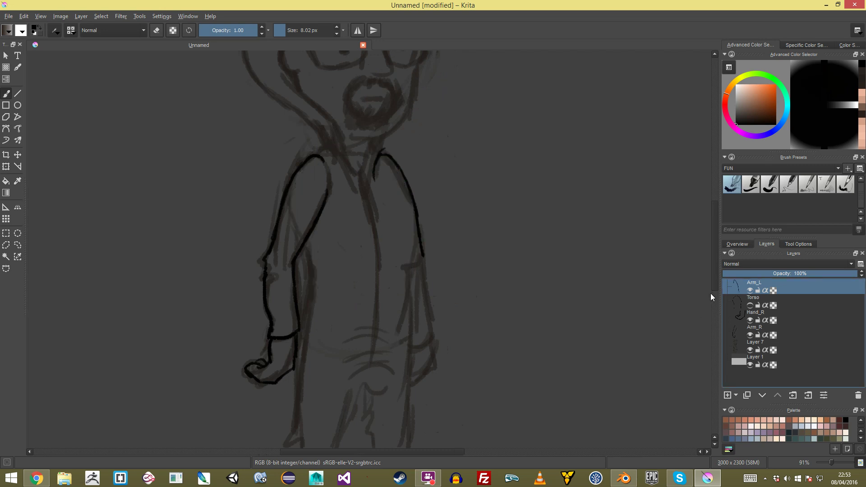
{"action": "key", "text": "ctrl+z"}
{"action": "key", "text": "ctrl+z"}
{"action": "key", "text": "ctrl+z"}
{"action": "key", "text": "ctrl+z"}
{"action": "key", "text": "ctrl+z"}
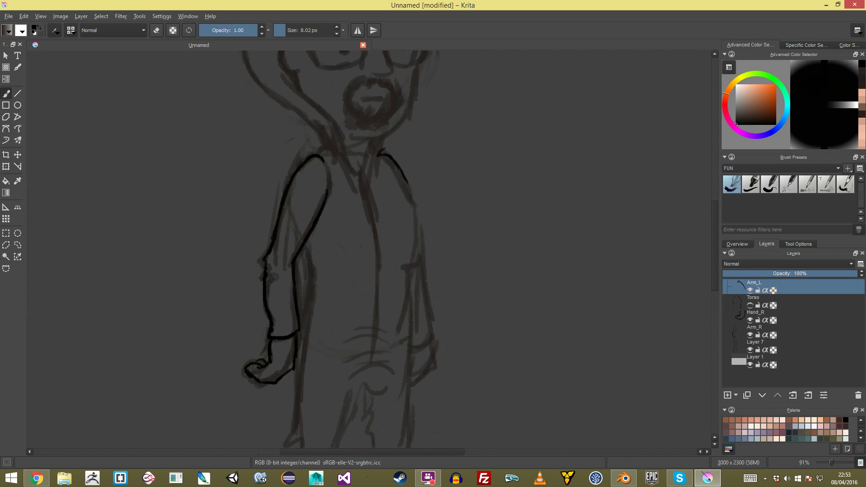
Try inking the right arm's inner and outer edges down to a closed cuff at the wrist
{"action": "left_click_drag", "start_coordinate": [377, 166], "coordinate": [399, 262]}
{"action": "mouse_move", "coordinate": [393, 160]}
{"action": "left_mouse_down"}
{"action": "mouse_move", "coordinate": [420, 255]}
{"action": "mouse_move", "coordinate": [405, 300]}
{"action": "left_mouse_up"}
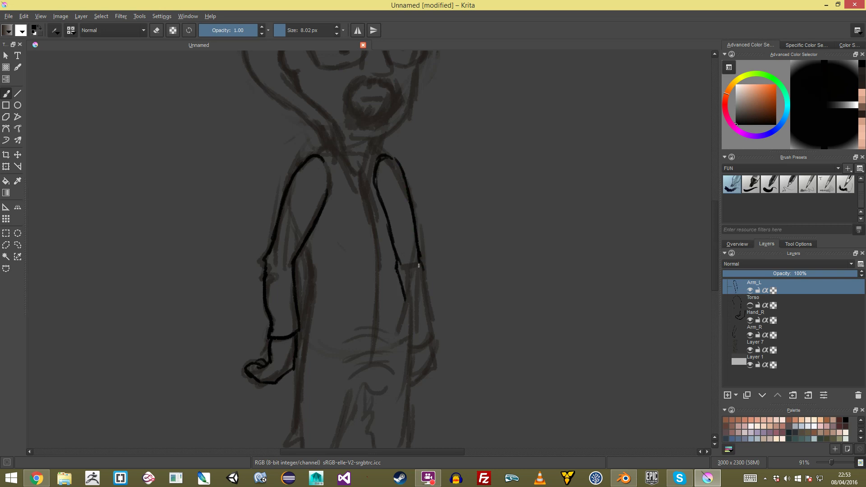
{"action": "key", "text": "ctrl+z"}
{"action": "left_click_drag", "start_coordinate": [420, 258], "coordinate": [433, 339]}
{"action": "mouse_move", "coordinate": [399, 262]}
{"action": "left_mouse_down"}
{"action": "mouse_move", "coordinate": [407, 347]}
{"action": "mouse_move", "coordinate": [434, 343]}
{"action": "left_mouse_up"}
{"action": "mouse_move", "coordinate": [439, 255]}
{"action": "middle_mouse_down", "text": "ctrl"}
{"action": "mouse_move", "coordinate": [447, 264]}
{"action": "mouse_move", "coordinate": [461, 164]}
{"action": "middle_mouse_up", "text": "ctrl"}
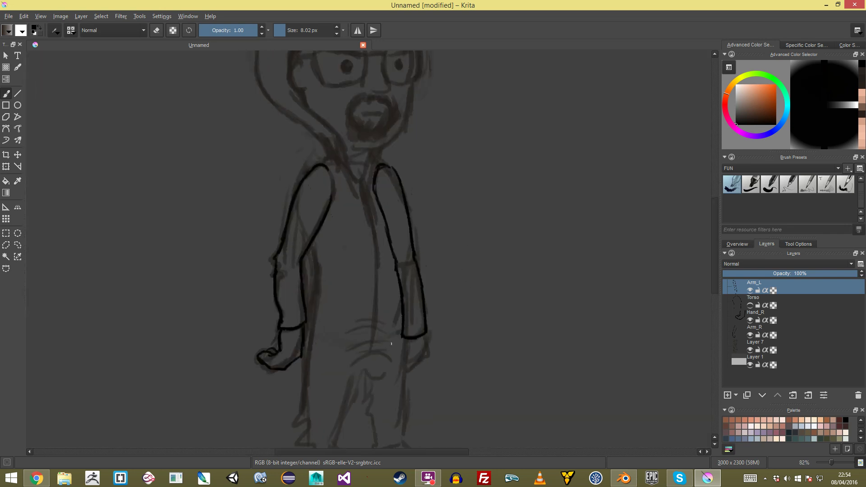
Undo the right arm's cuff, forearm and outer edge strokes
{"action": "key", "text": "ctrl+z"}
{"action": "key", "text": "ctrl+z"}
{"action": "key", "text": "ctrl+z"}
{"action": "key", "text": "ctrl+z"}
{"action": "key", "text": "ctrl+z"}
{"action": "key", "text": "ctrl+z"}
{"action": "key", "text": "ctrl+z"}
{"action": "key", "text": "ctrl+z"}
{"action": "key", "text": "ctrl+z"}
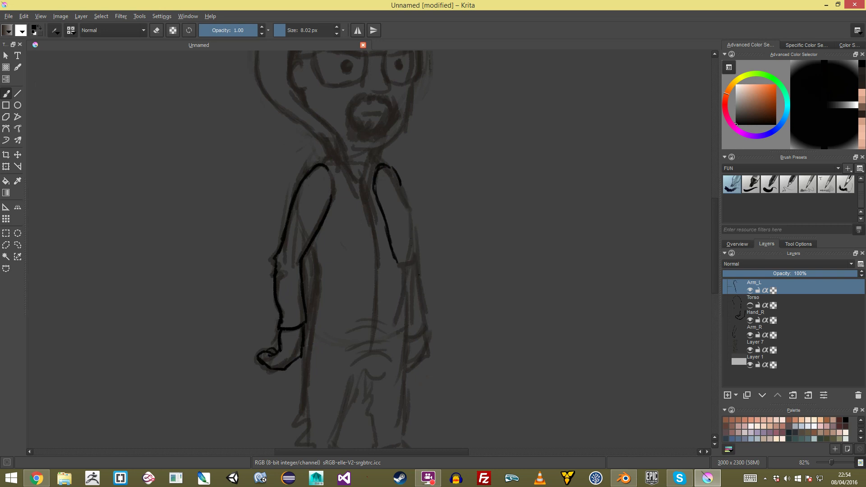
Try redrawing the right arm's outer edge and inner forearm, and erase along the upper arm
{"action": "left_click_drag", "start_coordinate": [401, 183], "coordinate": [426, 332]}
{"action": "left_click_drag", "start_coordinate": [395, 261], "coordinate": [403, 338]}
{"action": "key", "text": "e"}
{"action": "mouse_move", "coordinate": [396, 267]}
{"action": "left_mouse_down"}
{"action": "mouse_move", "coordinate": [420, 250]}
{"action": "mouse_move", "coordinate": [411, 208]}
{"action": "mouse_move", "coordinate": [374, 206]}
{"action": "mouse_move", "coordinate": [414, 172]}
{"action": "left_mouse_up"}
Undo the right arm's eraser marks and redrawn strokes back to the shoulder
{"action": "key", "text": "ctrl+z"}
{"action": "key", "text": "ctrl+z"}
{"action": "key", "text": "ctrl+z"}
{"action": "key", "text": "ctrl+z"}
{"action": "key", "text": "ctrl+z"}
{"action": "key", "text": "ctrl+z"}
{"action": "key", "text": "ctrl+z"}
{"action": "key", "text": "ctrl+z"}
{"action": "key", "text": "ctrl+z"}
{"action": "key", "text": "ctrl+z"}
{"action": "key", "text": "ctrl+z"}
{"action": "key", "text": "ctrl+z"}
Set the brush to 9.92 px and rework the right arm's inner edge to end closer to the jacket opening
{"action": "left_click_drag", "start_coordinate": [423, 250], "coordinate": [389, 226], "text": "shift"}
{"action": "mouse_move", "coordinate": [395, 259]}
{"action": "left_mouse_down"}
{"action": "mouse_move", "coordinate": [374, 194]}
{"action": "mouse_move", "coordinate": [384, 248]}
{"action": "left_mouse_up"}
{"action": "key", "text": "e"}
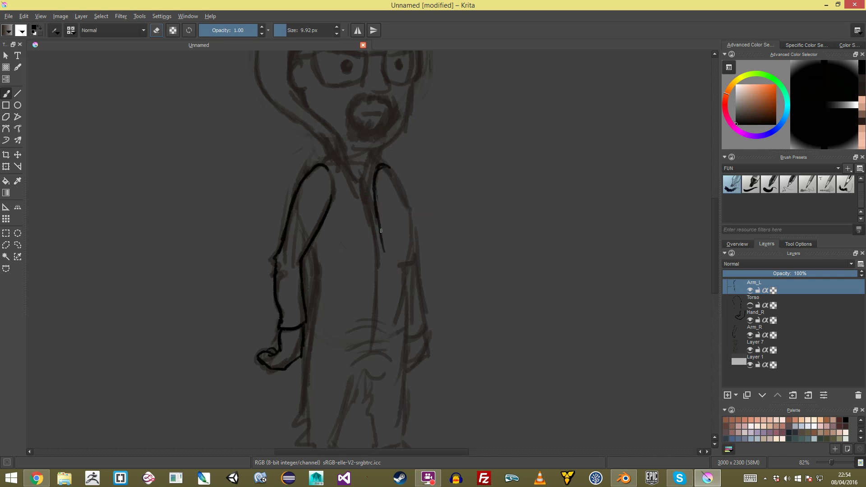
Ink the right arm's outer edge from the shoulder past the elbow, then both forearm edges down toward the wrist
{"action": "left_click_drag", "start_coordinate": [387, 166], "coordinate": [409, 201]}
{"action": "key", "text": "ctrl+z"}
{"action": "key", "text": "e"}
{"action": "key", "text": "e"}
{"action": "key", "text": "ctrl+z"}
{"action": "mouse_move", "coordinate": [386, 164]}
{"action": "left_mouse_down"}
{"action": "mouse_move", "coordinate": [403, 192]}
{"action": "mouse_move", "coordinate": [418, 275]}
{"action": "mouse_move", "coordinate": [404, 307]}
{"action": "mouse_move", "coordinate": [409, 321]}
{"action": "left_mouse_up"}
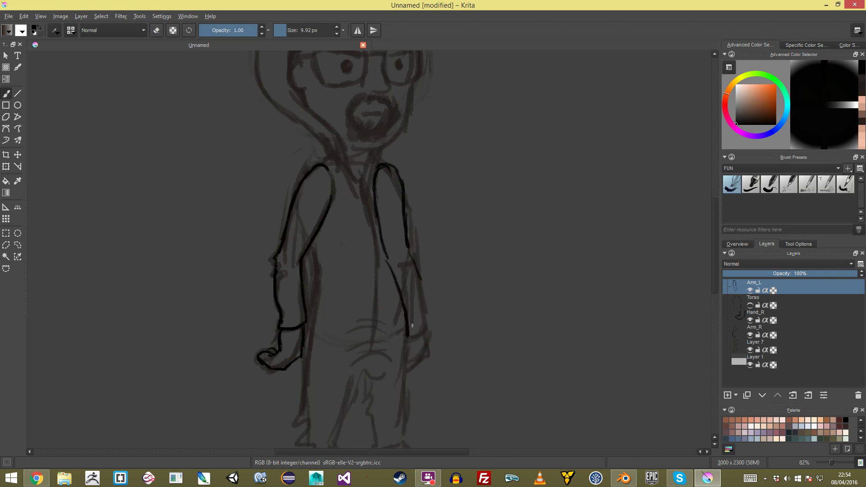
{"action": "left_click_drag", "start_coordinate": [415, 265], "coordinate": [427, 333]}
{"action": "mouse_move", "coordinate": [429, 298]}
{"action": "middle_mouse_down", "text": "ctrl"}
{"action": "mouse_move", "coordinate": [432, 338]}
{"action": "mouse_move", "coordinate": [418, 332]}
{"action": "mouse_move", "coordinate": [429, 274]}
{"action": "middle_mouse_up", "text": "ctrl"}
Undo the right arm's forearm strokes and its outer edge back to the upper arm
{"action": "key", "text": "ctrl+z"}
{"action": "key", "text": "ctrl+z"}
{"action": "key", "text": "ctrl+z"}
{"action": "key", "text": "ctrl+z"}
{"action": "key", "text": "ctrl+z"}
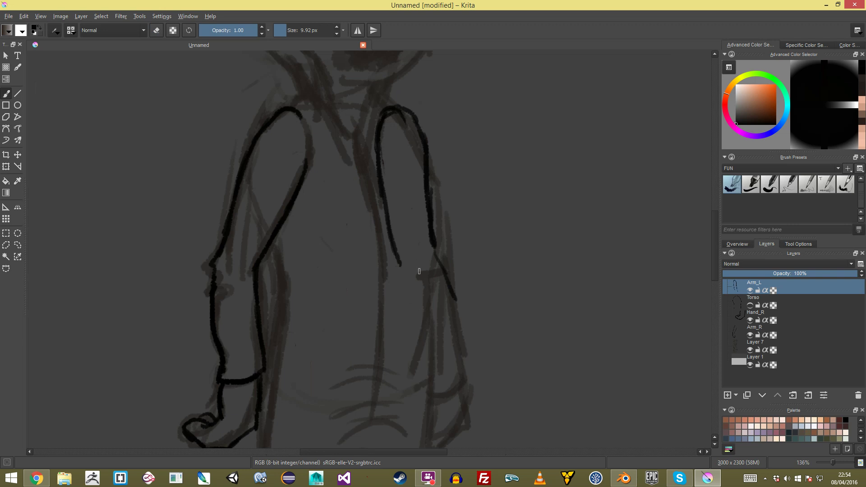
{"action": "key", "text": "ctrl+z"}
{"action": "key", "text": "ctrl+z"}
{"action": "key", "text": "ctrl+z"}
{"action": "key", "text": "ctrl+z"}
{"action": "key", "text": "ctrl+z"}
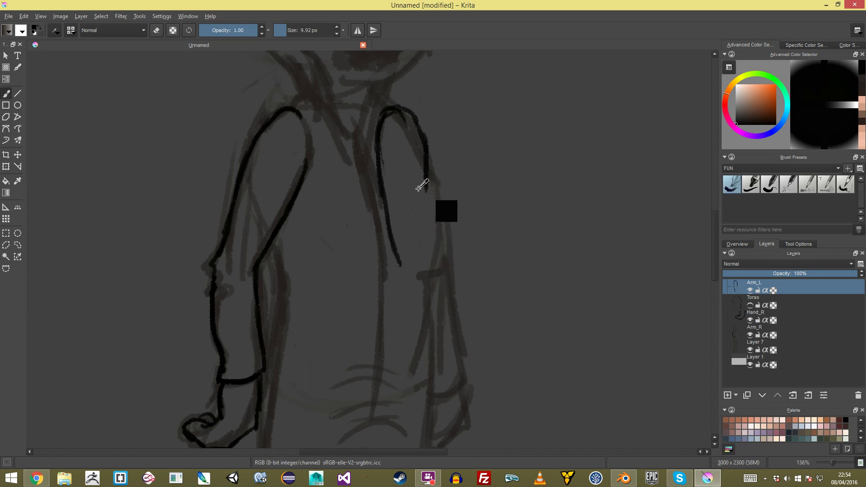
Undo the right arm's newer ink strokes on Arm_L back to the shoulder
{"action": "key", "text": "ctrl+z"}
{"action": "mouse_move", "coordinate": [465, 293]}
{"action": "left_mouse_down"}
{"action": "mouse_move", "coordinate": [471, 273]}
{"action": "mouse_move", "coordinate": [465, 285]}
{"action": "mouse_move", "coordinate": [481, 287]}
{"action": "mouse_move", "coordinate": [469, 279]}
{"action": "left_mouse_up"}
{"action": "key", "text": "ctrl+z"}
{"action": "key", "text": "ctrl+z"}
{"action": "key", "text": "ctrl+z"}
{"action": "key", "text": "ctrl+z"}
{"action": "key", "text": "ctrl+z"}
{"action": "key", "text": "ctrl+z"}
{"action": "middle_click_drag", "start_coordinate": [431, 254], "coordinate": [434, 232], "text": "ctrl"}
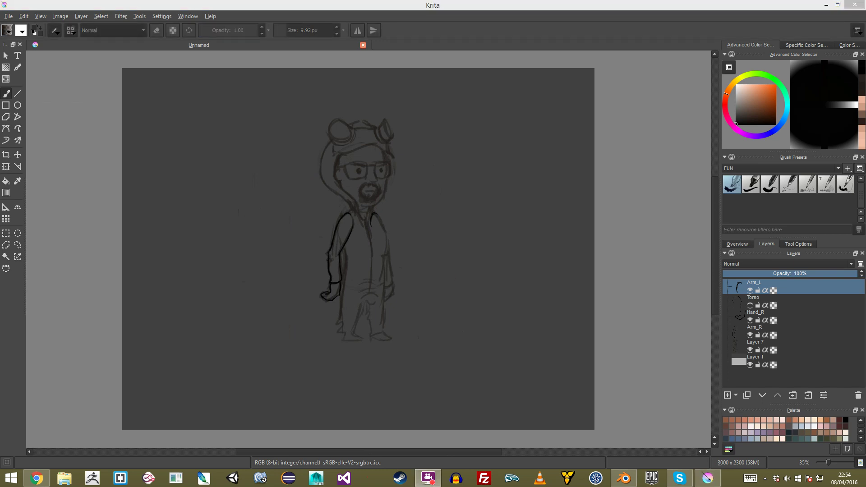
{"action": "middle_click_drag", "start_coordinate": [410, 212], "coordinate": [400, 195], "text": "ctrl"}
{"action": "key", "text": "ctrl+z"}
{"action": "key", "text": "ctrl+z"}
{"action": "key", "text": "ctrl+z"}
{"action": "key", "text": "ctrl+z"}
Ink the right arm's outer edge past the elbow and its inner edge angled down toward the wrist
{"action": "mouse_move", "coordinate": [381, 162]}
{"action": "left_mouse_down"}
{"action": "mouse_move", "coordinate": [374, 202]}
{"action": "mouse_move", "coordinate": [404, 177]}
{"action": "mouse_move", "coordinate": [394, 252]}
{"action": "left_mouse_up"}
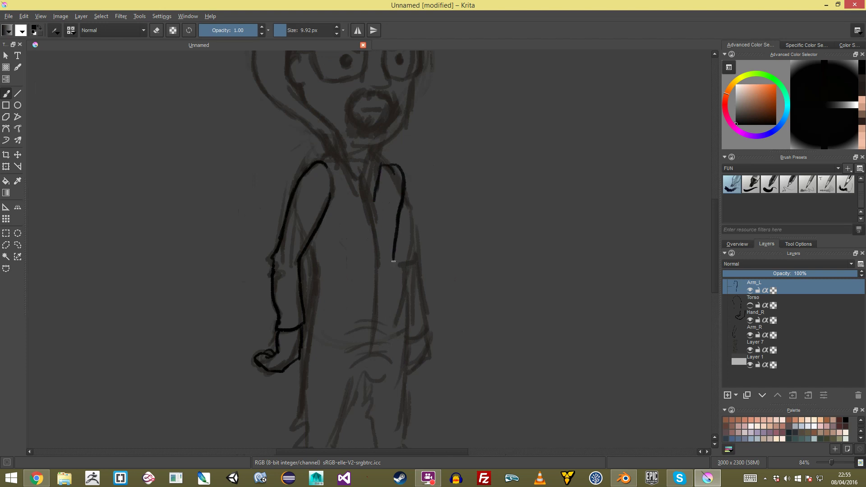
{"action": "mouse_move", "coordinate": [374, 200]}
{"action": "left_mouse_down"}
{"action": "mouse_move", "coordinate": [368, 246]}
{"action": "mouse_move", "coordinate": [395, 313]}
{"action": "left_mouse_up"}
{"action": "key", "text": "ctrl+z"}
{"action": "key", "text": "ctrl+z"}
{"action": "left_click_drag", "start_coordinate": [367, 257], "coordinate": [396, 324]}
{"action": "left_click_drag", "start_coordinate": [394, 270], "coordinate": [417, 311]}
Ink the right arm's wrist and clenched fist at the end of the forearm, redoing strokes that miss
{"action": "mouse_move", "coordinate": [438, 288]}
{"action": "middle_mouse_down", "text": "ctrl"}
{"action": "mouse_move", "coordinate": [441, 313]}
{"action": "mouse_move", "coordinate": [429, 335]}
{"action": "mouse_move", "coordinate": [379, 73]}
{"action": "middle_mouse_up", "text": "ctrl"}
{"action": "mouse_move", "coordinate": [422, 225]}
{"action": "left_mouse_down"}
{"action": "mouse_move", "coordinate": [433, 250]}
{"action": "mouse_move", "coordinate": [427, 286]}
{"action": "mouse_move", "coordinate": [397, 316]}
{"action": "left_mouse_up"}
{"action": "key", "text": "ctrl+z"}
{"action": "key", "text": "ctrl+z"}
{"action": "key", "text": "ctrl+z"}
{"action": "key", "text": "ctrl+z"}
{"action": "mouse_move", "coordinate": [425, 228]}
{"action": "left_mouse_down"}
{"action": "mouse_move", "coordinate": [445, 224]}
{"action": "mouse_move", "coordinate": [449, 243]}
{"action": "mouse_move", "coordinate": [429, 251]}
{"action": "mouse_move", "coordinate": [460, 270]}
{"action": "mouse_move", "coordinate": [421, 259]}
{"action": "mouse_move", "coordinate": [445, 281]}
{"action": "mouse_move", "coordinate": [435, 288]}
{"action": "mouse_move", "coordinate": [417, 261]}
{"action": "mouse_move", "coordinate": [404, 286]}
{"action": "mouse_move", "coordinate": [428, 287]}
{"action": "left_mouse_up"}
{"action": "key", "text": "ctrl+z"}
{"action": "left_click_drag", "start_coordinate": [391, 254], "coordinate": [402, 273]}
Show the Torso layer again and lock the Arm_L layer
{"action": "mouse_move", "coordinate": [435, 199]}
{"action": "middle_mouse_down", "text": "ctrl"}
{"action": "mouse_move", "coordinate": [440, 332]}
{"action": "mouse_move", "coordinate": [445, 216]}
{"action": "mouse_move", "coordinate": [452, 265]}
{"action": "mouse_move", "coordinate": [464, 163]}
{"action": "mouse_move", "coordinate": [472, 199]}
{"action": "middle_mouse_up", "text": "ctrl"}
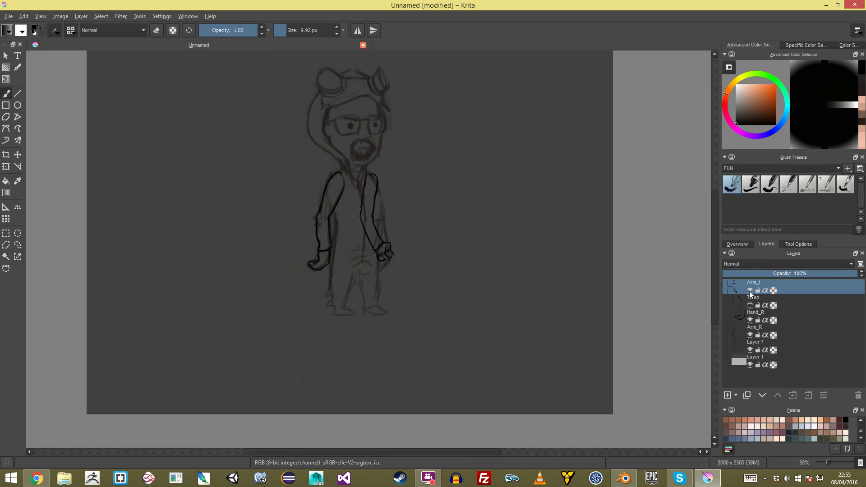
{"action": "left_click", "coordinate": [750, 305]}
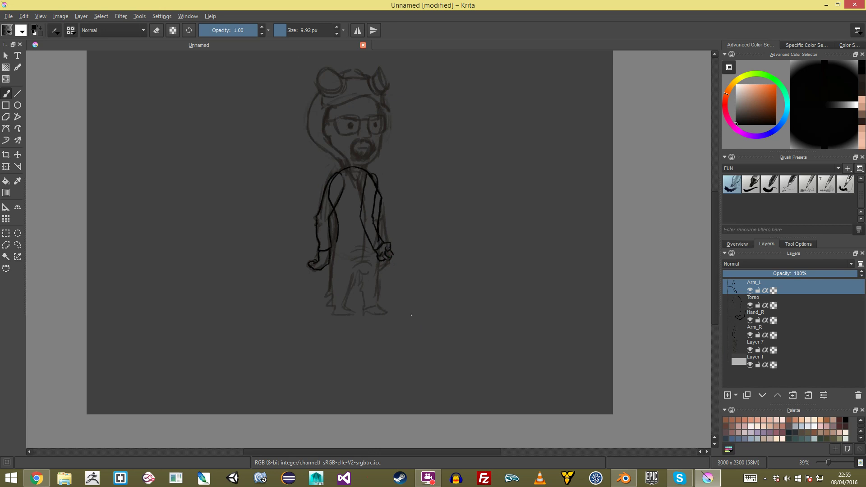
{"action": "middle_click_drag", "start_coordinate": [393, 99], "coordinate": [412, 198], "text": "ctrl"}
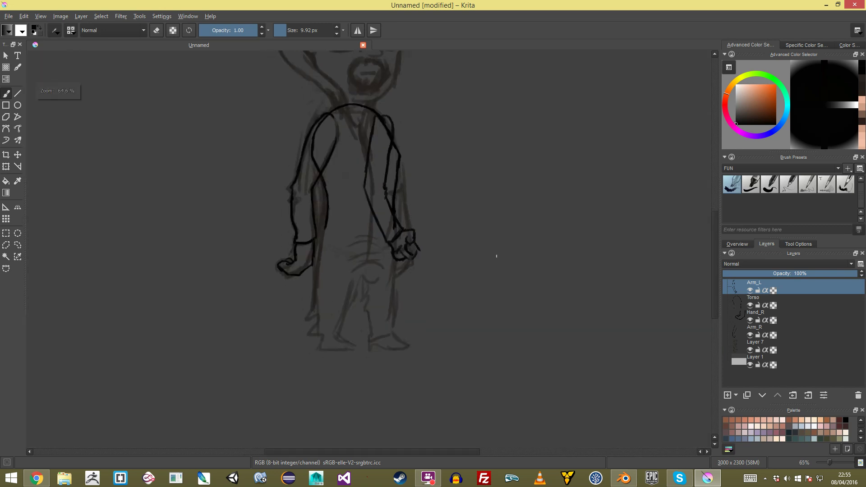
{"action": "left_click", "coordinate": [758, 290]}
Add a new layer above Arm_L and name it Hips
{"action": "left_click", "coordinate": [727, 396]}
{"action": "double_click", "coordinate": [754, 283]}
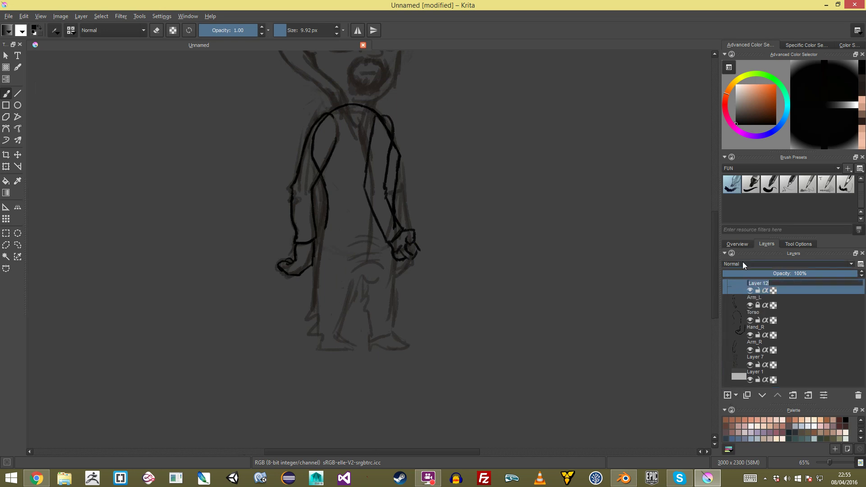
{"action": "type", "text": "Peliv"}
{"action": "key", "text": "Return"}
{"action": "double_click", "coordinate": [751, 284]}
{"action": "type", "text": "Pelis"}
{"action": "key", "text": "Return"}
{"action": "double_click", "coordinate": [741, 281]}
{"action": "type", "text": "Hips"}
{"action": "key", "text": "Return"}
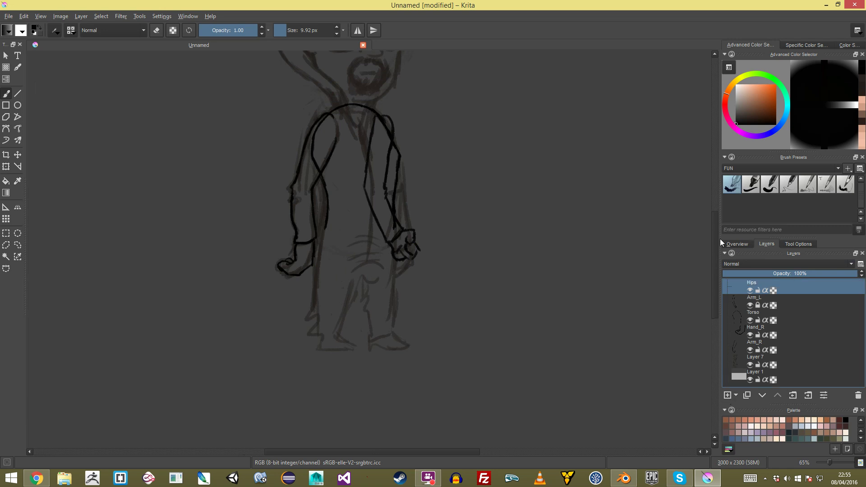
Ink the two outer sides of the hips and a short curve at the crotch
{"action": "middle_click_drag", "start_coordinate": [406, 199], "coordinate": [418, 169], "text": "ctrl"}
{"action": "left_click_drag", "start_coordinate": [288, 206], "coordinate": [278, 266]}
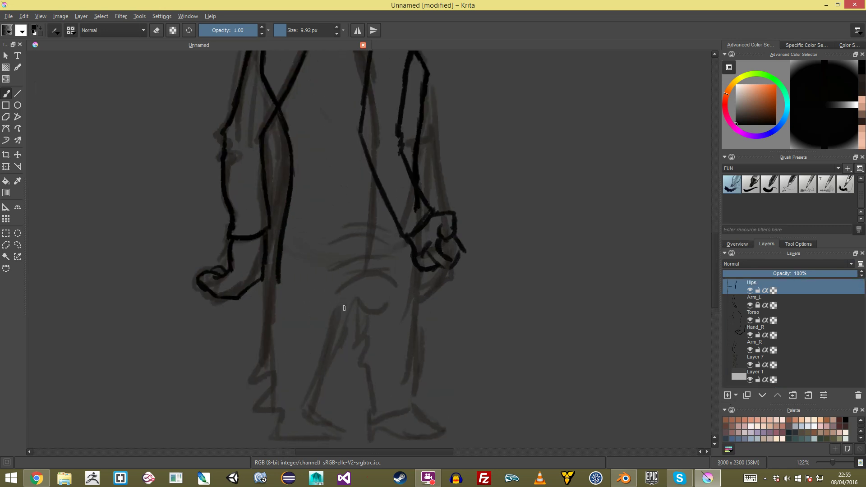
{"action": "mouse_move", "coordinate": [337, 306]}
{"action": "left_mouse_down"}
{"action": "mouse_move", "coordinate": [354, 321]}
{"action": "mouse_move", "coordinate": [383, 307]}
{"action": "left_mouse_up"}
{"action": "left_click_drag", "start_coordinate": [416, 210], "coordinate": [420, 296]}
Hide the Arm_L and Torso layers and ink a rounded arch joining the tops of the two hip sides
{"action": "key", "text": "ctrl+minus"}
{"action": "key", "text": "ctrl+minus"}
{"action": "key", "text": "ctrl+minus"}
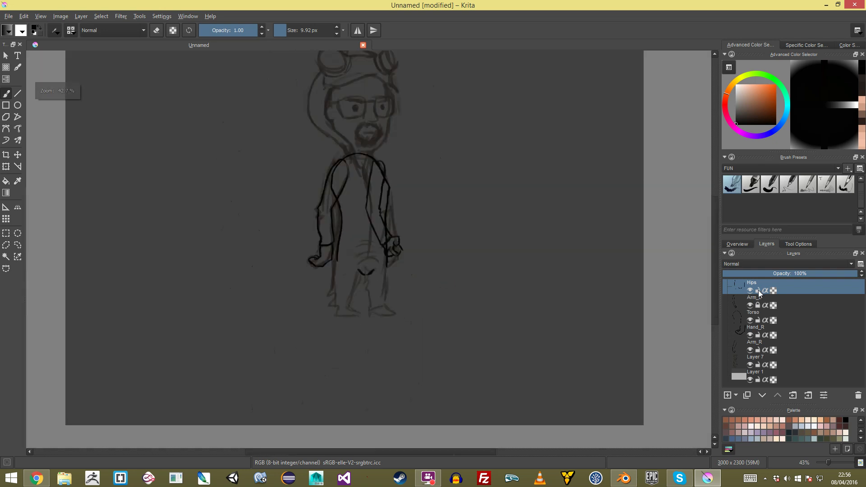
{"action": "left_click", "coordinate": [750, 304]}
{"action": "left_click", "coordinate": [750, 320]}
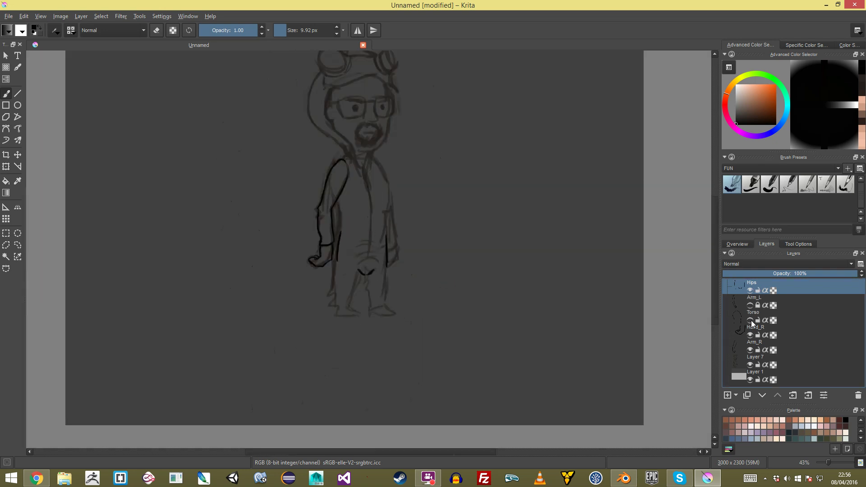
{"action": "middle_click_drag", "start_coordinate": [361, 245], "coordinate": [355, 205], "text": "ctrl"}
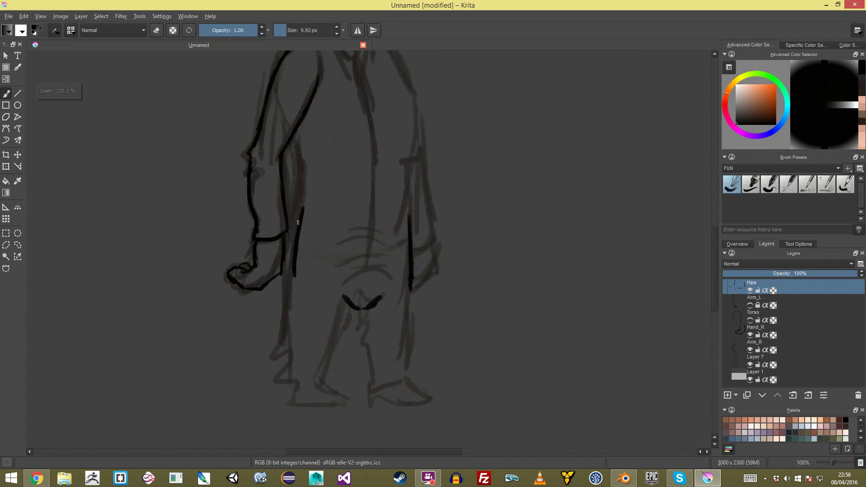
{"action": "mouse_move", "coordinate": [308, 204]}
{"action": "left_mouse_down"}
{"action": "mouse_move", "coordinate": [377, 186]}
{"action": "mouse_move", "coordinate": [408, 223]}
{"action": "left_mouse_up"}
{"action": "key", "text": "e"}
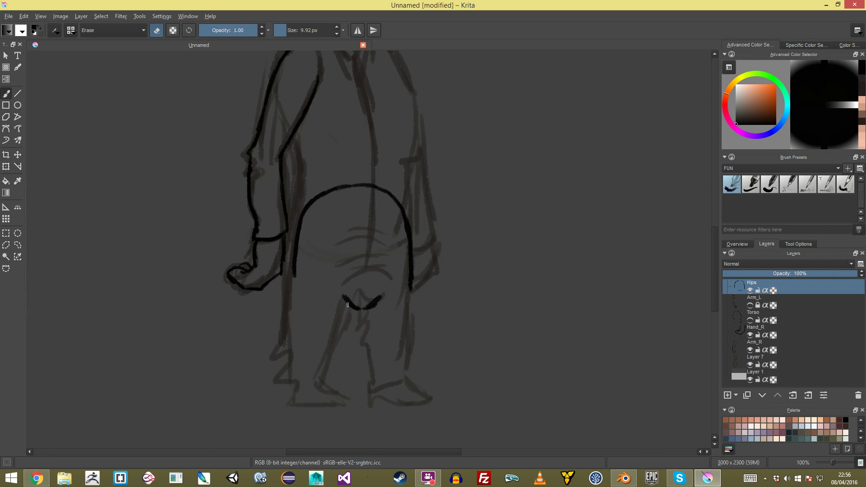
{"action": "mouse_move", "coordinate": [395, 272]}
{"action": "middle_mouse_down", "text": "ctrl"}
{"action": "mouse_move", "coordinate": [406, 280]}
{"action": "mouse_move", "coordinate": [416, 248]}
{"action": "mouse_move", "coordinate": [423, 282]}
{"action": "mouse_move", "coordinate": [422, 247]}
{"action": "middle_mouse_up", "text": "ctrl"}
Hide the Hips layer and add a new layer above it named Leg_R
{"action": "left_click", "coordinate": [750, 291]}
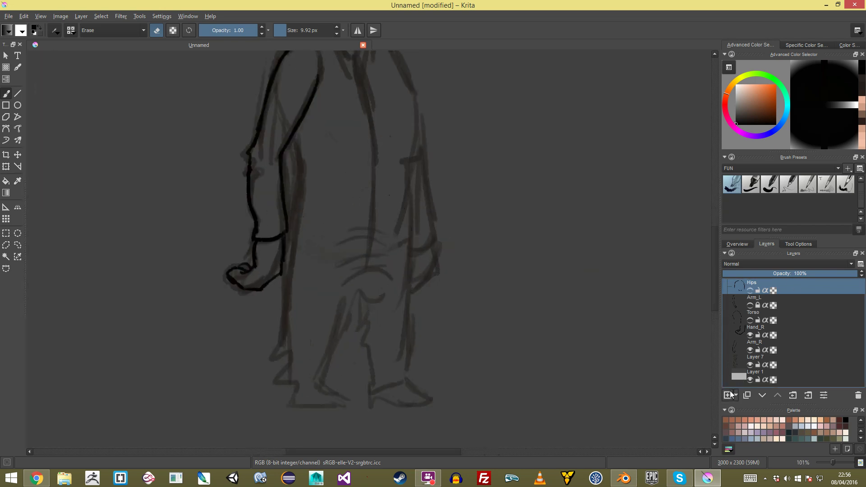
{"action": "left_click", "coordinate": [728, 395]}
{"action": "double_click", "coordinate": [761, 283]}
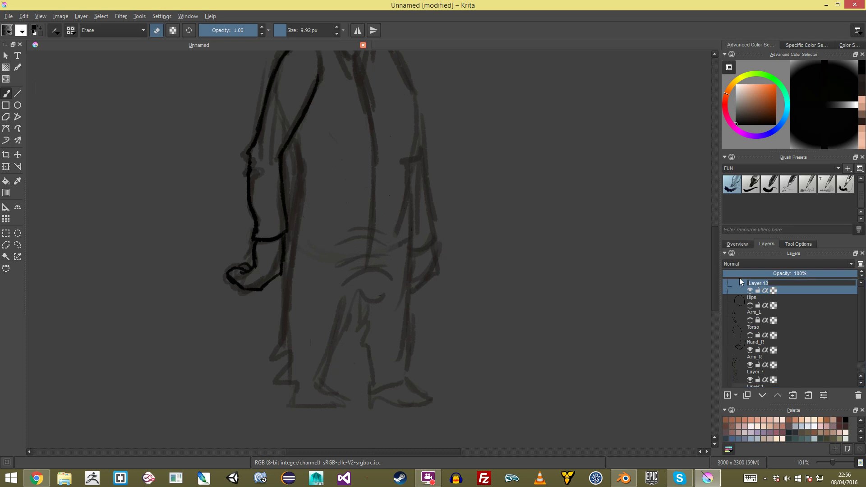
{"action": "type", "text": "Leg_R"}
{"action": "key", "text": "Return"}
Ink the viewer's left leg with its outer edge, ragged trouser hem, inner edge and shoe
{"action": "middle_click_drag", "start_coordinate": [281, 287], "coordinate": [286, 224], "text": "ctrl"}
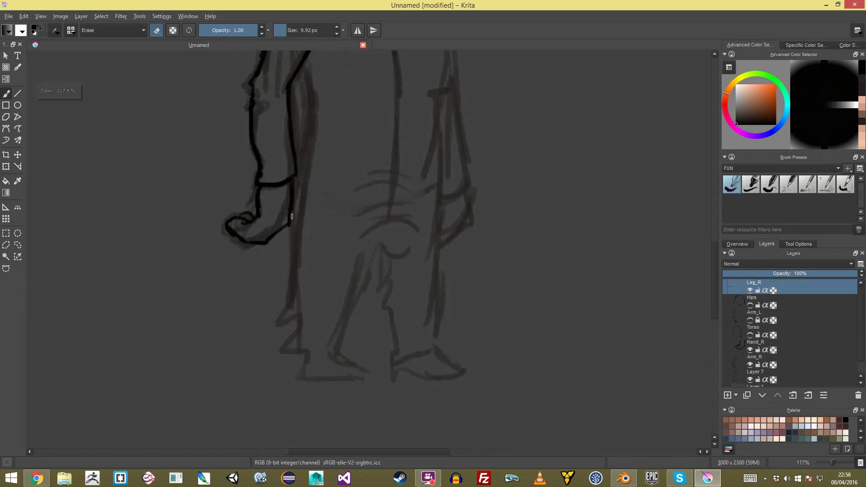
{"action": "key", "text": "e"}
{"action": "mouse_move", "coordinate": [304, 196]}
{"action": "left_mouse_down"}
{"action": "mouse_move", "coordinate": [295, 334]}
{"action": "mouse_move", "coordinate": [308, 360]}
{"action": "left_mouse_up"}
{"action": "left_click_drag", "start_coordinate": [370, 247], "coordinate": [360, 307]}
{"action": "key", "text": "ctrl+z"}
{"action": "key", "text": "ctrl+z"}
{"action": "left_click_drag", "start_coordinate": [375, 244], "coordinate": [342, 324]}
{"action": "key", "text": "ctrl+z"}
{"action": "mouse_move", "coordinate": [353, 283]}
{"action": "left_mouse_down"}
{"action": "mouse_move", "coordinate": [342, 359]}
{"action": "mouse_move", "coordinate": [363, 376]}
{"action": "left_mouse_up"}
{"action": "mouse_move", "coordinate": [301, 372]}
{"action": "left_mouse_down"}
{"action": "mouse_move", "coordinate": [356, 382]}
{"action": "mouse_move", "coordinate": [363, 374]}
{"action": "left_mouse_up"}
{"action": "key", "text": "ctrl+z"}
Close the top of the viewer's left leg with a rounded arch across the thigh
{"action": "mouse_move", "coordinate": [379, 230]}
{"action": "middle_mouse_down", "text": "ctrl"}
{"action": "mouse_move", "coordinate": [383, 318]}
{"action": "mouse_move", "coordinate": [324, 218]}
{"action": "mouse_move", "coordinate": [328, 198]}
{"action": "middle_mouse_up", "text": "ctrl"}
{"action": "left_click_drag", "start_coordinate": [310, 206], "coordinate": [354, 182]}
{"action": "key", "text": "ctrl+z"}
{"action": "mouse_move", "coordinate": [311, 205]}
{"action": "left_mouse_down"}
{"action": "mouse_move", "coordinate": [343, 186]}
{"action": "mouse_move", "coordinate": [372, 209]}
{"action": "mouse_move", "coordinate": [368, 248]}
{"action": "left_mouse_up"}
Add a new layer above Leg_R and name it Leg_L
{"action": "middle_click_drag", "start_coordinate": [375, 253], "coordinate": [388, 275], "text": "ctrl"}
{"action": "left_click", "coordinate": [729, 396]}
{"action": "double_click", "coordinate": [758, 283]}
{"action": "type", "text": "Leg_L"}
{"action": "key", "text": "Return"}
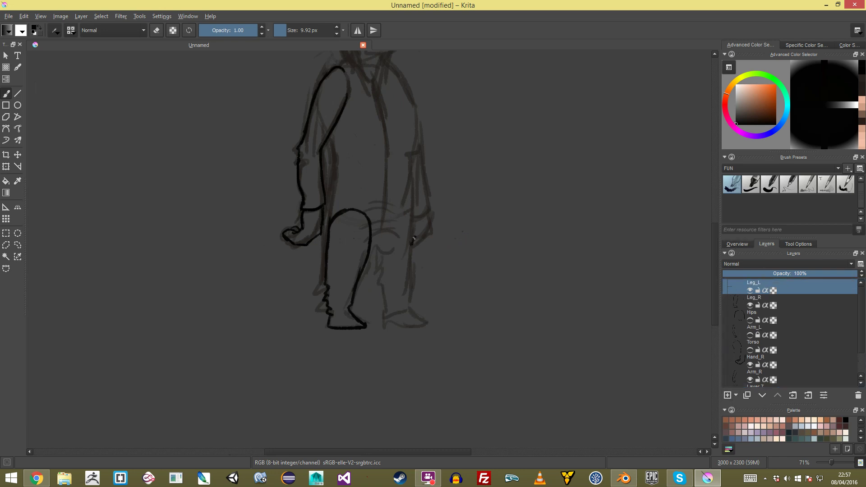
Ink the viewer's right leg with ragged inner edge, hem, rounded top and shoe, plus a hem line above the other shoe
{"action": "middle_click_drag", "start_coordinate": [371, 256], "coordinate": [370, 233], "text": "ctrl"}
{"action": "left_click_drag", "start_coordinate": [385, 226], "coordinate": [394, 342]}
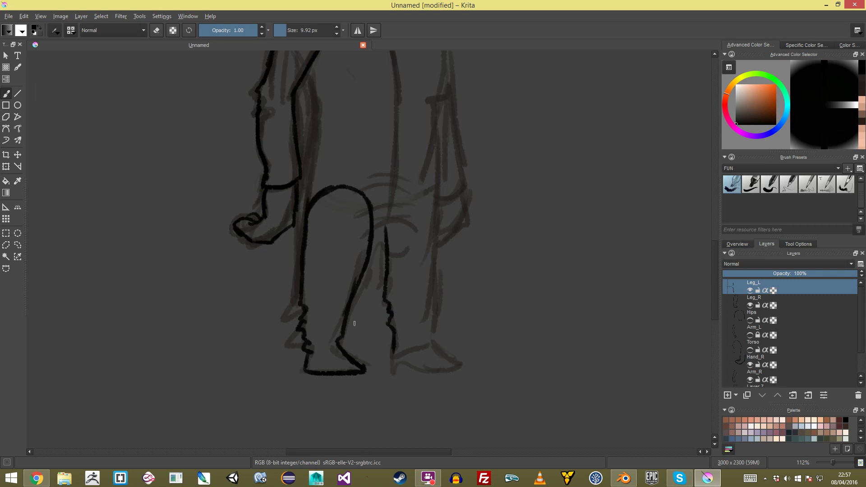
{"action": "left_click_drag", "start_coordinate": [315, 352], "coordinate": [339, 356]}
{"action": "mouse_move", "coordinate": [394, 353]}
{"action": "left_mouse_down"}
{"action": "mouse_move", "coordinate": [430, 346]}
{"action": "mouse_move", "coordinate": [432, 318]}
{"action": "left_mouse_up"}
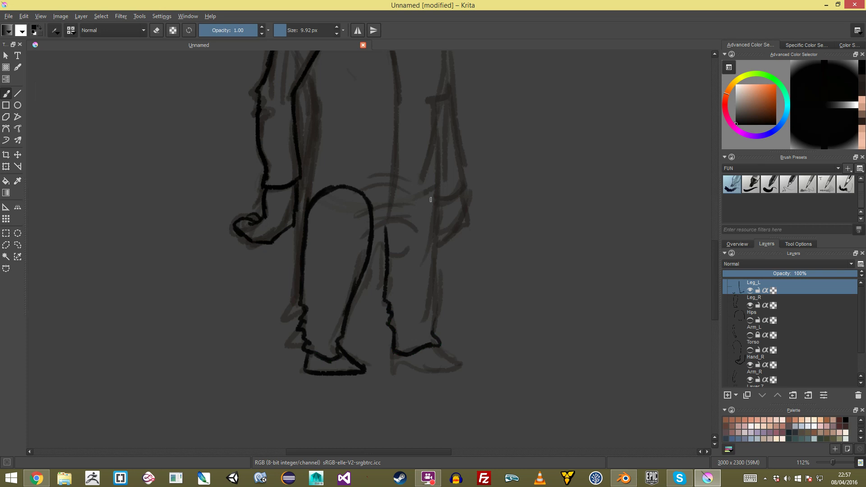
{"action": "mouse_move", "coordinate": [383, 223]}
{"action": "left_mouse_down"}
{"action": "mouse_move", "coordinate": [390, 192]}
{"action": "mouse_move", "coordinate": [434, 186]}
{"action": "mouse_move", "coordinate": [440, 234]}
{"action": "mouse_move", "coordinate": [430, 336]}
{"action": "mouse_move", "coordinate": [395, 367]}
{"action": "mouse_move", "coordinate": [459, 365]}
{"action": "mouse_move", "coordinate": [435, 349]}
{"action": "mouse_move", "coordinate": [453, 364]}
{"action": "left_mouse_up"}
Add a new layer above Leg_L at 100% opacity and name it Head
{"action": "mouse_move", "coordinate": [458, 207]}
{"action": "left_mouse_down", "text": "ctrl"}
{"action": "mouse_move", "coordinate": [476, 333]}
{"action": "mouse_move", "coordinate": [454, 288]}
{"action": "mouse_move", "coordinate": [467, 198]}
{"action": "left_mouse_up", "text": "ctrl"}
{"action": "left_click_drag", "start_coordinate": [468, 198], "coordinate": [474, 224]}
{"action": "middle_click_drag", "start_coordinate": [474, 224], "coordinate": [454, 256]}
{"action": "middle_click_drag", "start_coordinate": [450, 178], "coordinate": [460, 236]}
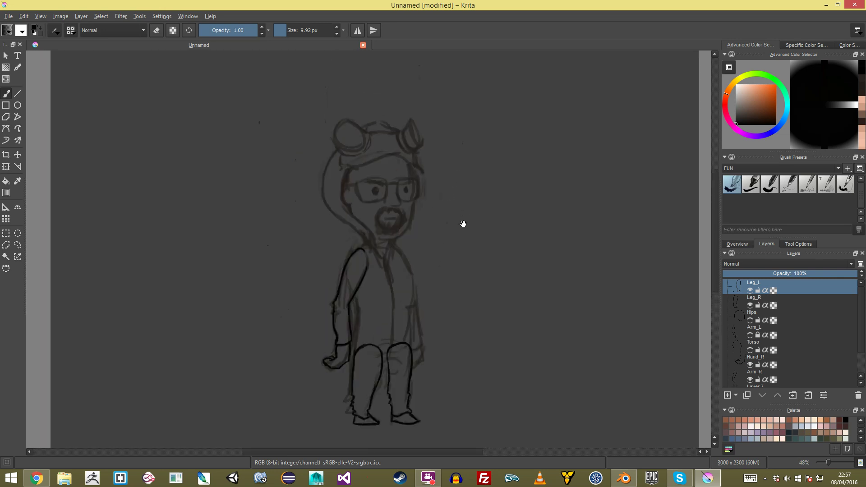
{"action": "left_click", "coordinate": [727, 396]}
{"action": "left_click", "coordinate": [757, 273]}
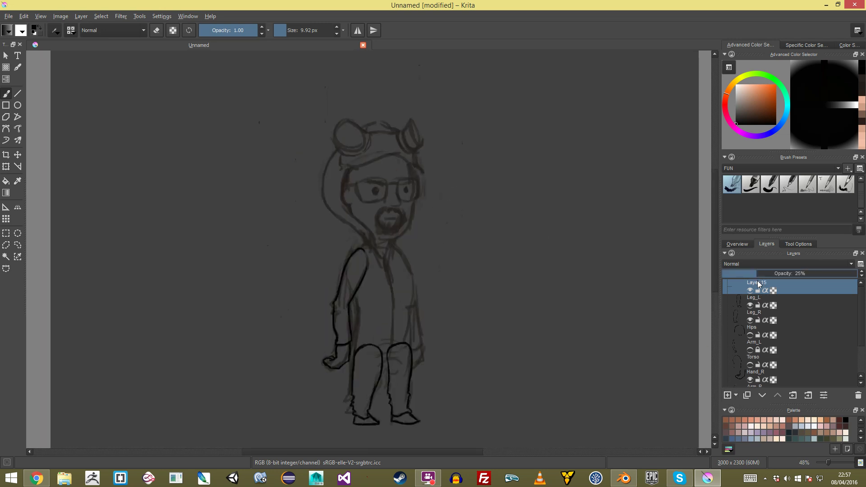
{"action": "left_click_drag", "start_coordinate": [757, 273], "coordinate": [827, 272]}
{"action": "double_click", "coordinate": [773, 283]}
{"action": "type", "text": "Head"}
{"action": "key", "text": "Return"}
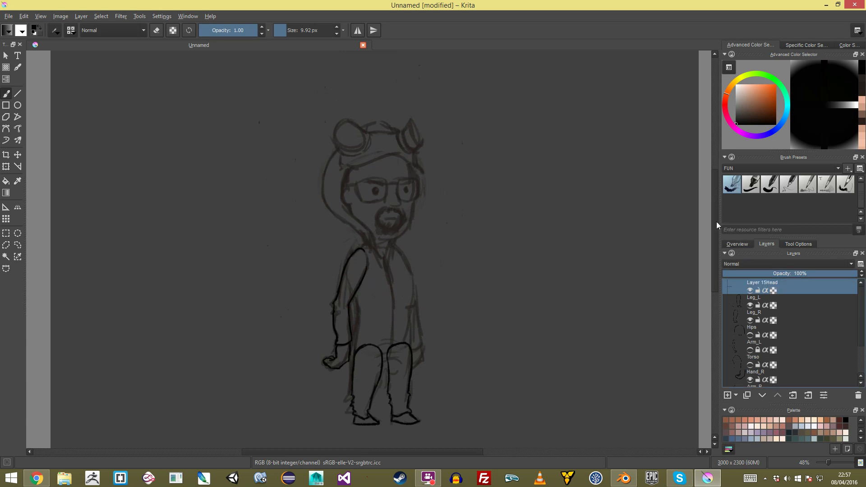
{"action": "double_click", "coordinate": [776, 284]}
{"action": "key", "text": "ctrl+a"}
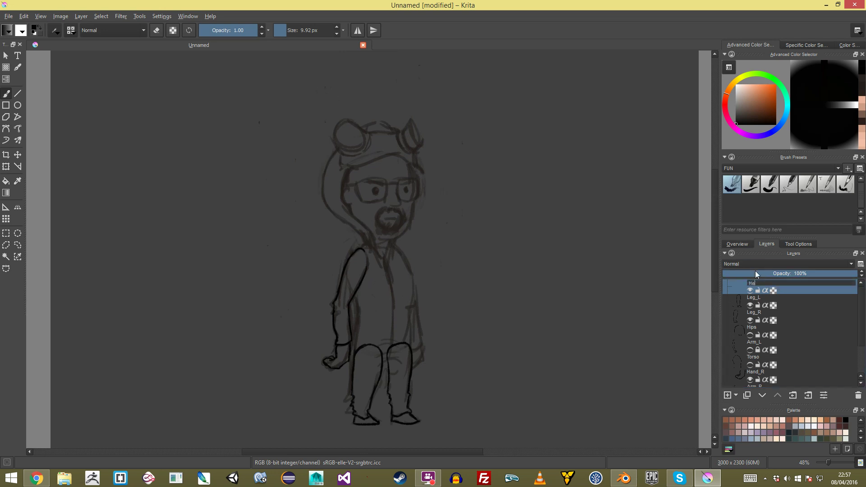
{"action": "type", "text": "Head"}
{"action": "key", "text": "Return"}
Hide the Leg_L, Leg_R, Hand_R and Arm_R layers while keeping the Layer 7 sketch shown
{"action": "scroll", "coordinate": [337, 153], "scroll_direction": "up", "scroll_amount": 3, "text": "ctrl"}
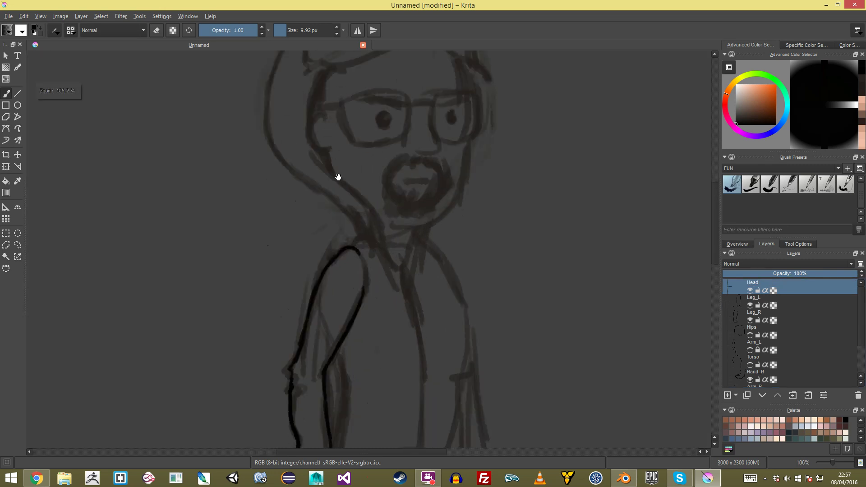
{"action": "left_click", "coordinate": [749, 305]}
{"action": "left_click", "coordinate": [750, 320]}
{"action": "scroll", "coordinate": [860, 333], "scroll_direction": "down", "scroll_amount": 1}
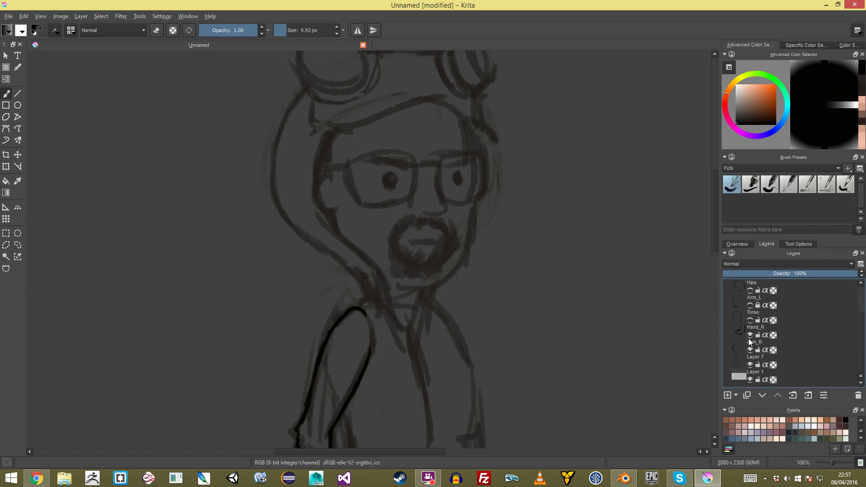
{"action": "left_click", "coordinate": [750, 350]}
{"action": "left_click", "coordinate": [750, 365]}
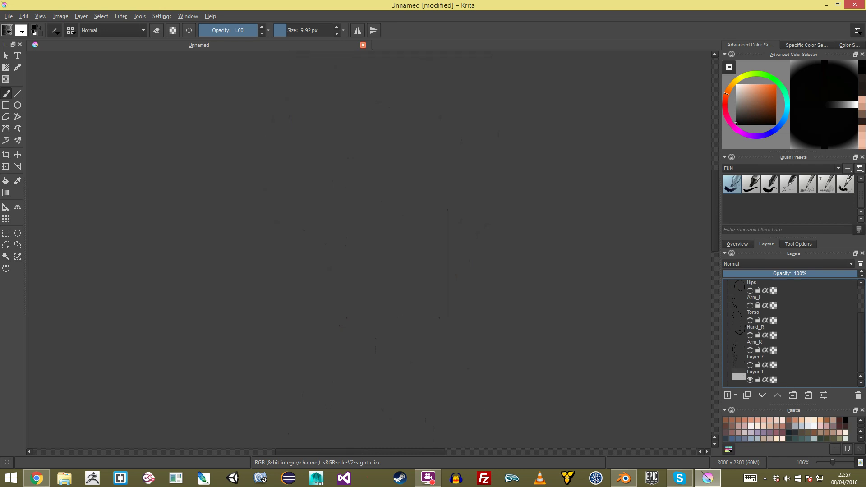
{"action": "left_click", "coordinate": [750, 365]}
{"action": "left_click_drag", "start_coordinate": [861, 339], "coordinate": [861, 310]}
Ink the hood's outer and inner left edges, its pointed tip below the chin, and the face's jaw and right side
{"action": "middle_click_drag", "start_coordinate": [415, 177], "coordinate": [418, 243]}
{"action": "mouse_move", "coordinate": [305, 155]}
{"action": "left_mouse_down"}
{"action": "mouse_move", "coordinate": [277, 220]}
{"action": "mouse_move", "coordinate": [276, 264]}
{"action": "mouse_move", "coordinate": [334, 314]}
{"action": "mouse_move", "coordinate": [379, 384]}
{"action": "left_mouse_up"}
{"action": "mouse_move", "coordinate": [338, 194]}
{"action": "left_mouse_down"}
{"action": "mouse_move", "coordinate": [323, 273]}
{"action": "mouse_move", "coordinate": [374, 321]}
{"action": "mouse_move", "coordinate": [394, 362]}
{"action": "left_mouse_up"}
{"action": "mouse_move", "coordinate": [392, 362]}
{"action": "middle_mouse_down"}
{"action": "mouse_move", "coordinate": [381, 356]}
{"action": "mouse_move", "coordinate": [372, 259]}
{"action": "middle_mouse_up"}
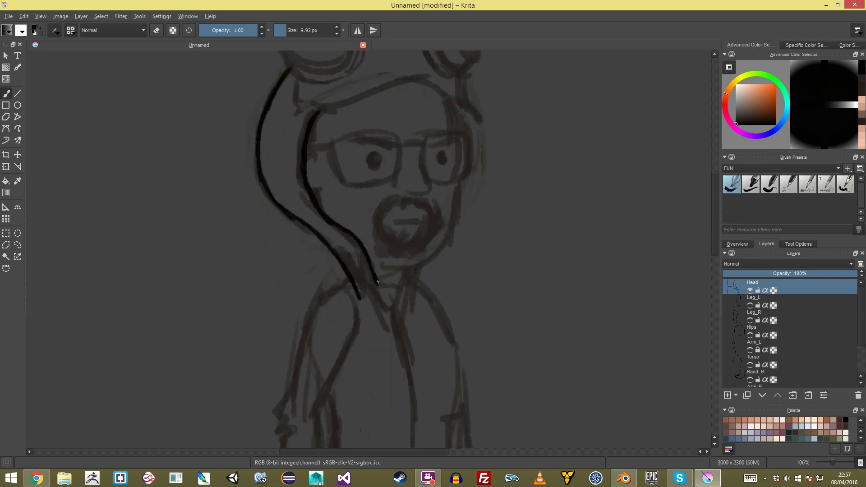
{"action": "mouse_move", "coordinate": [376, 286]}
{"action": "left_mouse_down"}
{"action": "mouse_move", "coordinate": [387, 303]}
{"action": "mouse_move", "coordinate": [397, 301]}
{"action": "mouse_move", "coordinate": [404, 271]}
{"action": "left_mouse_up"}
{"action": "mouse_move", "coordinate": [383, 265]}
{"action": "left_mouse_down"}
{"action": "mouse_move", "coordinate": [422, 264]}
{"action": "mouse_move", "coordinate": [444, 245]}
{"action": "mouse_move", "coordinate": [455, 185]}
{"action": "mouse_move", "coordinate": [454, 234]}
{"action": "left_mouse_up"}
Ink the hood's curved brow edge across the forehead with its short side corners
{"action": "scroll", "coordinate": [447, 182], "scroll_direction": "up", "scroll_amount": 3}
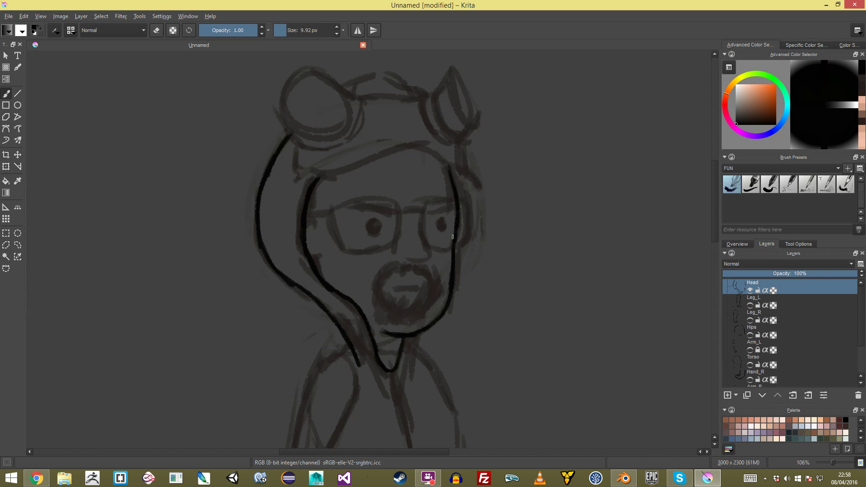
{"action": "middle_click_drag", "start_coordinate": [372, 167], "coordinate": [404, 170]}
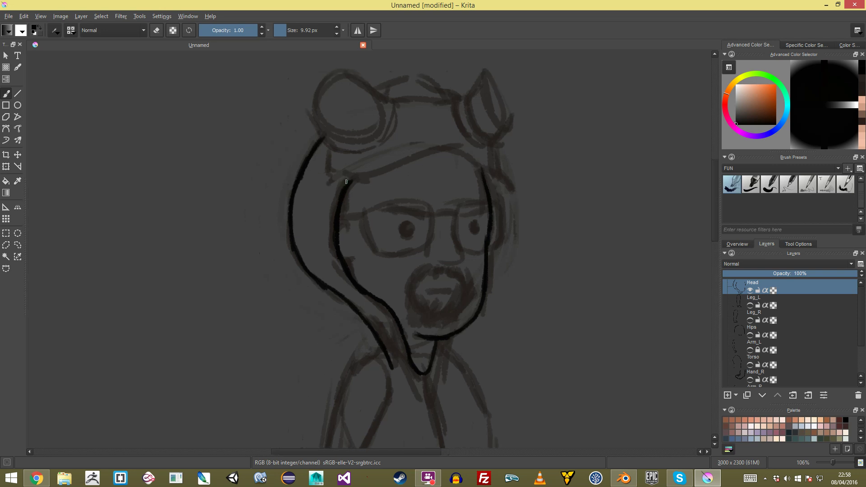
{"action": "mouse_move", "coordinate": [332, 150]}
{"action": "left_mouse_down"}
{"action": "mouse_move", "coordinate": [329, 171]}
{"action": "mouse_move", "coordinate": [356, 178]}
{"action": "mouse_move", "coordinate": [443, 151]}
{"action": "mouse_move", "coordinate": [481, 166]}
{"action": "mouse_move", "coordinate": [496, 147]}
{"action": "left_mouse_up"}
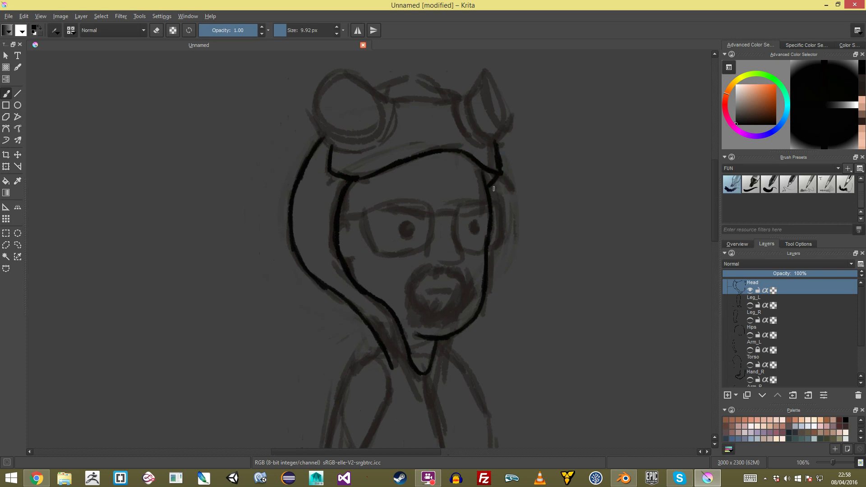
{"action": "left_click_drag", "start_coordinate": [427, 92], "coordinate": [432, 116]}
{"action": "left_click_drag", "start_coordinate": [332, 184], "coordinate": [320, 177]}
Ink the two round shapes on top of the hood with their rims, and the hood's top edge between them
{"action": "mouse_move", "coordinate": [319, 144]}
{"action": "left_mouse_down"}
{"action": "mouse_move", "coordinate": [347, 174]}
{"action": "mouse_move", "coordinate": [375, 168]}
{"action": "mouse_move", "coordinate": [388, 156]}
{"action": "mouse_move", "coordinate": [396, 127]}
{"action": "left_mouse_up"}
{"action": "mouse_move", "coordinate": [318, 142]}
{"action": "left_mouse_down"}
{"action": "mouse_move", "coordinate": [321, 113]}
{"action": "mouse_move", "coordinate": [354, 94]}
{"action": "mouse_move", "coordinate": [388, 115]}
{"action": "mouse_move", "coordinate": [387, 142]}
{"action": "mouse_move", "coordinate": [369, 156]}
{"action": "mouse_move", "coordinate": [324, 158]}
{"action": "mouse_move", "coordinate": [382, 148]}
{"action": "left_mouse_up"}
{"action": "mouse_move", "coordinate": [393, 108]}
{"action": "left_mouse_down"}
{"action": "mouse_move", "coordinate": [430, 94]}
{"action": "mouse_move", "coordinate": [461, 118]}
{"action": "left_mouse_up"}
{"action": "mouse_move", "coordinate": [395, 125]}
{"action": "left_mouse_down"}
{"action": "mouse_move", "coordinate": [462, 124]}
{"action": "mouse_move", "coordinate": [462, 145]}
{"action": "mouse_move", "coordinate": [494, 170]}
{"action": "left_mouse_up"}
{"action": "mouse_move", "coordinate": [472, 119]}
{"action": "left_mouse_down"}
{"action": "mouse_move", "coordinate": [500, 162]}
{"action": "mouse_move", "coordinate": [513, 144]}
{"action": "left_mouse_up"}
{"action": "mouse_move", "coordinate": [491, 96]}
{"action": "left_mouse_down"}
{"action": "mouse_move", "coordinate": [502, 128]}
{"action": "mouse_move", "coordinate": [489, 95]}
{"action": "mouse_move", "coordinate": [497, 142]}
{"action": "mouse_move", "coordinate": [472, 119]}
{"action": "mouse_move", "coordinate": [510, 154]}
{"action": "mouse_move", "coordinate": [518, 222]}
{"action": "left_mouse_up"}
Ink the nose from the bridge down to its tip and underside
{"action": "mouse_move", "coordinate": [418, 258]}
{"action": "left_mouse_down", "text": "ctrl"}
{"action": "mouse_move", "coordinate": [421, 190]}
{"action": "mouse_move", "coordinate": [388, 207]}
{"action": "mouse_move", "coordinate": [344, 128]}
{"action": "mouse_move", "coordinate": [370, 178]}
{"action": "mouse_move", "coordinate": [455, 253]}
{"action": "mouse_move", "coordinate": [477, 219]}
{"action": "mouse_move", "coordinate": [415, 194]}
{"action": "left_mouse_up", "text": "ctrl"}
{"action": "middle_click_drag", "start_coordinate": [418, 213], "coordinate": [426, 225]}
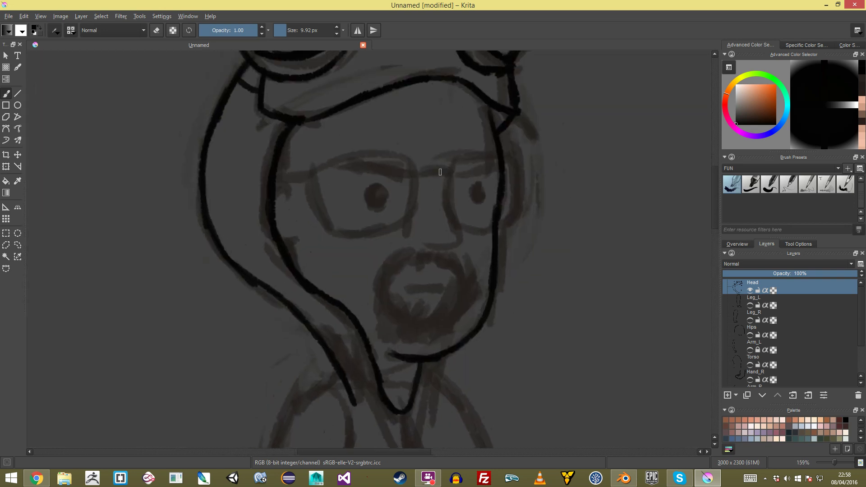
{"action": "mouse_move", "coordinate": [448, 175]}
{"action": "left_mouse_down"}
{"action": "mouse_move", "coordinate": [459, 245]}
{"action": "mouse_move", "coordinate": [426, 251]}
{"action": "mouse_move", "coordinate": [460, 241]}
{"action": "left_mouse_up"}
{"action": "key", "text": "ctrl+z"}
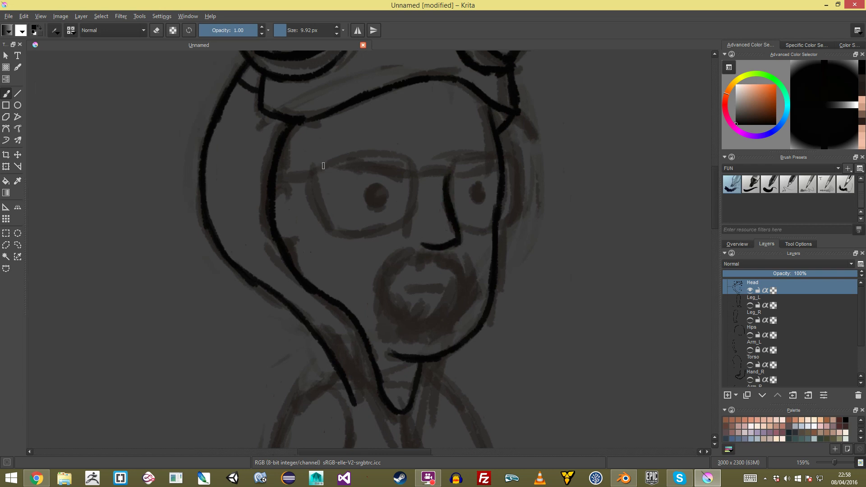
Ink the glasses with the left lens frame, the bridge and the right lens frame, redoing the left lens's side
{"action": "left_click_drag", "start_coordinate": [311, 167], "coordinate": [328, 217]}
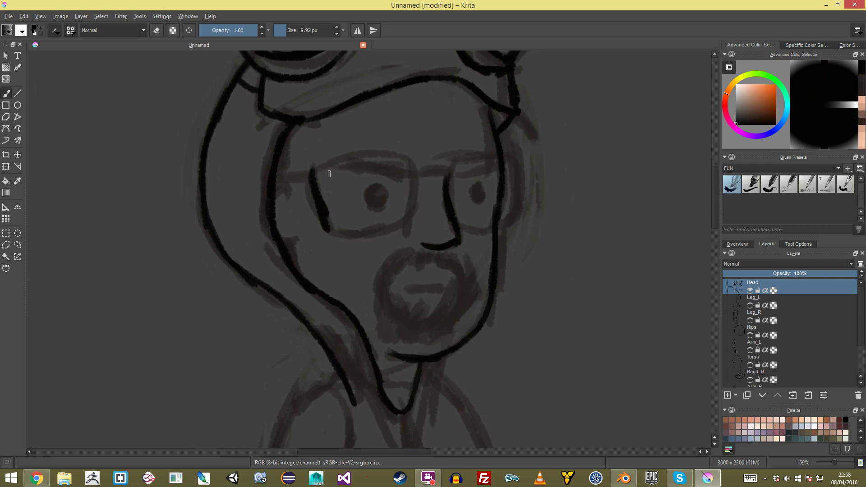
{"action": "key", "text": "ctrl+z"}
{"action": "left_click_drag", "start_coordinate": [311, 170], "coordinate": [413, 158]}
{"action": "left_click_drag", "start_coordinate": [313, 174], "coordinate": [325, 205]}
{"action": "key", "text": "ctrl+z"}
{"action": "left_click_drag", "start_coordinate": [312, 173], "coordinate": [331, 230]}
{"action": "mouse_move", "coordinate": [315, 196]}
{"action": "left_mouse_down"}
{"action": "mouse_move", "coordinate": [345, 232]}
{"action": "mouse_move", "coordinate": [381, 229]}
{"action": "mouse_move", "coordinate": [399, 225]}
{"action": "mouse_move", "coordinate": [415, 176]}
{"action": "mouse_move", "coordinate": [403, 223]}
{"action": "left_mouse_up"}
{"action": "mouse_move", "coordinate": [416, 174]}
{"action": "left_mouse_down"}
{"action": "mouse_move", "coordinate": [448, 173]}
{"action": "mouse_move", "coordinate": [451, 194]}
{"action": "left_mouse_up"}
{"action": "mouse_move", "coordinate": [473, 157]}
{"action": "left_mouse_down"}
{"action": "mouse_move", "coordinate": [454, 161]}
{"action": "mouse_move", "coordinate": [506, 156]}
{"action": "mouse_move", "coordinate": [519, 187]}
{"action": "mouse_move", "coordinate": [516, 218]}
{"action": "mouse_move", "coordinate": [491, 226]}
{"action": "mouse_move", "coordinate": [458, 223]}
{"action": "mouse_move", "coordinate": [473, 228]}
{"action": "left_mouse_up"}
Ink slanted brow lines inside both lenses and fill in a round black pupil in each eye
{"action": "mouse_move", "coordinate": [476, 188]}
{"action": "left_mouse_down"}
{"action": "mouse_move", "coordinate": [477, 200]}
{"action": "mouse_move", "coordinate": [476, 185]}
{"action": "left_mouse_up"}
{"action": "key", "text": "ctrl+z"}
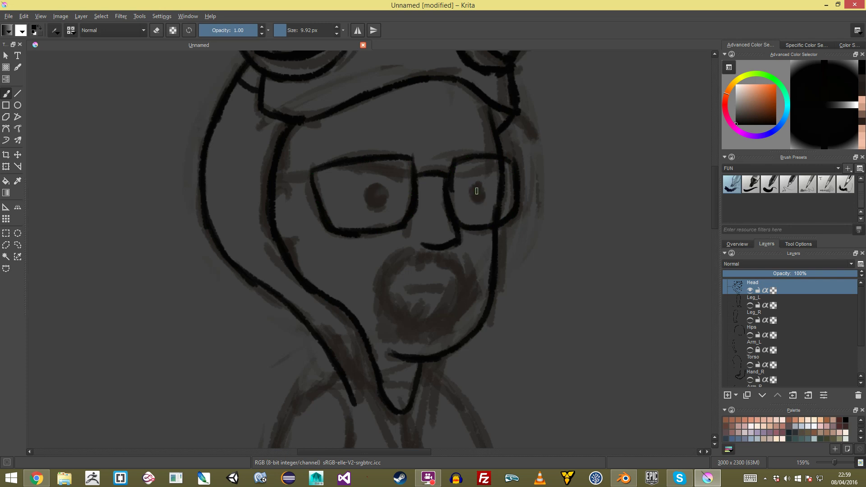
{"action": "mouse_move", "coordinate": [460, 174]}
{"action": "left_mouse_down"}
{"action": "mouse_move", "coordinate": [499, 166]}
{"action": "mouse_move", "coordinate": [459, 174]}
{"action": "left_mouse_up"}
{"action": "mouse_move", "coordinate": [355, 167]}
{"action": "left_mouse_down"}
{"action": "mouse_move", "coordinate": [401, 175]}
{"action": "mouse_move", "coordinate": [374, 193]}
{"action": "left_mouse_up"}
{"action": "left_click_drag", "start_coordinate": [474, 195], "coordinate": [479, 192]}
Ink short curved marks at the ear and cheek, and dot stubble along the forehead just below the cap's edge
{"action": "mouse_move", "coordinate": [490, 194]}
{"action": "middle_mouse_down", "text": "ctrl"}
{"action": "mouse_move", "coordinate": [502, 230]}
{"action": "mouse_move", "coordinate": [494, 212]}
{"action": "mouse_move", "coordinate": [404, 221]}
{"action": "middle_mouse_up", "text": "ctrl"}
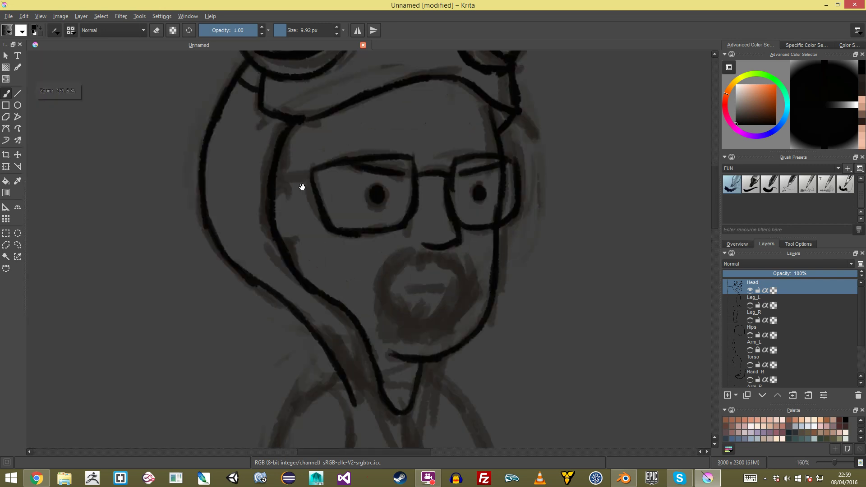
{"action": "left_click_drag", "start_coordinate": [276, 193], "coordinate": [291, 200]}
{"action": "left_click_drag", "start_coordinate": [290, 259], "coordinate": [305, 250]}
{"action": "left_click", "coordinate": [298, 136]}
{"action": "left_click", "coordinate": [325, 124]}
{"action": "left_click", "coordinate": [386, 101]}
{"action": "left_click", "coordinate": [363, 110]}
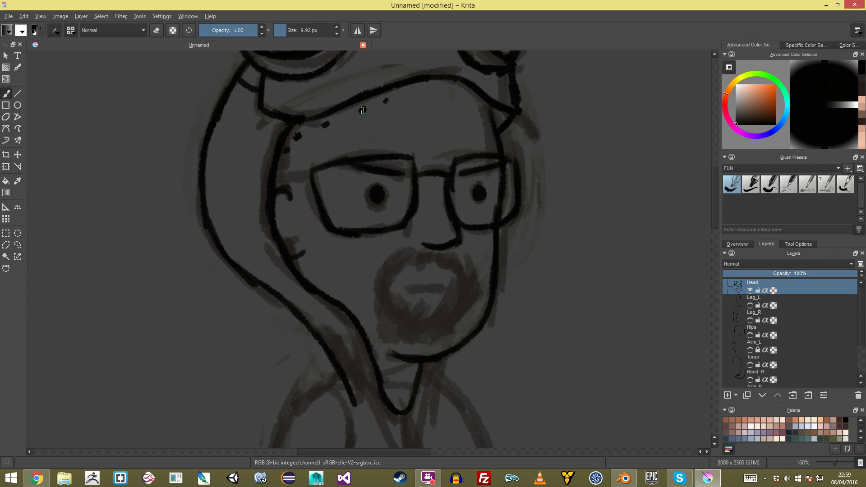
{"action": "left_click", "coordinate": [414, 102]}
{"action": "left_click", "coordinate": [470, 96]}
Ink a short horizontal mouth line inside the sketched goatee and undo the unwanted strokes
{"action": "middle_click_drag", "start_coordinate": [499, 173], "coordinate": [500, 245], "text": "ctrl"}
{"action": "mouse_move", "coordinate": [472, 310]}
{"action": "middle_mouse_down", "text": "ctrl"}
{"action": "mouse_move", "coordinate": [460, 227]}
{"action": "mouse_move", "coordinate": [425, 114]}
{"action": "middle_mouse_up", "text": "ctrl"}
{"action": "left_click_drag", "start_coordinate": [388, 202], "coordinate": [427, 205]}
{"action": "key", "text": "ctrl+z"}
{"action": "key", "text": "ctrl+z"}
Ink the moustache with short strokes fanning out under the nose and down both sides of the mouth
{"action": "left_click_drag", "start_coordinate": [409, 164], "coordinate": [409, 187]}
{"action": "mouse_move", "coordinate": [415, 163]}
{"action": "left_mouse_down"}
{"action": "mouse_move", "coordinate": [417, 183]}
{"action": "mouse_move", "coordinate": [425, 182]}
{"action": "left_mouse_up"}
{"action": "left_click_drag", "start_coordinate": [431, 165], "coordinate": [444, 192]}
{"action": "left_click_drag", "start_coordinate": [449, 167], "coordinate": [464, 208]}
{"action": "mouse_move", "coordinate": [401, 161]}
{"action": "left_mouse_down"}
{"action": "mouse_move", "coordinate": [400, 189]}
{"action": "mouse_move", "coordinate": [391, 186]}
{"action": "left_mouse_up"}
{"action": "mouse_move", "coordinate": [390, 160]}
{"action": "left_mouse_down"}
{"action": "mouse_move", "coordinate": [383, 191]}
{"action": "mouse_move", "coordinate": [371, 197]}
{"action": "left_mouse_up"}
{"action": "left_click_drag", "start_coordinate": [377, 162], "coordinate": [348, 235]}
Ink the chin beard with a row of vertical strokes below and beside the mouth
{"action": "left_click_drag", "start_coordinate": [354, 190], "coordinate": [351, 238]}
{"action": "mouse_move", "coordinate": [363, 203]}
{"action": "left_mouse_down"}
{"action": "mouse_move", "coordinate": [361, 250]}
{"action": "mouse_move", "coordinate": [367, 246]}
{"action": "left_mouse_up"}
{"action": "mouse_move", "coordinate": [379, 209]}
{"action": "left_mouse_down"}
{"action": "mouse_move", "coordinate": [376, 255]}
{"action": "mouse_move", "coordinate": [387, 266]}
{"action": "left_mouse_up"}
{"action": "left_click_drag", "start_coordinate": [397, 225], "coordinate": [394, 261]}
{"action": "mouse_move", "coordinate": [404, 215]}
{"action": "left_mouse_down"}
{"action": "mouse_move", "coordinate": [404, 264]}
{"action": "mouse_move", "coordinate": [416, 267]}
{"action": "left_mouse_up"}
{"action": "mouse_move", "coordinate": [423, 209]}
{"action": "left_mouse_down"}
{"action": "mouse_move", "coordinate": [421, 259]}
{"action": "mouse_move", "coordinate": [431, 252]}
{"action": "left_mouse_up"}
{"action": "mouse_move", "coordinate": [445, 195]}
{"action": "left_mouse_down"}
{"action": "mouse_move", "coordinate": [438, 248]}
{"action": "mouse_move", "coordinate": [450, 238]}
{"action": "left_mouse_up"}
{"action": "left_click_drag", "start_coordinate": [466, 210], "coordinate": [461, 234]}
{"action": "mouse_move", "coordinate": [483, 174]}
{"action": "middle_mouse_down", "text": "ctrl"}
{"action": "mouse_move", "coordinate": [470, 238]}
{"action": "mouse_move", "coordinate": [472, 177]}
{"action": "middle_mouse_up", "text": "ctrl"}
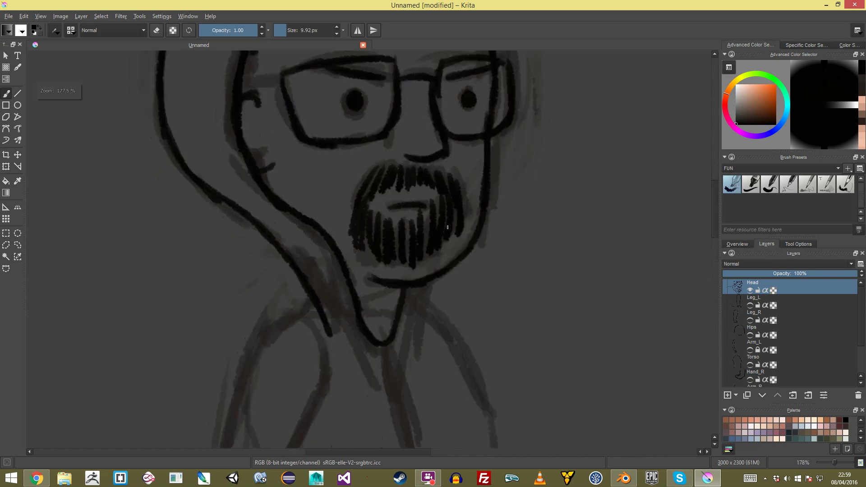
Make the Leg_L, Leg_R, Hips, Arm_L, Torso and Arm_R ink layers visible
{"action": "middle_click_drag", "start_coordinate": [445, 232], "coordinate": [502, 251], "text": "ctrl"}
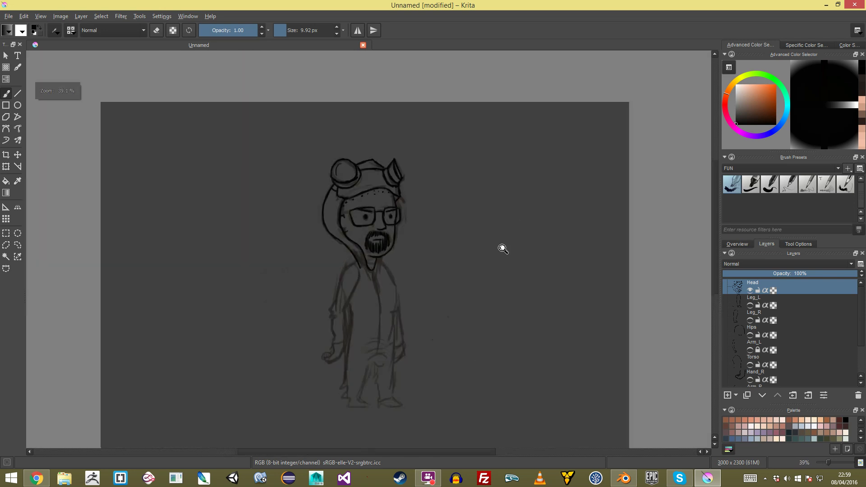
{"action": "left_click", "coordinate": [750, 306]}
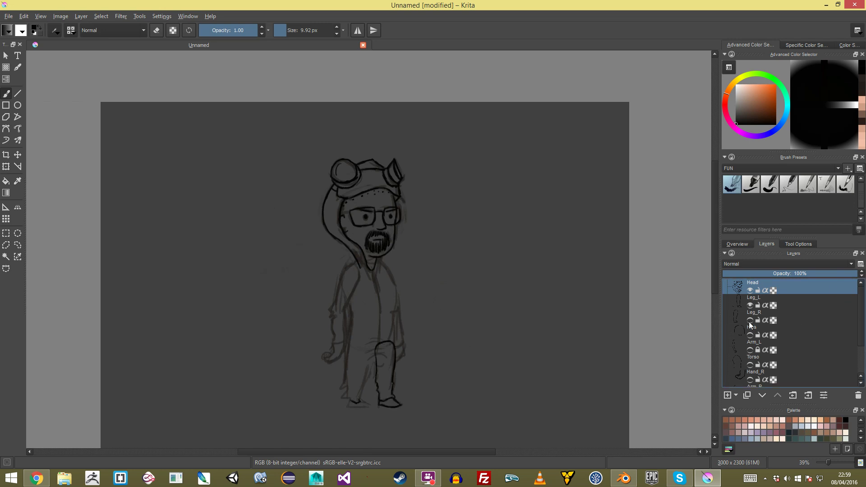
{"action": "left_click", "coordinate": [748, 329]}
{"action": "left_click", "coordinate": [750, 321]}
{"action": "left_click", "coordinate": [750, 335]}
{"action": "left_click", "coordinate": [749, 350]}
{"action": "left_click", "coordinate": [750, 364]}
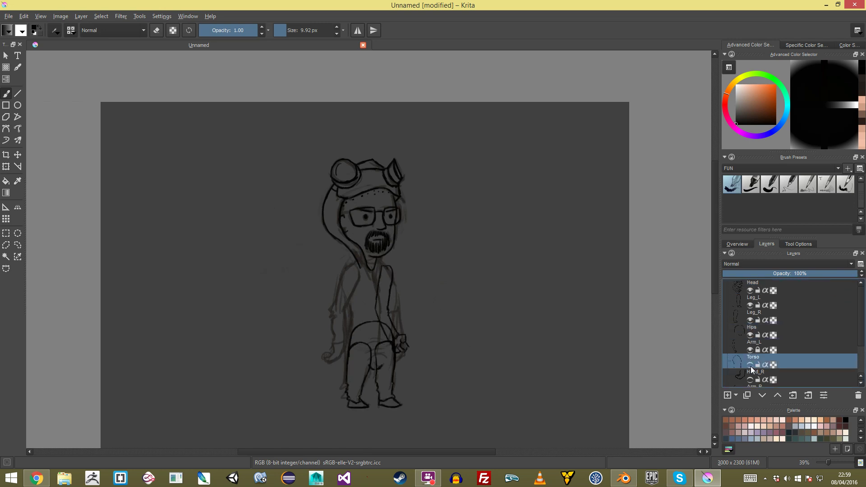
{"action": "left_click_drag", "start_coordinate": [861, 342], "coordinate": [862, 366]}
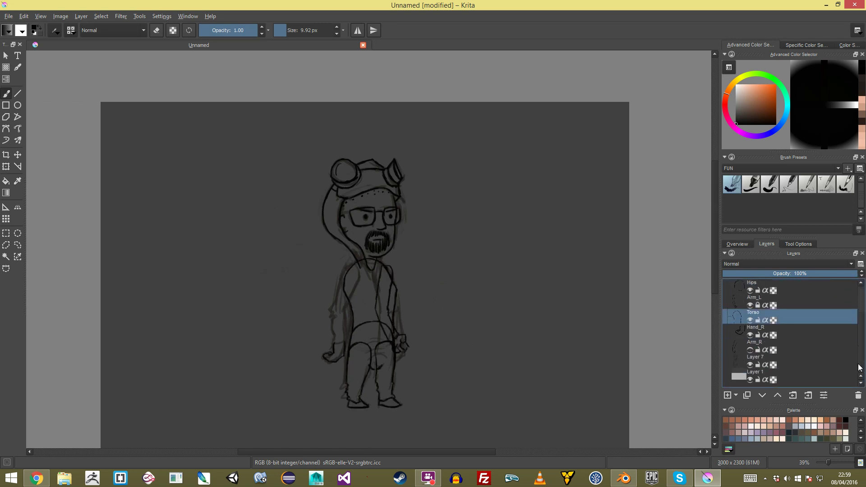
{"action": "left_click", "coordinate": [750, 350]}
Hide the rough sketch on Layer 7 and make Head the active layer
{"action": "left_click", "coordinate": [750, 365]}
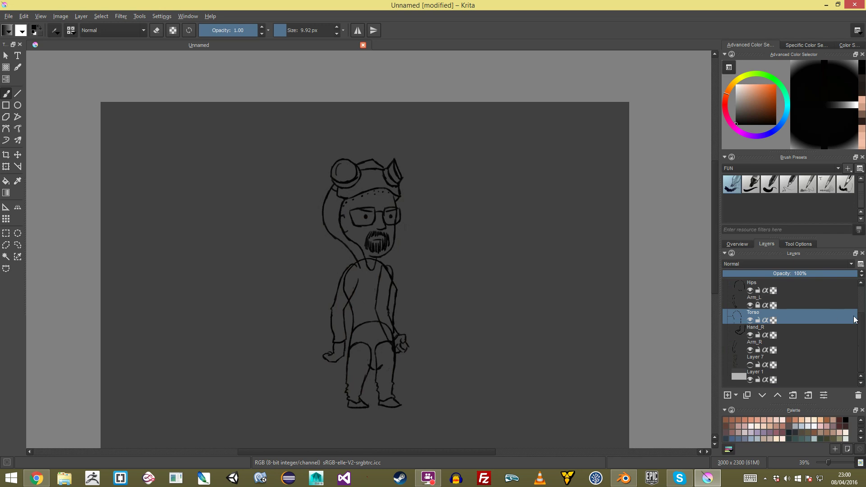
{"action": "scroll", "coordinate": [812, 295], "scroll_direction": "up", "scroll_amount": 1}
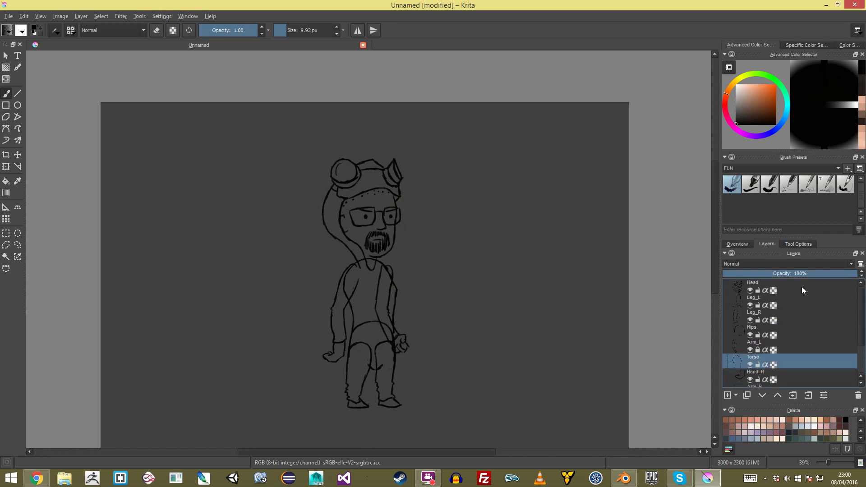
{"action": "left_click", "coordinate": [802, 285]}
{"action": "middle_click_drag", "start_coordinate": [396, 241], "coordinate": [428, 185], "text": "ctrl"}
{"action": "middle_click_drag", "start_coordinate": [481, 134], "coordinate": [488, 177]}
{"action": "left_click", "coordinate": [748, 96]}
{"action": "left_click", "coordinate": [747, 96]}
{"action": "middle_click_drag", "start_coordinate": [413, 228], "coordinate": [395, 181], "text": "ctrl"}
{"action": "left_click_drag", "start_coordinate": [395, 182], "coordinate": [408, 182], "text": "shift"}
{"action": "left_click_drag", "start_coordinate": [415, 133], "coordinate": [401, 185]}
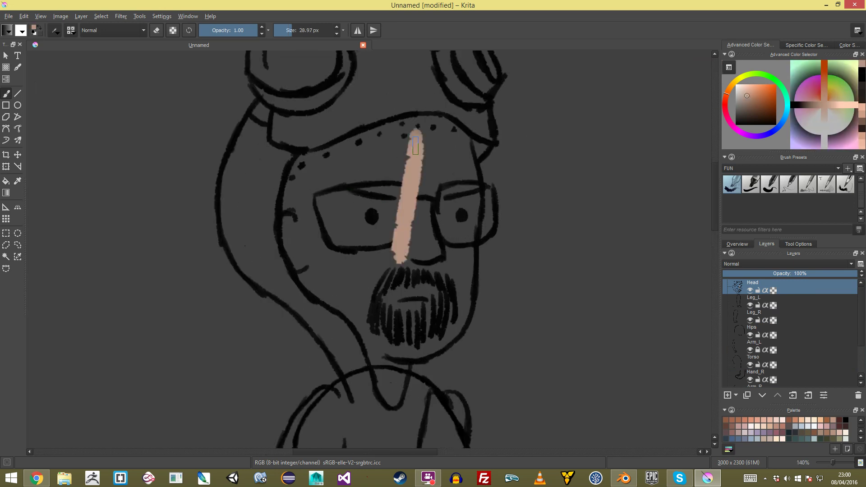
{"action": "key", "text": "ctrl+z"}
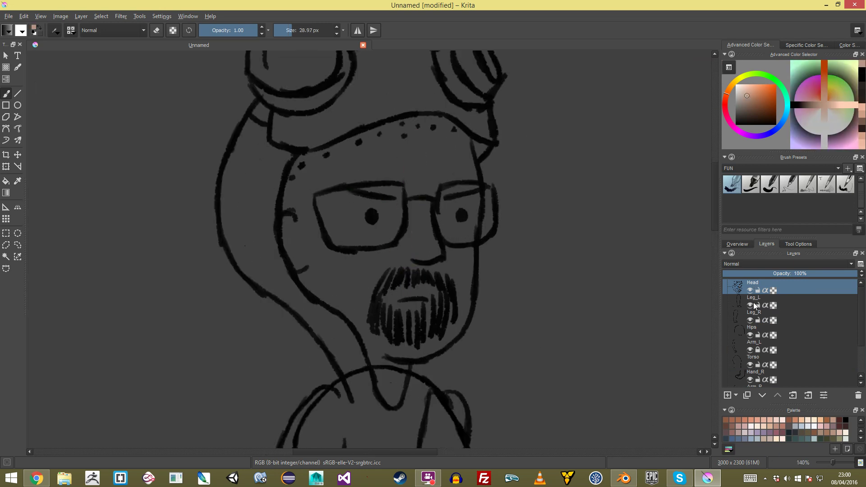
Add a new layer directly below Head and name it Colo
{"action": "left_click", "coordinate": [727, 396]}
{"action": "left_click_drag", "start_coordinate": [776, 287], "coordinate": [776, 318]}
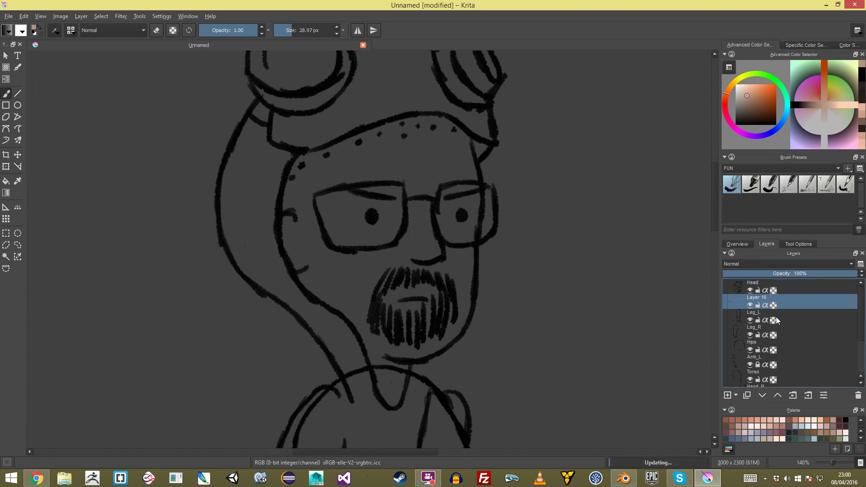
{"action": "double_click", "coordinate": [760, 298]}
{"action": "type", "text": "Colo"}
{"action": "key", "text": "Return"}
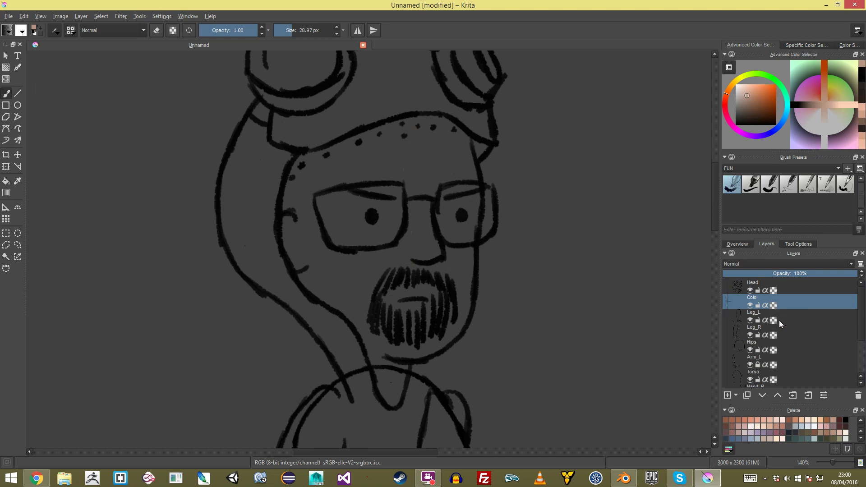
Try light pink skin tones with test strokes down the middle of the face
{"action": "left_click", "coordinate": [758, 422]}
{"action": "left_click", "coordinate": [765, 478]}
{"action": "left_click", "coordinate": [786, 432]}
{"action": "left_click", "coordinate": [631, 443]}
{"action": "mouse_move", "coordinate": [483, 223]}
{"action": "left_mouse_down"}
{"action": "mouse_move", "coordinate": [477, 327]}
{"action": "mouse_move", "coordinate": [487, 261]}
{"action": "left_mouse_up"}
{"action": "key", "text": "ctrl+z"}
{"action": "left_click_drag", "start_coordinate": [454, 211], "coordinate": [453, 174], "text": "ctrl"}
{"action": "left_click_drag", "start_coordinate": [364, 200], "coordinate": [350, 200], "text": "shift"}
{"action": "mouse_move", "coordinate": [413, 189]}
{"action": "left_mouse_down", "text": "shift"}
{"action": "mouse_move", "coordinate": [424, 189]}
{"action": "mouse_move", "coordinate": [400, 283]}
{"action": "left_mouse_up", "text": "shift"}
{"action": "left_click_drag", "start_coordinate": [408, 174], "coordinate": [420, 289]}
{"action": "key", "text": "ctrl+z"}
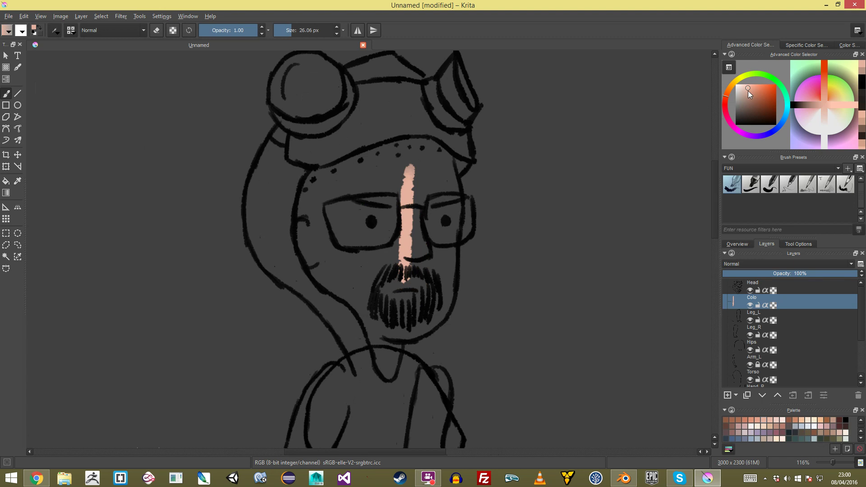
Shift the paint color to an orange-tan skin tone, testing a patch over the nose and cheek
{"action": "left_click", "coordinate": [750, 91]}
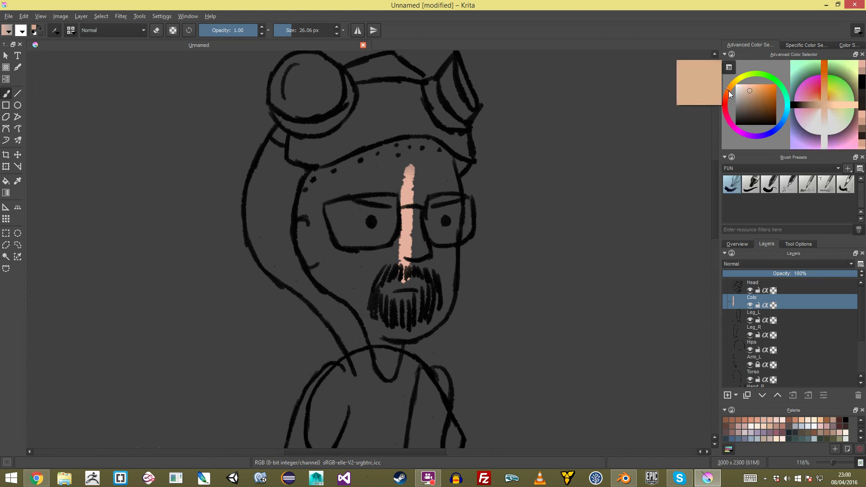
{"action": "left_click", "coordinate": [727, 92]}
{"action": "left_click", "coordinate": [752, 90]}
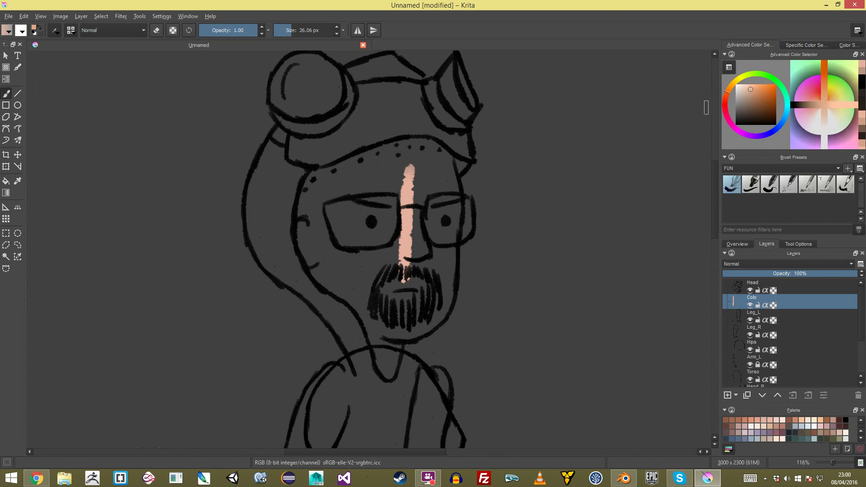
{"action": "mouse_move", "coordinate": [416, 153]}
{"action": "left_mouse_down"}
{"action": "mouse_move", "coordinate": [403, 307]}
{"action": "mouse_move", "coordinate": [379, 275]}
{"action": "mouse_move", "coordinate": [367, 296]}
{"action": "left_mouse_up"}
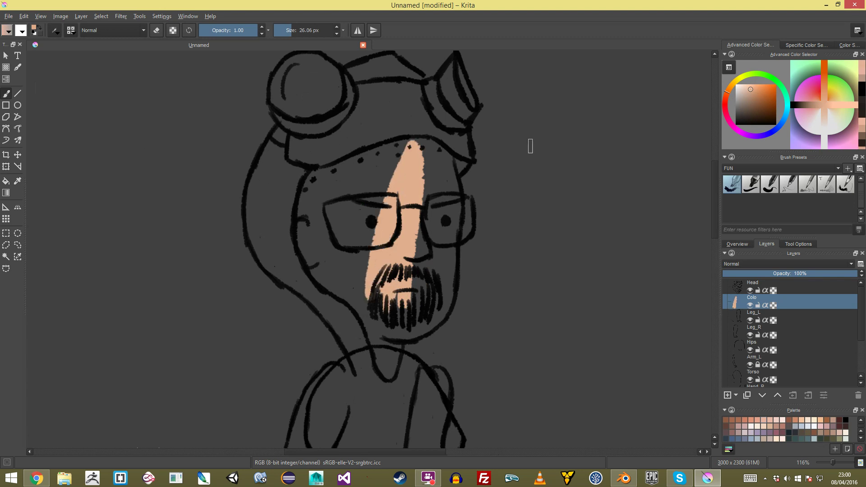
{"action": "left_click", "coordinate": [747, 92]}
{"action": "left_click", "coordinate": [752, 92]}
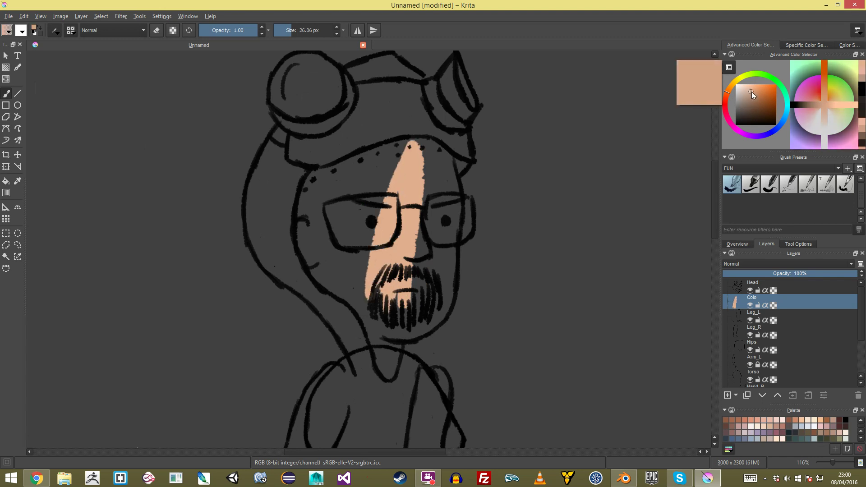
Fill the whole face, the ear area and the neck with the tan skin tone, staying inside the ink lines
{"action": "mouse_move", "coordinate": [408, 212]}
{"action": "left_mouse_down"}
{"action": "mouse_move", "coordinate": [403, 247]}
{"action": "mouse_move", "coordinate": [415, 183]}
{"action": "mouse_move", "coordinate": [392, 174]}
{"action": "mouse_move", "coordinate": [351, 300]}
{"action": "mouse_move", "coordinate": [329, 237]}
{"action": "left_mouse_up"}
{"action": "mouse_move", "coordinate": [328, 206]}
{"action": "left_mouse_down", "text": "shift"}
{"action": "mouse_move", "coordinate": [324, 245]}
{"action": "mouse_move", "coordinate": [304, 217]}
{"action": "mouse_move", "coordinate": [306, 229]}
{"action": "left_mouse_up", "text": "shift"}
{"action": "mouse_move", "coordinate": [312, 198]}
{"action": "left_mouse_down", "text": "shift"}
{"action": "mouse_move", "coordinate": [336, 173]}
{"action": "mouse_move", "coordinate": [399, 153]}
{"action": "mouse_move", "coordinate": [420, 169]}
{"action": "mouse_move", "coordinate": [447, 156]}
{"action": "mouse_move", "coordinate": [444, 227]}
{"action": "mouse_move", "coordinate": [429, 244]}
{"action": "mouse_move", "coordinate": [443, 293]}
{"action": "mouse_move", "coordinate": [448, 216]}
{"action": "left_mouse_up", "text": "shift"}
{"action": "mouse_move", "coordinate": [453, 187]}
{"action": "left_mouse_down", "text": "shift"}
{"action": "mouse_move", "coordinate": [447, 301]}
{"action": "mouse_move", "coordinate": [437, 318]}
{"action": "mouse_move", "coordinate": [407, 329]}
{"action": "mouse_move", "coordinate": [390, 375]}
{"action": "mouse_move", "coordinate": [370, 326]}
{"action": "mouse_move", "coordinate": [385, 339]}
{"action": "left_mouse_up", "text": "shift"}
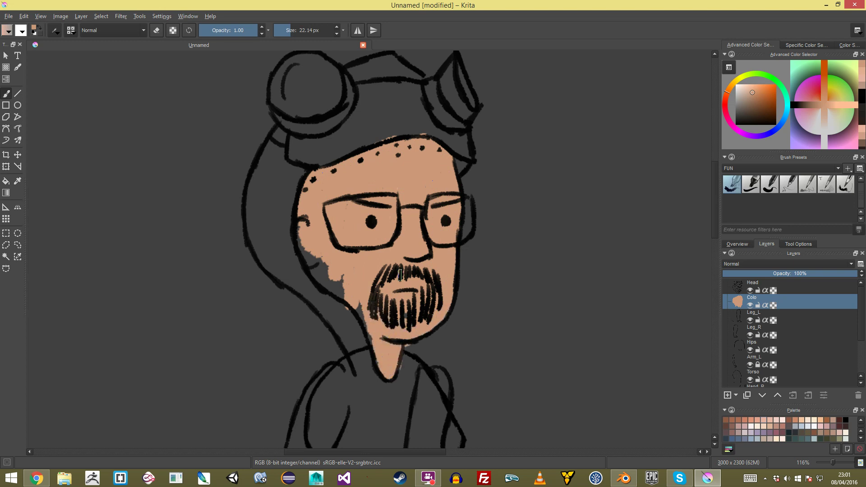
{"action": "mouse_move", "coordinate": [300, 226]}
{"action": "left_mouse_down"}
{"action": "mouse_move", "coordinate": [322, 282]}
{"action": "mouse_move", "coordinate": [325, 268]}
{"action": "mouse_move", "coordinate": [337, 272]}
{"action": "mouse_move", "coordinate": [367, 323]}
{"action": "left_mouse_up"}
Tint the skin inside the glasses lenses with a slightly darker tan
{"action": "mouse_move", "coordinate": [391, 280]}
{"action": "middle_mouse_down", "text": "ctrl"}
{"action": "mouse_move", "coordinate": [410, 359]}
{"action": "mouse_move", "coordinate": [391, 295]}
{"action": "middle_mouse_up", "text": "ctrl"}
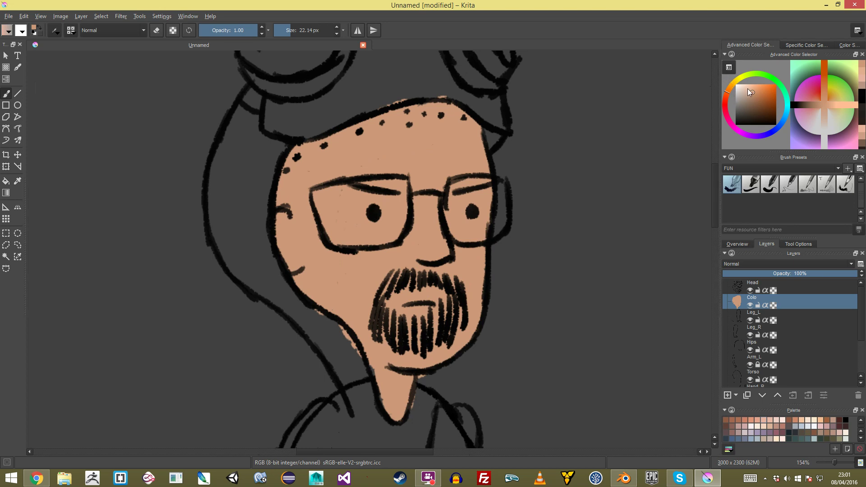
{"action": "left_click", "coordinate": [749, 91]}
{"action": "mouse_move", "coordinate": [308, 198]}
{"action": "left_mouse_down"}
{"action": "mouse_move", "coordinate": [330, 231]}
{"action": "mouse_move", "coordinate": [374, 234]}
{"action": "mouse_move", "coordinate": [401, 194]}
{"action": "left_mouse_up"}
Shade around both pupils and beneath the slanted brow lines with a darker greyish brown
{"action": "middle_click_drag", "start_coordinate": [467, 260], "coordinate": [451, 235], "text": "ctrl"}
{"action": "left_click", "coordinate": [748, 102]}
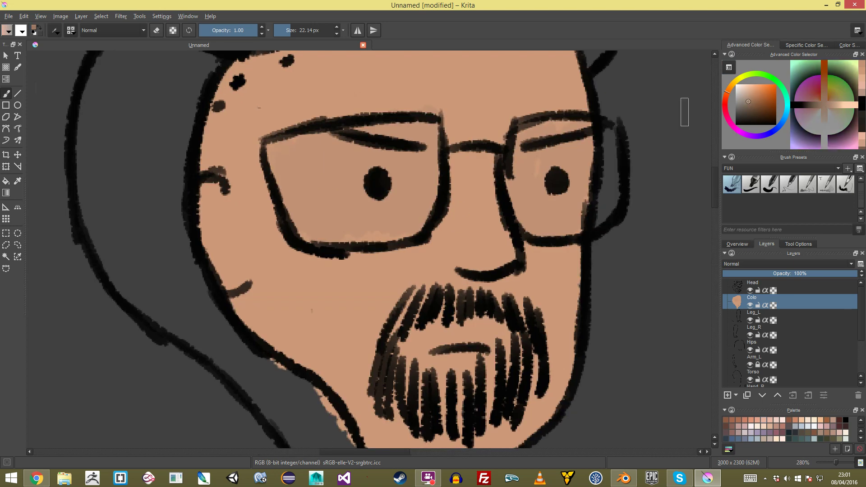
{"action": "left_click_drag", "start_coordinate": [367, 200], "coordinate": [380, 194]}
{"action": "mouse_move", "coordinate": [577, 187]}
{"action": "left_mouse_down", "text": "shift"}
{"action": "mouse_move", "coordinate": [544, 188]}
{"action": "mouse_move", "coordinate": [561, 196]}
{"action": "left_mouse_up", "text": "shift"}
{"action": "mouse_move", "coordinate": [518, 128]}
{"action": "left_mouse_down", "text": "shift"}
{"action": "mouse_move", "coordinate": [590, 134]}
{"action": "mouse_move", "coordinate": [542, 145]}
{"action": "left_mouse_up", "text": "shift"}
{"action": "left_click_drag", "start_coordinate": [340, 140], "coordinate": [414, 154]}
Shade under the nose and below the mouth line with the same greyish brown
{"action": "left_click_drag", "start_coordinate": [446, 279], "coordinate": [502, 291]}
{"action": "middle_click_drag", "start_coordinate": [541, 242], "coordinate": [505, 316], "text": "ctrl"}
{"action": "middle_click_drag", "start_coordinate": [382, 352], "coordinate": [425, 257], "text": "ctrl"}
{"action": "left_click_drag", "start_coordinate": [421, 344], "coordinate": [465, 342]}
{"action": "mouse_move", "coordinate": [478, 321]}
{"action": "middle_mouse_down", "text": "ctrl"}
{"action": "mouse_move", "coordinate": [470, 366]}
{"action": "mouse_move", "coordinate": [462, 248]}
{"action": "middle_mouse_up", "text": "ctrl"}
{"action": "mouse_move", "coordinate": [559, 164]}
{"action": "middle_mouse_down"}
{"action": "mouse_move", "coordinate": [569, 166]}
{"action": "mouse_move", "coordinate": [564, 178]}
{"action": "middle_mouse_up"}
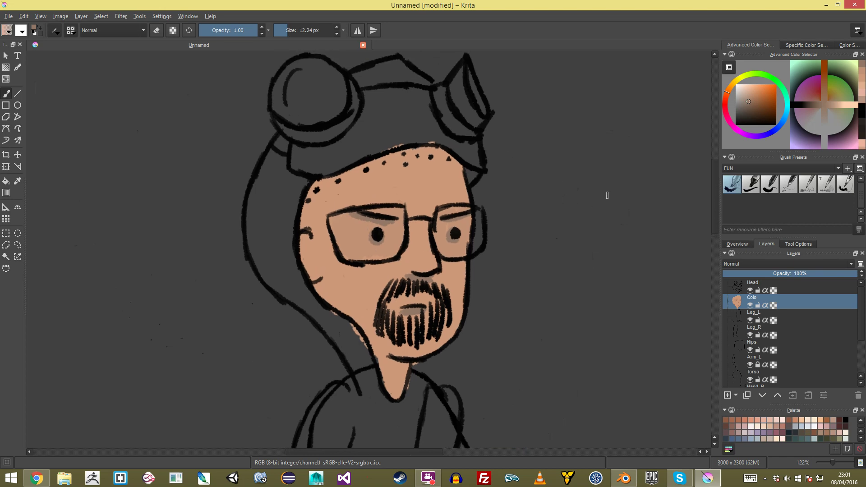
Choose a warmer brown and shade the skin around the mouth and the cheek edge below the ear
{"action": "left_click_drag", "start_coordinate": [751, 94], "coordinate": [755, 101]}
{"action": "mouse_move", "coordinate": [400, 309]}
{"action": "left_mouse_down", "text": "shift"}
{"action": "mouse_move", "coordinate": [393, 291]}
{"action": "mouse_move", "coordinate": [438, 296]}
{"action": "mouse_move", "coordinate": [436, 309]}
{"action": "mouse_move", "coordinate": [410, 331]}
{"action": "mouse_move", "coordinate": [392, 319]}
{"action": "mouse_move", "coordinate": [392, 308]}
{"action": "left_mouse_up", "text": "shift"}
{"action": "mouse_move", "coordinate": [429, 243]}
{"action": "middle_mouse_down", "text": "ctrl"}
{"action": "mouse_move", "coordinate": [433, 310]}
{"action": "mouse_move", "coordinate": [429, 201]}
{"action": "middle_mouse_up", "text": "ctrl"}
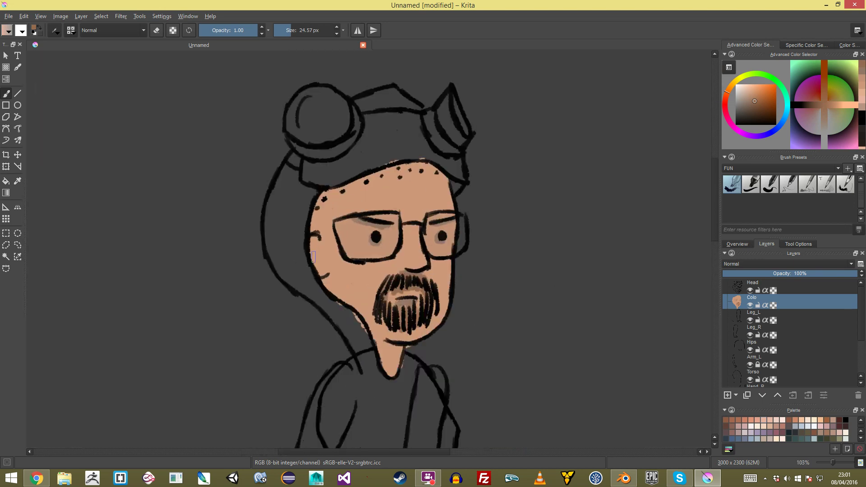
{"action": "left_click_drag", "start_coordinate": [309, 255], "coordinate": [318, 269]}
Choose a mustard yellow and paint the side of the hood next to the face
{"action": "mouse_move", "coordinate": [727, 85]}
{"action": "left_mouse_down"}
{"action": "mouse_move", "coordinate": [741, 79]}
{"action": "mouse_move", "coordinate": [735, 83]}
{"action": "left_mouse_up"}
{"action": "left_click", "coordinate": [752, 91]}
{"action": "left_click", "coordinate": [762, 91]}
{"action": "mouse_move", "coordinate": [290, 208]}
{"action": "left_mouse_down"}
{"action": "mouse_move", "coordinate": [291, 180]}
{"action": "mouse_move", "coordinate": [277, 226]}
{"action": "mouse_move", "coordinate": [298, 194]}
{"action": "mouse_move", "coordinate": [303, 221]}
{"action": "mouse_move", "coordinate": [297, 253]}
{"action": "mouse_move", "coordinate": [288, 239]}
{"action": "mouse_move", "coordinate": [278, 267]}
{"action": "mouse_move", "coordinate": [271, 203]}
{"action": "mouse_move", "coordinate": [284, 167]}
{"action": "left_mouse_up"}
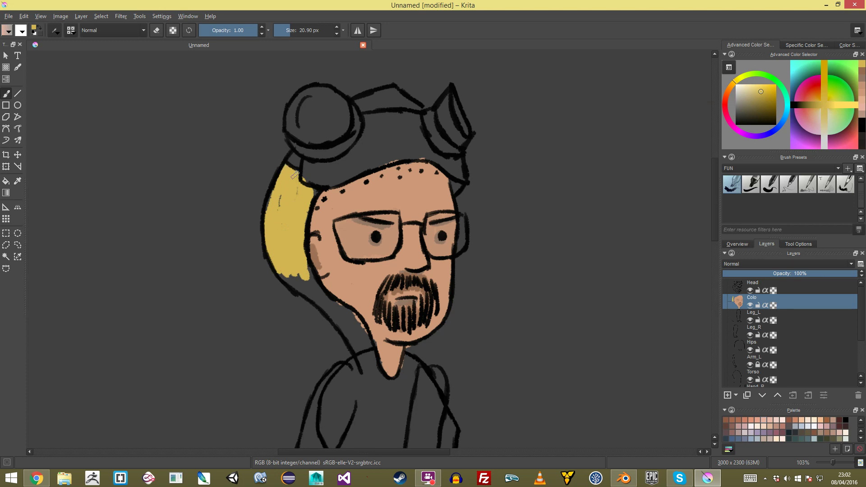
Continue the yellow down the hood's lower flap to its end beside the neck
{"action": "middle_click_drag", "start_coordinate": [311, 237], "coordinate": [459, 237], "text": "ctrl"}
{"action": "mouse_move", "coordinate": [451, 239]}
{"action": "middle_mouse_down", "text": "ctrl"}
{"action": "mouse_move", "coordinate": [424, 188]}
{"action": "mouse_move", "coordinate": [345, 109]}
{"action": "mouse_move", "coordinate": [358, 154]}
{"action": "middle_mouse_up", "text": "ctrl"}
{"action": "mouse_move", "coordinate": [365, 180]}
{"action": "left_mouse_down"}
{"action": "mouse_move", "coordinate": [362, 195]}
{"action": "mouse_move", "coordinate": [359, 172]}
{"action": "mouse_move", "coordinate": [363, 259]}
{"action": "mouse_move", "coordinate": [346, 283]}
{"action": "mouse_move", "coordinate": [356, 246]}
{"action": "mouse_move", "coordinate": [329, 294]}
{"action": "mouse_move", "coordinate": [336, 290]}
{"action": "left_mouse_up"}
Paint a narrow yellow strip of hood along the far side of the neck, redoing the first stroke
{"action": "middle_click_drag", "start_coordinate": [474, 289], "coordinate": [434, 316], "text": "ctrl"}
{"action": "middle_click_drag", "start_coordinate": [427, 347], "coordinate": [419, 246], "text": "shift"}
{"action": "left_click_drag", "start_coordinate": [422, 280], "coordinate": [421, 288]}
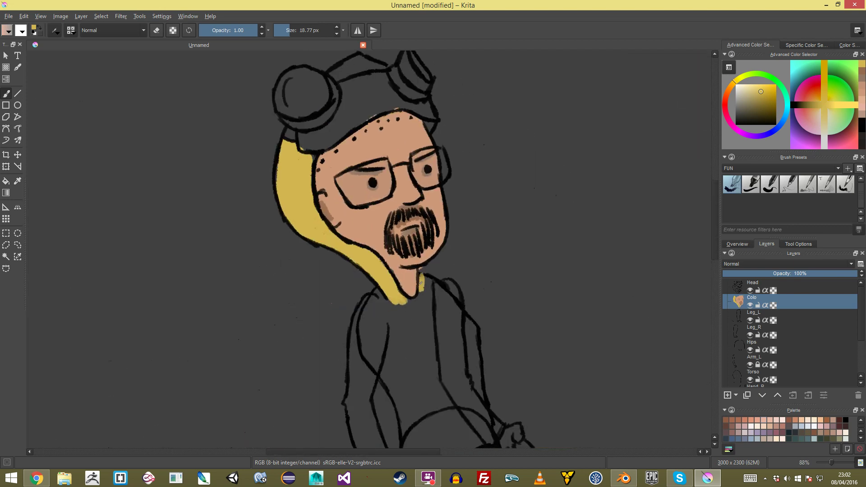
{"action": "key", "text": "ctrl+z"}
{"action": "left_click_drag", "start_coordinate": [420, 266], "coordinate": [421, 281]}
Choose a dark teal and fill the cap and the two round shapes on top of it
{"action": "mouse_move", "coordinate": [413, 165]}
{"action": "middle_mouse_down", "text": "ctrl"}
{"action": "mouse_move", "coordinate": [439, 200]}
{"action": "mouse_move", "coordinate": [435, 225]}
{"action": "mouse_move", "coordinate": [424, 172]}
{"action": "middle_mouse_up", "text": "ctrl"}
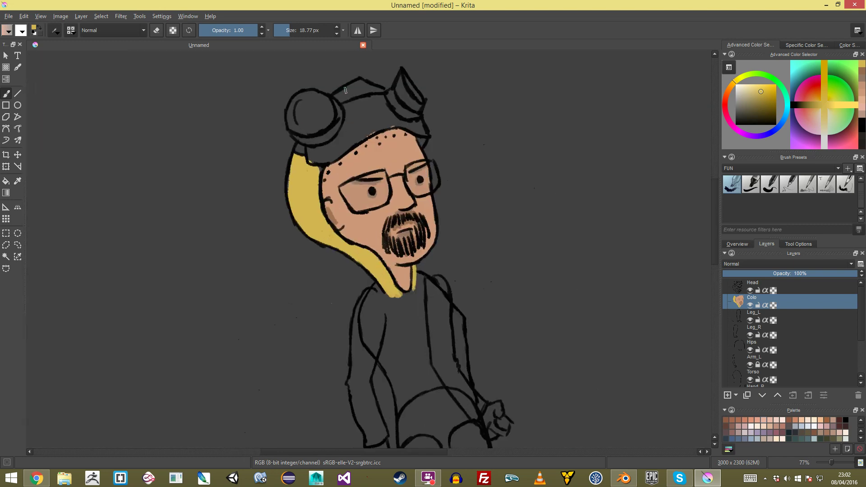
{"action": "left_click_drag", "start_coordinate": [734, 87], "coordinate": [787, 104]}
{"action": "left_click", "coordinate": [748, 111]}
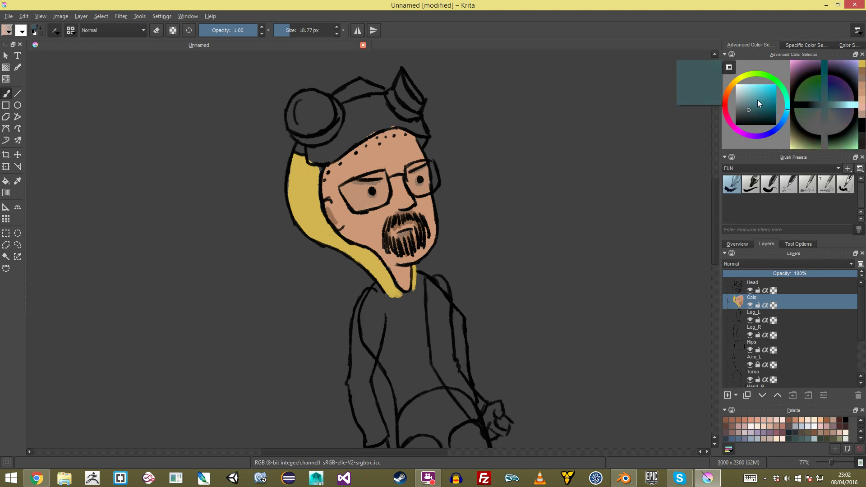
{"action": "left_click", "coordinate": [750, 114]}
{"action": "left_click", "coordinate": [749, 116]}
{"action": "left_click_drag", "start_coordinate": [335, 137], "coordinate": [344, 135], "text": "shift"}
{"action": "mouse_move", "coordinate": [346, 118]}
{"action": "left_mouse_down"}
{"action": "mouse_move", "coordinate": [348, 101]}
{"action": "mouse_move", "coordinate": [303, 132]}
{"action": "mouse_move", "coordinate": [298, 117]}
{"action": "mouse_move", "coordinate": [313, 103]}
{"action": "mouse_move", "coordinate": [367, 90]}
{"action": "mouse_move", "coordinate": [365, 125]}
{"action": "left_mouse_up"}
{"action": "left_click_drag", "start_coordinate": [377, 113], "coordinate": [373, 112], "text": "shift"}
{"action": "mouse_move", "coordinate": [383, 106]}
{"action": "left_mouse_down"}
{"action": "mouse_move", "coordinate": [332, 153]}
{"action": "mouse_move", "coordinate": [303, 143]}
{"action": "mouse_move", "coordinate": [393, 103]}
{"action": "mouse_move", "coordinate": [382, 115]}
{"action": "mouse_move", "coordinate": [398, 88]}
{"action": "mouse_move", "coordinate": [422, 134]}
{"action": "mouse_move", "coordinate": [419, 128]}
{"action": "left_mouse_up"}
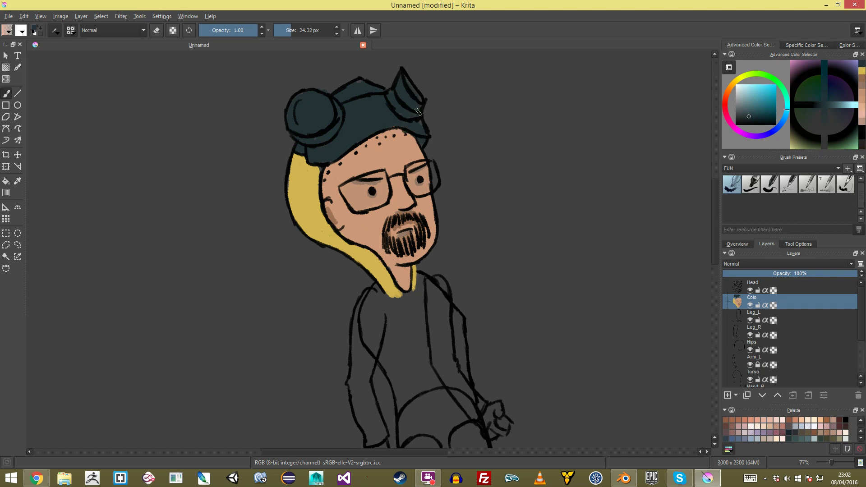
Darken the teal and shade the rims of the round shapes and the adjoining parts of the cap
{"action": "key", "text": "k"}
{"action": "left_click_drag", "start_coordinate": [301, 141], "coordinate": [346, 119]}
{"action": "mouse_move", "coordinate": [391, 100]}
{"action": "left_mouse_down"}
{"action": "mouse_move", "coordinate": [406, 115]}
{"action": "mouse_move", "coordinate": [345, 98]}
{"action": "mouse_move", "coordinate": [353, 108]}
{"action": "left_mouse_up"}
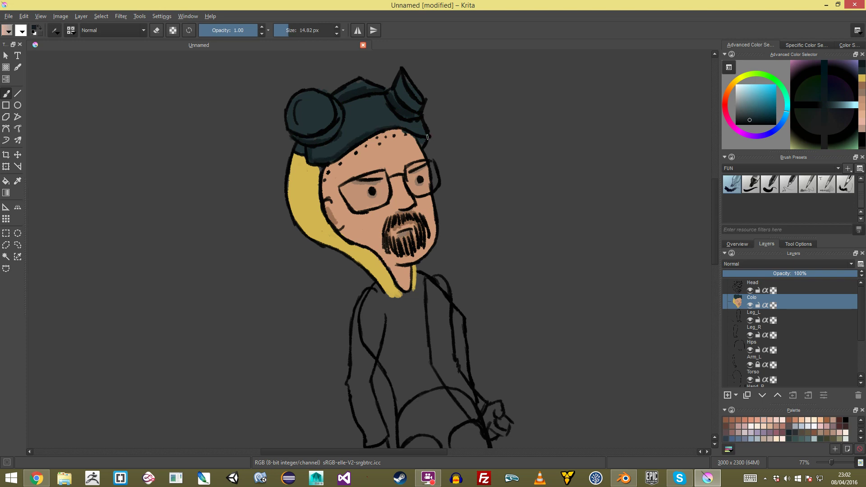
Sample the hood's yellow and add a new layer named Color directly below Leg_L
{"action": "middle_click_drag", "start_coordinate": [476, 152], "coordinate": [491, 176], "text": "ctrl"}
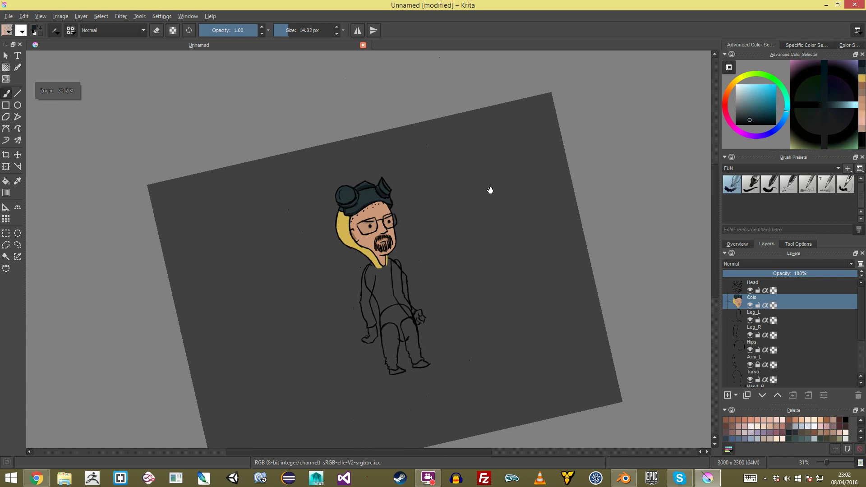
{"action": "key", "text": "5"}
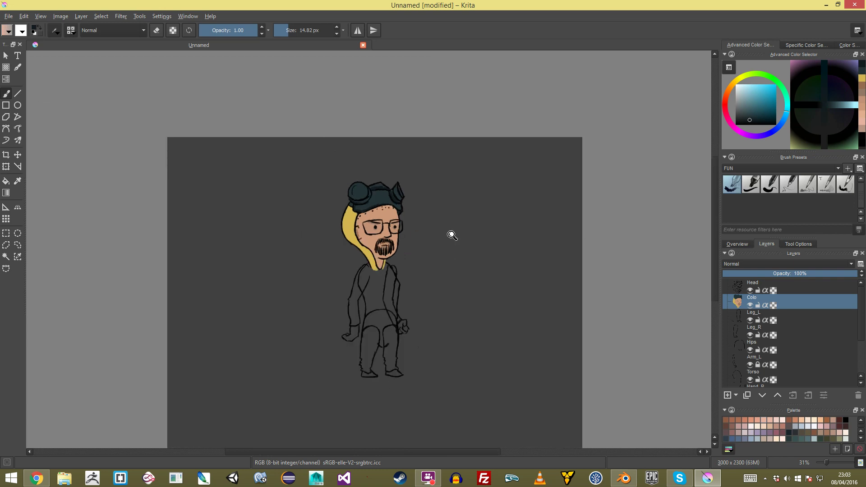
{"action": "middle_click_drag", "start_coordinate": [442, 245], "coordinate": [449, 224], "text": "ctrl"}
{"action": "middle_click_drag", "start_coordinate": [365, 233], "coordinate": [388, 158]}
{"action": "left_click", "coordinate": [392, 188], "text": "ctrl"}
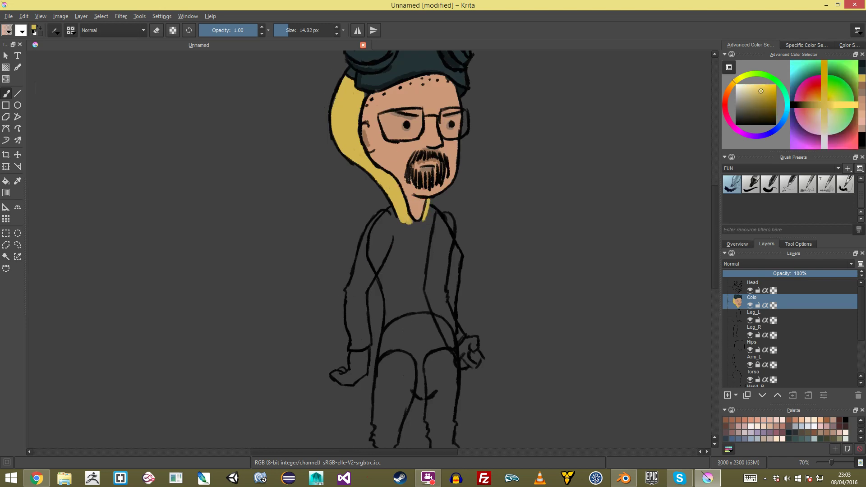
{"action": "left_click", "coordinate": [803, 321]}
{"action": "key", "text": "Insert"}
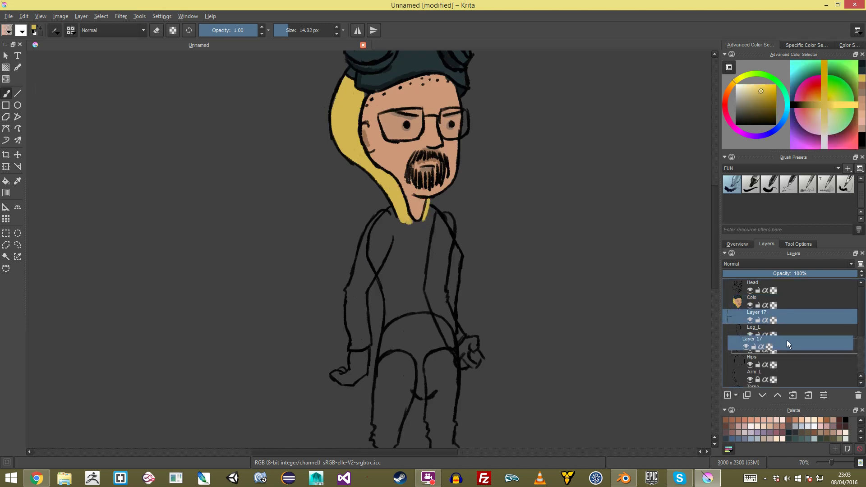
{"action": "double_click", "coordinate": [763, 330]}
{"action": "type", "text": "Color"}
{"action": "key", "text": "Return"}
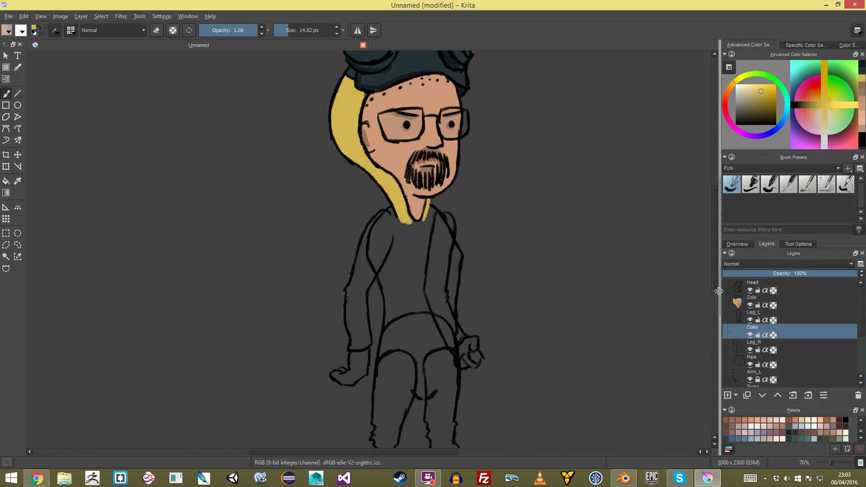
{"action": "left_click", "coordinate": [794, 287]}
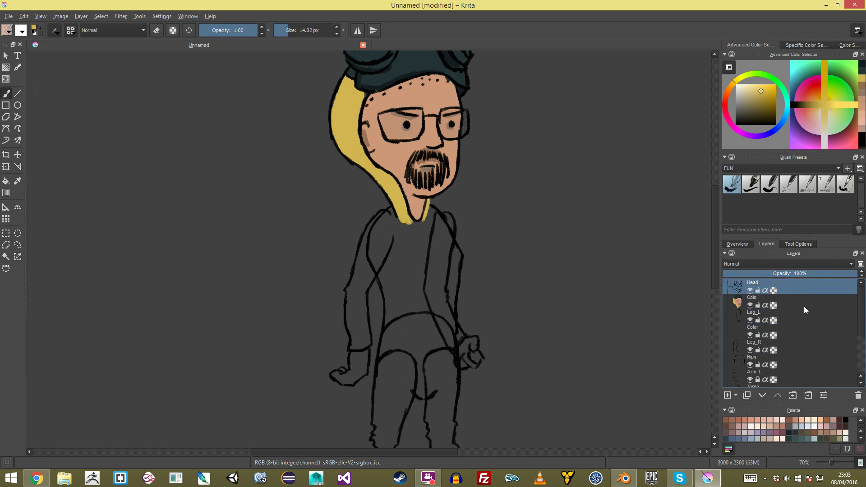
{"action": "left_click", "coordinate": [793, 306], "text": "ctrl"}
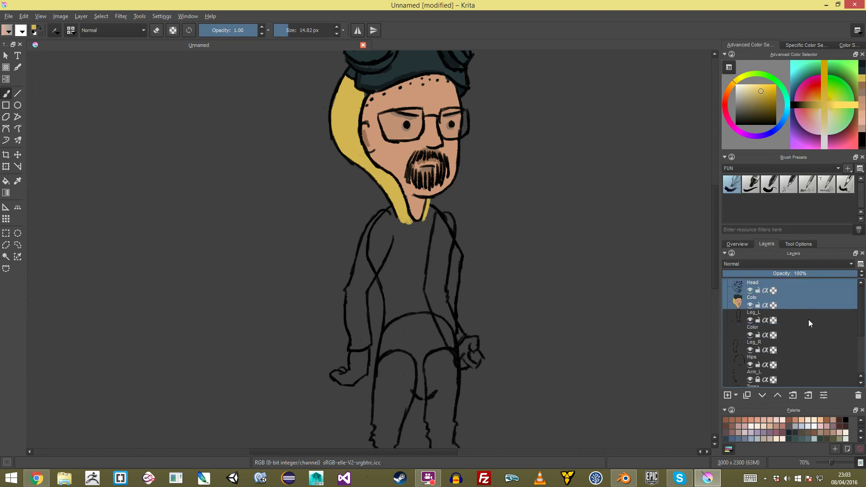
{"action": "left_click", "coordinate": [746, 394]}
{"action": "key", "text": "ctrl+z"}
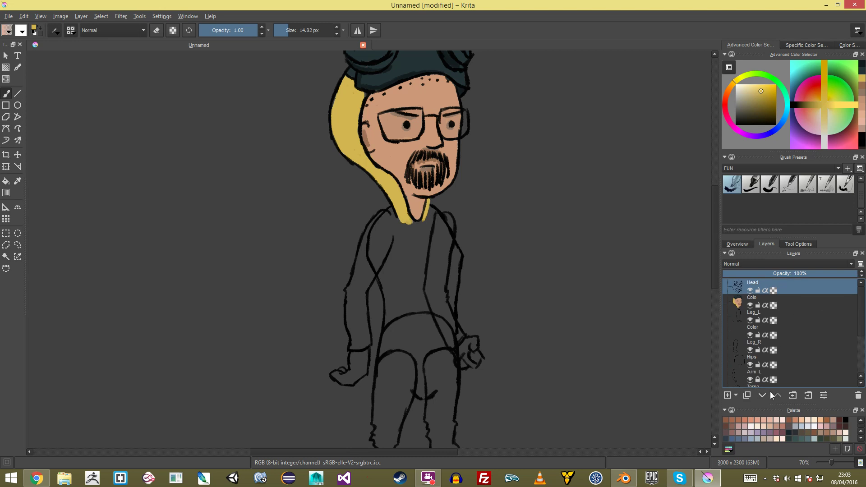
{"action": "right_click", "coordinate": [772, 292]}
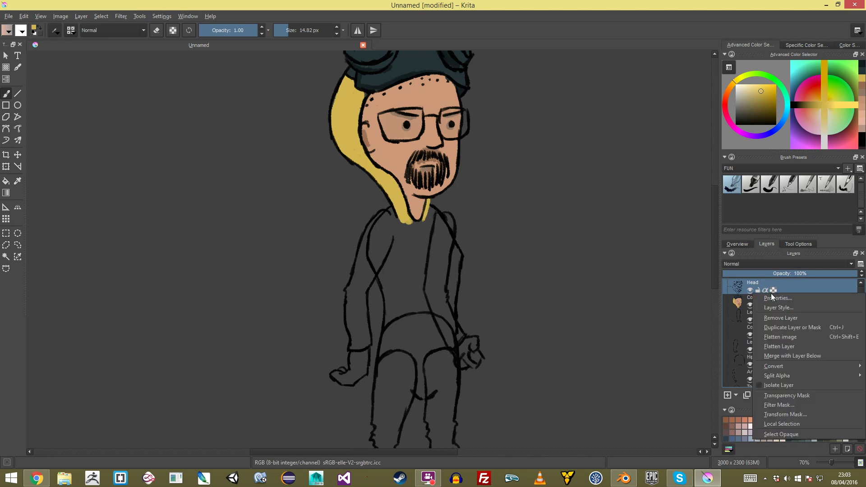
{"action": "left_click", "coordinate": [784, 347]}
Create a group layer at the head of the layer stack, move the Head and Colo layers into it and name it Head
{"action": "key", "text": "ctrl+g"}
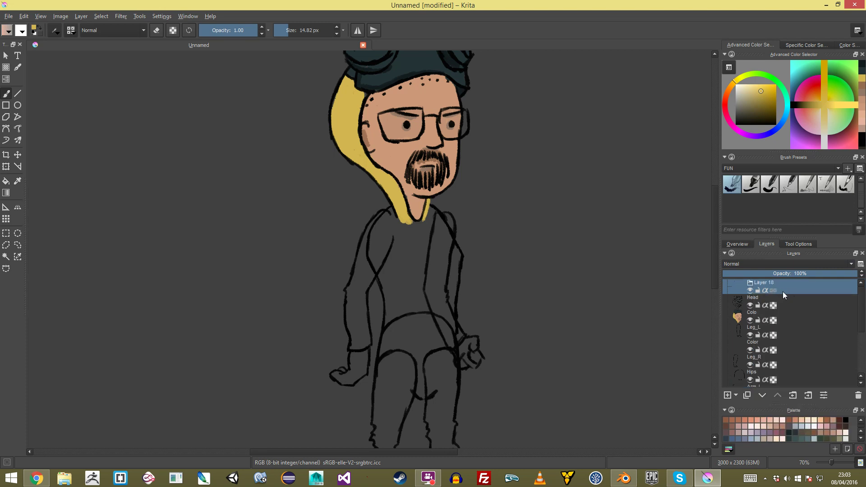
{"action": "left_click", "coordinate": [799, 302]}
{"action": "left_click", "coordinate": [805, 315]}
{"action": "left_click", "coordinate": [806, 304], "text": "ctrl"}
{"action": "left_click_drag", "start_coordinate": [805, 304], "coordinate": [767, 282]}
{"action": "double_click", "coordinate": [768, 283]}
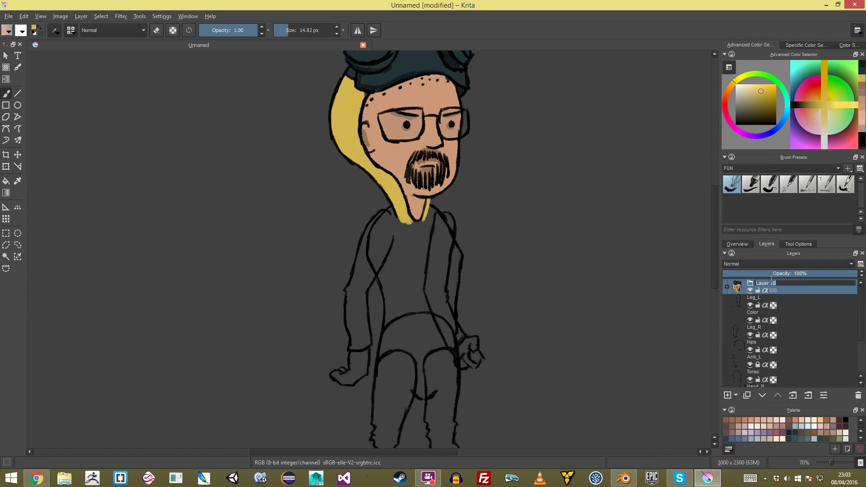
{"action": "type", "text": "Head"}
{"action": "key", "text": "Return"}
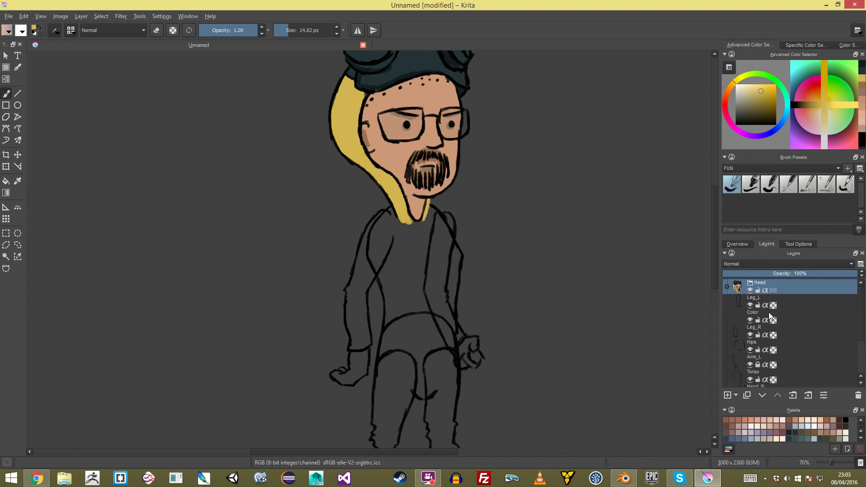
Create a group named Leg_L directly below the Head group and move the Leg_L and Color layers into it
{"action": "left_click", "coordinate": [767, 296]}
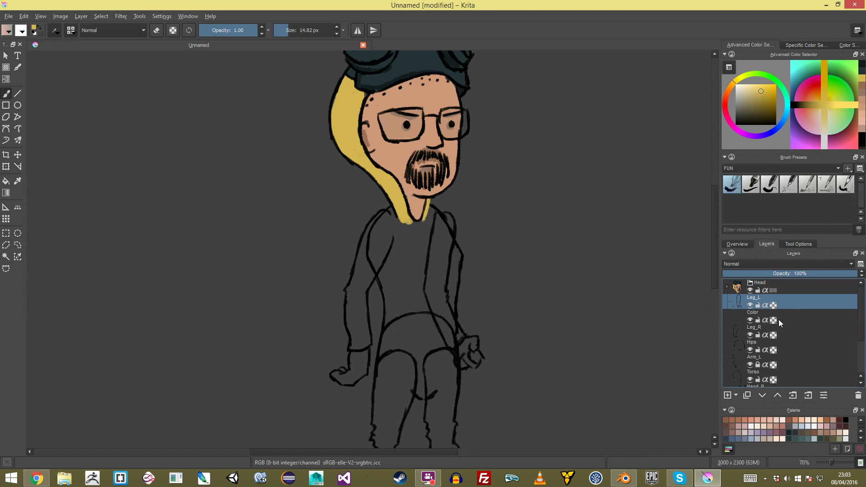
{"action": "left_click", "coordinate": [796, 315]}
{"action": "double_click", "coordinate": [783, 299]}
{"action": "type", "text": "Leg"}
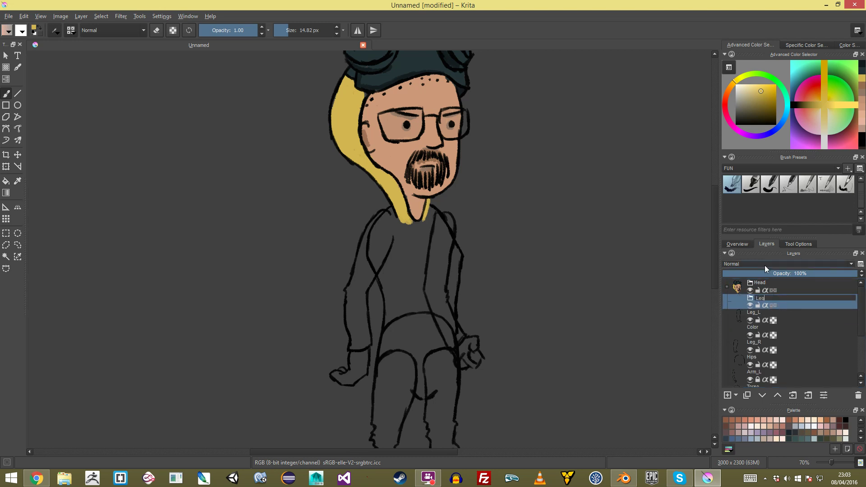
{"action": "type", "text": "_L"}
{"action": "key", "text": "Return"}
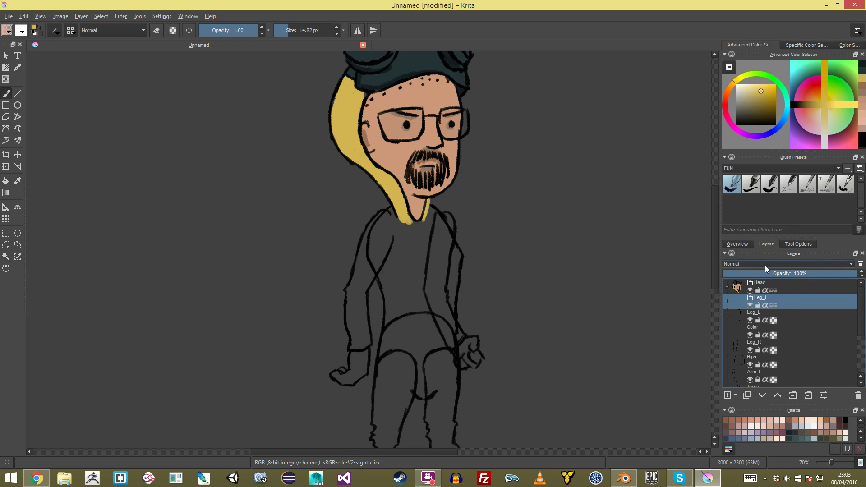
{"action": "left_click", "coordinate": [797, 321]}
{"action": "left_click_drag", "start_coordinate": [799, 326], "coordinate": [803, 306], "text": "shift"}
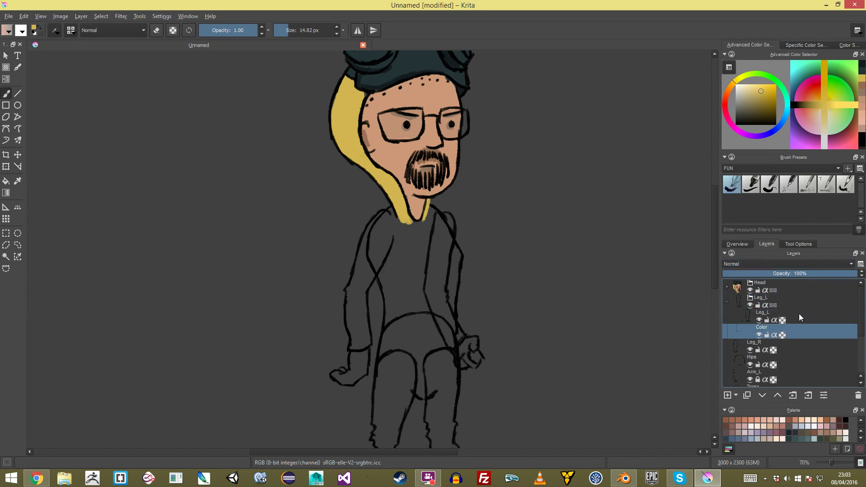
Enlarge the brush to 26.76 px, undo the trial strokes on the leg and make the Leg_L group's Color layer active
{"action": "left_click", "coordinate": [797, 313]}
{"action": "mouse_move", "coordinate": [390, 284]}
{"action": "middle_mouse_down"}
{"action": "mouse_move", "coordinate": [402, 228]}
{"action": "mouse_move", "coordinate": [394, 196]}
{"action": "middle_mouse_up"}
{"action": "mouse_move", "coordinate": [415, 256]}
{"action": "left_mouse_down", "text": "shift"}
{"action": "mouse_move", "coordinate": [424, 260]}
{"action": "mouse_move", "coordinate": [436, 333]}
{"action": "left_mouse_up", "text": "shift"}
{"action": "key", "text": "ctrl+z"}
{"action": "mouse_move", "coordinate": [433, 271]}
{"action": "left_mouse_down"}
{"action": "mouse_move", "coordinate": [448, 262]}
{"action": "mouse_move", "coordinate": [454, 312]}
{"action": "left_mouse_up"}
{"action": "key", "text": "ctrl+z"}
{"action": "left_click", "coordinate": [794, 334]}
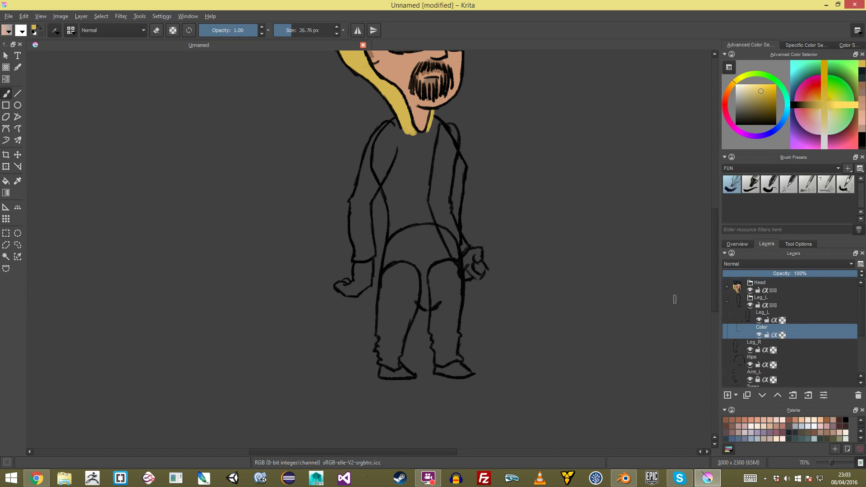
Choose a slightly darker, duller yellow and fill the character's left leg down to the trouser cuff
{"action": "mouse_move", "coordinate": [435, 276]}
{"action": "left_mouse_down"}
{"action": "mouse_move", "coordinate": [437, 299]}
{"action": "mouse_move", "coordinate": [433, 273]}
{"action": "mouse_move", "coordinate": [433, 283]}
{"action": "mouse_move", "coordinate": [446, 267]}
{"action": "left_mouse_up"}
{"action": "left_click_drag", "start_coordinate": [760, 93], "coordinate": [757, 97]}
{"action": "mouse_move", "coordinate": [443, 281]}
{"action": "left_mouse_down"}
{"action": "mouse_move", "coordinate": [436, 321]}
{"action": "mouse_move", "coordinate": [451, 293]}
{"action": "mouse_move", "coordinate": [448, 356]}
{"action": "mouse_move", "coordinate": [440, 358]}
{"action": "mouse_move", "coordinate": [436, 347]}
{"action": "mouse_move", "coordinate": [459, 359]}
{"action": "left_mouse_up"}
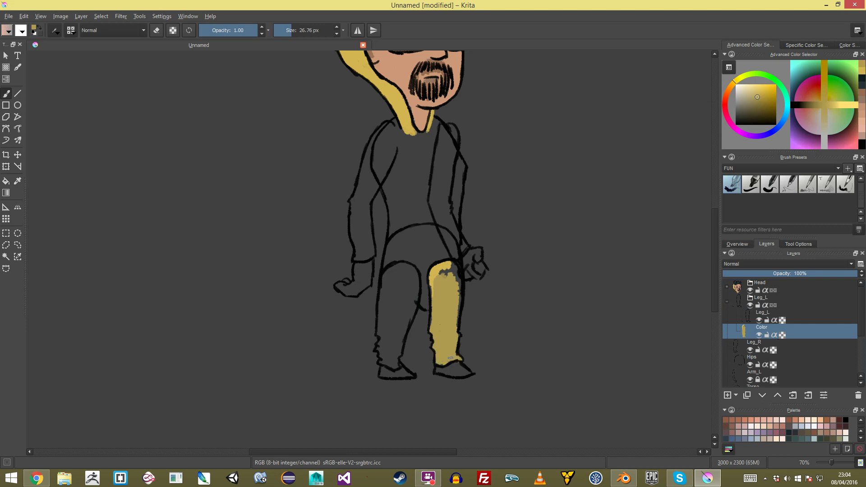
{"action": "mouse_move", "coordinate": [445, 291]}
{"action": "left_mouse_down"}
{"action": "mouse_move", "coordinate": [432, 271]}
{"action": "mouse_move", "coordinate": [445, 264]}
{"action": "mouse_move", "coordinate": [456, 324]}
{"action": "left_mouse_up"}
Choose a near-black color, reduce the brush to 15.24 px and fill the left shoe
{"action": "mouse_move", "coordinate": [456, 324]}
{"action": "middle_mouse_down", "text": "ctrl"}
{"action": "mouse_move", "coordinate": [458, 333]}
{"action": "mouse_move", "coordinate": [486, 338]}
{"action": "middle_mouse_up", "text": "ctrl"}
{"action": "mouse_move", "coordinate": [476, 258]}
{"action": "middle_mouse_down"}
{"action": "mouse_move", "coordinate": [471, 250]}
{"action": "mouse_move", "coordinate": [642, 209]}
{"action": "middle_mouse_up"}
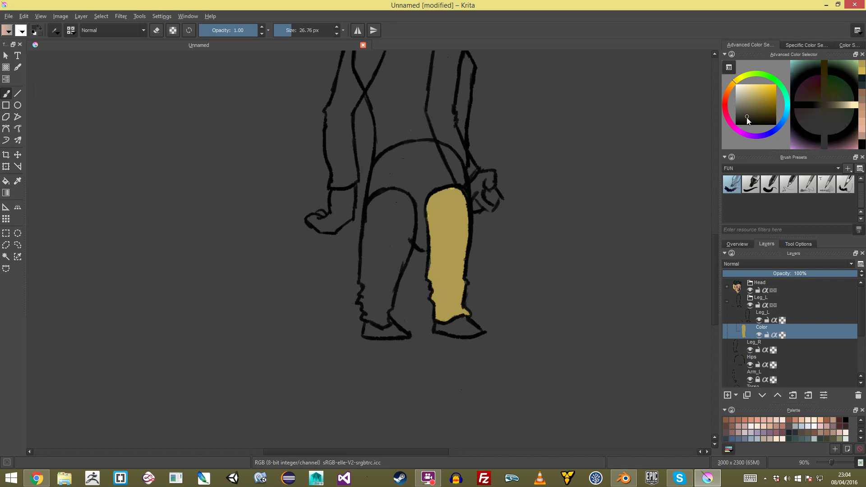
{"action": "left_click", "coordinate": [738, 120]}
{"action": "mouse_move", "coordinate": [457, 315]}
{"action": "left_mouse_down", "text": "shift"}
{"action": "mouse_move", "coordinate": [455, 324]}
{"action": "mouse_move", "coordinate": [472, 329]}
{"action": "left_mouse_up", "text": "shift"}
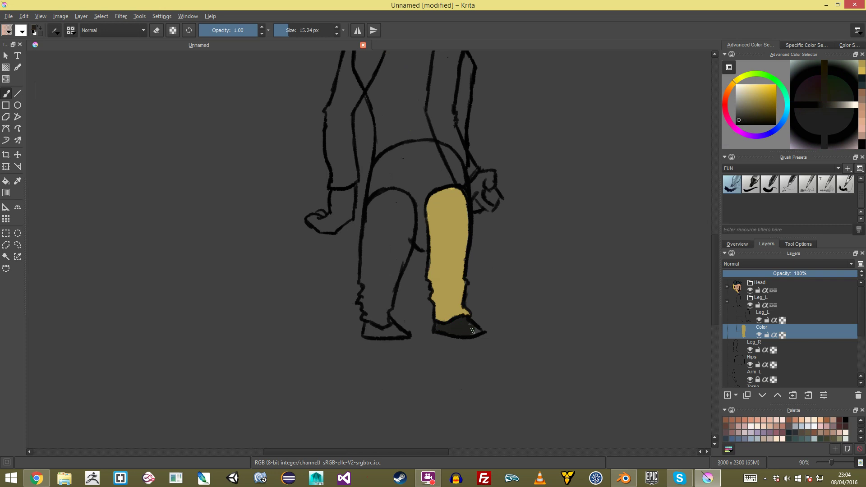
Collapse the Leg_L group and add a new layer named Colo directly above the Leg_R layer
{"action": "middle_click_drag", "start_coordinate": [479, 239], "coordinate": [489, 315], "text": "ctrl"}
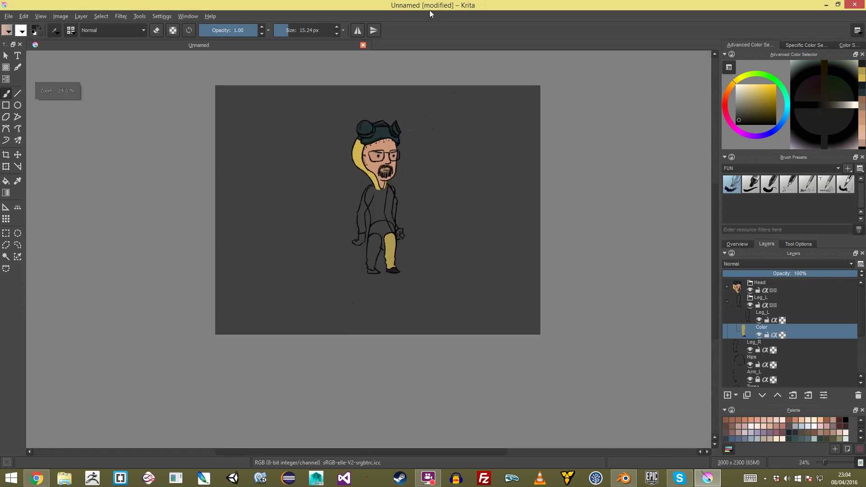
{"action": "middle_click_drag", "start_coordinate": [521, 289], "coordinate": [526, 212], "text": "ctrl"}
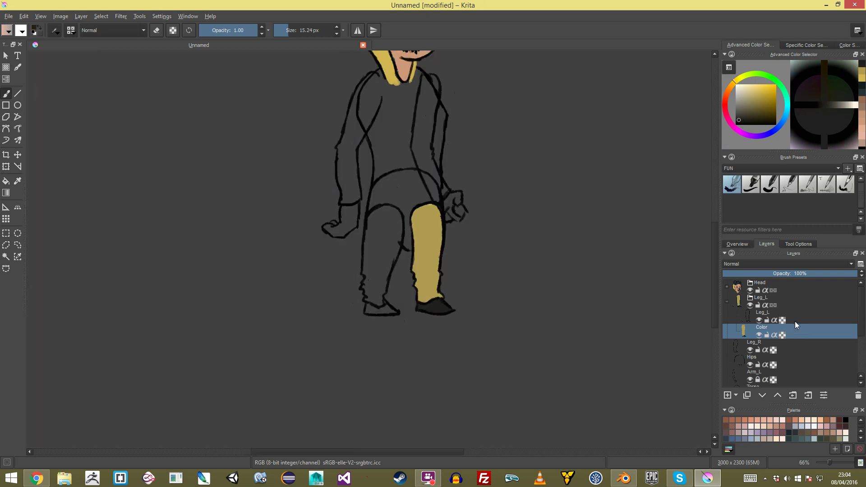
{"action": "left_click", "coordinate": [727, 299]}
{"action": "left_click", "coordinate": [808, 315]}
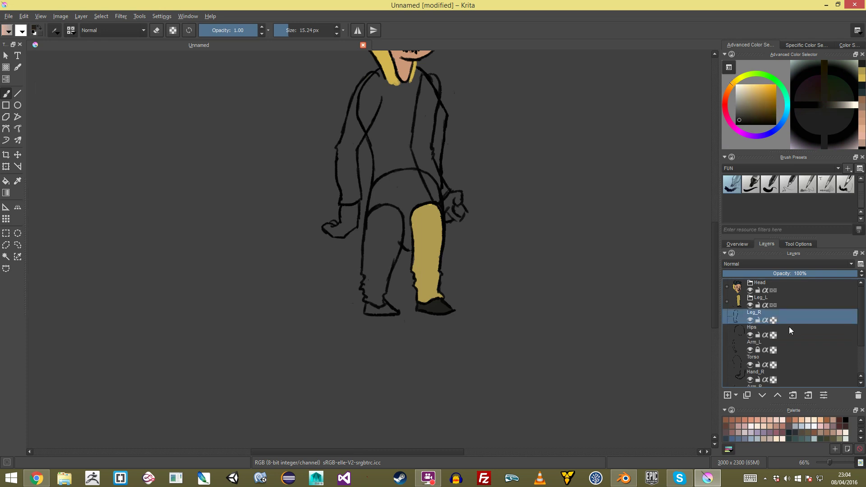
{"action": "left_click", "coordinate": [747, 395]}
{"action": "key", "text": "ctrl+z"}
{"action": "left_click", "coordinate": [784, 315]}
{"action": "left_click", "coordinate": [726, 396]}
{"action": "type", "text": "Colo"}
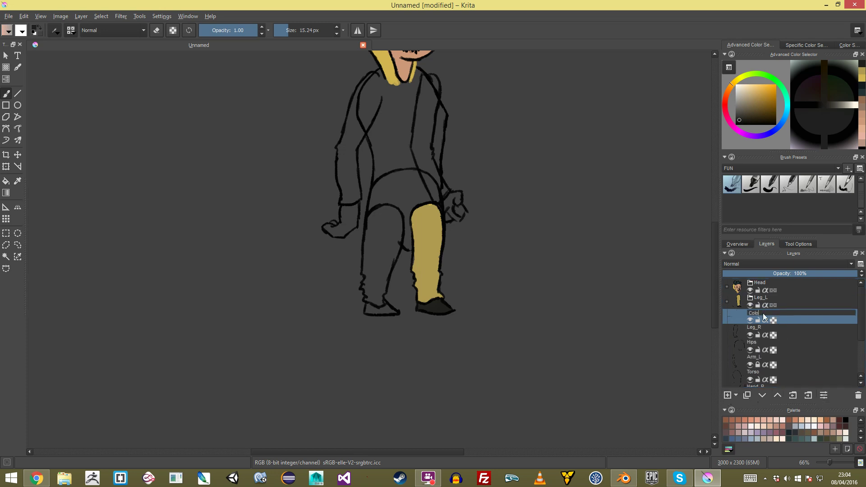
{"action": "key", "text": "Return"}
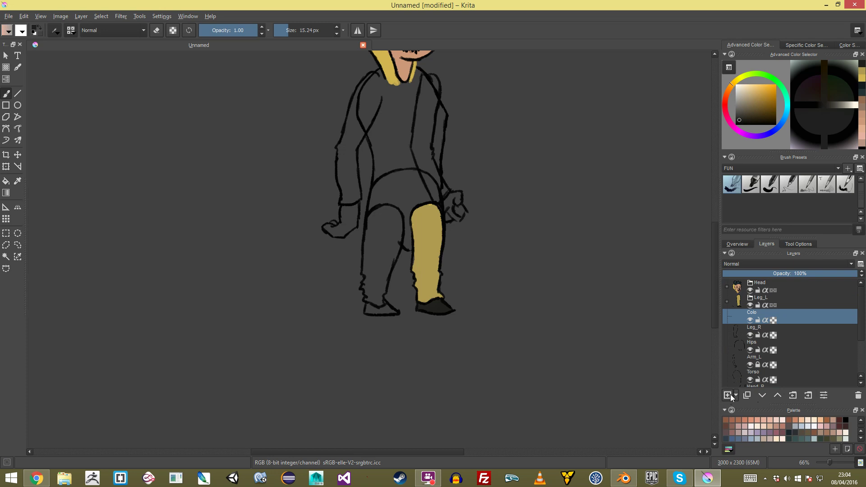
Duplicate the empty Colo layer five times and place one copy directly below the Leg_R layer
{"action": "left_click", "coordinate": [747, 396]}
{"action": "left_click", "coordinate": [747, 396]}
{"action": "left_click", "coordinate": [747, 396]}
{"action": "left_click", "coordinate": [747, 396]}
{"action": "left_click", "coordinate": [747, 396]}
{"action": "left_click_drag", "start_coordinate": [861, 314], "coordinate": [859, 329]}
{"action": "left_click_drag", "start_coordinate": [804, 351], "coordinate": [797, 376]}
Create a group named Leg_R and move the Leg_R line layer and the Colo layer below it into the group
{"action": "left_click", "coordinate": [803, 350]}
{"action": "key", "text": "ctrl+g"}
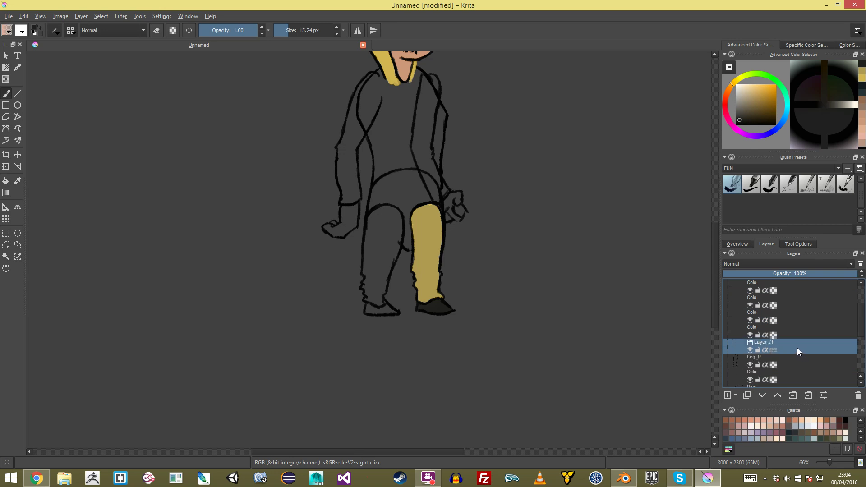
{"action": "double_click", "coordinate": [767, 343]}
{"action": "type", "text": "Leg_R"}
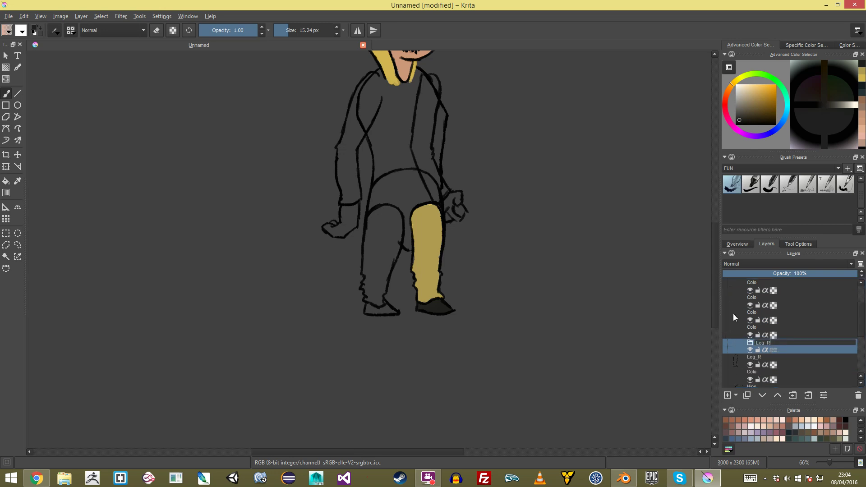
{"action": "key", "text": "Return"}
{"action": "left_click", "coordinate": [788, 359]}
{"action": "left_click", "coordinate": [798, 378], "text": "shift"}
{"action": "left_click_drag", "start_coordinate": [797, 378], "coordinate": [795, 351]}
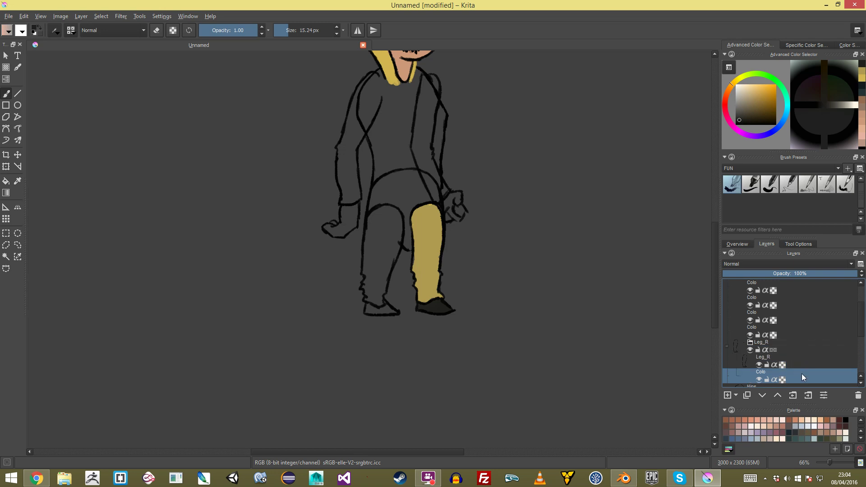
Sample the hood's yellow, set the brush to 22.18 px and fill the character's right leg on the Leg_R group's Colo layer
{"action": "left_click", "coordinate": [382, 64], "text": "ctrl"}
{"action": "mouse_move", "coordinate": [385, 237]}
{"action": "left_mouse_down", "text": "shift"}
{"action": "mouse_move", "coordinate": [393, 237]}
{"action": "mouse_move", "coordinate": [381, 278]}
{"action": "mouse_move", "coordinate": [395, 239]}
{"action": "mouse_move", "coordinate": [368, 273]}
{"action": "left_mouse_up", "text": "shift"}
{"action": "mouse_move", "coordinate": [382, 246]}
{"action": "left_mouse_down", "text": "shift"}
{"action": "mouse_move", "coordinate": [369, 238]}
{"action": "mouse_move", "coordinate": [384, 209]}
{"action": "mouse_move", "coordinate": [395, 243]}
{"action": "left_mouse_up", "text": "shift"}
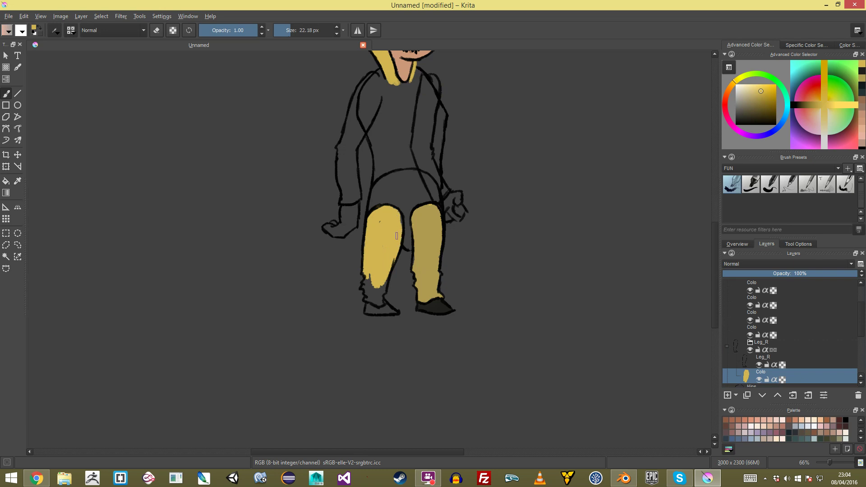
{"action": "mouse_move", "coordinate": [373, 276]}
{"action": "left_mouse_down"}
{"action": "mouse_move", "coordinate": [371, 284]}
{"action": "mouse_move", "coordinate": [379, 268]}
{"action": "mouse_move", "coordinate": [380, 290]}
{"action": "left_mouse_up"}
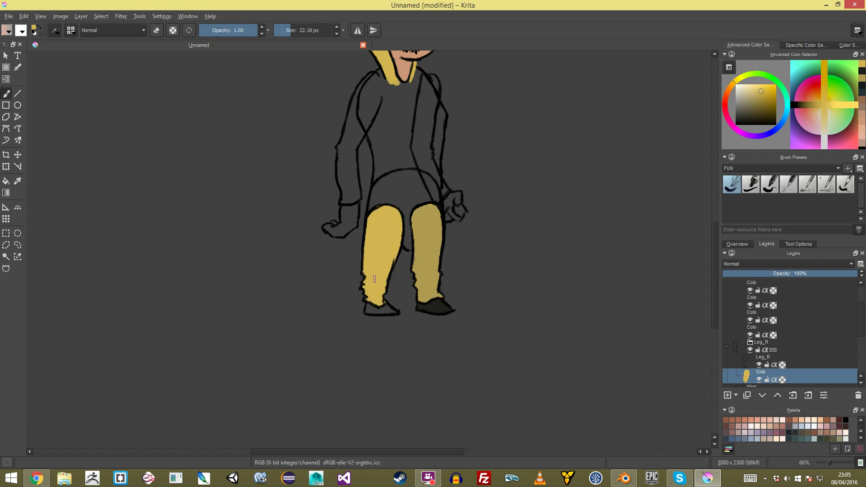
Sample the left shoe's near-black, reduce the brush to 12.04 px and fill the right shoe
{"action": "left_click", "coordinate": [424, 307], "text": "ctrl"}
{"action": "left_click", "coordinate": [374, 295], "text": "ctrl"}
{"action": "left_click_drag", "start_coordinate": [358, 306], "coordinate": [369, 309], "text": "shift"}
{"action": "left_click", "coordinate": [436, 308], "text": "ctrl"}
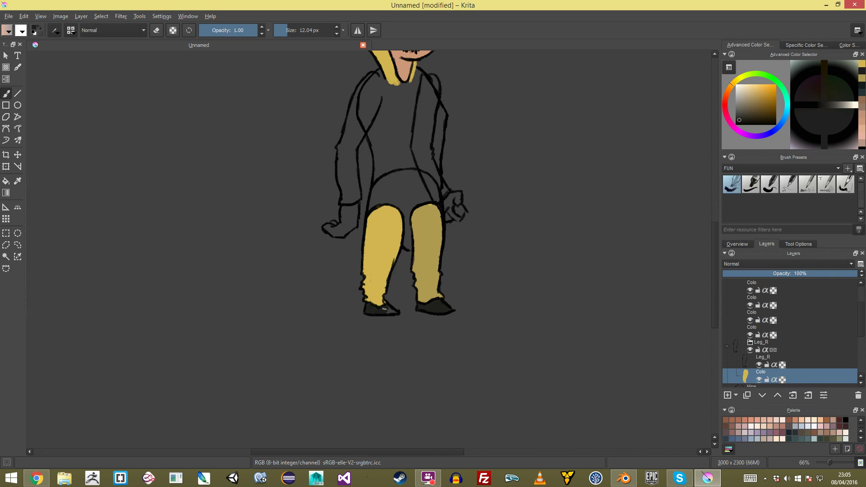
{"action": "left_click_drag", "start_coordinate": [395, 312], "coordinate": [393, 313]}
Collapse the Leg_R group and move one of the empty Colo copies directly below the Hips layer
{"action": "middle_click_drag", "start_coordinate": [441, 216], "coordinate": [446, 282], "text": "ctrl"}
{"action": "middle_click_drag", "start_coordinate": [464, 204], "coordinate": [466, 261]}
{"action": "middle_click_drag", "start_coordinate": [466, 261], "coordinate": [465, 223], "text": "ctrl"}
{"action": "middle_click_drag", "start_coordinate": [538, 244], "coordinate": [536, 256]}
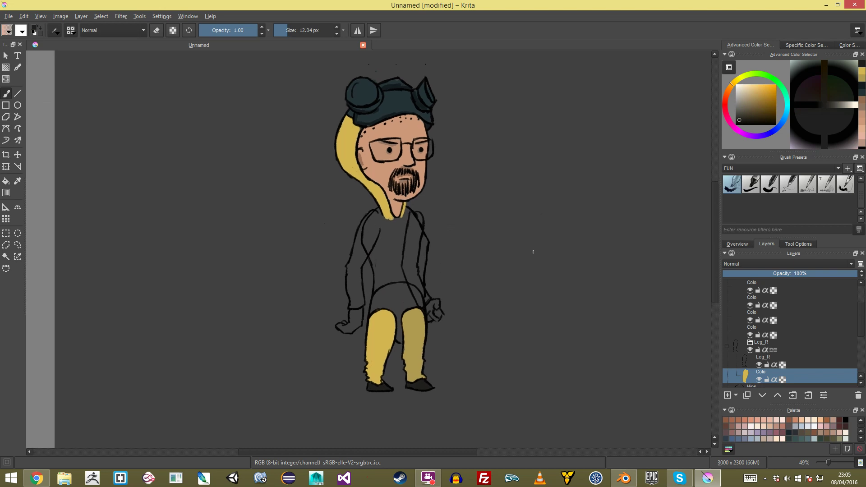
{"action": "left_click", "coordinate": [727, 346]}
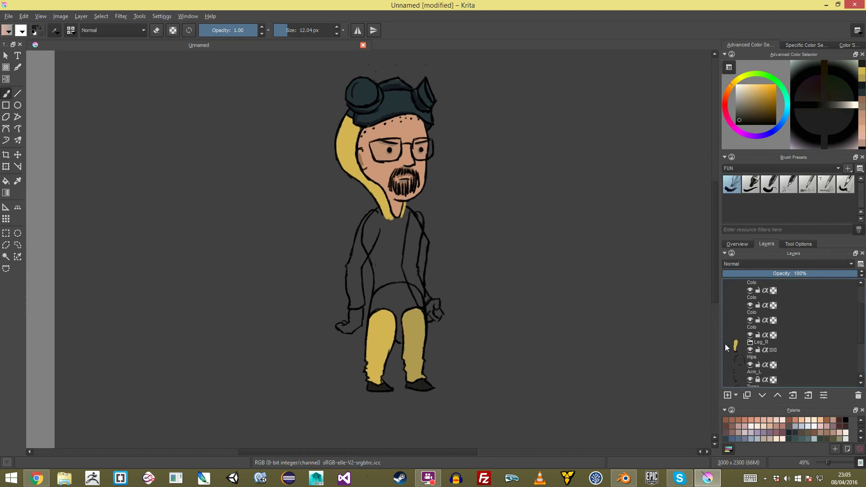
{"action": "left_click_drag", "start_coordinate": [785, 330], "coordinate": [784, 371]}
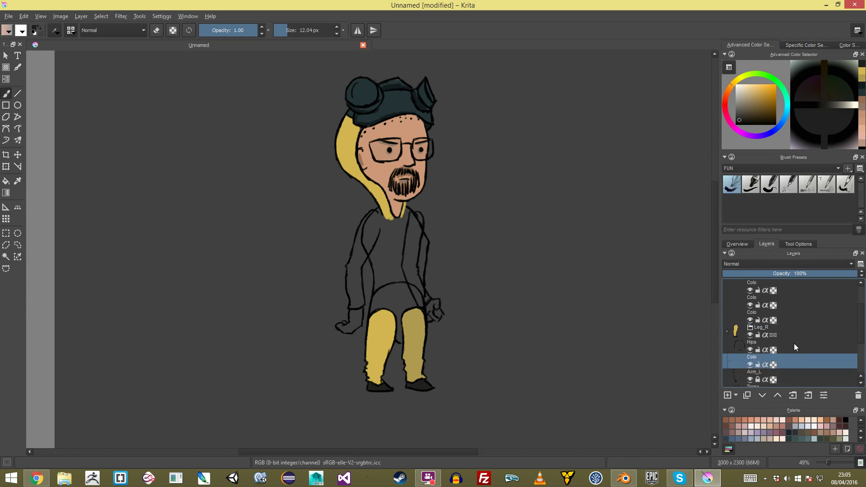
Create a group named Hips, move the Hips and Colo layers into it and collapse the group
{"action": "key", "text": "ctrl+g"}
{"action": "left_click", "coordinate": [785, 365]}
{"action": "left_click", "coordinate": [791, 373], "text": "shift"}
{"action": "left_click_drag", "start_coordinate": [795, 362], "coordinate": [799, 346]}
{"action": "left_click", "coordinate": [770, 345]}
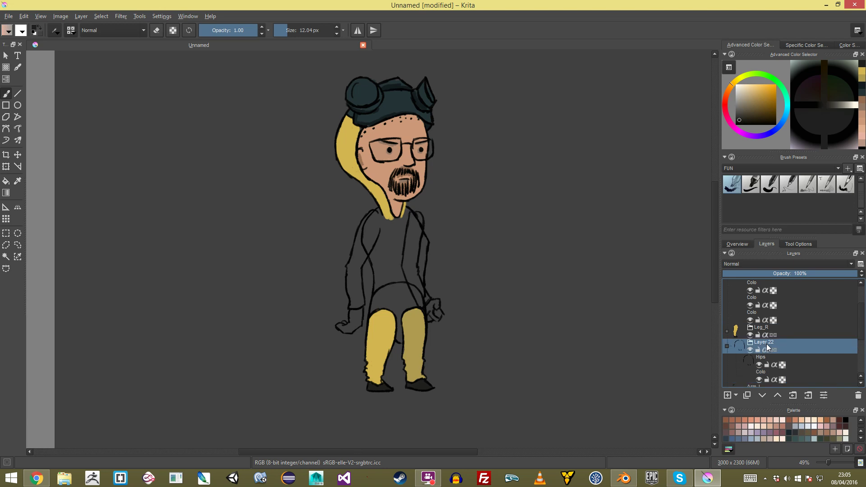
{"action": "type", "text": "Hips"}
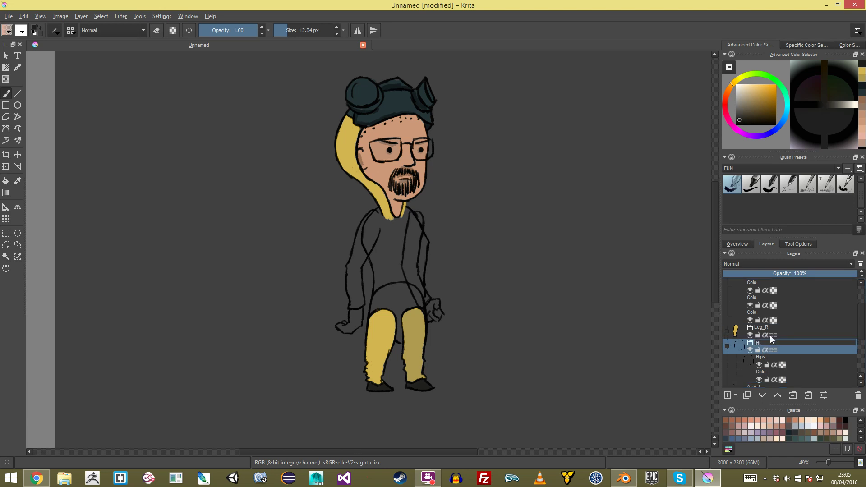
{"action": "key", "text": "Return"}
{"action": "left_click", "coordinate": [726, 346]}
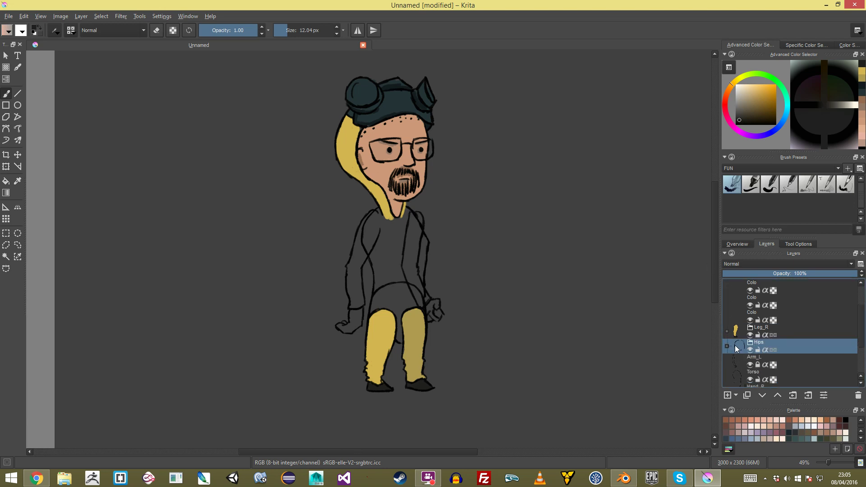
Move the Hips group up the layer stack so it sits between the Head and Leg_L groups
{"action": "left_click_drag", "start_coordinate": [771, 342], "coordinate": [808, 282]}
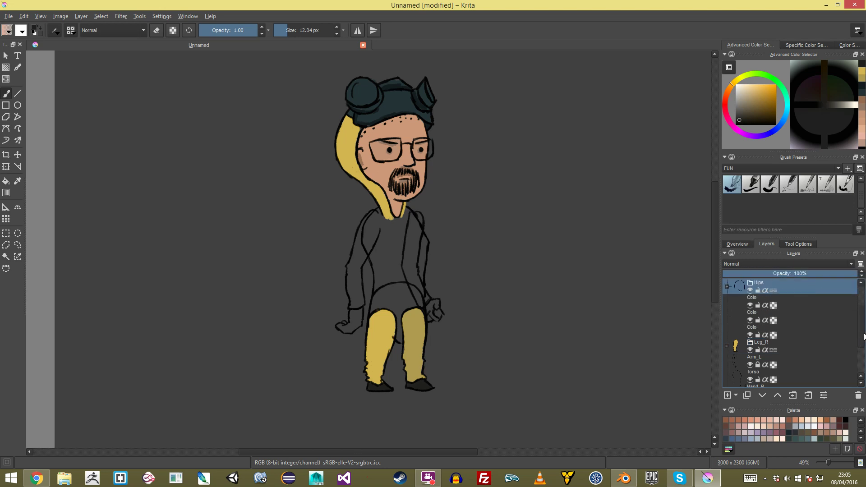
{"action": "left_click_drag", "start_coordinate": [862, 335], "coordinate": [860, 317]}
{"action": "left_click_drag", "start_coordinate": [812, 329], "coordinate": [776, 339]}
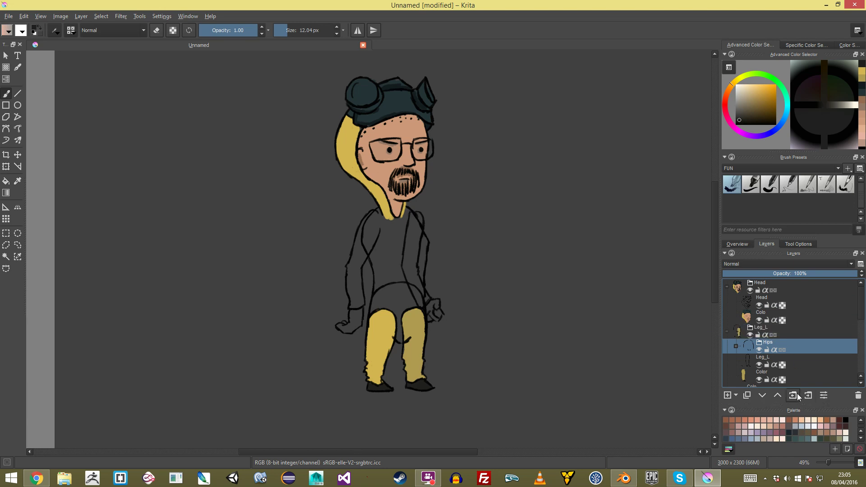
{"action": "left_click", "coordinate": [778, 396]}
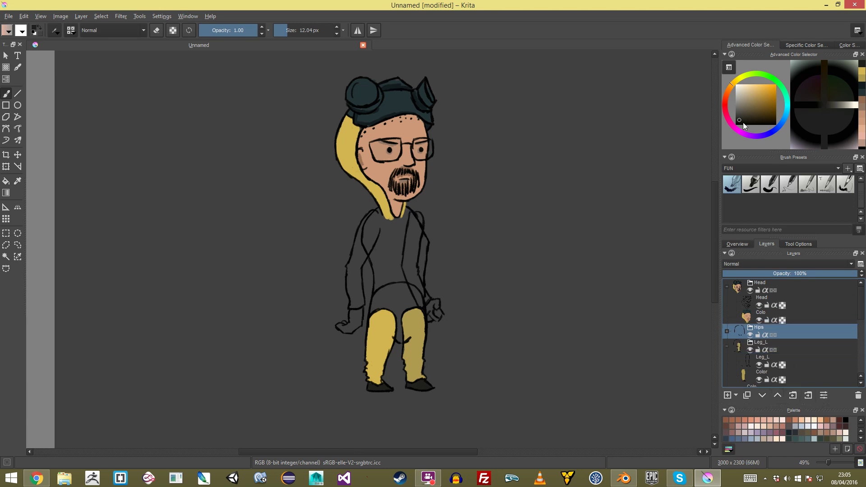
Sample the yellow of the right trouser leg and enlarge the brush to 34.35 px
{"action": "left_click", "coordinate": [383, 330], "text": "ctrl"}
{"action": "middle_click_drag", "start_coordinate": [407, 338], "coordinate": [405, 208], "text": "ctrl"}
{"action": "left_click_drag", "start_coordinate": [397, 244], "coordinate": [405, 243], "text": "shift"}
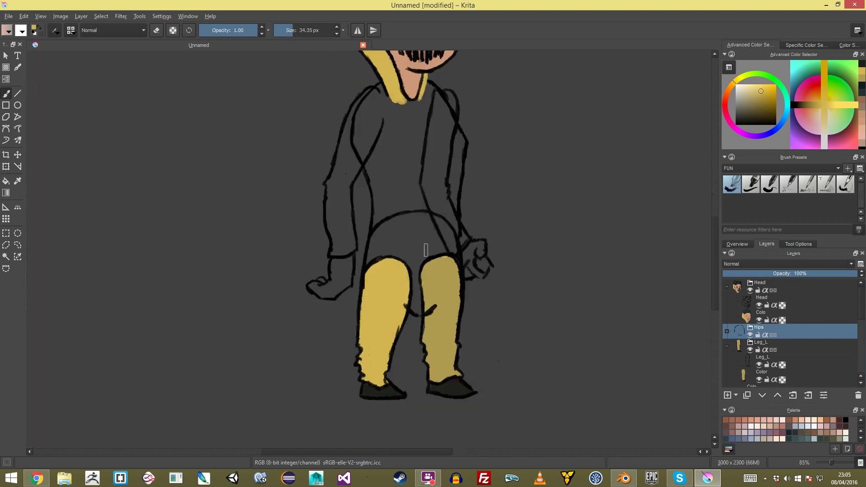
Collapse the Leg_L group and hide both the Leg_L and Leg_R groups
{"action": "left_click", "coordinate": [726, 347]}
{"action": "left_click", "coordinate": [750, 349]}
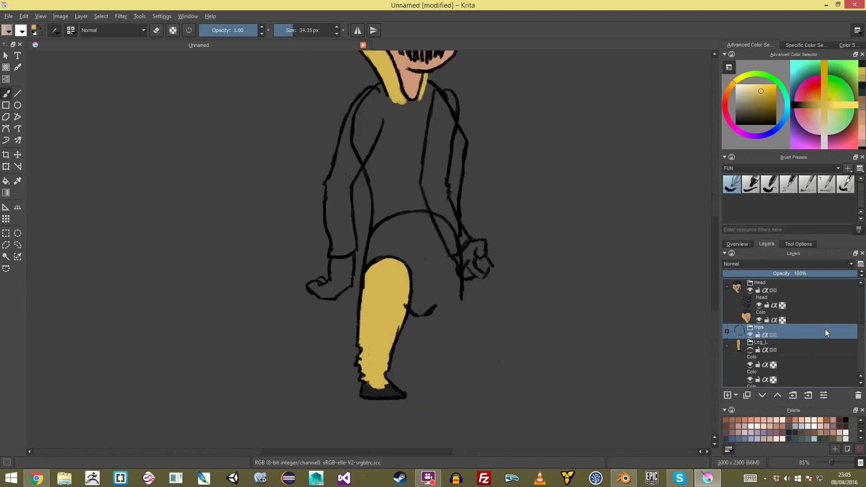
{"action": "scroll", "coordinate": [860, 346], "scroll_direction": "down", "scroll_amount": 2}
{"action": "left_click", "coordinate": [750, 334]}
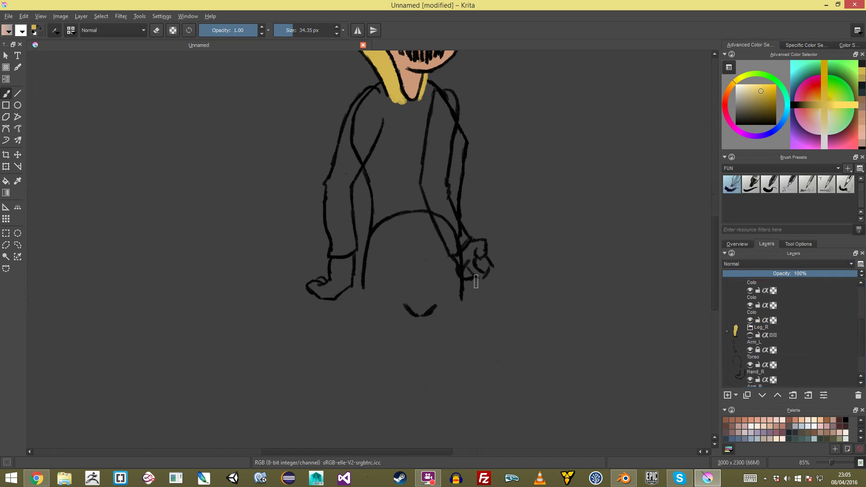
Fill the hips with the sampled yellow on the Hips group's Colo layer, using a 24.74 px brush for the lower edge
{"action": "left_click_drag", "start_coordinate": [862, 345], "coordinate": [861, 317]}
{"action": "left_click", "coordinate": [727, 316]}
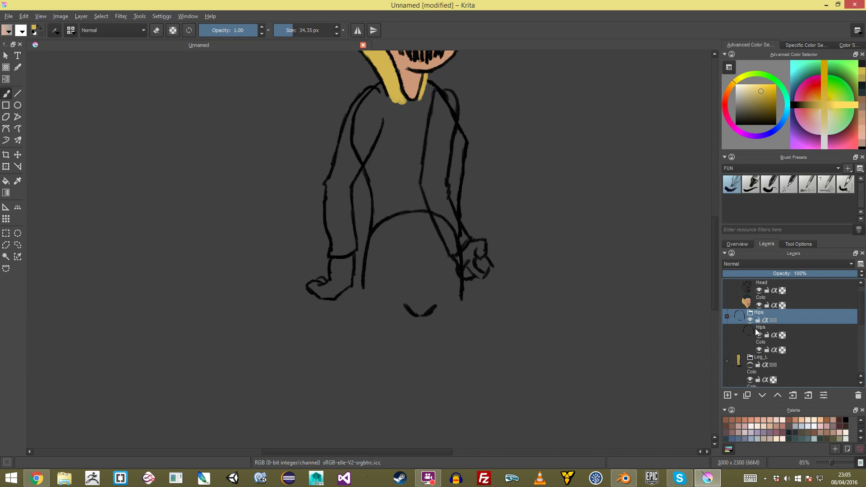
{"action": "left_click", "coordinate": [807, 347]}
{"action": "mouse_move", "coordinate": [411, 239]}
{"action": "left_mouse_down"}
{"action": "mouse_move", "coordinate": [414, 312]}
{"action": "mouse_move", "coordinate": [431, 297]}
{"action": "mouse_move", "coordinate": [426, 239]}
{"action": "mouse_move", "coordinate": [396, 261]}
{"action": "mouse_move", "coordinate": [384, 225]}
{"action": "mouse_move", "coordinate": [372, 257]}
{"action": "mouse_move", "coordinate": [378, 295]}
{"action": "mouse_move", "coordinate": [374, 278]}
{"action": "left_mouse_up"}
{"action": "mouse_move", "coordinate": [385, 238]}
{"action": "left_mouse_down"}
{"action": "mouse_move", "coordinate": [380, 289]}
{"action": "mouse_move", "coordinate": [386, 303]}
{"action": "mouse_move", "coordinate": [402, 299]}
{"action": "mouse_move", "coordinate": [387, 303]}
{"action": "left_mouse_up"}
{"action": "key", "text": "ctrl+z"}
{"action": "key", "text": "ctrl+z"}
{"action": "key", "text": "ctrl+z"}
{"action": "mouse_move", "coordinate": [378, 258]}
{"action": "left_mouse_down"}
{"action": "mouse_move", "coordinate": [394, 305]}
{"action": "mouse_move", "coordinate": [402, 298]}
{"action": "mouse_move", "coordinate": [385, 265]}
{"action": "mouse_move", "coordinate": [393, 221]}
{"action": "mouse_move", "coordinate": [445, 226]}
{"action": "mouse_move", "coordinate": [454, 280]}
{"action": "mouse_move", "coordinate": [446, 309]}
{"action": "mouse_move", "coordinate": [433, 305]}
{"action": "mouse_move", "coordinate": [446, 298]}
{"action": "mouse_move", "coordinate": [435, 288]}
{"action": "mouse_move", "coordinate": [439, 239]}
{"action": "mouse_move", "coordinate": [441, 316]}
{"action": "mouse_move", "coordinate": [453, 299]}
{"action": "mouse_move", "coordinate": [443, 308]}
{"action": "left_mouse_up"}
{"action": "key", "text": "e"}
{"action": "key", "text": "e"}
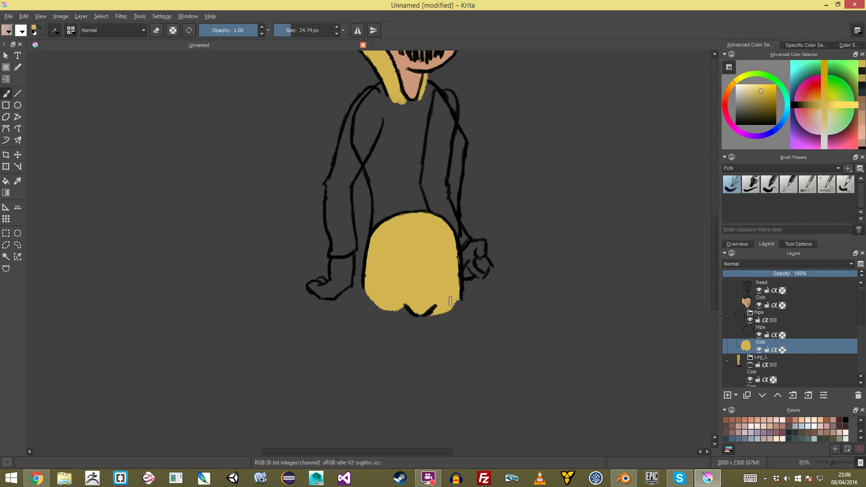
{"action": "mouse_move", "coordinate": [369, 286]}
{"action": "left_mouse_down"}
{"action": "mouse_move", "coordinate": [386, 309]}
{"action": "mouse_move", "coordinate": [407, 310]}
{"action": "left_mouse_up"}
Show the Leg_L group, expand it and erase the stray line beside the left shoe on the Leg_L layer
{"action": "mouse_move", "coordinate": [466, 258]}
{"action": "middle_mouse_down", "text": "ctrl"}
{"action": "mouse_move", "coordinate": [467, 306]}
{"action": "mouse_move", "coordinate": [469, 241]}
{"action": "middle_mouse_up", "text": "ctrl"}
{"action": "middle_click_drag", "start_coordinate": [480, 192], "coordinate": [461, 192], "text": "ctrl"}
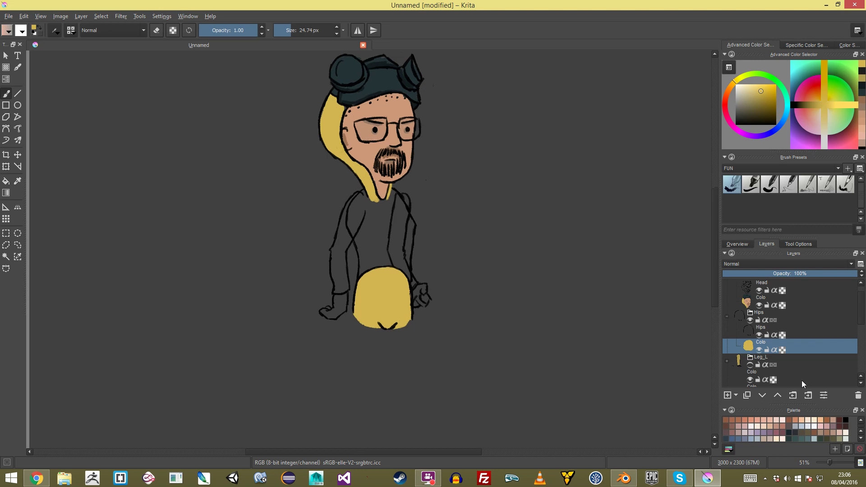
{"action": "left_click", "coordinate": [811, 367]}
{"action": "left_click", "coordinate": [749, 365]}
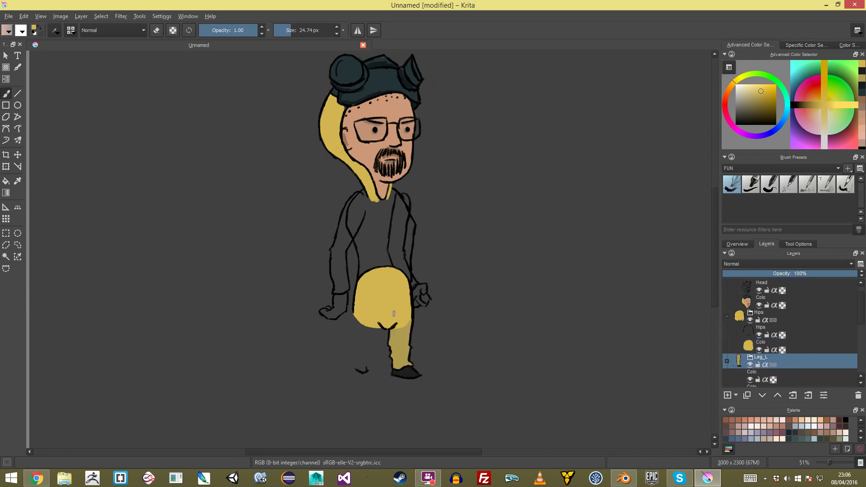
{"action": "middle_click_drag", "start_coordinate": [512, 356], "coordinate": [494, 280]}
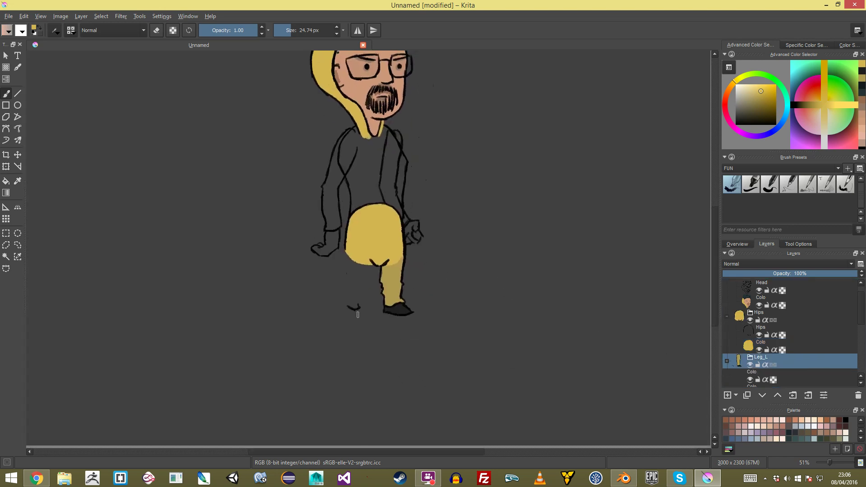
{"action": "key", "text": "e"}
{"action": "left_click", "coordinate": [727, 361]}
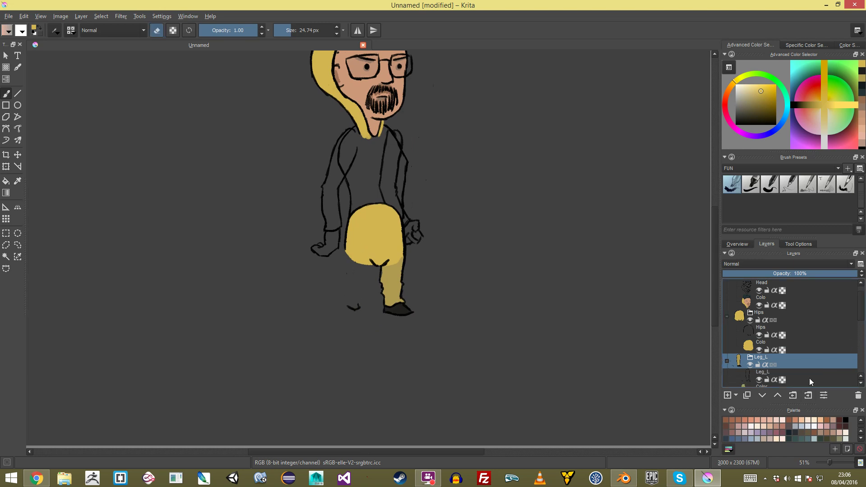
{"action": "left_click", "coordinate": [766, 376]}
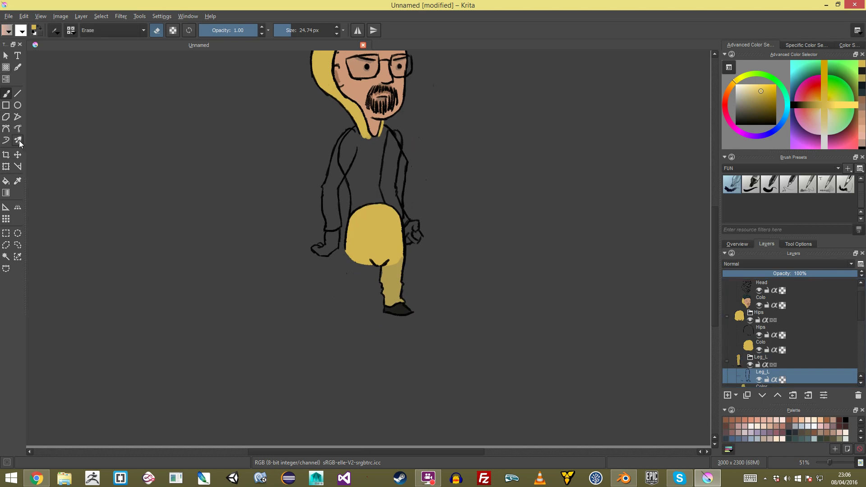
Try rotating the left leg's line art outward with the Transform tool
{"action": "left_click", "coordinate": [6, 166]}
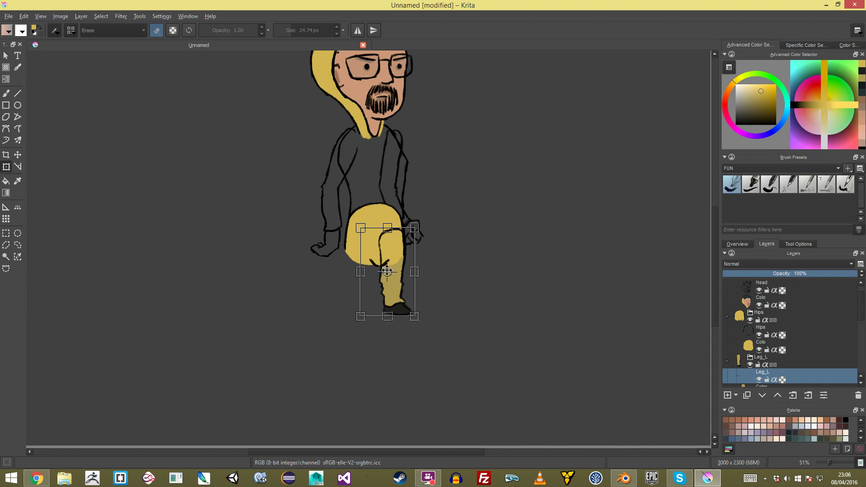
{"action": "left_click_drag", "start_coordinate": [437, 304], "coordinate": [458, 280]}
{"action": "key", "text": "Return"}
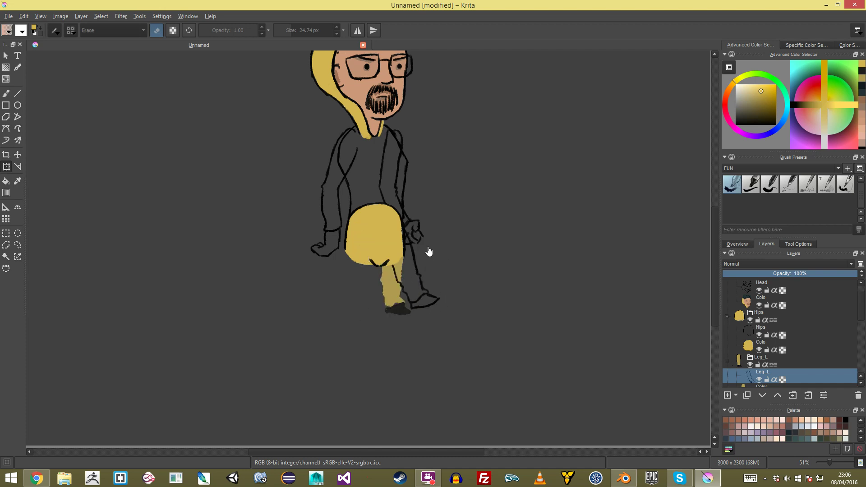
{"action": "key", "text": "ctrl+z"}
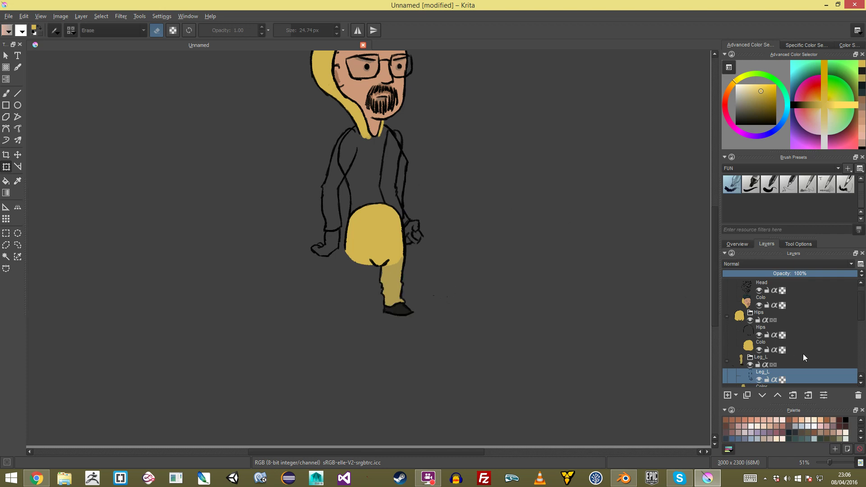
Collapse the Leg_L, Hips and Head groups in the layer stack
{"action": "left_click", "coordinate": [772, 360]}
{"action": "left_click", "coordinate": [725, 361]}
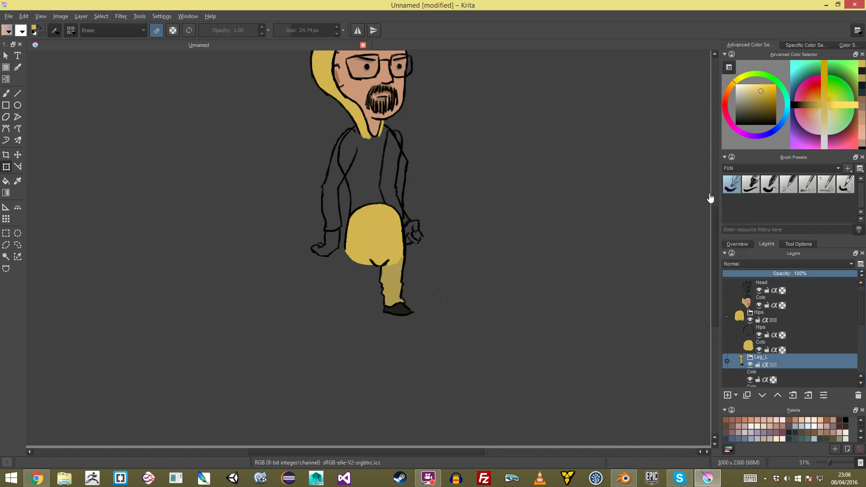
{"action": "left_click", "coordinate": [726, 316]}
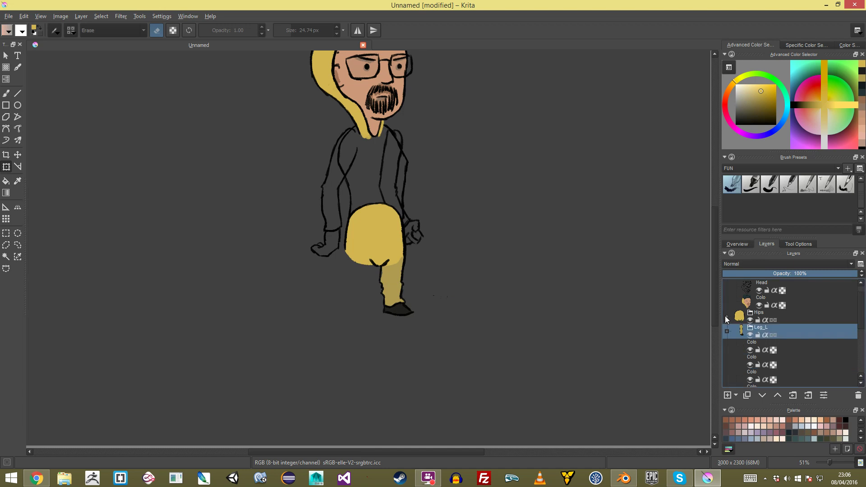
{"action": "left_click_drag", "start_coordinate": [859, 308], "coordinate": [859, 339]}
{"action": "left_click", "coordinate": [726, 289]}
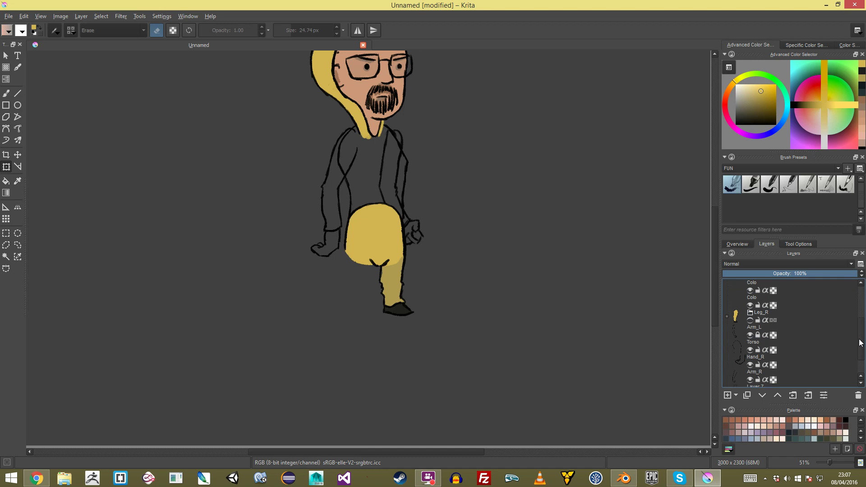
Move the Leg_R group up the layer stack so it sits directly below the Leg_L group
{"action": "left_click", "coordinate": [827, 319]}
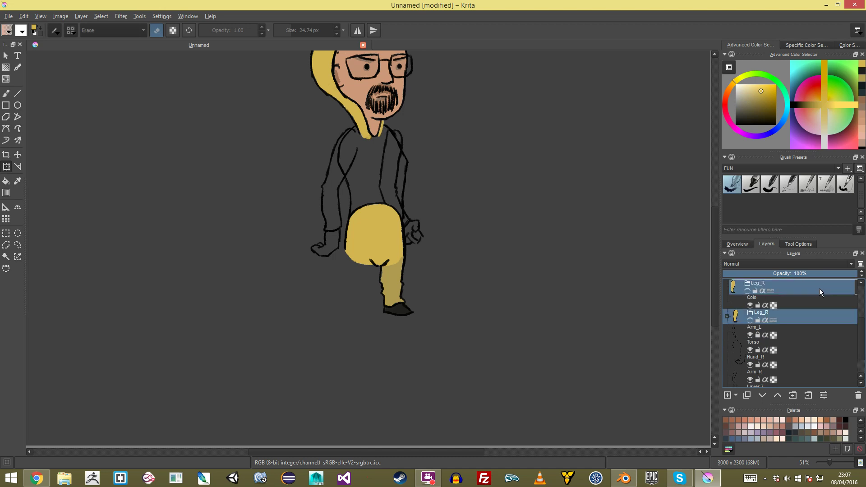
{"action": "left_click", "coordinate": [779, 395]}
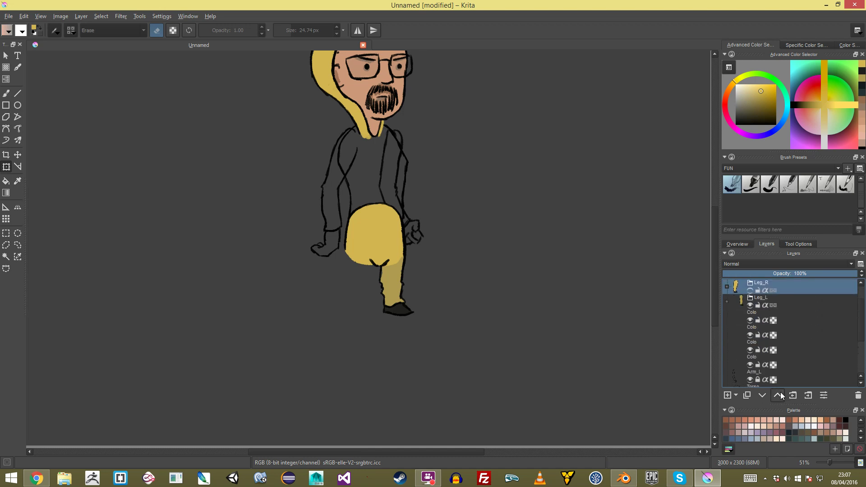
{"action": "left_click", "coordinate": [766, 395]}
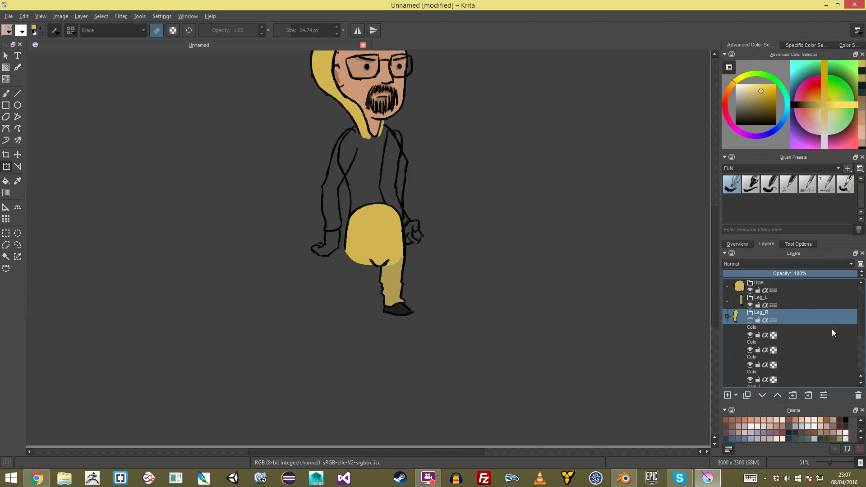
{"action": "left_click", "coordinate": [806, 306]}
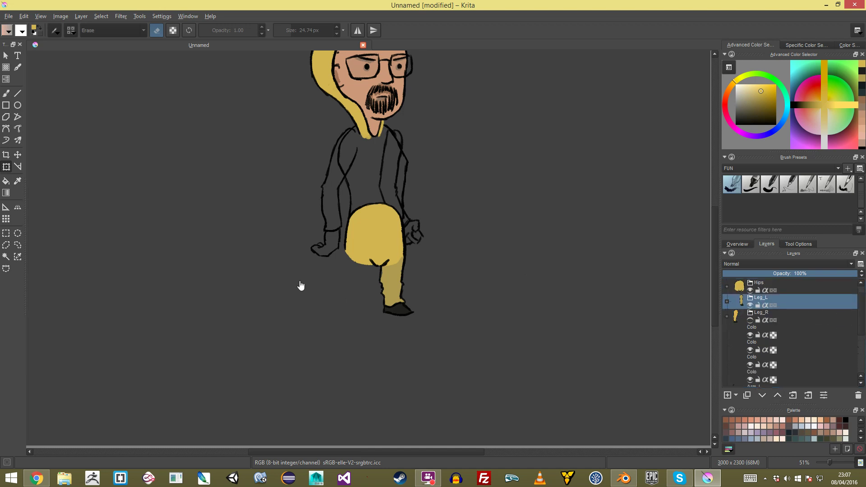
{"action": "left_click", "coordinate": [416, 277]}
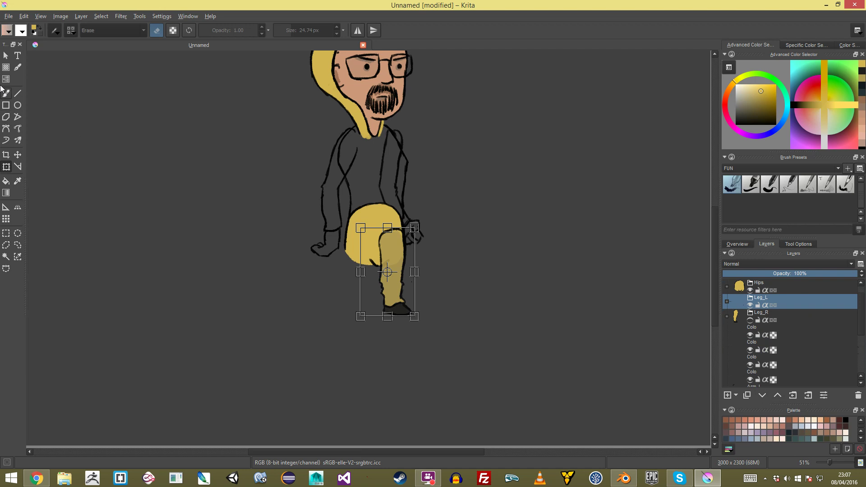
{"action": "left_click", "coordinate": [6, 56]}
{"action": "left_click_drag", "start_coordinate": [275, 205], "coordinate": [372, 357]}
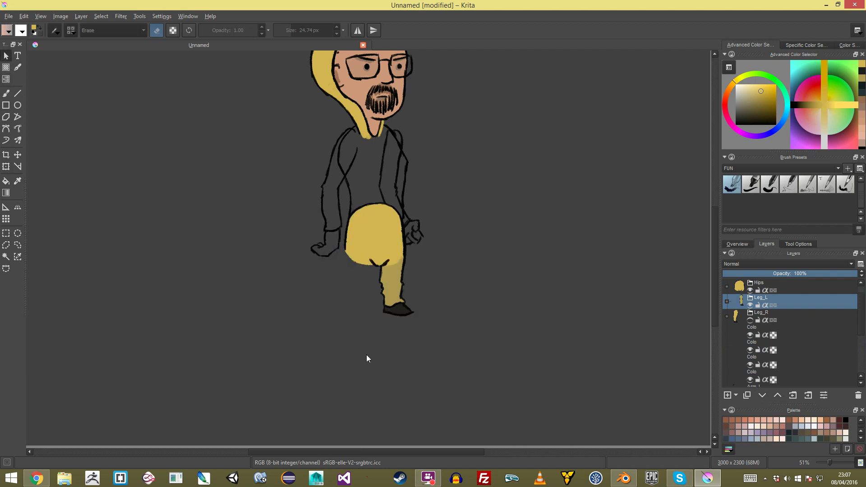
{"action": "key", "text": "q"}
{"action": "mouse_move", "coordinate": [381, 242]}
{"action": "left_mouse_down"}
{"action": "mouse_move", "coordinate": [387, 346]}
{"action": "mouse_move", "coordinate": [318, 117]}
{"action": "mouse_move", "coordinate": [373, 232]}
{"action": "left_mouse_up"}
{"action": "left_click", "coordinate": [570, 333]}
Show the Leg_R group and move one of the empty Colo copies directly below the Arm_L layer
{"action": "left_click", "coordinate": [757, 323]}
{"action": "left_click", "coordinate": [750, 320]}
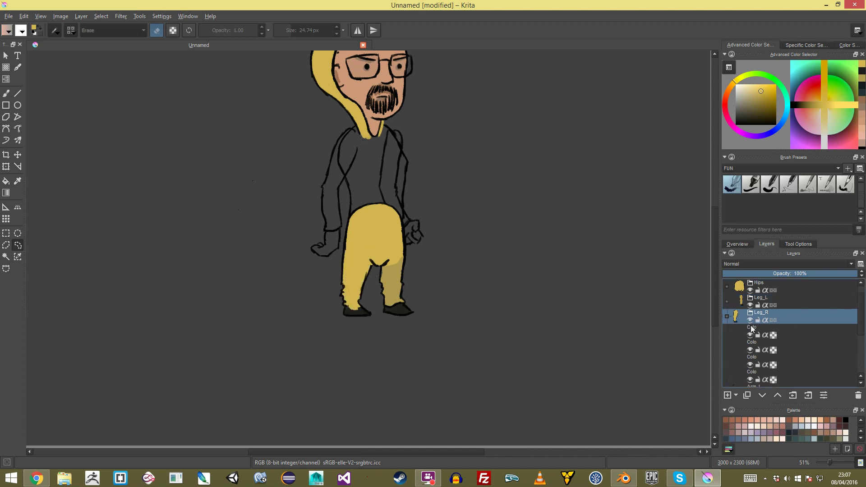
{"action": "left_click", "coordinate": [846, 333]}
{"action": "scroll", "coordinate": [861, 325], "scroll_direction": "down", "scroll_amount": 2}
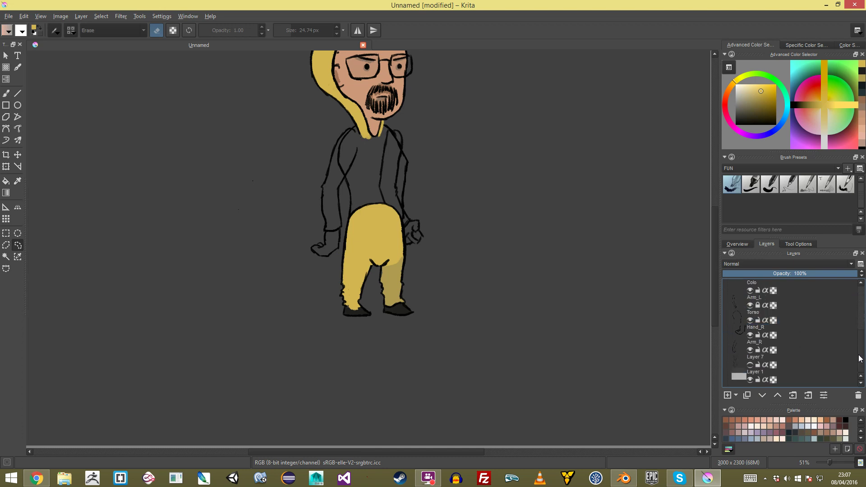
{"action": "left_click_drag", "start_coordinate": [794, 302], "coordinate": [794, 332]}
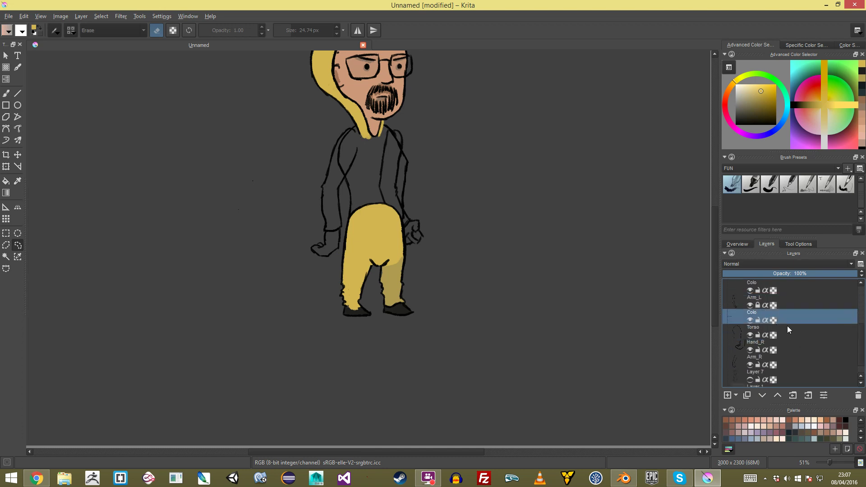
Create a group named Arm_L, move the Arm_L and Colo layers into it and select its Colo layer
{"action": "key", "text": "Insert"}
{"action": "double_click", "coordinate": [767, 299]}
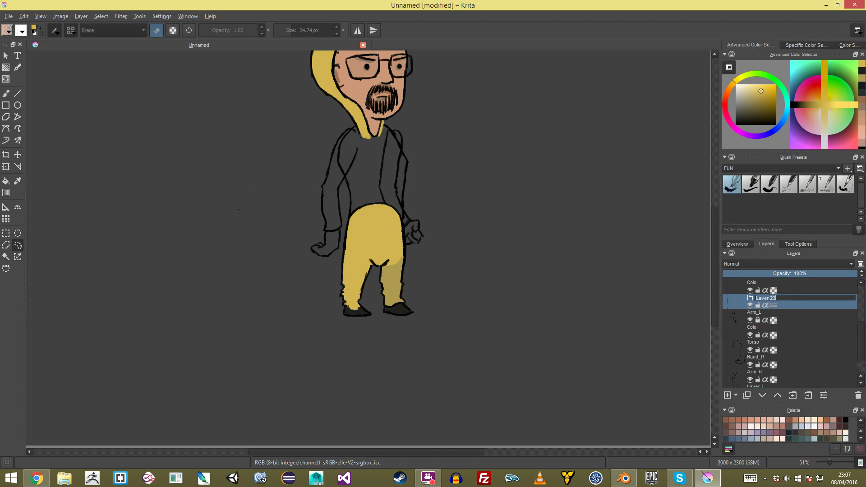
{"action": "type", "text": "Arm_L"}
{"action": "key", "text": "Return"}
{"action": "left_click", "coordinate": [805, 319]}
{"action": "left_click", "coordinate": [802, 329], "text": "shift"}
{"action": "left_click_drag", "start_coordinate": [802, 329], "coordinate": [807, 304]}
{"action": "left_click", "coordinate": [800, 327]}
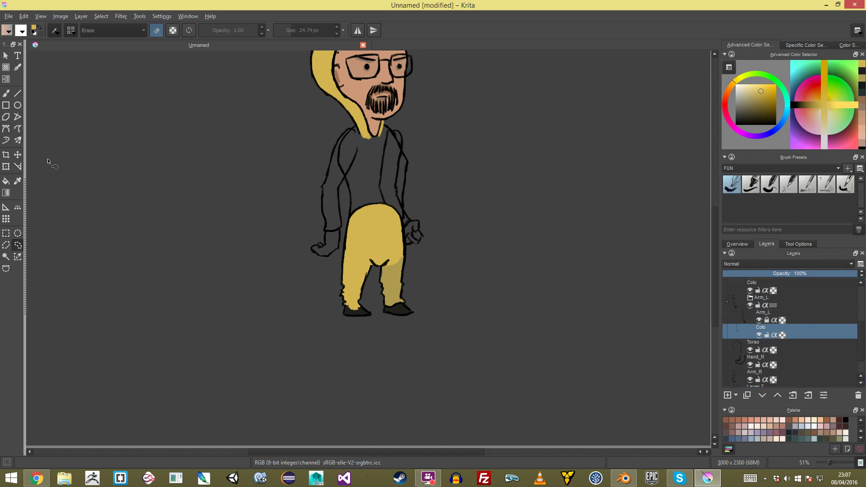
Sample the darker yellow of the left trouser leg and fill the left sleeve down to the hips with a 23.42 px brush
{"action": "key", "text": "b"}
{"action": "key", "text": "e"}
{"action": "left_click", "coordinate": [395, 279], "text": "ctrl"}
{"action": "middle_click_drag", "start_coordinate": [423, 177], "coordinate": [420, 138], "text": "ctrl"}
{"action": "left_click_drag", "start_coordinate": [362, 238], "coordinate": [371, 238], "text": "shift"}
{"action": "left_click_drag", "start_coordinate": [380, 175], "coordinate": [382, 179]}
{"action": "mouse_move", "coordinate": [384, 174]}
{"action": "left_mouse_down"}
{"action": "mouse_move", "coordinate": [383, 236]}
{"action": "mouse_move", "coordinate": [371, 216]}
{"action": "mouse_move", "coordinate": [362, 263]}
{"action": "mouse_move", "coordinate": [373, 245]}
{"action": "mouse_move", "coordinate": [382, 273]}
{"action": "mouse_move", "coordinate": [378, 249]}
{"action": "left_mouse_up"}
{"action": "mouse_move", "coordinate": [374, 270]}
{"action": "left_mouse_down", "text": "shift"}
{"action": "mouse_move", "coordinate": [376, 302]}
{"action": "mouse_move", "coordinate": [390, 308]}
{"action": "left_mouse_up", "text": "shift"}
Hide the Leg_R, Leg_L and Hips groups to uncover the left forearm
{"action": "left_click_drag", "start_coordinate": [862, 338], "coordinate": [861, 312]}
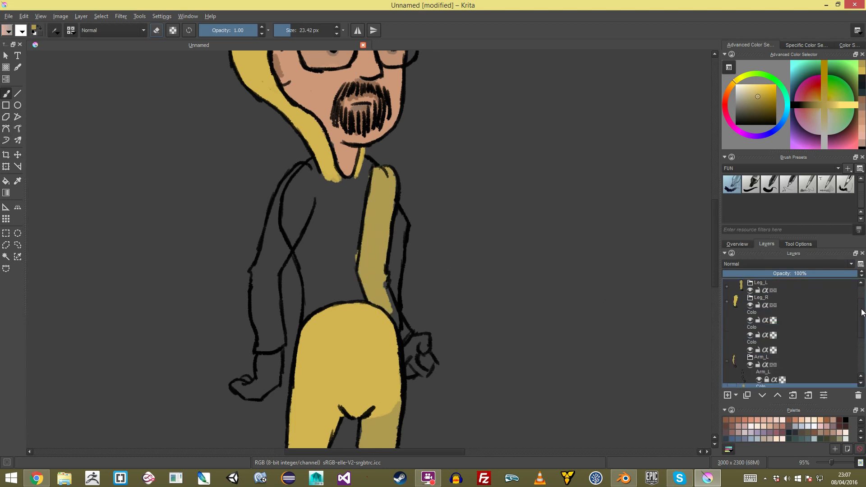
{"action": "left_click", "coordinate": [750, 306]}
{"action": "left_click", "coordinate": [750, 291]}
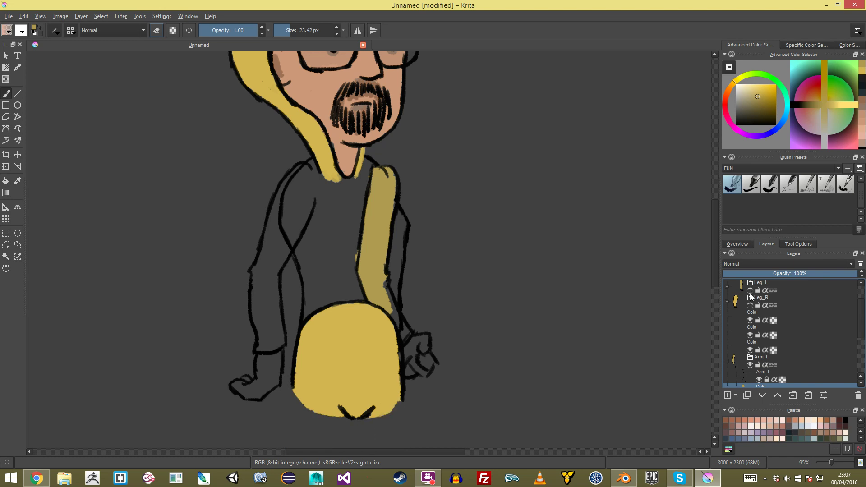
{"action": "scroll", "coordinate": [781, 297], "scroll_direction": "up", "scroll_amount": 1}
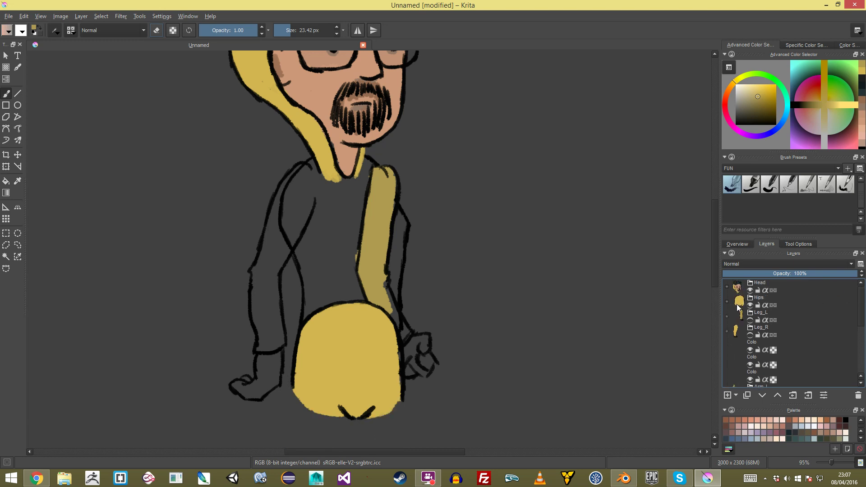
{"action": "left_click", "coordinate": [750, 305]}
Reduce the brush to 12.51 px and fill the rest of the left sleeve down to the cuff
{"action": "left_click_drag", "start_coordinate": [861, 301], "coordinate": [861, 341]}
{"action": "left_click_drag", "start_coordinate": [359, 298], "coordinate": [405, 335], "text": "shift"}
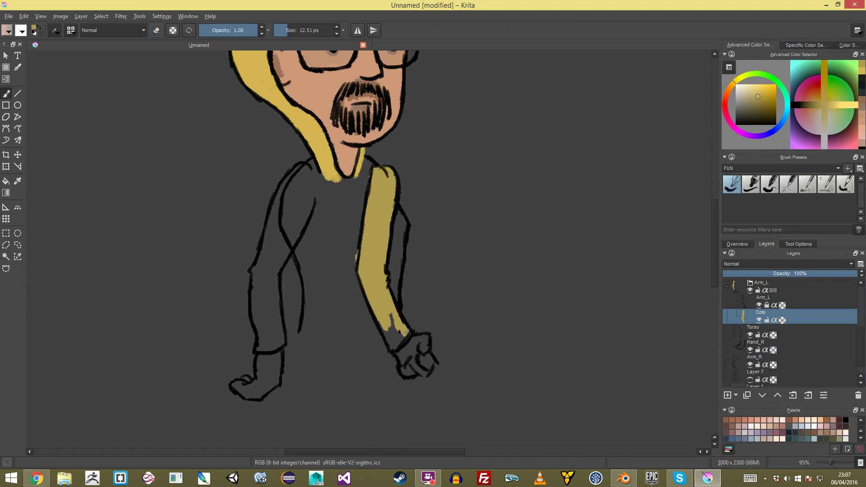
{"action": "left_click_drag", "start_coordinate": [393, 336], "coordinate": [391, 344]}
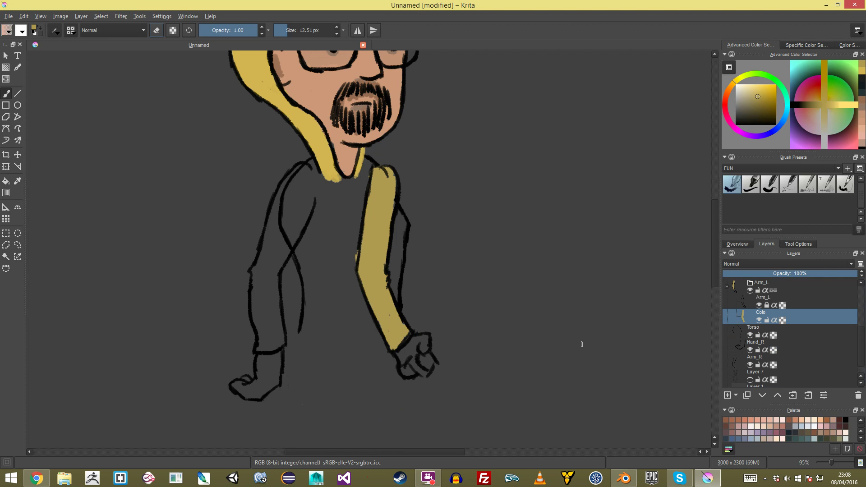
Sample the face's skin tone, set the brush to 23.07 px and fill the left hand
{"action": "left_click", "coordinate": [346, 133], "text": "ctrl"}
{"action": "left_click_drag", "start_coordinate": [411, 339], "coordinate": [414, 339], "text": "shift"}
{"action": "mouse_move", "coordinate": [413, 343]}
{"action": "left_mouse_down"}
{"action": "mouse_move", "coordinate": [402, 366]}
{"action": "mouse_move", "coordinate": [408, 359]}
{"action": "mouse_move", "coordinate": [404, 369]}
{"action": "mouse_move", "coordinate": [419, 363]}
{"action": "mouse_move", "coordinate": [423, 373]}
{"action": "mouse_move", "coordinate": [421, 344]}
{"action": "mouse_move", "coordinate": [405, 347]}
{"action": "left_mouse_up"}
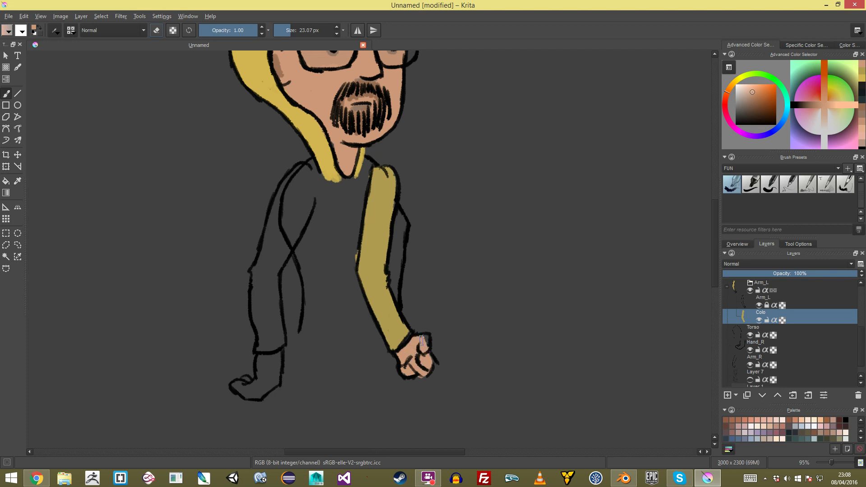
{"action": "mouse_move", "coordinate": [429, 332]}
{"action": "middle_mouse_down", "text": "ctrl"}
{"action": "mouse_move", "coordinate": [429, 365]}
{"action": "mouse_move", "coordinate": [427, 344]}
{"action": "middle_mouse_up", "text": "ctrl"}
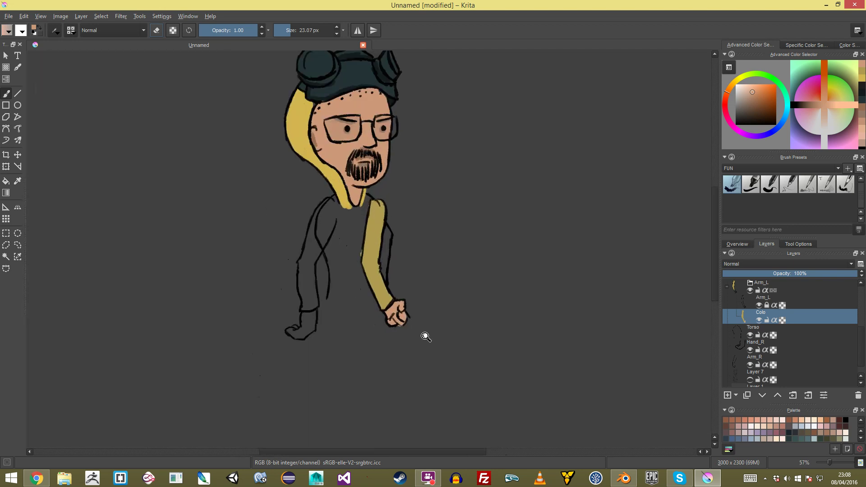
{"action": "middle_click_drag", "start_coordinate": [571, 247], "coordinate": [589, 236]}
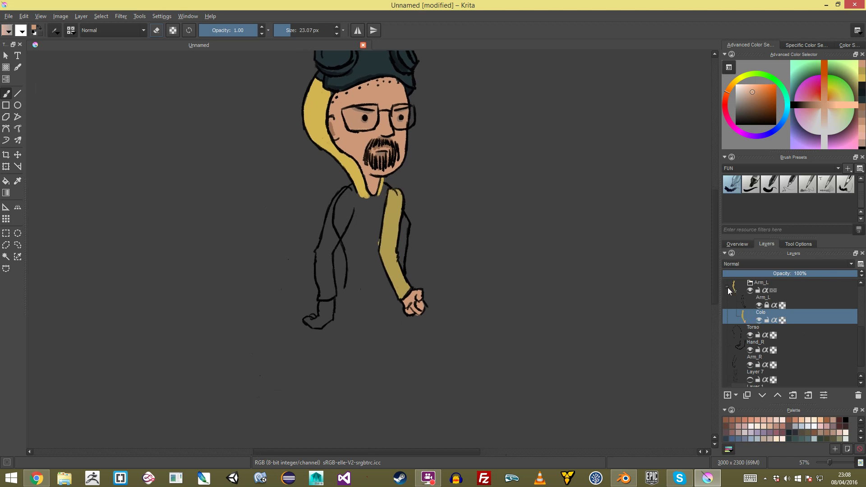
Collapse the Arm_L group and move an unused Colo layer directly beneath the Torso line layer
{"action": "left_click", "coordinate": [728, 290]}
{"action": "left_click", "coordinate": [786, 313]}
{"action": "left_click_drag", "start_coordinate": [810, 289], "coordinate": [800, 336]}
{"action": "left_click_drag", "start_coordinate": [789, 305], "coordinate": [795, 320]}
Create a layer group above the Torso line layer and name it Torso
{"action": "key", "text": "ctrl+g"}
{"action": "key", "text": "ctrl+z"}
{"action": "left_click", "coordinate": [795, 321]}
{"action": "key", "text": "ctrl+g"}
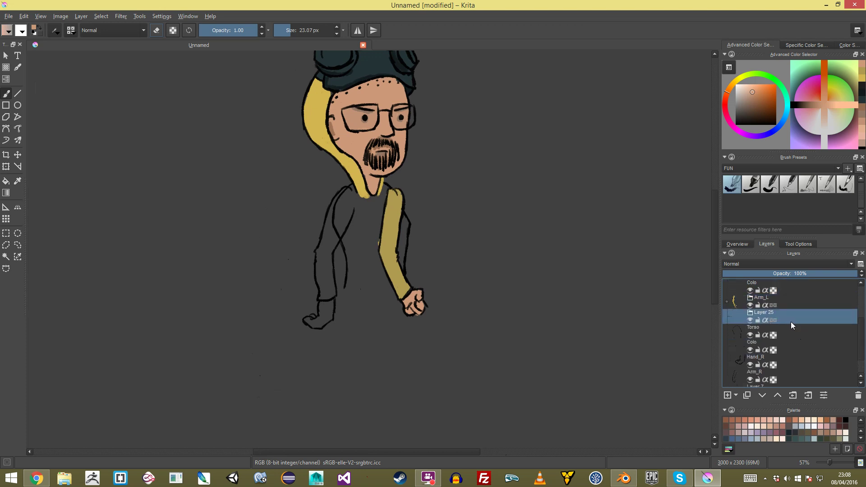
{"action": "double_click", "coordinate": [766, 313]}
{"action": "type", "text": "Torso"}
{"action": "key", "text": "Return"}
Move the Torso line layer and the Colo layer below it into the Torso group
{"action": "left_click", "coordinate": [811, 332]}
{"action": "left_click", "coordinate": [794, 346], "text": "shift"}
{"action": "left_click_drag", "start_coordinate": [795, 334], "coordinate": [803, 322]}
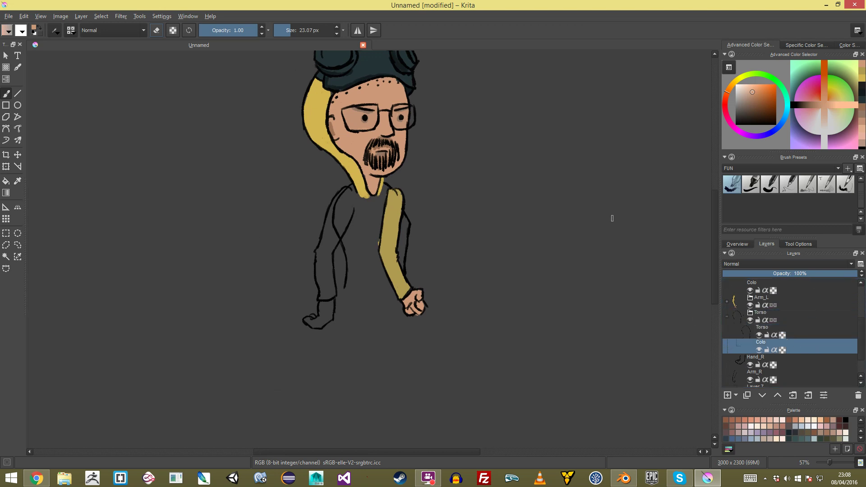
Sample the hood's yellow and move the Torso group above the Arm_L group
{"action": "left_click", "coordinate": [386, 205], "text": "ctrl"}
{"action": "left_click_drag", "start_coordinate": [367, 220], "coordinate": [384, 204]}
{"action": "left_click_drag", "start_coordinate": [802, 316], "coordinate": [803, 298]}
{"action": "mouse_move", "coordinate": [800, 332]}
{"action": "left_mouse_down"}
{"action": "mouse_move", "coordinate": [802, 307]}
{"action": "mouse_move", "coordinate": [800, 328]}
{"action": "left_mouse_up"}
Block in the chest up to the neck in yellow on the Torso group's Colo layer with a 72.77 px brush, reduced to 25.40 px
{"action": "left_click_drag", "start_coordinate": [396, 244], "coordinate": [420, 205], "text": "shift"}
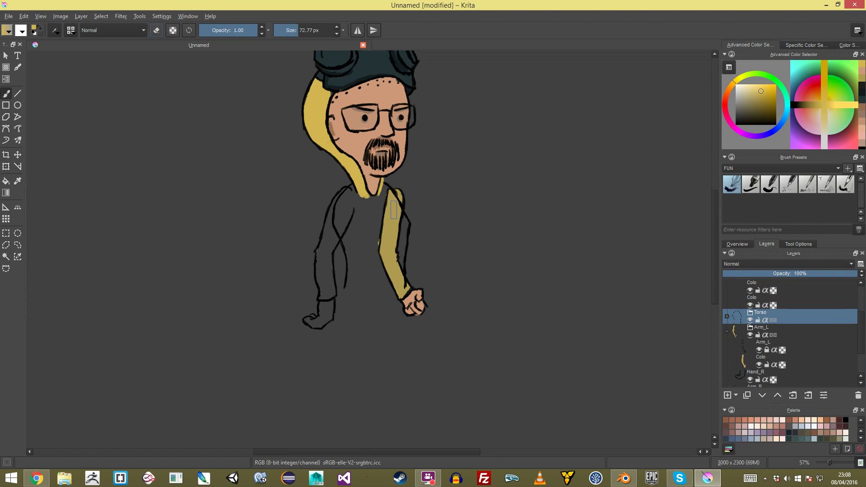
{"action": "left_click", "coordinate": [727, 316]}
{"action": "left_click", "coordinate": [809, 348]}
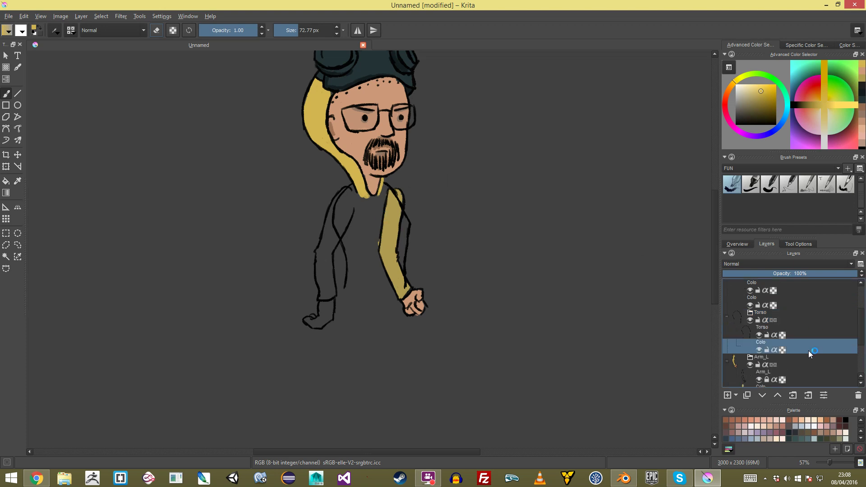
{"action": "mouse_move", "coordinate": [373, 221]}
{"action": "left_mouse_down"}
{"action": "mouse_move", "coordinate": [381, 217]}
{"action": "mouse_move", "coordinate": [389, 235]}
{"action": "mouse_move", "coordinate": [395, 219]}
{"action": "left_mouse_up"}
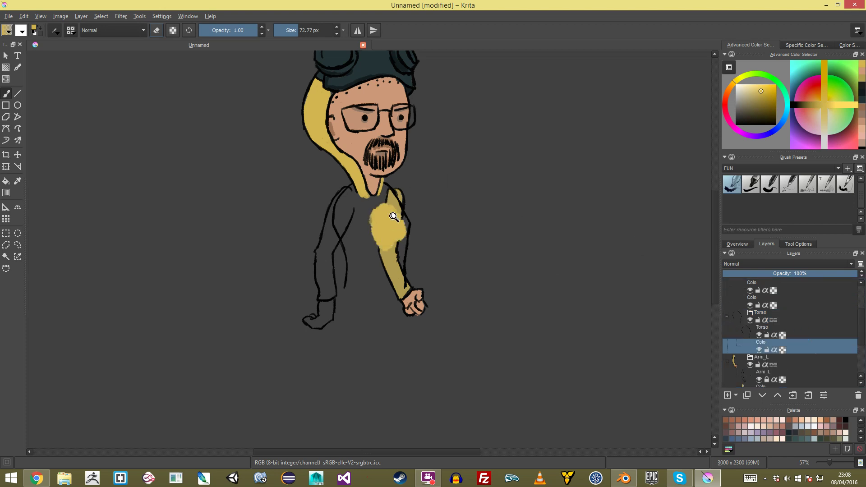
{"action": "middle_click_drag", "start_coordinate": [396, 219], "coordinate": [404, 174], "text": "ctrl"}
{"action": "mouse_move", "coordinate": [404, 175]}
{"action": "left_mouse_down", "text": "shift"}
{"action": "mouse_move", "coordinate": [383, 160]}
{"action": "mouse_move", "coordinate": [398, 131]}
{"action": "mouse_move", "coordinate": [408, 148]}
{"action": "mouse_move", "coordinate": [395, 167]}
{"action": "mouse_move", "coordinate": [377, 162]}
{"action": "mouse_move", "coordinate": [365, 173]}
{"action": "mouse_move", "coordinate": [368, 151]}
{"action": "left_mouse_up", "text": "shift"}
Hide the Head group, set the brush to 34.30 px and fill the torso's left side and rounded bottom with yellow
{"action": "scroll", "coordinate": [847, 324], "scroll_direction": "up", "scroll_amount": 3}
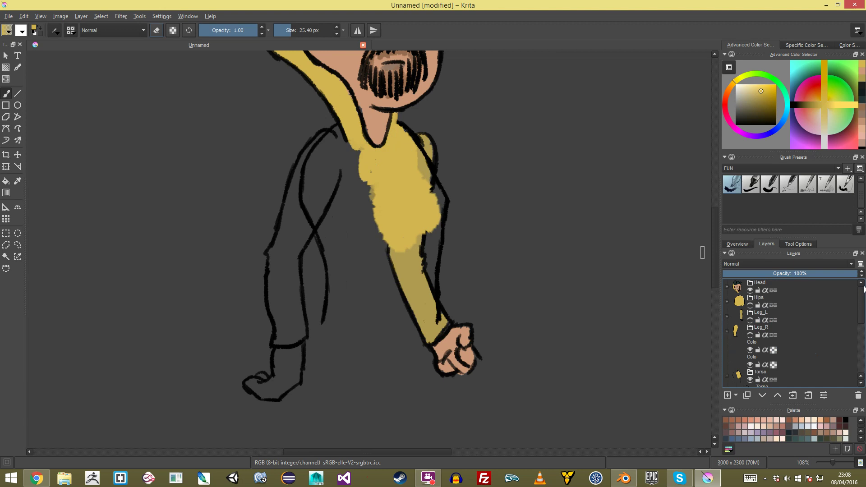
{"action": "left_click", "coordinate": [750, 290]}
{"action": "left_click_drag", "start_coordinate": [861, 307], "coordinate": [863, 330]}
{"action": "mouse_move", "coordinate": [385, 155]}
{"action": "left_mouse_down", "text": "shift"}
{"action": "mouse_move", "coordinate": [412, 165]}
{"action": "mouse_move", "coordinate": [413, 147]}
{"action": "mouse_move", "coordinate": [433, 225]}
{"action": "mouse_move", "coordinate": [421, 322]}
{"action": "mouse_move", "coordinate": [408, 338]}
{"action": "mouse_move", "coordinate": [363, 331]}
{"action": "left_mouse_up", "text": "shift"}
{"action": "mouse_move", "coordinate": [332, 297]}
{"action": "left_mouse_down"}
{"action": "mouse_move", "coordinate": [325, 329]}
{"action": "mouse_move", "coordinate": [354, 351]}
{"action": "mouse_move", "coordinate": [392, 356]}
{"action": "mouse_move", "coordinate": [426, 315]}
{"action": "mouse_move", "coordinate": [419, 338]}
{"action": "mouse_move", "coordinate": [352, 334]}
{"action": "mouse_move", "coordinate": [342, 324]}
{"action": "mouse_move", "coordinate": [356, 333]}
{"action": "mouse_move", "coordinate": [378, 293]}
{"action": "mouse_move", "coordinate": [352, 316]}
{"action": "mouse_move", "coordinate": [405, 280]}
{"action": "mouse_move", "coordinate": [402, 252]}
{"action": "mouse_move", "coordinate": [379, 259]}
{"action": "mouse_move", "coordinate": [372, 234]}
{"action": "mouse_move", "coordinate": [409, 220]}
{"action": "left_mouse_up"}
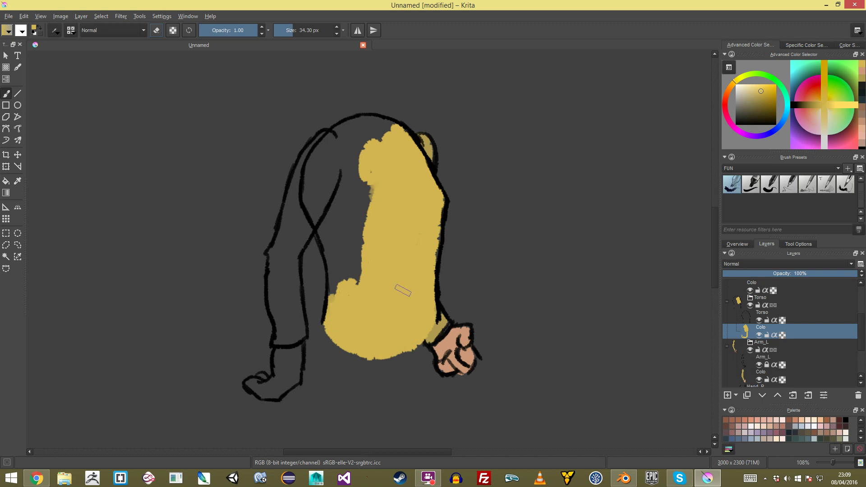
Fill the rest of the torso with yellow, covering the shoulders and the right side up to the outline
{"action": "key", "text": "bracketleft"}
{"action": "mouse_move", "coordinate": [319, 157]}
{"action": "left_mouse_down"}
{"action": "mouse_move", "coordinate": [308, 189]}
{"action": "mouse_move", "coordinate": [330, 136]}
{"action": "mouse_move", "coordinate": [356, 122]}
{"action": "mouse_move", "coordinate": [390, 124]}
{"action": "mouse_move", "coordinate": [336, 147]}
{"action": "left_mouse_up"}
{"action": "mouse_move", "coordinate": [336, 147]}
{"action": "left_mouse_down"}
{"action": "mouse_move", "coordinate": [368, 136]}
{"action": "mouse_move", "coordinate": [357, 165]}
{"action": "left_mouse_up"}
{"action": "left_click_drag", "start_coordinate": [356, 165], "coordinate": [364, 221]}
{"action": "key", "text": "bracketright"}
{"action": "key", "text": "bracketright"}
{"action": "key", "text": "bracketright"}
{"action": "left_click_drag", "start_coordinate": [381, 295], "coordinate": [360, 150]}
{"action": "mouse_move", "coordinate": [360, 149]}
{"action": "left_mouse_down"}
{"action": "mouse_move", "coordinate": [352, 287]}
{"action": "mouse_move", "coordinate": [355, 165]}
{"action": "mouse_move", "coordinate": [314, 206]}
{"action": "mouse_move", "coordinate": [330, 228]}
{"action": "mouse_move", "coordinate": [334, 308]}
{"action": "left_mouse_up"}
{"action": "key", "text": "bracketleft"}
{"action": "key", "text": "bracketleft"}
{"action": "mouse_move", "coordinate": [357, 213]}
{"action": "middle_mouse_down", "text": "ctrl"}
{"action": "mouse_move", "coordinate": [358, 230]}
{"action": "mouse_move", "coordinate": [352, 197]}
{"action": "middle_mouse_up", "text": "ctrl"}
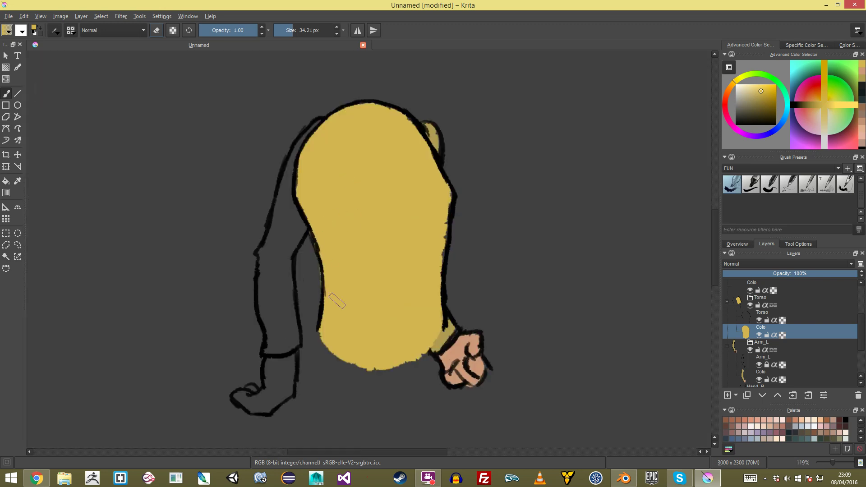
Erase the torso outline near the left shoulder on the Torso line layer with an 18.03 px eraser
{"action": "key", "text": "bracketleft"}
{"action": "key", "text": "bracketleft"}
{"action": "left_click", "coordinate": [802, 316]}
{"action": "key", "text": "e"}
{"action": "mouse_move", "coordinate": [413, 128]}
{"action": "left_mouse_down"}
{"action": "mouse_move", "coordinate": [428, 134]}
{"action": "mouse_move", "coordinate": [414, 128]}
{"action": "left_mouse_up"}
{"action": "key", "text": "e"}
{"action": "key", "text": "e"}
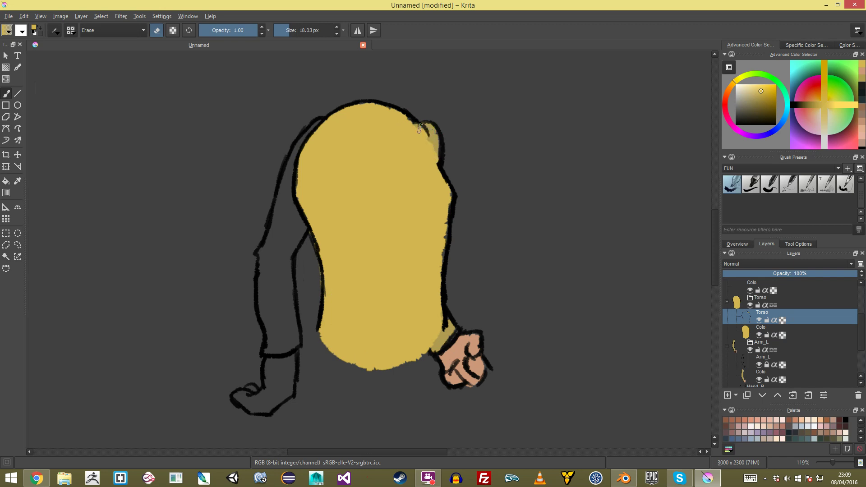
Reset the colour to black and redraw the torso outline below the left shoulder with a 10.41 px brush
{"action": "middle_click_drag", "start_coordinate": [432, 151], "coordinate": [432, 257], "text": "ctrl"}
{"action": "middle_click_drag", "start_coordinate": [482, 346], "coordinate": [517, 295], "text": "ctrl"}
{"action": "key", "text": "e"}
{"action": "key", "text": "d"}
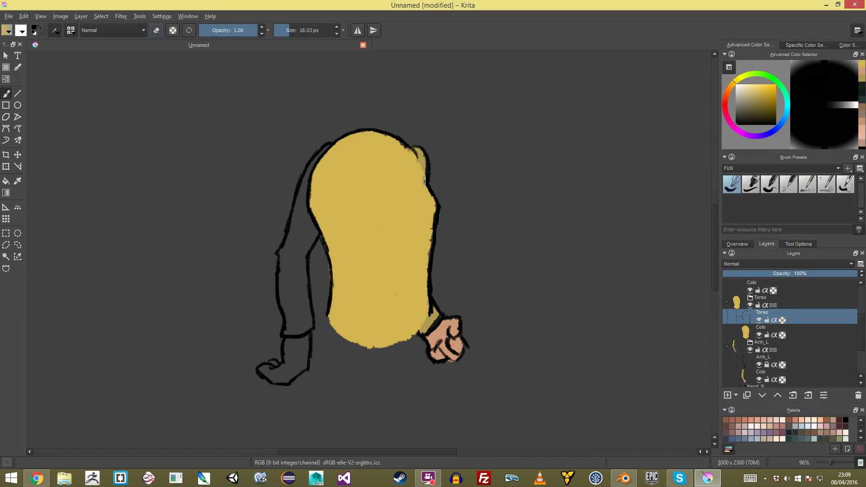
{"action": "left_click_drag", "start_coordinate": [416, 159], "coordinate": [425, 174]}
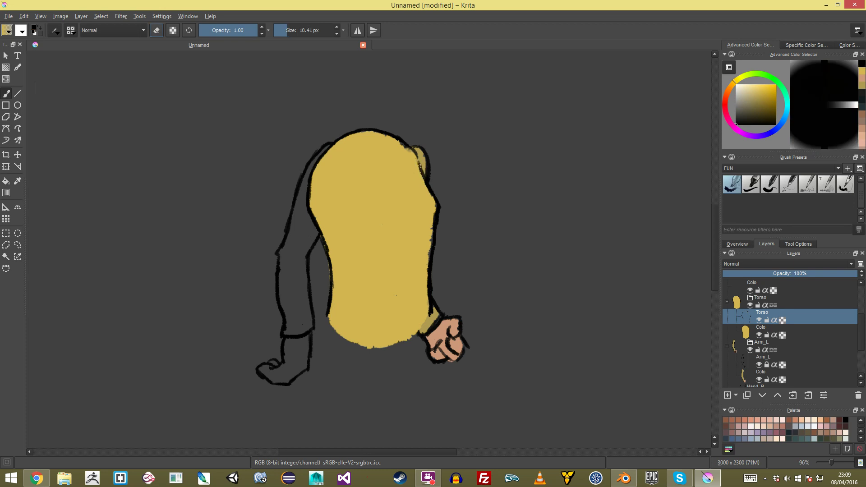
Smooth the torso outline down its left side by erasing the bulge and redrawing the line in black
{"action": "mouse_move", "coordinate": [427, 183]}
{"action": "middle_mouse_down", "text": "ctrl"}
{"action": "mouse_move", "coordinate": [453, 280]}
{"action": "mouse_move", "coordinate": [583, 350]}
{"action": "mouse_move", "coordinate": [543, 294]}
{"action": "mouse_move", "coordinate": [426, 193]}
{"action": "middle_mouse_up", "text": "ctrl"}
{"action": "key", "text": "e"}
{"action": "mouse_move", "coordinate": [425, 193]}
{"action": "left_mouse_down", "text": "shift"}
{"action": "mouse_move", "coordinate": [467, 175]}
{"action": "mouse_move", "coordinate": [463, 198]}
{"action": "mouse_move", "coordinate": [429, 157]}
{"action": "mouse_move", "coordinate": [435, 143]}
{"action": "mouse_move", "coordinate": [447, 160]}
{"action": "mouse_move", "coordinate": [433, 128]}
{"action": "mouse_move", "coordinate": [455, 216]}
{"action": "left_mouse_up", "text": "shift"}
{"action": "key", "text": "e"}
{"action": "key", "text": "e"}
{"action": "key", "text": "e"}
Erase the yellow spilling past the torso's left outline on the Colo layer with a 13.12 px eraser
{"action": "left_click", "coordinate": [787, 334]}
{"action": "key", "text": "e"}
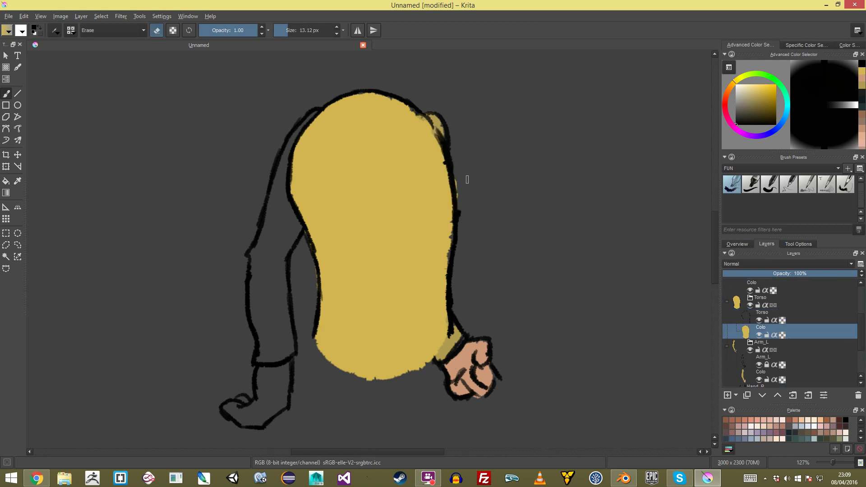
{"action": "key", "text": "minus"}
{"action": "key", "text": "minus"}
{"action": "key", "text": "minus"}
{"action": "key", "text": "minus"}
{"action": "key", "text": "minus"}
{"action": "key", "text": "minus"}
{"action": "key", "text": "minus"}
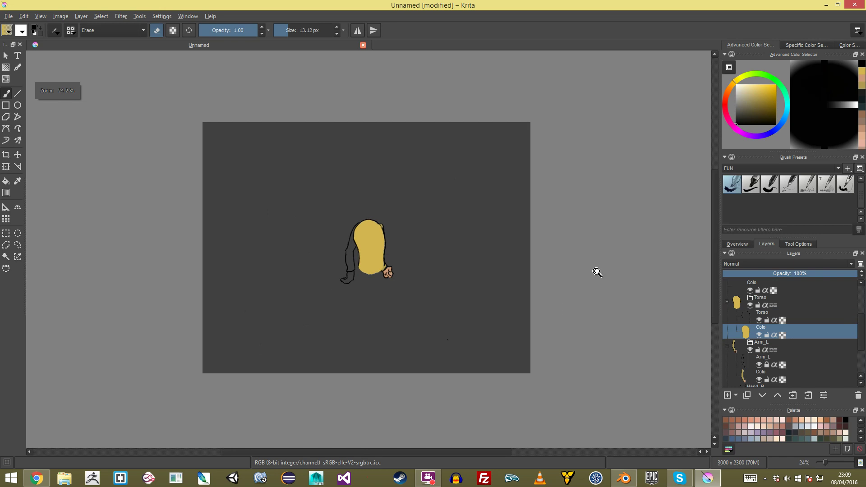
{"action": "key", "text": "plus"}
{"action": "key", "text": "plus"}
{"action": "key", "text": "plus"}
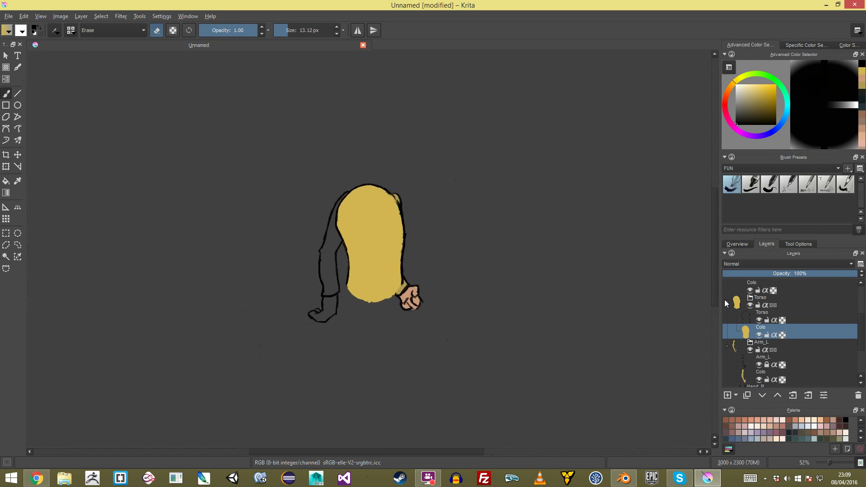
Collapse the Torso and Arm_L groups, then create a group above the Arm_R line layer and name it Arm_R
{"action": "left_click", "coordinate": [726, 301]}
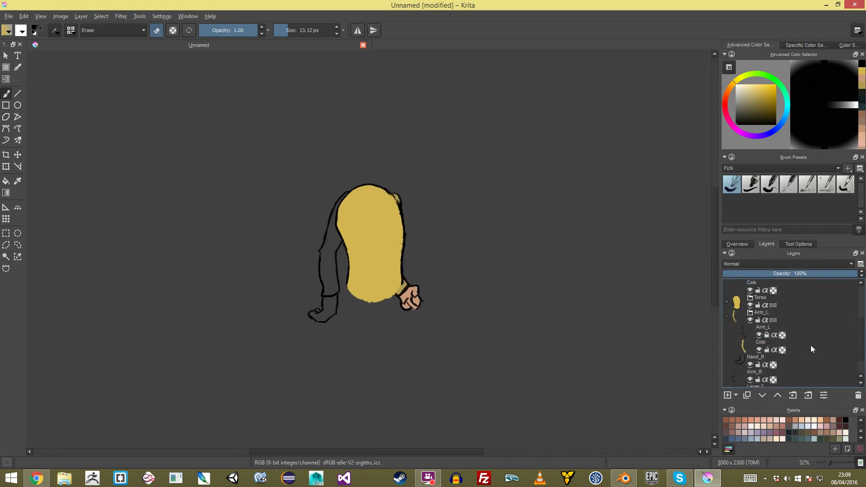
{"action": "left_click", "coordinate": [726, 317]}
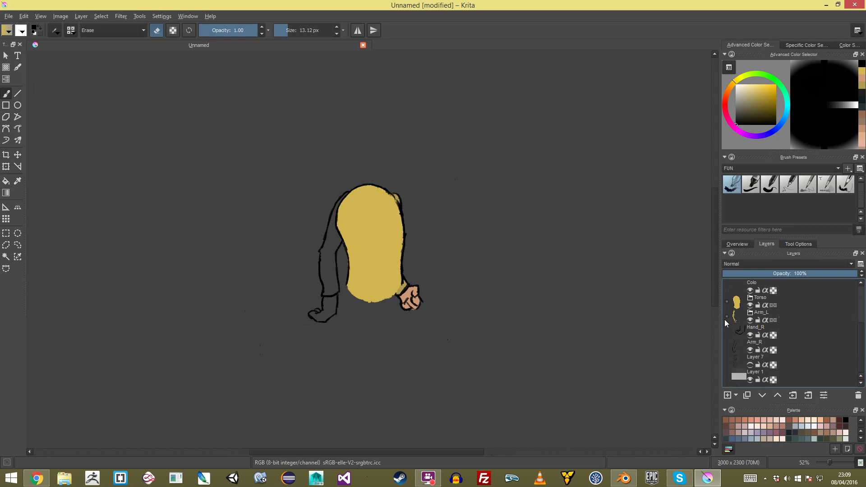
{"action": "left_click", "coordinate": [793, 333]}
{"action": "left_click", "coordinate": [783, 348]}
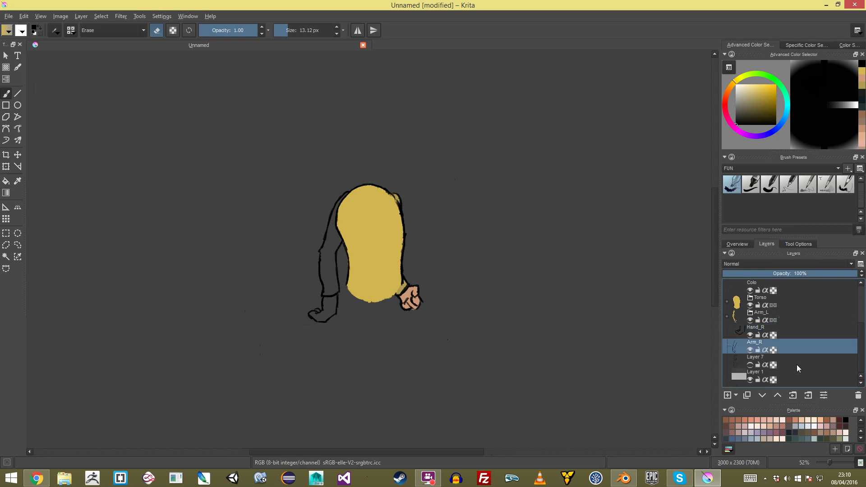
{"action": "key", "text": "ctrl+g"}
{"action": "double_click", "coordinate": [773, 346]}
{"action": "type", "text": "Arm_R"}
{"action": "key", "text": "Return"}
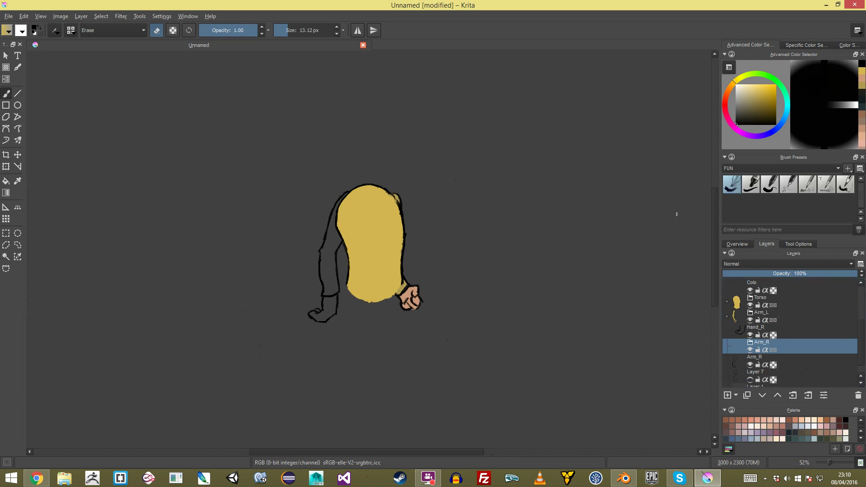
Sample the torso's yellow, hide the Torso group and set the brush size to 41.28 px
{"action": "left_click", "coordinate": [357, 215], "text": "ctrl"}
{"action": "left_click_drag", "start_coordinate": [370, 206], "coordinate": [380, 205], "text": "shift"}
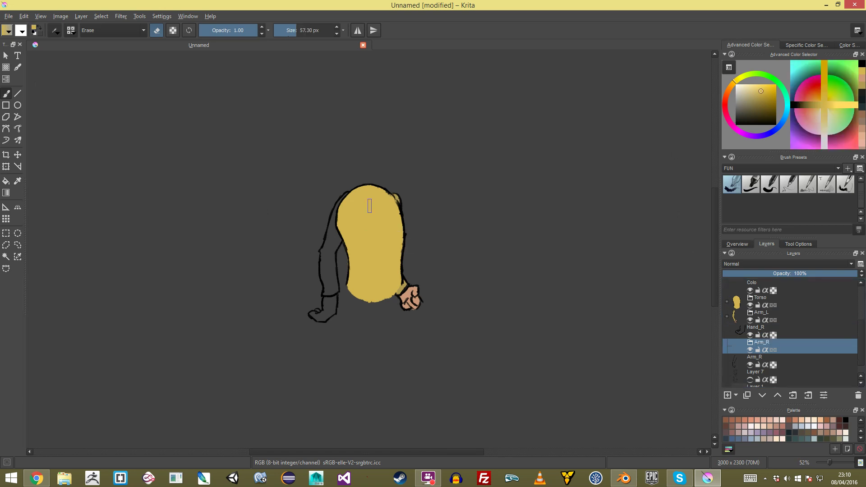
{"action": "left_click", "coordinate": [749, 306]}
{"action": "left_click_drag", "start_coordinate": [323, 210], "coordinate": [320, 211], "text": "shift"}
{"action": "middle_click_drag", "start_coordinate": [335, 212], "coordinate": [337, 191], "text": "ctrl"}
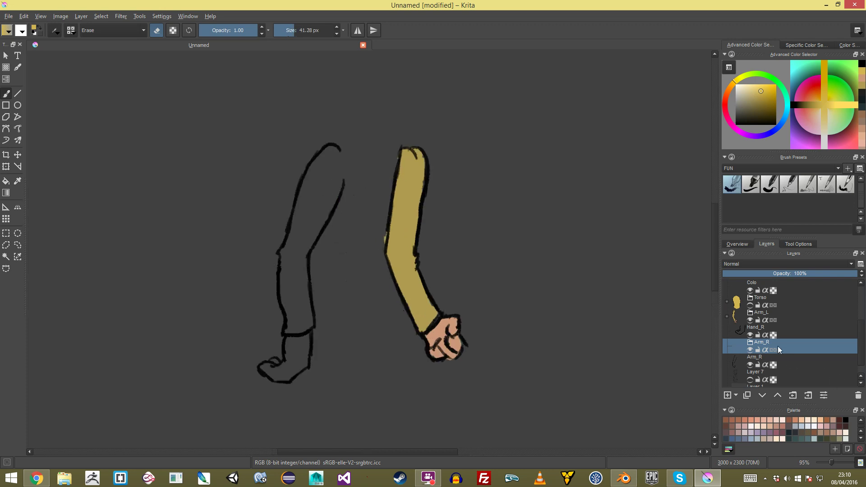
Move the Arm_R line layer and an unused Colo layer into the Arm_R group, with Colo beneath the lines
{"action": "left_click", "coordinate": [795, 361]}
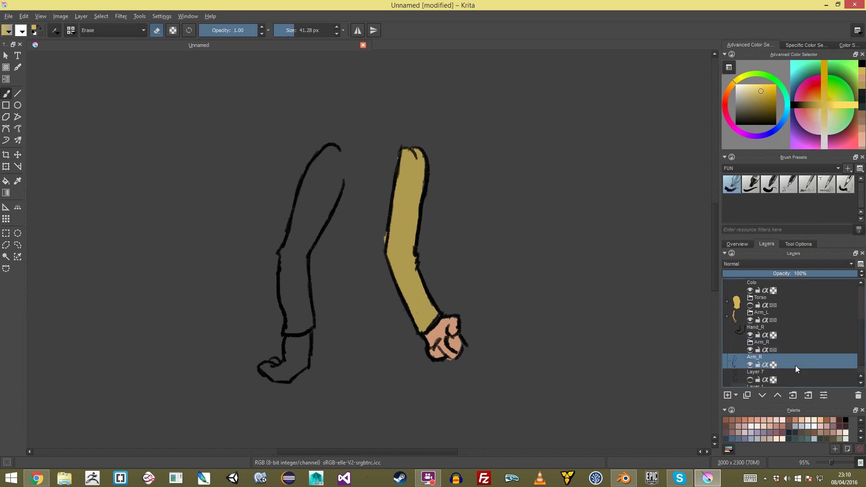
{"action": "left_click_drag", "start_coordinate": [795, 357], "coordinate": [802, 342]}
{"action": "left_click_drag", "start_coordinate": [790, 291], "coordinate": [810, 368]}
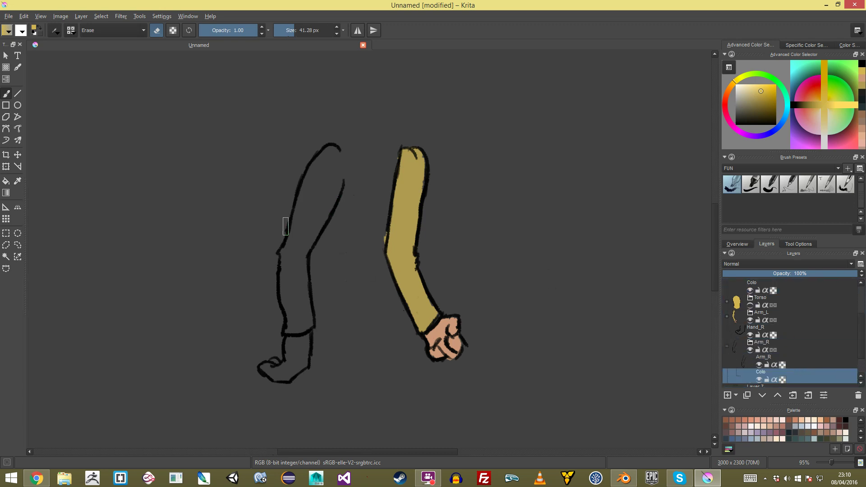
Turn off the eraser and fill the right sleeve from shoulder to cuff with yellow on the Colo layer
{"action": "key", "text": "e"}
{"action": "mouse_move", "coordinate": [325, 166]}
{"action": "left_mouse_down"}
{"action": "mouse_move", "coordinate": [301, 222]}
{"action": "mouse_move", "coordinate": [333, 182]}
{"action": "mouse_move", "coordinate": [296, 252]}
{"action": "left_mouse_up"}
{"action": "mouse_move", "coordinate": [319, 209]}
{"action": "left_mouse_down"}
{"action": "mouse_move", "coordinate": [287, 264]}
{"action": "mouse_move", "coordinate": [289, 284]}
{"action": "mouse_move", "coordinate": [319, 217]}
{"action": "mouse_move", "coordinate": [294, 282]}
{"action": "mouse_move", "coordinate": [300, 313]}
{"action": "mouse_move", "coordinate": [287, 280]}
{"action": "mouse_move", "coordinate": [292, 331]}
{"action": "mouse_move", "coordinate": [307, 324]}
{"action": "mouse_move", "coordinate": [298, 181]}
{"action": "left_mouse_up"}
{"action": "mouse_move", "coordinate": [329, 147]}
{"action": "left_mouse_down"}
{"action": "mouse_move", "coordinate": [332, 173]}
{"action": "mouse_move", "coordinate": [343, 169]}
{"action": "mouse_move", "coordinate": [337, 151]}
{"action": "left_mouse_up"}
{"action": "mouse_move", "coordinate": [338, 177]}
{"action": "middle_mouse_down", "text": "ctrl"}
{"action": "mouse_move", "coordinate": [344, 213]}
{"action": "mouse_move", "coordinate": [424, 288]}
{"action": "mouse_move", "coordinate": [440, 231]}
{"action": "middle_mouse_up", "text": "ctrl"}
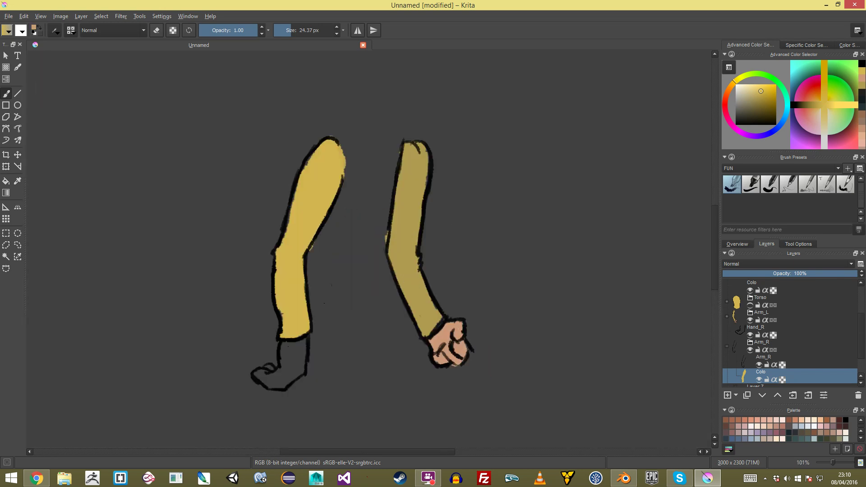
Choose a bright pink, set the brush to 13.56 px and start filling the right wrist
{"action": "left_click", "coordinate": [449, 337], "text": "ctrl"}
{"action": "middle_click_drag", "start_coordinate": [284, 344], "coordinate": [340, 256]}
{"action": "left_click_drag", "start_coordinate": [340, 256], "coordinate": [330, 262], "text": "shift"}
{"action": "mouse_move", "coordinate": [762, 75]}
{"action": "left_mouse_down"}
{"action": "mouse_move", "coordinate": [779, 101]}
{"action": "mouse_move", "coordinate": [776, 127]}
{"action": "left_mouse_up"}
{"action": "left_click_drag", "start_coordinate": [761, 94], "coordinate": [757, 82]}
{"action": "left_click_drag", "start_coordinate": [735, 126], "coordinate": [734, 128]}
{"action": "mouse_move", "coordinate": [348, 275]}
{"action": "left_mouse_down", "text": "shift"}
{"action": "mouse_move", "coordinate": [337, 270]}
{"action": "mouse_move", "coordinate": [355, 256]}
{"action": "left_mouse_up", "text": "shift"}
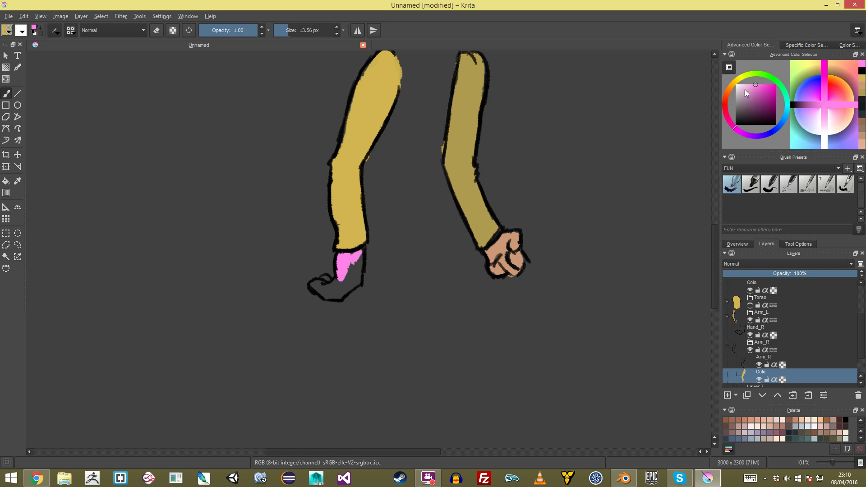
Change to a paler, slightly darkened pink and fill the whole right hand, setting the brush to 16.11 px
{"action": "left_click", "coordinate": [743, 89]}
{"action": "left_click_drag", "start_coordinate": [294, 311], "coordinate": [319, 312], "text": "shift"}
{"action": "left_click_drag", "start_coordinate": [347, 275], "coordinate": [352, 263]}
{"action": "mouse_move", "coordinate": [354, 260]}
{"action": "left_mouse_down", "text": "shift"}
{"action": "mouse_move", "coordinate": [341, 260]}
{"action": "mouse_move", "coordinate": [335, 289]}
{"action": "mouse_move", "coordinate": [315, 288]}
{"action": "mouse_move", "coordinate": [337, 295]}
{"action": "mouse_move", "coordinate": [336, 279]}
{"action": "mouse_move", "coordinate": [325, 279]}
{"action": "mouse_move", "coordinate": [346, 255]}
{"action": "left_mouse_up", "text": "shift"}
{"action": "key", "text": "k"}
{"action": "middle_click_drag", "start_coordinate": [386, 265], "coordinate": [384, 287], "text": "ctrl"}
{"action": "middle_click_drag", "start_coordinate": [485, 234], "coordinate": [525, 195], "text": "ctrl"}
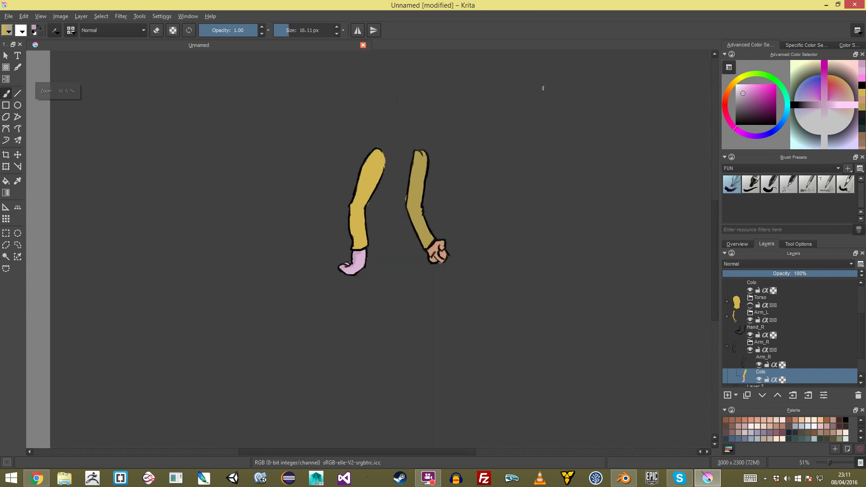
Switch to a 73.38 px eraser and make the Arm_R group's Colo layer active
{"action": "left_click", "coordinate": [727, 347]}
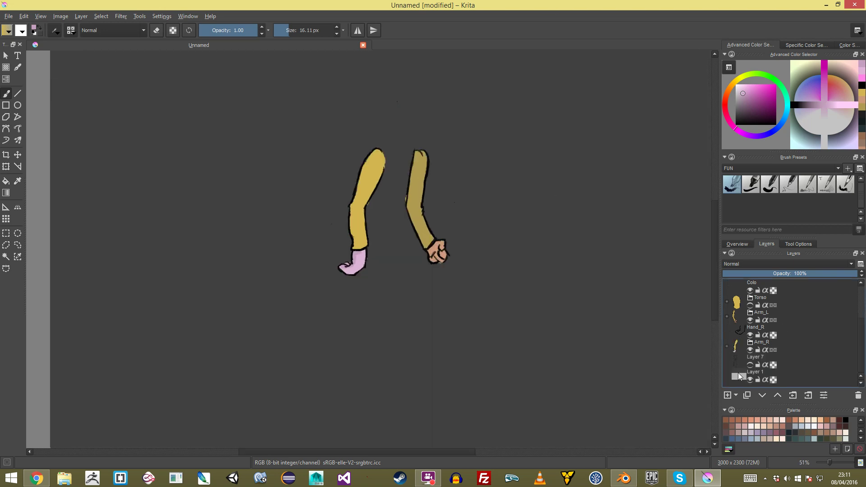
{"action": "left_click", "coordinate": [796, 351]}
{"action": "key", "text": "e"}
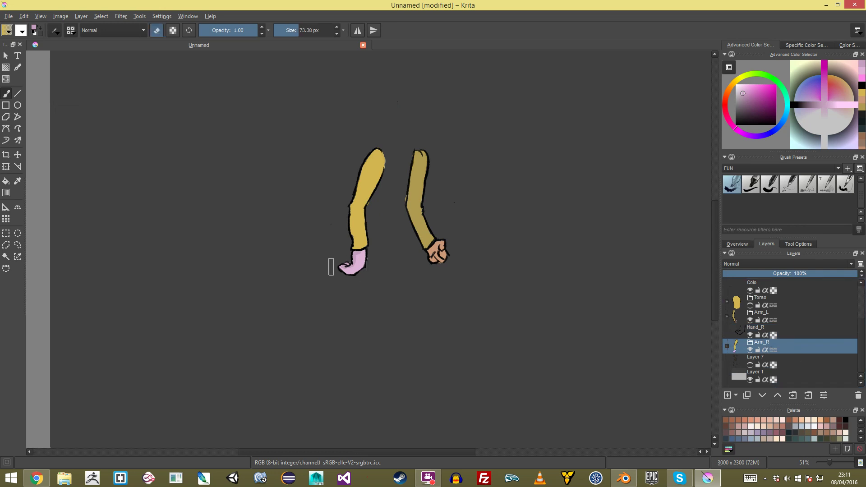
{"action": "left_click", "coordinate": [727, 347]}
{"action": "left_click", "coordinate": [815, 381]}
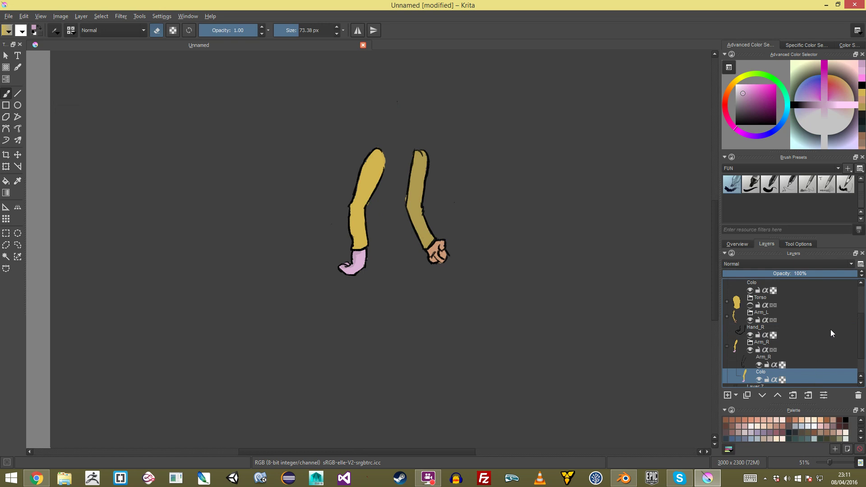
Move the Hand_R layer into the Arm_R group and merge it with the Arm_R line layer
{"action": "left_click_drag", "start_coordinate": [860, 340], "coordinate": [861, 352]}
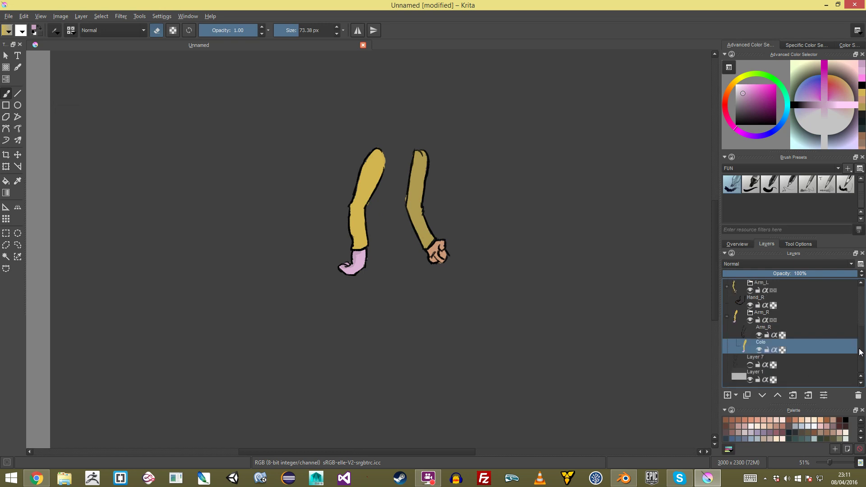
{"action": "left_click_drag", "start_coordinate": [789, 300], "coordinate": [810, 334]}
{"action": "left_click", "coordinate": [805, 334], "text": "shift"}
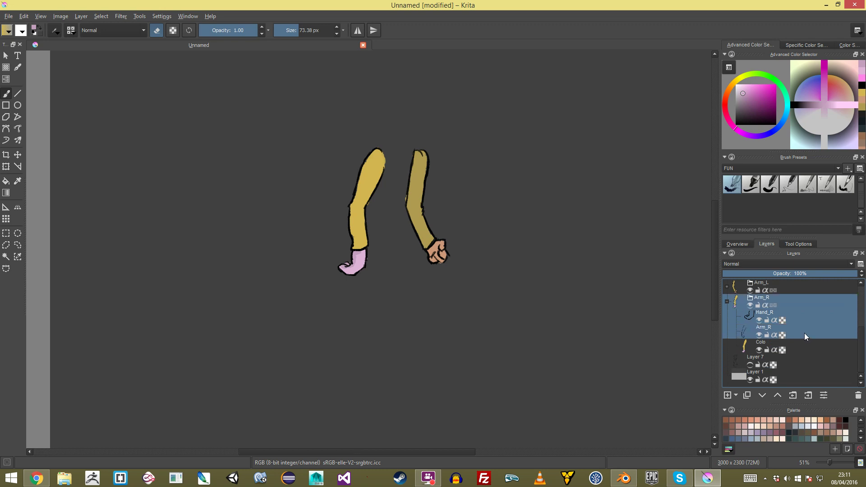
{"action": "left_click", "coordinate": [784, 321]}
{"action": "left_click", "coordinate": [802, 333], "text": "shift"}
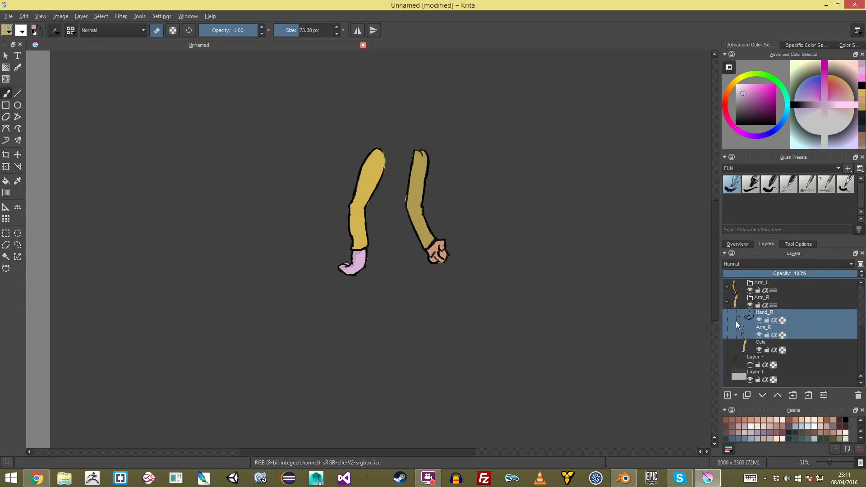
{"action": "key", "text": "ctrl+e"}
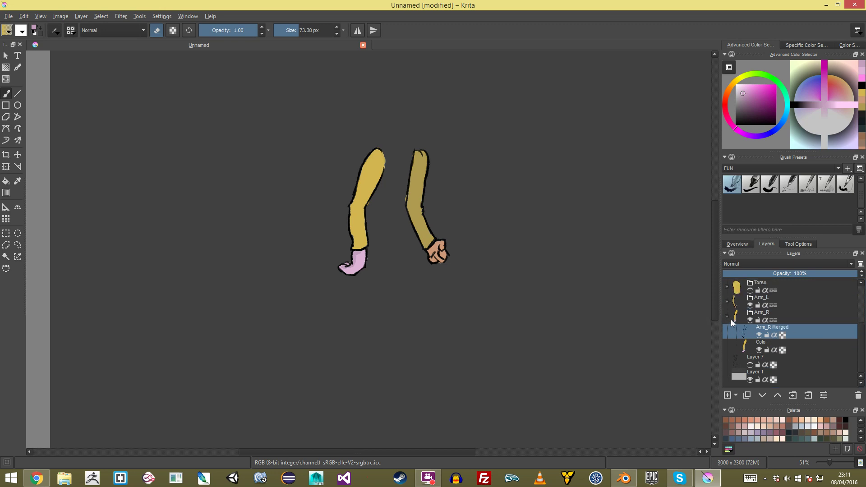
Collapse the Arm_R group and make the Head, Hips, Leg_L, Leg_R and Torso groups visible again
{"action": "left_click", "coordinate": [727, 317]}
{"action": "mouse_move", "coordinate": [776, 307]}
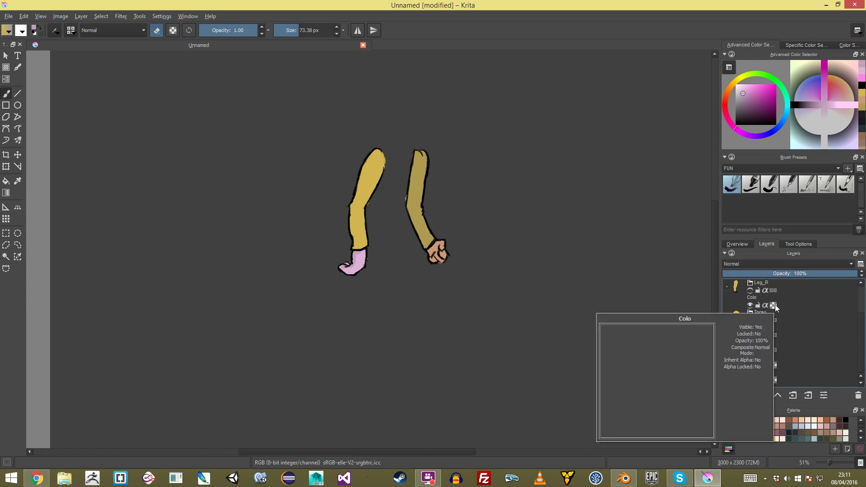
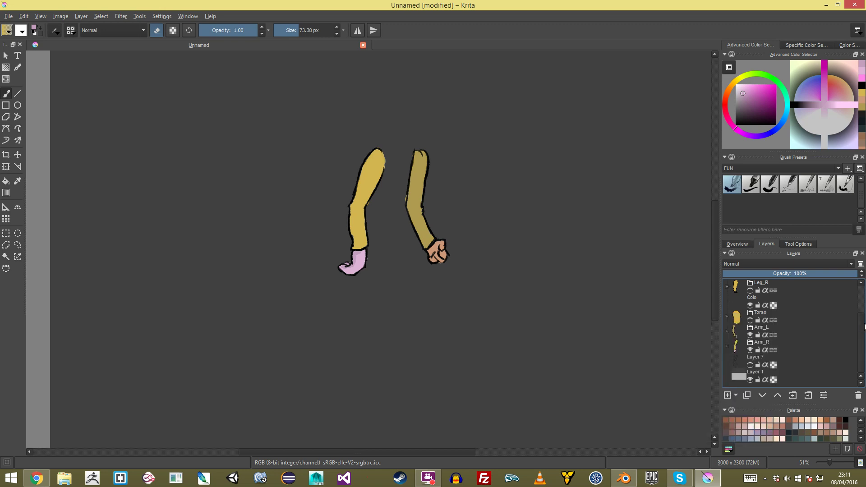
{"action": "left_click_drag", "start_coordinate": [862, 326], "coordinate": [862, 283]}
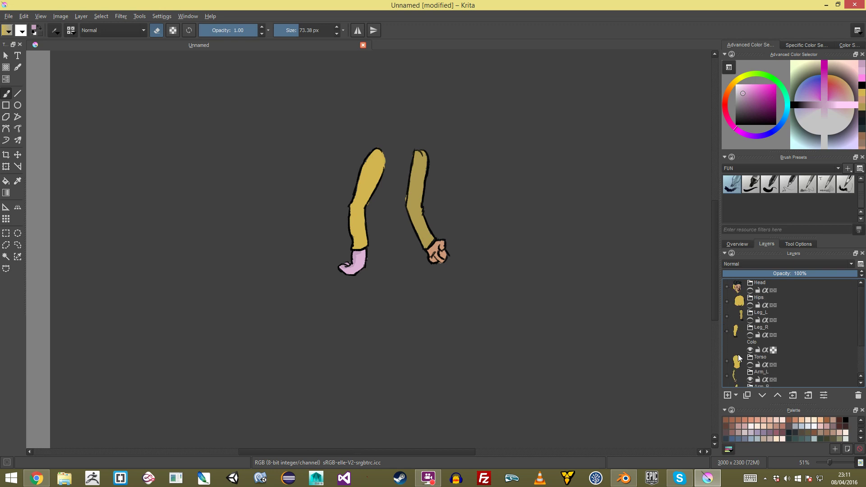
{"action": "left_click", "coordinate": [752, 292]}
{"action": "left_click", "coordinate": [751, 304]}
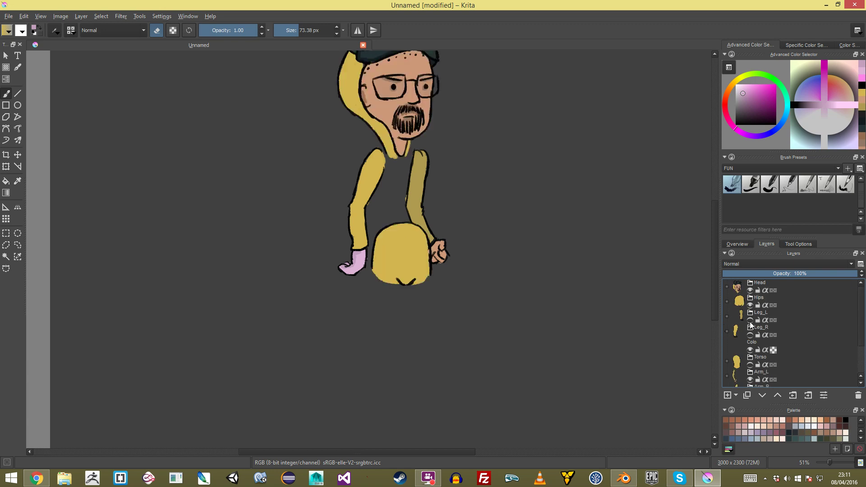
{"action": "left_click", "coordinate": [751, 319]}
{"action": "left_click", "coordinate": [752, 320]}
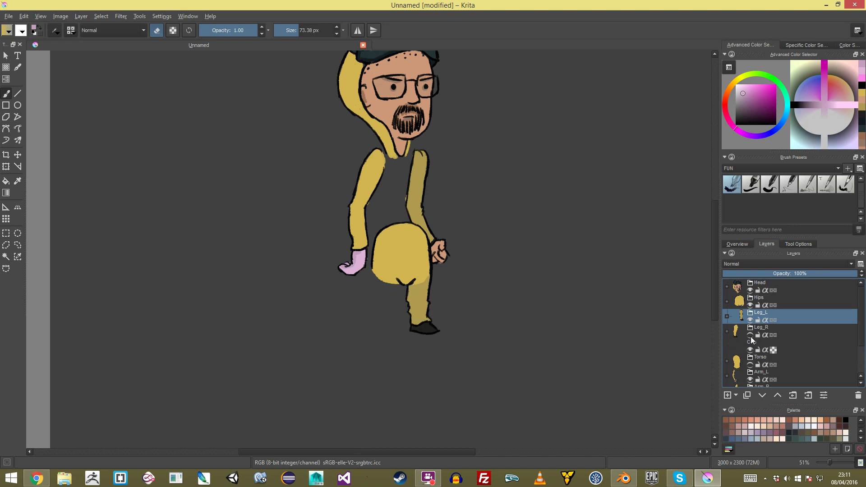
{"action": "left_click", "coordinate": [750, 335]}
{"action": "scroll", "coordinate": [751, 336], "scroll_direction": "down", "scroll_amount": 1}
{"action": "left_click", "coordinate": [750, 320]}
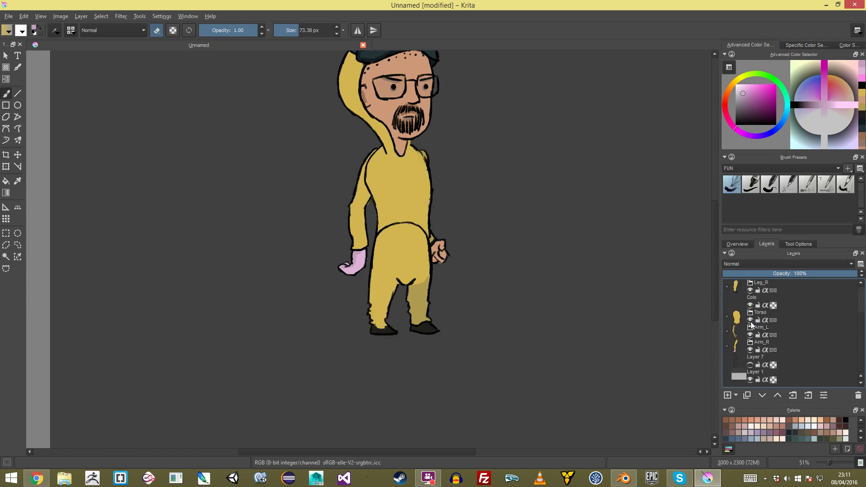
Reorder the Hips group so it sits directly below Torso and above Arm_L, outside any other group
{"action": "scroll", "coordinate": [772, 318], "scroll_direction": "up", "scroll_amount": 1}
{"action": "left_click_drag", "start_coordinate": [795, 298], "coordinate": [798, 370]}
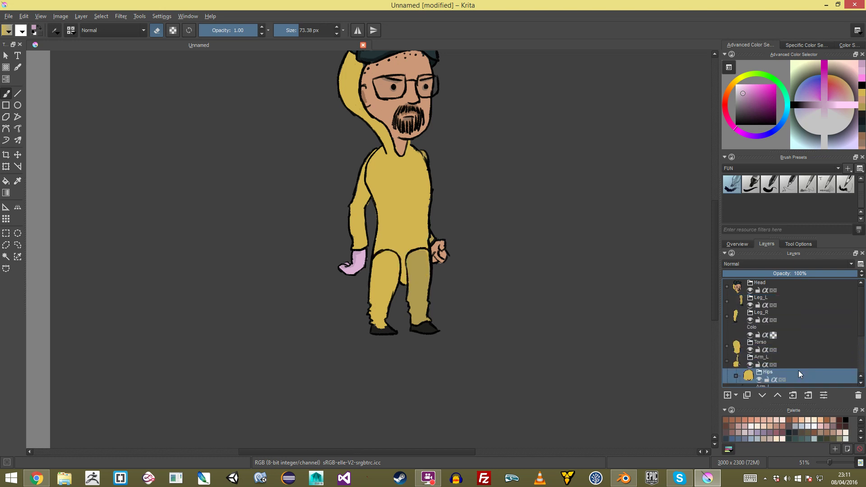
{"action": "scroll", "coordinate": [807, 361], "scroll_direction": "down", "scroll_amount": 1}
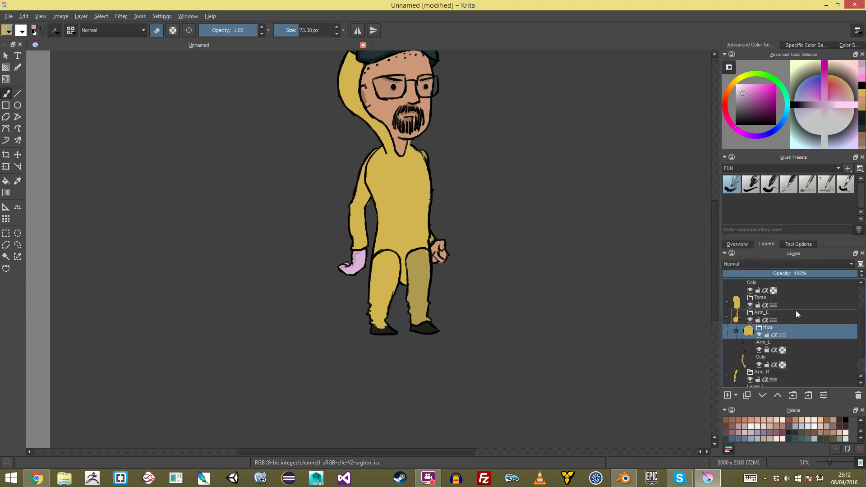
{"action": "left_click", "coordinate": [776, 399]}
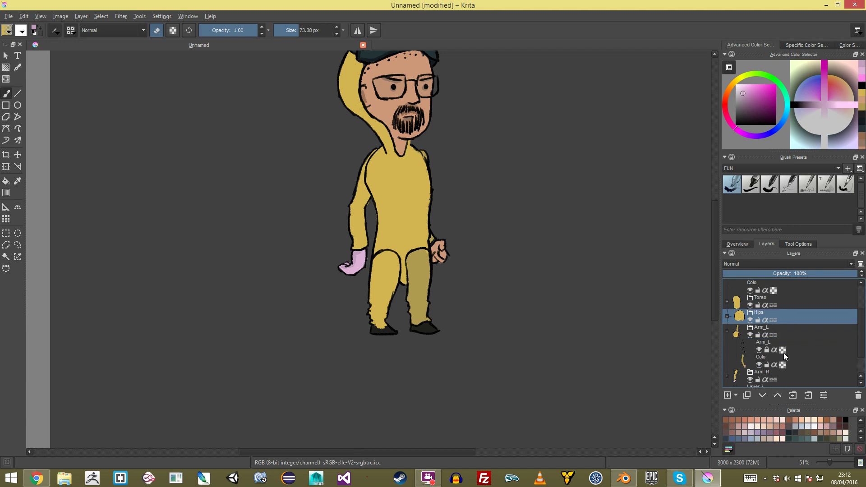
Lower the Leg_L group in the layer stack until it sits directly below Hips
{"action": "scroll", "coordinate": [789, 354], "scroll_direction": "up", "scroll_amount": 1}
{"action": "left_click", "coordinate": [805, 318]}
{"action": "left_click", "coordinate": [805, 305], "text": "ctrl"}
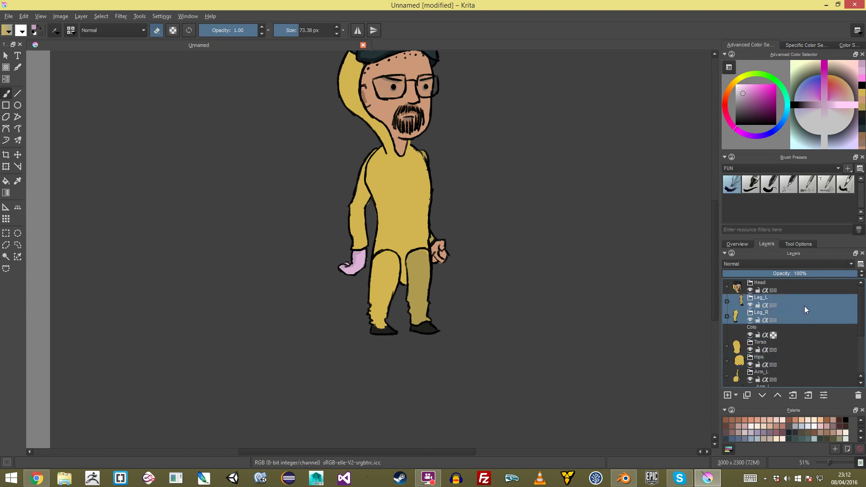
{"action": "left_click", "coordinate": [767, 393]}
{"action": "left_click", "coordinate": [767, 393]}
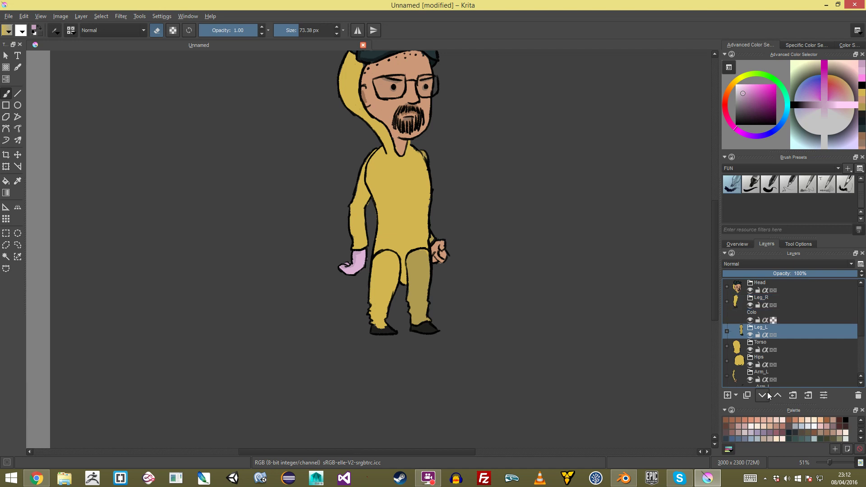
{"action": "left_click", "coordinate": [767, 393]}
{"action": "left_click", "coordinate": [767, 393]}
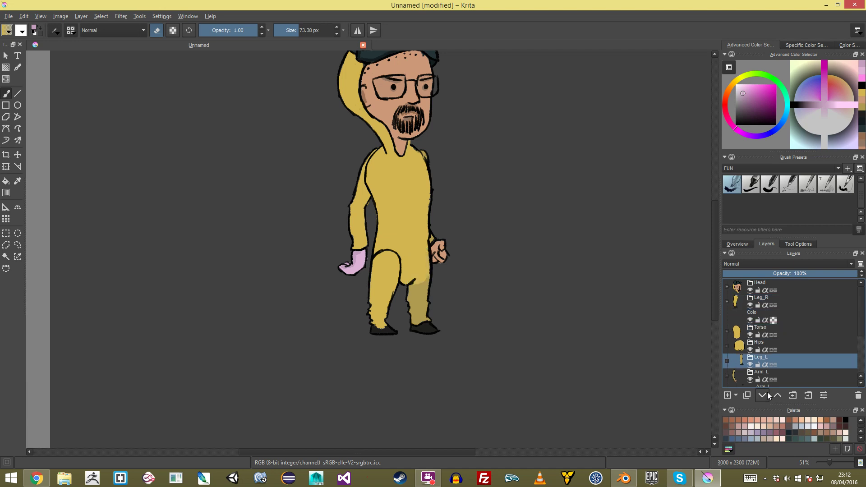
Lower the Leg_R group in the layer stack until it sits between Hips and Leg_L
{"action": "left_click", "coordinate": [782, 299]}
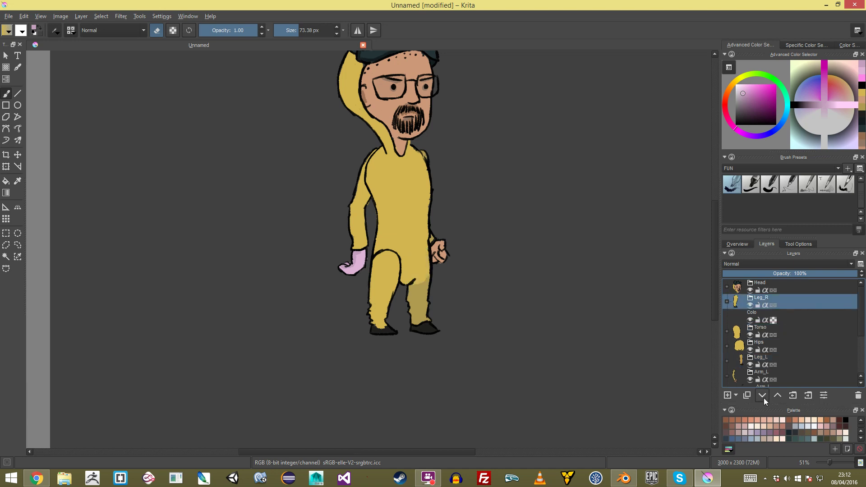
{"action": "left_click", "coordinate": [763, 397]}
{"action": "left_click", "coordinate": [763, 397]}
{"action": "left_click", "coordinate": [763, 397]}
{"action": "scroll", "coordinate": [469, 257], "scroll_direction": "down", "scroll_amount": 2}
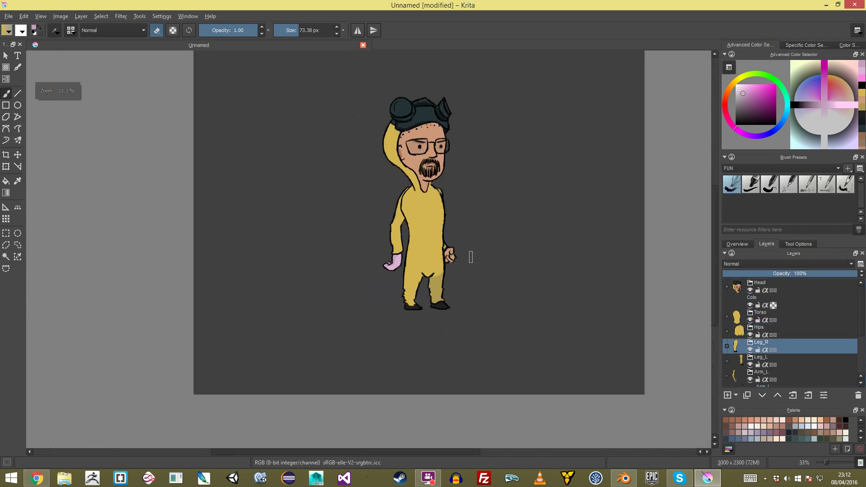
{"action": "scroll", "coordinate": [547, 245], "scroll_direction": "up", "scroll_amount": 1}
{"action": "scroll", "coordinate": [547, 245], "scroll_direction": "down", "scroll_amount": 2}
{"action": "middle_click_drag", "start_coordinate": [534, 232], "coordinate": [533, 277]}
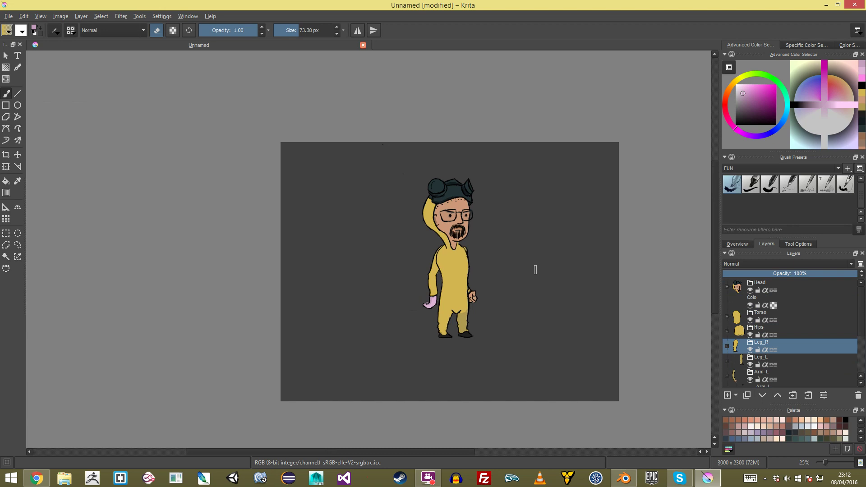
Collapse the Arm_L group and raise the Arm_R group to the top of the layer stack, above Head
{"action": "left_click", "coordinate": [810, 380]}
{"action": "scroll", "coordinate": [810, 380], "scroll_direction": "down", "scroll_amount": 2}
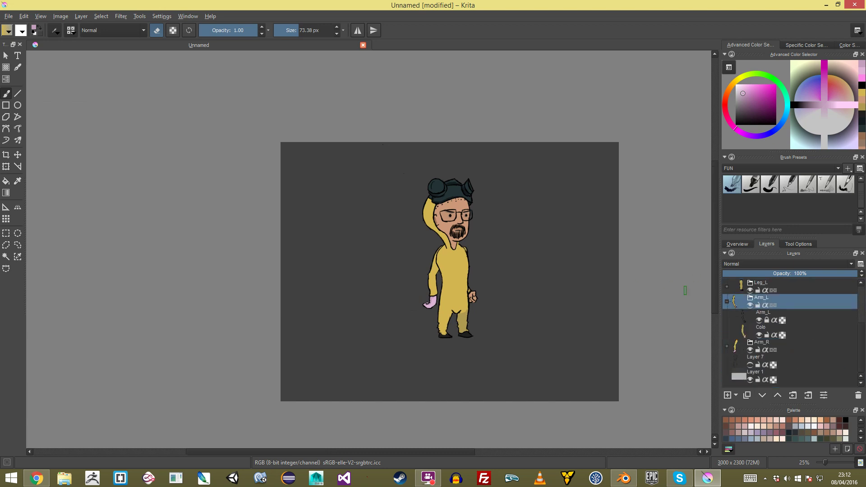
{"action": "left_click", "coordinate": [726, 301]}
{"action": "left_click", "coordinate": [818, 350]}
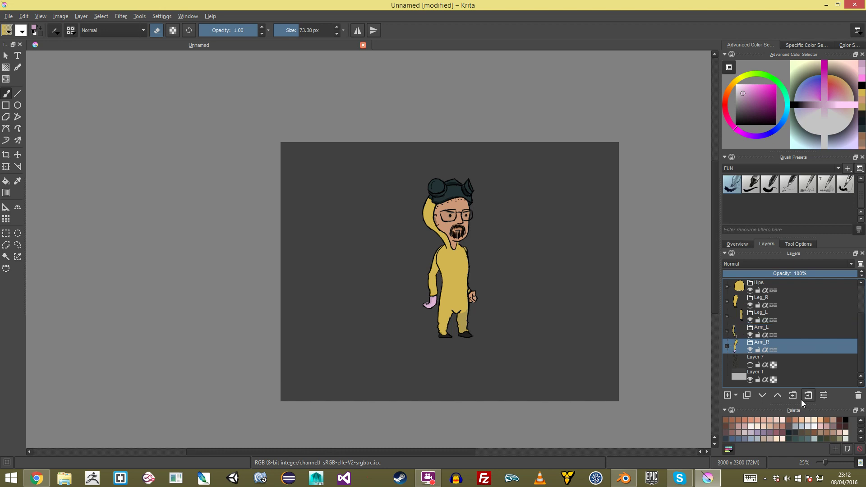
{"action": "left_click", "coordinate": [778, 395]}
{"action": "left_click", "coordinate": [778, 395]}
{"action": "left_click", "coordinate": [778, 395]}
{"action": "left_click", "coordinate": [778, 395]}
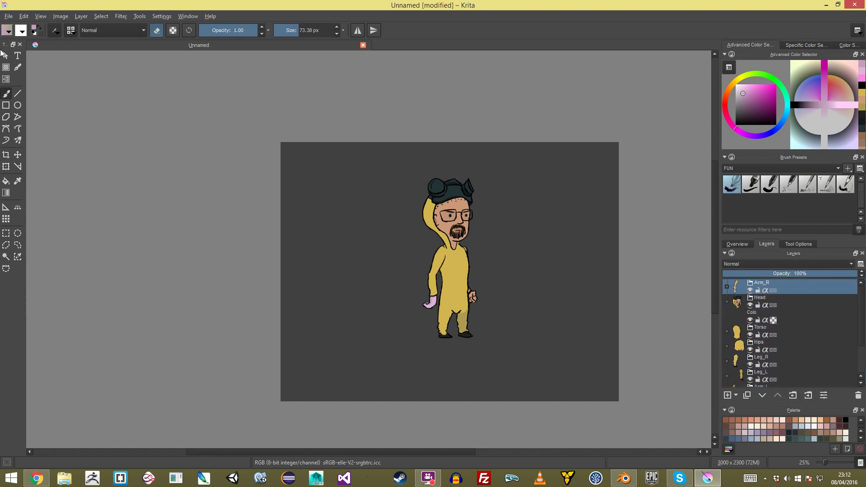
Nudge the Arm_R group slightly down and toward the torso with the Transform tool
{"action": "left_click", "coordinate": [6, 55]}
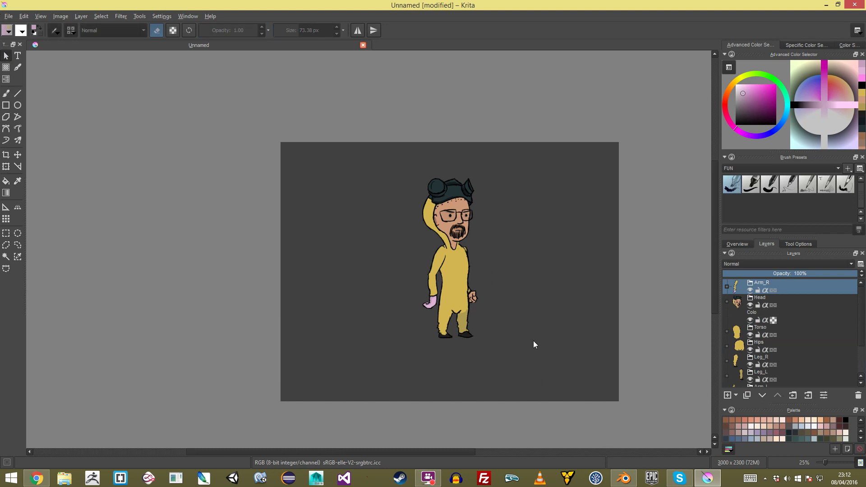
{"action": "scroll", "coordinate": [440, 175], "scroll_direction": "up", "scroll_amount": 1}
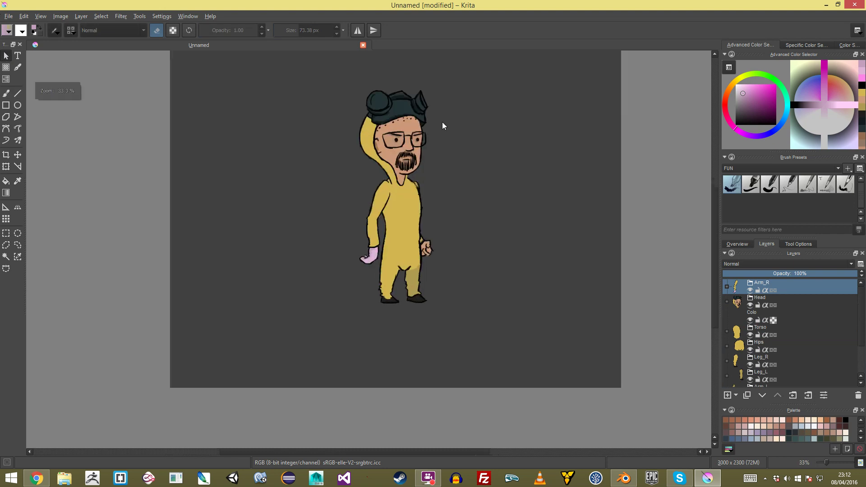
{"action": "middle_click_drag", "start_coordinate": [450, 128], "coordinate": [481, 166]}
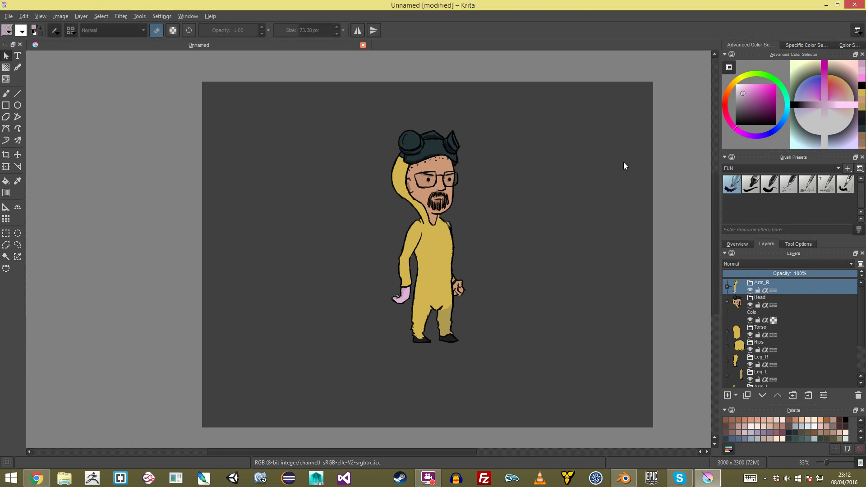
{"action": "middle_click_drag", "start_coordinate": [452, 262], "coordinate": [456, 279]}
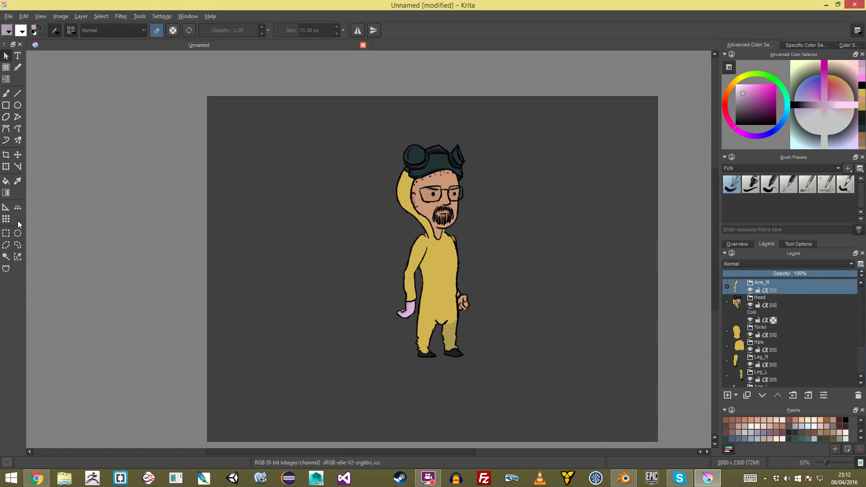
{"action": "left_click", "coordinate": [6, 167]}
{"action": "left_click_drag", "start_coordinate": [406, 262], "coordinate": [408, 264]}
{"action": "key", "text": "Return"}
Try to shift the Arm_L group slightly inward toward the torso with the Transform tool
{"action": "left_click_drag", "start_coordinate": [861, 328], "coordinate": [864, 357]}
{"action": "left_click", "coordinate": [825, 350]}
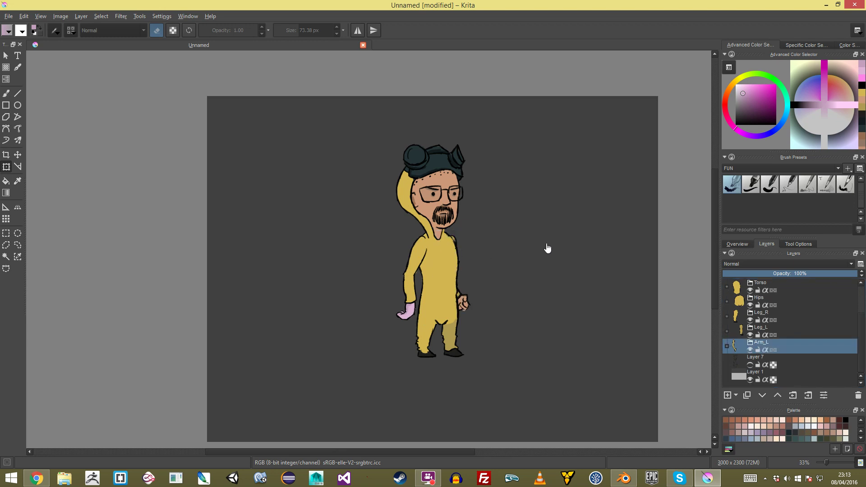
{"action": "left_click_drag", "start_coordinate": [450, 260], "coordinate": [446, 260]}
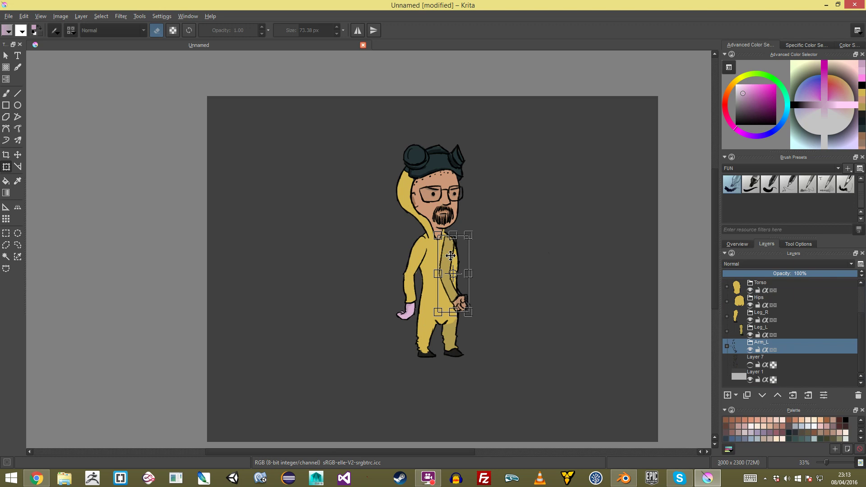
{"action": "key", "text": "Return"}
Try to transform the Arm_L group well away from the body, inspect its line layer, and undo the displacement
{"action": "scroll", "coordinate": [498, 249], "scroll_direction": "up", "scroll_amount": 4}
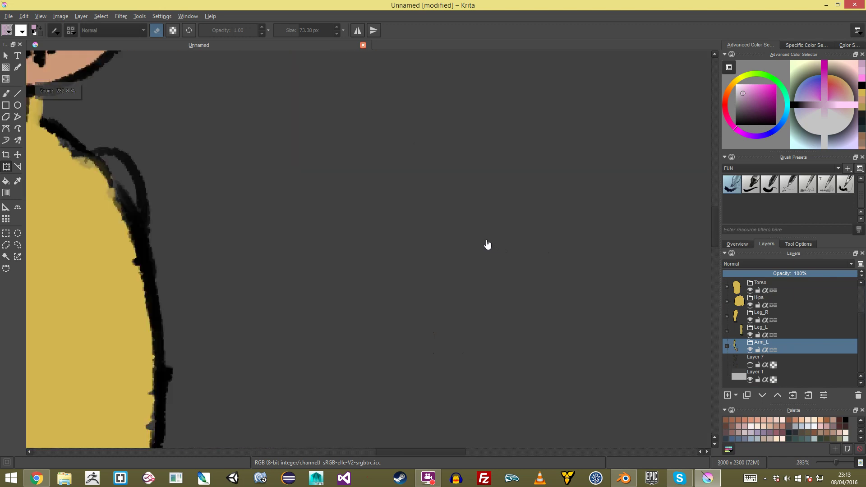
{"action": "scroll", "coordinate": [437, 229], "scroll_direction": "down", "scroll_amount": 2}
{"action": "scroll", "coordinate": [351, 251], "scroll_direction": "up", "scroll_amount": 1}
{"action": "left_click", "coordinate": [322, 265]}
{"action": "left_click_drag", "start_coordinate": [322, 265], "coordinate": [504, 268]}
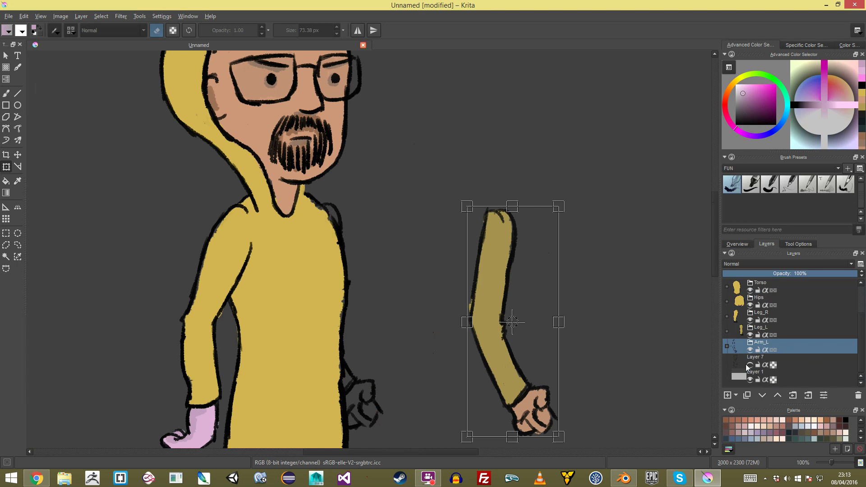
{"action": "left_click", "coordinate": [769, 336]}
{"action": "left_click", "coordinate": [726, 346]}
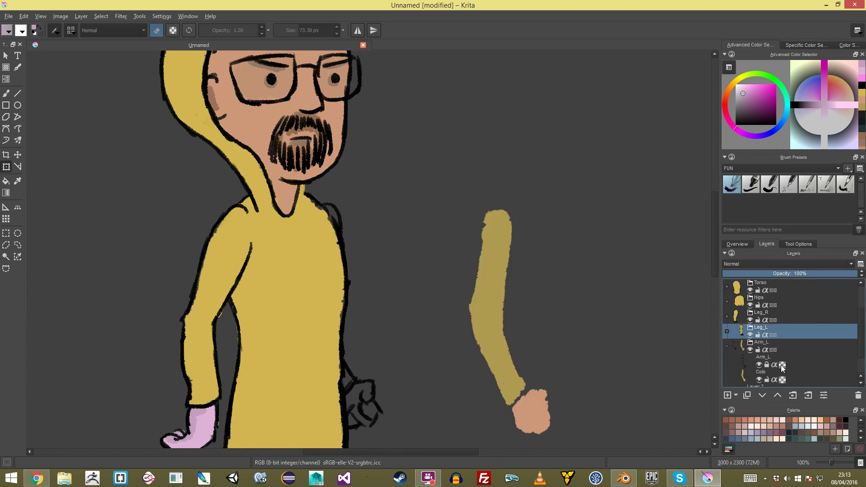
{"action": "left_click", "coordinate": [796, 367]}
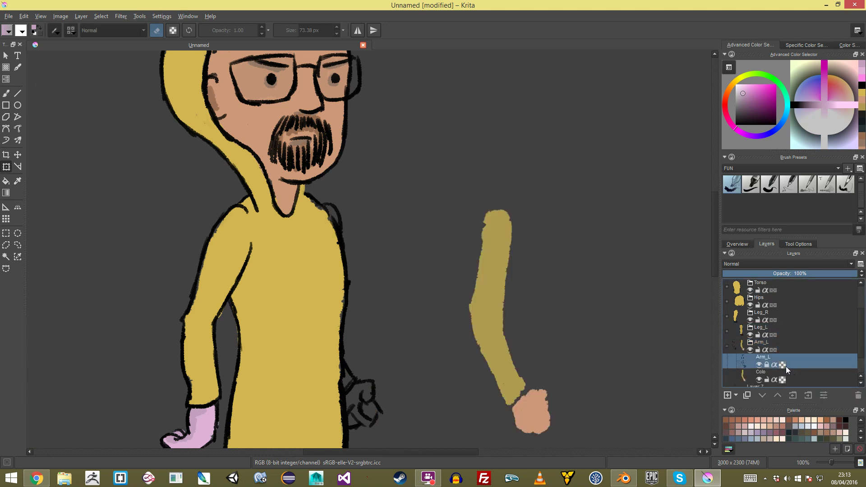
{"action": "key", "text": "ctrl+z"}
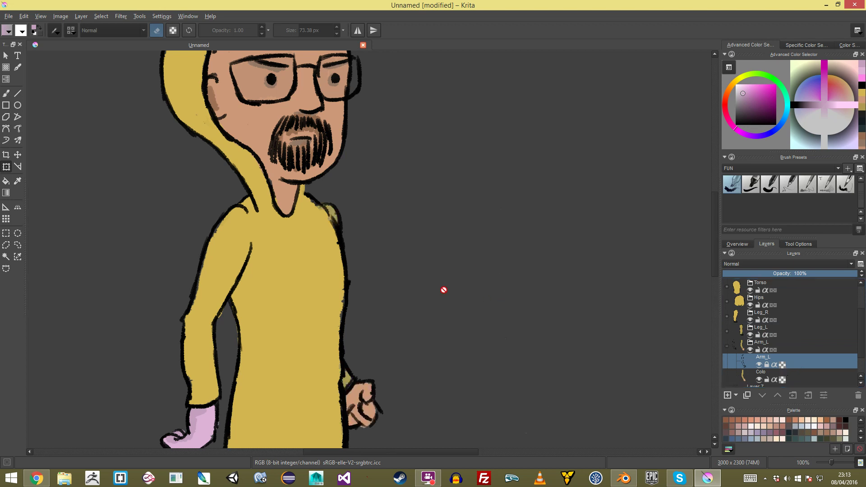
Try again to transform the whole Arm_L group a short distance out beside the body, then undo it
{"action": "left_click", "coordinate": [775, 345]}
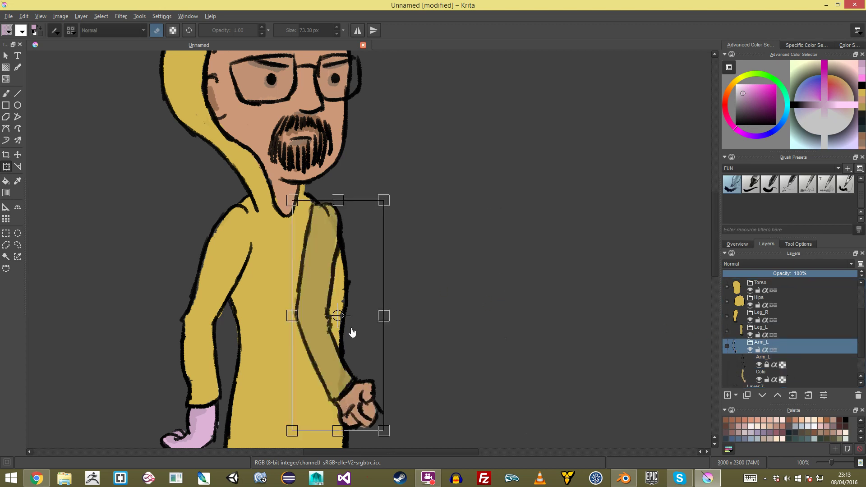
{"action": "left_click_drag", "start_coordinate": [342, 337], "coordinate": [431, 351]}
{"action": "key", "text": "Return"}
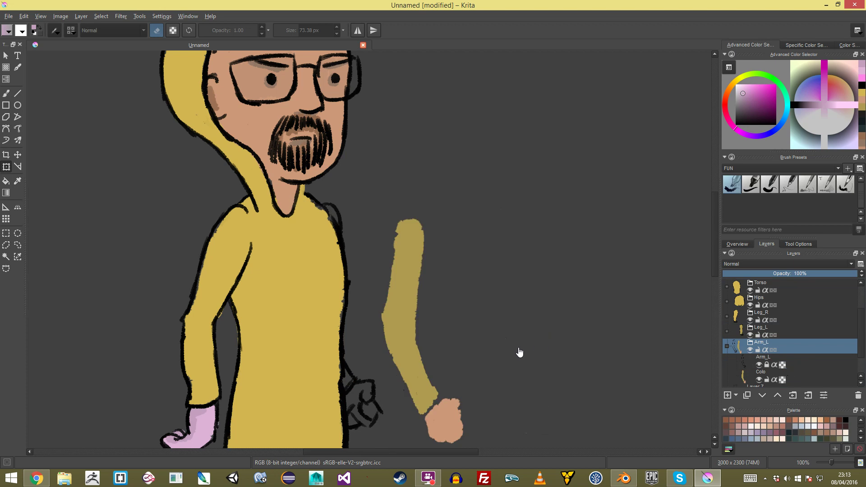
{"action": "key", "text": "ctrl+z"}
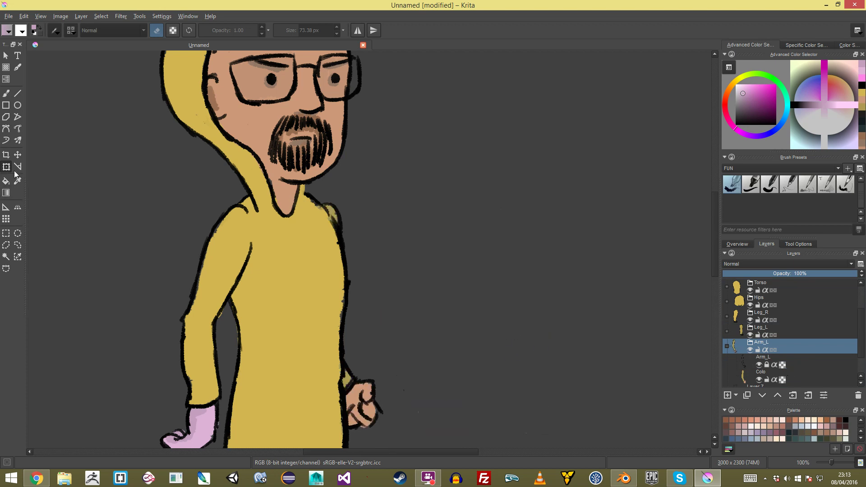
Shift the Arm_L group slightly inward and up with the Move tool so the shoulder tucks behind the torso
{"action": "left_click", "coordinate": [18, 154]}
{"action": "mouse_move", "coordinate": [349, 307]}
{"action": "left_mouse_down"}
{"action": "mouse_move", "coordinate": [421, 310]}
{"action": "mouse_move", "coordinate": [342, 304]}
{"action": "left_mouse_up"}
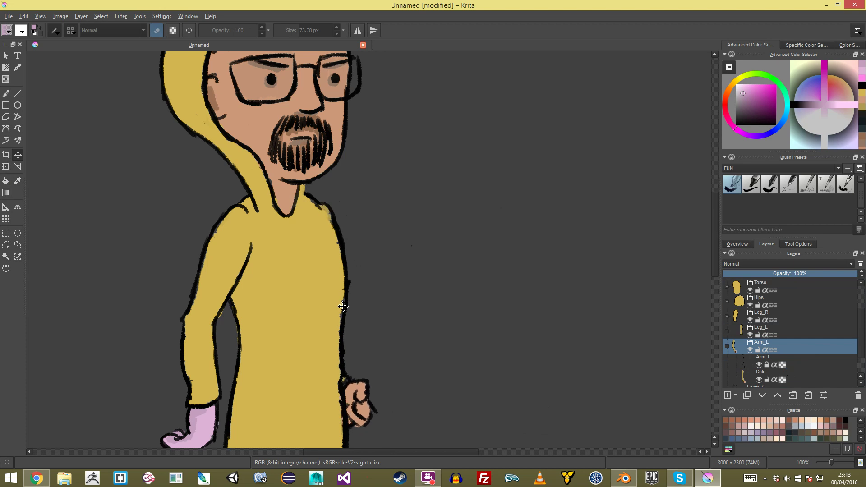
{"action": "scroll", "coordinate": [362, 305], "scroll_direction": "down", "scroll_amount": 4}
{"action": "scroll", "coordinate": [369, 303], "scroll_direction": "up", "scroll_amount": 2}
{"action": "middle_click_drag", "start_coordinate": [408, 299], "coordinate": [467, 281]}
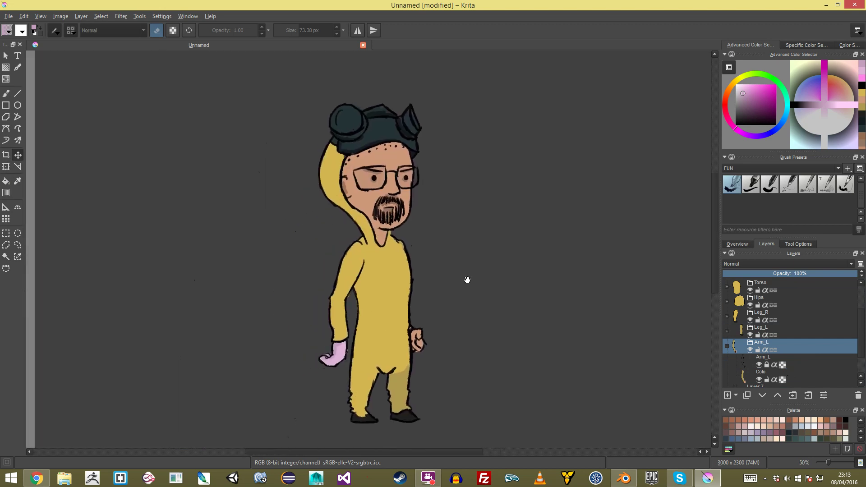
{"action": "scroll", "coordinate": [489, 292], "scroll_direction": "down", "scroll_amount": 1}
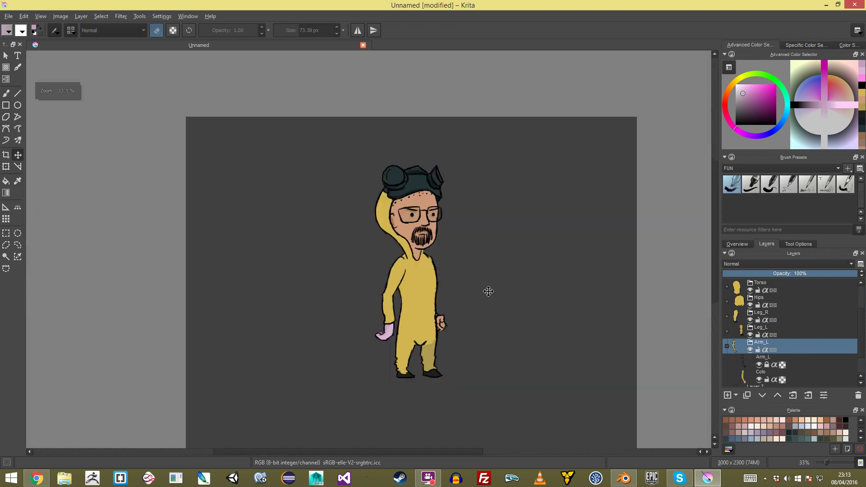
Collapse the Arm_L group in the layer stack and check the assembled figure on the canvas
{"action": "scroll", "coordinate": [486, 344], "scroll_direction": "up", "scroll_amount": 1}
{"action": "middle_click_drag", "start_coordinate": [473, 317], "coordinate": [505, 329]}
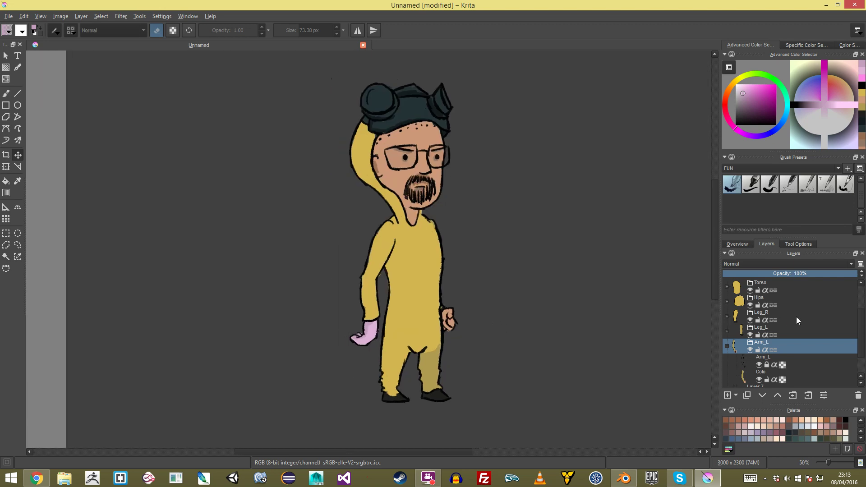
{"action": "scroll", "coordinate": [781, 318], "scroll_direction": "down", "scroll_amount": 1}
{"action": "left_click", "coordinate": [727, 317]}
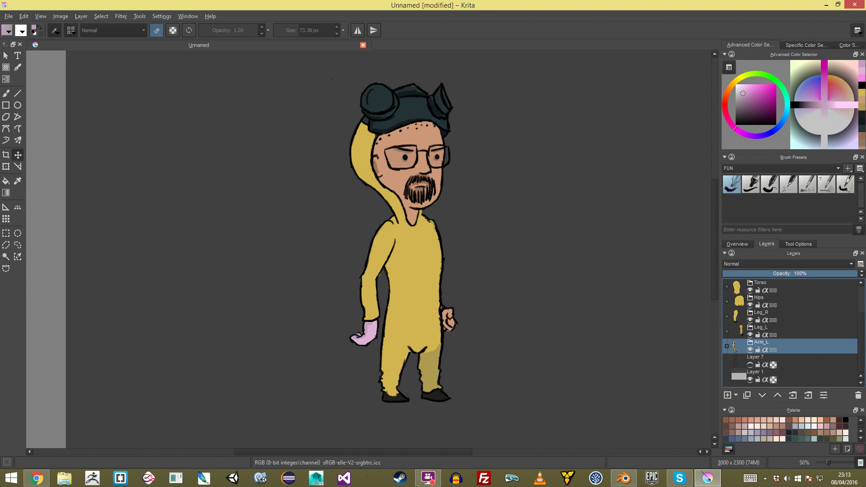
{"action": "scroll", "coordinate": [488, 187], "scroll_direction": "down", "scroll_amount": 3}
{"action": "scroll", "coordinate": [501, 177], "scroll_direction": "up", "scroll_amount": 2}
{"action": "middle_click_drag", "start_coordinate": [497, 175], "coordinate": [496, 177]}
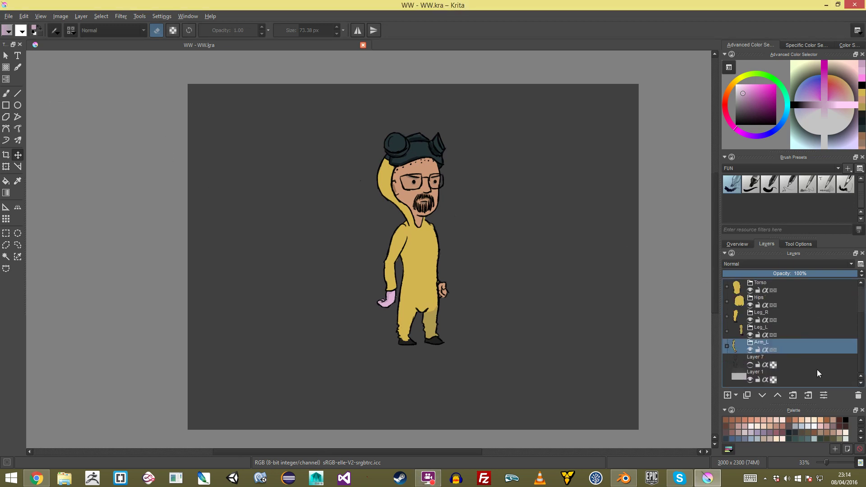
Delete the background layer Layer 1 so the figure stands on a transparent canvas
{"action": "left_click", "coordinate": [817, 368]}
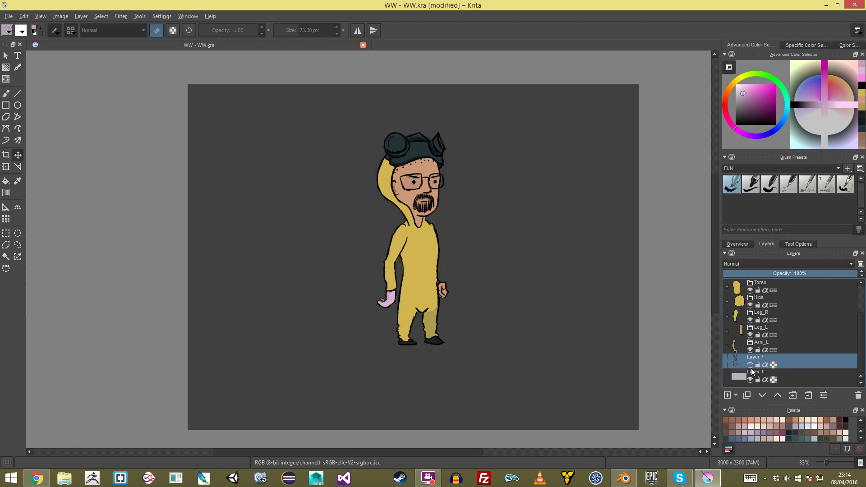
{"action": "left_click", "coordinate": [808, 383]}
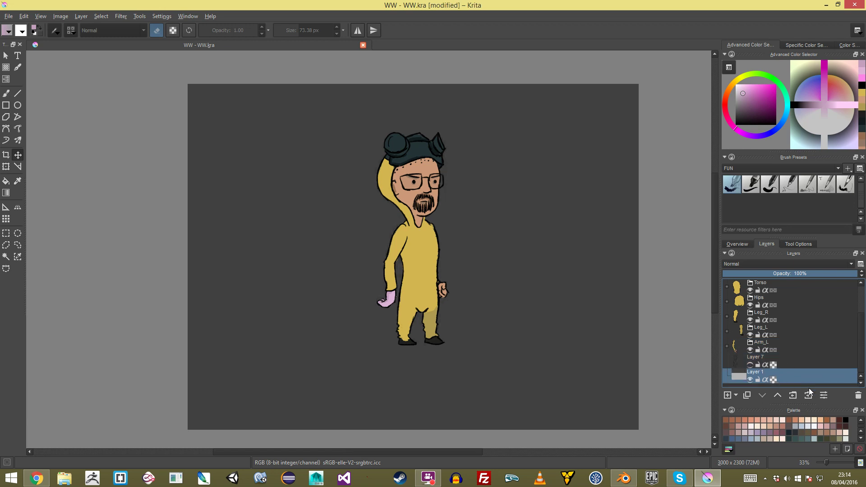
{"action": "left_click", "coordinate": [856, 395]}
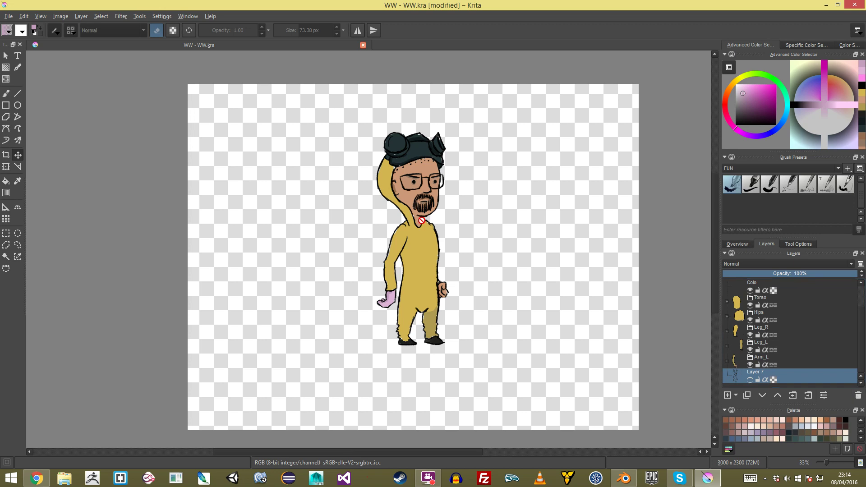
{"action": "scroll", "coordinate": [446, 206], "scroll_direction": "down", "scroll_amount": 5, "text": "ctrl"}
{"action": "scroll", "coordinate": [446, 205], "scroll_direction": "up", "scroll_amount": 5, "text": "ctrl"}
{"action": "scroll", "coordinate": [446, 206], "scroll_direction": "down", "scroll_amount": 1, "text": "ctrl"}
{"action": "scroll", "coordinate": [446, 205], "scroll_direction": "up", "scroll_amount": 1, "text": "ctrl"}
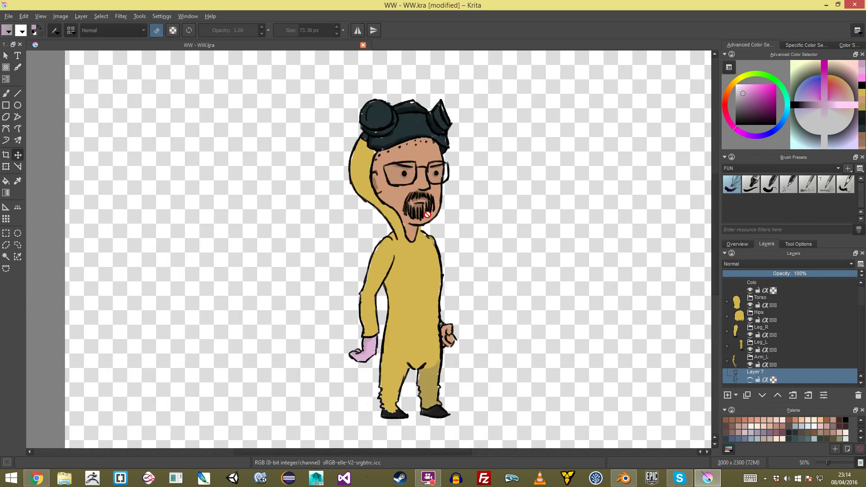
{"action": "middle_click_drag", "start_coordinate": [475, 249], "coordinate": [491, 230]}
Hide Arm_R, Head, Colo, Torso, Hips, Leg_R and Leg_L, leaving only the Arm_L group visible
{"action": "scroll", "coordinate": [819, 317], "scroll_direction": "up", "scroll_amount": 2}
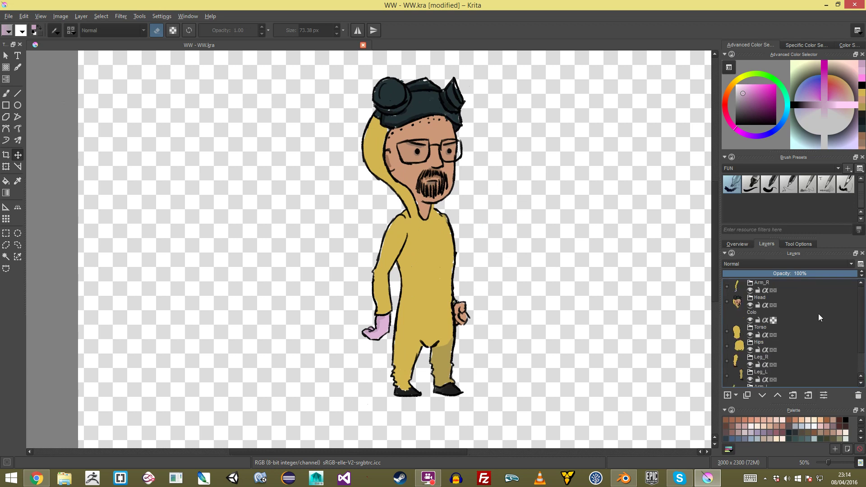
{"action": "left_click", "coordinate": [750, 290]}
{"action": "left_click", "coordinate": [750, 305]}
{"action": "left_click", "coordinate": [750, 320]}
{"action": "left_click", "coordinate": [750, 335]}
{"action": "left_click", "coordinate": [751, 346]}
{"action": "left_click", "coordinate": [750, 349]}
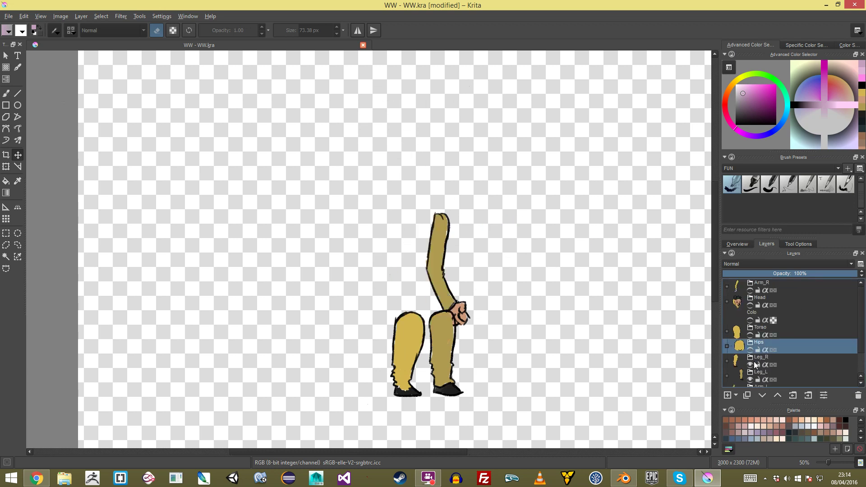
{"action": "left_click", "coordinate": [753, 361]}
{"action": "left_click", "coordinate": [750, 335]}
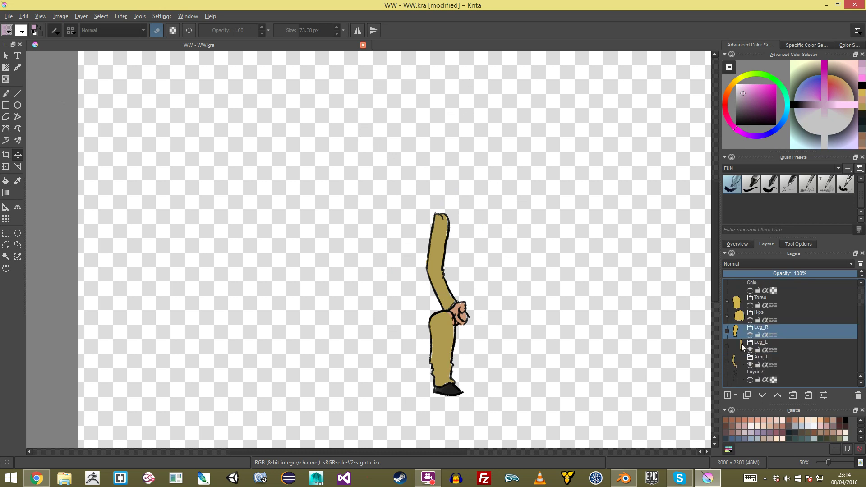
{"action": "left_click", "coordinate": [751, 350]}
{"action": "left_click", "coordinate": [751, 364]}
{"action": "left_click", "coordinate": [751, 364]}
Crop the canvas tightly around the isolated Arm_L artwork, to about 223 × 531 px
{"action": "scroll", "coordinate": [536, 319], "scroll_direction": "up", "scroll_amount": 2, "text": "ctrl"}
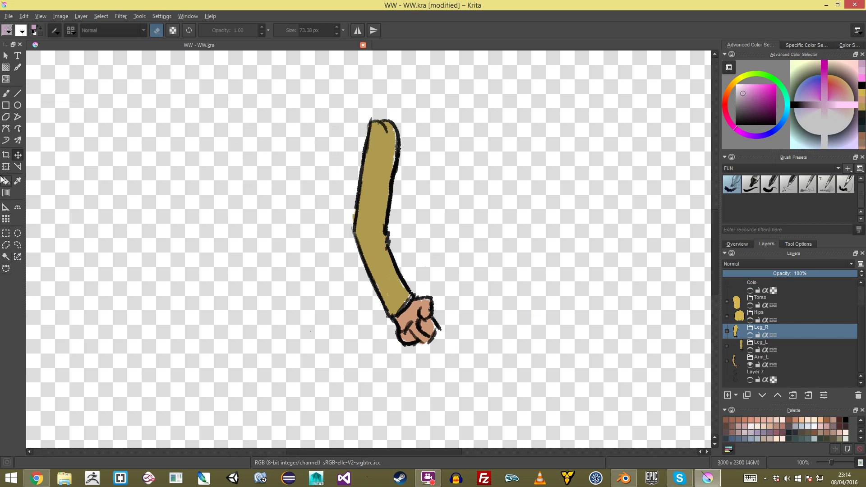
{"action": "left_click", "coordinate": [5, 155]}
{"action": "left_click_drag", "start_coordinate": [349, 111], "coordinate": [450, 350]}
{"action": "key", "text": "Return"}
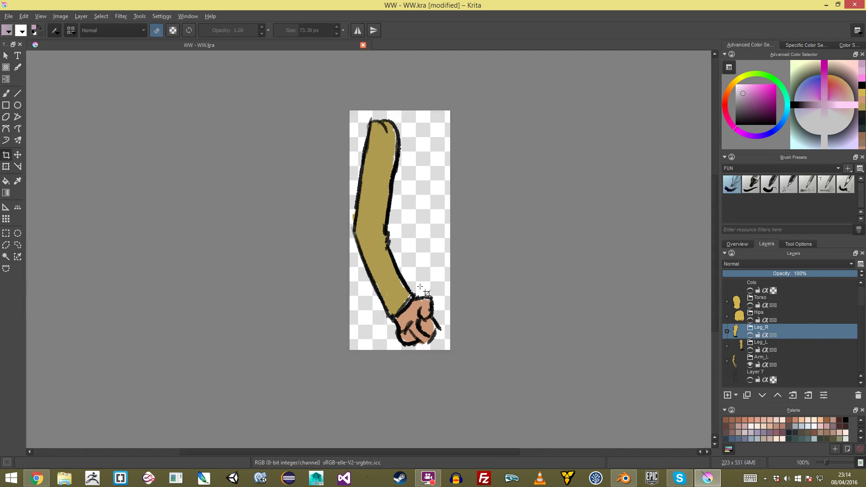
Save the cropped arm as the PNG image WW_Arm_L.png in the CutOut folder, keeping the default export options
{"action": "key", "text": "ctrl+shift+s"}
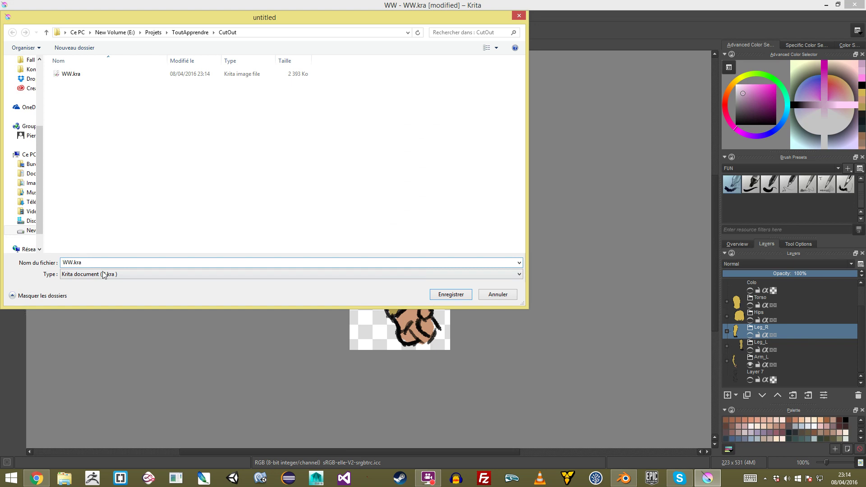
{"action": "left_click", "coordinate": [105, 274]}
{"action": "left_click", "coordinate": [109, 358]}
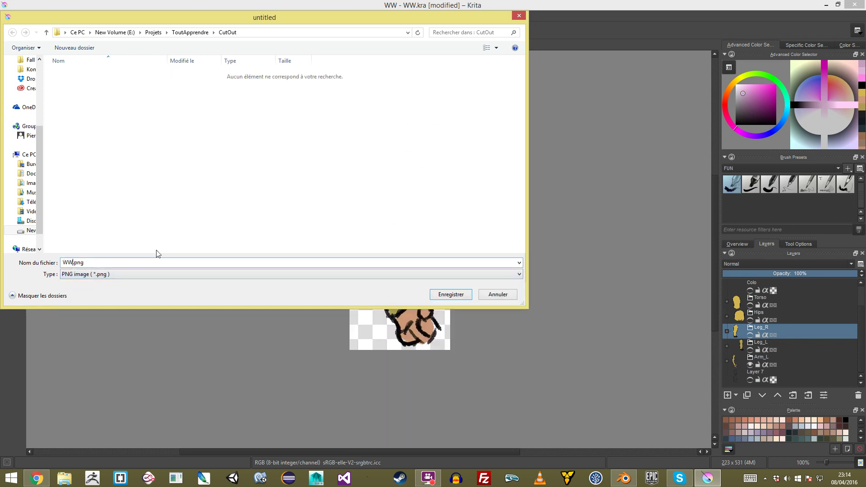
{"action": "type", "text": "_Arm_L"}
{"action": "key", "text": "Return"}
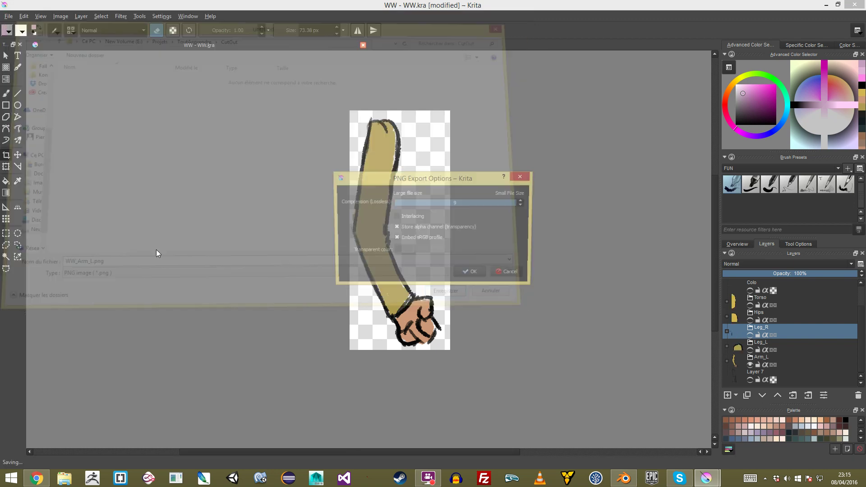
{"action": "left_click", "coordinate": [471, 275]}
Undo the arm crop, hide the Arm_L group and show the Leg_L group instead
{"action": "key", "text": "ctrl+z"}
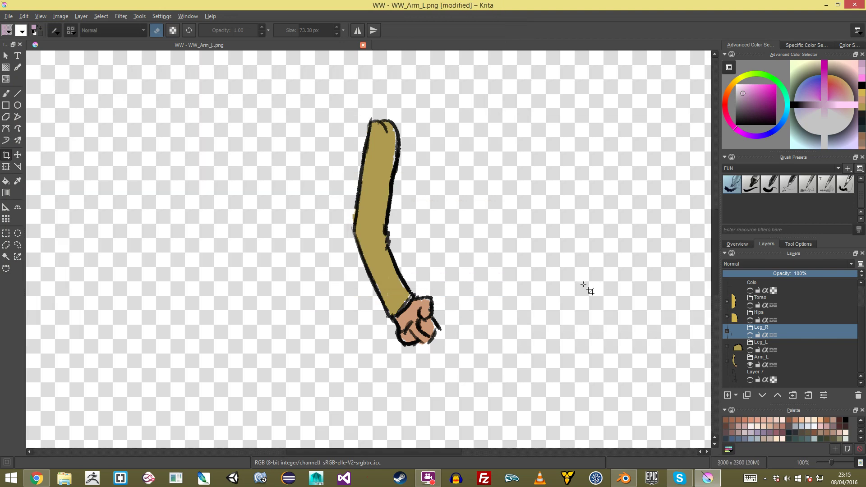
{"action": "left_click", "coordinate": [751, 363]}
{"action": "left_click", "coordinate": [750, 349]}
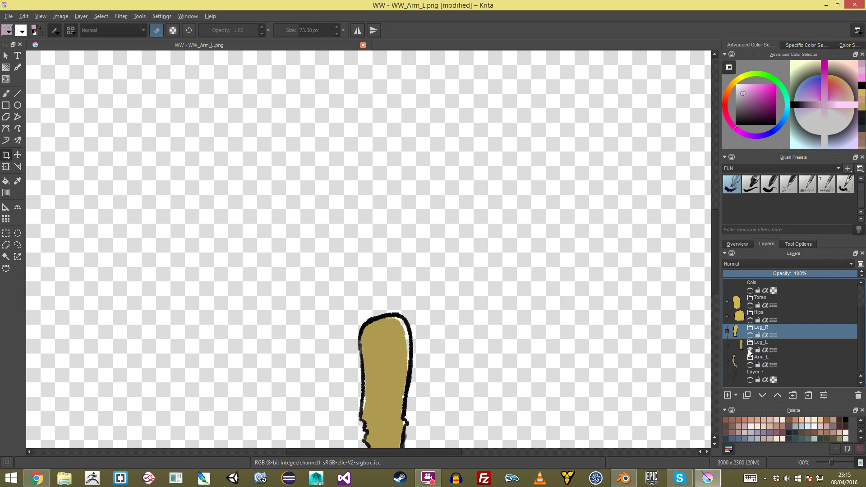
{"action": "left_click_drag", "start_coordinate": [343, 168], "coordinate": [424, 360]}
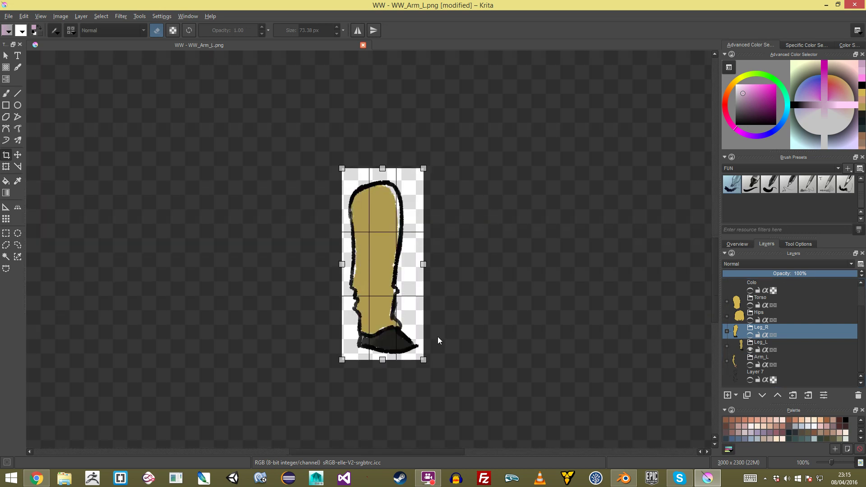
{"action": "double_click", "coordinate": [377, 207]}
{"action": "key", "text": "ctrl+z"}
Crop the canvas tightly around the isolated Leg_L artwork, to about 173 × 401 px
{"action": "left_click_drag", "start_coordinate": [345, 178], "coordinate": [423, 358]}
{"action": "key", "text": "Return"}
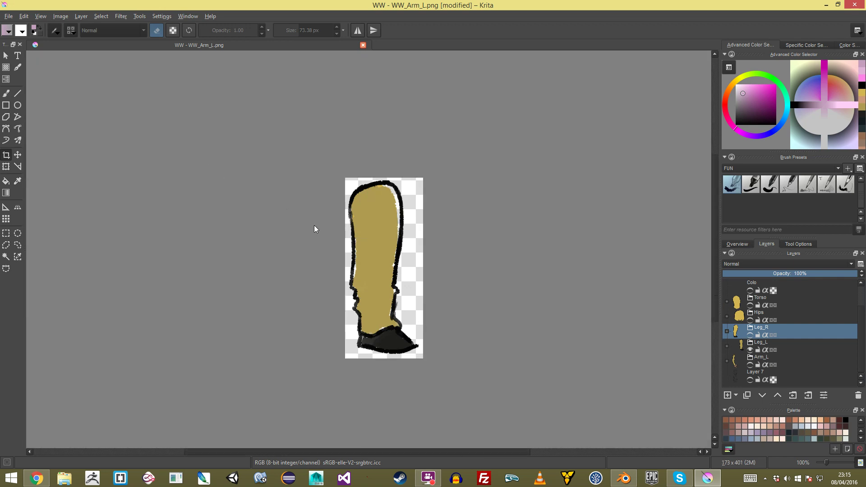
Save the cropped leg as the PNG image WW_Leg_L.png in the CutOut folder with the default export options
{"action": "key", "text": "ctrl+shift+s"}
{"action": "left_click", "coordinate": [96, 274]}
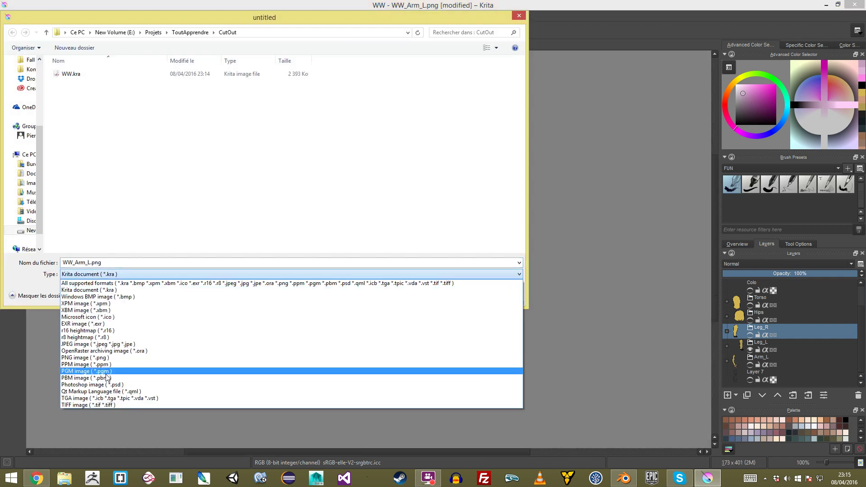
{"action": "left_click", "coordinate": [109, 360]}
{"action": "left_click", "coordinate": [93, 262]}
{"action": "left_click", "coordinate": [93, 261]}
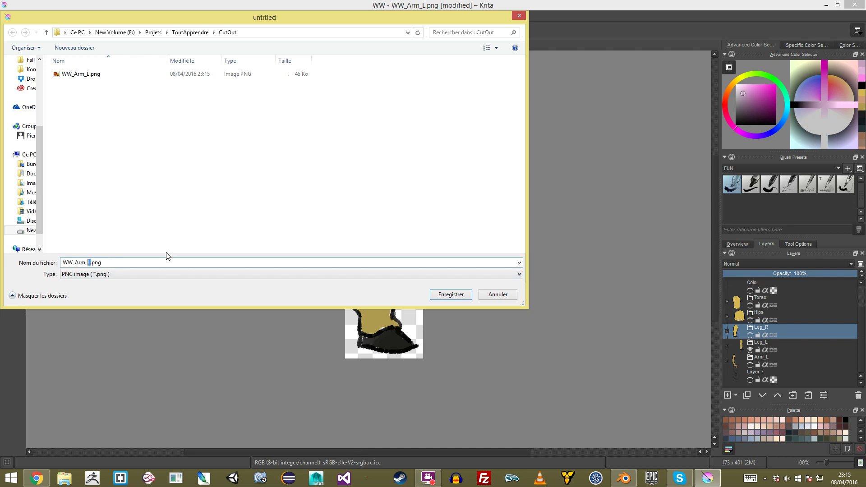
{"action": "type", "text": "Leg_L"}
{"action": "key", "text": "Return"}
{"action": "key", "text": "Return"}
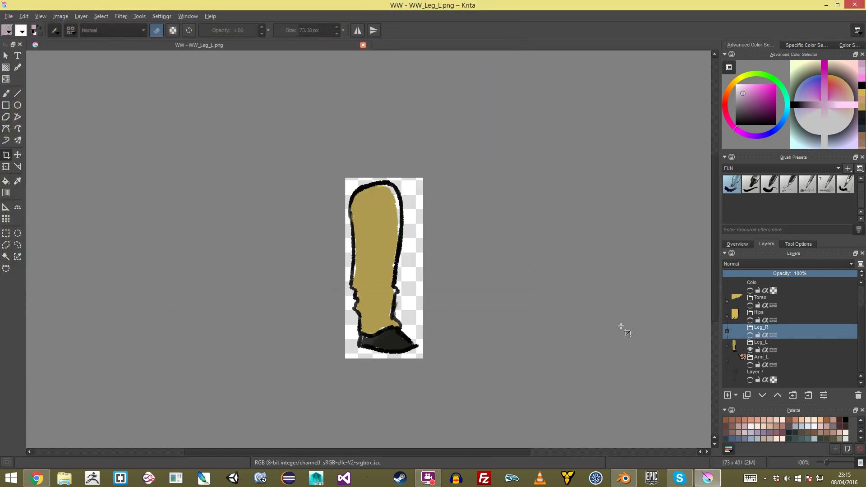
Undo the Leg_L crop and switch layer visibility so that only the Leg_R group is shown
{"action": "key", "text": "ctrl+z"}
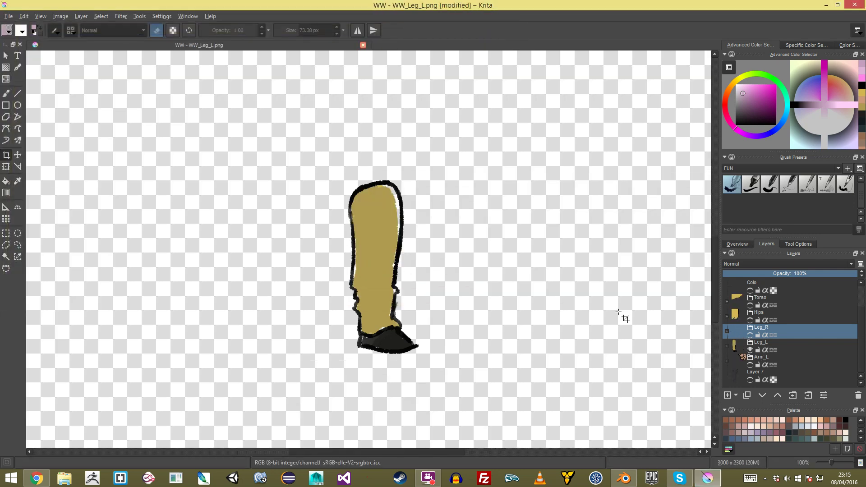
{"action": "left_click", "coordinate": [749, 335]}
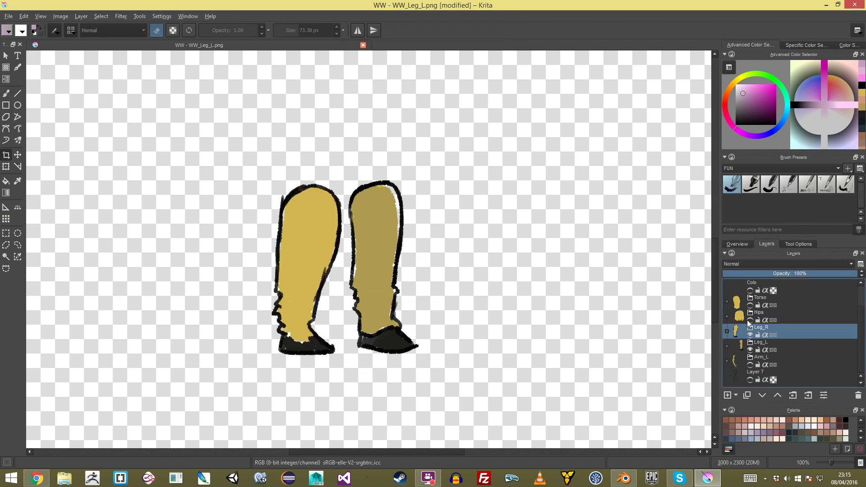
{"action": "left_click", "coordinate": [750, 320]}
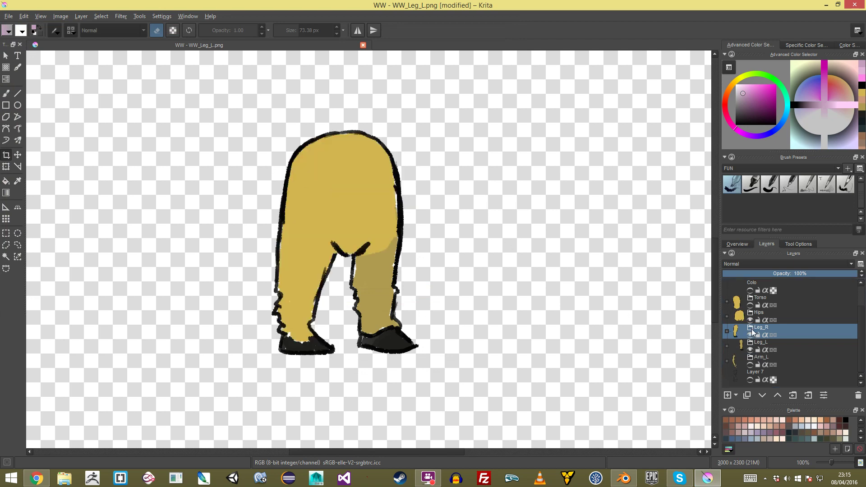
{"action": "left_click", "coordinate": [749, 335]}
{"action": "left_click", "coordinate": [750, 335]}
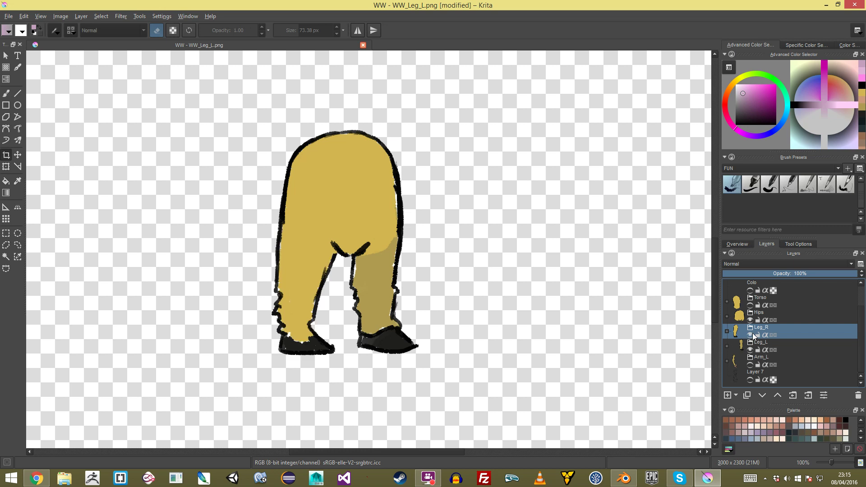
{"action": "left_click", "coordinate": [750, 349]}
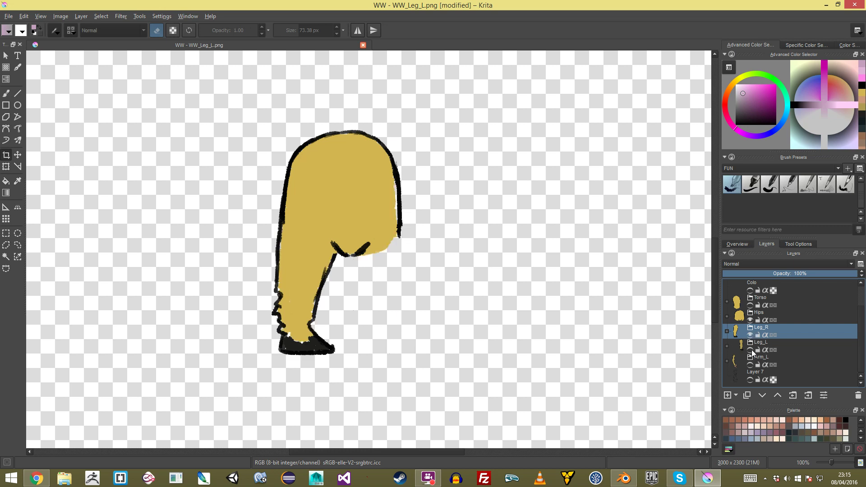
{"action": "left_click", "coordinate": [750, 320]}
Crop the canvas tightly around the isolated Leg_R artwork, to about 184 × 394 px
{"action": "left_click_drag", "start_coordinate": [266, 181], "coordinate": [348, 357]}
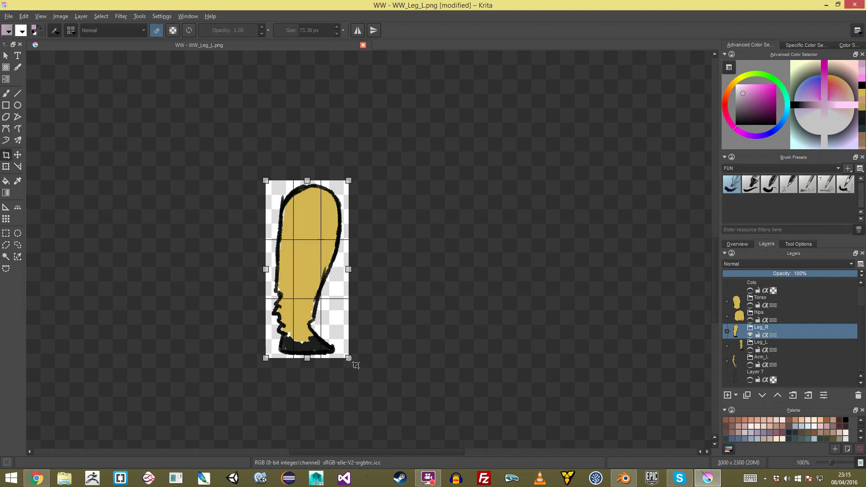
{"action": "left_click", "coordinate": [9, 16]}
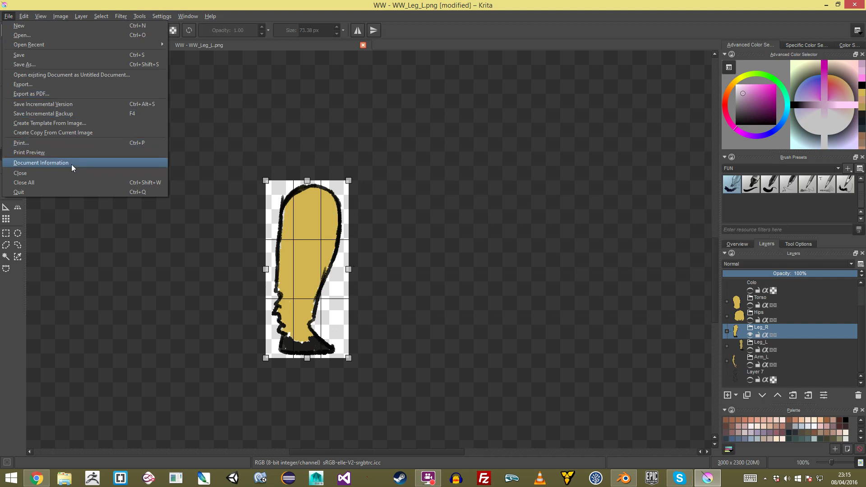
{"action": "left_click", "coordinate": [22, 85]}
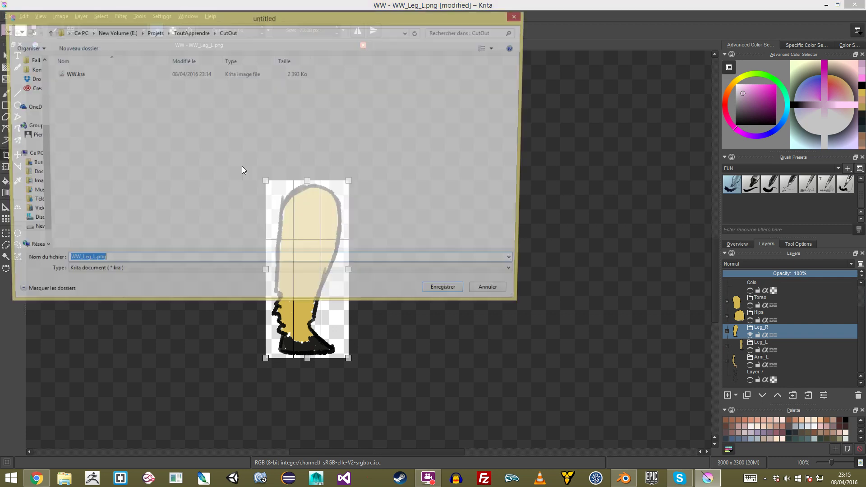
{"action": "left_click", "coordinate": [101, 275]}
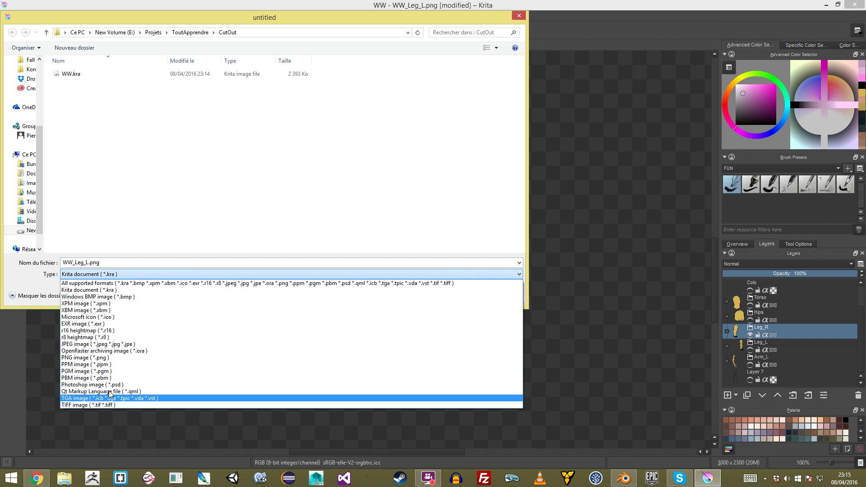
{"action": "left_click", "coordinate": [113, 359]}
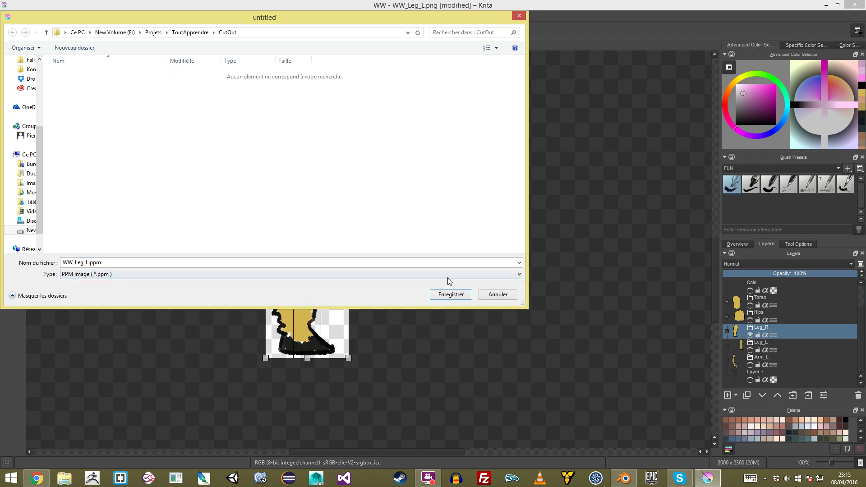
{"action": "left_click", "coordinate": [491, 296]}
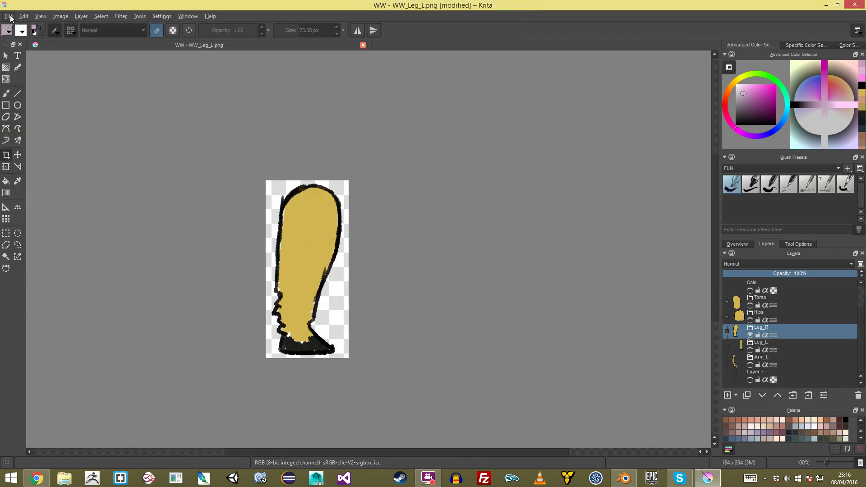
Start saving the cropped leg under a new name as a PNG image, listing the CutOut folder's files as large icons
{"action": "left_click", "coordinate": [9, 16]}
{"action": "left_click", "coordinate": [465, 226]}
{"action": "key", "text": "ctrl+shift+s"}
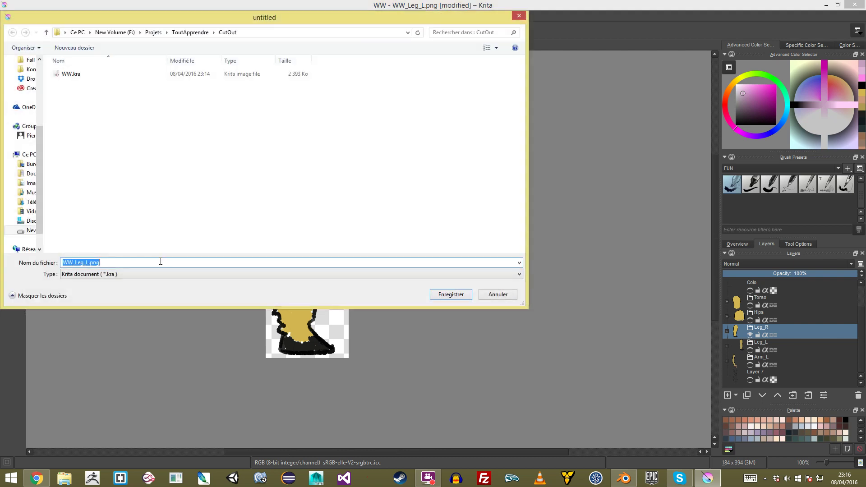
{"action": "left_click", "coordinate": [154, 274]}
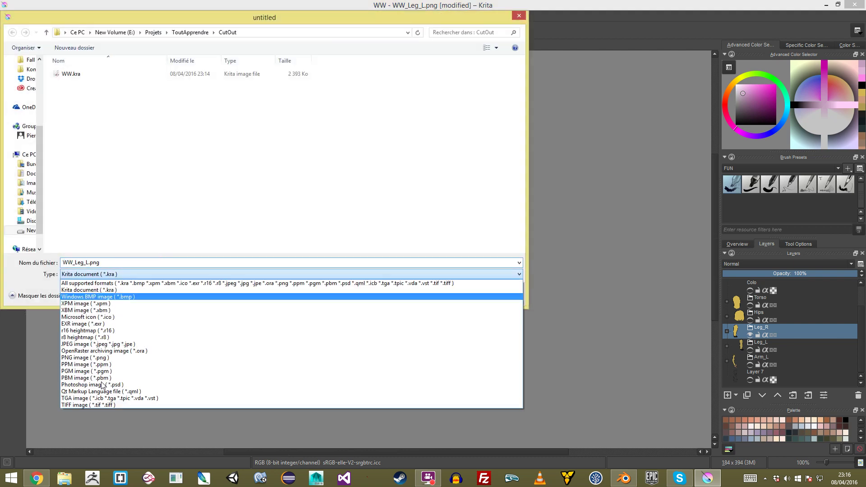
{"action": "left_click", "coordinate": [108, 357]}
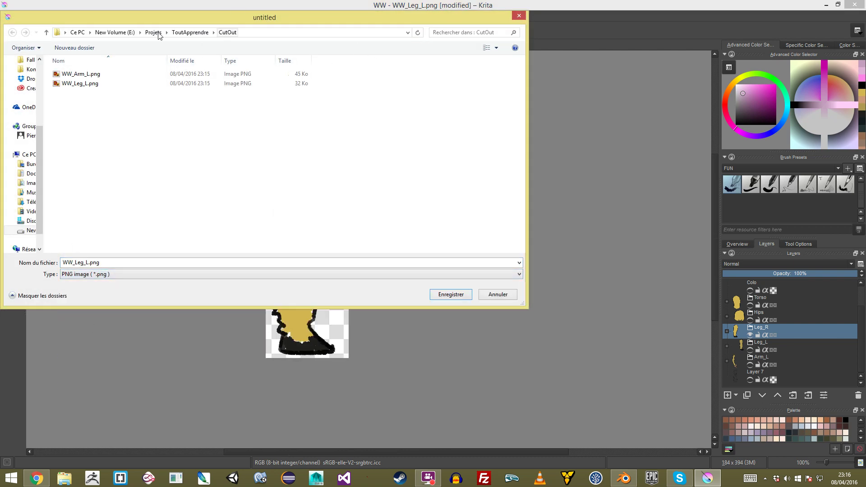
{"action": "left_click", "coordinate": [496, 49]}
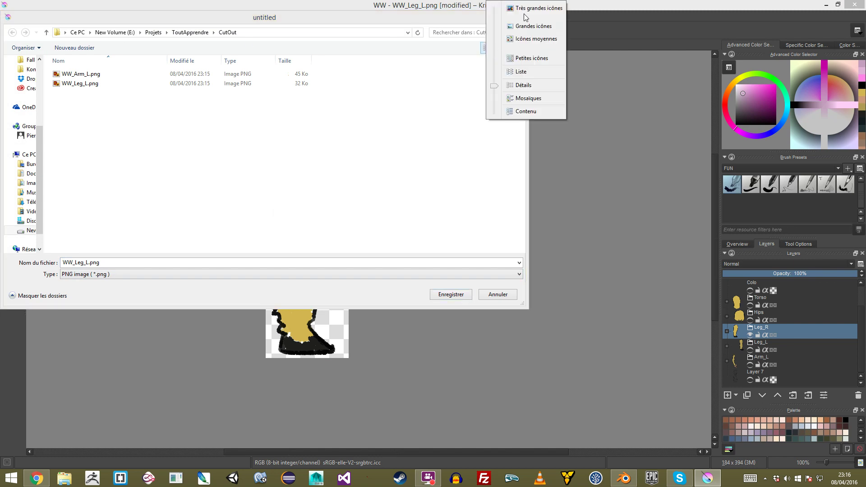
{"action": "left_click", "coordinate": [532, 26]}
Name the file WW_Leg_R.png and save it with the default PNG export options
{"action": "left_click", "coordinate": [71, 266]}
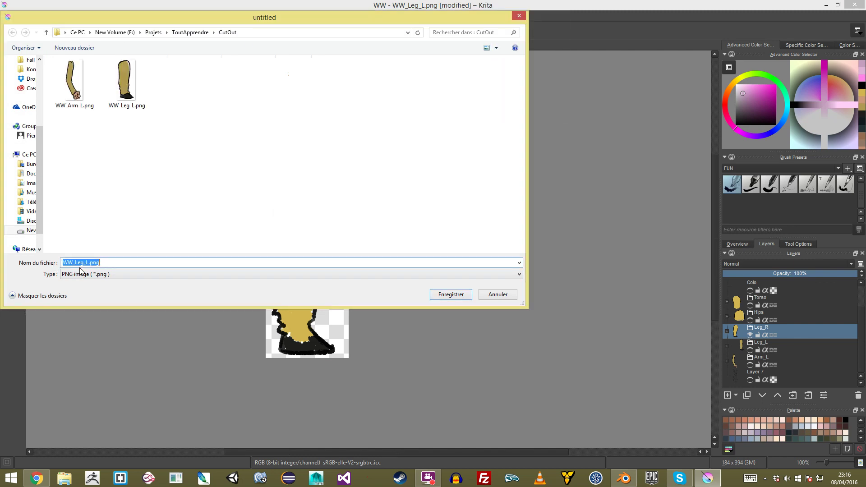
{"action": "left_click", "coordinate": [91, 262]}
{"action": "key", "text": "BackSpace"}
{"action": "type", "text": "R"}
{"action": "key", "text": "Return"}
{"action": "key", "text": "Return"}
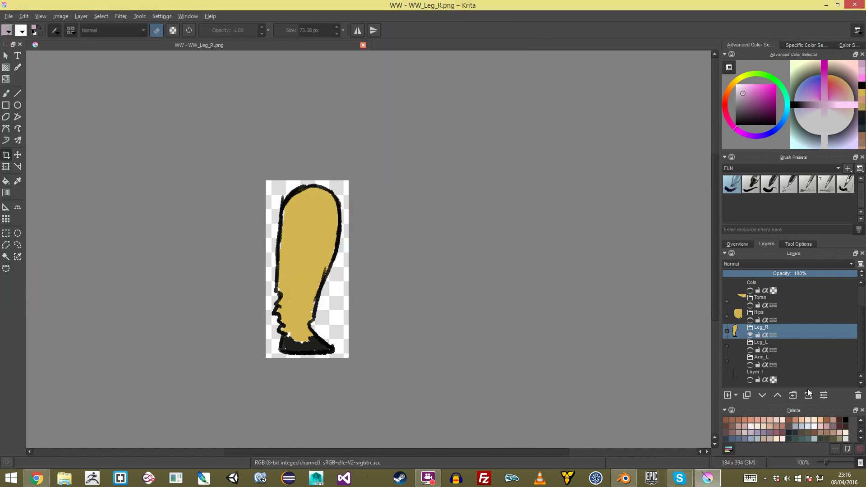
Undo the Leg_R crop and recrop the canvas tightly around only the Hips group, to about 295 × 292 px
{"action": "left_click", "coordinate": [751, 335]}
{"action": "key", "text": "ctrl+z"}
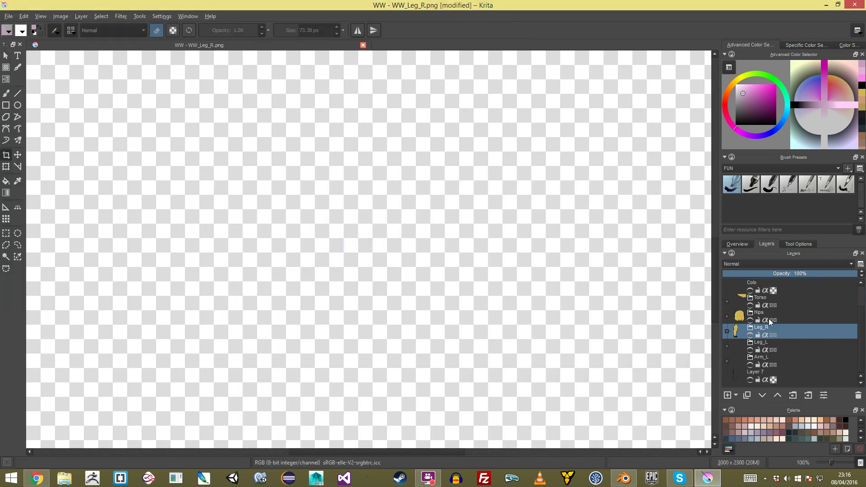
{"action": "left_click", "coordinate": [751, 320]}
{"action": "left_click_drag", "start_coordinate": [278, 127], "coordinate": [418, 266]}
{"action": "key", "text": "Return"}
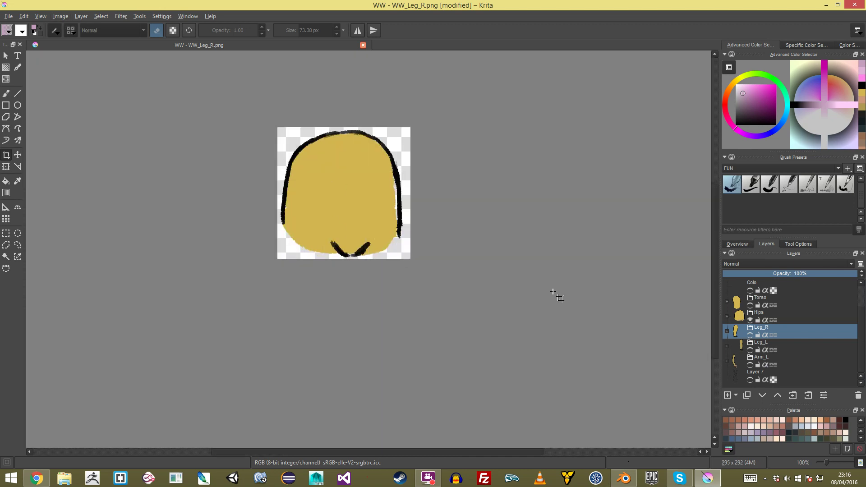
Save the cropped hips as the PNG image WW_Hips.png in the CutOut folder with the default export options
{"action": "key", "text": "ctrl+shift+s"}
{"action": "left_click", "coordinate": [91, 262]}
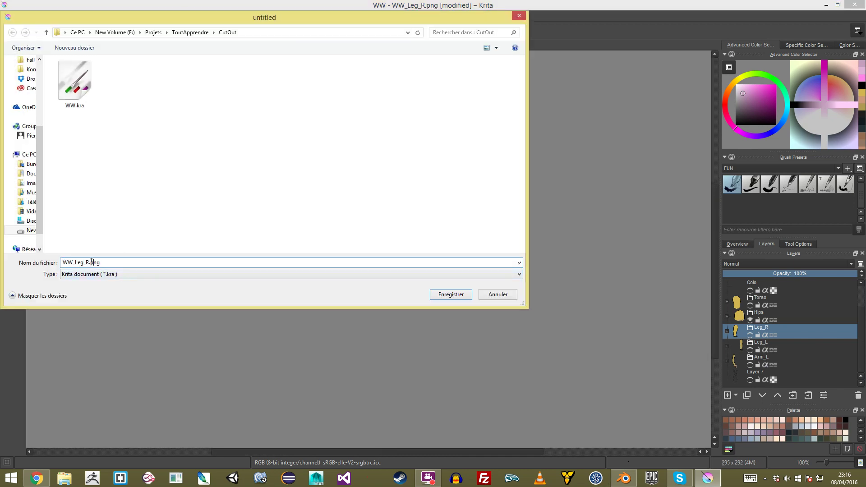
{"action": "left_click", "coordinate": [101, 274]}
{"action": "left_click", "coordinate": [99, 359]}
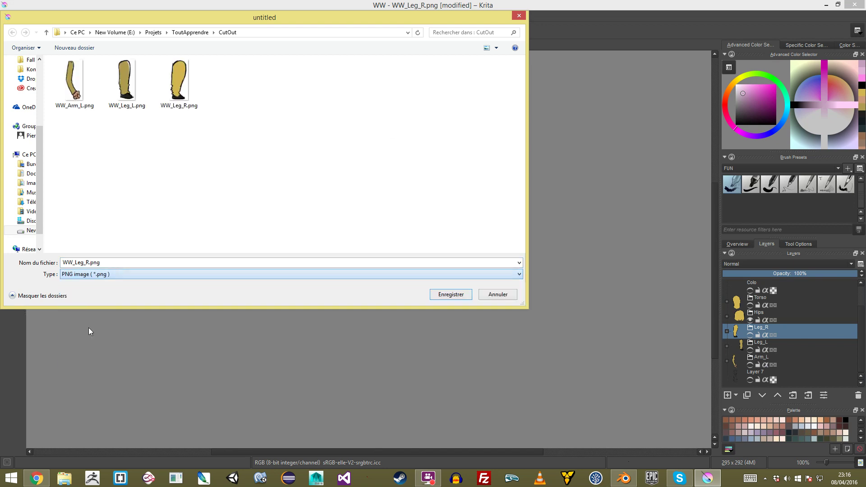
{"action": "left_click", "coordinate": [84, 263]}
{"action": "key", "text": "BackSpace"}
{"action": "key", "text": "BackSpace"}
{"action": "key", "text": "BackSpace"}
{"action": "type", "text": "Hips"}
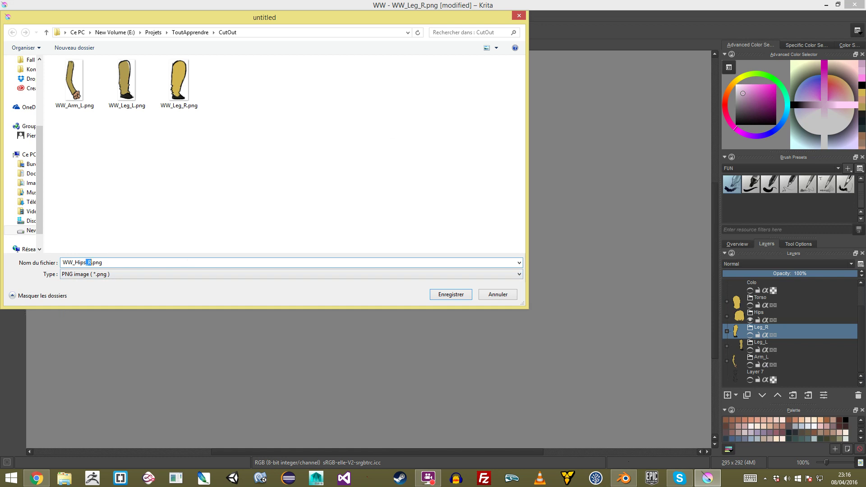
{"action": "key", "text": "Delete"}
{"action": "key", "text": "Return"}
{"action": "key", "text": "Return"}
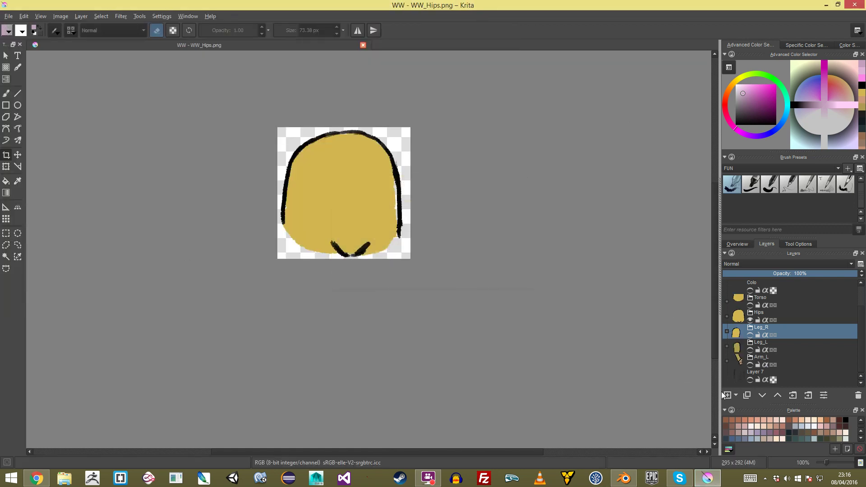
Undo the Hips crop and switch layer visibility so that only the Torso group is shown
{"action": "key", "text": "ctrl+z"}
{"action": "key", "text": "ctrl+z"}
{"action": "key", "text": "ctrl+z"}
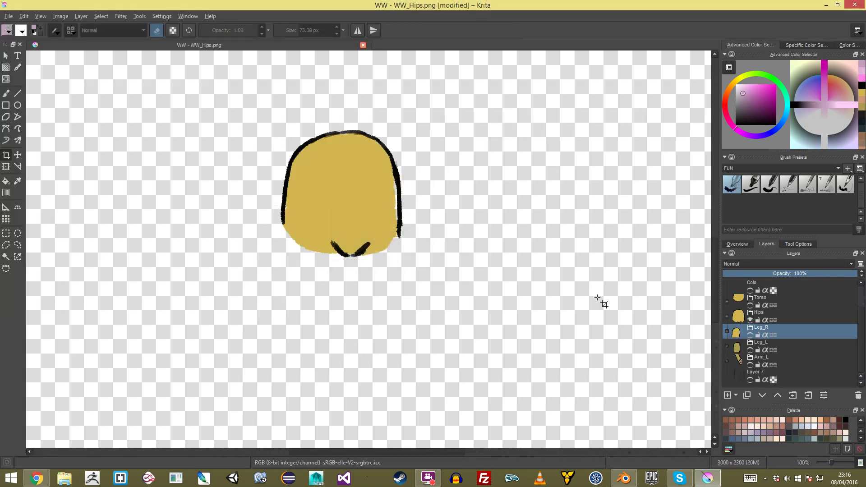
{"action": "key", "text": "ctrl+z"}
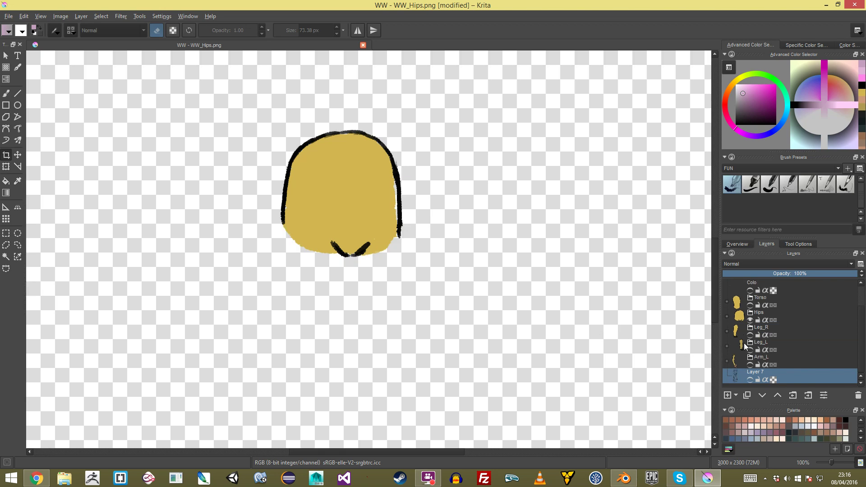
{"action": "left_click", "coordinate": [750, 320]}
{"action": "left_click", "coordinate": [750, 305]}
Crop the canvas tightly around the isolated Torso artwork, to about 332 × 514 px
{"action": "middle_click_drag", "start_coordinate": [382, 175], "coordinate": [415, 361]}
{"action": "left_click_drag", "start_coordinate": [297, 157], "coordinate": [438, 376]}
{"action": "key", "text": "Escape"}
{"action": "left_click_drag", "start_coordinate": [292, 153], "coordinate": [441, 386]}
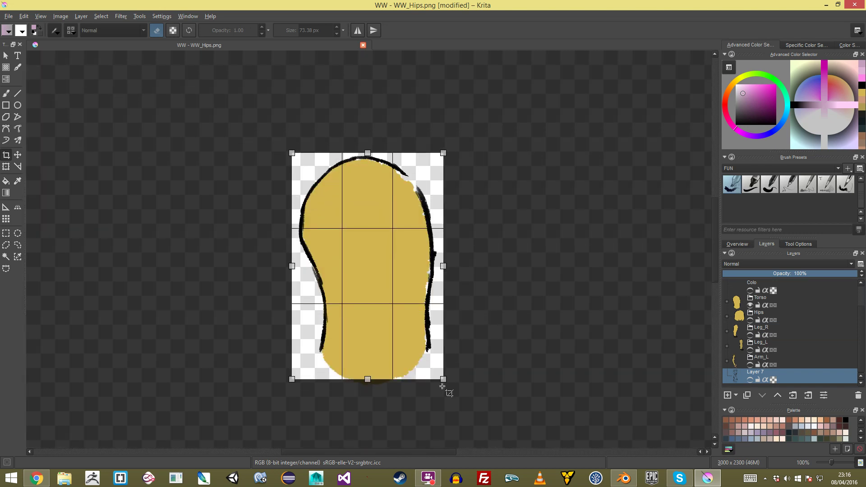
{"action": "left_click_drag", "start_coordinate": [368, 152], "coordinate": [368, 154]}
{"action": "key", "text": "Return"}
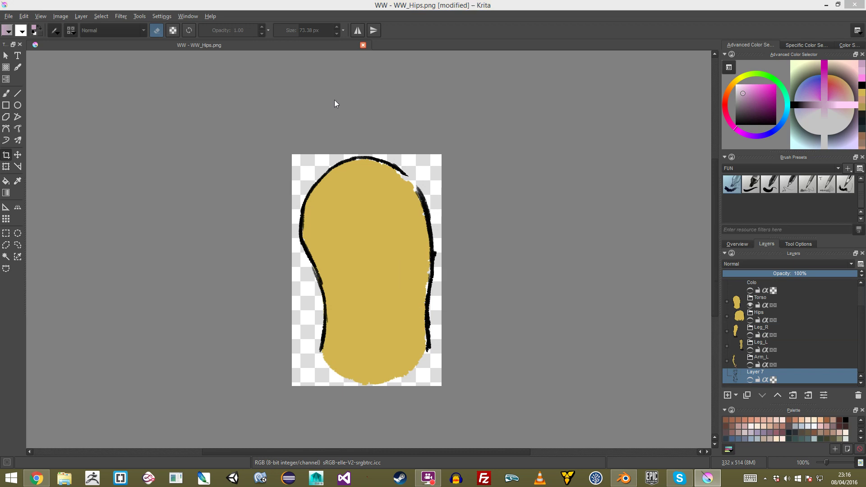
Save the cropped torso as the PNG image WW_Torso.png in the CutOut folder with the default export options
{"action": "key", "text": "ctrl+shift+s"}
{"action": "left_click", "coordinate": [87, 263]}
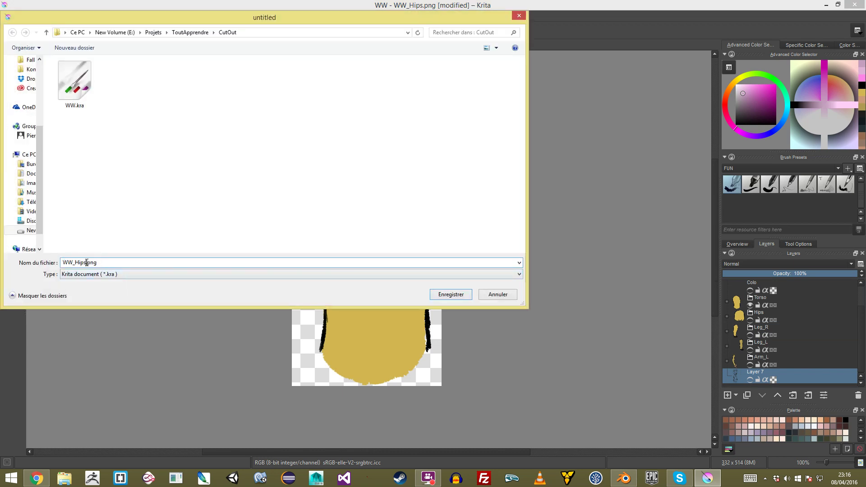
{"action": "key", "text": "BackSpace"}
{"action": "type", "text": "Tor"}
{"action": "key", "text": "Return"}
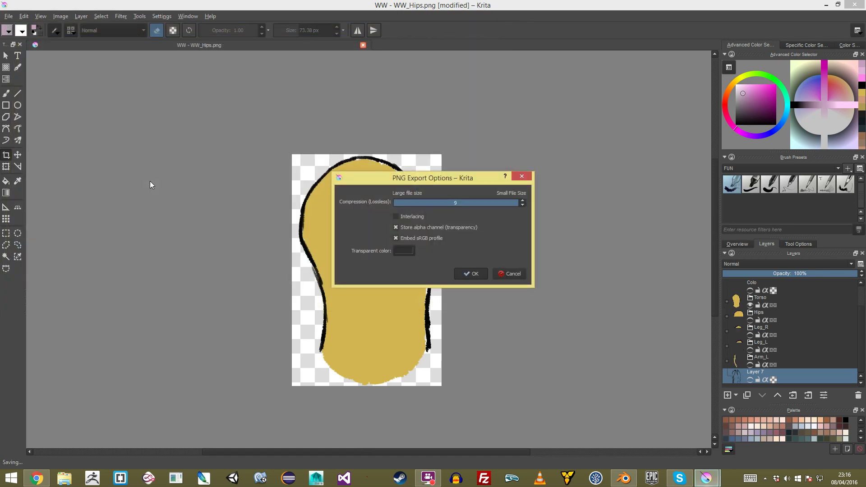
{"action": "key", "text": "Return"}
{"action": "key", "text": "ctrl+shift+s"}
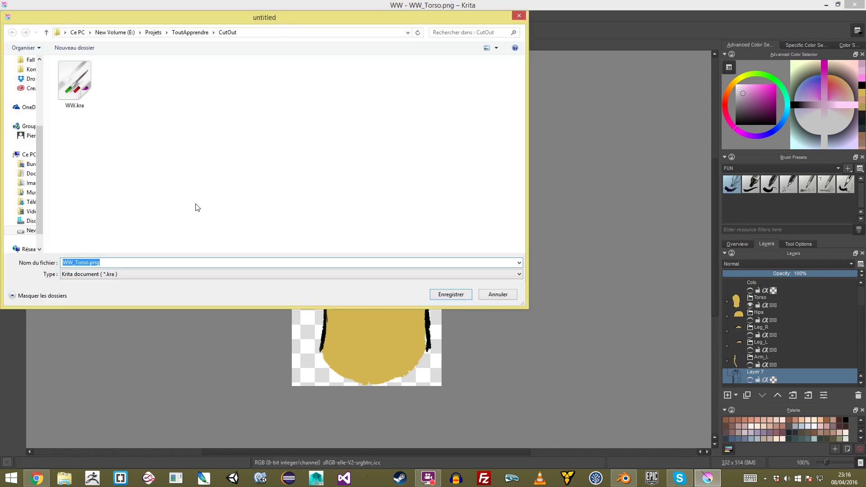
{"action": "left_click", "coordinate": [137, 274]}
{"action": "left_click", "coordinate": [93, 358]}
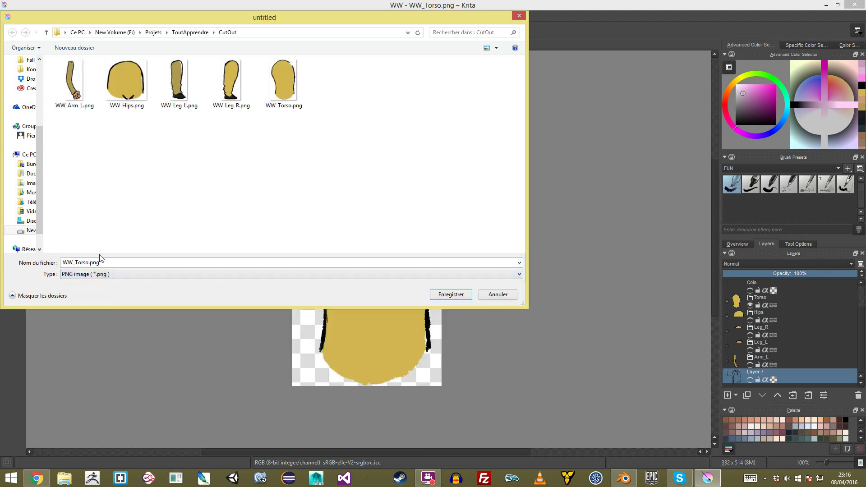
{"action": "left_click", "coordinate": [498, 294]}
Undo the Torso crop and switch layer visibility so that only the Head group is shown
{"action": "key", "text": "ctrl+z"}
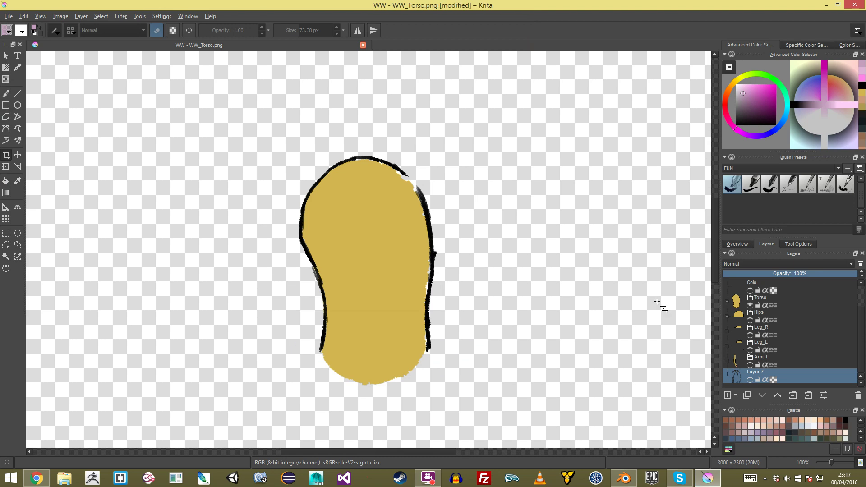
{"action": "left_click", "coordinate": [750, 305]}
{"action": "scroll", "coordinate": [751, 305], "scroll_direction": "up", "scroll_amount": 1}
{"action": "left_click", "coordinate": [750, 305]}
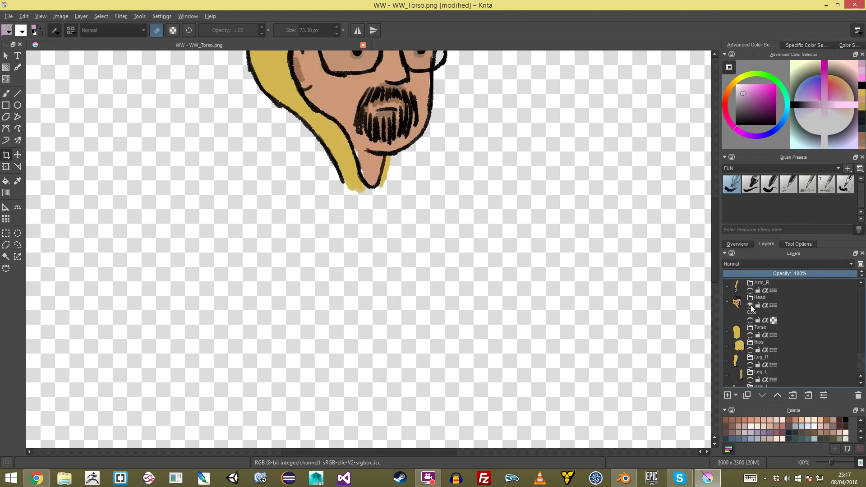
Crop the canvas tightly around the isolated Head artwork, to about 485 × 672 px
{"action": "scroll", "coordinate": [578, 282], "scroll_direction": "down", "scroll_amount": 3}
{"action": "middle_click_drag", "start_coordinate": [504, 180], "coordinate": [485, 239]}
{"action": "scroll", "coordinate": [486, 240], "scroll_direction": "up", "scroll_amount": 2}
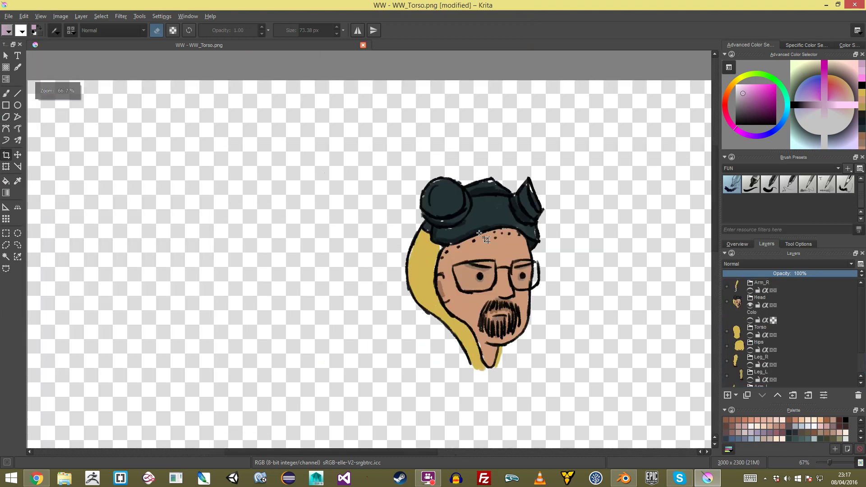
{"action": "left_click_drag", "start_coordinate": [404, 171], "coordinate": [554, 377]}
{"action": "key", "text": "Return"}
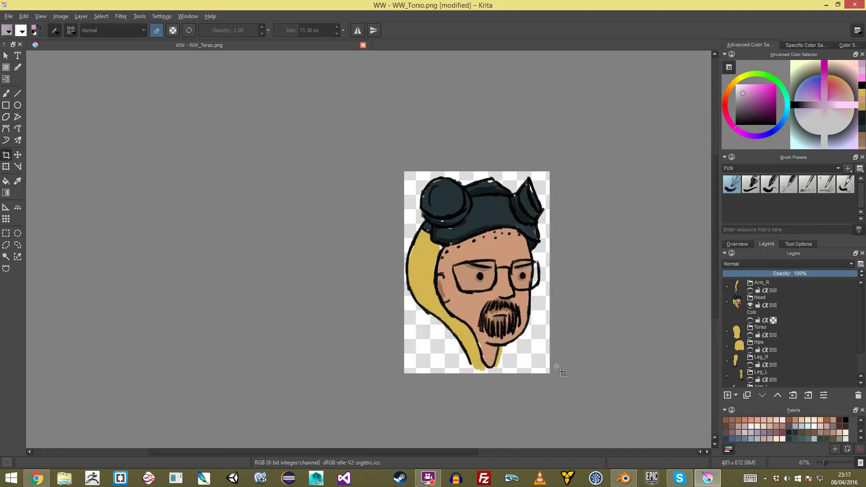
Save the cropped head as the PNG image WW_Head.png in the CutOut folder with the default export options
{"action": "key", "text": "ctrl+shift+s"}
{"action": "left_click", "coordinate": [89, 263]}
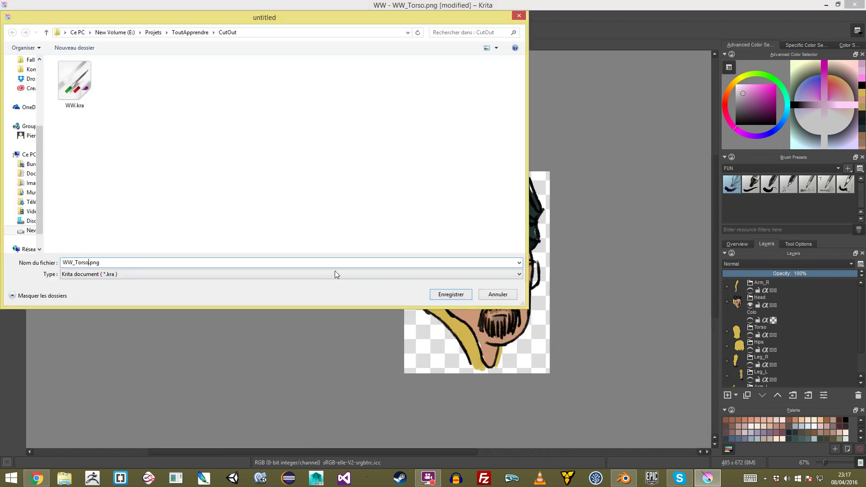
{"action": "key", "text": "ctrl+shift+Left"}
{"action": "type", "text": "Head"}
{"action": "key", "text": "Return"}
{"action": "key", "text": "Return"}
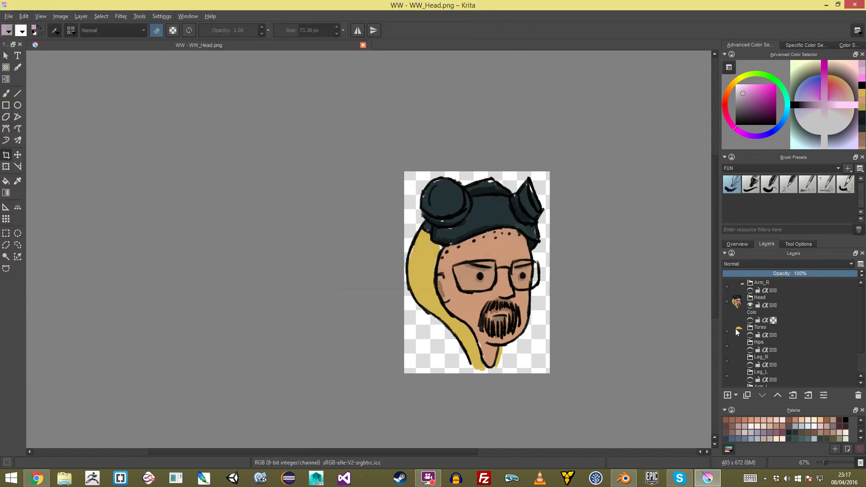
Undo the Head crop and switch layer visibility so that only the Arm_R group is shown
{"action": "key", "text": "ctrl+z"}
{"action": "left_click", "coordinate": [748, 304]}
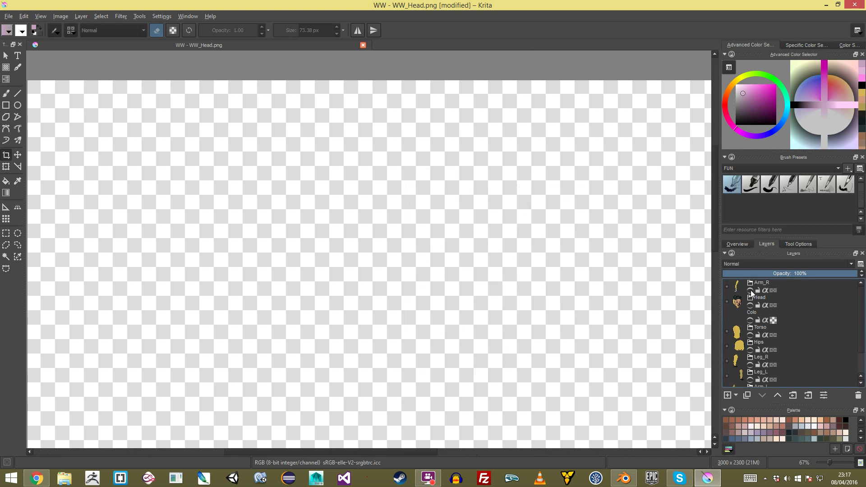
{"action": "left_click", "coordinate": [751, 290]}
{"action": "scroll", "coordinate": [417, 352], "scroll_direction": "down", "scroll_amount": 1}
{"action": "middle_click_drag", "start_coordinate": [417, 351], "coordinate": [389, 200]}
{"action": "scroll", "coordinate": [389, 201], "scroll_direction": "up", "scroll_amount": 2}
{"action": "scroll", "coordinate": [387, 199], "scroll_direction": "down", "scroll_amount": 1}
Try to crop the canvas around the Arm_R artwork, and delete the Layer 1 background brought back by undoing
{"action": "mouse_move", "coordinate": [363, 177]}
{"action": "left_mouse_down"}
{"action": "mouse_move", "coordinate": [378, 190]}
{"action": "mouse_move", "coordinate": [450, 364]}
{"action": "mouse_move", "coordinate": [450, 355]}
{"action": "left_mouse_up"}
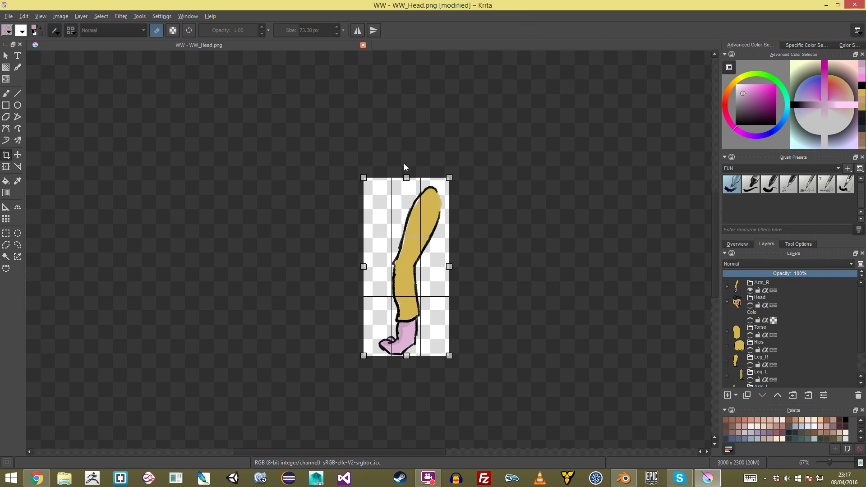
{"action": "left_click_drag", "start_coordinate": [406, 177], "coordinate": [407, 183]}
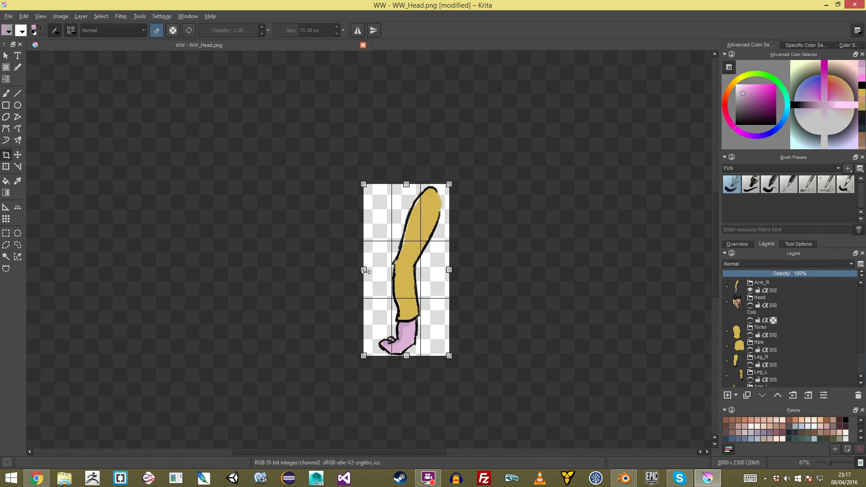
{"action": "key", "text": "Return"}
{"action": "key", "text": "ctrl+z"}
{"action": "mouse_move", "coordinate": [344, 148]}
{"action": "left_mouse_down"}
{"action": "mouse_move", "coordinate": [439, 321]}
{"action": "mouse_move", "coordinate": [448, 359]}
{"action": "left_mouse_up"}
{"action": "key", "text": "ctrl+z"}
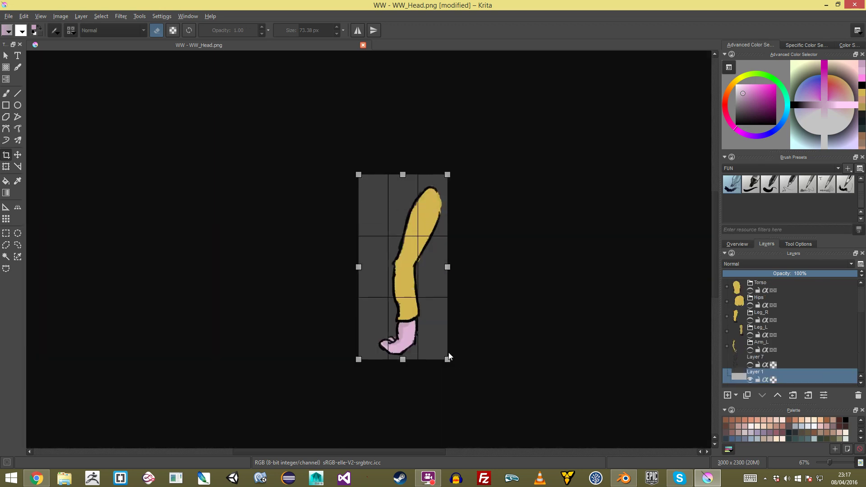
{"action": "key", "text": "Escape"}
{"action": "key", "text": "shift+Delete"}
Crop the canvas tightly around the isolated Arm_R artwork, to about 231 × 571 px
{"action": "left_click_drag", "start_coordinate": [364, 181], "coordinate": [449, 356]}
{"action": "left_click_drag", "start_coordinate": [363, 268], "coordinate": [375, 268]}
{"action": "left_click_drag", "start_coordinate": [451, 268], "coordinate": [445, 268]}
{"action": "left_click_drag", "start_coordinate": [411, 180], "coordinate": [419, 186]}
{"action": "key", "text": "Return"}
Save the cropped arm as the PNG image WW_Arm_R.png in the CutOut folder with the default export options
{"action": "key", "text": "ctrl+shift+s"}
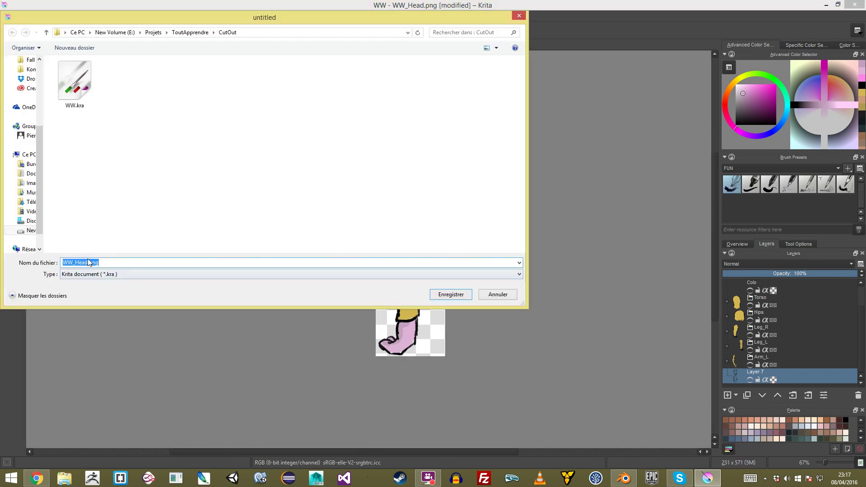
{"action": "left_click", "coordinate": [89, 263]}
{"action": "key", "text": "BackSpace"}
{"action": "key", "text": "BackSpace"}
{"action": "key", "text": "BackSpace"}
{"action": "key", "text": "BackSpace"}
{"action": "type", "text": "A"}
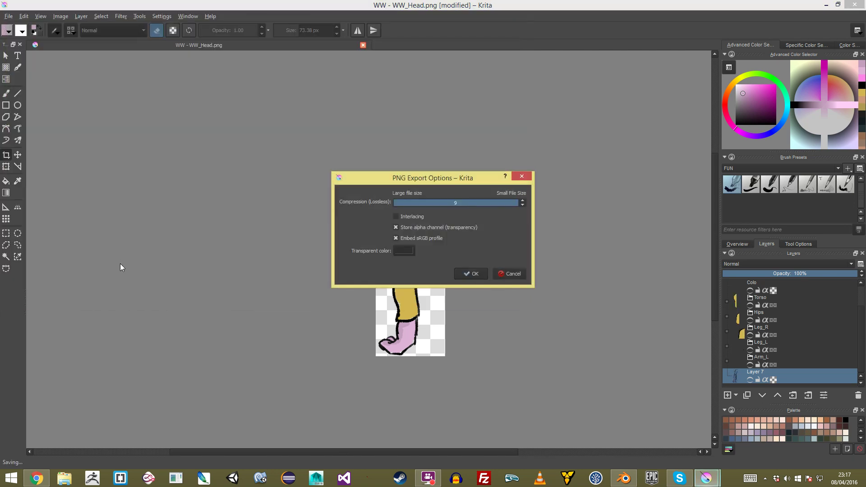
{"action": "key", "text": "Return"}
Undo the Arm_R crop to restore the full canvas with all layer groups, without the Layer 1 background
{"action": "key", "text": "ctrl+z"}
{"action": "key", "text": "ctrl+z"}
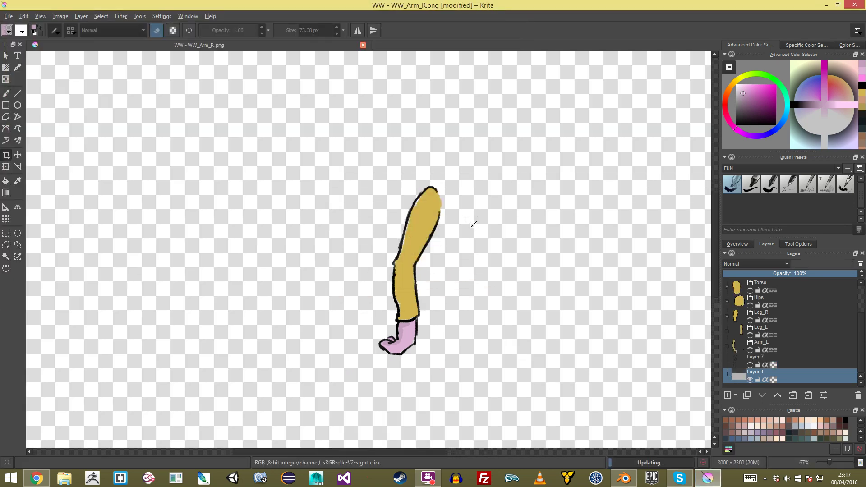
{"action": "key", "text": "ctrl+z"}
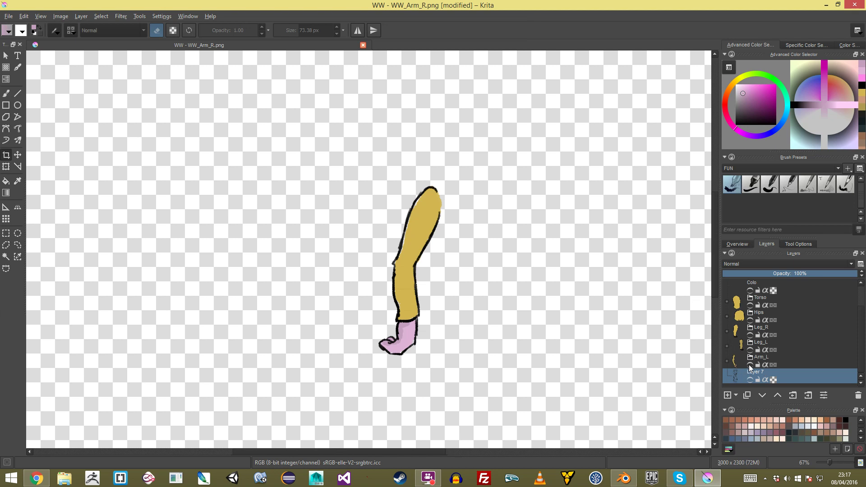
{"action": "scroll", "coordinate": [752, 334], "scroll_direction": "up", "scroll_amount": 1}
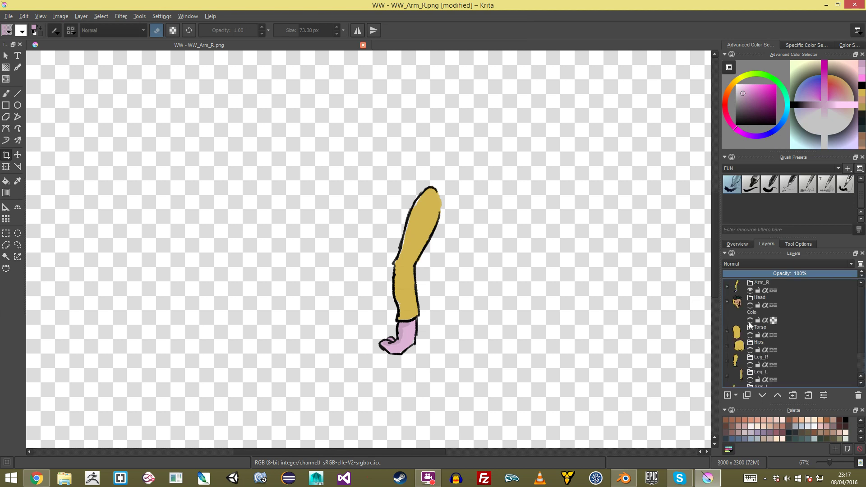
Show the Arm_R, Head, Torso, Hips, Leg_R, Leg_L and Arm_L groups and the color layer below Head together, leaving Layer 7 hidden
{"action": "left_click", "coordinate": [750, 291]}
{"action": "left_click", "coordinate": [753, 291]}
{"action": "left_click", "coordinate": [753, 292]}
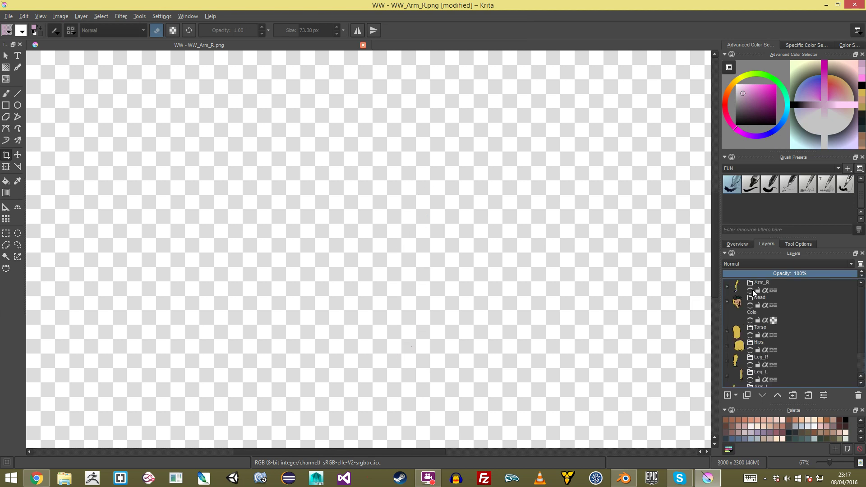
{"action": "left_click", "coordinate": [751, 290]}
{"action": "left_click", "coordinate": [750, 306]}
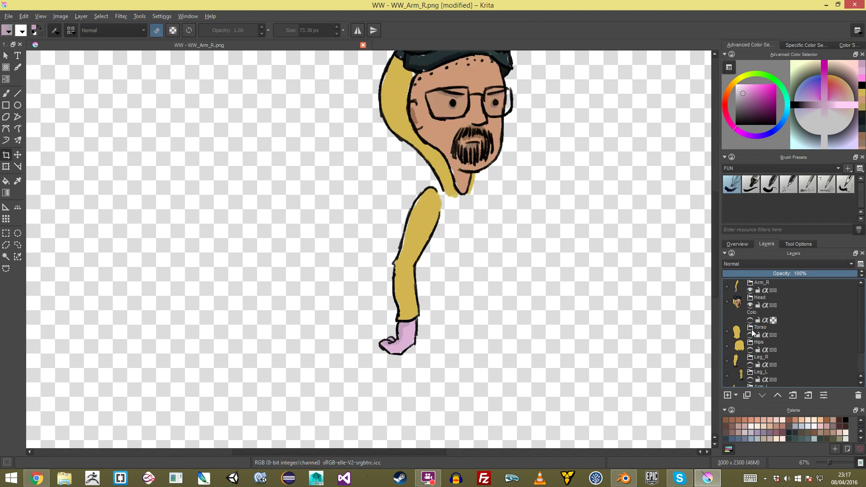
{"action": "left_click", "coordinate": [750, 335]}
{"action": "left_click", "coordinate": [750, 350]}
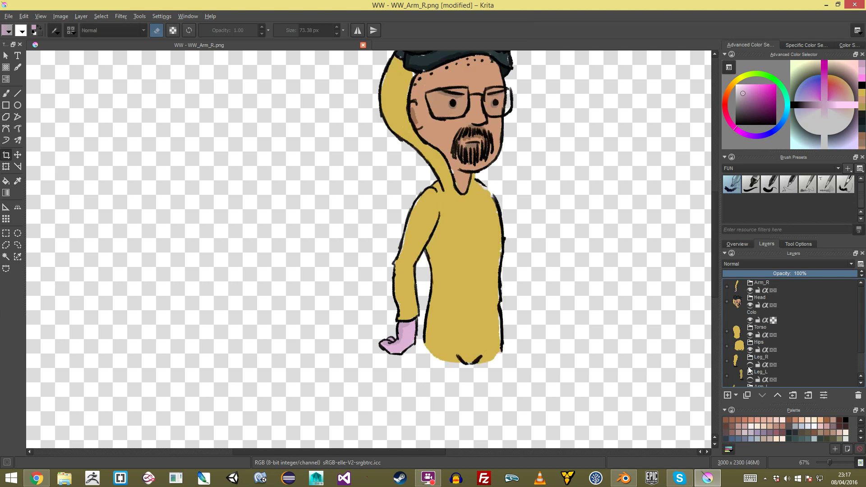
{"action": "left_click", "coordinate": [750, 365]}
{"action": "scroll", "coordinate": [749, 360], "scroll_direction": "down", "scroll_amount": 3}
{"action": "left_click", "coordinate": [750, 350]}
{"action": "left_click", "coordinate": [750, 364]}
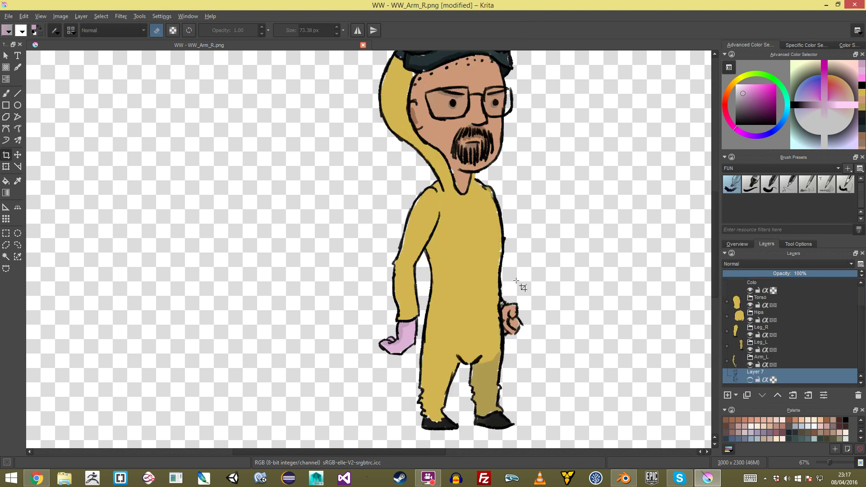
Save the full layered character as the Krita document WW.kra in the CutOut folder, replacing the existing file
{"action": "key", "text": "ctrl+s"}
{"action": "left_click", "coordinate": [517, 279]}
{"action": "key", "text": "ctrl+shift+s"}
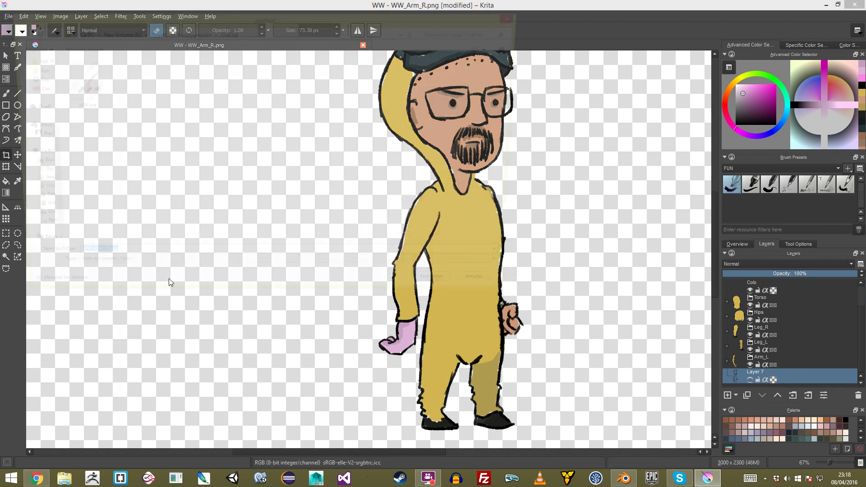
{"action": "key", "text": "End"}
{"action": "key", "text": "BackSpace"}
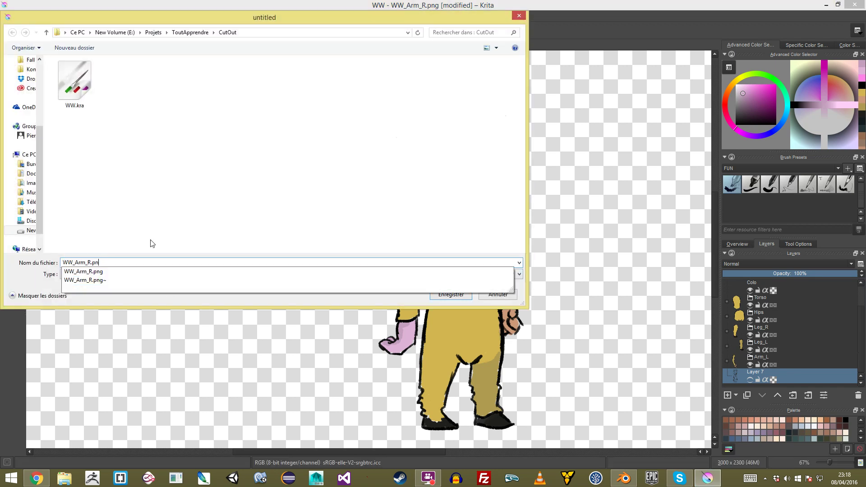
{"action": "double_click", "coordinate": [74, 81]}
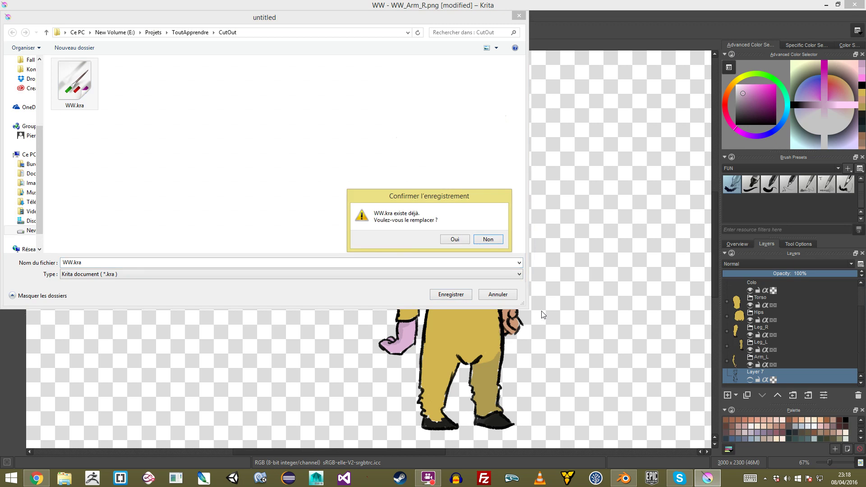
{"action": "left_click", "coordinate": [454, 239]}
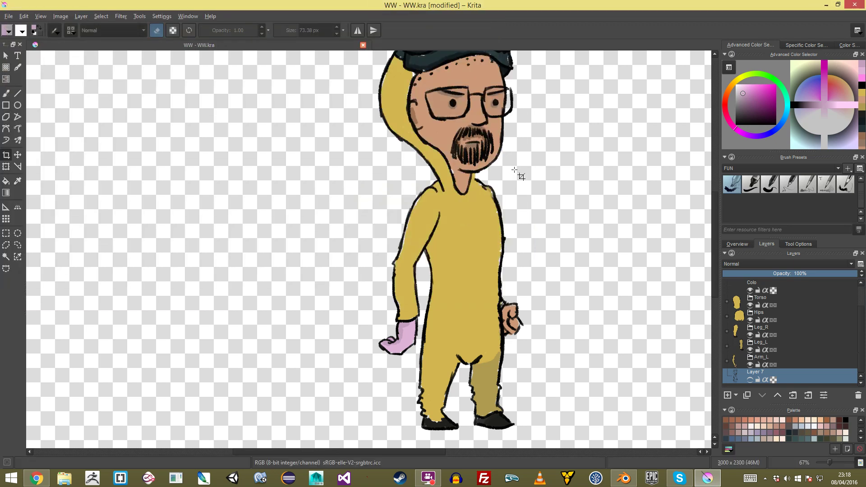
Switch to Blender, show the Cutout Animation tools and widen their panel so the option labels are readable
{"action": "left_click", "coordinate": [624, 477]}
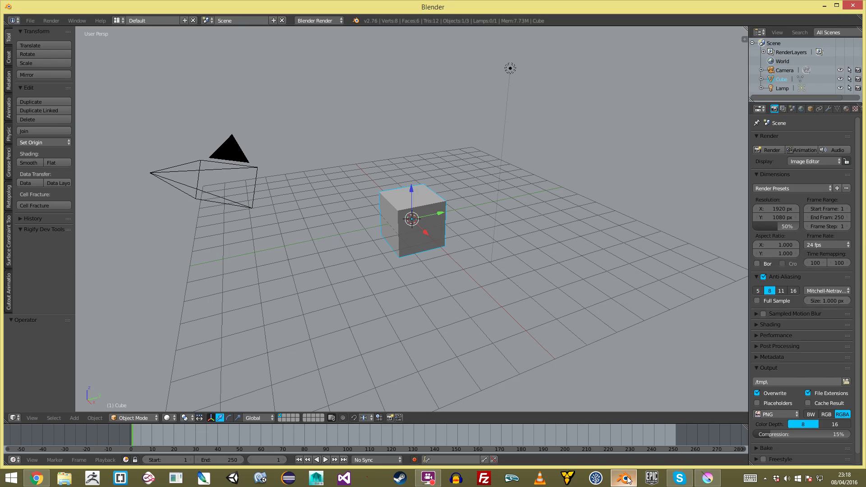
{"action": "left_click", "coordinate": [9, 292]}
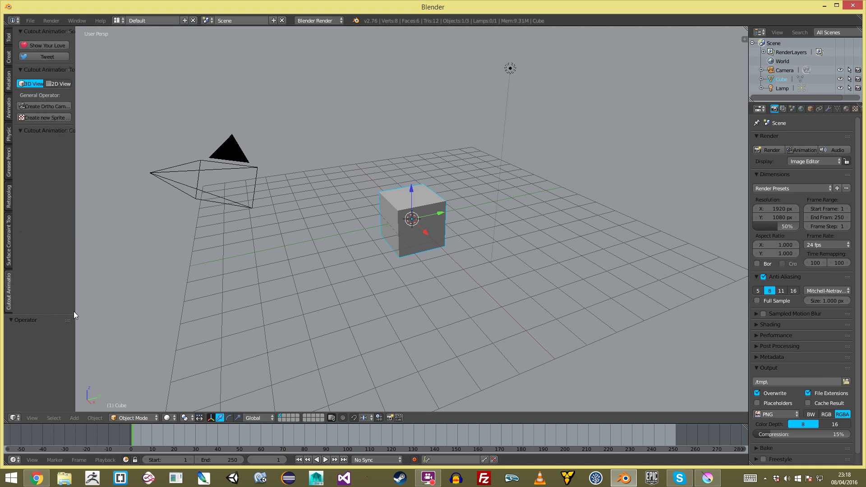
{"action": "left_click_drag", "start_coordinate": [74, 311], "coordinate": [167, 312]}
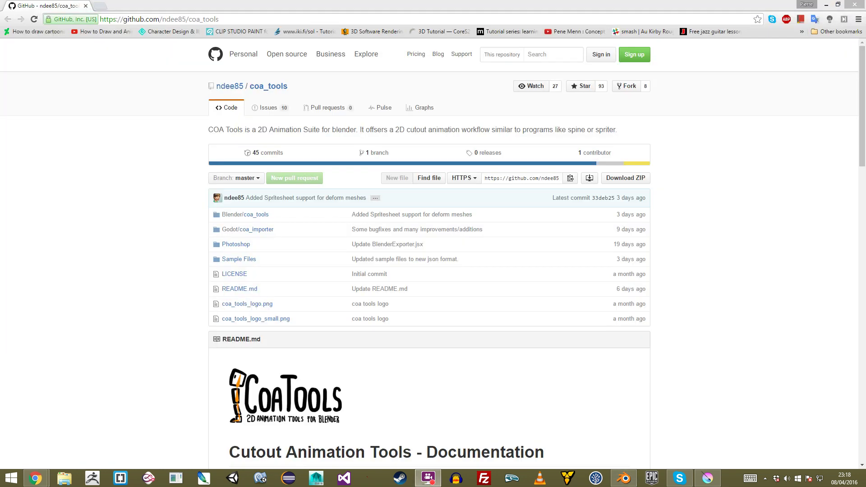
Examine the coa_tools GitHub page, from the file list through the documentation and installation instructions, and return to Blender
{"action": "scroll", "coordinate": [625, 223], "scroll_direction": "down", "scroll_amount": 2}
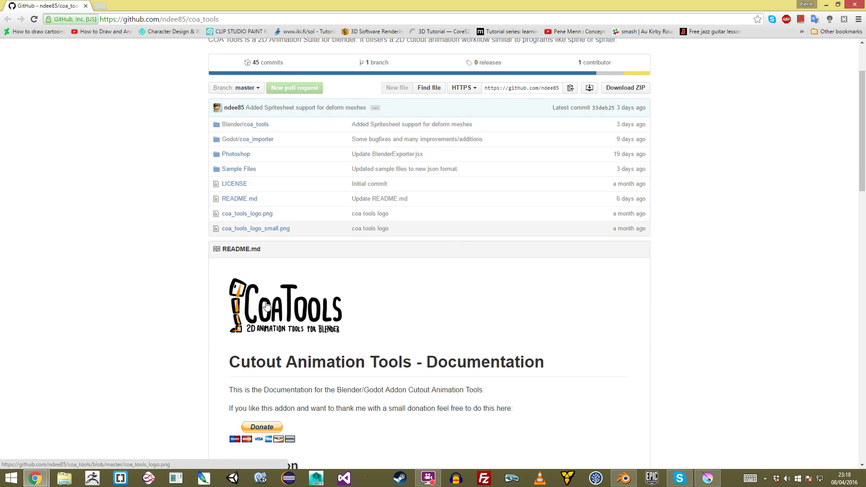
{"action": "scroll", "coordinate": [287, 349], "scroll_direction": "down", "scroll_amount": 1}
{"action": "scroll", "coordinate": [287, 348], "scroll_direction": "down", "scroll_amount": 3}
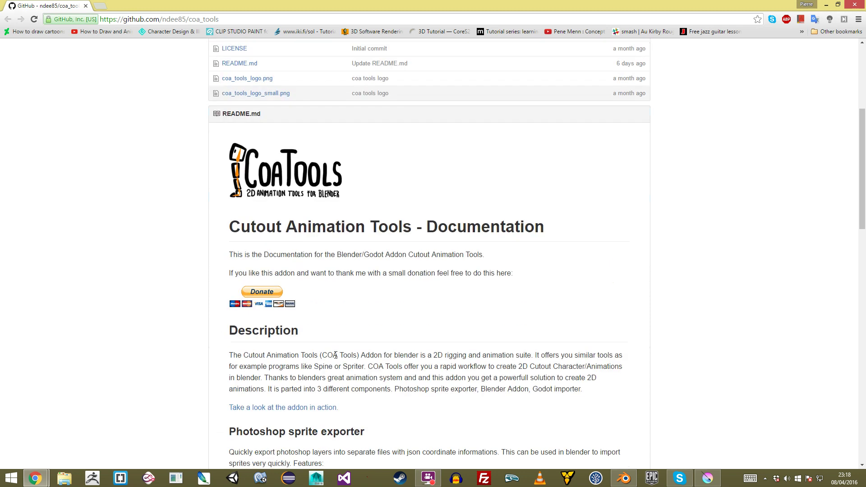
{"action": "scroll", "coordinate": [323, 344], "scroll_direction": "up", "scroll_amount": 6}
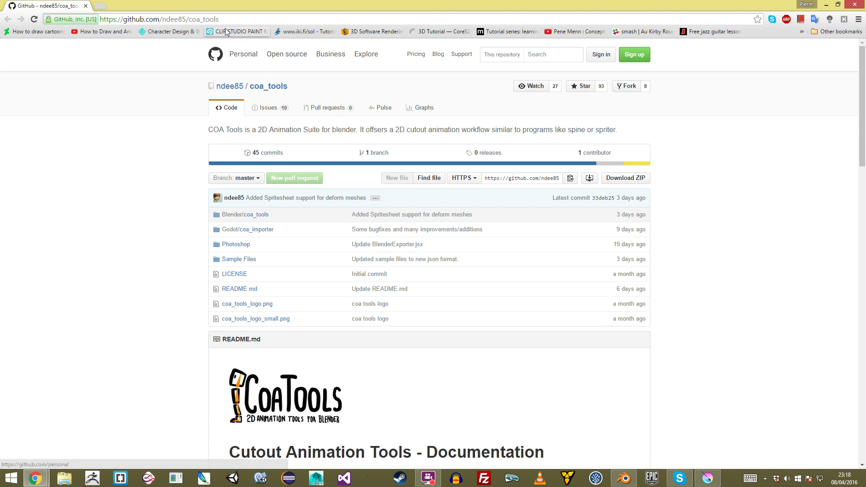
{"action": "scroll", "coordinate": [233, 252], "scroll_direction": "down", "scroll_amount": 6}
{"action": "scroll", "coordinate": [233, 251], "scroll_direction": "down", "scroll_amount": 18}
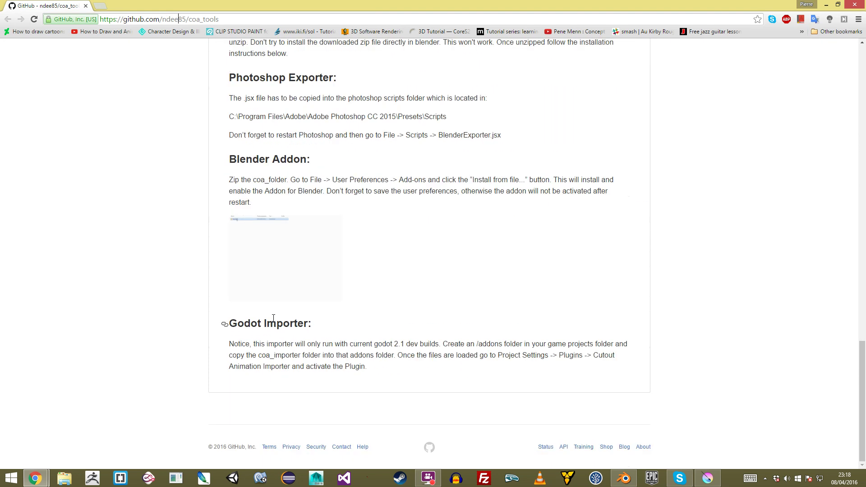
{"action": "scroll", "coordinate": [490, 230], "scroll_direction": "up", "scroll_amount": 12}
{"action": "scroll", "coordinate": [490, 229], "scroll_direction": "up", "scroll_amount": 13}
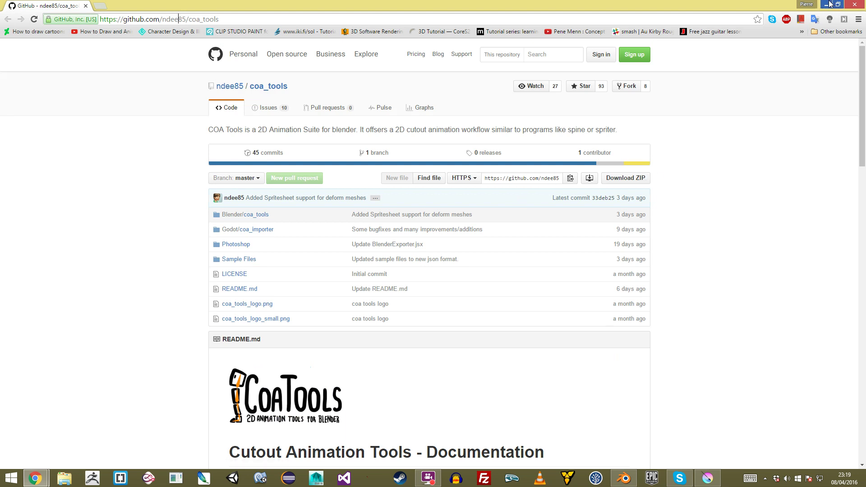
{"action": "left_click_drag", "start_coordinate": [534, 6], "coordinate": [865, 106]}
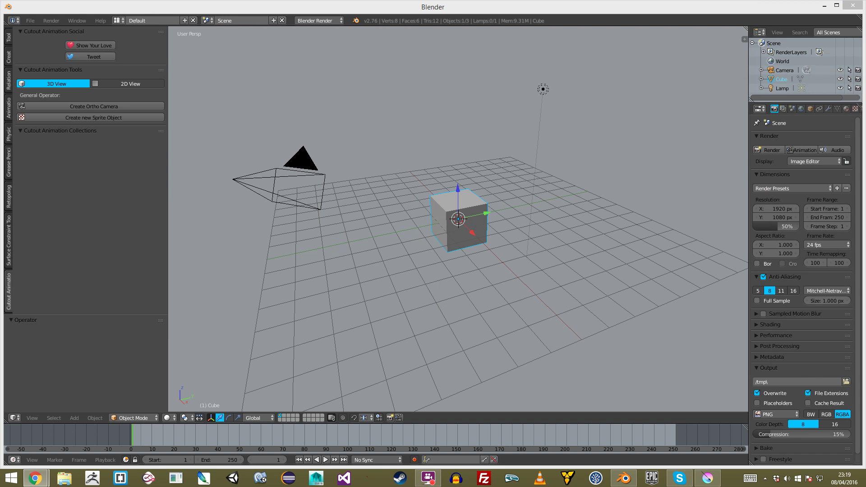
Delete the default lamp, camera and cube from the scene
{"action": "middle_click_drag", "start_coordinate": [537, 144], "coordinate": [538, 146]}
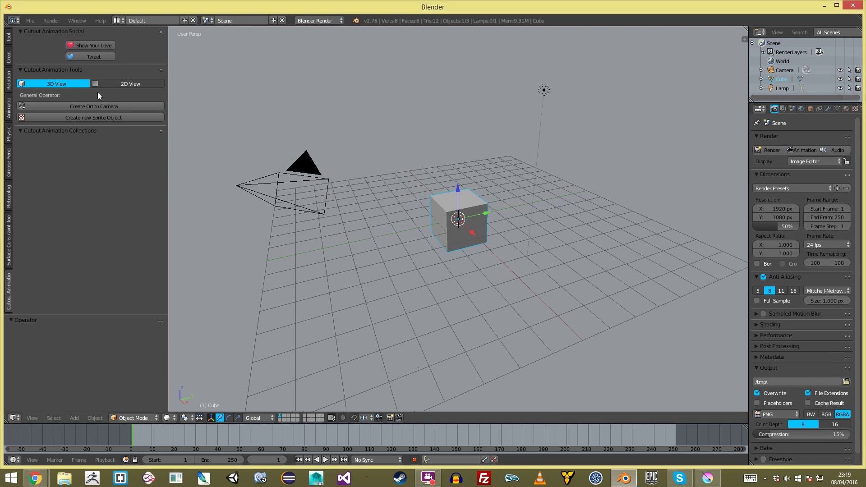
{"action": "right_click", "coordinate": [537, 93]}
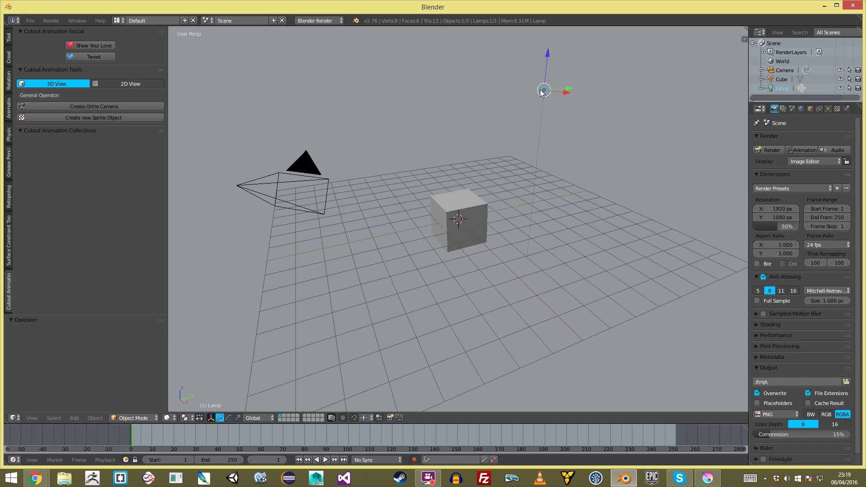
{"action": "key", "text": "x"}
{"action": "left_click", "coordinate": [367, 209]}
{"action": "right_click", "coordinate": [256, 185]}
{"action": "key", "text": "x"}
{"action": "left_click", "coordinate": [257, 185]}
{"action": "right_click", "coordinate": [449, 203]}
{"action": "key", "text": "x"}
{"action": "left_click", "coordinate": [447, 203]}
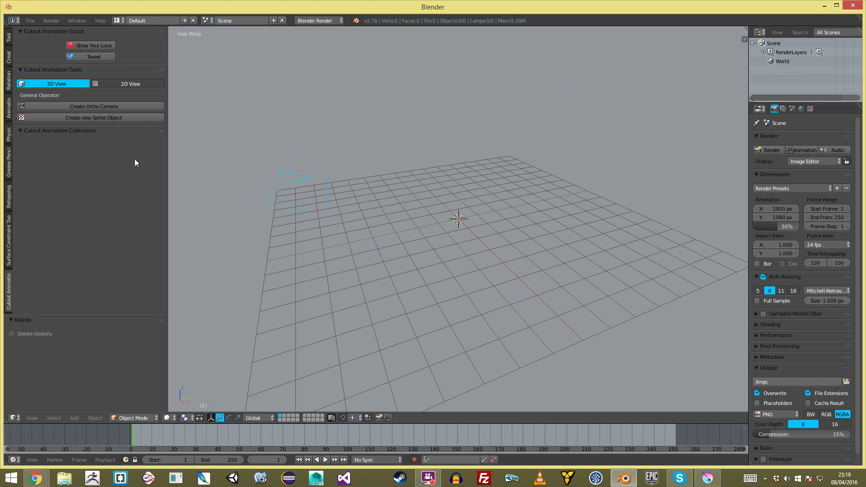
Preview the viewport in the addon's 2D view and return it to 3D view
{"action": "left_click", "coordinate": [129, 84]}
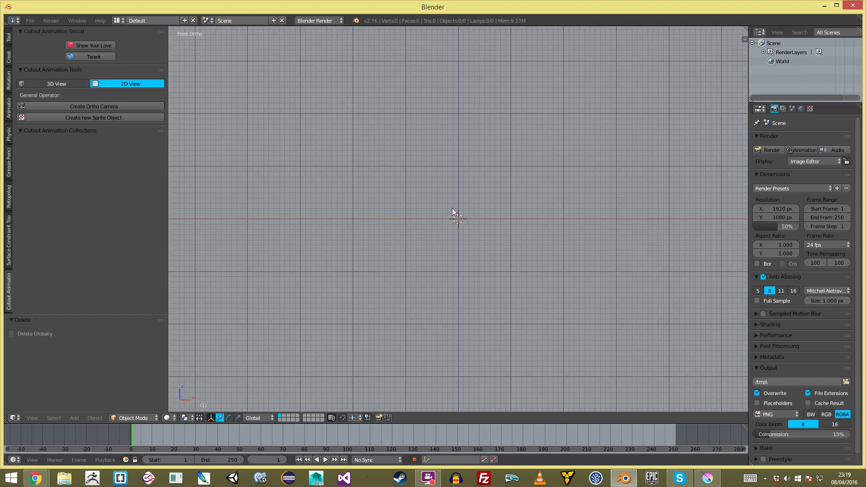
{"action": "scroll", "coordinate": [431, 186], "scroll_direction": "down", "scroll_amount": 3}
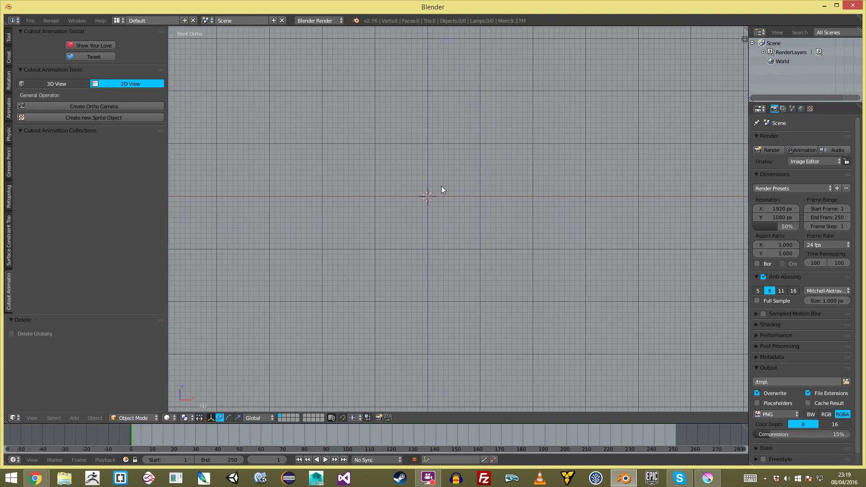
{"action": "left_click", "coordinate": [55, 84]}
Enlarge the Cutout Animation tool panel vertically so its tab names can be read in full
{"action": "left_click_drag", "start_coordinate": [2, 256], "coordinate": [3, 257]}
{"action": "left_click", "coordinate": [9, 266]}
{"action": "left_click", "coordinate": [7, 285]}
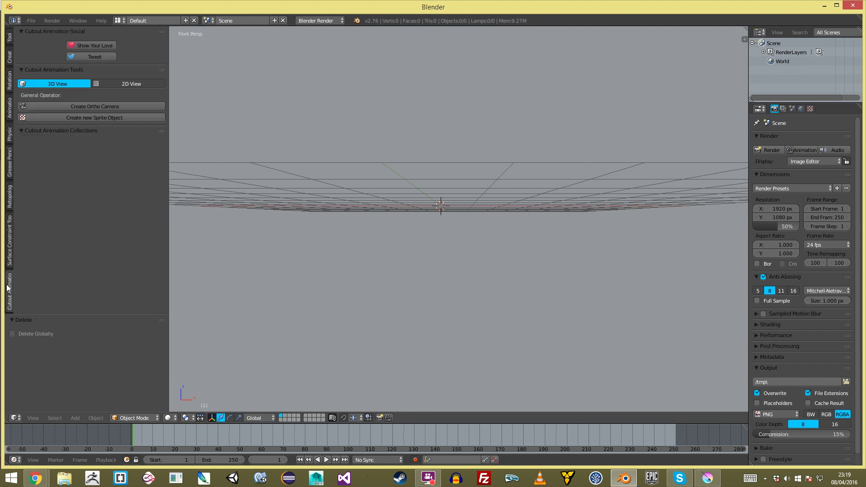
{"action": "left_click_drag", "start_coordinate": [30, 314], "coordinate": [27, 331]}
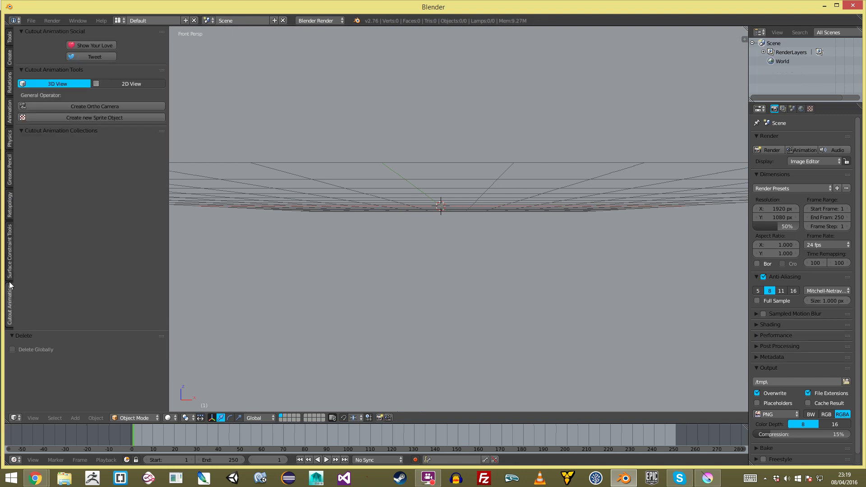
Compare the addon's 2D and 3D viewport modes, ending in 3D view with the grid seen at an angle
{"action": "left_click", "coordinate": [123, 85]}
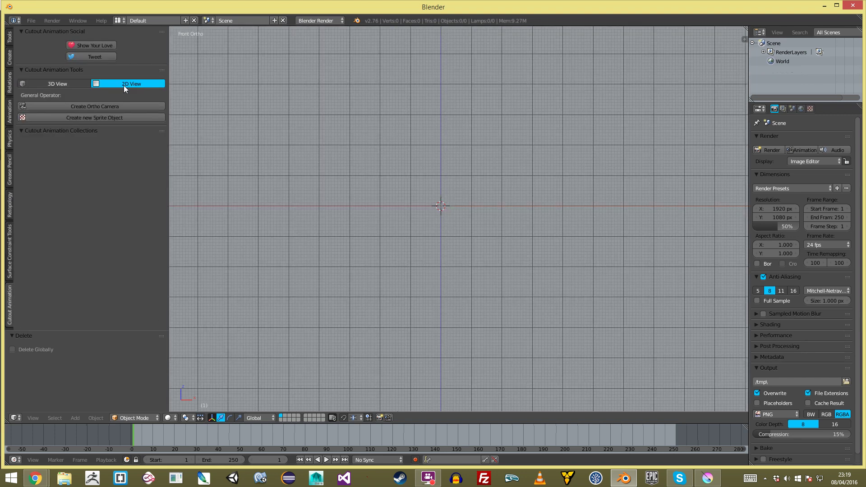
{"action": "scroll", "coordinate": [518, 204], "scroll_direction": "up", "scroll_amount": 2}
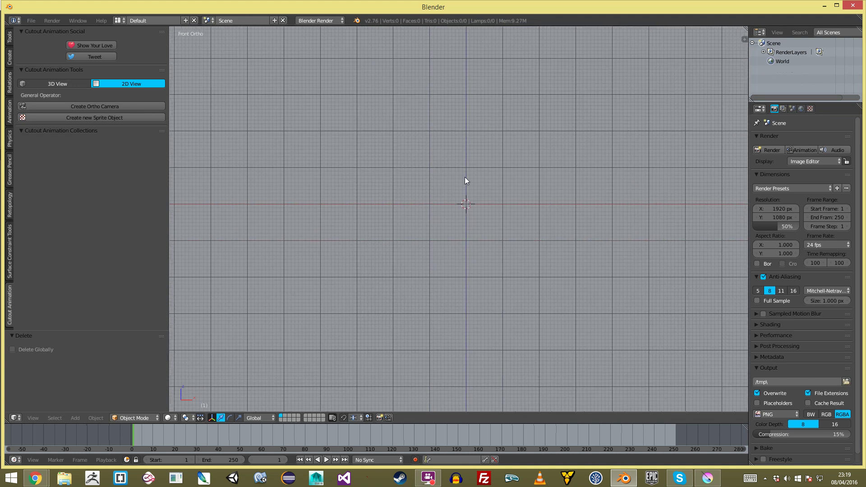
{"action": "left_click", "coordinate": [50, 84]}
{"action": "middle_click_drag", "start_coordinate": [468, 219], "coordinate": [491, 238]}
{"action": "scroll", "coordinate": [486, 250], "scroll_direction": "down", "scroll_amount": 4}
{"action": "scroll", "coordinate": [491, 237], "scroll_direction": "up", "scroll_amount": 4}
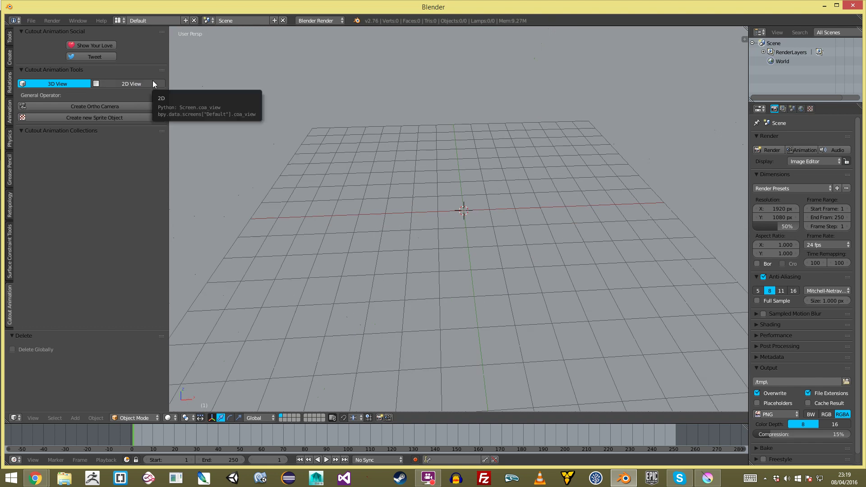
Look up the Emulate 3 Button Mouse option in the user preferences' input settings and close the preferences
{"action": "key", "text": "ctrl+alt+u"}
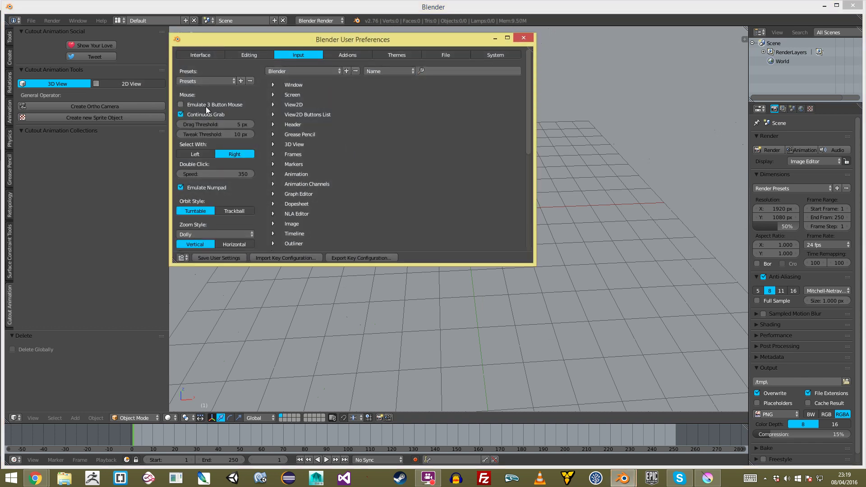
{"action": "left_click", "coordinate": [209, 106]}
{"action": "left_click", "coordinate": [523, 37]}
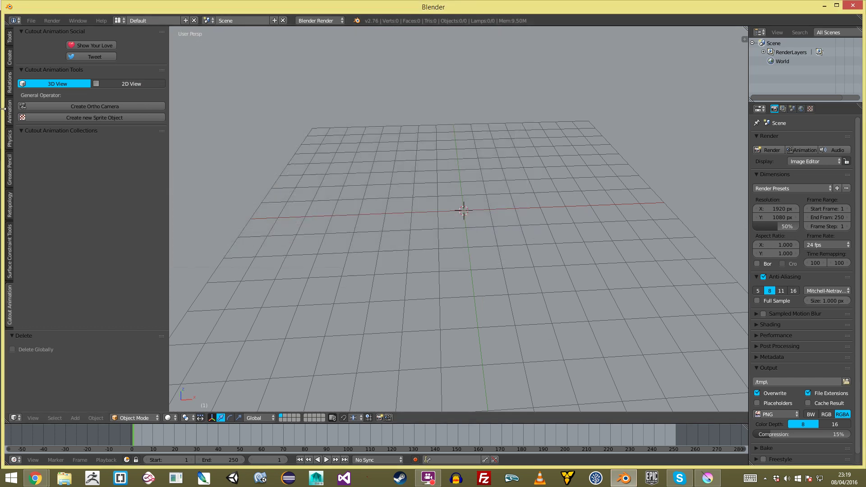
Set the viewport to 2D view and create a new sprite object at the origin
{"action": "left_click", "coordinate": [140, 84]}
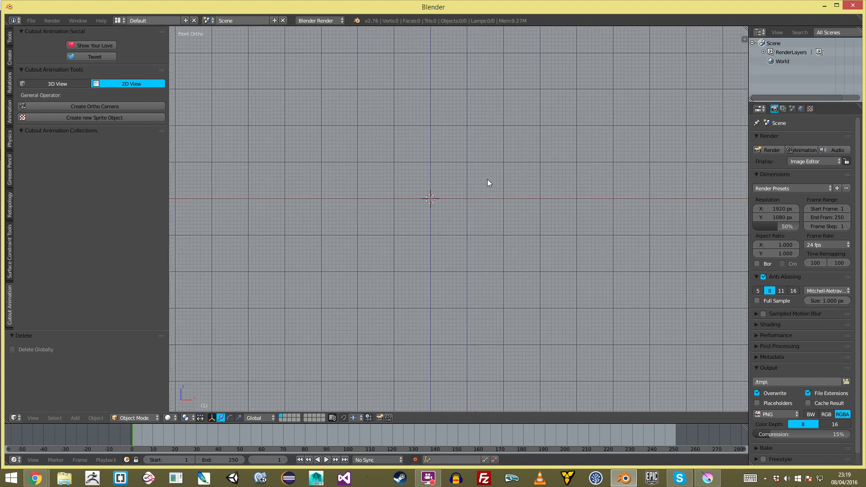
{"action": "left_click", "coordinate": [116, 118]}
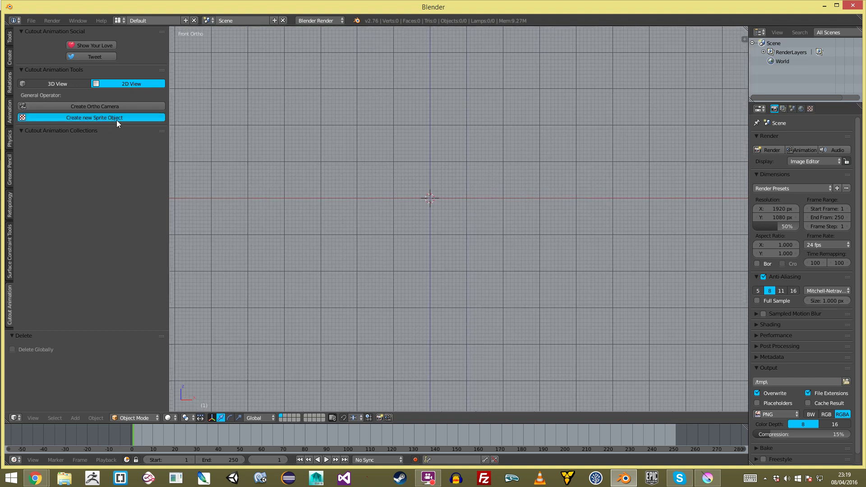
{"action": "scroll", "coordinate": [414, 209], "scroll_direction": "up", "scroll_amount": 7}
{"action": "middle_click_drag", "start_coordinate": [364, 184], "coordinate": [416, 210], "text": "shift"}
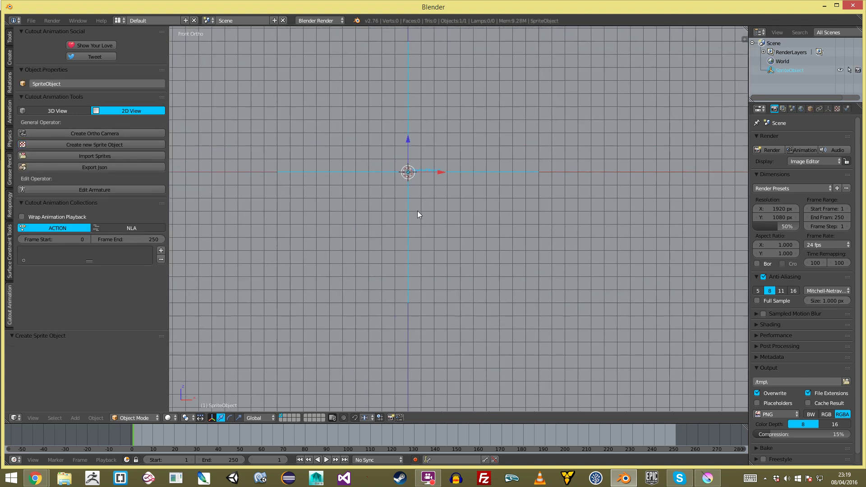
{"action": "scroll", "coordinate": [419, 219], "scroll_direction": "down", "scroll_amount": 3}
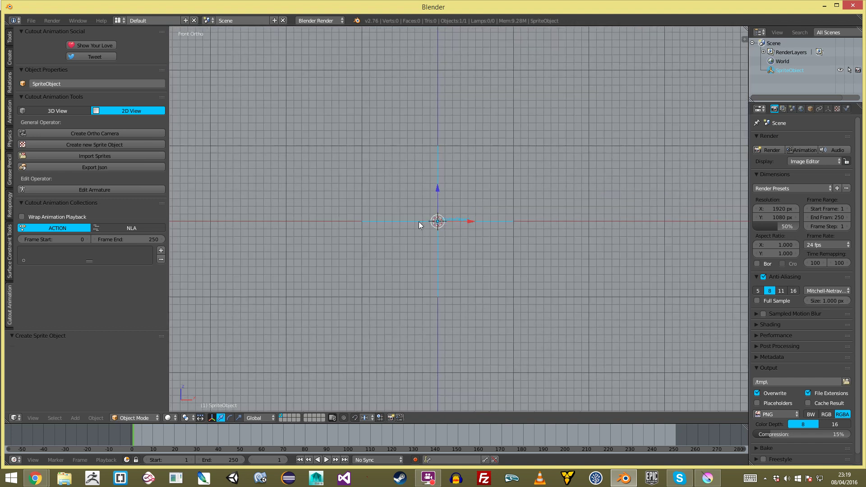
Rename the new sprite object as Walter
{"action": "left_click", "coordinate": [102, 86]}
{"action": "type", "text": "W"}
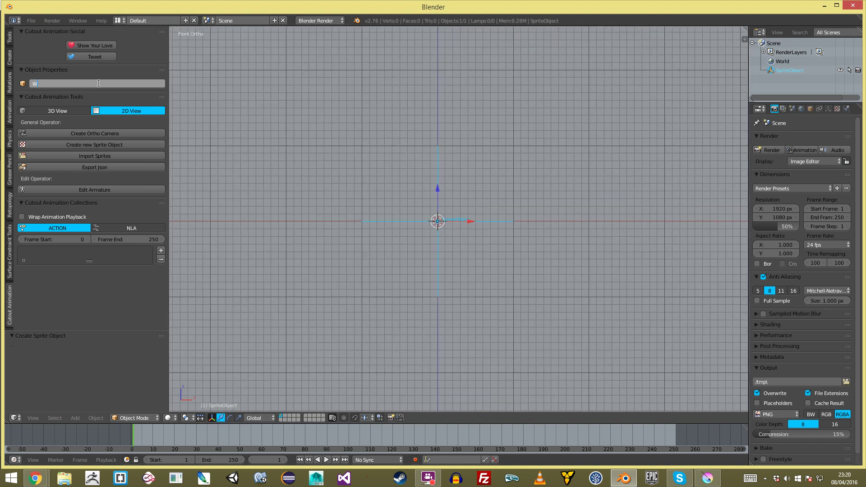
{"action": "type", "text": "alter"}
{"action": "key", "text": "Return"}
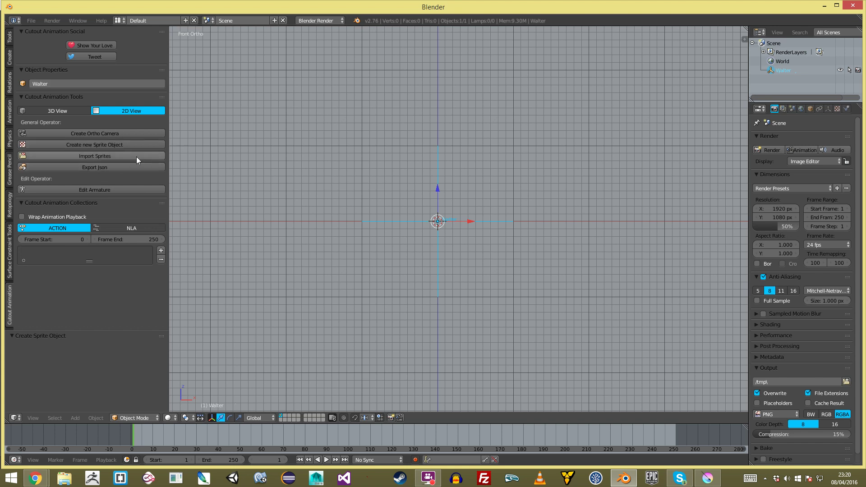
Start importing sprites and browse to the folder E:\Projets\ToutApprendre\CutOut
{"action": "left_click", "coordinate": [136, 156]}
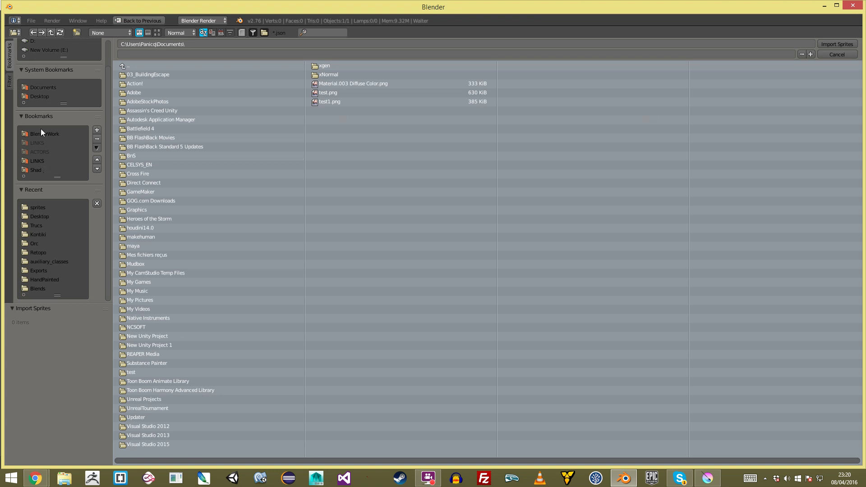
{"action": "left_click", "coordinate": [58, 135]}
{"action": "left_click", "coordinate": [144, 45]}
{"action": "left_click_drag", "start_coordinate": [144, 45], "coordinate": [196, 42]}
{"action": "key", "text": "BackSpace"}
{"action": "key", "text": "Return"}
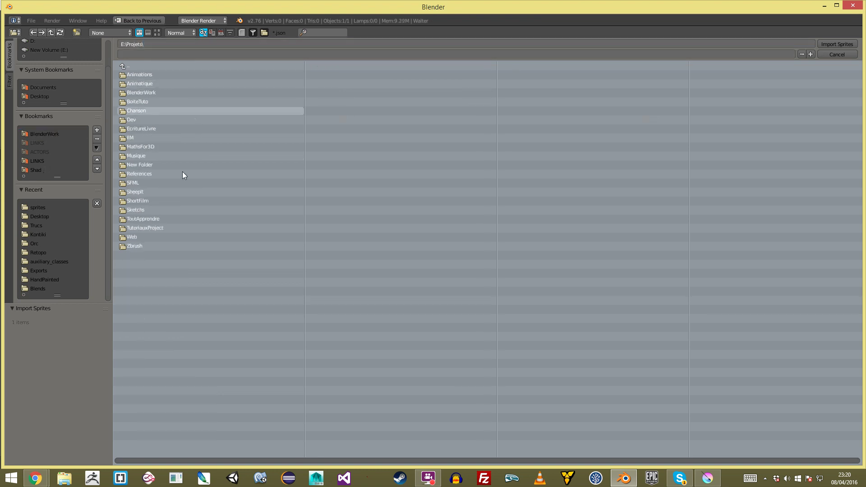
{"action": "left_click", "coordinate": [161, 219]}
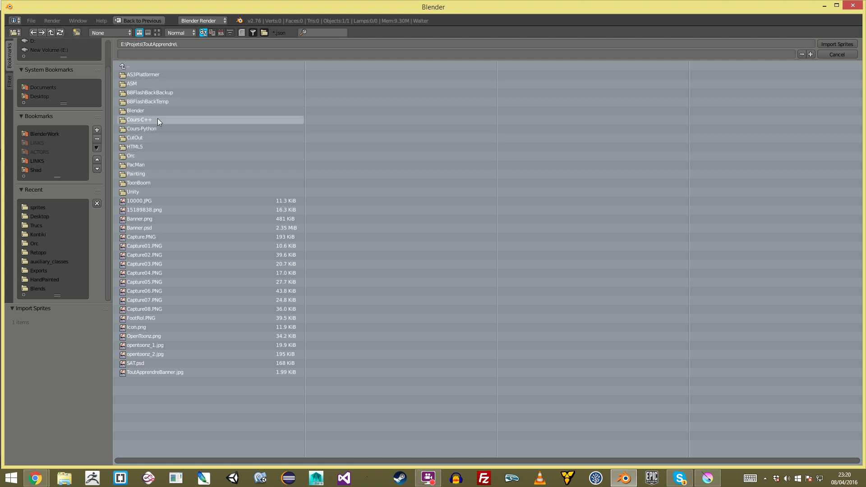
{"action": "left_click", "coordinate": [156, 137]}
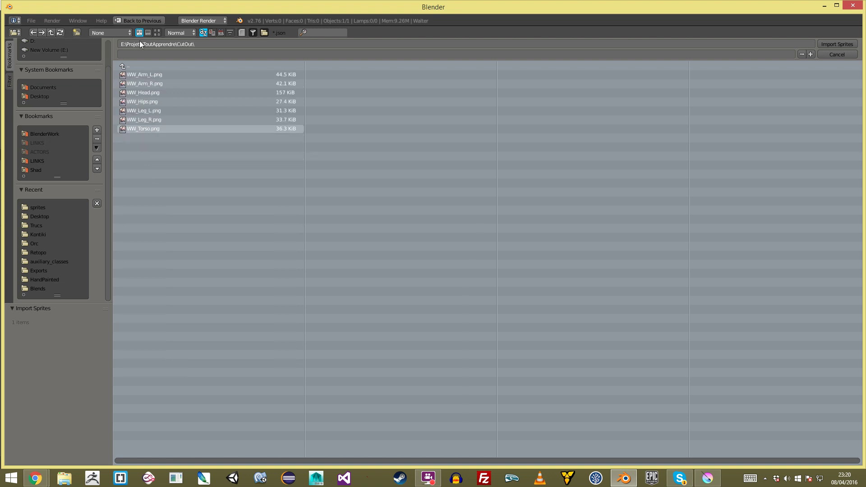
Display the files as thumbnails and import all the WW body-part PNGs, from WW_Arm_L.png to WW_Torso.png, as sprites
{"action": "left_click", "coordinate": [157, 33]}
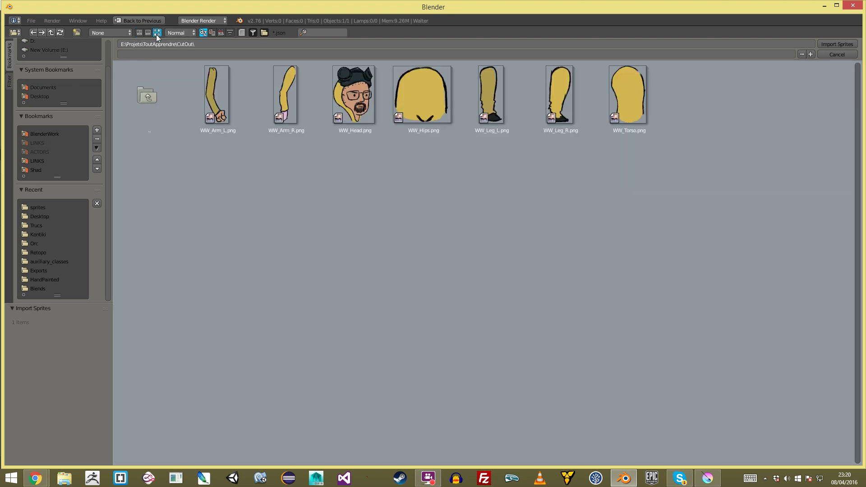
{"action": "left_click", "coordinate": [148, 33]}
{"action": "left_click", "coordinate": [157, 33]}
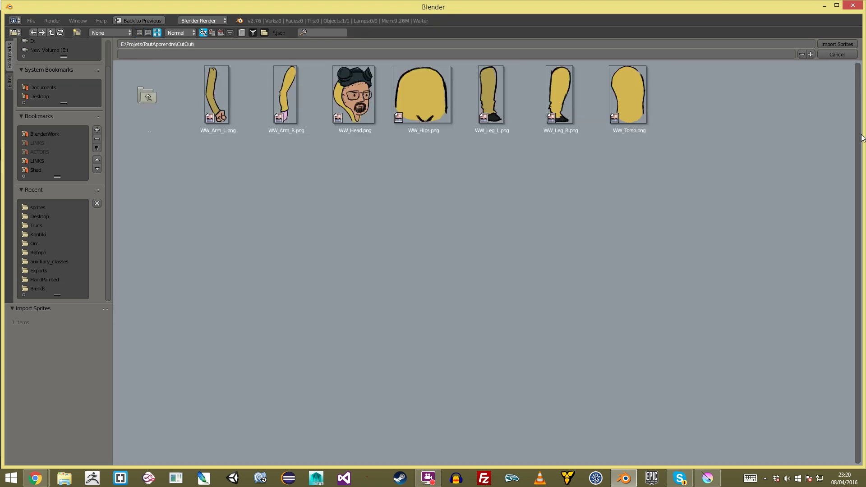
{"action": "left_click", "coordinate": [638, 99]}
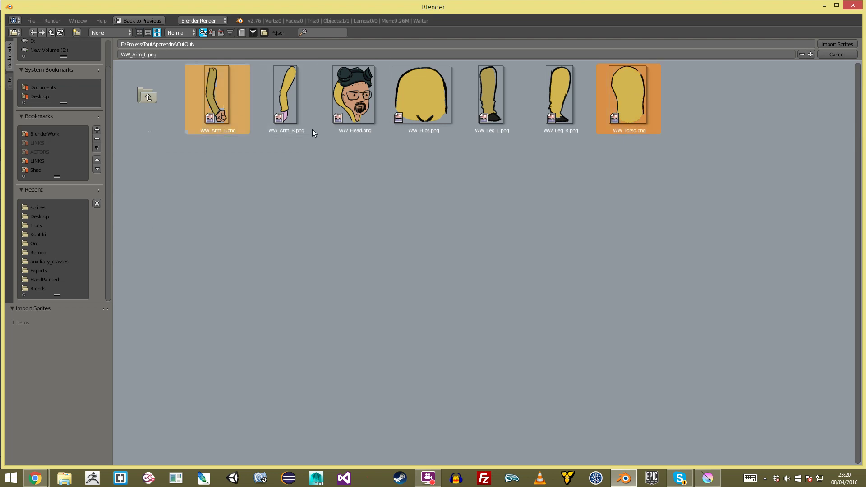
{"action": "left_click_drag", "start_coordinate": [797, 184], "coordinate": [245, 88]}
{"action": "left_click", "coordinate": [840, 44]}
Select the WW_Head.png sprite among the stacked body parts in the viewport
{"action": "scroll", "coordinate": [451, 258], "scroll_direction": "down", "scroll_amount": 6}
{"action": "scroll", "coordinate": [520, 264], "scroll_direction": "up", "scroll_amount": 1}
{"action": "right_click", "coordinate": [545, 264]}
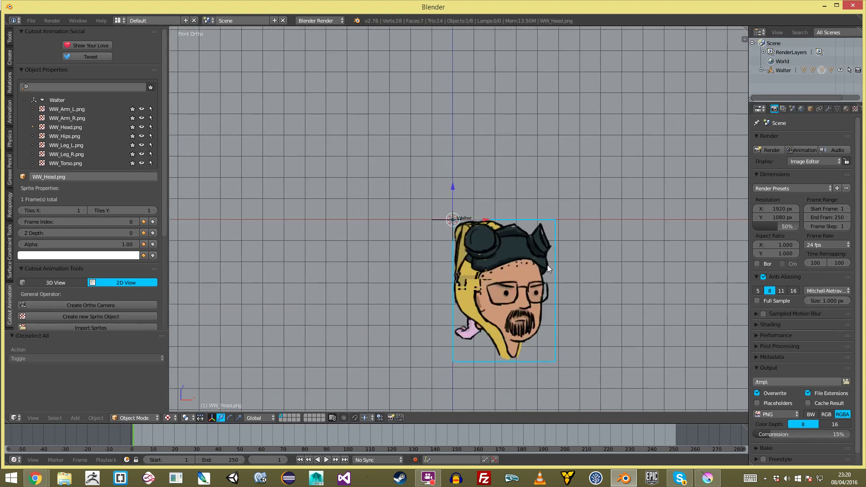
Move the head sprite upward, clear of the other stacked body parts, and deselect everything
{"action": "key", "text": "g"}
{"action": "left_click", "coordinate": [510, 83]}
{"action": "scroll", "coordinate": [524, 112], "scroll_direction": "down", "scroll_amount": 3}
{"action": "scroll", "coordinate": [524, 118], "scroll_direction": "up", "scroll_amount": 3}
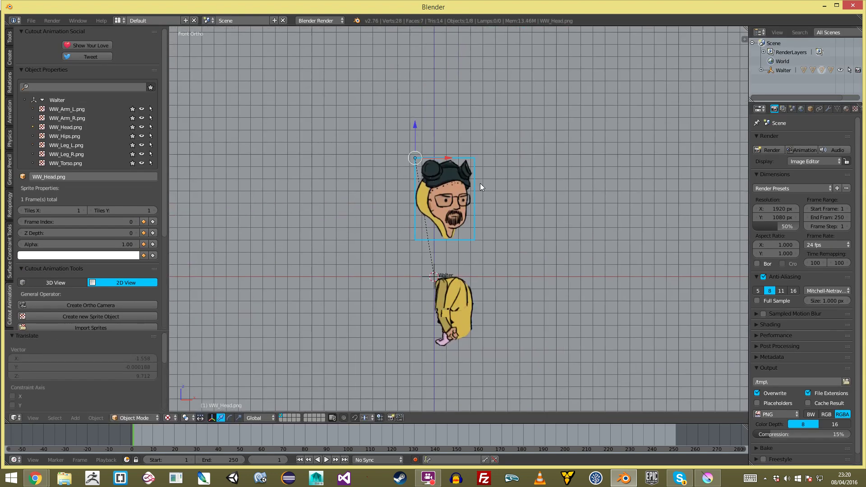
{"action": "key", "text": "g"}
{"action": "left_click", "coordinate": [505, 189]}
{"action": "key", "text": "a"}
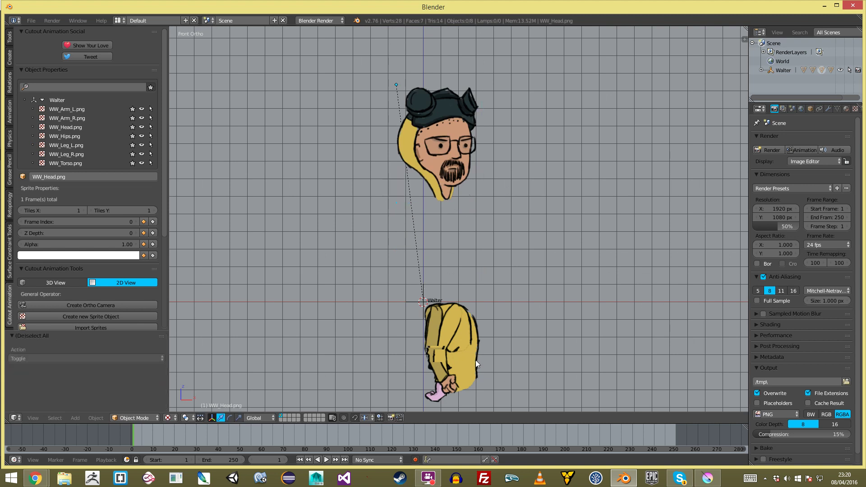
Position the WW_Torso.png sprite directly under the head and the WW_Leg_R.png sprite beneath the torso
{"action": "right_click", "coordinate": [474, 359]}
{"action": "key", "text": "g"}
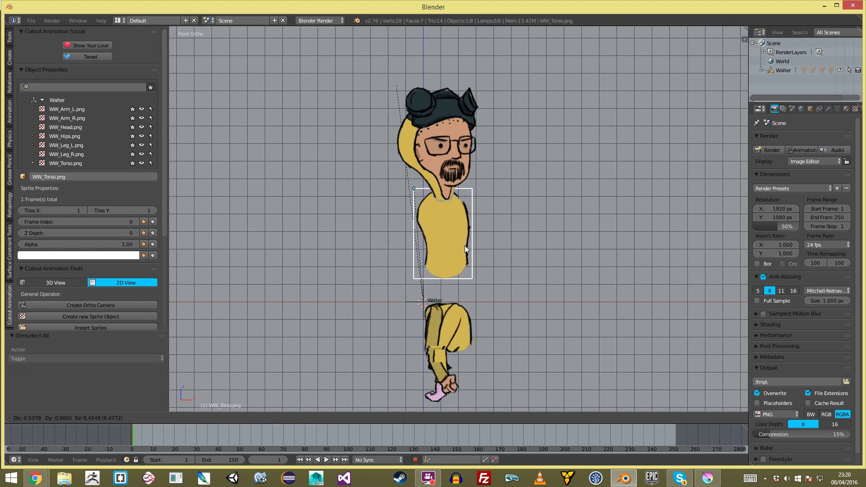
{"action": "left_click", "coordinate": [465, 245]}
{"action": "right_click", "coordinate": [440, 313]}
{"action": "key", "text": "g"}
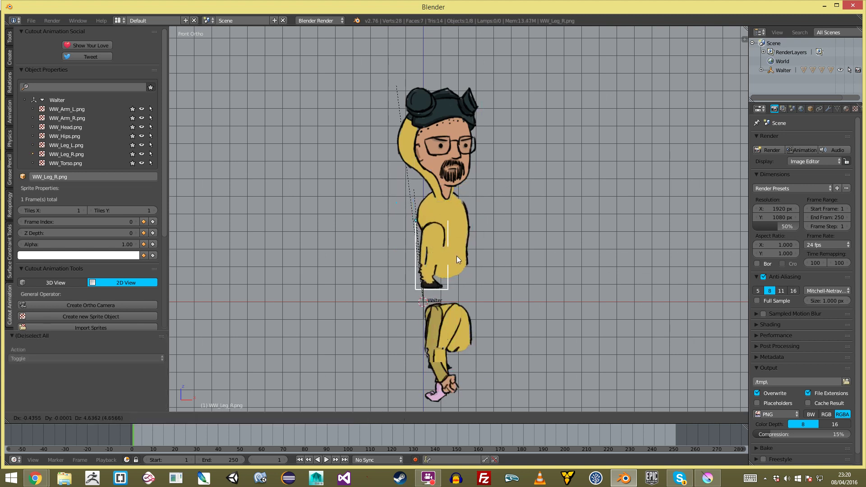
{"action": "left_click", "coordinate": [459, 289]}
Move the WW_Arm_R.png sprite onto the shoulder at the torso's back side
{"action": "right_click", "coordinate": [459, 362]}
{"action": "key", "text": "g"}
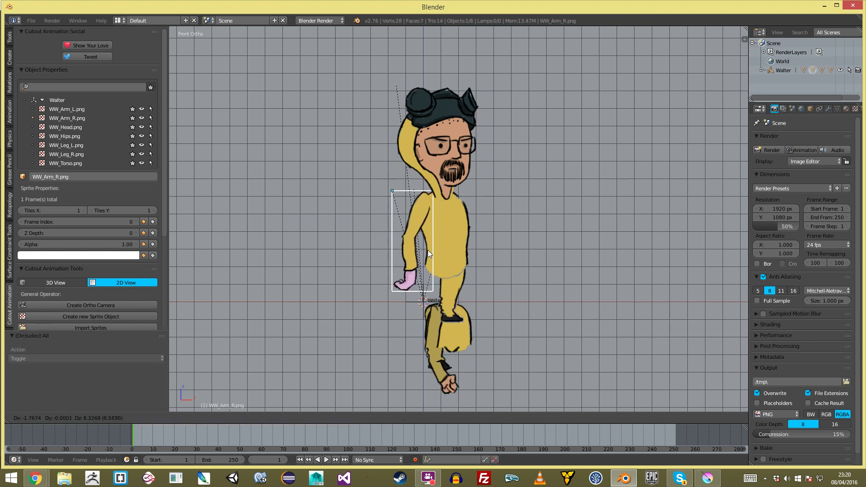
{"action": "left_click", "coordinate": [428, 251]}
Move the WW_Leg_L.png sprite out of the pile and place it beside the right leg
{"action": "right_click", "coordinate": [431, 351]}
{"action": "key", "text": "g"}
{"action": "left_click", "coordinate": [503, 291]}
{"action": "key", "text": "g"}
{"action": "left_click", "coordinate": [465, 313]}
Shift the right leg and the left leg sprites toward the character's back so they stand side by side under the torso
{"action": "key", "text": "a"}
{"action": "right_click", "coordinate": [453, 298]}
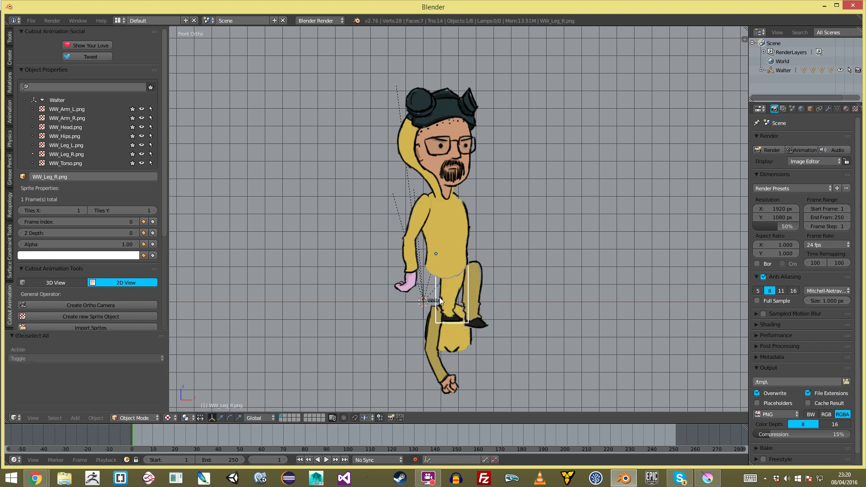
{"action": "key", "text": "g"}
{"action": "left_click", "coordinate": [435, 302]}
{"action": "key", "text": "a"}
{"action": "right_click", "coordinate": [458, 296]}
{"action": "key", "text": "g"}
{"action": "left_click", "coordinate": [448, 296]}
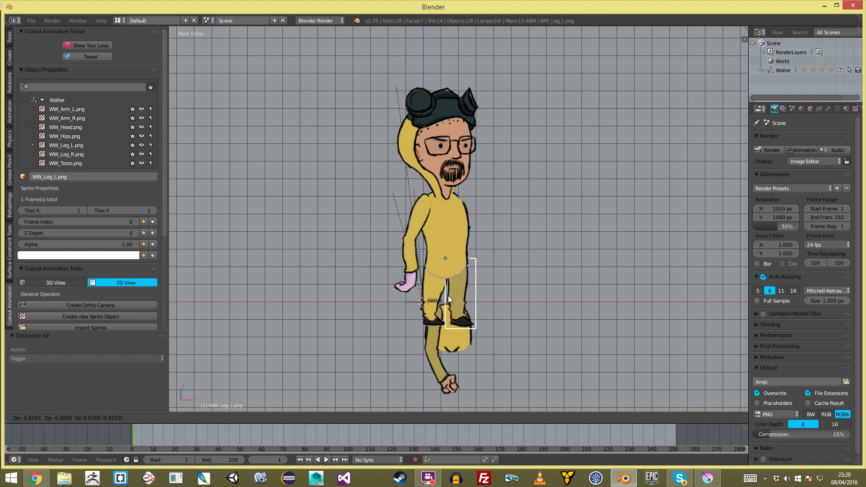
Move the WW_Arm_L.png sprite onto the front shoulder of the torso and refine its position
{"action": "key", "text": "a"}
{"action": "right_click", "coordinate": [448, 361]}
{"action": "key", "text": "g"}
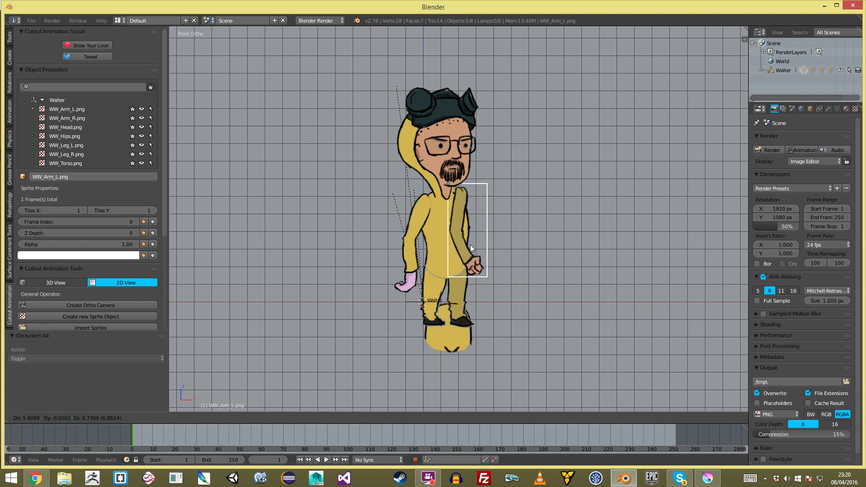
{"action": "left_click", "coordinate": [470, 251]}
{"action": "key", "text": "g"}
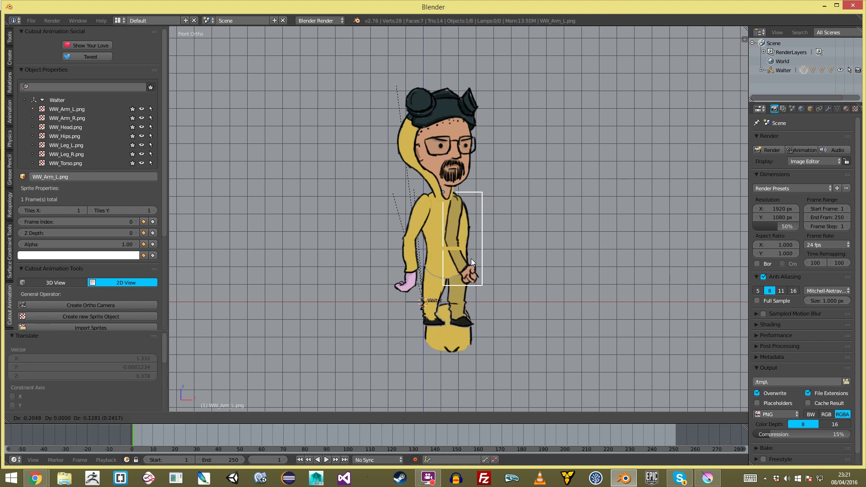
{"action": "left_click", "coordinate": [469, 258]}
Nudge the sprite at the torso's back edge, beside the right arm, to fine-tune its position
{"action": "key", "text": "a"}
{"action": "right_click", "coordinate": [424, 243]}
{"action": "right_click", "coordinate": [423, 243]}
{"action": "key", "text": "g"}
{"action": "left_click", "coordinate": [422, 244]}
{"action": "key", "text": "a"}
{"action": "right_click", "coordinate": [438, 336]}
{"action": "key", "text": "g"}
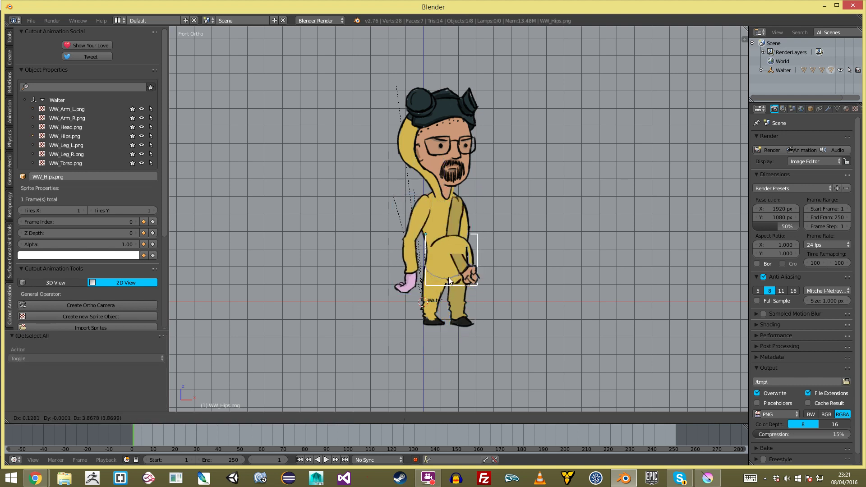
{"action": "right_click", "coordinate": [497, 292]}
Lower the WW_Leg_L.png sprite slightly under the torso
{"action": "right_click", "coordinate": [464, 310]}
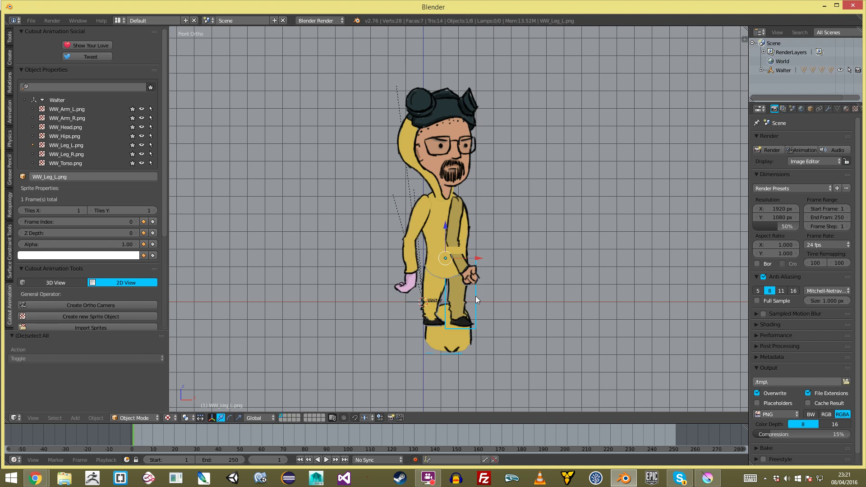
{"action": "key", "text": "r"}
{"action": "right_click", "coordinate": [469, 304]}
{"action": "key", "text": "g"}
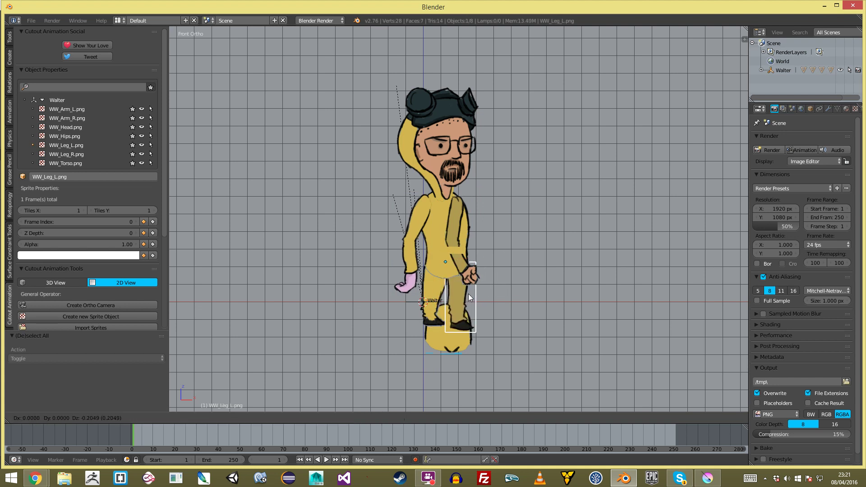
{"action": "left_click", "coordinate": [469, 293]}
Place the WW_Hips.png sprite over the lower torso, just above the legs
{"action": "key", "text": "a"}
{"action": "right_click", "coordinate": [452, 340]}
{"action": "key", "text": "g"}
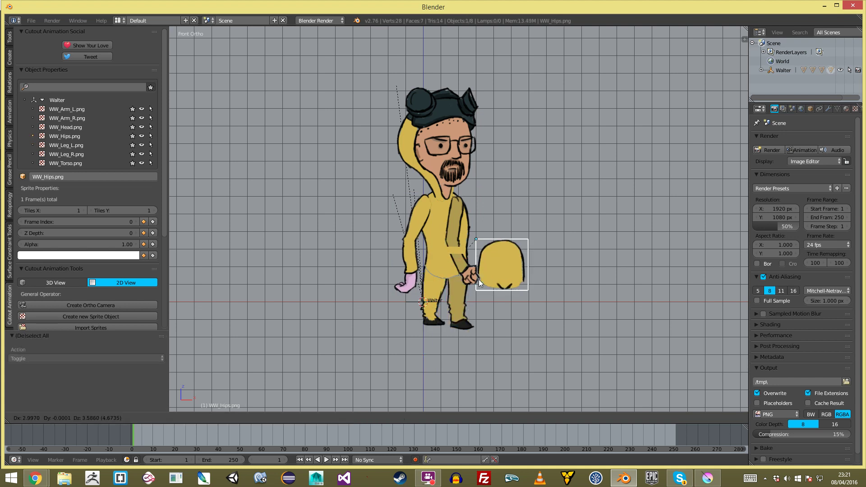
{"action": "left_click", "coordinate": [455, 274]}
{"action": "key", "text": "g"}
{"action": "left_click", "coordinate": [497, 290]}
{"action": "key", "text": "g"}
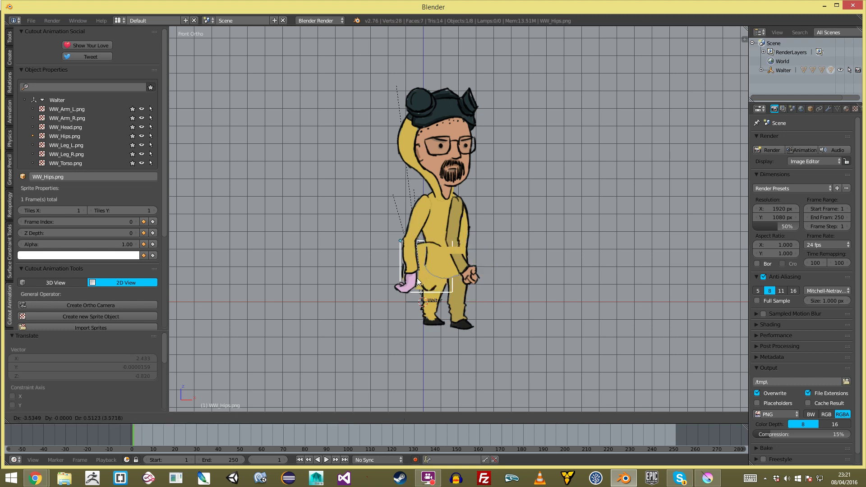
{"action": "left_click", "coordinate": [446, 277]}
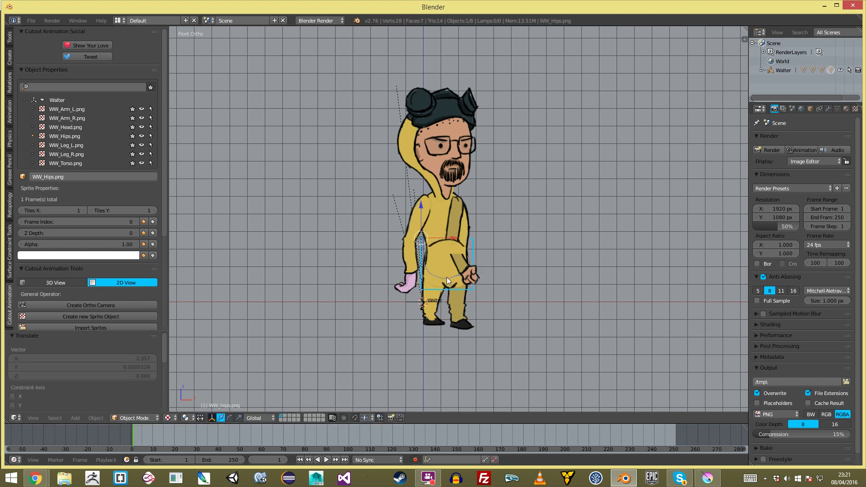
{"action": "key", "text": "a"}
{"action": "right_click", "coordinate": [441, 219]}
{"action": "key", "text": "r"}
{"action": "right_click", "coordinate": [530, 211]}
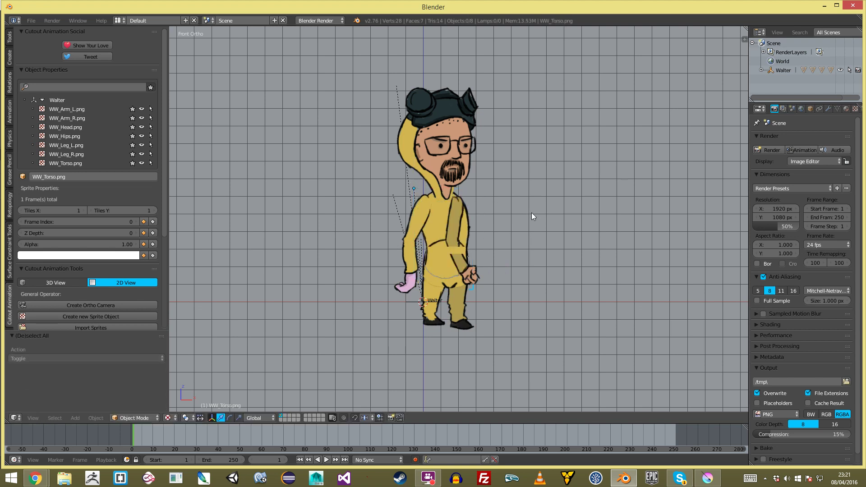
{"action": "scroll", "coordinate": [500, 261], "scroll_direction": "down", "scroll_amount": 1}
{"action": "scroll", "coordinate": [421, 209], "scroll_direction": "up", "scroll_amount": 3}
{"action": "key", "text": "a"}
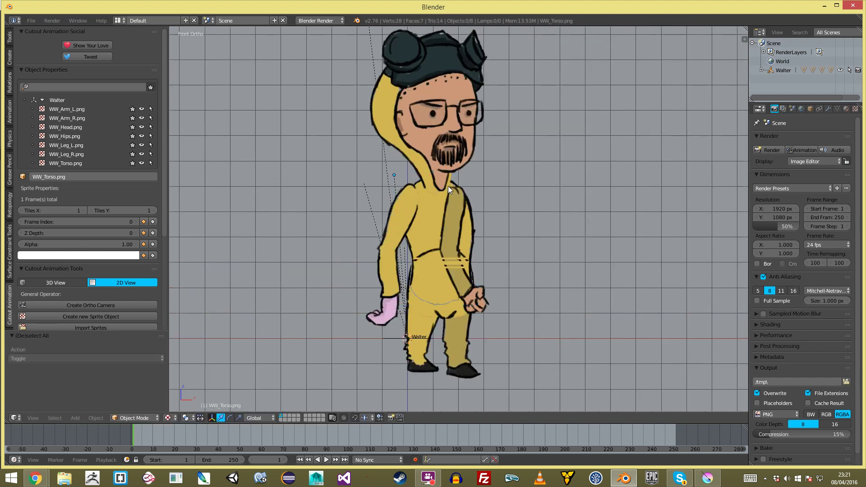
Nudge the right arm sprite slightly closer to the torso and deselect everything
{"action": "scroll", "coordinate": [448, 186], "scroll_direction": "down", "scroll_amount": 2}
{"action": "scroll", "coordinate": [348, 166], "scroll_direction": "up", "scroll_amount": 2}
{"action": "right_click", "coordinate": [457, 150]}
{"action": "right_click", "coordinate": [402, 210]}
{"action": "right_click", "coordinate": [382, 253]}
{"action": "key", "text": "g"}
{"action": "left_click", "coordinate": [389, 252]}
{"action": "key", "text": "a"}
Examine how the torso overlaps the neighbouring parts and bring its sprite properties, including Z Depth, into view
{"action": "scroll", "coordinate": [450, 243], "scroll_direction": "down", "scroll_amount": 4}
{"action": "scroll", "coordinate": [450, 243], "scroll_direction": "up", "scroll_amount": 3}
{"action": "right_click", "coordinate": [452, 242]}
{"action": "key", "text": "a"}
{"action": "scroll", "coordinate": [472, 235], "scroll_direction": "up", "scroll_amount": 2}
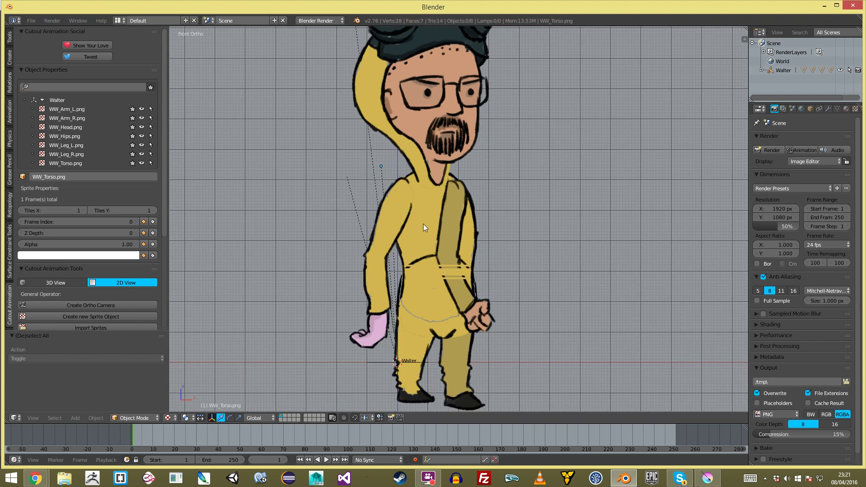
{"action": "right_click", "coordinate": [452, 215]}
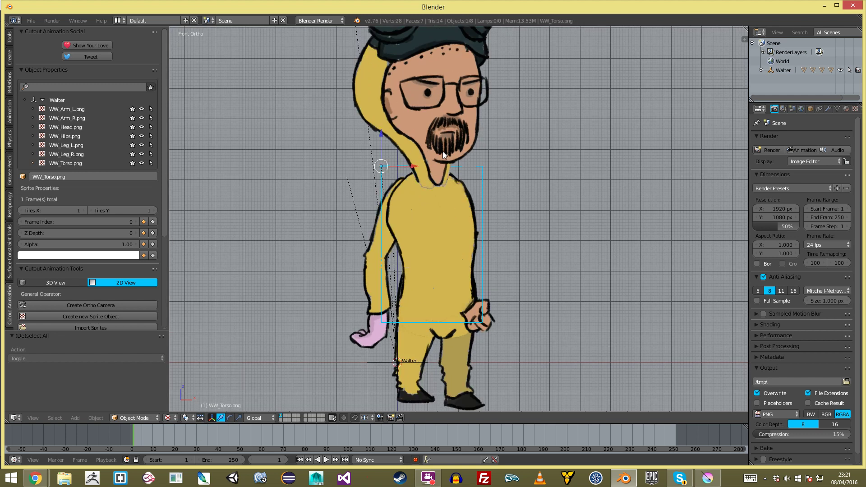
{"action": "scroll", "coordinate": [49, 209], "scroll_direction": "down", "scroll_amount": 3}
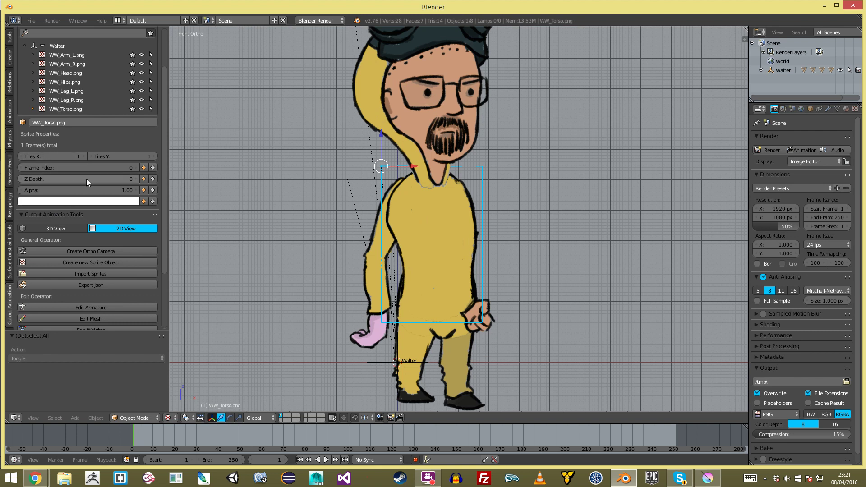
Raise the WW_Leg_L.png sprite by about 0.2 units so its foot is level with the right foot
{"action": "right_click", "coordinate": [415, 367]}
{"action": "right_click", "coordinate": [450, 369], "text": "shift"}
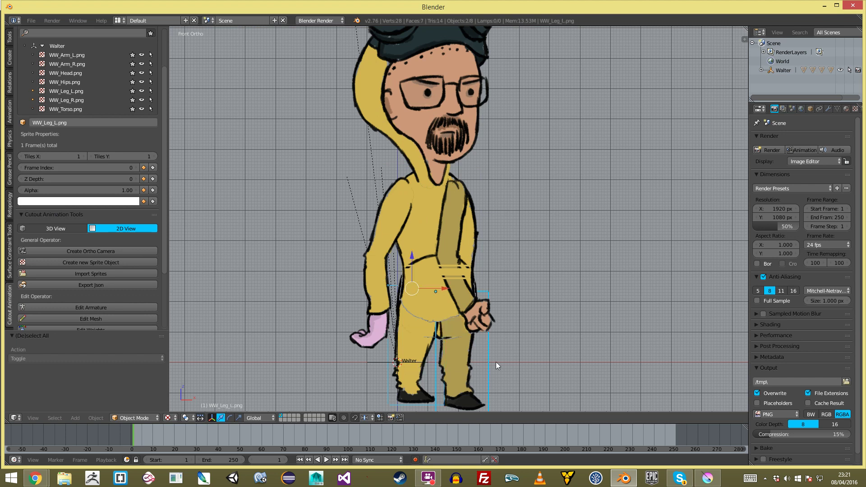
{"action": "right_click", "coordinate": [458, 378]}
{"action": "key", "text": "g"}
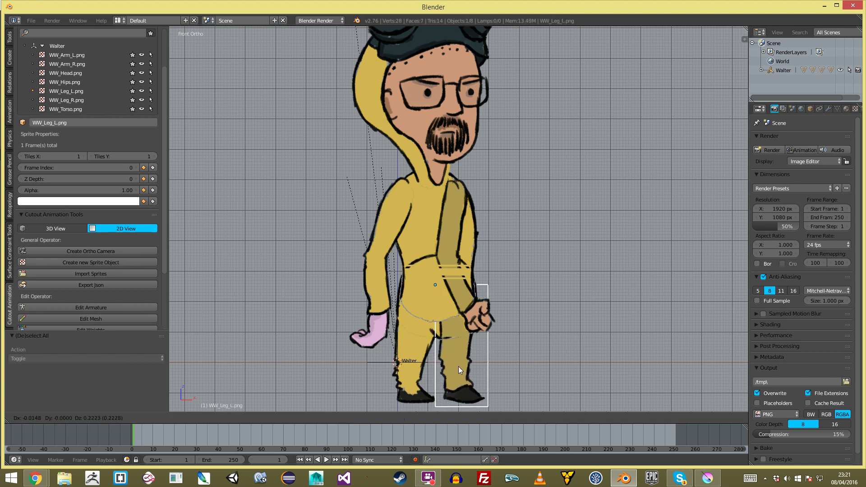
{"action": "left_click", "coordinate": [458, 366]}
{"action": "left_click", "coordinate": [461, 381]}
{"action": "key", "text": "Up"}
{"action": "key", "text": "g"}
{"action": "left_click", "coordinate": [473, 370]}
Select both leg sprites and set their Z Depth to -5 after trying 5
{"action": "right_click", "coordinate": [422, 363], "text": "shift"}
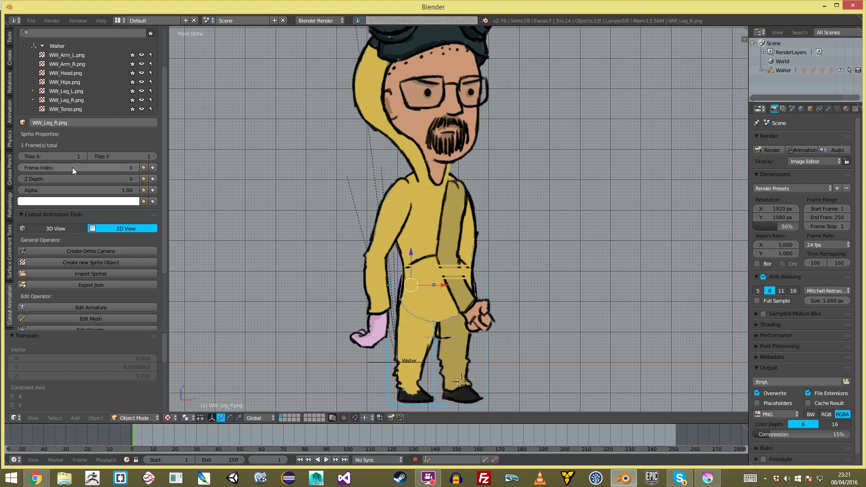
{"action": "left_click", "coordinate": [94, 176]}
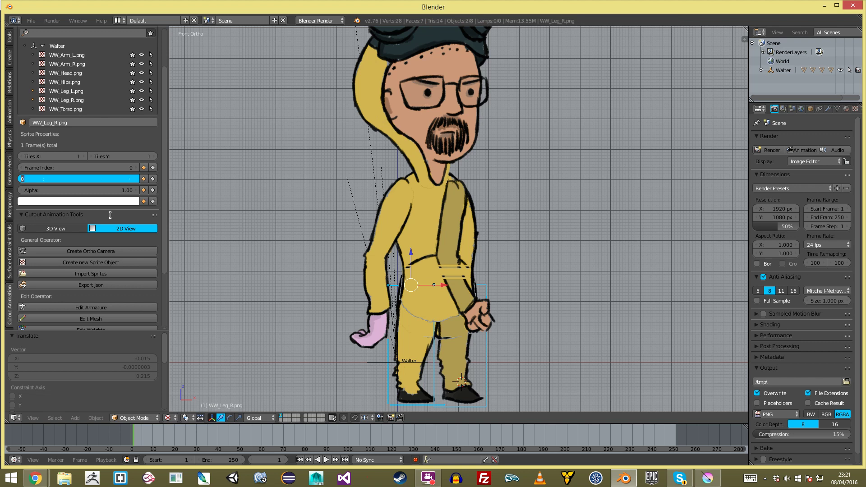
{"action": "type", "text": "5"}
{"action": "key", "text": "Return"}
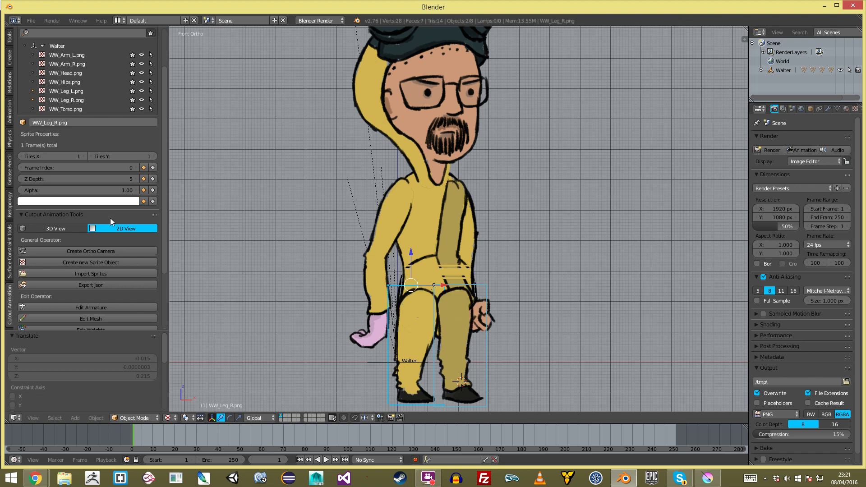
{"action": "left_click", "coordinate": [81, 176]}
{"action": "type", "text": "-5"}
{"action": "key", "text": "Return"}
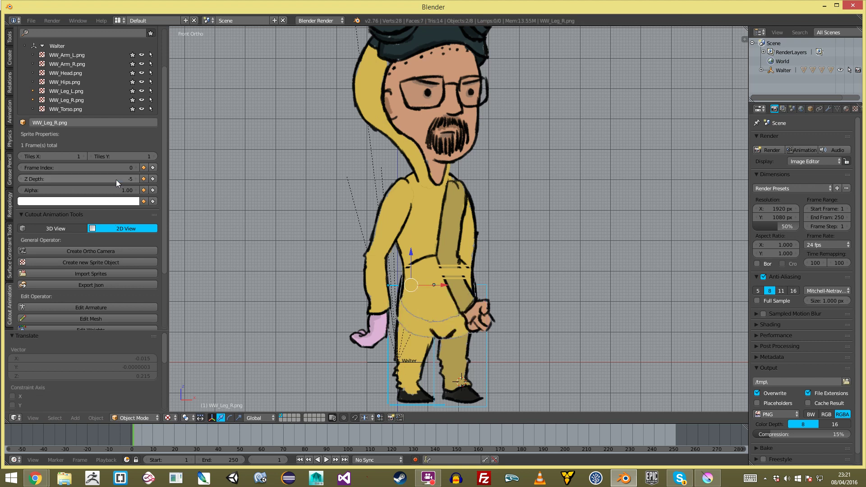
Select the WW_Arm_R.png sprite and try rotating it
{"action": "left_click", "coordinate": [481, 300]}
{"action": "key", "text": "a"}
{"action": "right_click", "coordinate": [393, 260]}
{"action": "right_click", "coordinate": [370, 280]}
{"action": "key", "text": "r"}
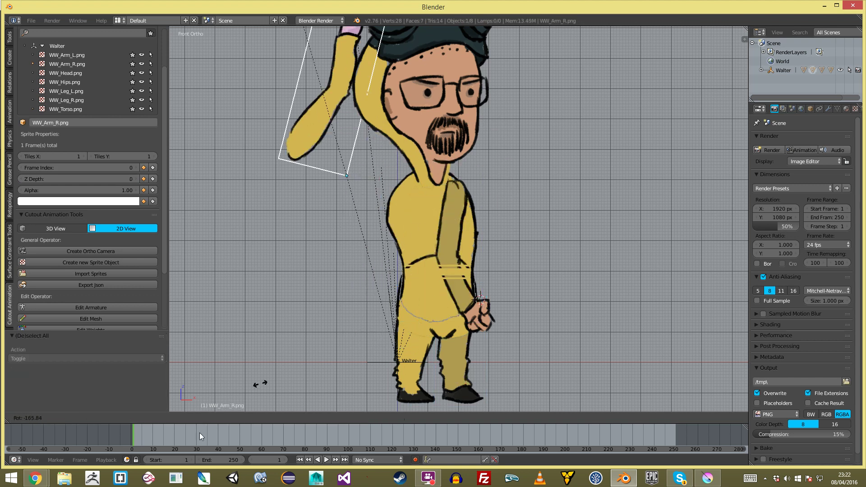
{"action": "right_click", "coordinate": [309, 238]}
Set the Z Depth of the right arm sprite to 10
{"action": "scroll", "coordinate": [453, 218], "scroll_direction": "down", "scroll_amount": 2}
{"action": "scroll", "coordinate": [452, 218], "scroll_direction": "up", "scroll_amount": 2}
{"action": "middle_click_drag", "start_coordinate": [451, 218], "coordinate": [440, 233], "text": "shift"}
{"action": "scroll", "coordinate": [440, 232], "scroll_direction": "down", "scroll_amount": 1}
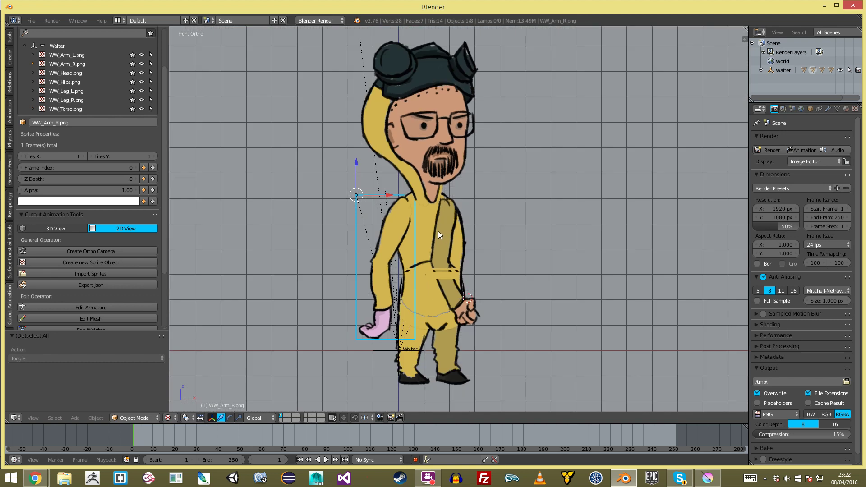
{"action": "left_click", "coordinate": [84, 178]}
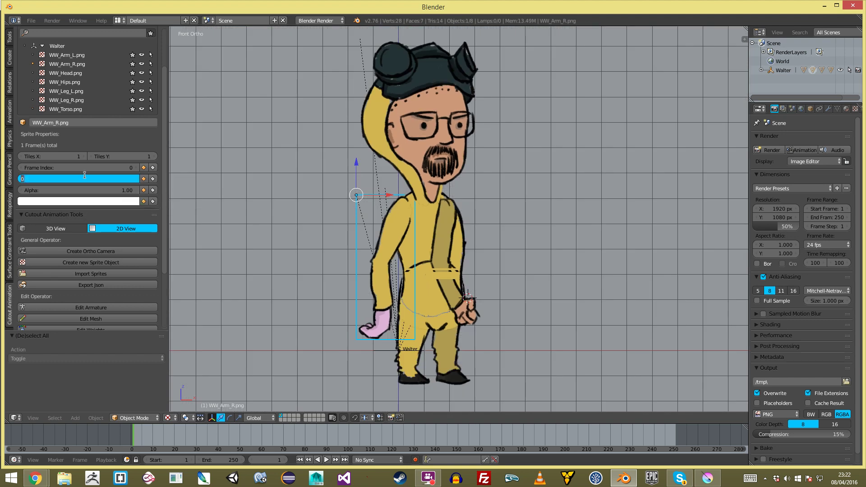
{"action": "type", "text": "10"}
{"action": "key", "text": "Return"}
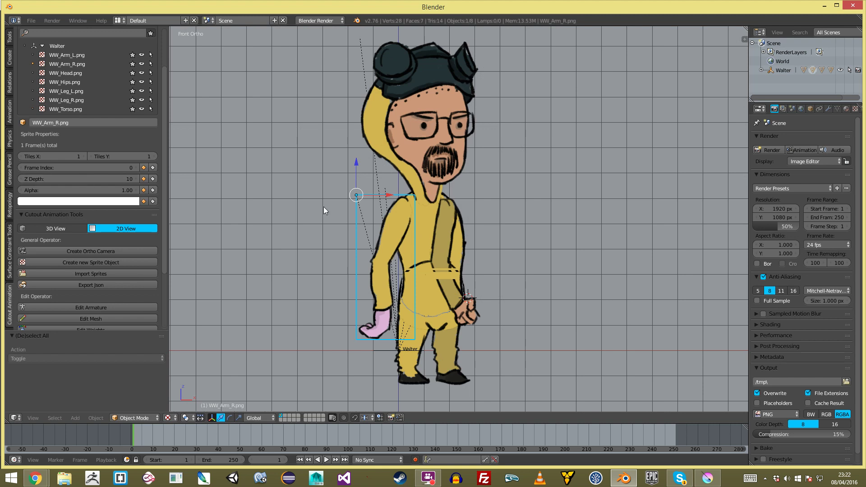
Select the WW_Arm_L.png sprite and set its Z Depth to -10
{"action": "right_click", "coordinate": [442, 244]}
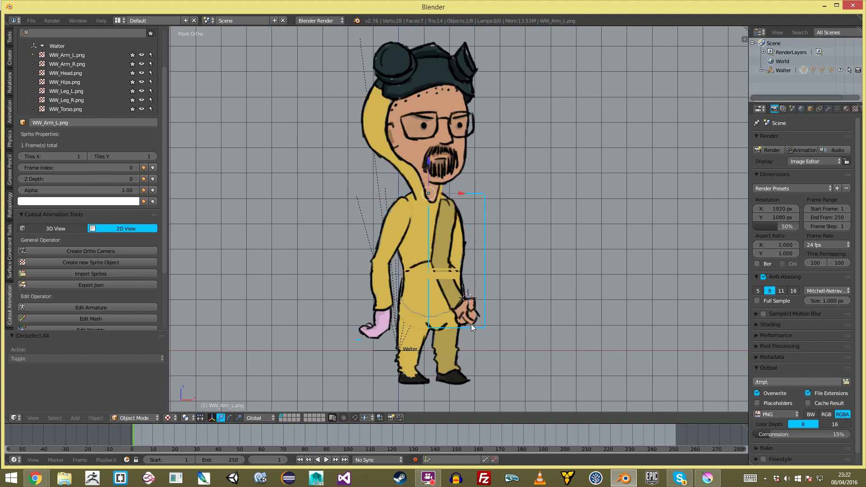
{"action": "left_click", "coordinate": [78, 178]}
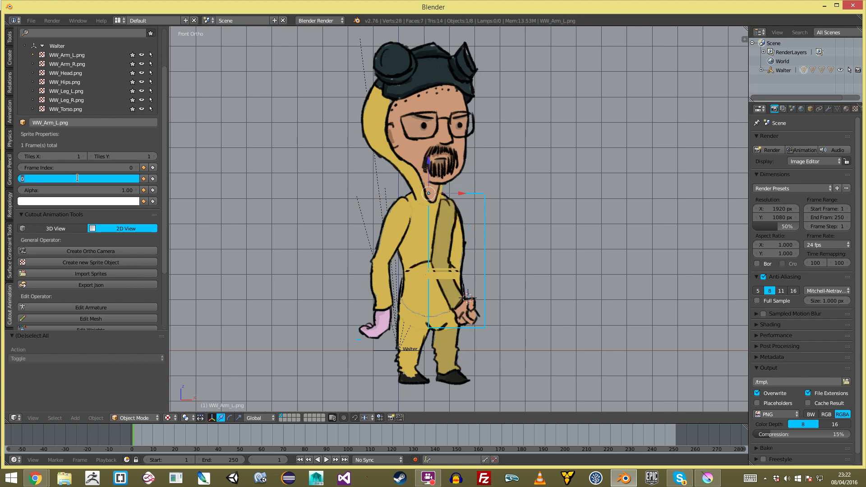
{"action": "type", "text": "-10"}
{"action": "key", "text": "Return"}
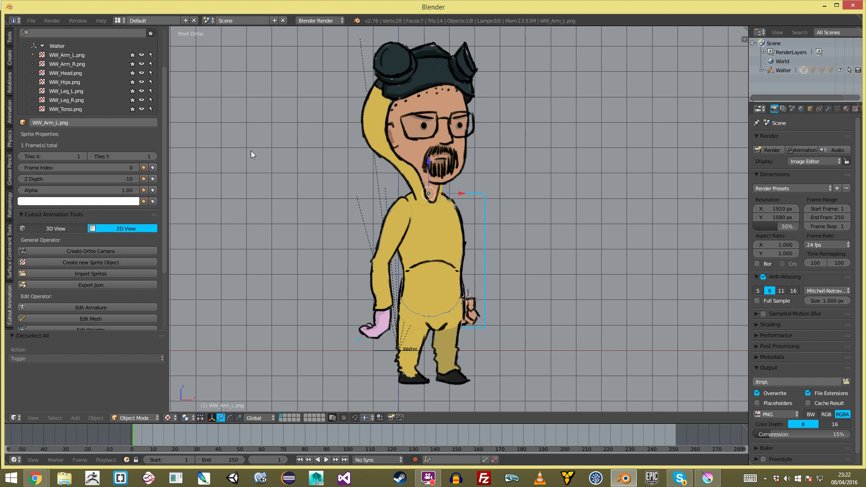
Select the WW_Hips.png sprite and set its Z Depth to 5
{"action": "right_click", "coordinate": [456, 291]}
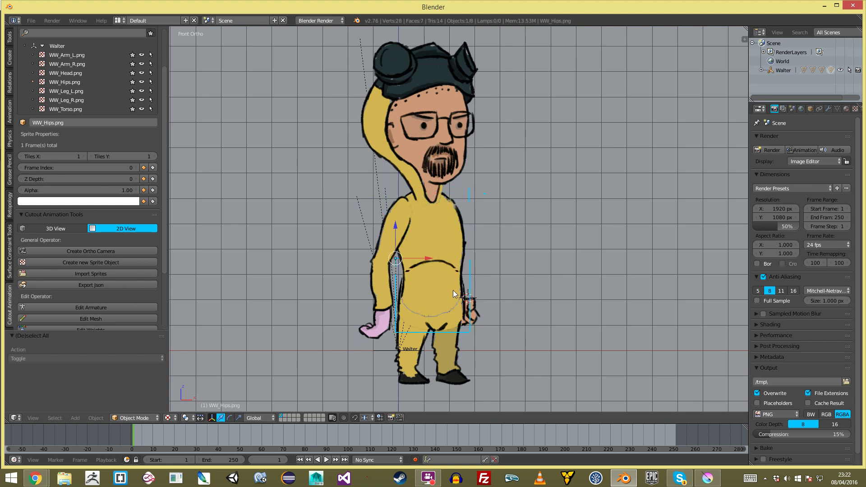
{"action": "right_click", "coordinate": [399, 303]}
{"action": "right_click", "coordinate": [419, 299]}
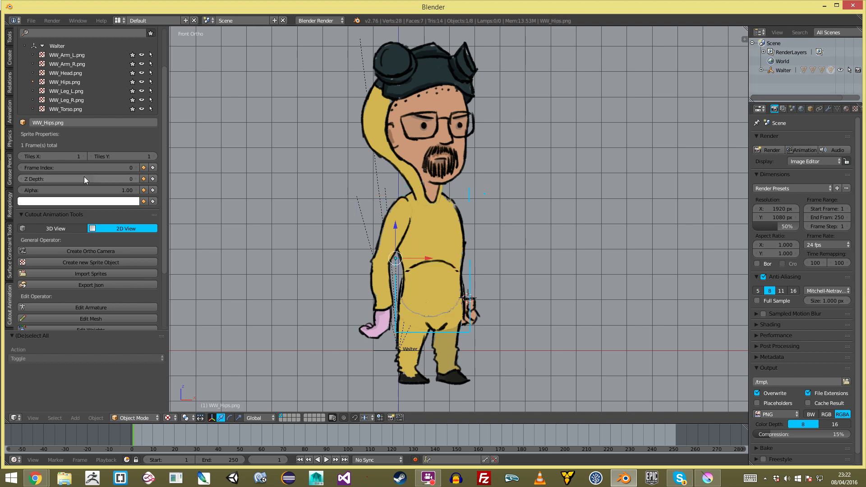
{"action": "left_click", "coordinate": [105, 180]}
{"action": "type", "text": "5"}
{"action": "key", "text": "Return"}
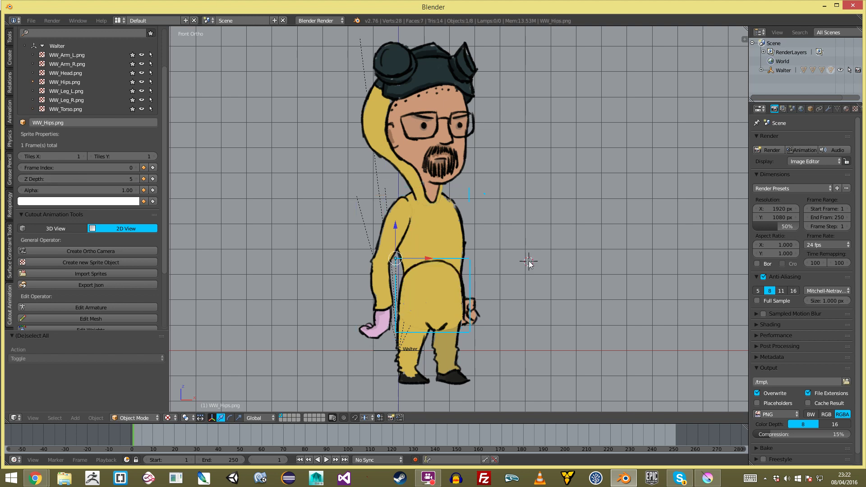
Select the WW_Torso.png sprite and set its Z Depth to 6
{"action": "right_click", "coordinate": [455, 238]}
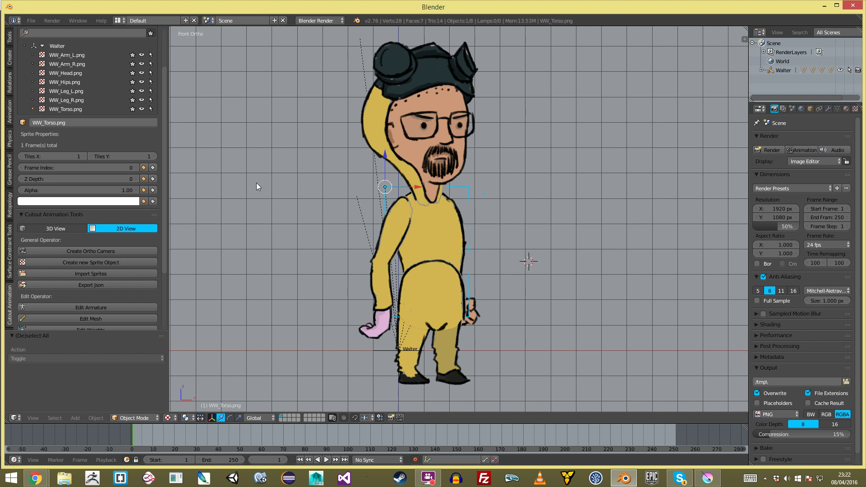
{"action": "left_click", "coordinate": [100, 180]}
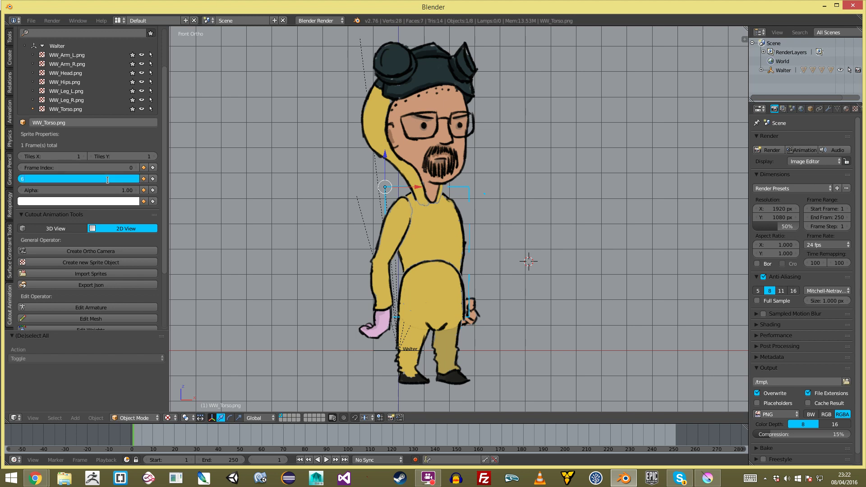
{"action": "type", "text": "6"}
{"action": "key", "text": "Return"}
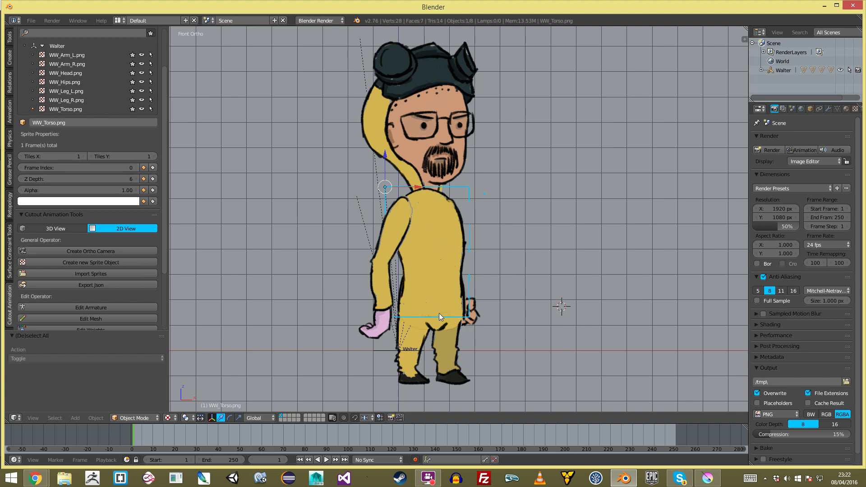
Move the torso and right arm sprites slightly up together, and reposition the left arm sprite to match
{"action": "right_click", "coordinate": [437, 328]}
{"action": "right_click", "coordinate": [450, 281]}
{"action": "right_click", "coordinate": [372, 220], "text": "shift"}
{"action": "key", "text": "g"}
{"action": "right_click", "coordinate": [472, 256]}
{"action": "right_click", "coordinate": [475, 307]}
{"action": "key", "text": "g"}
{"action": "right_click", "coordinate": [484, 305]}
Move the WW_Head.png sprite slightly up over the torso and set its Z Depth to 8
{"action": "right_click", "coordinate": [449, 150]}
{"action": "key", "text": "g"}
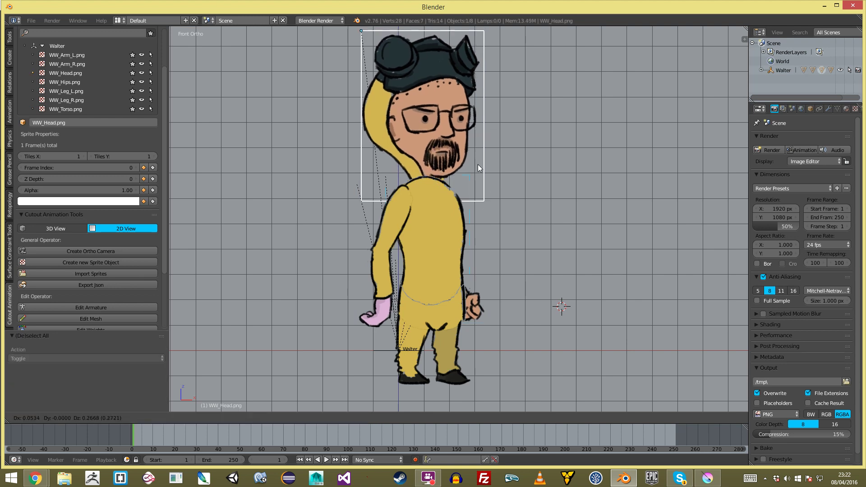
{"action": "left_click", "coordinate": [474, 164]}
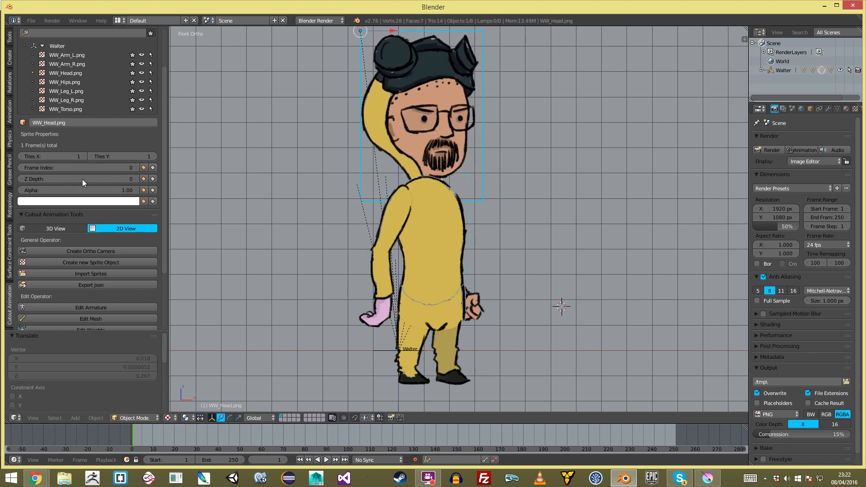
{"action": "left_click", "coordinate": [96, 179]}
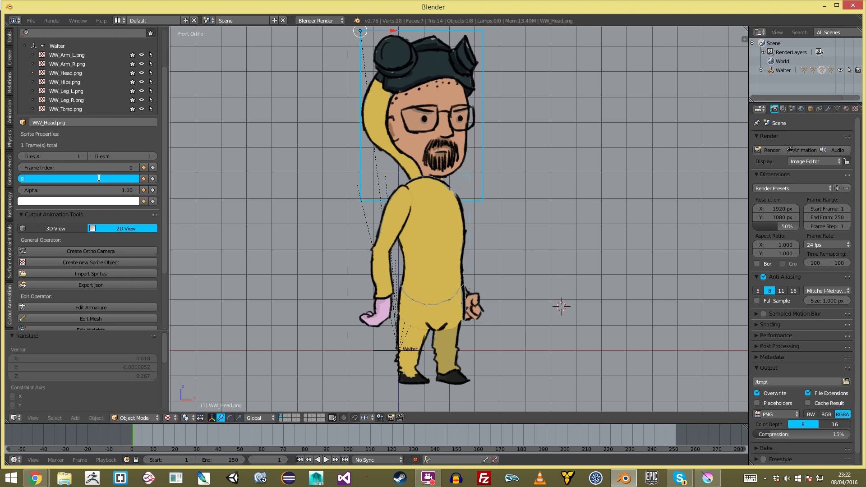
{"action": "type", "text": "8"}
{"action": "key", "text": "Return"}
Nudge the head sprite slightly further up so the neck sits on the torso
{"action": "left_click", "coordinate": [450, 157]}
{"action": "key", "text": "a"}
{"action": "right_click", "coordinate": [449, 176]}
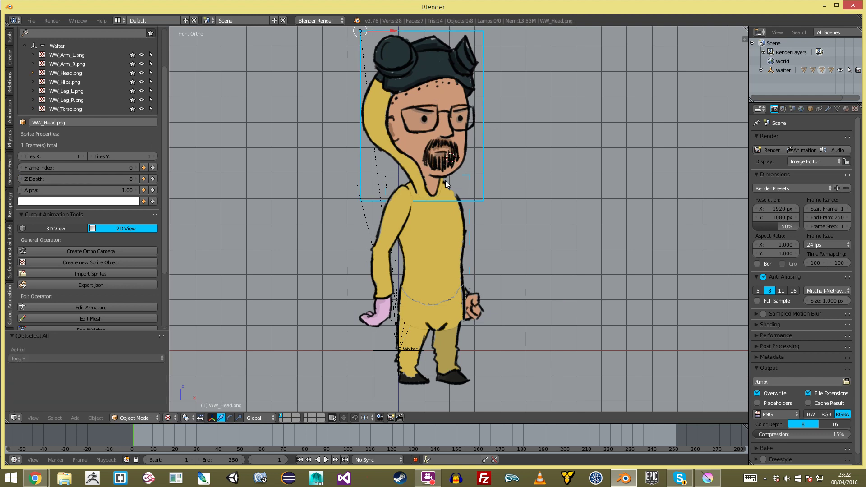
{"action": "key", "text": "g"}
{"action": "left_click", "coordinate": [450, 173]}
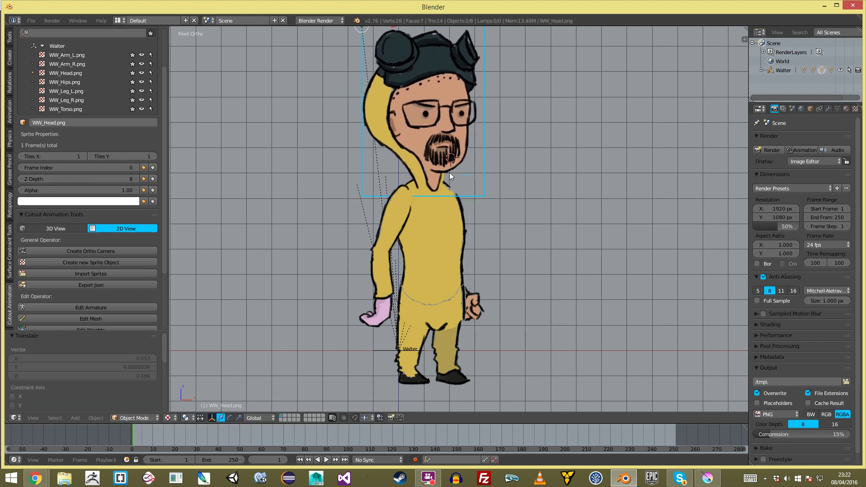
Collapse the unused view property sections and turn off Relationship Lines in the 3D view's display settings
{"action": "scroll", "coordinate": [576, 185], "scroll_direction": "down", "scroll_amount": 3}
{"action": "key", "text": "a"}
{"action": "middle_click_drag", "start_coordinate": [466, 285], "coordinate": [483, 276], "text": "shift"}
{"action": "scroll", "coordinate": [479, 276], "scroll_direction": "up", "scroll_amount": 2}
{"action": "right_click", "coordinate": [392, 263]}
{"action": "key", "text": "n"}
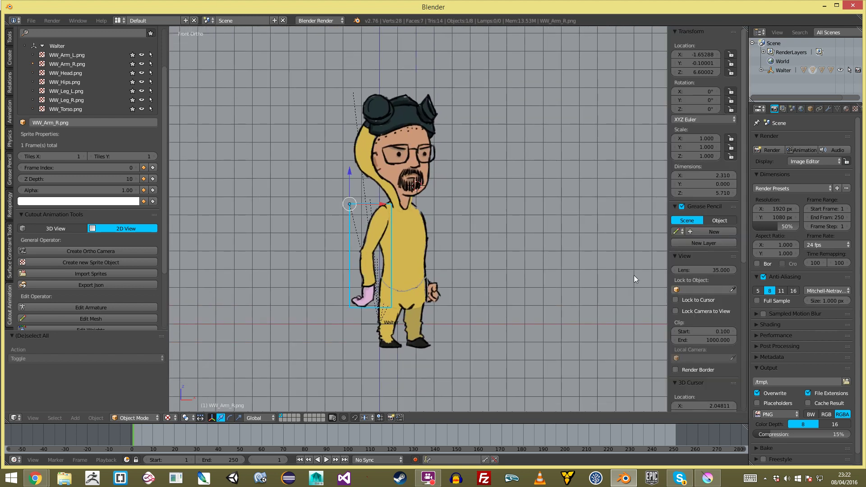
{"action": "scroll", "coordinate": [694, 301], "scroll_direction": "down", "scroll_amount": 4}
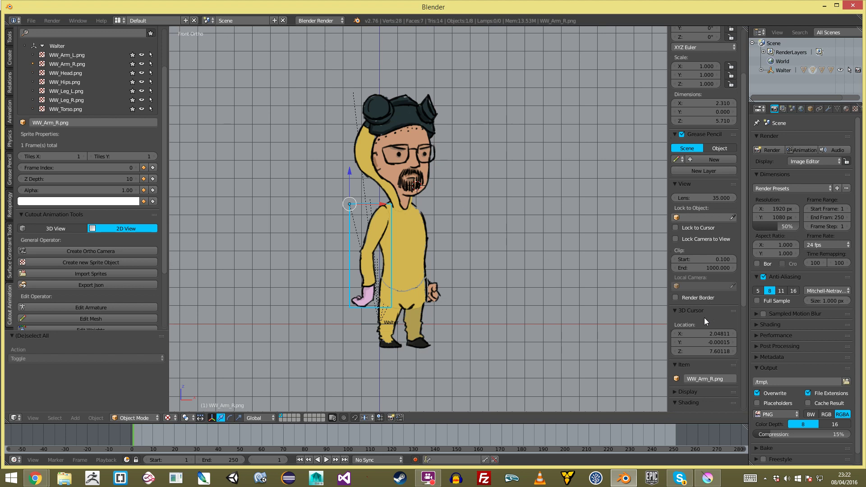
{"action": "scroll", "coordinate": [707, 319], "scroll_direction": "up", "scroll_amount": 4}
{"action": "left_click", "coordinate": [717, 209]}
{"action": "left_click", "coordinate": [713, 215]}
{"action": "left_click", "coordinate": [704, 231]}
{"action": "left_click", "coordinate": [702, 240]}
{"action": "left_click", "coordinate": [697, 251]}
{"action": "left_click", "coordinate": [689, 303]}
{"action": "key", "text": "a"}
{"action": "scroll", "coordinate": [361, 222], "scroll_direction": "down", "scroll_amount": 3}
{"action": "scroll", "coordinate": [410, 285], "scroll_direction": "down", "scroll_amount": 1}
{"action": "middle_click_drag", "start_coordinate": [410, 287], "coordinate": [456, 277], "text": "shift"}
{"action": "scroll", "coordinate": [428, 264], "scroll_direction": "up", "scroll_amount": 2}
{"action": "scroll", "coordinate": [537, 274], "scroll_direction": "up", "scroll_amount": 3}
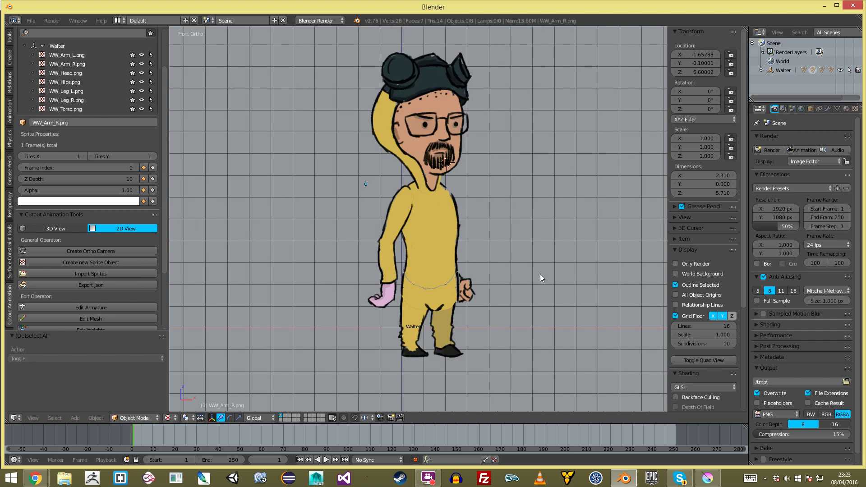
Turn Relationship Lines back on and hide the view properties
{"action": "left_click", "coordinate": [700, 307]}
{"action": "scroll", "coordinate": [379, 252], "scroll_direction": "up", "scroll_amount": 1}
{"action": "key", "text": "n"}
Start editing the armature and draw a chain of hip, torso and head bones up the middle of the character
{"action": "right_click", "coordinate": [416, 261]}
{"action": "middle_click_drag", "start_coordinate": [411, 304], "coordinate": [343, 288], "text": "shift"}
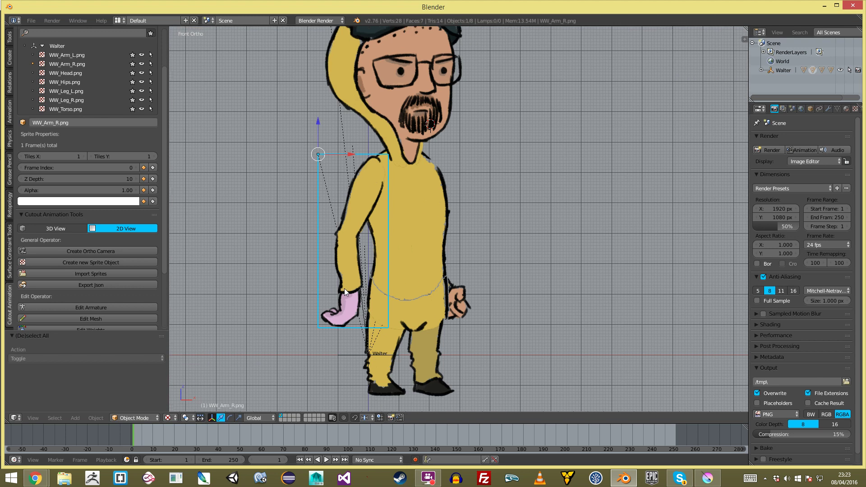
{"action": "scroll", "coordinate": [123, 283], "scroll_direction": "down", "scroll_amount": 4}
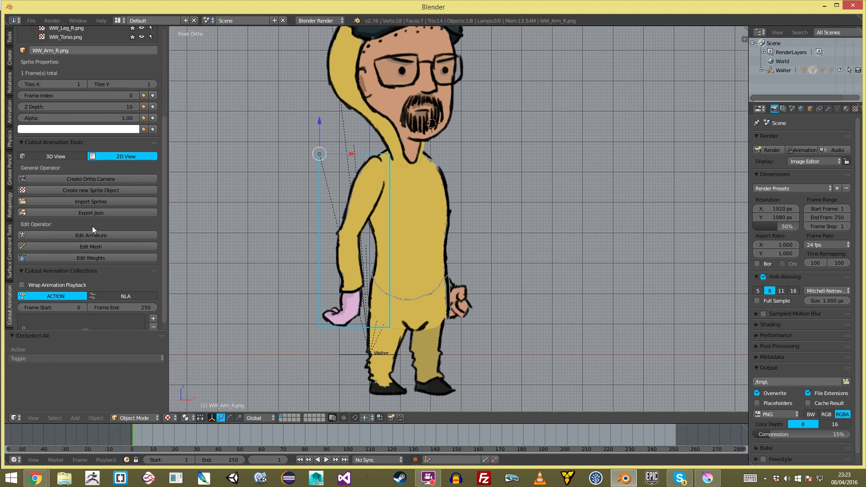
{"action": "left_click", "coordinate": [116, 235]}
{"action": "left_click", "coordinate": [402, 247]}
{"action": "left_click", "coordinate": [405, 296]}
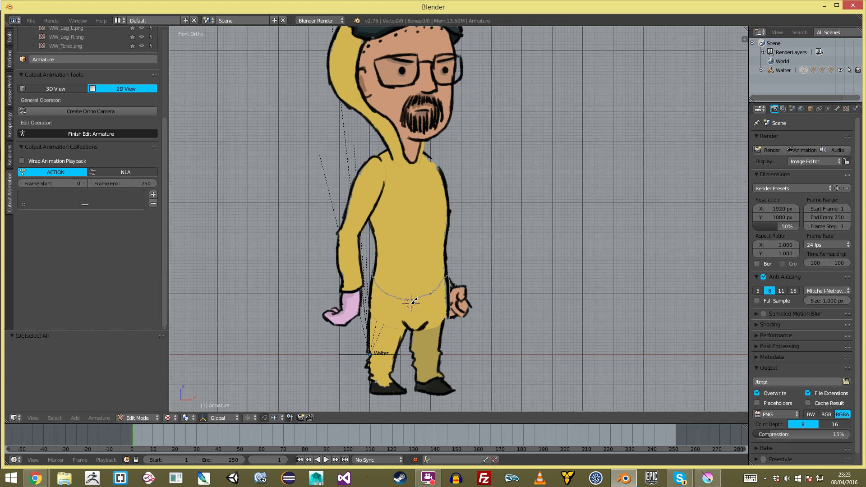
{"action": "left_click_drag", "start_coordinate": [413, 325], "coordinate": [412, 282]}
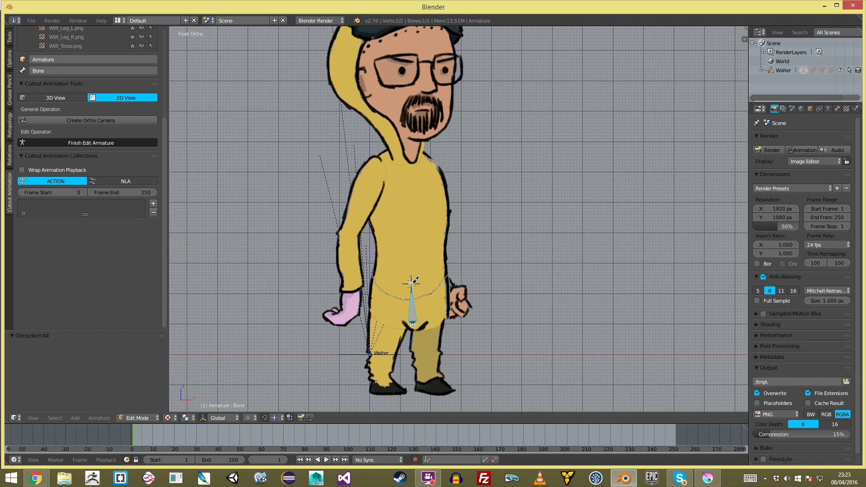
{"action": "mouse_move", "coordinate": [410, 283]}
{"action": "left_mouse_down"}
{"action": "mouse_move", "coordinate": [403, 180]}
{"action": "mouse_move", "coordinate": [428, 92]}
{"action": "mouse_move", "coordinate": [420, 60]}
{"action": "left_mouse_up"}
{"action": "scroll", "coordinate": [409, 159], "scroll_direction": "down", "scroll_amount": 2}
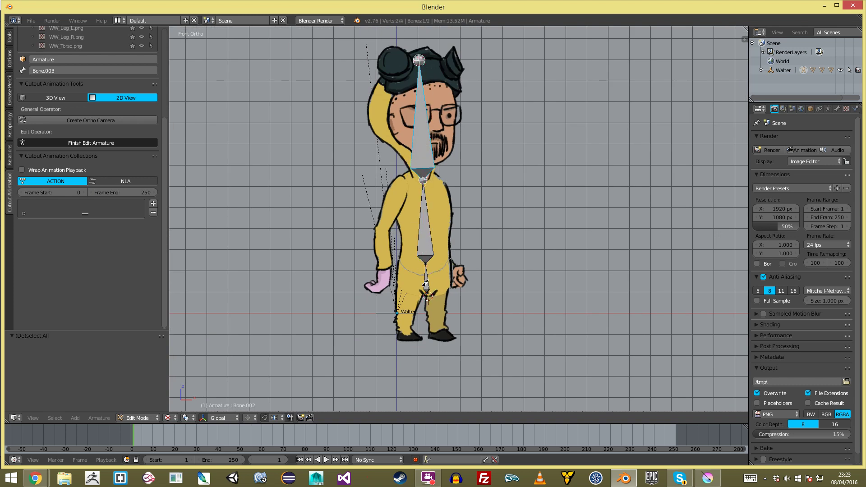
Select the torso bone as parent and draw upper arm, forearm and hand bones down the right arm
{"action": "scroll", "coordinate": [419, 275], "scroll_direction": "up", "scroll_amount": 1}
{"action": "left_click", "coordinate": [414, 251]}
{"action": "right_click", "coordinate": [414, 251]}
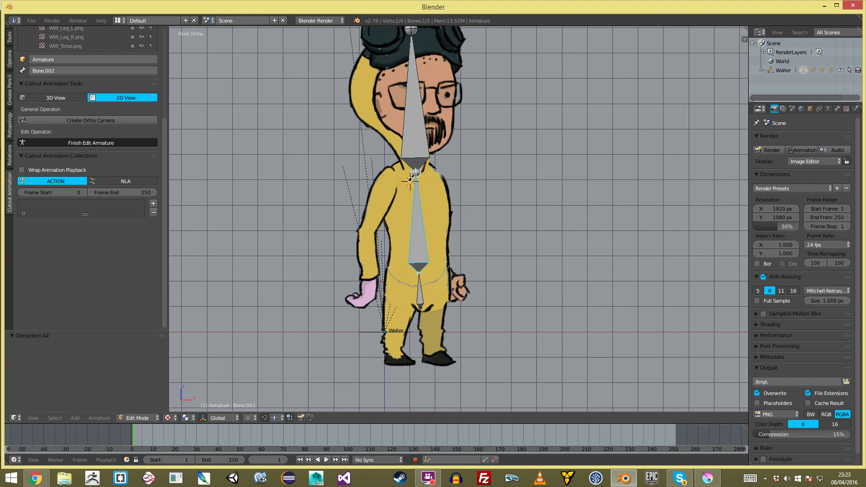
{"action": "left_click", "coordinate": [389, 180]}
{"action": "left_click_drag", "start_coordinate": [392, 170], "coordinate": [369, 228]}
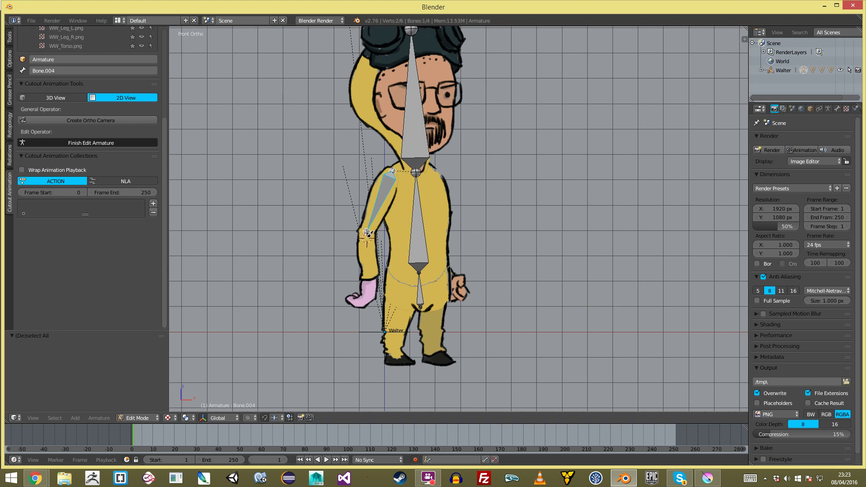
{"action": "mouse_move", "coordinate": [367, 231]}
{"action": "left_mouse_down"}
{"action": "mouse_move", "coordinate": [364, 286]}
{"action": "mouse_move", "coordinate": [370, 279]}
{"action": "mouse_move", "coordinate": [356, 306]}
{"action": "left_mouse_up"}
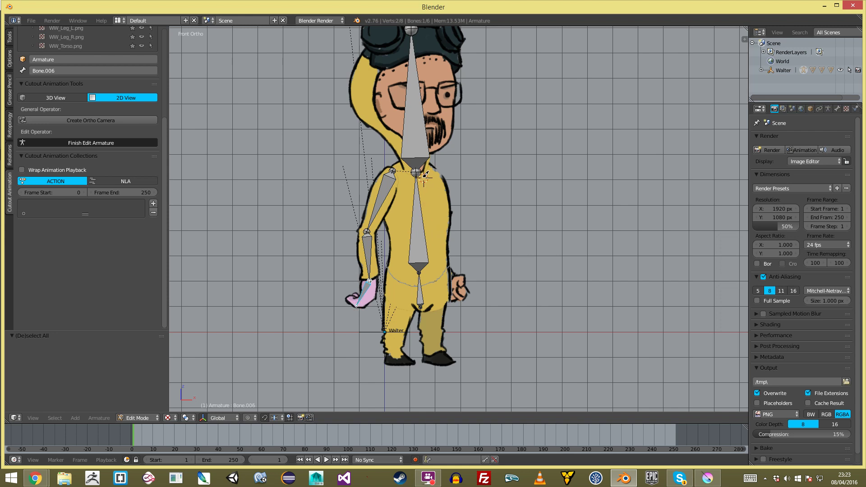
Try to draw a left upper arm bone starting from the torso bone and undo it
{"action": "right_click", "coordinate": [417, 192]}
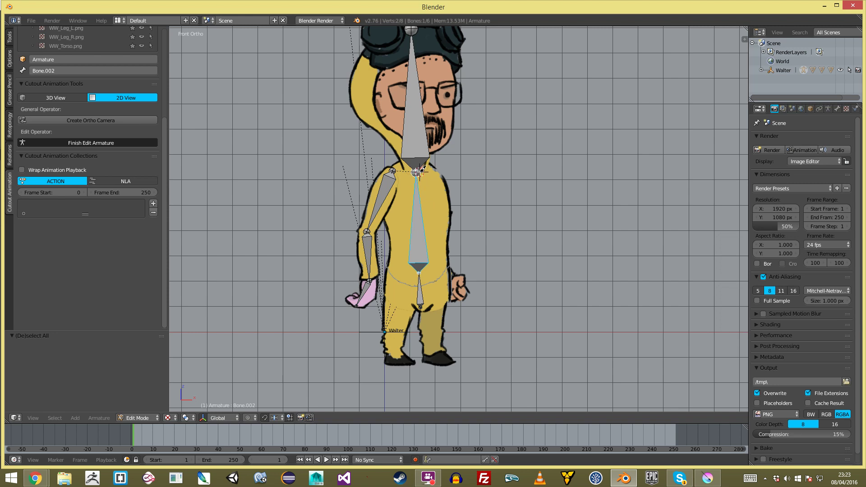
{"action": "mouse_move", "coordinate": [424, 172]}
{"action": "left_mouse_down"}
{"action": "mouse_move", "coordinate": [438, 236]}
{"action": "mouse_move", "coordinate": [432, 229]}
{"action": "left_mouse_up"}
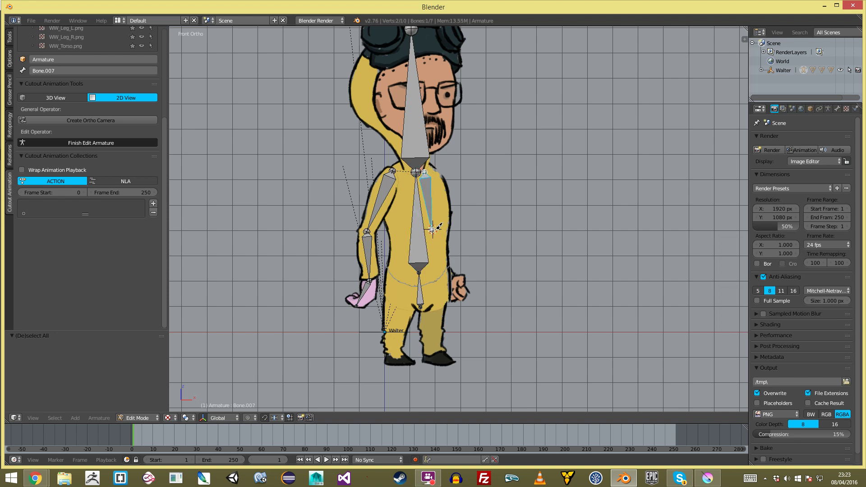
{"action": "key", "text": "ctrl+z"}
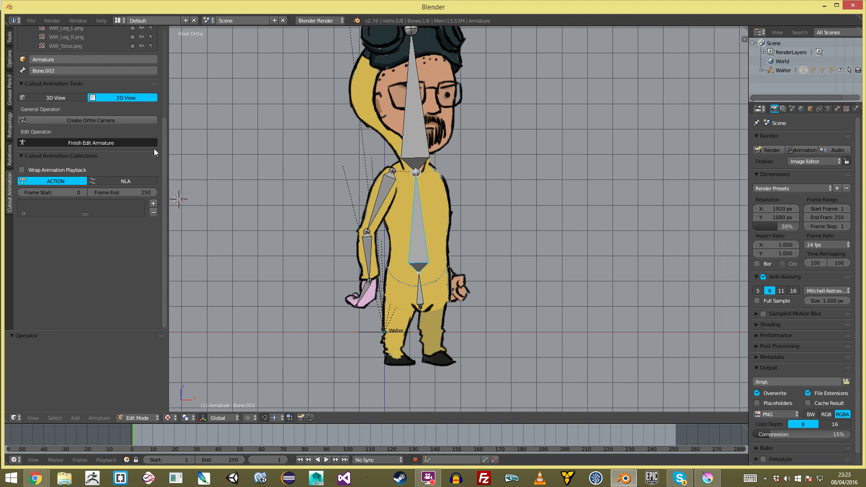
{"action": "key", "text": "f"}
{"action": "key", "text": "f"}
{"action": "key", "text": "ctrl+z"}
{"action": "key", "text": "ctrl+z"}
Finish editing the armature, select the WW_Torso.png sprite and hide it
{"action": "left_click", "coordinate": [87, 144]}
{"action": "scroll", "coordinate": [96, 140], "scroll_direction": "up", "scroll_amount": 7}
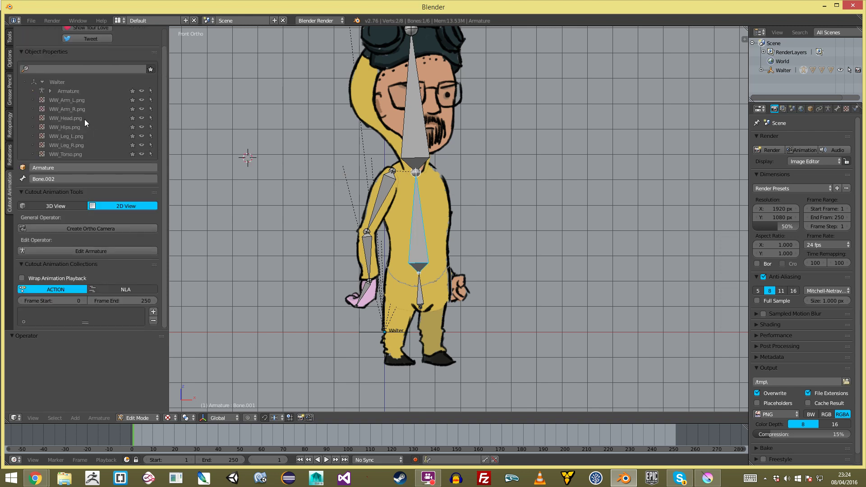
{"action": "left_click", "coordinate": [104, 125]}
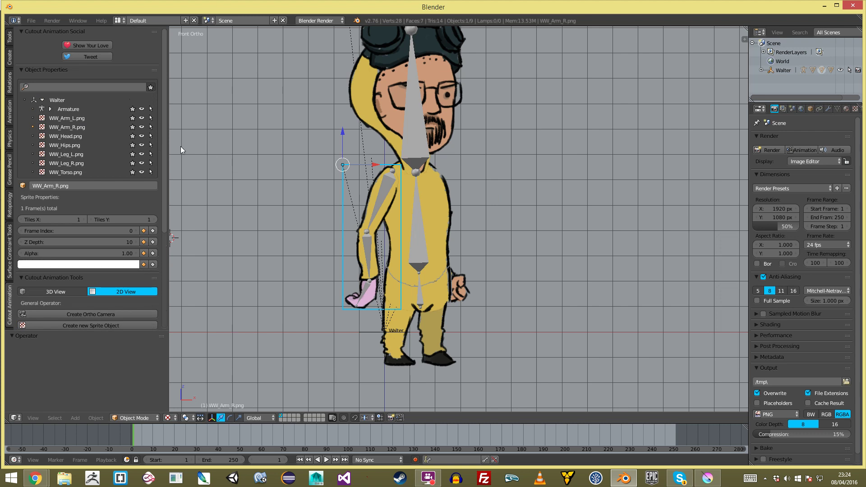
{"action": "right_click", "coordinate": [439, 207]}
{"action": "scroll", "coordinate": [54, 112], "scroll_direction": "down", "scroll_amount": 4}
{"action": "scroll", "coordinate": [90, 127], "scroll_direction": "up", "scroll_amount": 2}
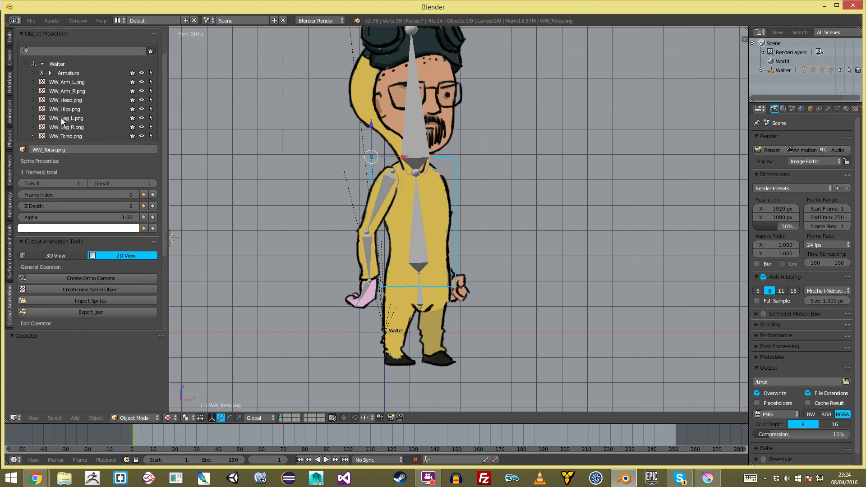
{"action": "left_click", "coordinate": [142, 136]}
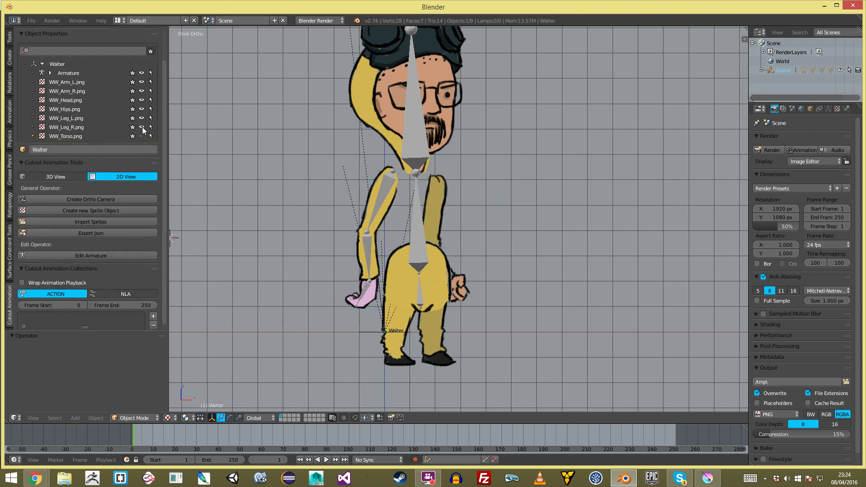
Toggle the visibility of the right leg sprite, leaving it shown, and hide the WW_Hips.png sprite
{"action": "left_click", "coordinate": [142, 127]}
{"action": "left_click", "coordinate": [142, 128]}
{"action": "left_click", "coordinate": [142, 109]}
{"action": "left_click", "coordinate": [142, 109]}
{"action": "scroll", "coordinate": [142, 86], "scroll_direction": "down", "scroll_amount": 1}
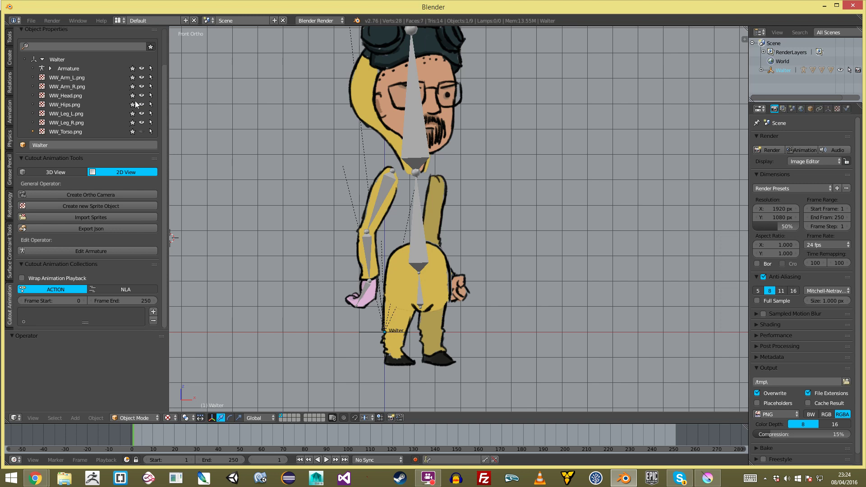
{"action": "left_click", "coordinate": [142, 104]}
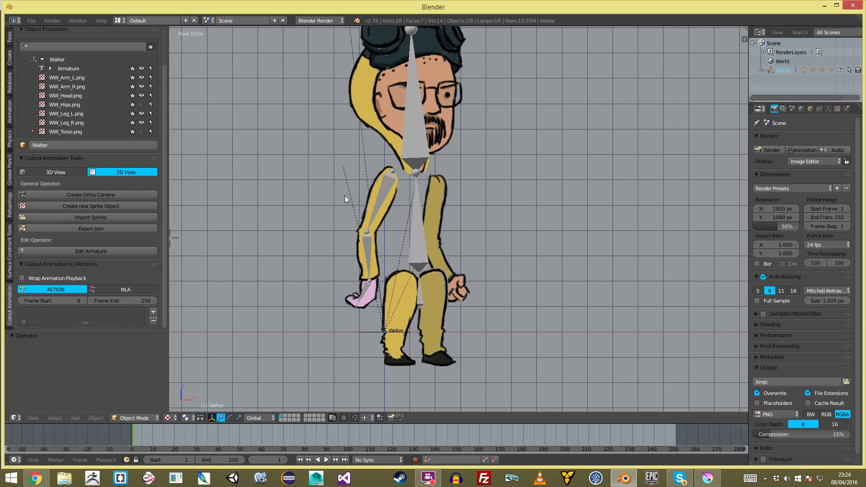
Reopen the armature for editing and draw upper arm, forearm and hand bones down the left arm from the torso bone
{"action": "right_click", "coordinate": [412, 204]}
{"action": "left_click", "coordinate": [97, 276]}
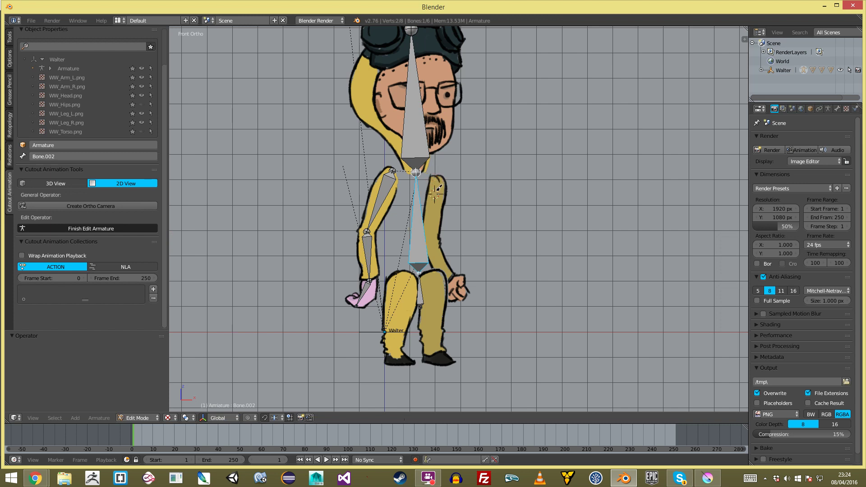
{"action": "left_click_drag", "start_coordinate": [437, 179], "coordinate": [428, 247]}
{"action": "left_click_drag", "start_coordinate": [431, 240], "coordinate": [463, 297]}
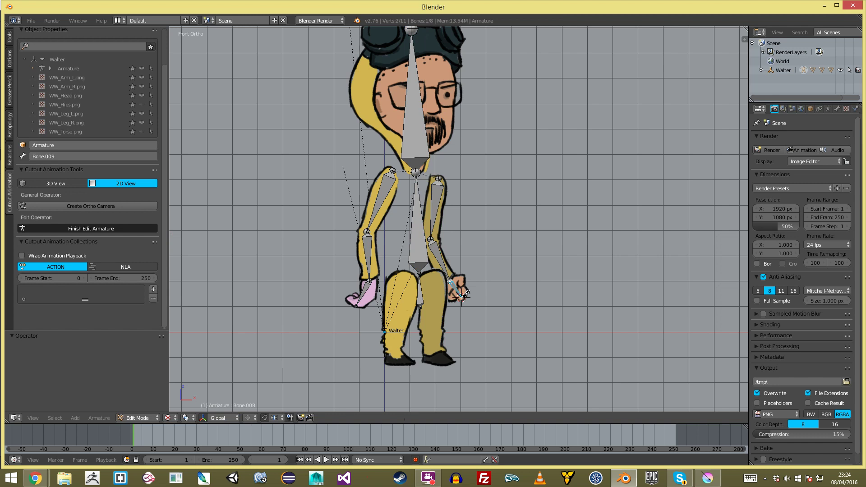
Select the hip bone and draw thigh and shin bones down the right leg
{"action": "right_click", "coordinate": [420, 289]}
{"action": "left_click_drag", "start_coordinate": [404, 273], "coordinate": [395, 354]}
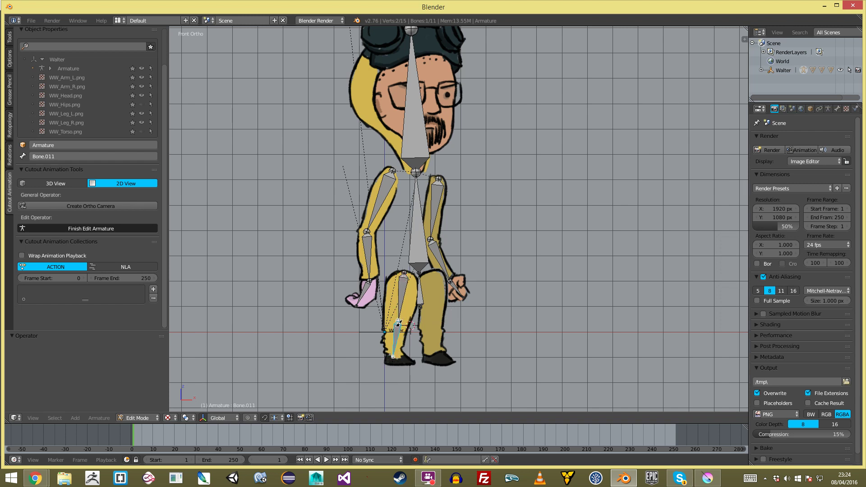
{"action": "left_click_drag", "start_coordinate": [549, 247], "coordinate": [577, 280]}
{"action": "key", "text": "ctrl+z"}
{"action": "left_click_drag", "start_coordinate": [550, 227], "coordinate": [569, 256]}
{"action": "left_click_drag", "start_coordinate": [578, 286], "coordinate": [546, 350]}
{"action": "key", "text": "ctrl+z"}
{"action": "left_click_drag", "start_coordinate": [550, 228], "coordinate": [564, 288]}
{"action": "key", "text": "ctrl+z"}
{"action": "key", "text": "ctrl+z"}
{"action": "key", "text": "ctrl+z"}
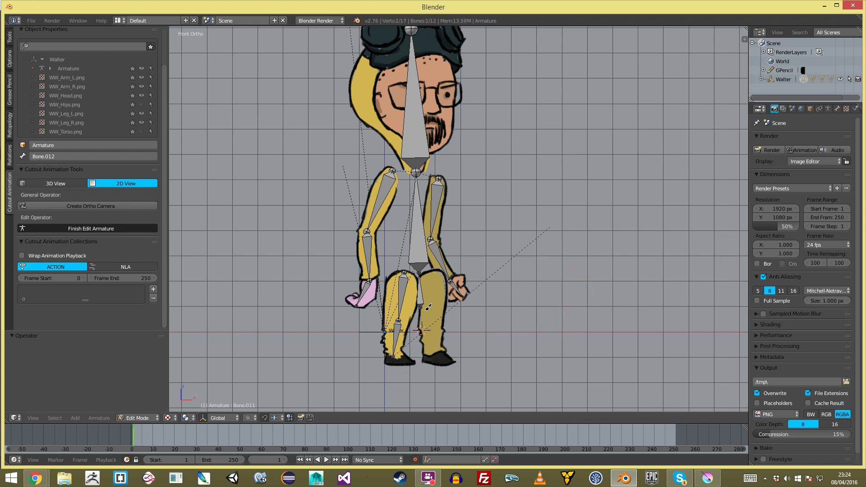
Undo the last bone, reselect the hip bone and draw thigh and shin bones down the left leg
{"action": "key", "text": "ctrl+z"}
{"action": "key", "text": "a"}
{"action": "right_click", "coordinate": [423, 295]}
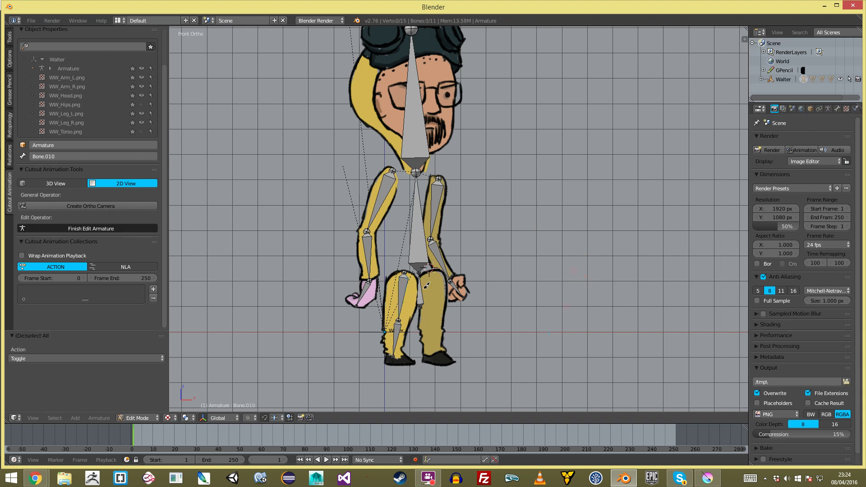
{"action": "mouse_move", "coordinate": [432, 272]}
{"action": "left_mouse_down"}
{"action": "mouse_move", "coordinate": [432, 356]}
{"action": "mouse_move", "coordinate": [411, 359]}
{"action": "left_mouse_up"}
Undo the stray foot bone and move the tip of the left shin bone down into the shoe
{"action": "right_click", "coordinate": [395, 351]}
{"action": "left_click", "coordinate": [432, 352]}
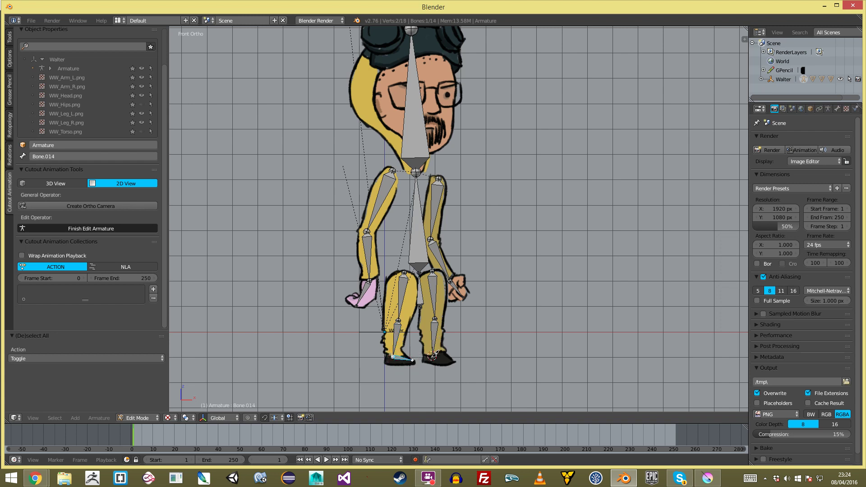
{"action": "key", "text": "ctrl+z"}
{"action": "right_click_drag", "start_coordinate": [393, 356], "coordinate": [433, 364]}
{"action": "key", "text": "a"}
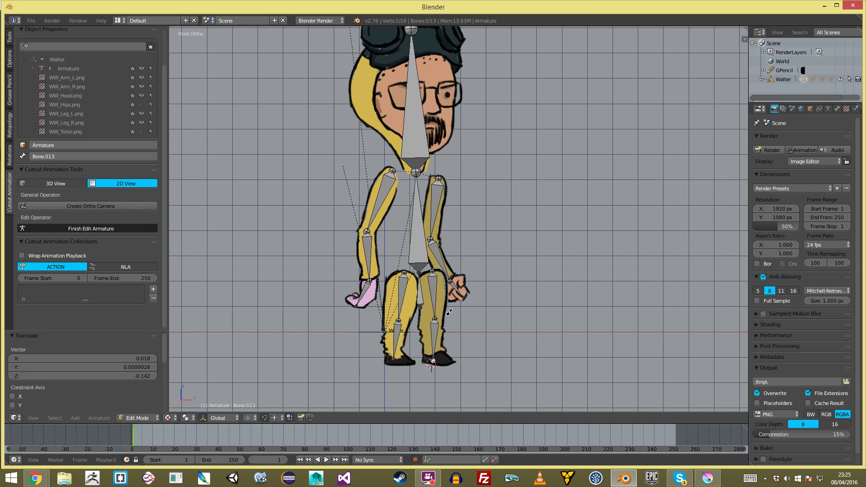
{"action": "key", "text": "a"}
Finish editing the armature and show the WW_Hips.png and WW_Torso.png sprites again
{"action": "scroll", "coordinate": [457, 239], "scroll_direction": "down", "scroll_amount": 1}
{"action": "left_click", "coordinate": [448, 223]}
{"action": "left_click", "coordinate": [415, 220]}
{"action": "left_click", "coordinate": [178, 221]}
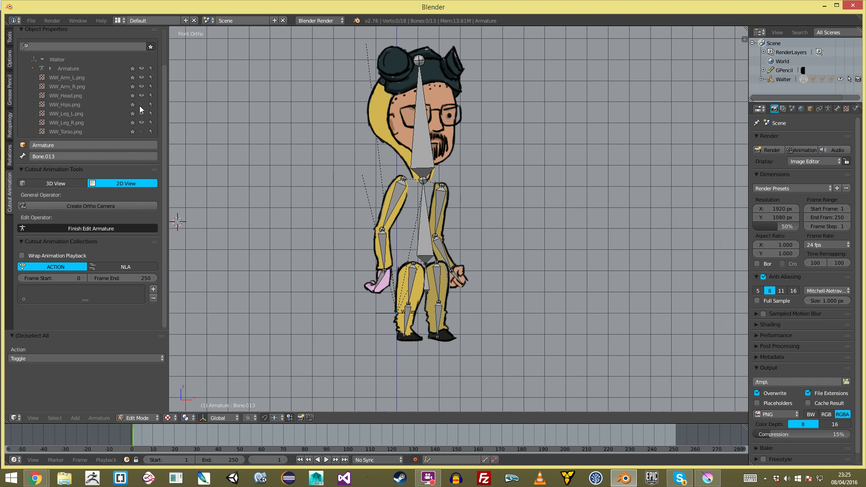
{"action": "left_click", "coordinate": [284, 221]}
{"action": "left_click", "coordinate": [136, 229]}
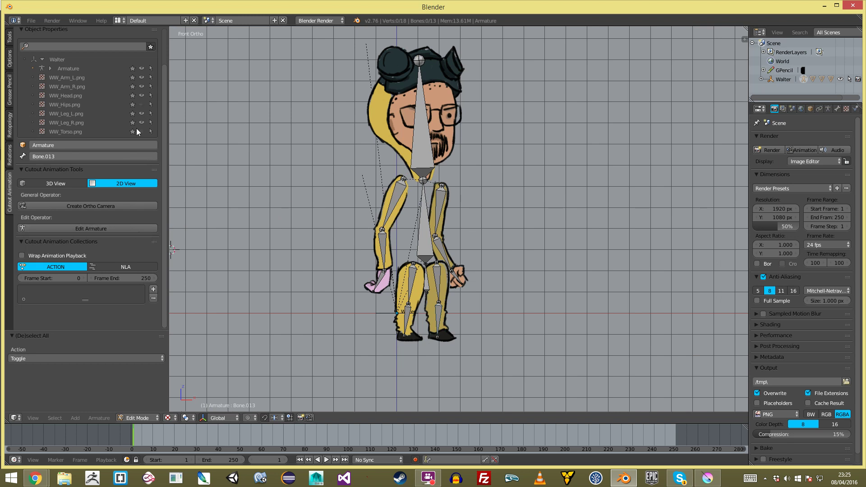
{"action": "left_click", "coordinate": [173, 127]}
{"action": "key", "text": "Tab"}
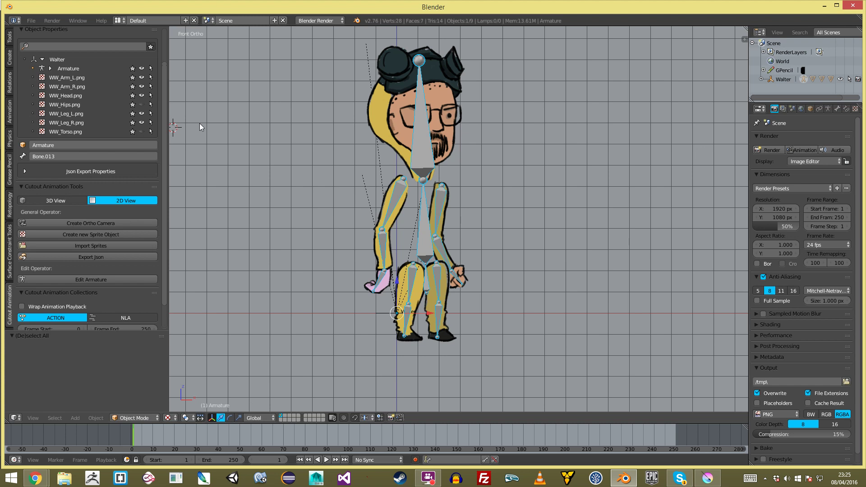
{"action": "left_click", "coordinate": [142, 105]}
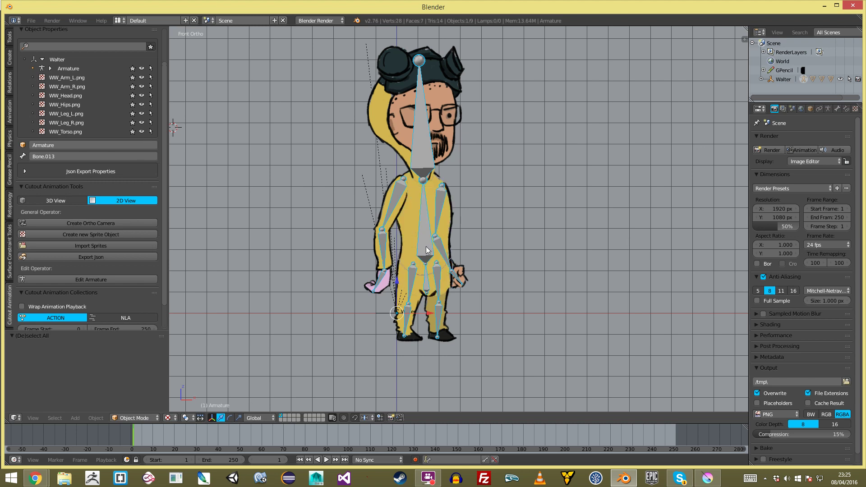
Put the armature in Pose Mode and test the head bone's rotation
{"action": "key", "text": "ctrl+Tab"}
{"action": "key", "text": "a"}
{"action": "right_click", "coordinate": [388, 200]}
{"action": "right_click", "coordinate": [424, 156]}
{"action": "key", "text": "r"}
{"action": "right_click", "coordinate": [500, 194]}
{"action": "key", "text": "a"}
Set the armature's bone display to Stick
{"action": "left_click", "coordinate": [829, 109]}
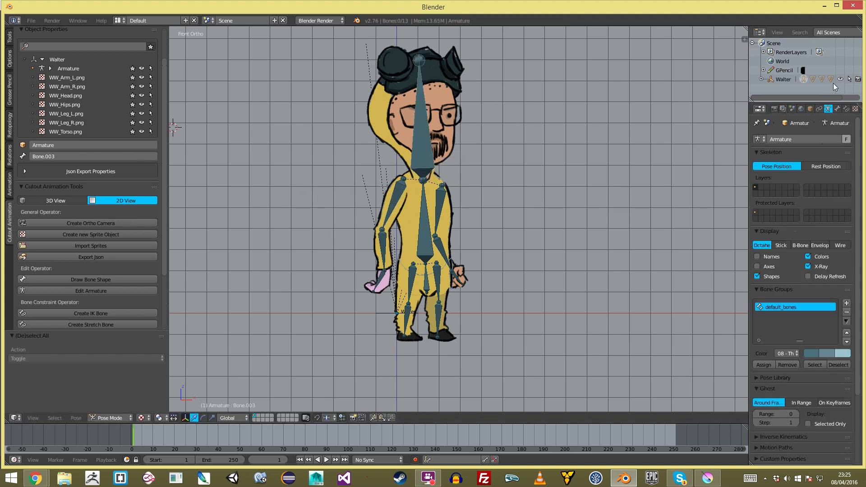
{"action": "left_click", "coordinate": [781, 246]}
{"action": "scroll", "coordinate": [504, 232], "scroll_direction": "up", "scroll_amount": 1}
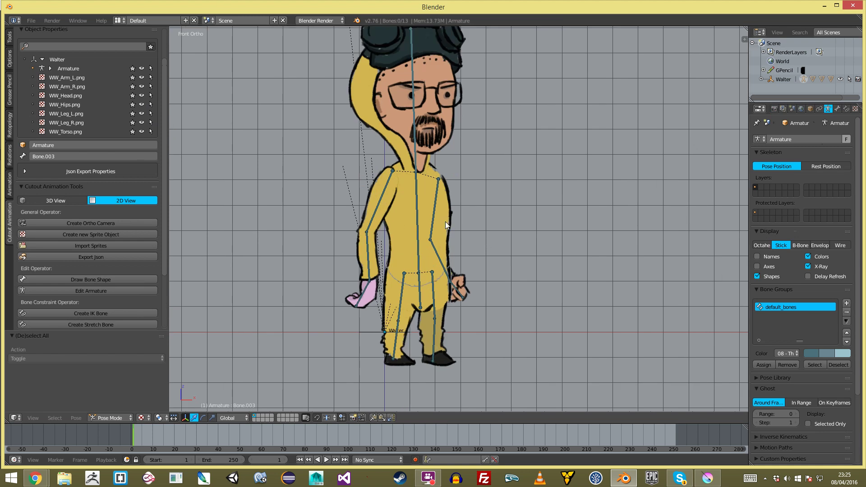
Create an IK bone from the right upper arm and hand bones with Replace IK Bone enabled, and test moving it
{"action": "scroll", "coordinate": [397, 247], "scroll_direction": "up", "scroll_amount": 1}
{"action": "key", "text": "a"}
{"action": "right_click", "coordinate": [361, 208]}
{"action": "right_click", "coordinate": [348, 306], "text": "shift"}
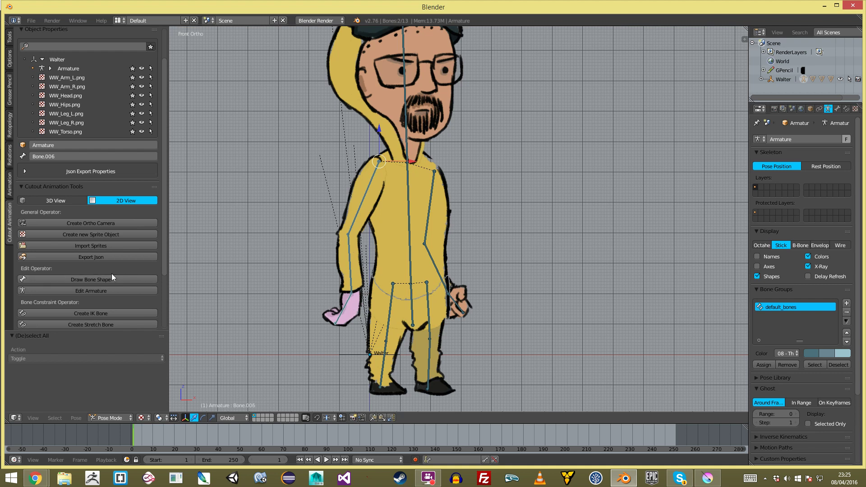
{"action": "scroll", "coordinate": [112, 274], "scroll_direction": "down", "scroll_amount": 1}
{"action": "left_click", "coordinate": [101, 296]}
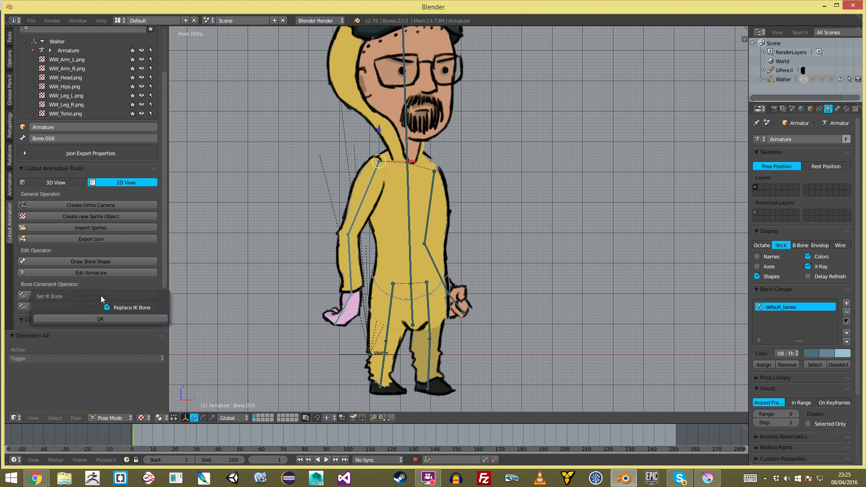
{"action": "left_click", "coordinate": [134, 319]}
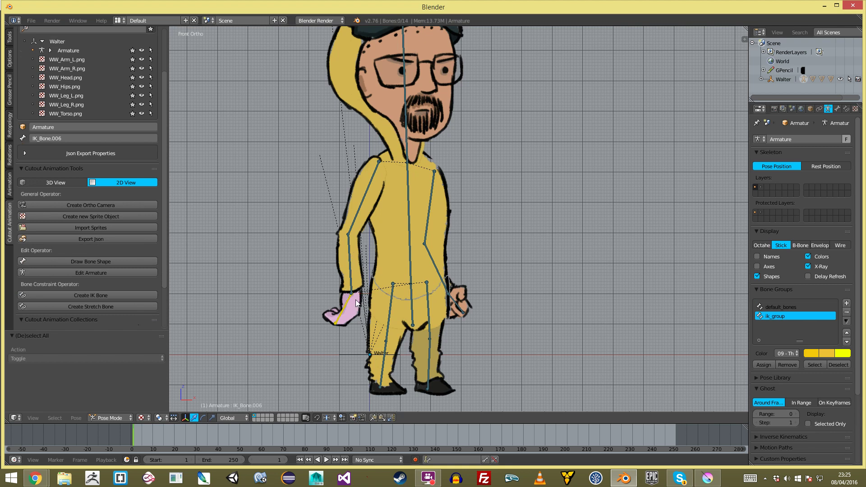
{"action": "key", "text": "g"}
{"action": "right_click", "coordinate": [299, 229]}
Create an IK bone from the left upper arm and hand bones with Replace IK Bone enabled, and test moving it
{"action": "key", "text": "a"}
{"action": "right_click", "coordinate": [424, 222]}
{"action": "right_click", "coordinate": [464, 305], "text": "shift"}
{"action": "key", "text": "shift+i"}
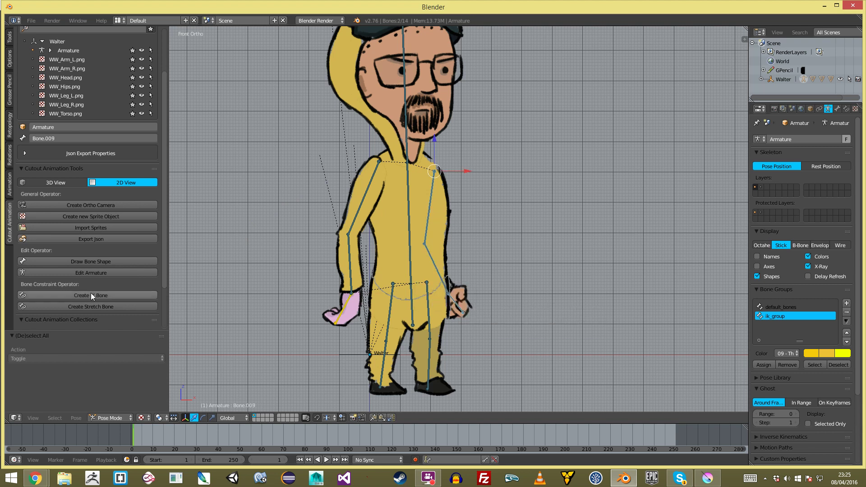
{"action": "left_click", "coordinate": [91, 294]}
{"action": "left_click", "coordinate": [124, 316]}
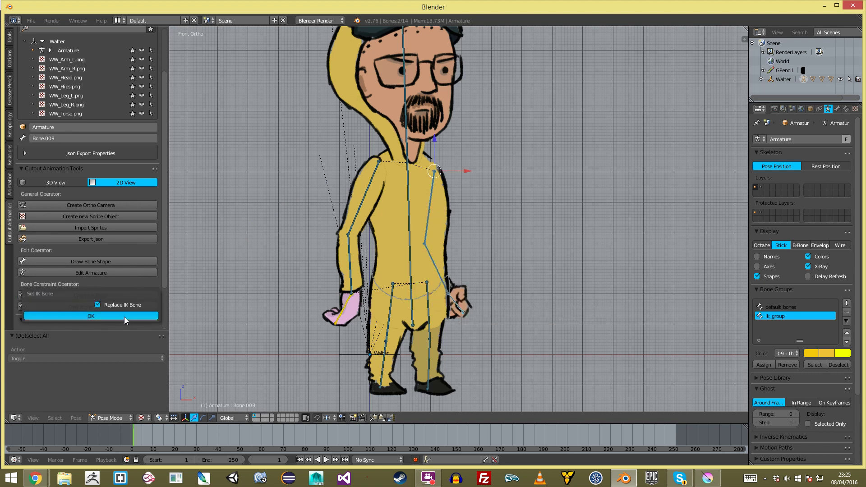
{"action": "right_click", "coordinate": [458, 307]}
{"action": "key", "text": "g"}
{"action": "right_click", "coordinate": [461, 289]}
{"action": "key", "text": "a"}
{"action": "right_click", "coordinate": [388, 338]}
{"action": "right_click", "coordinate": [382, 361], "text": "shift"}
{"action": "right_click", "coordinate": [383, 342]}
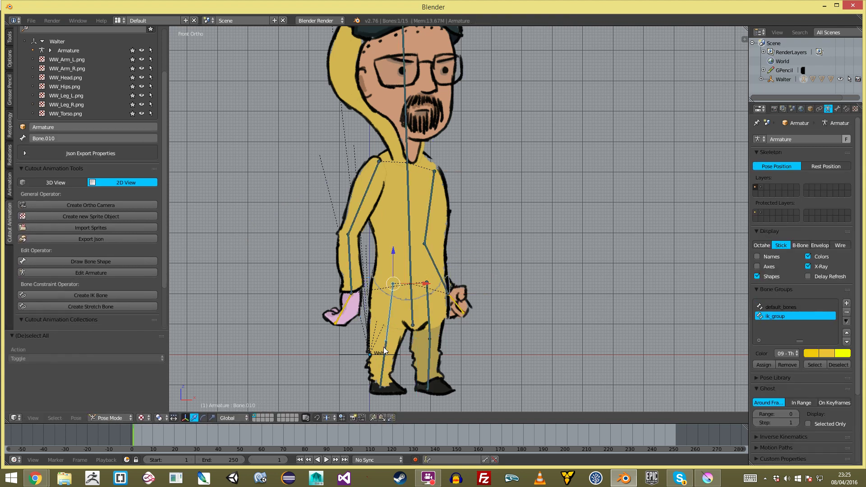
{"action": "right_click", "coordinate": [382, 378]}
{"action": "middle_click_drag", "start_coordinate": [406, 397], "coordinate": [410, 314], "text": "shift"}
{"action": "key", "text": "Tab"}
{"action": "key", "text": "Tab"}
{"action": "scroll", "coordinate": [130, 314], "scroll_direction": "down", "scroll_amount": 1}
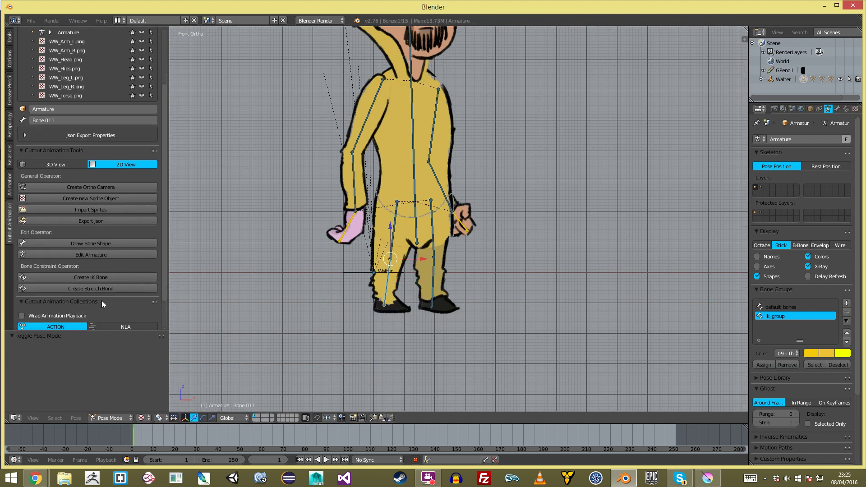
{"action": "scroll", "coordinate": [465, 219], "scroll_direction": "down", "scroll_amount": 2}
{"action": "key", "text": "a"}
{"action": "scroll", "coordinate": [464, 218], "scroll_direction": "up", "scroll_amount": 4}
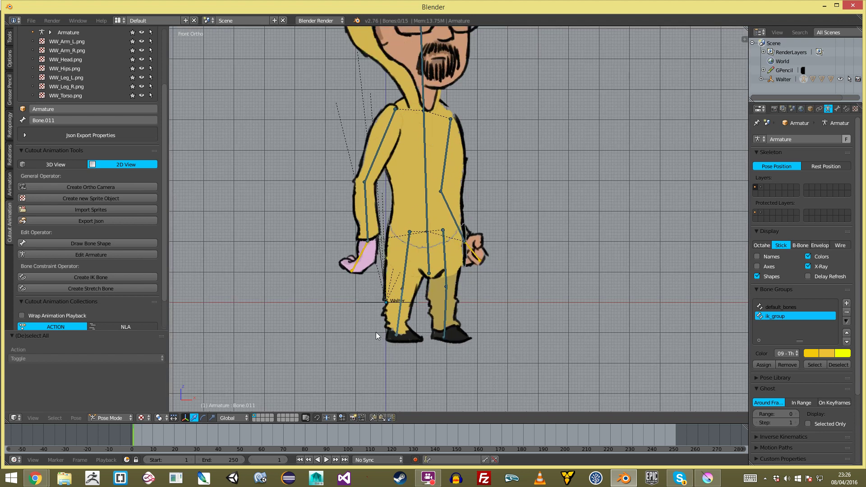
Test the rotation of the torso bone without keeping the pose
{"action": "scroll", "coordinate": [443, 210], "scroll_direction": "down", "scroll_amount": 5}
{"action": "scroll", "coordinate": [415, 197], "scroll_direction": "up", "scroll_amount": 1}
{"action": "right_click", "coordinate": [415, 199]}
{"action": "key", "text": "r"}
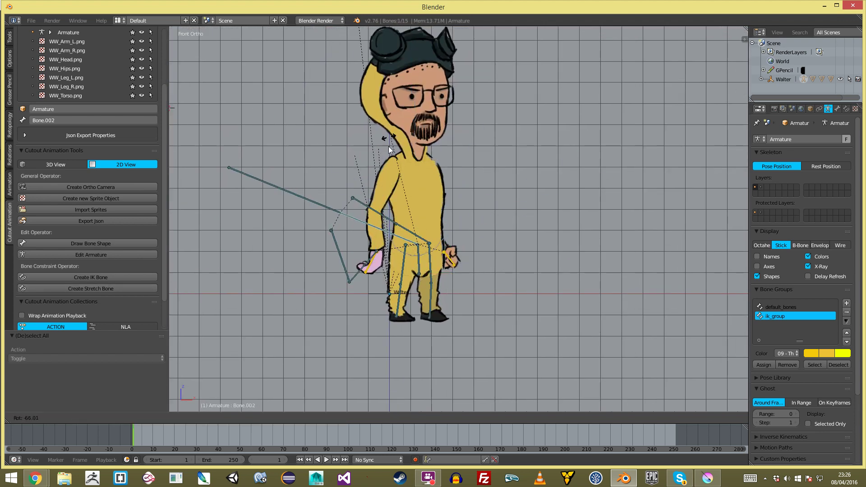
{"action": "right_click", "coordinate": [443, 210]}
{"action": "key", "text": "a"}
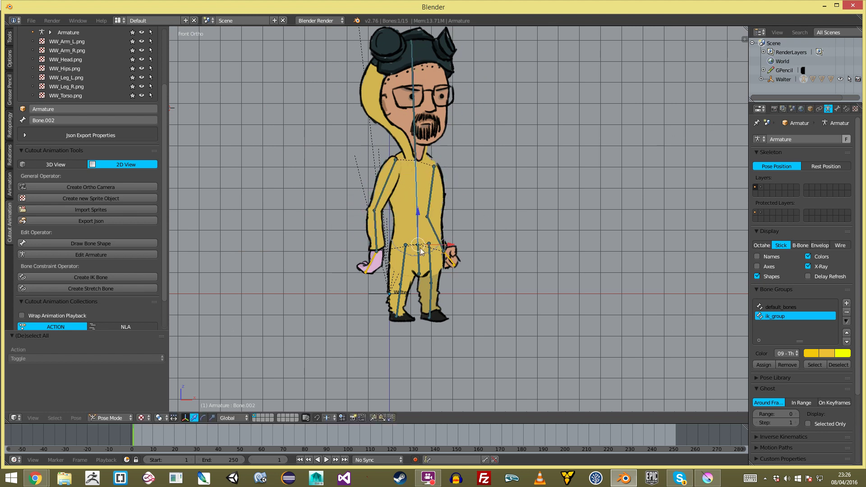
{"action": "scroll", "coordinate": [405, 349], "scroll_direction": "up", "scroll_amount": 2}
{"action": "right_click", "coordinate": [374, 343]}
{"action": "scroll", "coordinate": [394, 387], "scroll_direction": "up", "scroll_amount": 2}
{"action": "key", "text": "Tab"}
{"action": "key", "text": "Tab"}
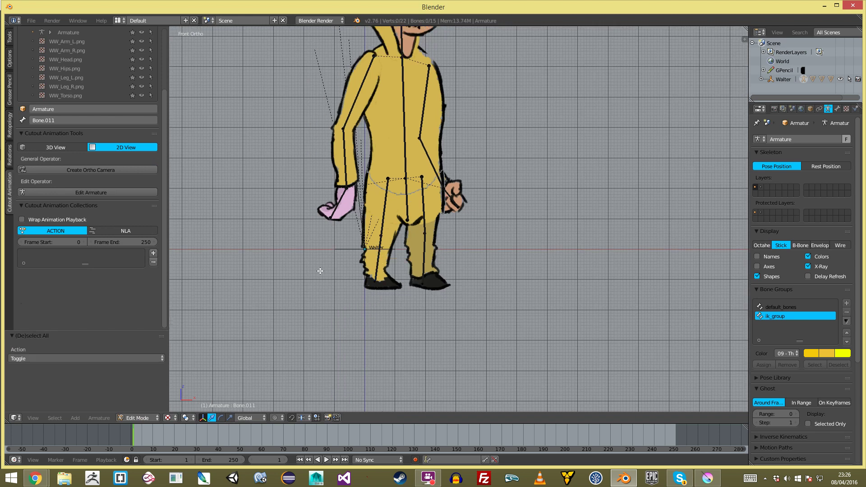
{"action": "key", "text": "ctrl+Tab"}
{"action": "right_click", "coordinate": [345, 268]}
{"action": "right_click", "coordinate": [360, 275]}
{"action": "key", "text": "ctrl+Tab"}
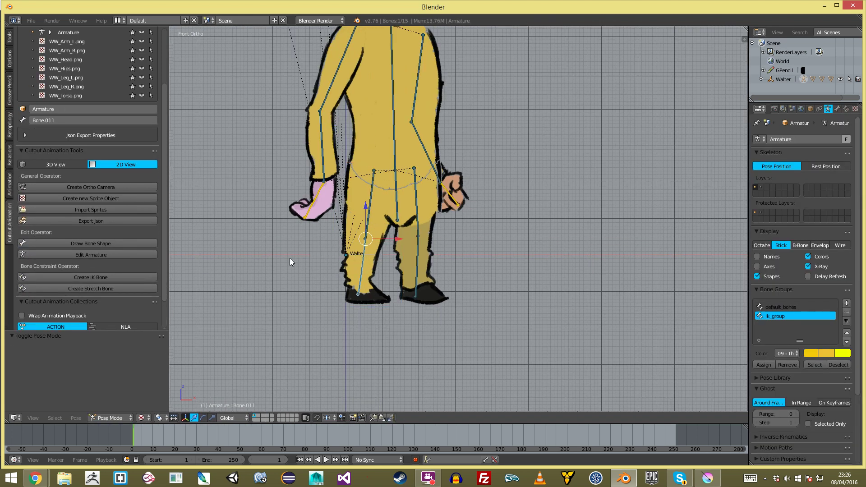
{"action": "scroll", "coordinate": [113, 243], "scroll_direction": "down", "scroll_amount": 1}
{"action": "left_click", "coordinate": [115, 261]}
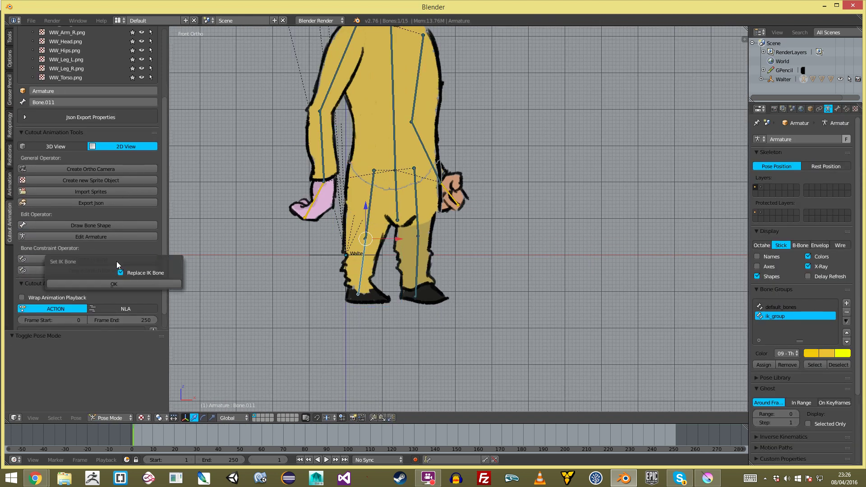
{"action": "key", "text": "Escape"}
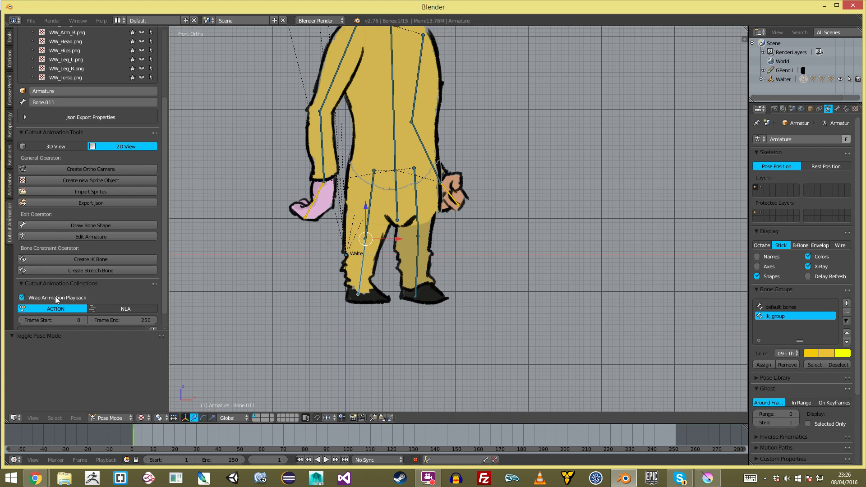
Reopen the armature for editing, display the bones as Octahedral and draw foot bones on both shoes
{"action": "left_click", "coordinate": [91, 236]}
{"action": "key", "text": "a"}
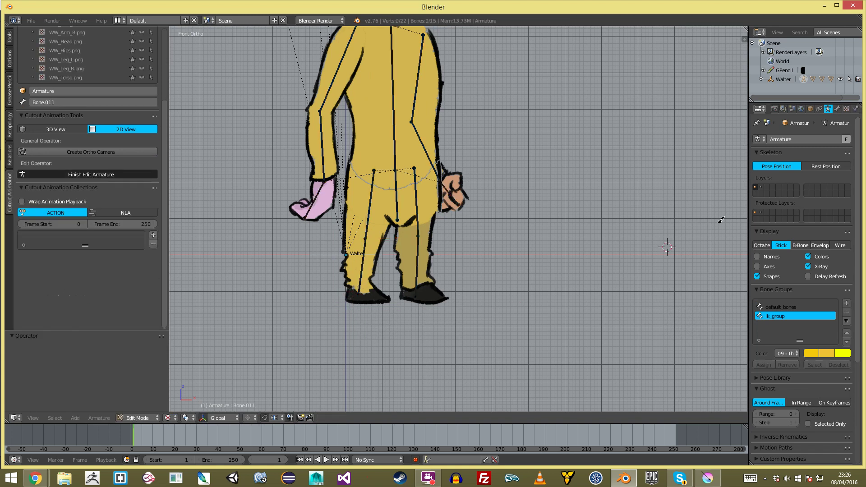
{"action": "left_click", "coordinate": [762, 245]}
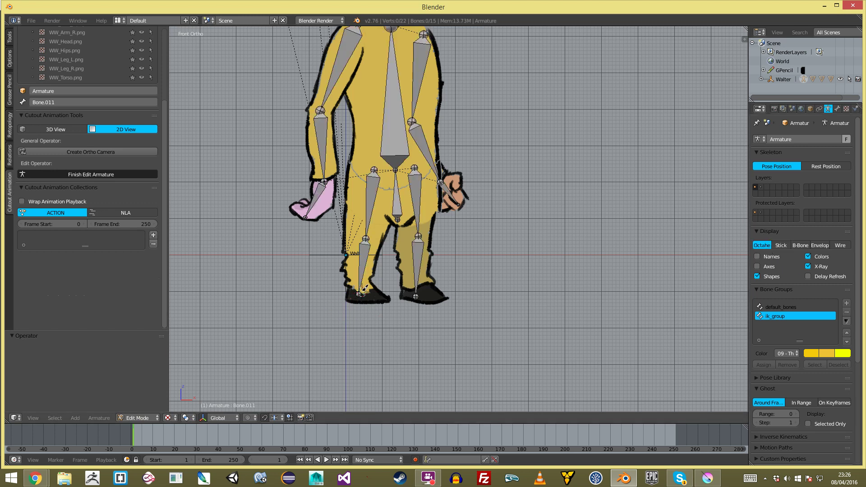
{"action": "mouse_move", "coordinate": [392, 300]}
{"action": "left_mouse_down"}
{"action": "mouse_move", "coordinate": [359, 293]}
{"action": "mouse_move", "coordinate": [391, 304]}
{"action": "mouse_move", "coordinate": [373, 297]}
{"action": "mouse_move", "coordinate": [459, 291]}
{"action": "left_mouse_up"}
{"action": "key", "text": "ctrl+z"}
{"action": "right_click", "coordinate": [359, 283]}
{"action": "right_click", "coordinate": [359, 298]}
{"action": "right_click", "coordinate": [417, 296]}
{"action": "key", "text": "Tab"}
In Pose Mode, create an IK bone from the right thigh and foot bones with Replace IK Bone enabled
{"action": "key", "text": "a"}
{"action": "right_click", "coordinate": [376, 302]}
{"action": "right_click", "coordinate": [373, 297]}
{"action": "right_click", "coordinate": [367, 227]}
{"action": "right_click", "coordinate": [361, 282], "text": "shift"}
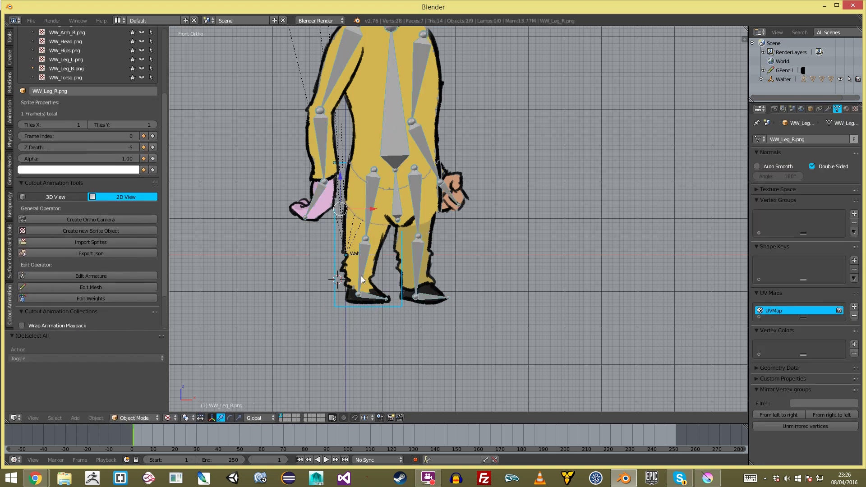
{"action": "right_click", "coordinate": [369, 227]}
{"action": "right_click", "coordinate": [369, 298], "text": "shift"}
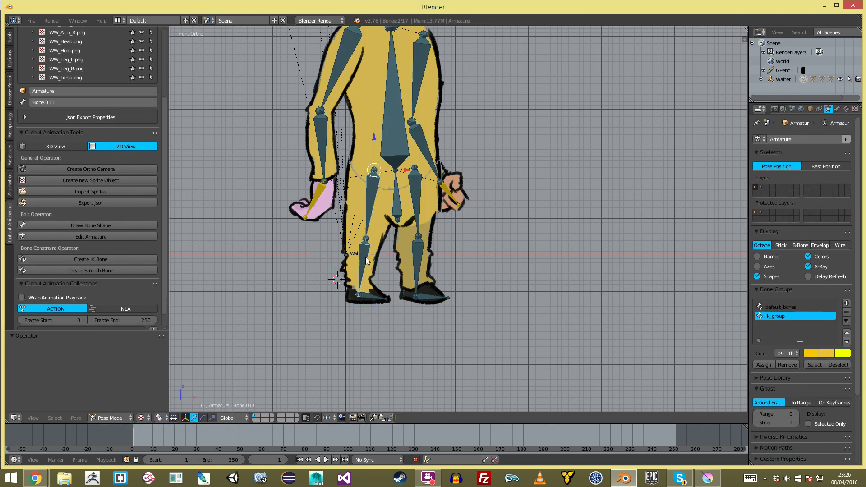
{"action": "left_click", "coordinate": [144, 258]}
{"action": "left_click", "coordinate": [194, 276]}
Create an IK bone from the left thigh and foot bones with Replace IK Bone enabled
{"action": "key", "text": "a"}
{"action": "right_click", "coordinate": [415, 199]}
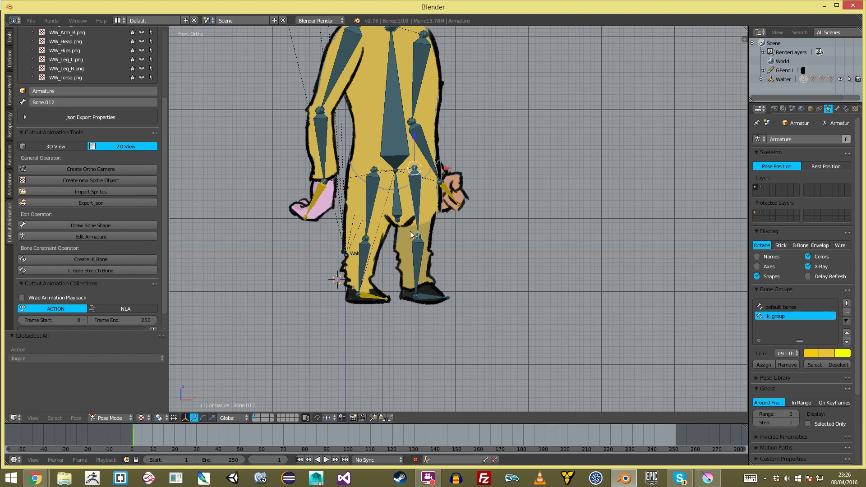
{"action": "right_click", "coordinate": [422, 298], "text": "shift"}
{"action": "left_click", "coordinate": [98, 257]}
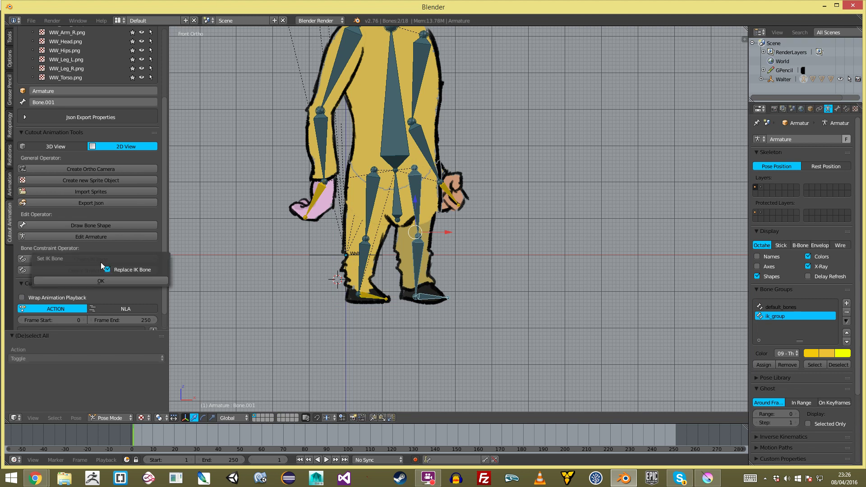
{"action": "left_click", "coordinate": [115, 277]}
{"action": "right_click", "coordinate": [418, 221]}
{"action": "right_click", "coordinate": [432, 301]}
Delete the IK bone and the foot bone on the left shoe in Edit Mode
{"action": "key", "text": "Tab"}
{"action": "key", "text": "Tab"}
{"action": "key", "text": "Tab"}
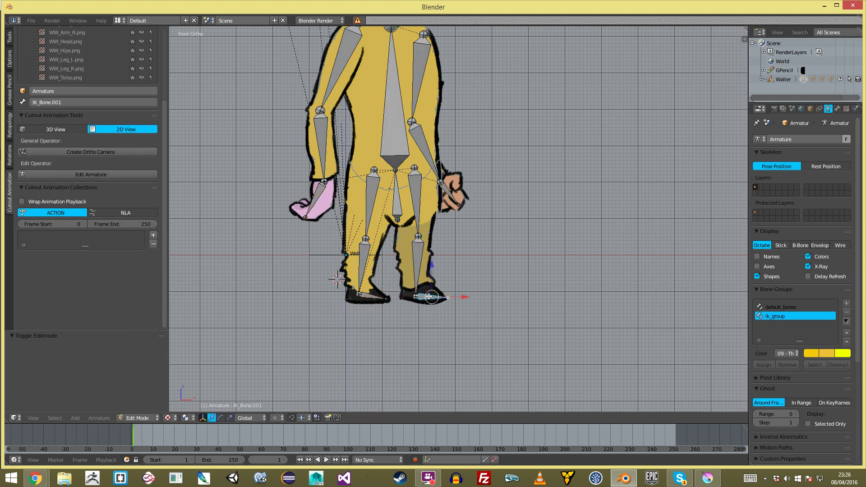
{"action": "key", "text": "x"}
{"action": "right_click", "coordinate": [419, 297]}
{"action": "key", "text": "e"}
{"action": "right_click", "coordinate": [440, 325]}
{"action": "key", "text": "Tab"}
Redraw the left foot bone along the shoe, starting from the tip of the left shin bone
{"action": "left_click", "coordinate": [108, 236]}
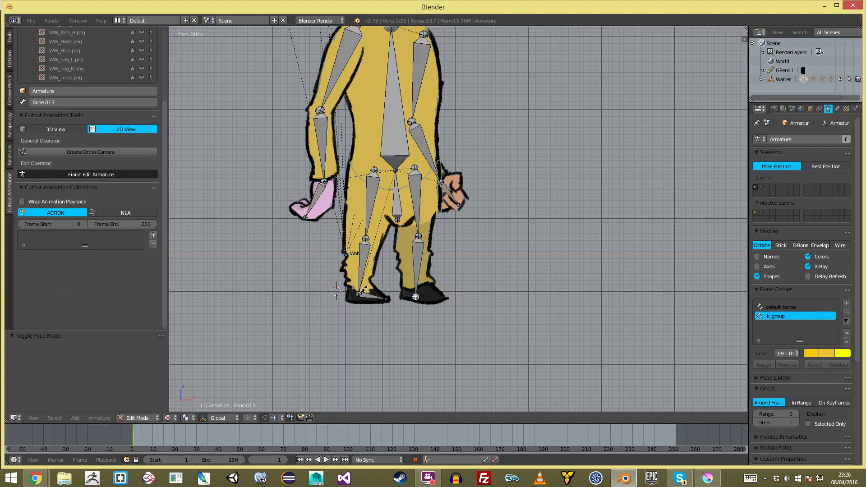
{"action": "left_click_drag", "start_coordinate": [415, 296], "coordinate": [446, 298]}
{"action": "key", "text": "ctrl+z"}
{"action": "right_click", "coordinate": [416, 291]}
{"action": "left_click", "coordinate": [467, 299]}
Make an IK bone for the left leg in Pose Mode from its thigh and redrawn foot bone, replacing the original
{"action": "key", "text": "ctrl+Tab"}
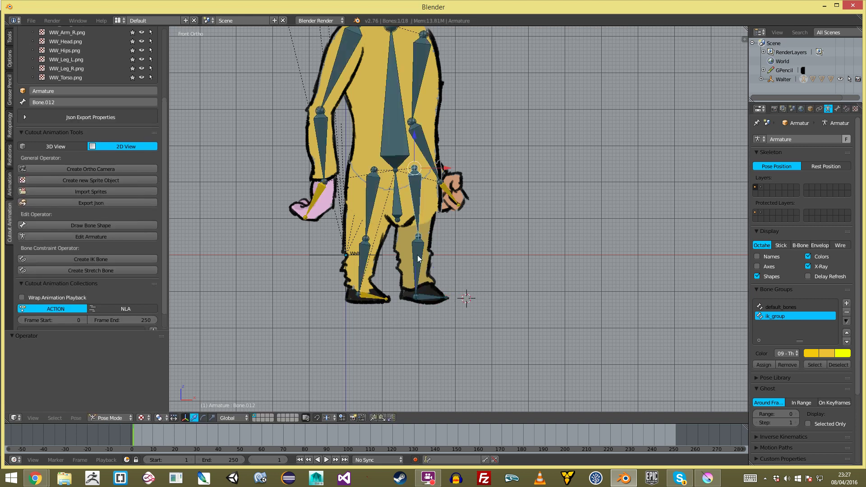
{"action": "right_click", "coordinate": [430, 300], "text": "shift"}
{"action": "left_click", "coordinate": [107, 261]}
{"action": "left_click", "coordinate": [120, 282]}
{"action": "key", "text": "a"}
Test moving the IK bones of the left and right feet without keeping the pose
{"action": "right_click", "coordinate": [438, 295]}
{"action": "key", "text": "g"}
{"action": "right_click", "coordinate": [433, 294]}
{"action": "key", "text": "a"}
{"action": "right_click", "coordinate": [371, 295]}
{"action": "key", "text": "g"}
{"action": "right_click", "coordinate": [367, 262]}
{"action": "key", "text": "a"}
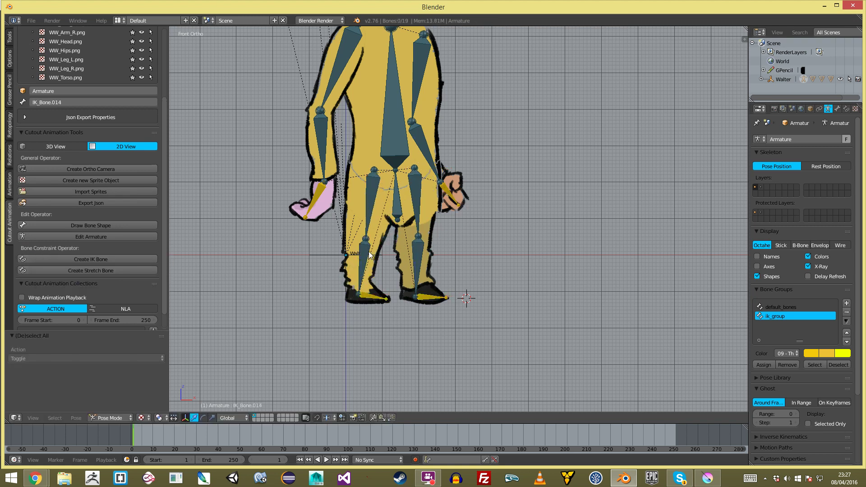
{"action": "right_click_drag", "start_coordinate": [376, 257], "coordinate": [383, 229]}
Set the armature's bone display to B-Bone and test moving the left foot's IK bone
{"action": "scroll", "coordinate": [421, 250], "scroll_direction": "down", "scroll_amount": 4}
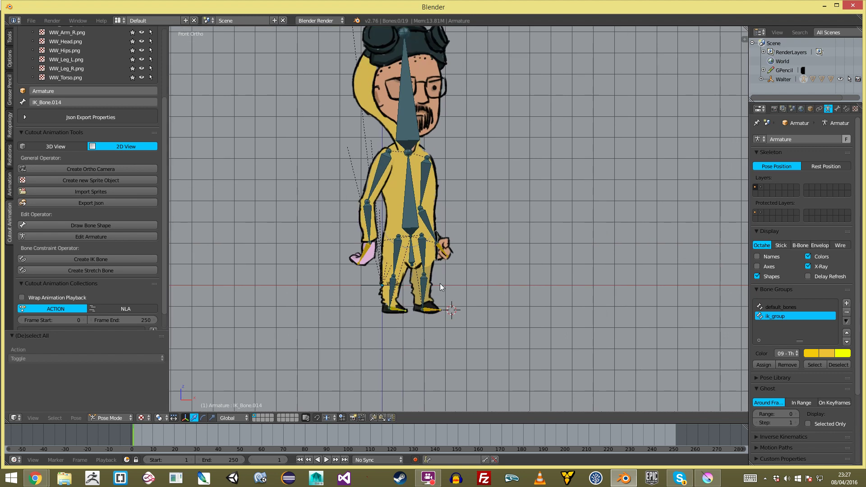
{"action": "left_click", "coordinate": [781, 246]}
{"action": "left_click", "coordinate": [800, 245]}
{"action": "key", "text": "a"}
{"action": "key", "text": "a"}
{"action": "right_click", "coordinate": [425, 348]}
{"action": "key", "text": "g"}
{"action": "right_click", "coordinate": [421, 341]}
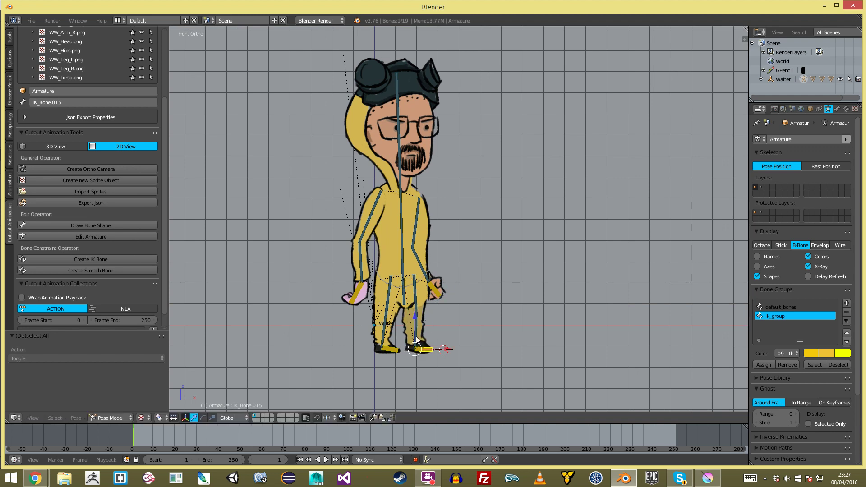
Open the WW_Arm_R.png sprite for mesh editing with Edit Mesh
{"action": "scroll", "coordinate": [418, 201], "scroll_direction": "up", "scroll_amount": 2}
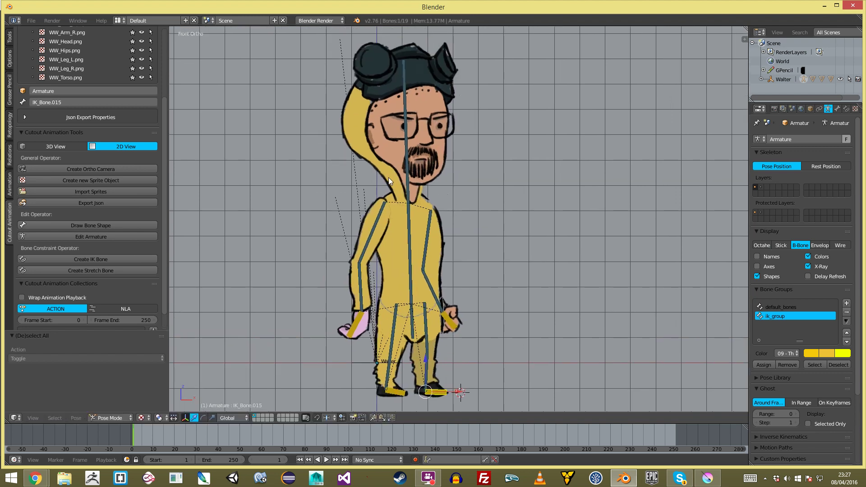
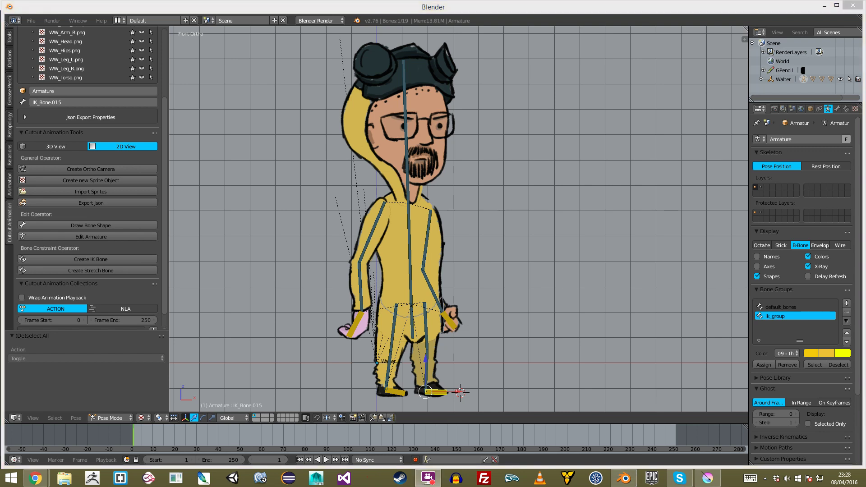
{"action": "left_click", "coordinate": [272, 211]}
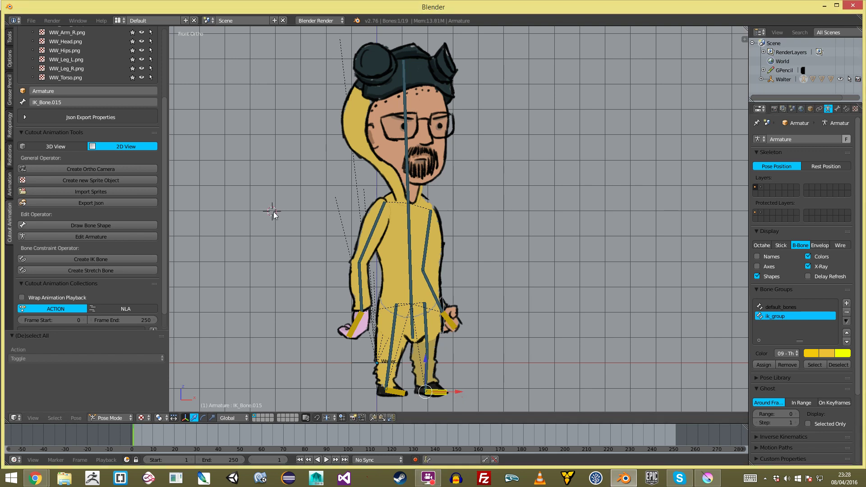
{"action": "scroll", "coordinate": [321, 267], "scroll_direction": "up", "scroll_amount": 1}
{"action": "middle_click_drag", "start_coordinate": [347, 244], "coordinate": [375, 190], "text": "shift"}
{"action": "right_click", "coordinate": [357, 226]}
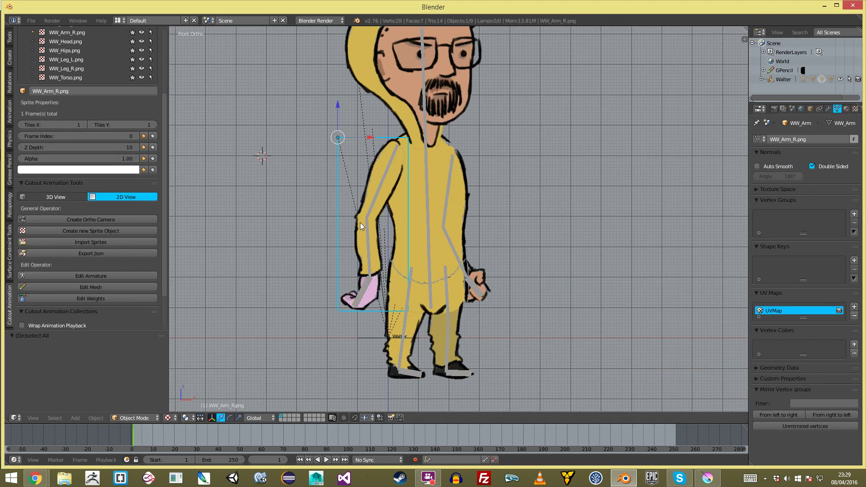
{"action": "key", "text": "Tab"}
{"action": "key", "text": "Tab"}
{"action": "scroll", "coordinate": [271, 253], "scroll_direction": "up", "scroll_amount": 1}
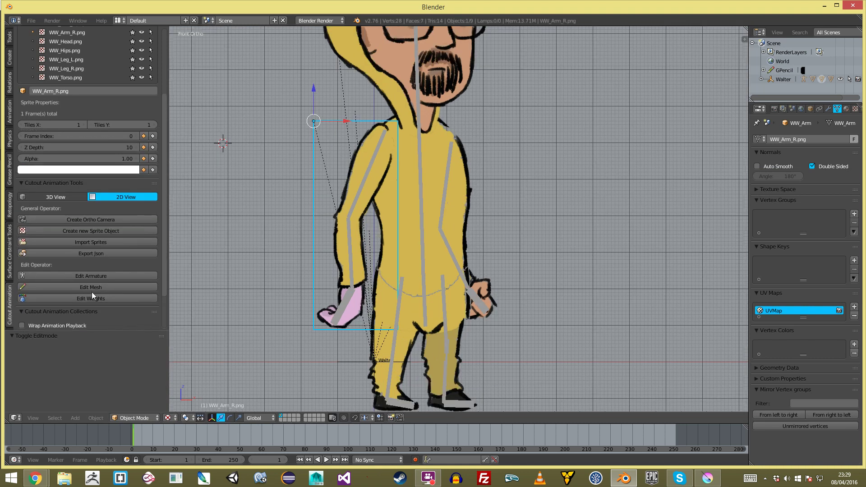
{"action": "left_click", "coordinate": [109, 287]}
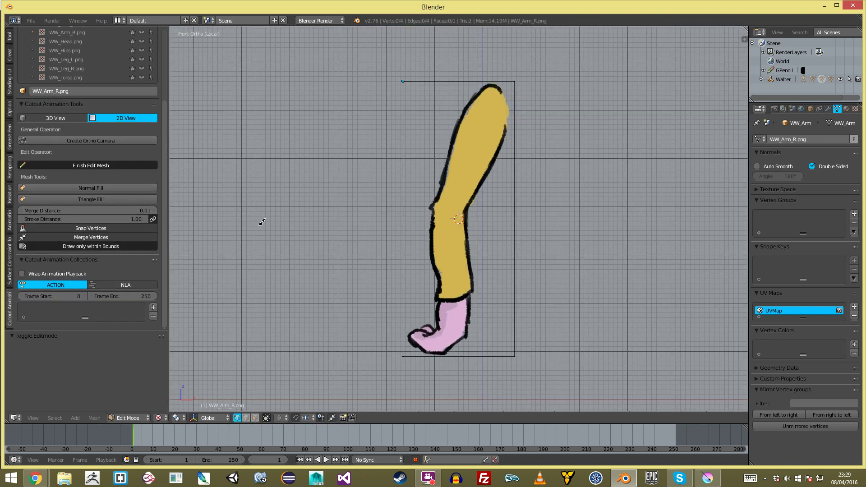
{"action": "left_click", "coordinate": [487, 81]}
{"action": "left_click_drag", "start_coordinate": [435, 130], "coordinate": [420, 201]}
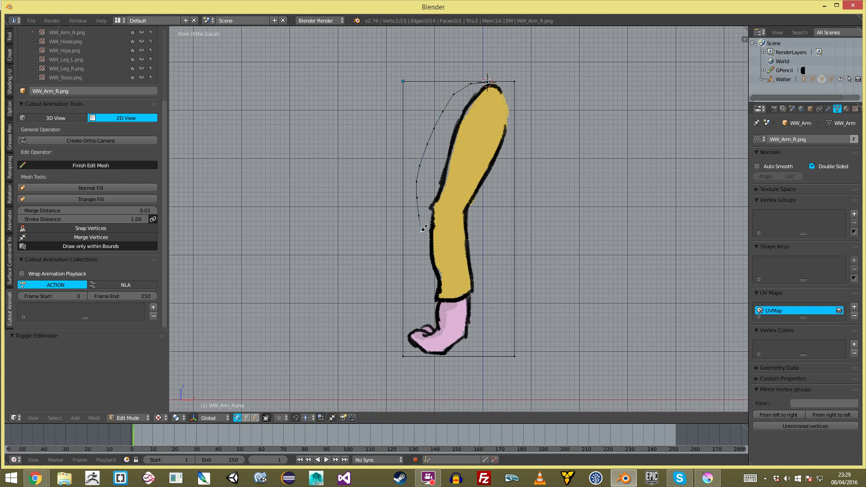
{"action": "key", "text": "ctrl+z"}
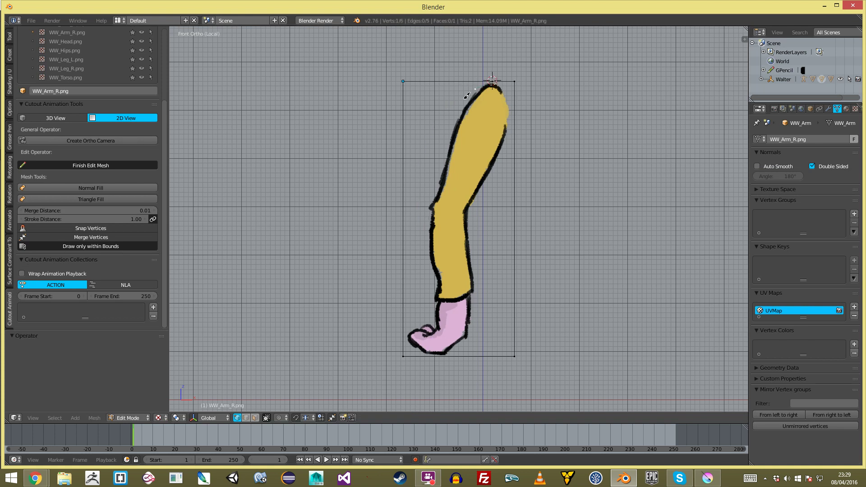
{"action": "left_click_drag", "start_coordinate": [447, 126], "coordinate": [432, 176]}
{"action": "left_click_drag", "start_coordinate": [424, 229], "coordinate": [426, 263]}
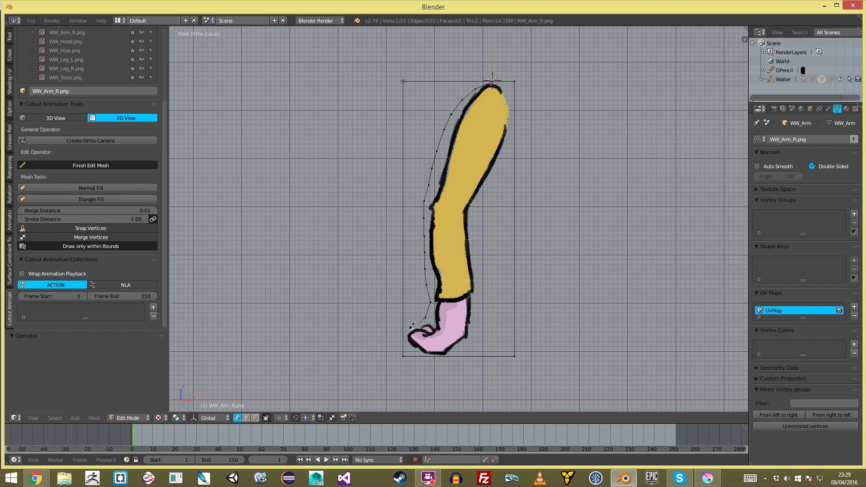
{"action": "left_click_drag", "start_coordinate": [452, 353], "coordinate": [478, 330]}
{"action": "left_click_drag", "start_coordinate": [478, 211], "coordinate": [490, 182]}
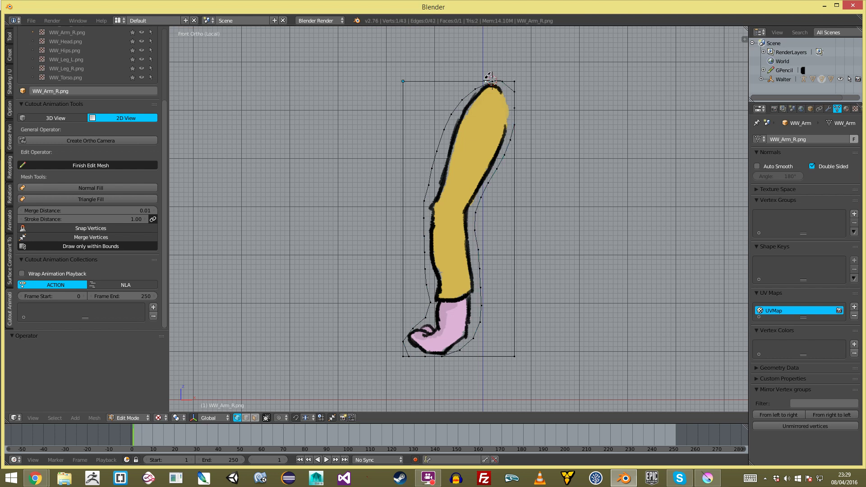
{"action": "scroll", "coordinate": [514, 80], "scroll_direction": "up", "scroll_amount": 2}
{"action": "middle_click_drag", "start_coordinate": [522, 49], "coordinate": [483, 191], "text": "shift"}
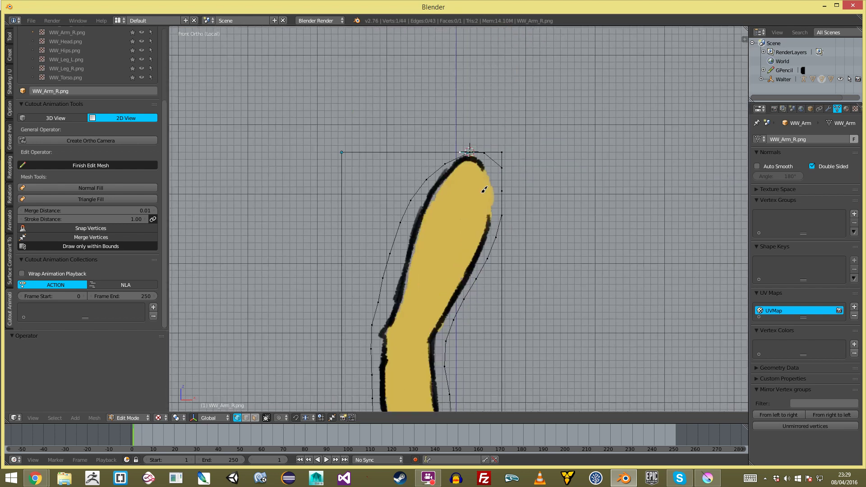
{"action": "scroll", "coordinate": [483, 191], "scroll_direction": "up", "scroll_amount": 4}
{"action": "key", "text": "ctrl+z"}
{"action": "scroll", "coordinate": [474, 137], "scroll_direction": "down", "scroll_amount": 6}
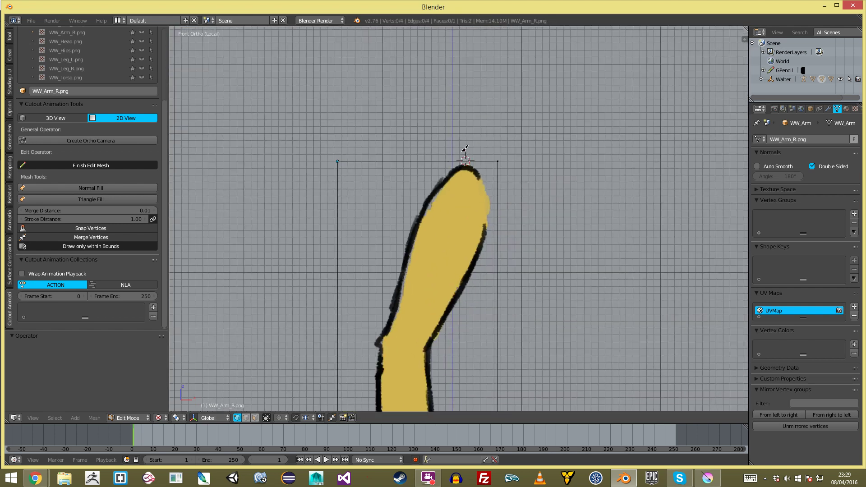
{"action": "middle_click_drag", "start_coordinate": [442, 216], "coordinate": [456, 137], "text": "shift"}
{"action": "scroll", "coordinate": [465, 113], "scroll_direction": "up", "scroll_amount": 1}
{"action": "left_click", "coordinate": [493, 78]}
{"action": "left_click_drag", "start_coordinate": [507, 130], "coordinate": [463, 249]}
{"action": "key", "text": "ctrl+z"}
Draw a mesh contour closely around the right arm and hand, starting and ending at the top of the shoulder
{"action": "left_click", "coordinate": [475, 76]}
{"action": "mouse_move", "coordinate": [439, 115]}
{"action": "left_mouse_down"}
{"action": "mouse_move", "coordinate": [404, 205]}
{"action": "mouse_move", "coordinate": [396, 252]}
{"action": "mouse_move", "coordinate": [405, 315]}
{"action": "left_mouse_up"}
{"action": "left_click_drag", "start_coordinate": [410, 344], "coordinate": [392, 362]}
{"action": "mouse_move", "coordinate": [398, 413]}
{"action": "left_mouse_down"}
{"action": "mouse_move", "coordinate": [454, 385]}
{"action": "mouse_move", "coordinate": [475, 297]}
{"action": "left_mouse_up"}
{"action": "left_click_drag", "start_coordinate": [462, 248], "coordinate": [461, 221]}
{"action": "left_click_drag", "start_coordinate": [506, 144], "coordinate": [512, 109]}
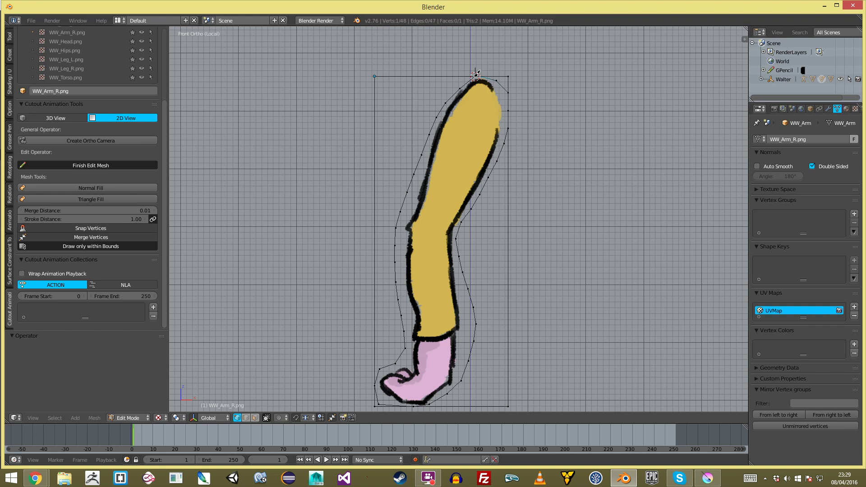
Try to fill the right arm's linked contour with Triangle Fill
{"action": "scroll", "coordinate": [498, 64], "scroll_direction": "up", "scroll_amount": 2}
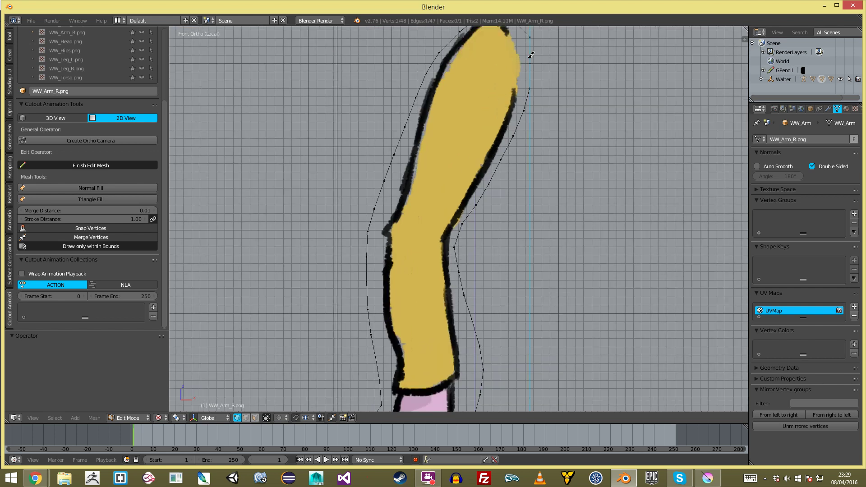
{"action": "scroll", "coordinate": [530, 55], "scroll_direction": "down", "scroll_amount": 2}
{"action": "key", "text": "a"}
{"action": "key", "text": "l"}
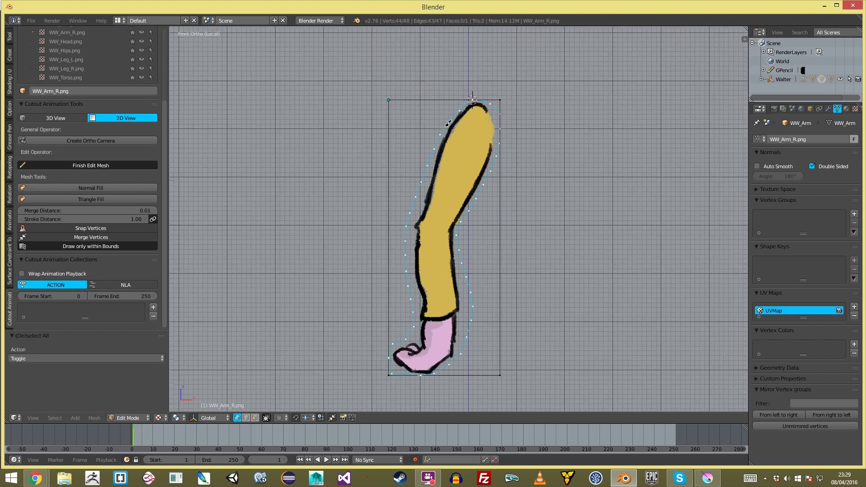
{"action": "scroll", "coordinate": [497, 117], "scroll_direction": "up", "scroll_amount": 2}
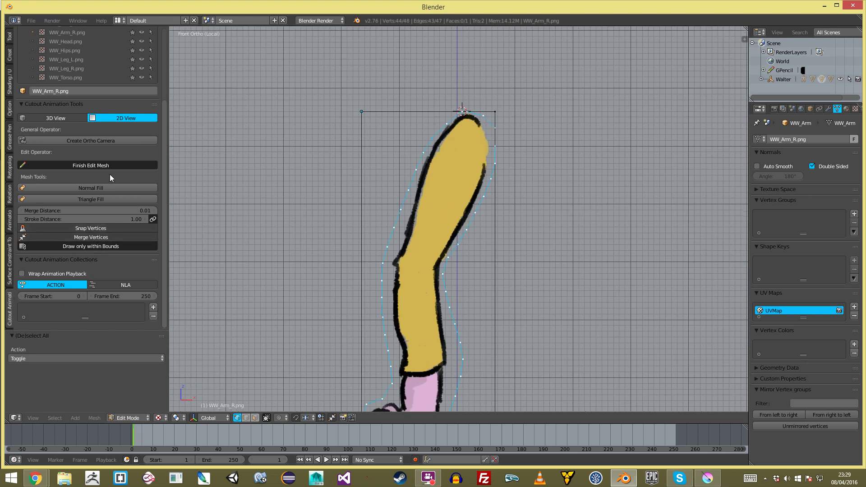
{"action": "left_click", "coordinate": [112, 198]}
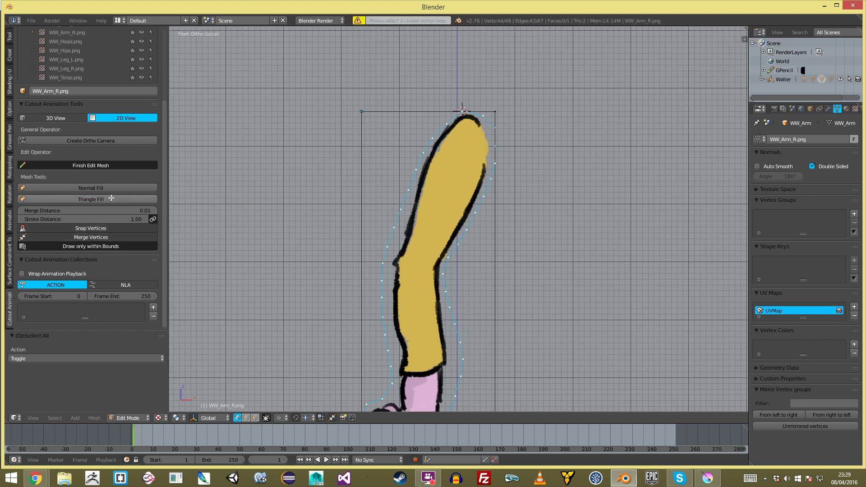
{"action": "key", "text": "a"}
{"action": "scroll", "coordinate": [460, 106], "scroll_direction": "up", "scroll_amount": 3}
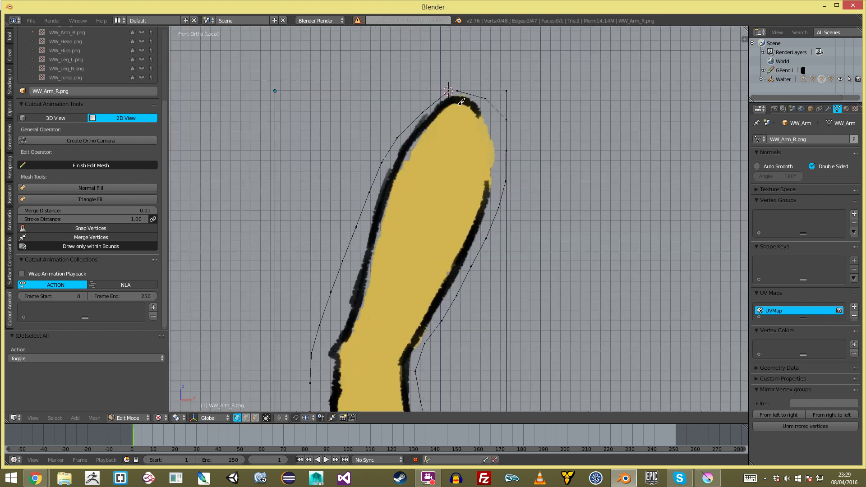
Close the right arm contour by merging its end vertices, fill it with Triangle Fill, and return to the full character in Object Mode
{"action": "key", "text": "w"}
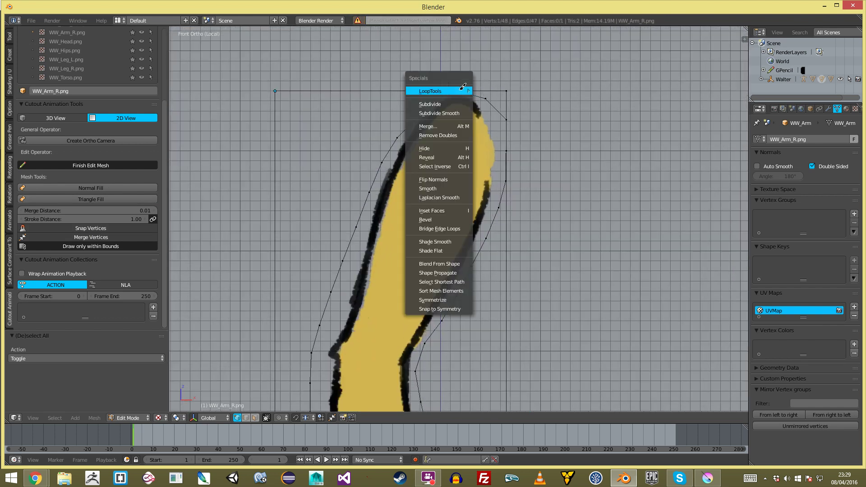
{"action": "left_click", "coordinate": [448, 123]}
{"action": "key", "text": "a"}
{"action": "key", "text": "a"}
{"action": "key", "text": "l"}
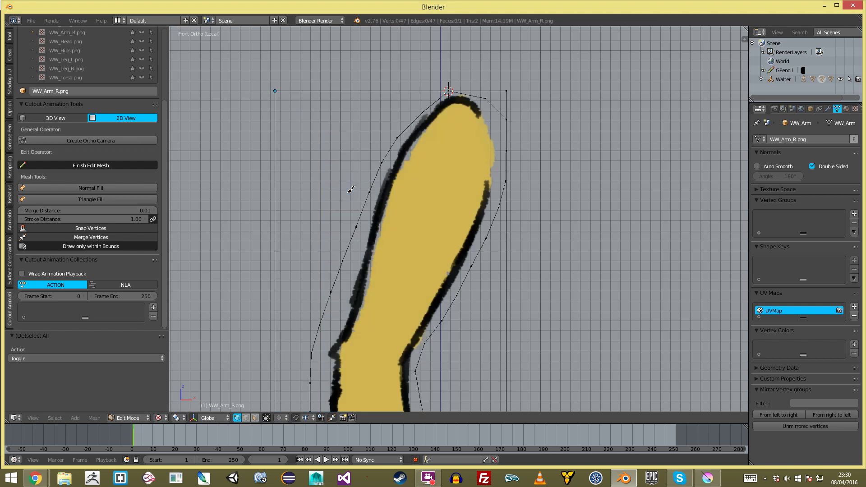
{"action": "key", "text": "KP_Decimal"}
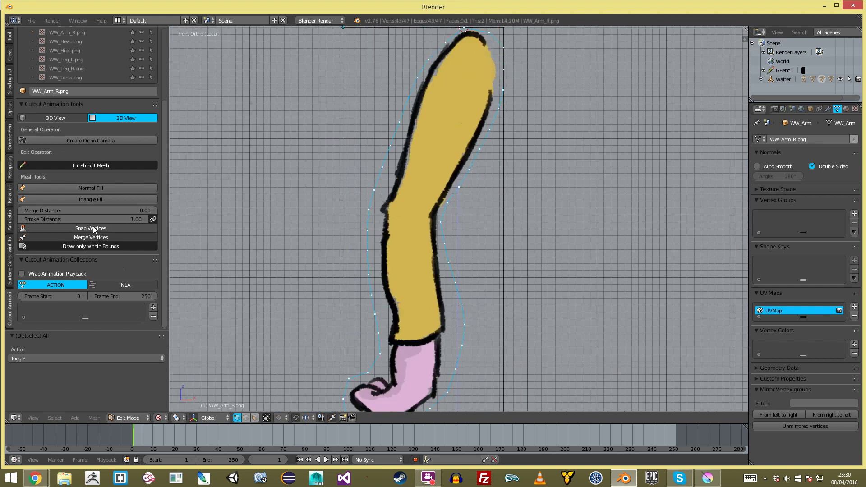
{"action": "left_click", "coordinate": [110, 199]}
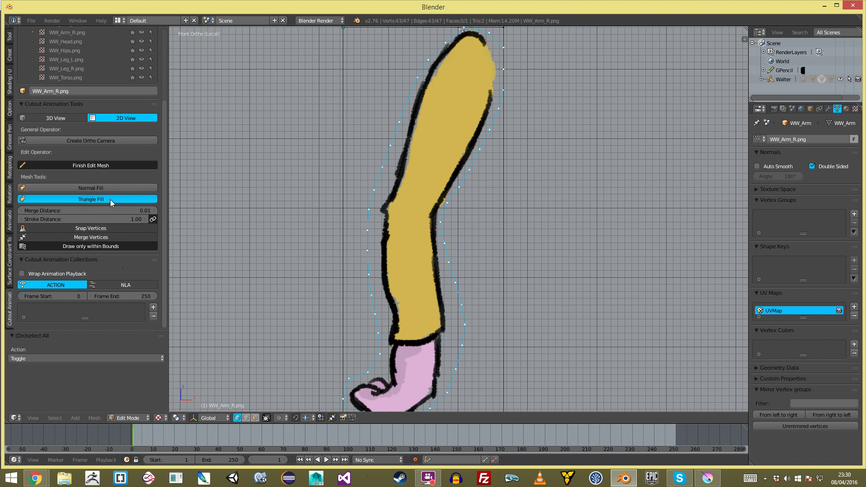
{"action": "scroll", "coordinate": [509, 191], "scroll_direction": "down", "scroll_amount": 3}
{"action": "key", "text": "a"}
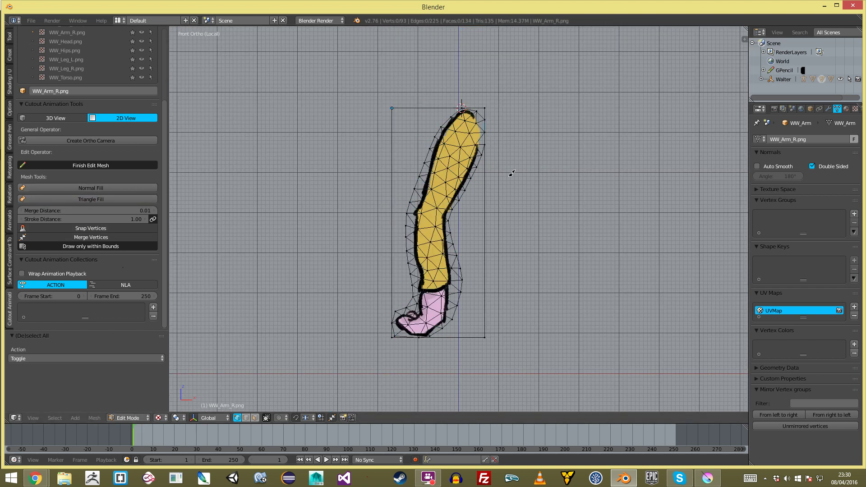
{"action": "key", "text": "Tab"}
{"action": "key", "text": "KP_Divide"}
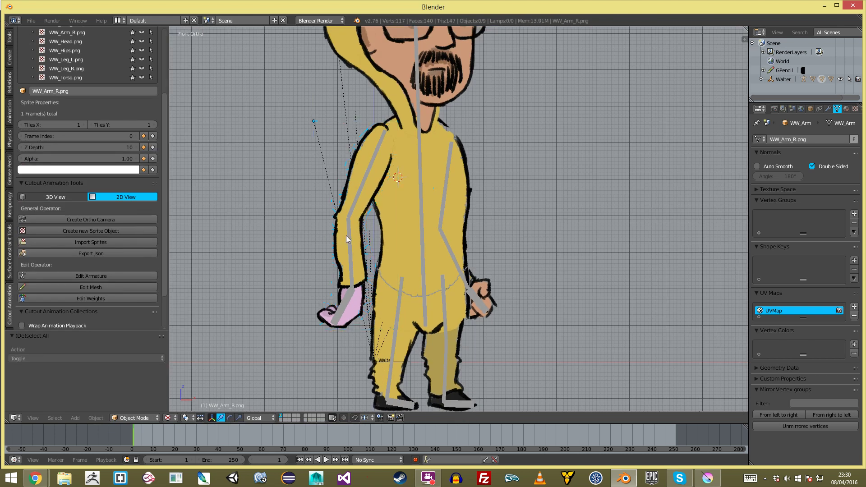
Open the WW_Leg_R.png sprite with Edit Mesh and draw a mesh contour around the right leg and shoe
{"action": "right_click", "coordinate": [466, 228]}
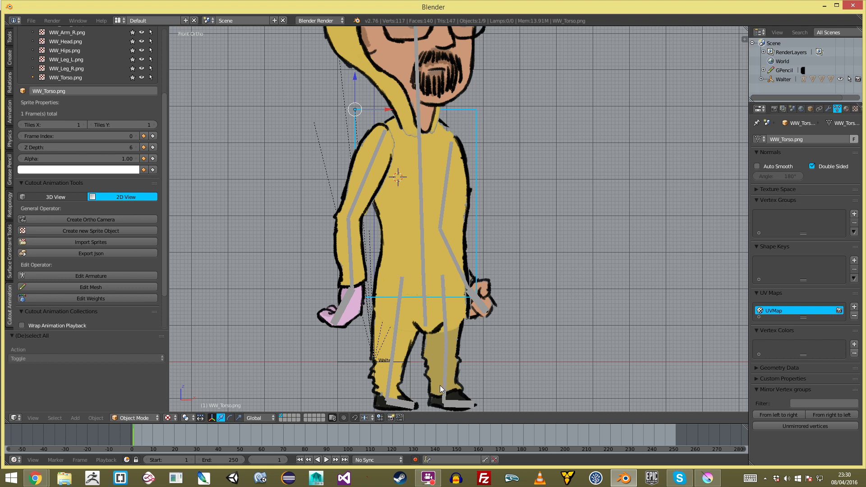
{"action": "right_click", "coordinate": [405, 375]}
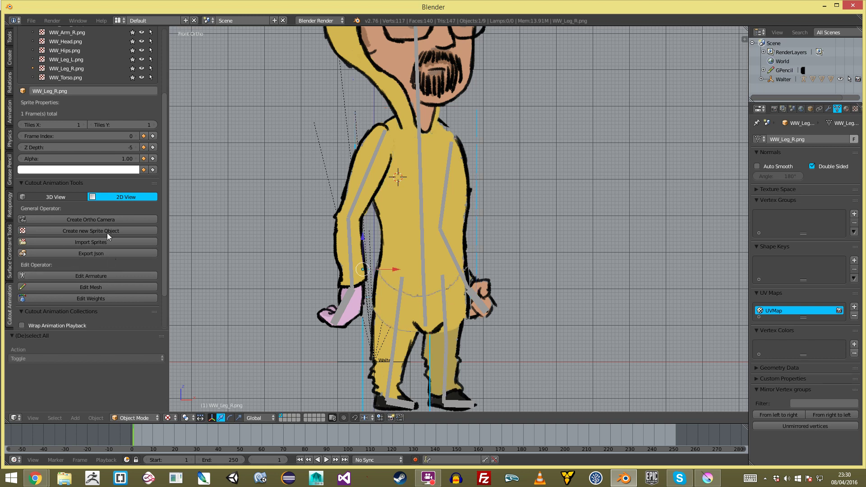
{"action": "left_click", "coordinate": [97, 287]}
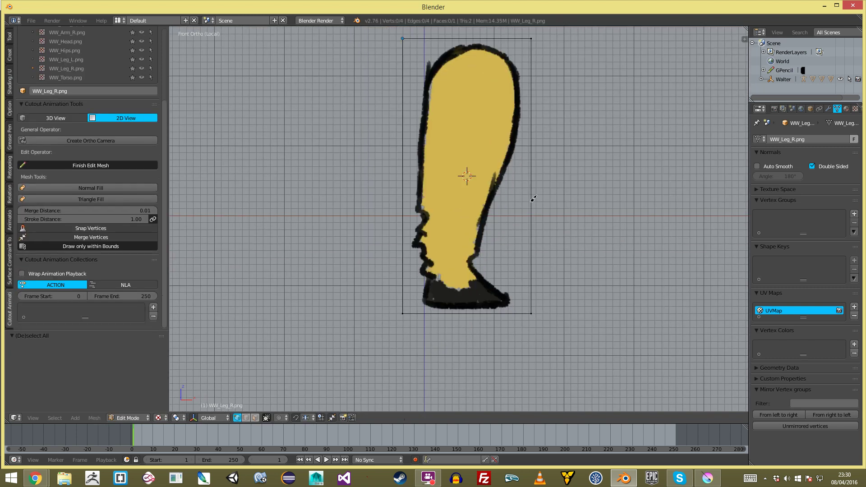
{"action": "mouse_move", "coordinate": [455, 37]}
{"action": "left_mouse_down"}
{"action": "mouse_move", "coordinate": [415, 78]}
{"action": "mouse_move", "coordinate": [408, 142]}
{"action": "mouse_move", "coordinate": [418, 267]}
{"action": "mouse_move", "coordinate": [440, 312]}
{"action": "mouse_move", "coordinate": [487, 308]}
{"action": "mouse_move", "coordinate": [511, 284]}
{"action": "mouse_move", "coordinate": [495, 221]}
{"action": "mouse_move", "coordinate": [526, 137]}
{"action": "mouse_move", "coordinate": [525, 57]}
{"action": "left_mouse_up"}
{"action": "left_click_drag", "start_coordinate": [484, 35], "coordinate": [453, 40]}
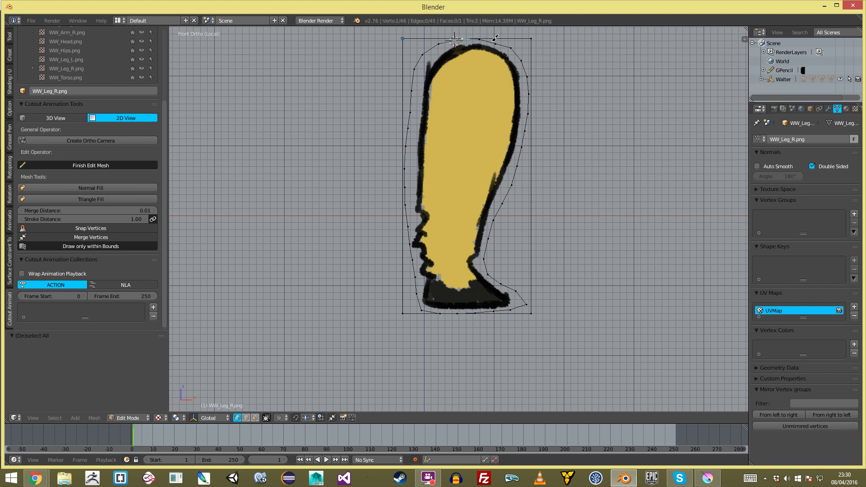
Merge the end vertices of the right leg contour and fill the closed loop with Triangle Fill
{"action": "key", "text": "w"}
{"action": "left_click", "coordinate": [473, 71]}
{"action": "key", "text": "a"}
{"action": "key", "text": "a"}
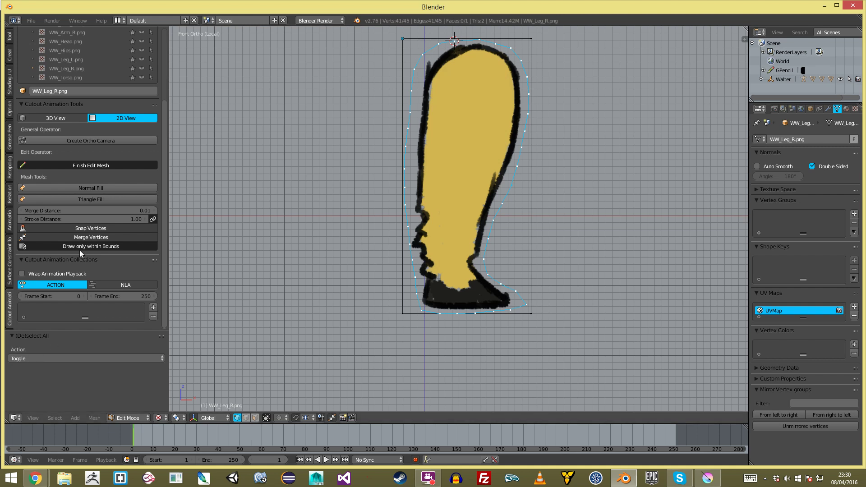
{"action": "left_click", "coordinate": [91, 198]}
{"action": "key", "text": "a"}
Open the WW_Leg_L.png sprite with Edit Mesh and draw a mesh contour around the left leg and shoe
{"action": "right_click", "coordinate": [465, 374]}
{"action": "key", "text": "Tab"}
{"action": "key", "text": "Tab"}
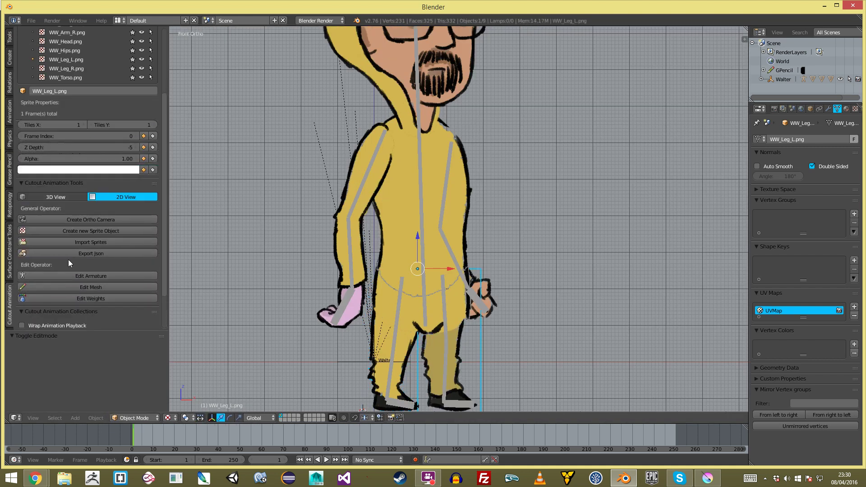
{"action": "left_click", "coordinate": [93, 288]}
{"action": "mouse_move", "coordinate": [429, 53]}
{"action": "left_mouse_down"}
{"action": "mouse_move", "coordinate": [407, 66]}
{"action": "mouse_move", "coordinate": [388, 120]}
{"action": "mouse_move", "coordinate": [393, 270]}
{"action": "mouse_move", "coordinate": [409, 361]}
{"action": "mouse_move", "coordinate": [471, 378]}
{"action": "mouse_move", "coordinate": [513, 375]}
{"action": "mouse_move", "coordinate": [531, 354]}
{"action": "mouse_move", "coordinate": [505, 306]}
{"action": "mouse_move", "coordinate": [496, 254]}
{"action": "mouse_move", "coordinate": [499, 71]}
{"action": "mouse_move", "coordinate": [442, 49]}
{"action": "left_mouse_up"}
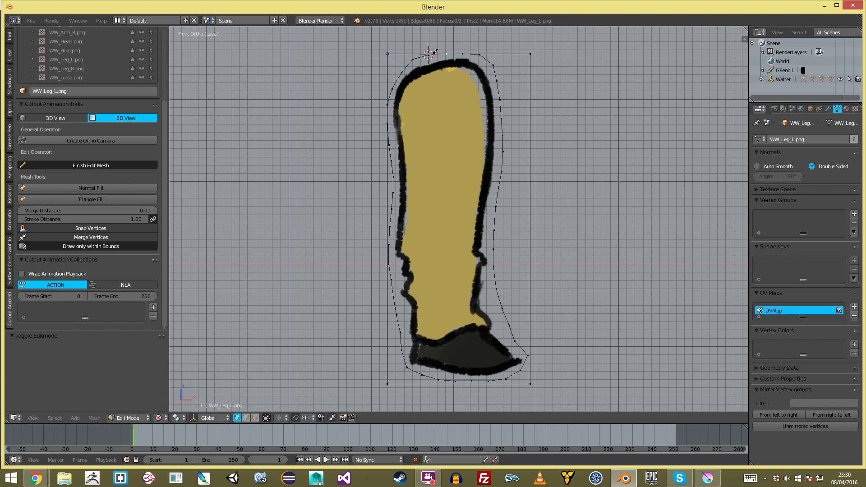
Connect the end vertices of the left leg contour, fill it with Triangle Fill, and return to the full character in Object Mode
{"action": "key", "text": "w"}
{"action": "key", "text": "f"}
{"action": "key", "text": "a"}
{"action": "scroll", "coordinate": [522, 146], "scroll_direction": "down", "scroll_amount": 1}
{"action": "key", "text": "a"}
{"action": "key", "text": "a"}
{"action": "key", "text": "l"}
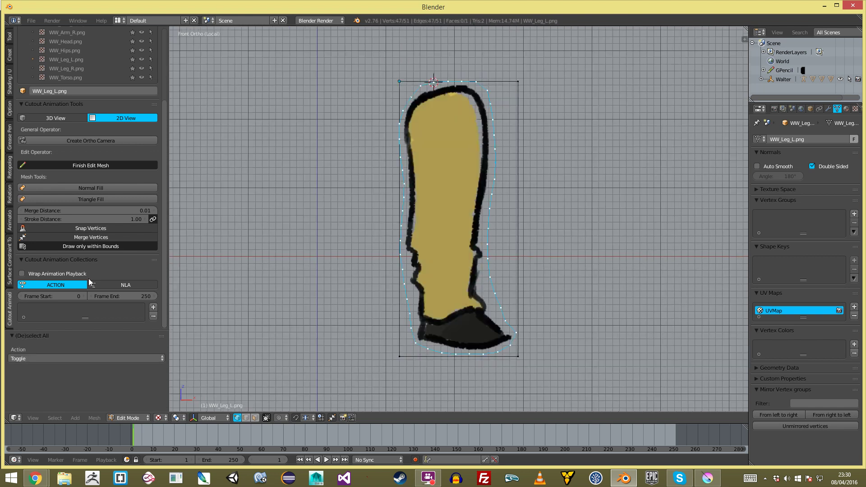
{"action": "left_click", "coordinate": [90, 199]}
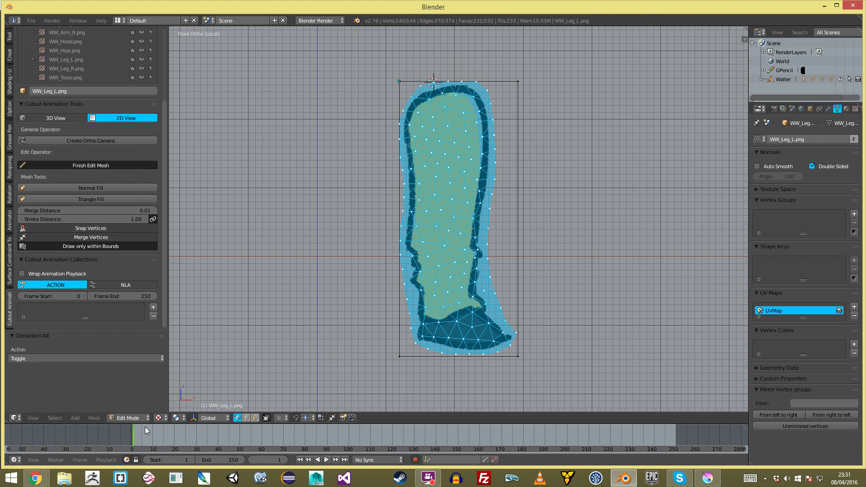
{"action": "left_click", "coordinate": [135, 418]}
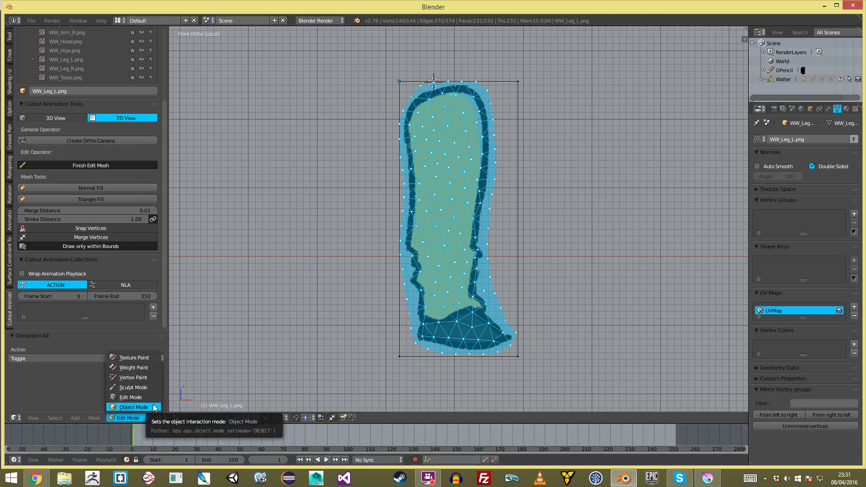
{"action": "left_click", "coordinate": [134, 408]}
{"action": "key", "text": "KP_Divide"}
Open the WW_Arm_L.png sprite with Edit Mesh and draw a mesh contour around the left arm and fist
{"action": "right_click", "coordinate": [490, 310]}
{"action": "right_click", "coordinate": [490, 295]}
{"action": "left_click", "coordinate": [79, 284]}
{"action": "left_click_drag", "start_coordinate": [415, 89], "coordinate": [403, 209]}
{"action": "left_click_drag", "start_coordinate": [437, 314], "coordinate": [457, 350]}
{"action": "mouse_move", "coordinate": [515, 334]}
{"action": "left_mouse_down"}
{"action": "mouse_move", "coordinate": [511, 304]}
{"action": "mouse_move", "coordinate": [477, 277]}
{"action": "mouse_move", "coordinate": [452, 221]}
{"action": "mouse_move", "coordinate": [466, 93]}
{"action": "mouse_move", "coordinate": [421, 90]}
{"action": "left_mouse_up"}
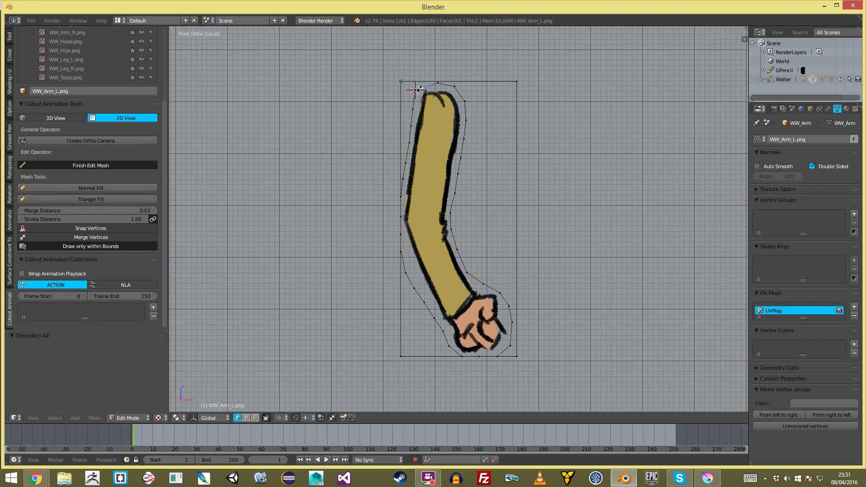
Merge the end vertices of the left arm contour, fill it with Triangle Fill, and return to the full character in Object Mode
{"action": "key", "text": "w"}
{"action": "left_click", "coordinate": [442, 91]}
{"action": "left_click", "coordinate": [442, 90]}
{"action": "key", "text": "a"}
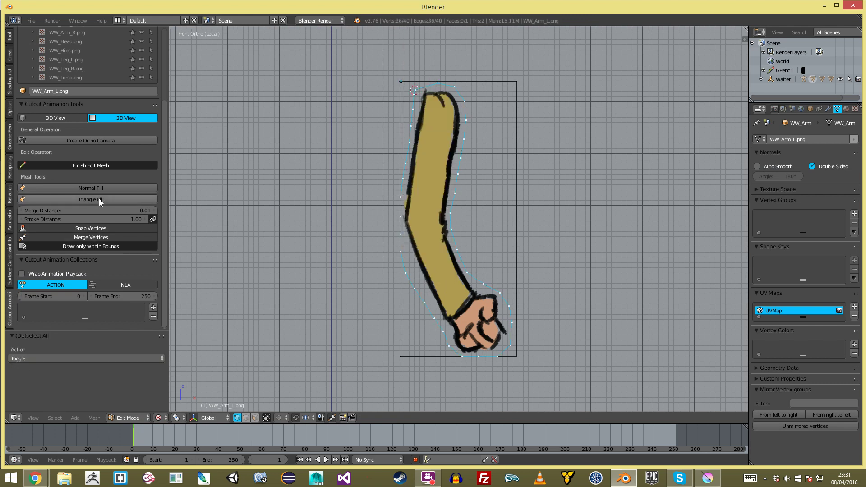
{"action": "left_click", "coordinate": [99, 199]}
{"action": "scroll", "coordinate": [406, 237], "scroll_direction": "down", "scroll_amount": 2}
{"action": "left_click", "coordinate": [139, 418]}
{"action": "left_click", "coordinate": [133, 407]}
Select the WW_Arm_R.png sprite and then the armature in Pose Mode
{"action": "right_click", "coordinate": [479, 265]}
{"action": "scroll", "coordinate": [454, 206], "scroll_direction": "down", "scroll_amount": 3}
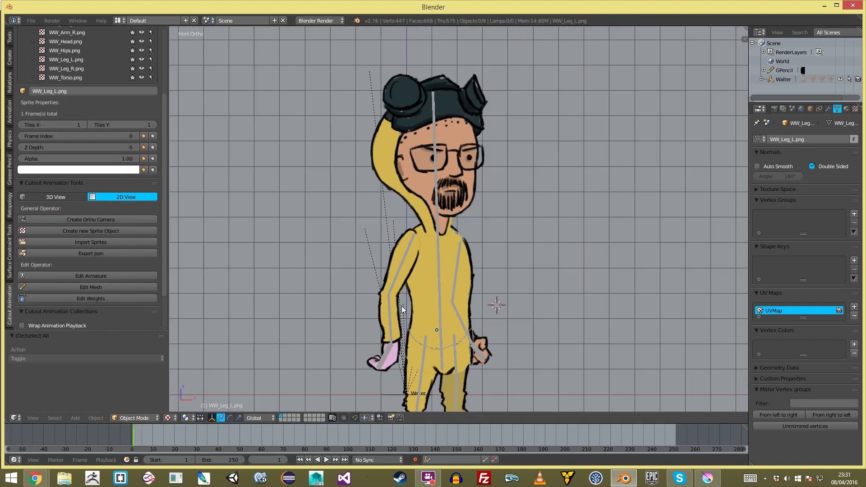
{"action": "right_click", "coordinate": [409, 298]}
{"action": "key", "text": "ctrl+Tab"}
{"action": "scroll", "coordinate": [407, 300], "scroll_direction": "up", "scroll_amount": 3}
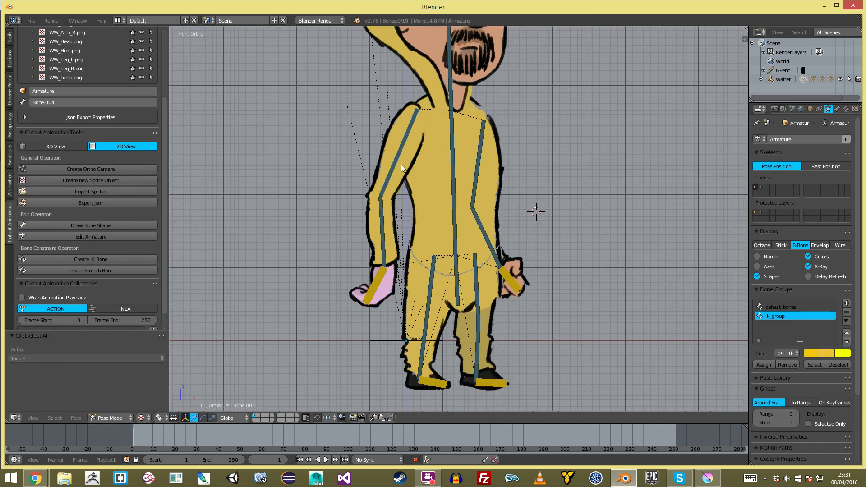
{"action": "key", "text": "ctrl+Tab"}
{"action": "right_click", "coordinate": [402, 173]}
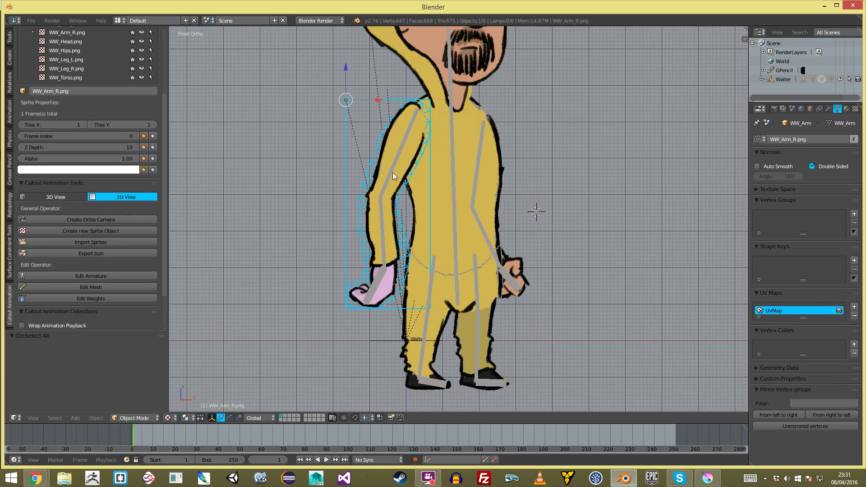
{"action": "right_click", "coordinate": [393, 173]}
{"action": "right_click", "coordinate": [396, 185]}
{"action": "right_click", "coordinate": [387, 195]}
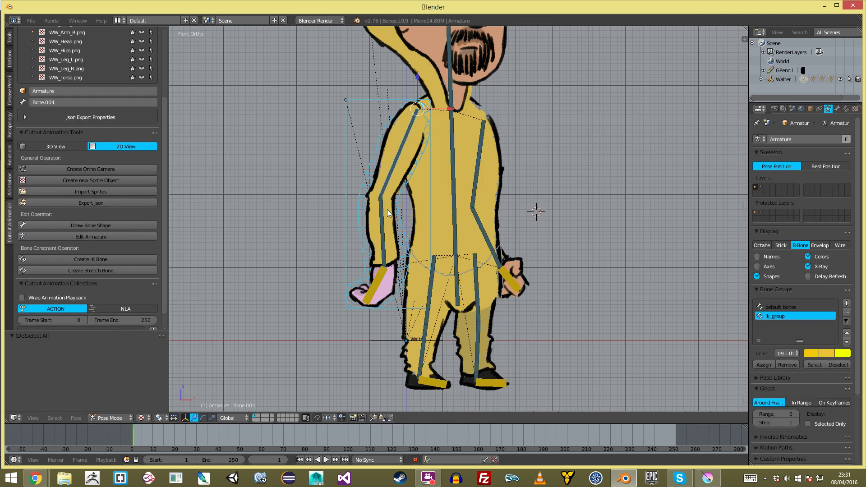
Try selecting the right arm's bones together in Pose Mode, then clear the selection
{"action": "right_click", "coordinate": [383, 216]}
{"action": "right_click", "coordinate": [386, 186]}
{"action": "right_click", "coordinate": [386, 217], "text": "shift"}
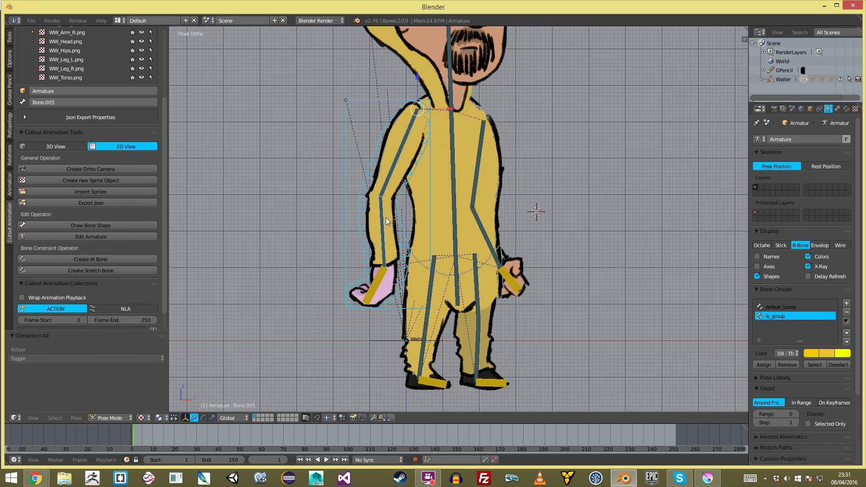
{"action": "right_click", "coordinate": [376, 282], "text": "shift"}
{"action": "key", "text": "a"}
Select the right arm's upper, forearm and hand bones in Edit Armature and try to bind the WW_Arm_R.png sprite to them
{"action": "right_click", "coordinate": [381, 179]}
{"action": "right_click", "coordinate": [385, 248]}
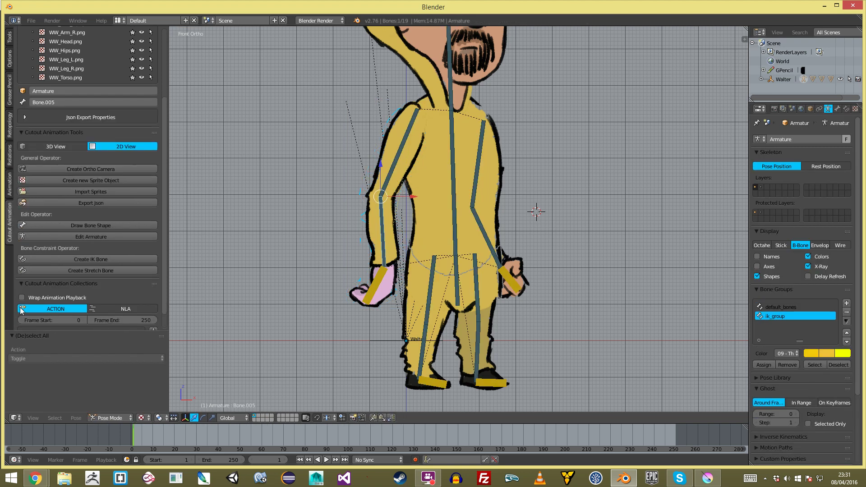
{"action": "left_click", "coordinate": [101, 236]}
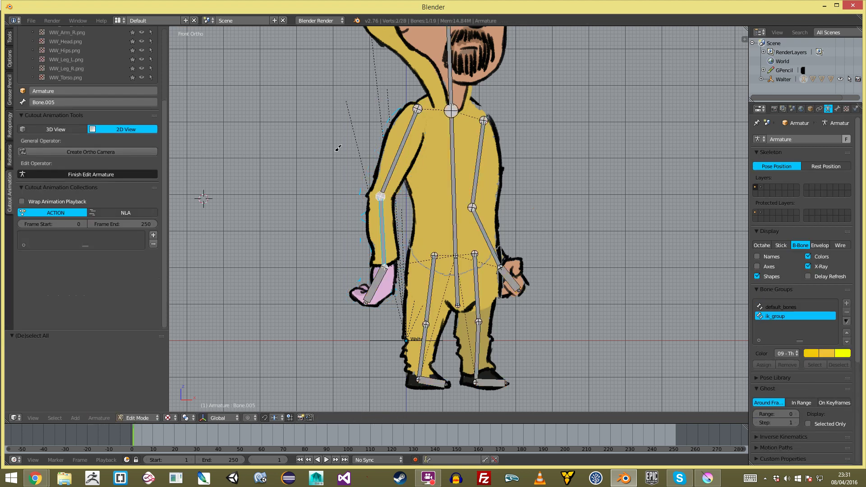
{"action": "right_click", "coordinate": [382, 239], "text": "shift"}
{"action": "right_click", "coordinate": [380, 276], "text": "shift"}
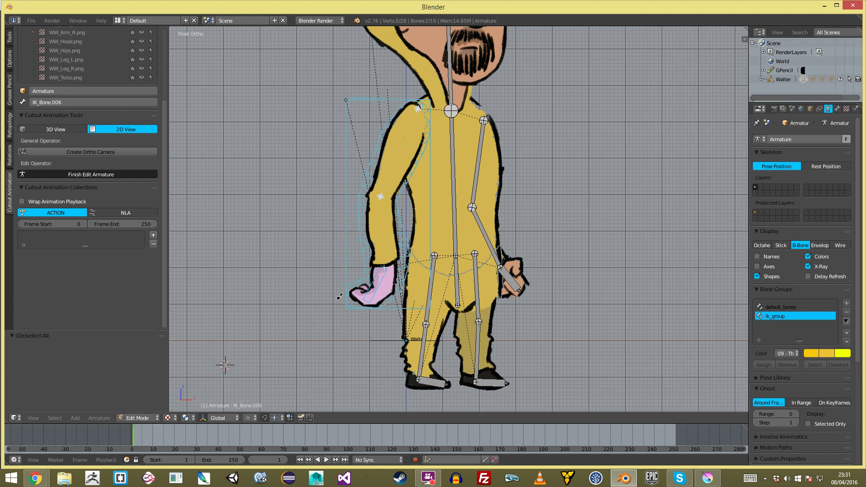
{"action": "left_click", "coordinate": [365, 272]}
Check the right arm's deformation in Pose Mode with a trial move of the hand IK bone and a trial rotation of the upper arm bone
{"action": "key", "text": "Tab"}
{"action": "key", "text": "a"}
{"action": "right_click", "coordinate": [375, 273]}
{"action": "key", "text": "g"}
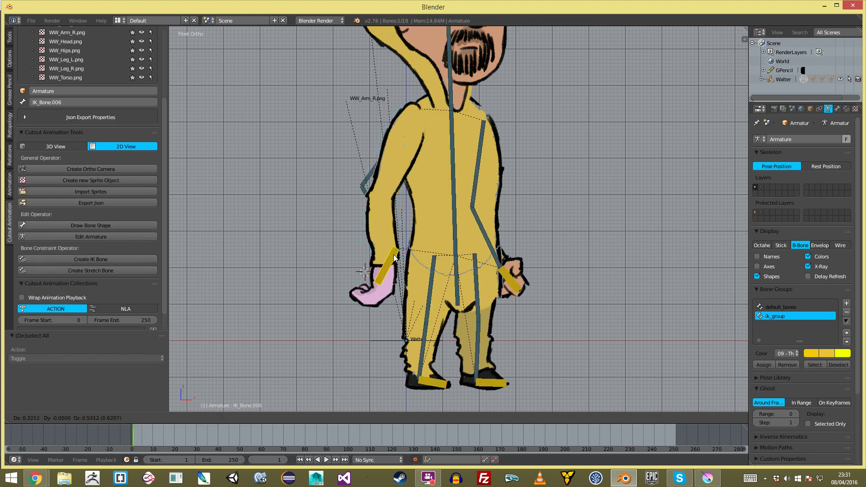
{"action": "key", "text": "Escape"}
{"action": "key", "text": "a"}
{"action": "right_click", "coordinate": [391, 181]}
{"action": "key", "text": "r"}
{"action": "key", "text": "Escape"}
{"action": "key", "text": "a"}
{"action": "key", "text": "z"}
{"action": "key", "text": "z"}
{"action": "key", "text": "alt+z"}
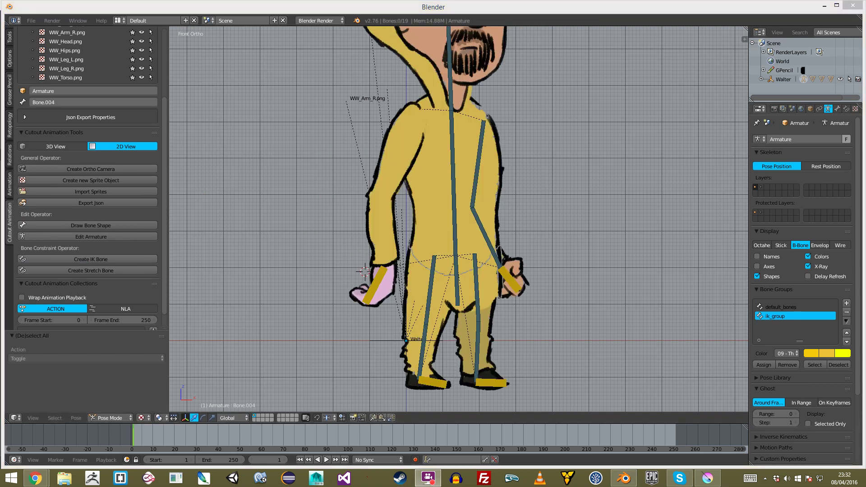
Delete the linked rectangular frame around the WW_Arm_R.png mesh, keeping only the triangulated arm
{"action": "scroll", "coordinate": [367, 192], "scroll_direction": "up", "scroll_amount": 1}
{"action": "left_click", "coordinate": [372, 248]}
{"action": "right_click", "coordinate": [373, 249]}
{"action": "key", "text": "Tab"}
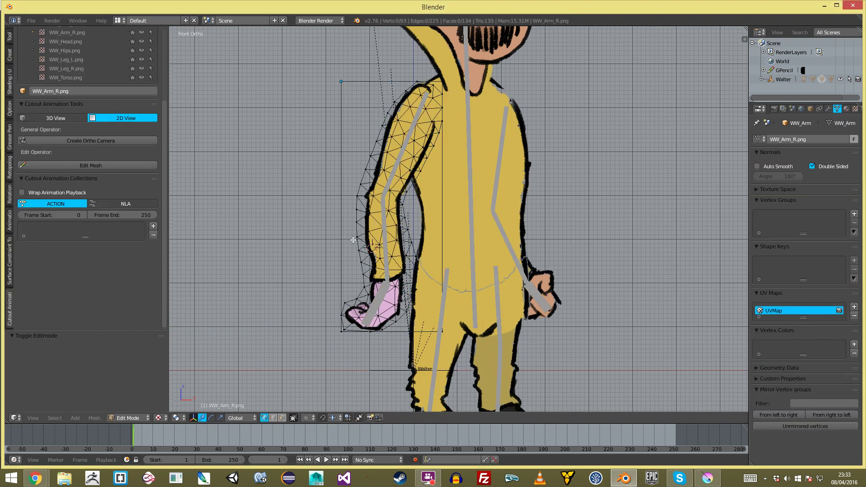
{"action": "key", "text": "ctrl+l"}
{"action": "key", "text": "x"}
{"action": "left_click", "coordinate": [356, 238]}
{"action": "key", "text": "Tab"}
Delete the linked rectangular frame around the WW_Arm_L.png mesh, keeping only the triangulated arm
{"action": "right_click", "coordinate": [549, 292]}
{"action": "key", "text": "Tab"}
{"action": "key", "text": "a"}
{"action": "right_click", "coordinate": [576, 95]}
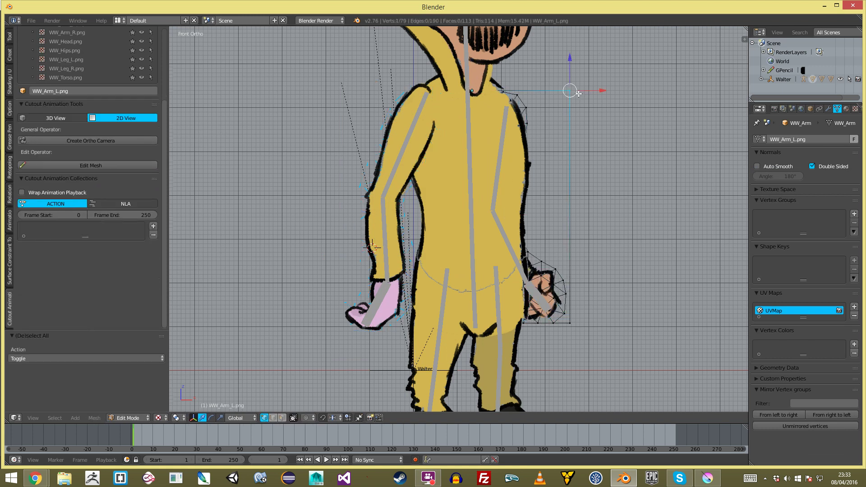
{"action": "key", "text": "ctrl+l"}
{"action": "key", "text": "x"}
{"action": "left_click", "coordinate": [578, 94]}
{"action": "key", "text": "Tab"}
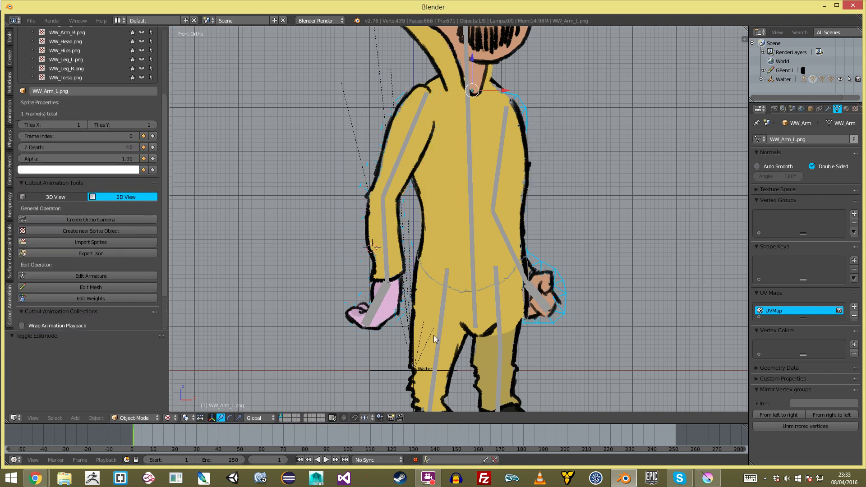
Delete the linked rectangular frame around the WW_Leg_R.png mesh, keeping only the triangulated leg
{"action": "key", "text": "a"}
{"action": "scroll", "coordinate": [454, 339], "scroll_direction": "down", "scroll_amount": 2}
{"action": "middle_click_drag", "start_coordinate": [460, 338], "coordinate": [467, 296], "text": "shift"}
{"action": "right_click", "coordinate": [466, 296]}
{"action": "key", "text": "Tab"}
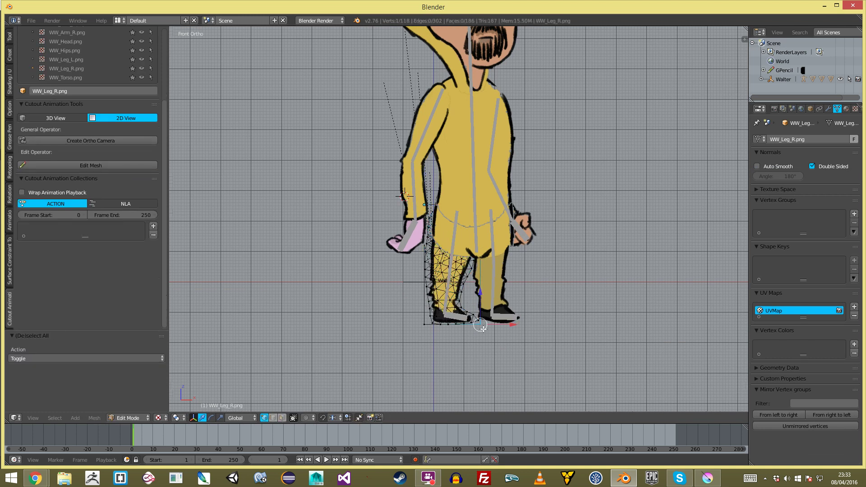
{"action": "key", "text": "ctrl+l"}
{"action": "key", "text": "x"}
{"action": "left_click", "coordinate": [486, 326]}
{"action": "key", "text": "Tab"}
Delete the linked rectangular frame around the WW_Leg_L.png mesh, keeping only the triangulated leg
{"action": "right_click", "coordinate": [486, 316]}
{"action": "key", "text": "Tab"}
{"action": "key", "text": "ctrl+l"}
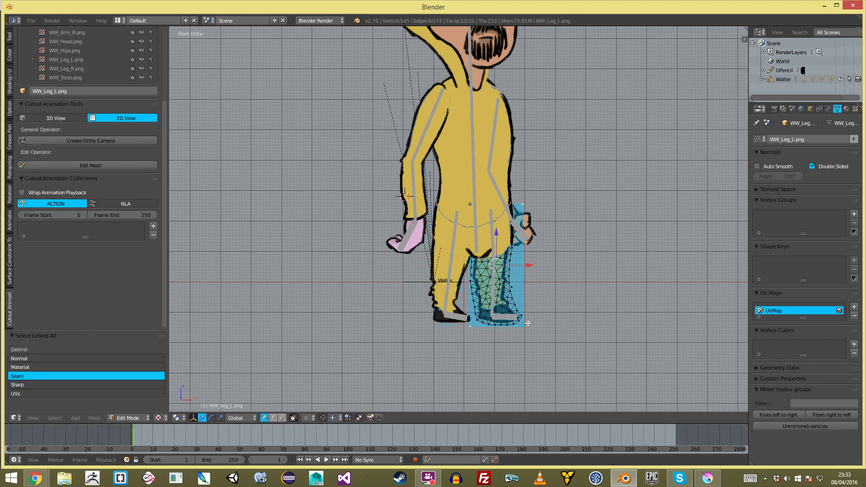
{"action": "key", "text": "x"}
{"action": "left_click", "coordinate": [528, 323]}
{"action": "key", "text": "Tab"}
{"action": "middle_click_drag", "start_coordinate": [518, 221], "coordinate": [503, 308], "text": "shift"}
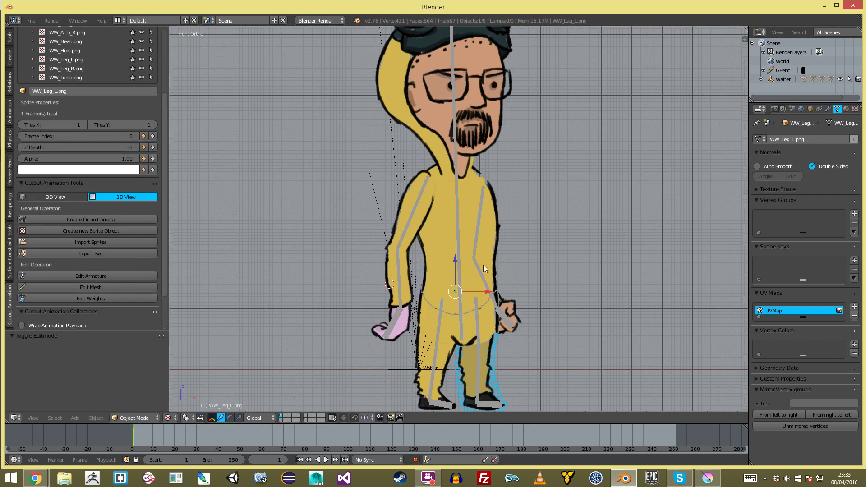
Select the WW_Arm_R.png sprite and then the armature's right upper arm bone
{"action": "key", "text": "a"}
{"action": "right_click", "coordinate": [486, 322]}
{"action": "right_click", "coordinate": [485, 323]}
{"action": "right_click", "coordinate": [491, 370]}
{"action": "key", "text": "a"}
{"action": "right_click", "coordinate": [384, 273]}
{"action": "middle_click_drag", "start_coordinate": [384, 274], "coordinate": [411, 240], "text": "shift"}
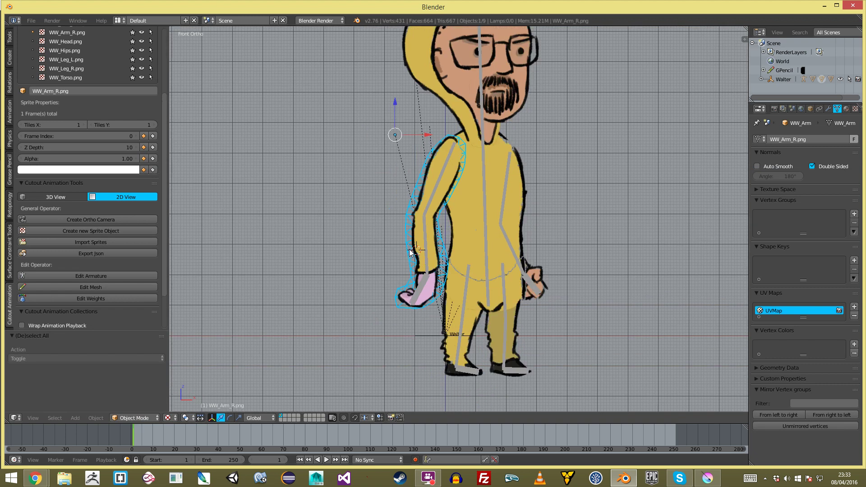
{"action": "scroll", "coordinate": [409, 238], "scroll_direction": "up", "scroll_amount": 1}
{"action": "key", "text": "a"}
{"action": "right_click", "coordinate": [422, 212]}
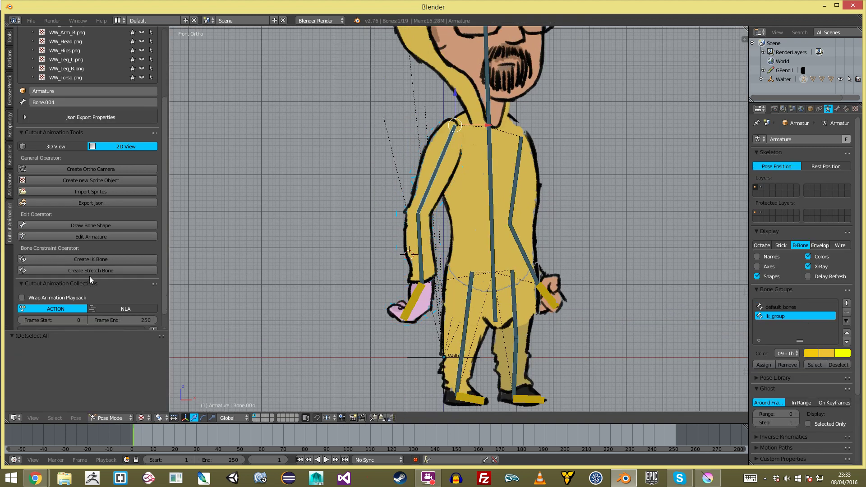
Select all right arm bones in Edit Armature, try to bind WW_Arm_R.png to them, and test the hand bone in Pose Mode
{"action": "left_click", "coordinate": [110, 237]}
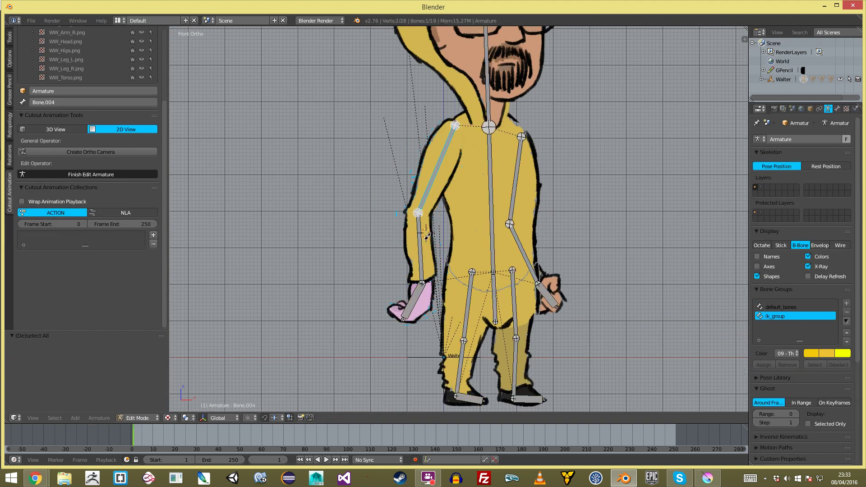
{"action": "right_click", "coordinate": [409, 251], "text": "shift"}
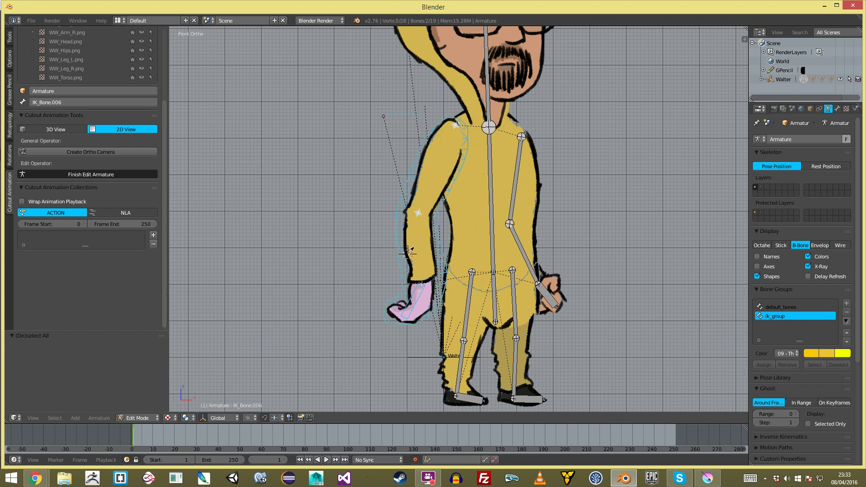
{"action": "left_click", "coordinate": [157, 418]}
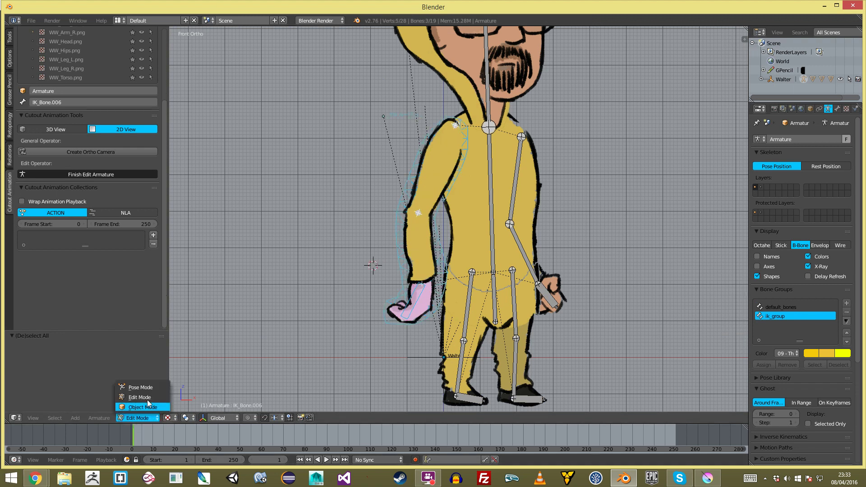
{"action": "left_click", "coordinate": [154, 386]}
{"action": "left_click", "coordinate": [183, 374]}
{"action": "right_click_drag", "start_coordinate": [415, 287], "coordinate": [413, 279]}
{"action": "right_click", "coordinate": [403, 293]}
{"action": "right_click", "coordinate": [439, 267]}
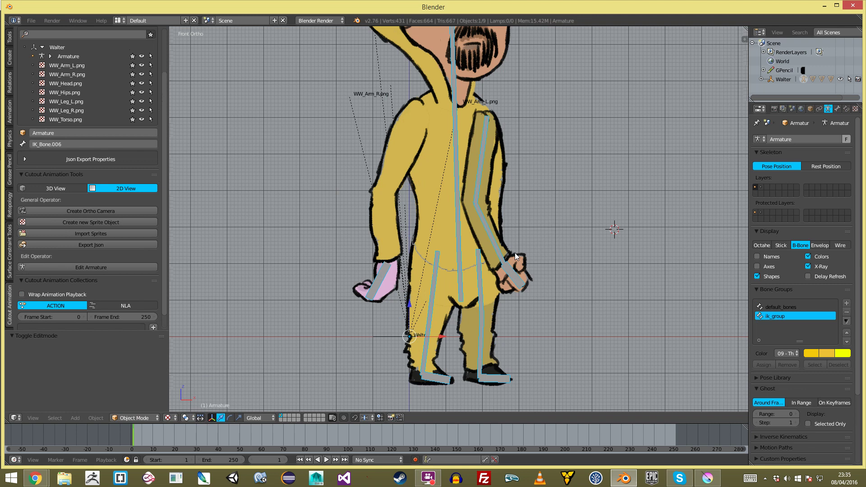
Turn off Emulate 3 Button Mouse in the input preferences and return to the front 2D view
{"action": "mouse_move", "coordinate": [504, 255]}
{"action": "middle_mouse_down", "text": "shift"}
{"action": "mouse_move", "coordinate": [485, 291]}
{"action": "mouse_move", "coordinate": [460, 264]}
{"action": "mouse_move", "coordinate": [441, 266]}
{"action": "mouse_move", "coordinate": [489, 259]}
{"action": "middle_mouse_up", "text": "shift"}
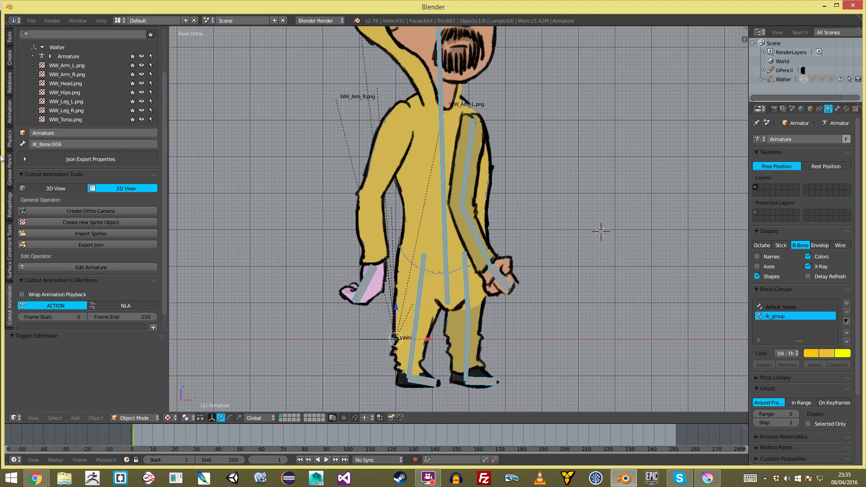
{"action": "left_click", "coordinate": [63, 189]}
{"action": "key", "text": "ctrl+alt+u"}
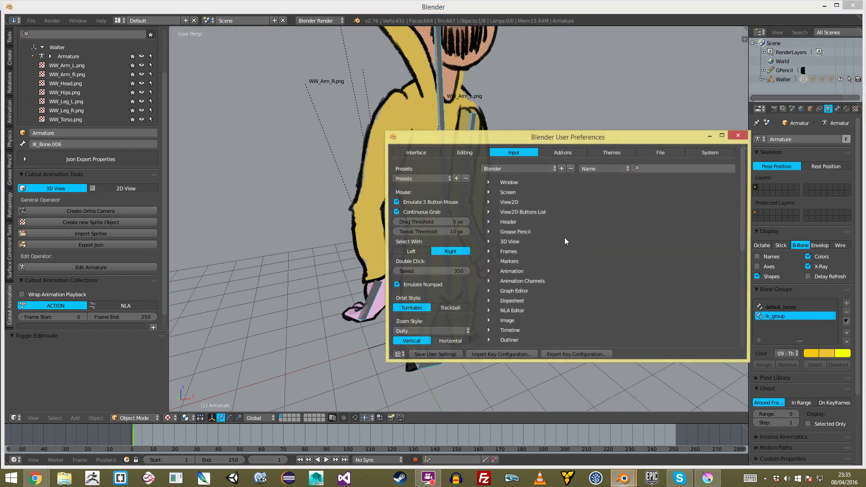
{"action": "left_click", "coordinate": [437, 204]}
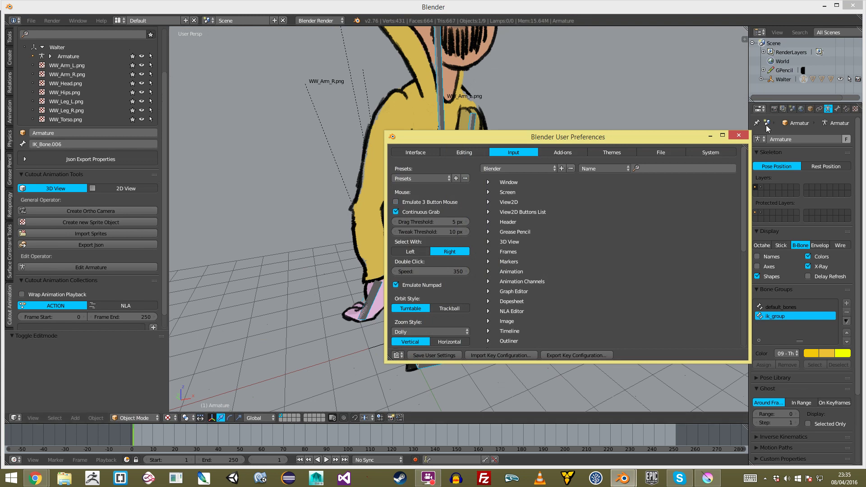
{"action": "left_click", "coordinate": [745, 136]}
{"action": "key", "text": "1"}
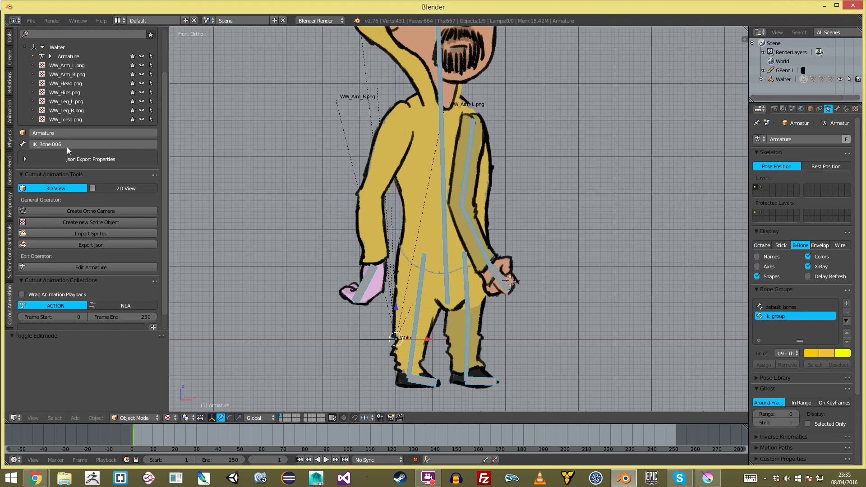
{"action": "left_click", "coordinate": [123, 189]}
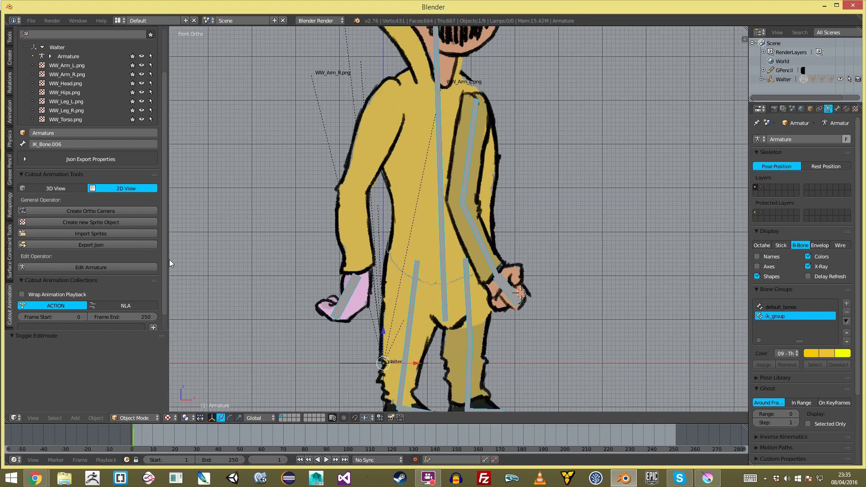
Select the right upper arm, forearm and hand IK bones in Edit Armature and bind the WW_Arm_R.png sprite to them
{"action": "middle_click_drag", "start_coordinate": [332, 270], "coordinate": [349, 255], "text": "shift"}
{"action": "key", "text": "Tab"}
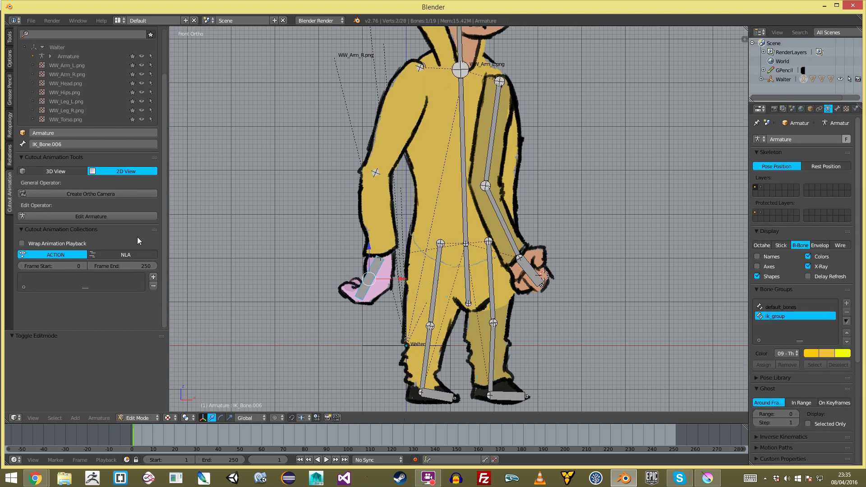
{"action": "left_click", "coordinate": [120, 217]}
{"action": "right_click", "coordinate": [359, 191]}
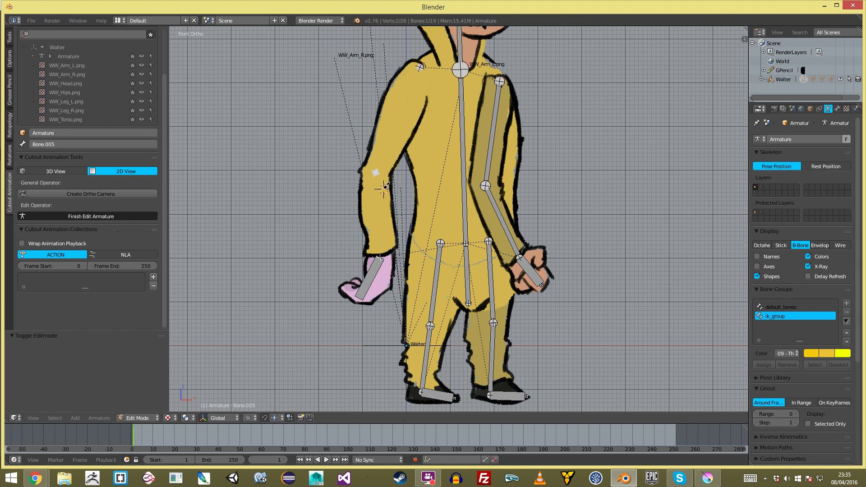
{"action": "left_click", "coordinate": [397, 147]}
{"action": "key", "text": "z"}
{"action": "right_click", "coordinate": [393, 147], "text": "shift"}
{"action": "right_click", "coordinate": [376, 280], "text": "shift"}
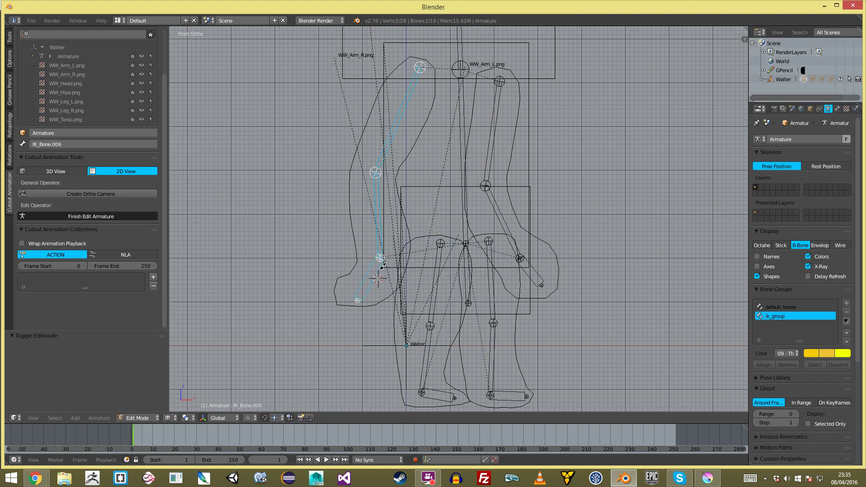
{"action": "left_click", "coordinate": [356, 218], "text": "alt"}
{"action": "key", "text": "Escape"}
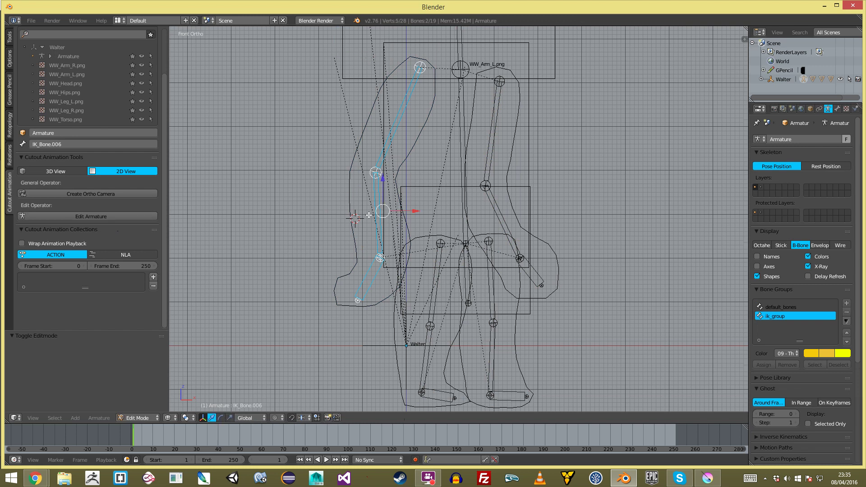
Return to Pose Mode with textured shading and raise the right hand IK bone to test the arm's deformation
{"action": "key", "text": "z"}
{"action": "key", "text": "Tab"}
{"action": "key", "text": "ctrl+Tab"}
{"action": "right_click", "coordinate": [375, 270]}
{"action": "key", "text": "g"}
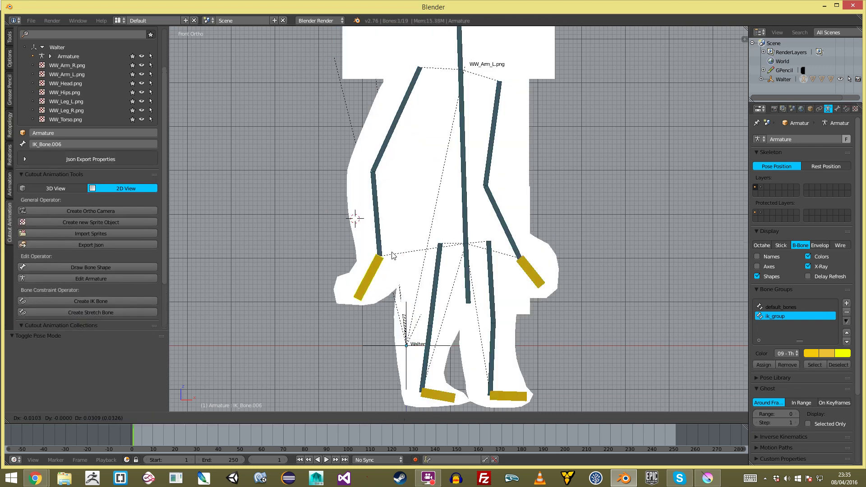
{"action": "left_click", "coordinate": [379, 245]}
{"action": "key", "text": "alt+z"}
{"action": "key", "text": "g"}
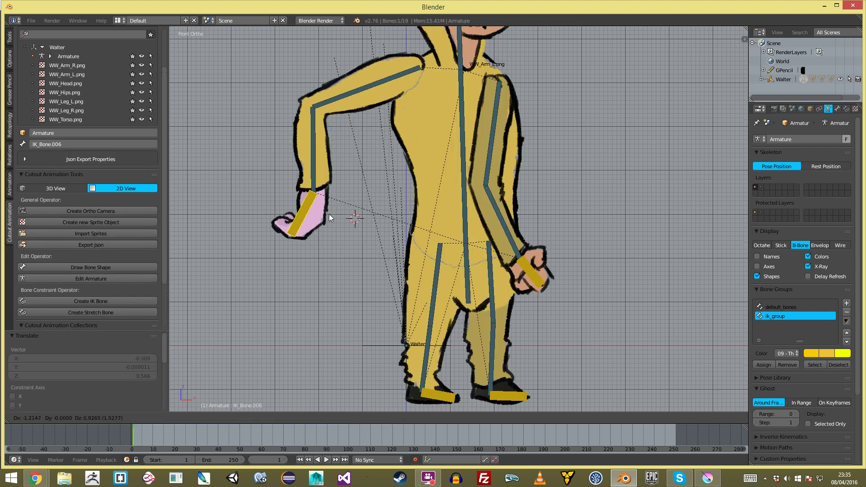
{"action": "left_click", "coordinate": [348, 184]}
{"action": "key", "text": "a"}
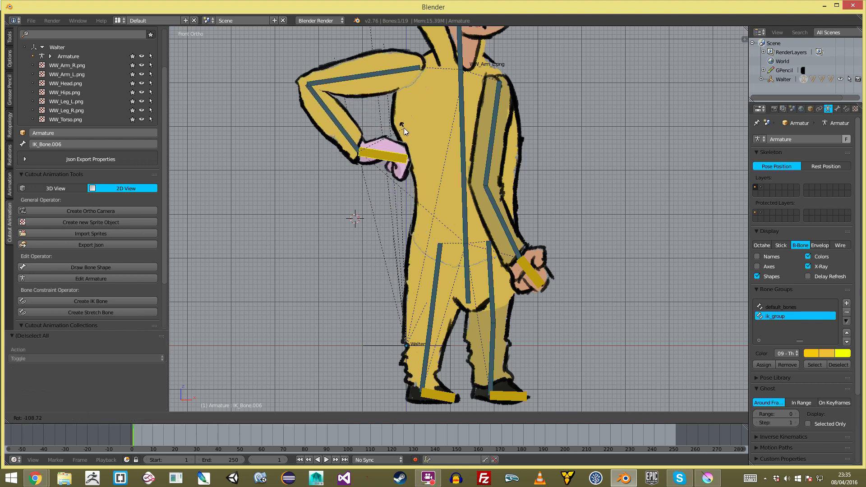
Test the right arm further by rotating its upper arm bone and moving and rotating the hand IK bone around the body
{"action": "scroll", "coordinate": [378, 168], "scroll_direction": "down", "scroll_amount": 2}
{"action": "right_click", "coordinate": [397, 125]}
{"action": "scroll", "coordinate": [491, 182], "scroll_direction": "down", "scroll_amount": 2}
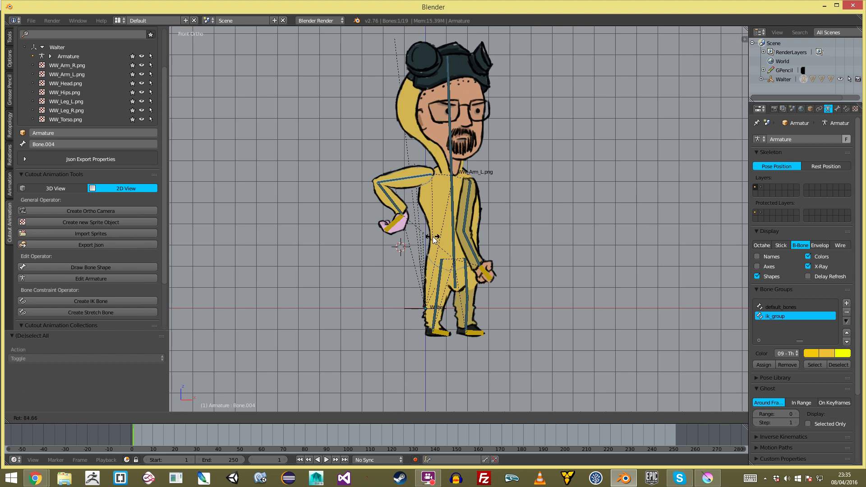
{"action": "right_click", "coordinate": [393, 223]}
{"action": "key", "text": "g"}
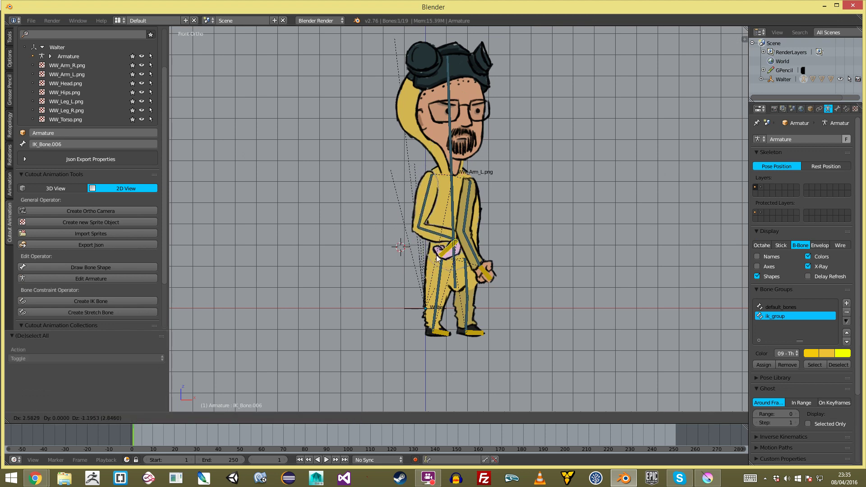
{"action": "left_click", "coordinate": [422, 254]}
{"action": "key", "text": "r"}
{"action": "left_click", "coordinate": [466, 259]}
{"action": "key", "text": "r"}
{"action": "left_click", "coordinate": [433, 297]}
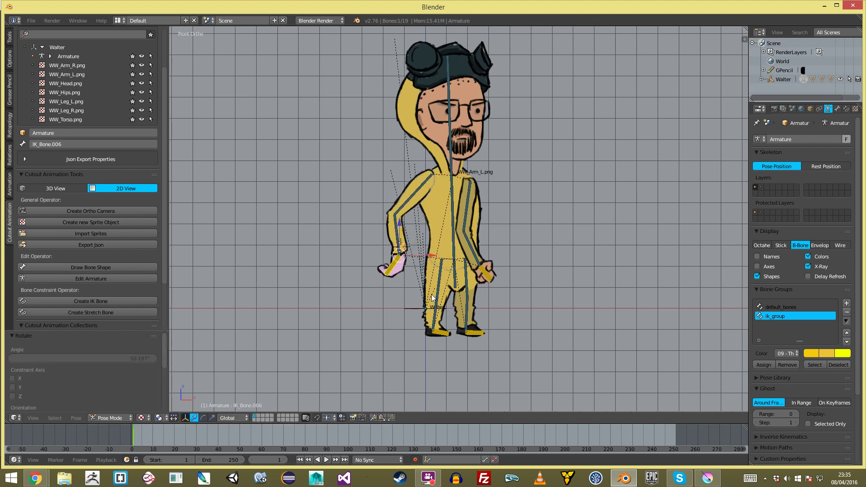
{"action": "key", "text": "g"}
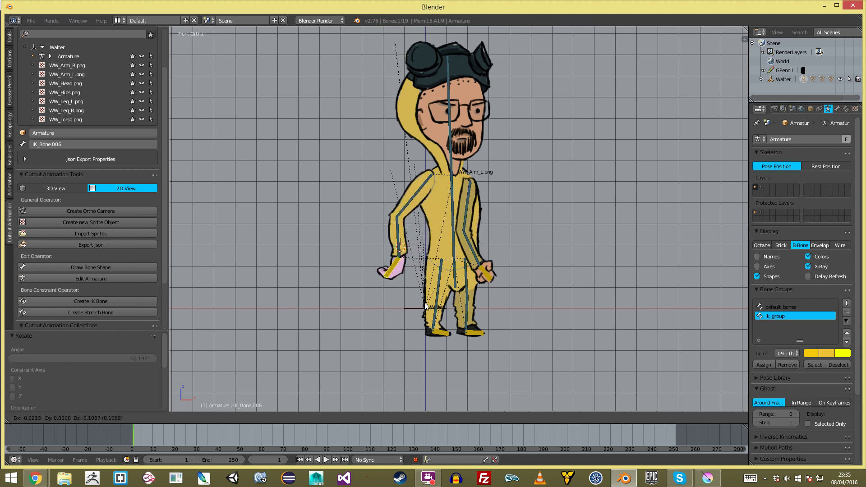
{"action": "left_click", "coordinate": [394, 322]}
{"action": "key", "text": "a"}
Select the left upper arm, forearm and hand IK bones in Edit Armature and bind the WW_Arm_L.png sprite to them
{"action": "scroll", "coordinate": [488, 217], "scroll_direction": "up", "scroll_amount": 3}
{"action": "right_click", "coordinate": [477, 207]}
{"action": "key", "text": "a"}
{"action": "right_click", "coordinate": [471, 230]}
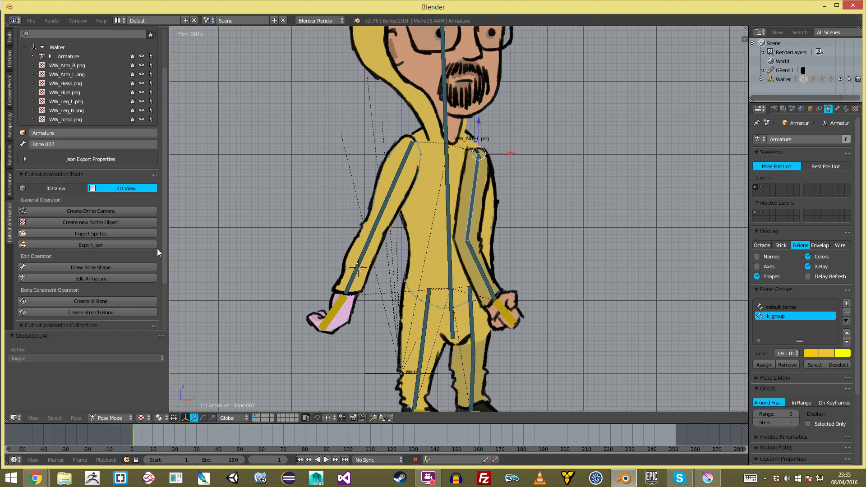
{"action": "left_click", "coordinate": [139, 278]}
{"action": "right_click", "coordinate": [510, 305]}
{"action": "left_click", "coordinate": [513, 298], "text": "alt"}
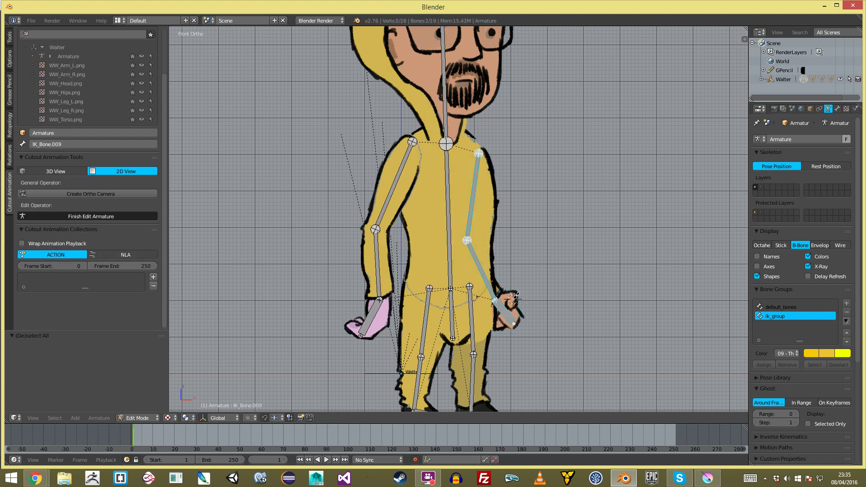
Select the right thigh, shin and foot IK bones and bind the WW_Leg_R.png sprite to them
{"action": "middle_click_drag", "start_coordinate": [425, 332], "coordinate": [425, 246], "text": "shift"}
{"action": "right_click", "coordinate": [426, 244]}
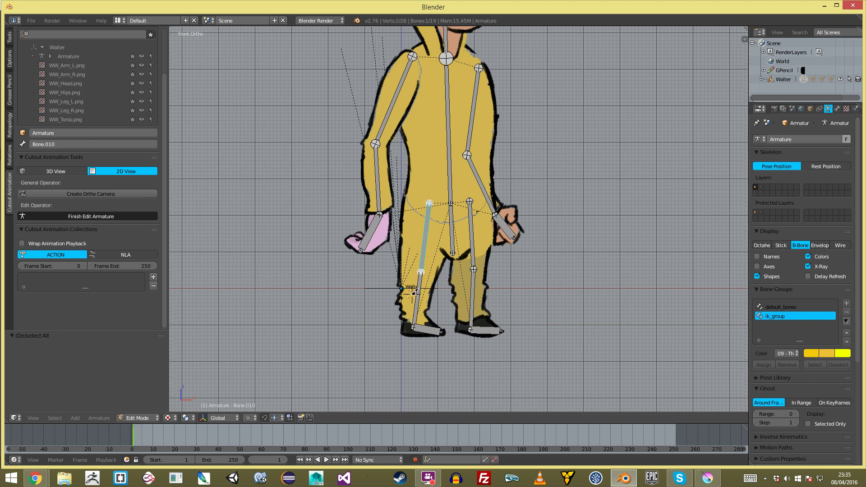
{"action": "left_click", "coordinate": [417, 324], "text": "alt"}
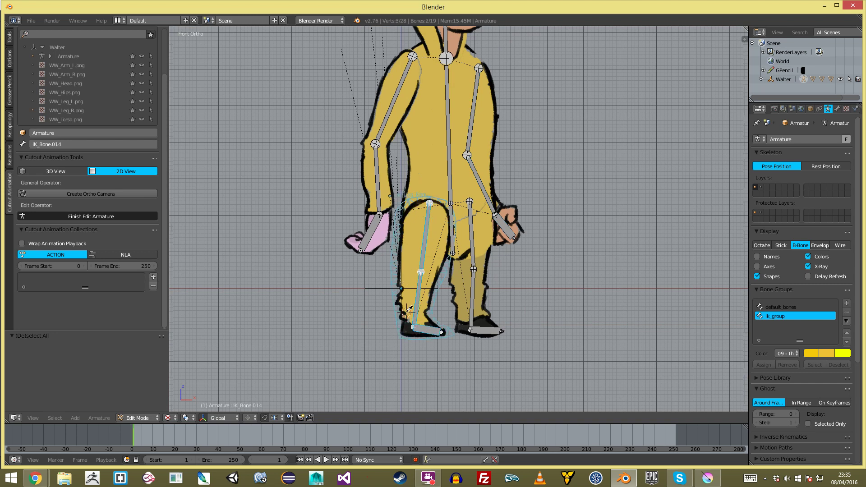
Select the left thigh, shin and foot IK bones and bind the WW_Leg_L.png sprite to them
{"action": "right_click", "coordinate": [474, 255]}
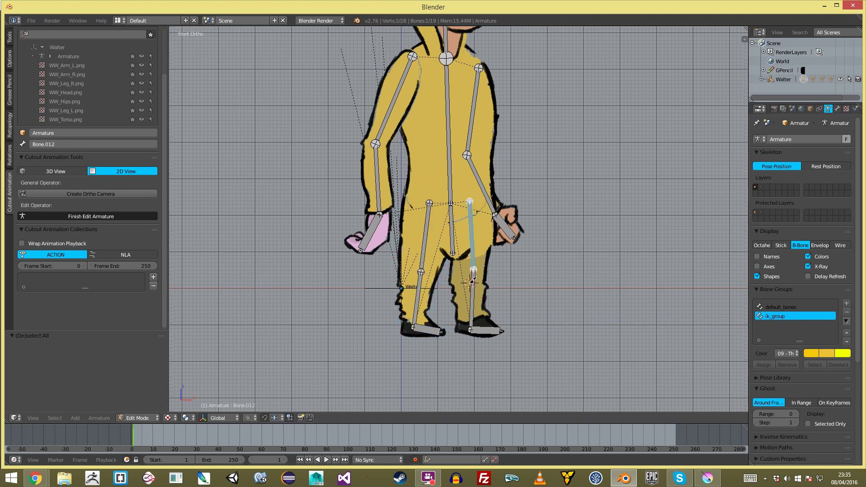
{"action": "right_click", "coordinate": [483, 324]}
{"action": "left_click", "coordinate": [483, 299], "text": "alt"}
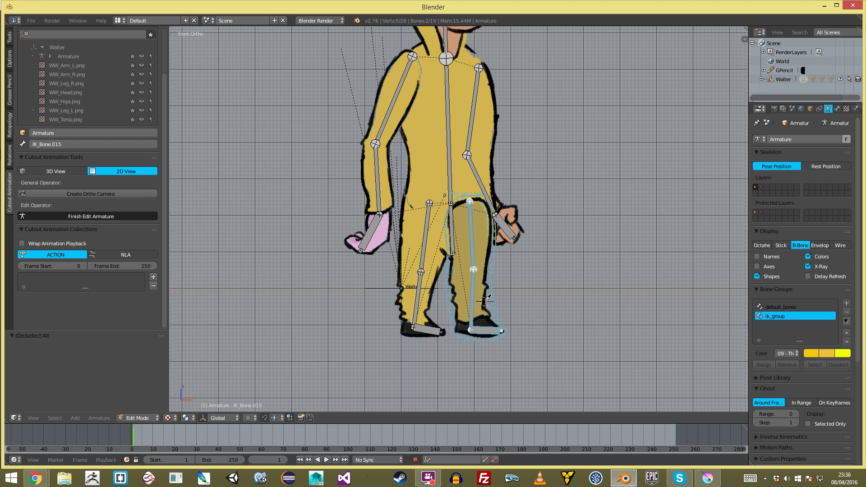
{"action": "left_click", "coordinate": [486, 300]}
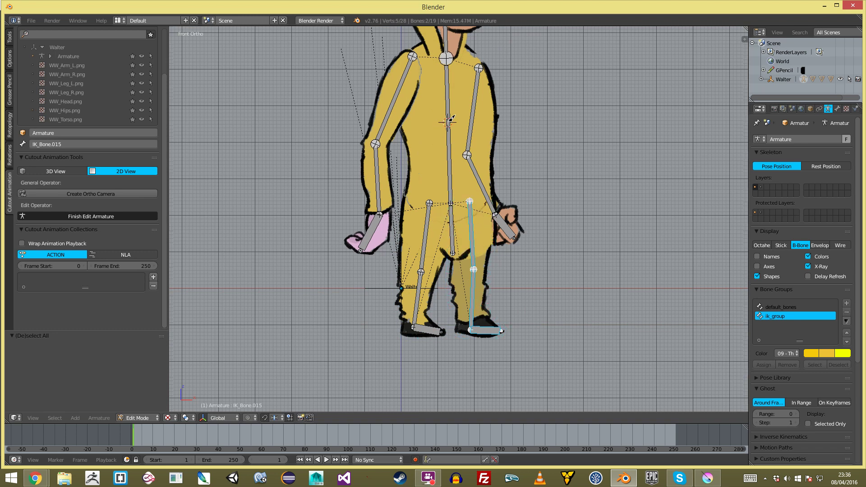
Select the spine bone between hips and neck and bind the WW_Torso.png sprite to it
{"action": "middle_click_drag", "start_coordinate": [450, 119], "coordinate": [444, 179], "text": "shift"}
{"action": "right_click", "coordinate": [442, 164]}
{"action": "left_click", "coordinate": [437, 152]}
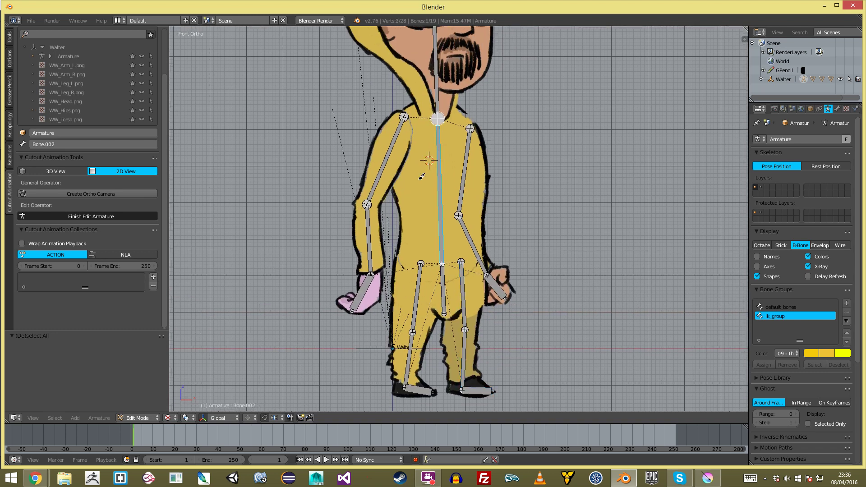
{"action": "left_click", "coordinate": [412, 192]}
{"action": "left_click", "coordinate": [413, 193], "text": "alt"}
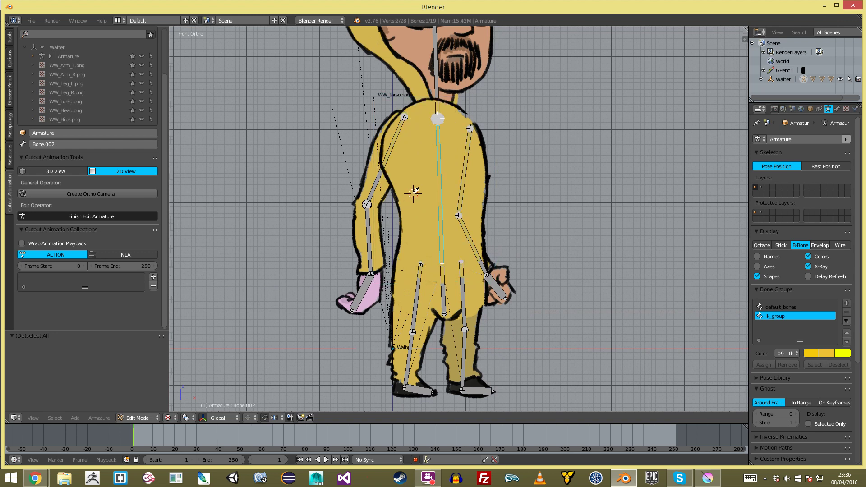
Bind the WW_Head.png sprite to the head bone and the WW_Hips.png sprite to the short hip bone
{"action": "middle_click_drag", "start_coordinate": [461, 57], "coordinate": [456, 145], "text": "shift"}
{"action": "right_click", "coordinate": [429, 142]}
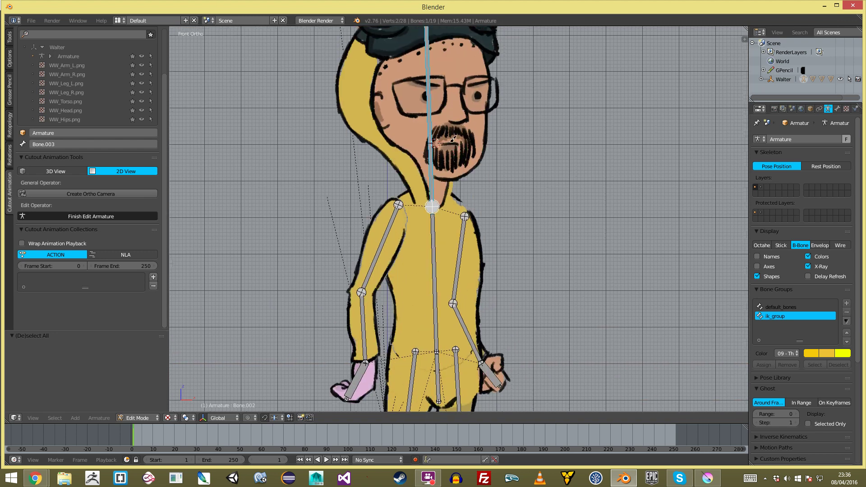
{"action": "middle_click_drag", "start_coordinate": [423, 350], "coordinate": [430, 293], "text": "shift"}
{"action": "right_click", "coordinate": [445, 319]}
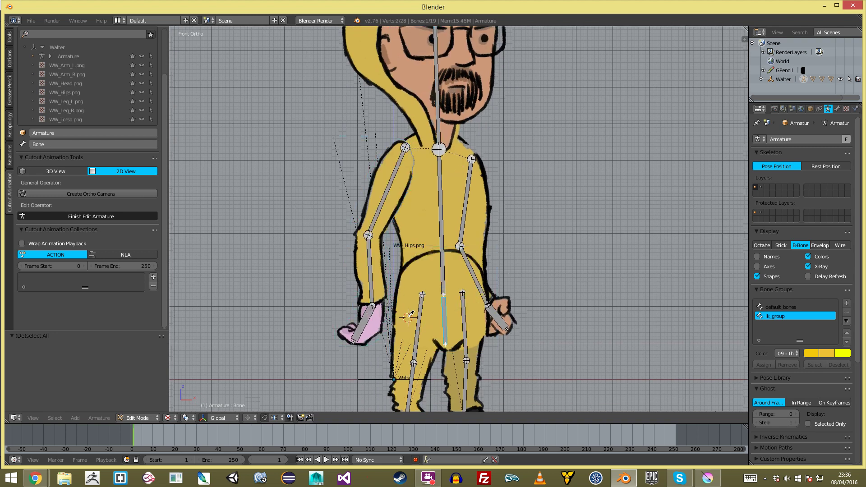
Switch to Pose Mode, move the right hand IK bone up to the hip, and rotate the torso bone to lean the body back
{"action": "left_click", "coordinate": [138, 417]}
{"action": "left_click", "coordinate": [163, 389]}
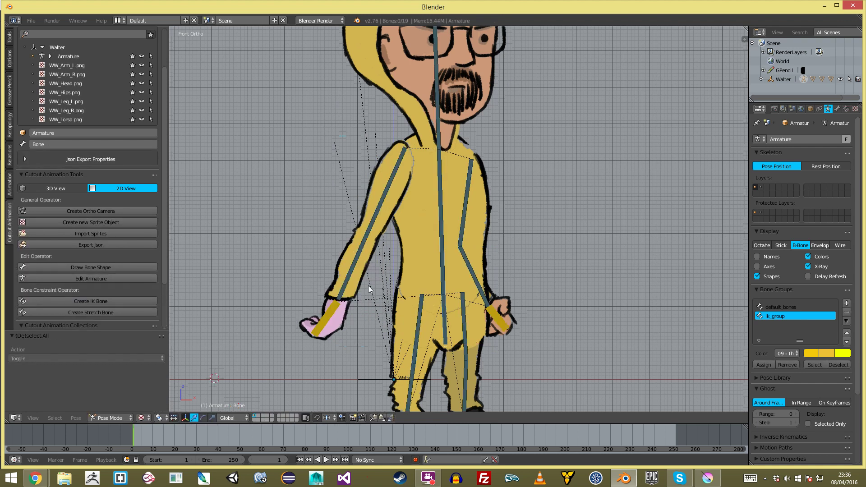
{"action": "scroll", "coordinate": [371, 284], "scroll_direction": "down", "scroll_amount": 2}
{"action": "right_click", "coordinate": [371, 283]}
{"action": "key", "text": "g"}
{"action": "left_click", "coordinate": [383, 258]}
{"action": "key", "text": "a"}
{"action": "right_click", "coordinate": [448, 202]}
{"action": "key", "text": "r"}
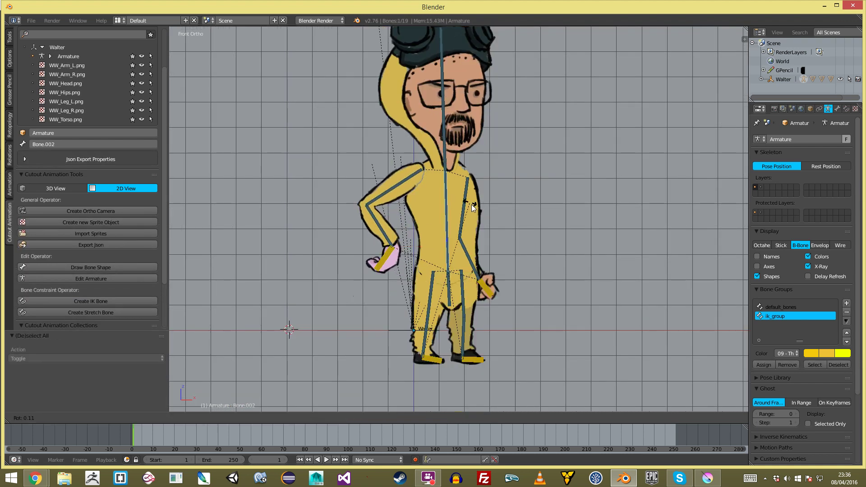
{"action": "left_click", "coordinate": [443, 206]}
Raise the left hand IK bone to about shoulder height with the elbow bent and rotate the hand so the fist points up
{"action": "right_click", "coordinate": [490, 301]}
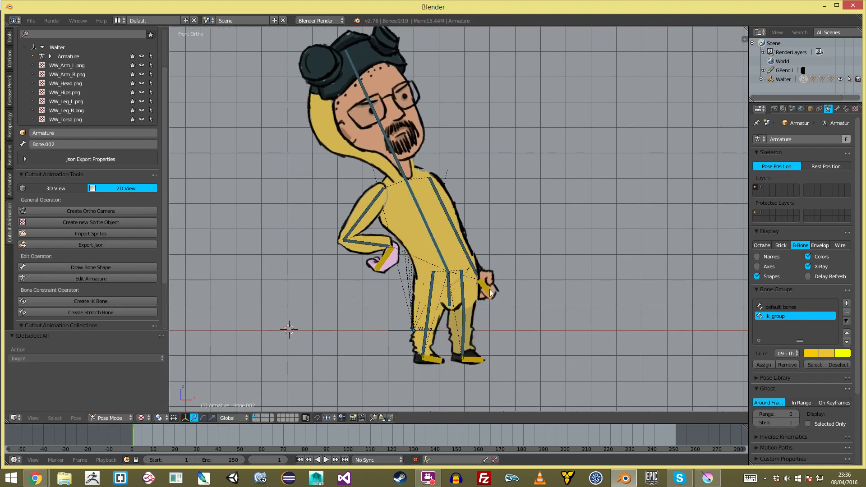
{"action": "key", "text": "g"}
{"action": "left_click", "coordinate": [535, 193]}
{"action": "key", "text": "r"}
{"action": "left_click", "coordinate": [543, 156]}
{"action": "key", "text": "g"}
{"action": "left_click", "coordinate": [510, 162]}
{"action": "key", "text": "a"}
Rotate the head bone so the head stands upright on the leaning torso
{"action": "right_click", "coordinate": [363, 106]}
{"action": "key", "text": "r"}
{"action": "right_click", "coordinate": [370, 107]}
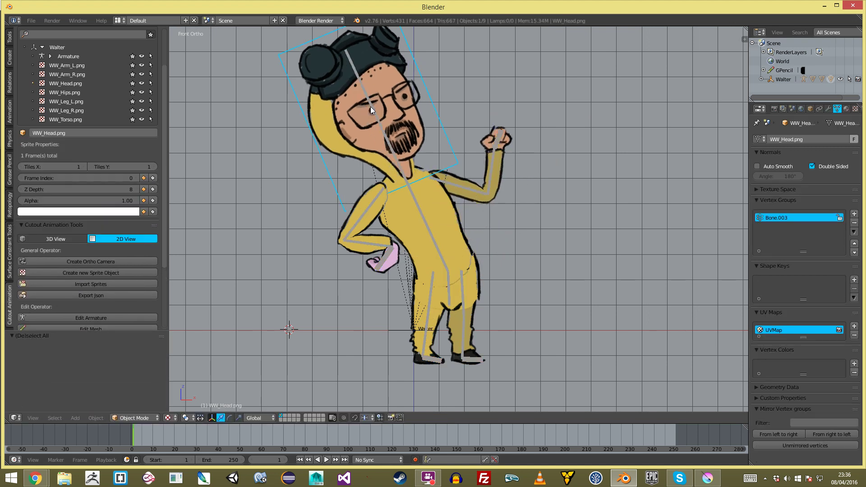
{"action": "right_click", "coordinate": [370, 106]}
{"action": "key", "text": "r"}
{"action": "left_click", "coordinate": [491, 210]}
{"action": "key", "text": "a"}
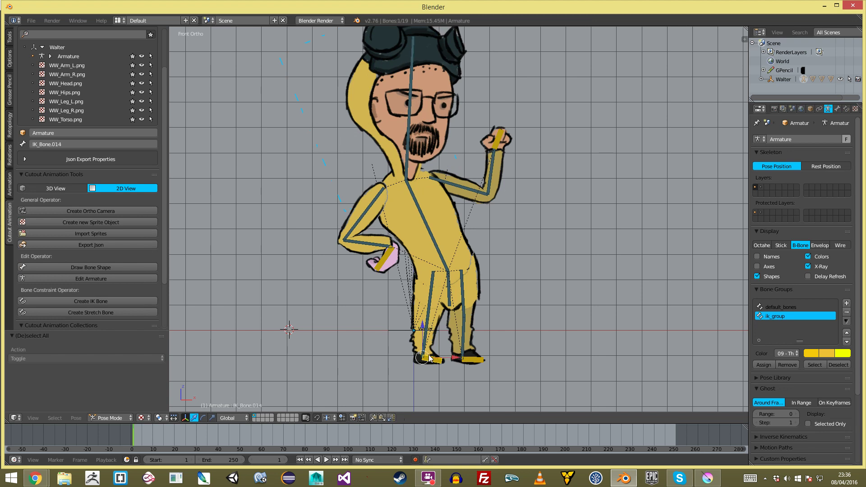
Move the right foot IK bone up behind the body and rotate it so the foot points down in a running pose
{"action": "right_click", "coordinate": [429, 359]}
{"action": "key", "text": "g"}
{"action": "left_click", "coordinate": [379, 339]}
{"action": "key", "text": "r"}
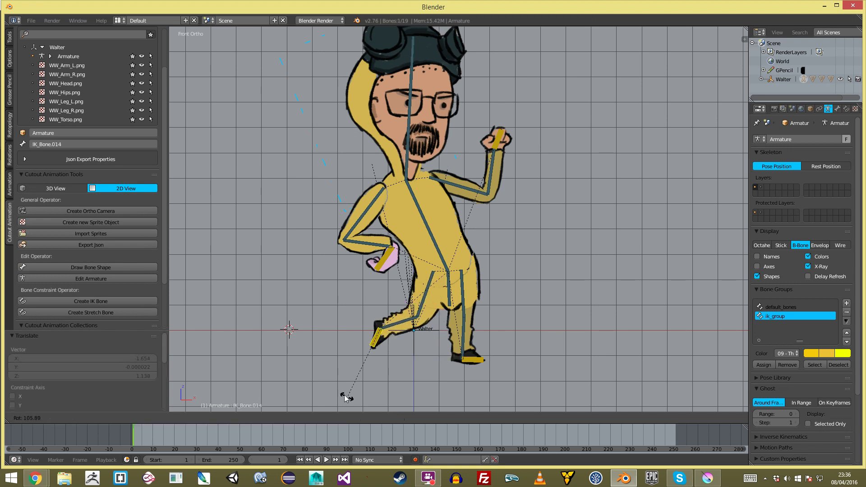
{"action": "key", "text": "g"}
{"action": "left_click", "coordinate": [409, 303]}
{"action": "key", "text": "a"}
{"action": "right_click", "coordinate": [449, 291]}
{"action": "key", "text": "r"}
{"action": "key", "text": "Escape"}
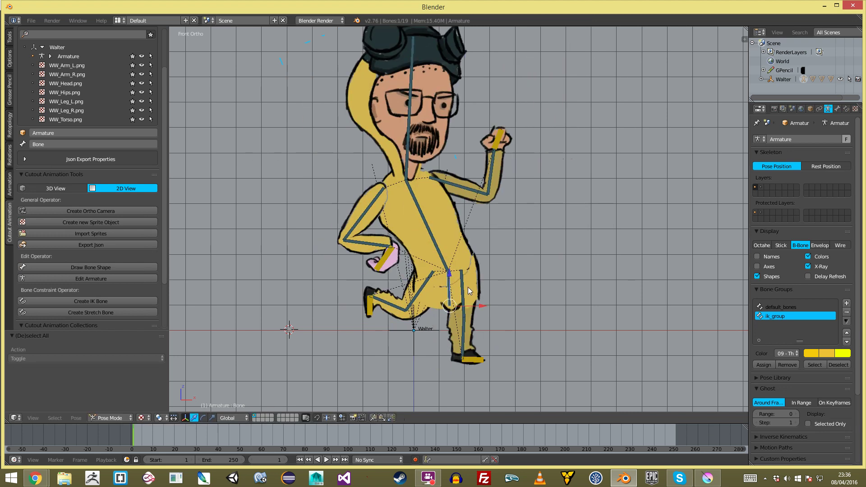
{"action": "right_click", "coordinate": [457, 333]}
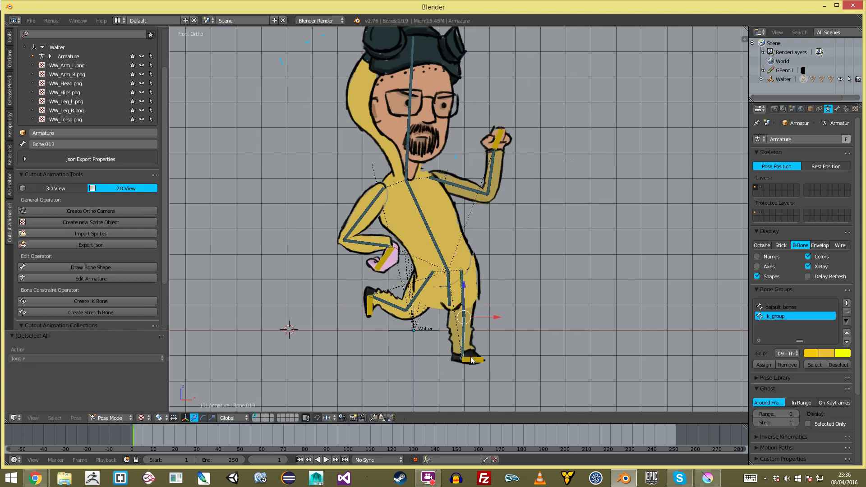
{"action": "key", "text": "g"}
{"action": "left_click", "coordinate": [482, 352]}
{"action": "key", "text": "a"}
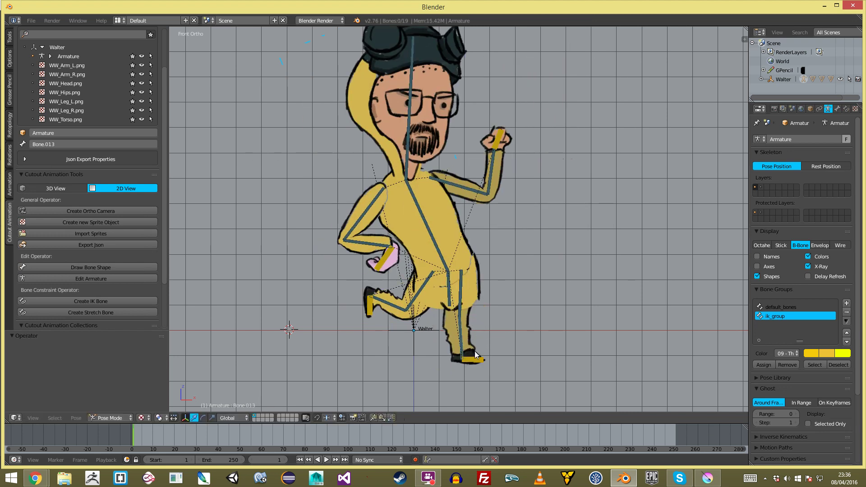
{"action": "key", "text": "a"}
Move the left foot IK bone slightly up and forward so the left knee bends
{"action": "right_click", "coordinate": [473, 359]}
{"action": "key", "text": "g"}
{"action": "left_click", "coordinate": [482, 342]}
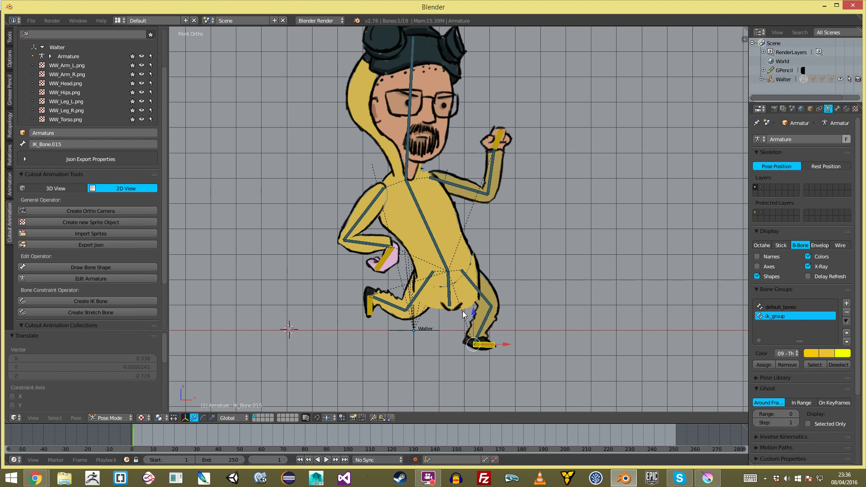
Deselect all bones and show the 3D view's transform and display properties
{"action": "scroll", "coordinate": [464, 307], "scroll_direction": "down", "scroll_amount": 3}
{"action": "key", "text": "a"}
{"action": "key", "text": "a"}
{"action": "key", "text": "a"}
{"action": "key", "text": "n"}
{"action": "key", "text": "a"}
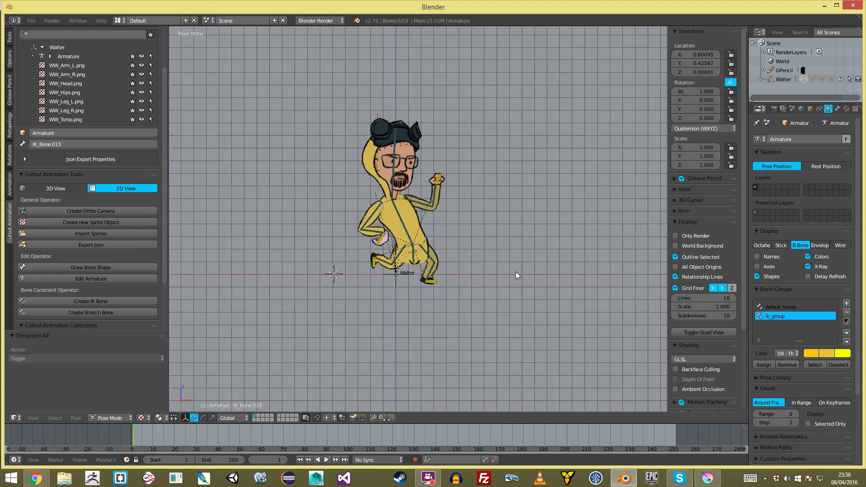
{"action": "scroll", "coordinate": [364, 285], "scroll_direction": "up", "scroll_amount": 3}
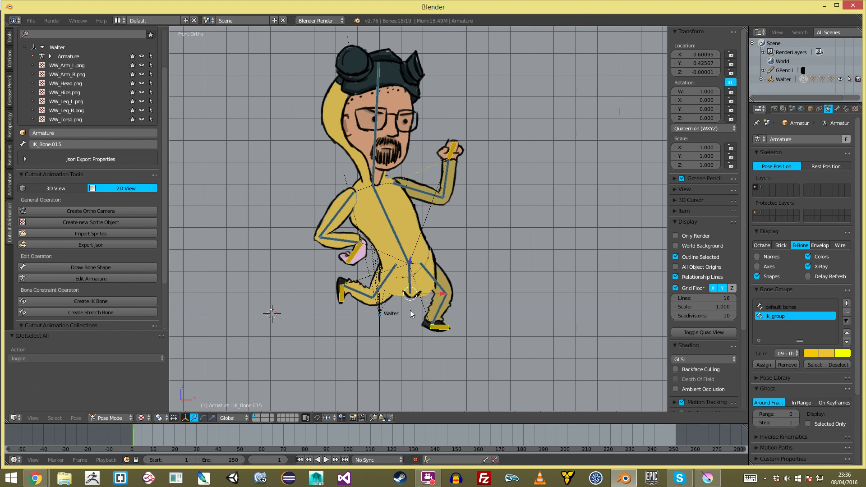
Try scaling the hip bone along the X axis to stretch the whole character
{"action": "key", "text": "ctrl+Tab"}
{"action": "right_click", "coordinate": [415, 296]}
{"action": "right_click", "coordinate": [414, 294]}
{"action": "key", "text": "s"}
{"action": "key", "text": "x"}
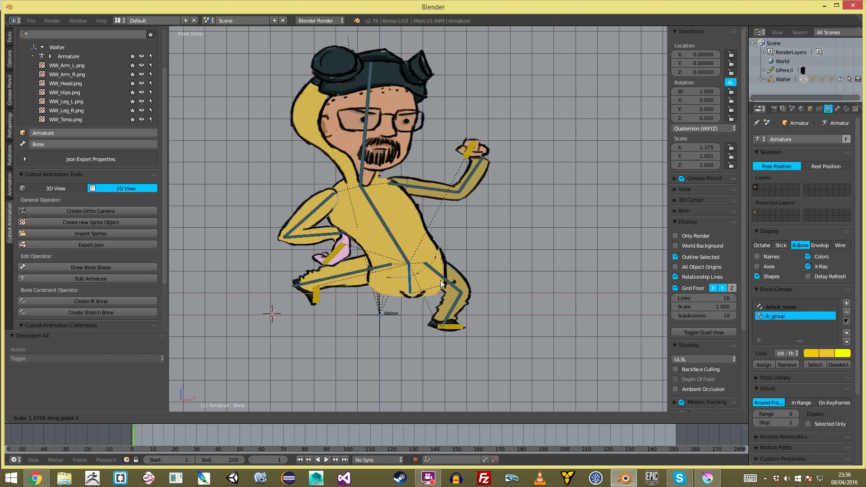
{"action": "right_click", "coordinate": [439, 281]}
{"action": "key", "text": "a"}
{"action": "scroll", "coordinate": [434, 284], "scroll_direction": "down", "scroll_amount": 2}
{"action": "scroll", "coordinate": [432, 283], "scroll_direction": "up", "scroll_amount": 2}
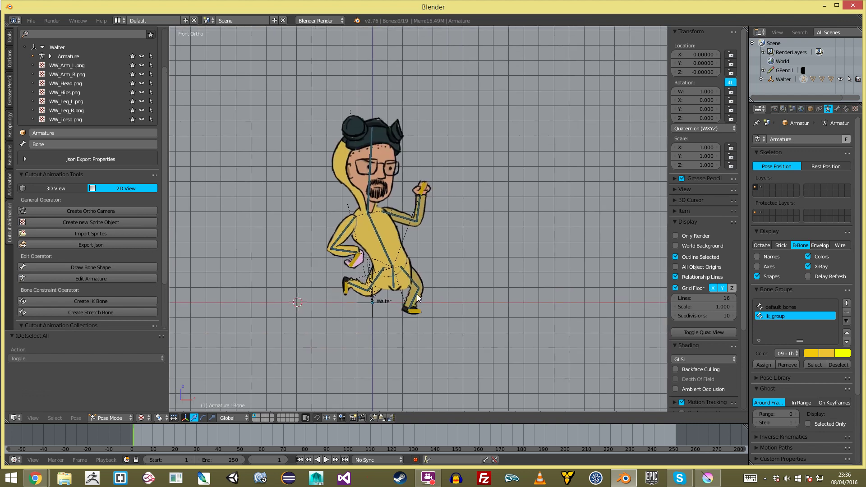
Bring the right foot IK bone in closer beneath the body and move the left foot IK bone down and back
{"action": "right_click", "coordinate": [341, 292]}
{"action": "key", "text": "g"}
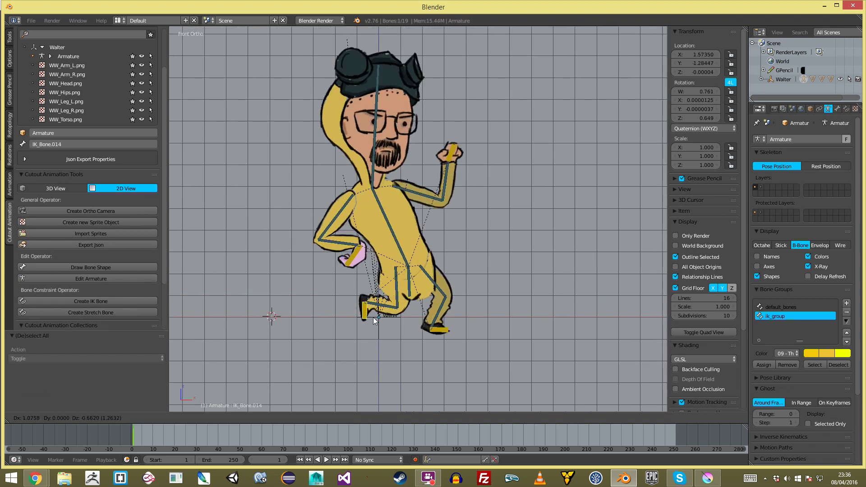
{"action": "left_click", "coordinate": [388, 320]}
{"action": "key", "text": "a"}
{"action": "right_click", "coordinate": [438, 330]}
{"action": "key", "text": "g"}
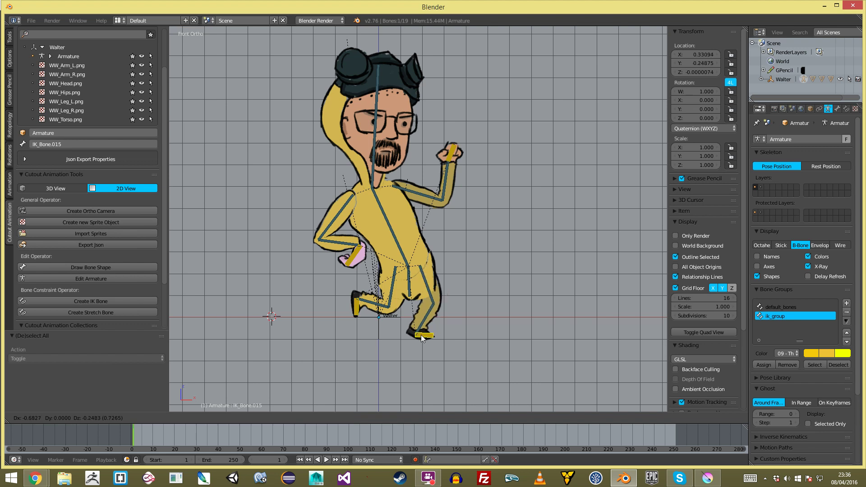
{"action": "left_click", "coordinate": [423, 336]}
{"action": "key", "text": "a"}
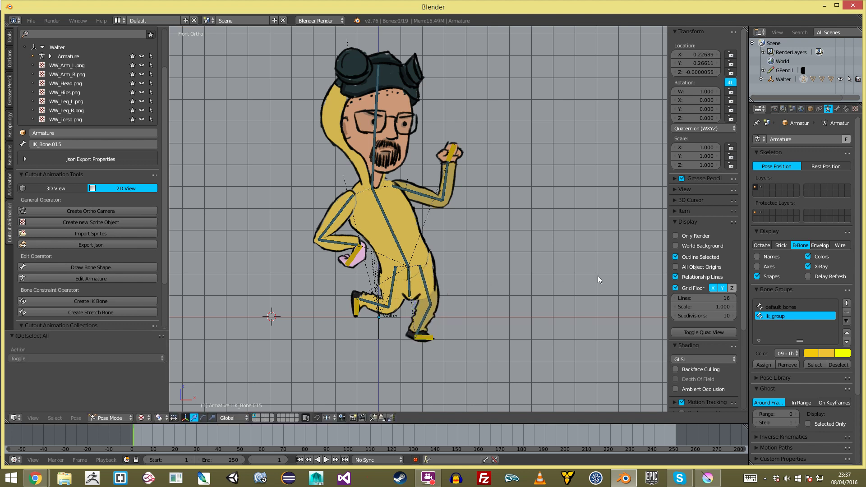
Preview the character with Only Render display, try a render, and restore the normal viewport display
{"action": "left_click", "coordinate": [697, 238]}
{"action": "scroll", "coordinate": [442, 240], "scroll_direction": "down", "scroll_amount": 2}
{"action": "scroll", "coordinate": [443, 241], "scroll_direction": "up", "scroll_amount": 1}
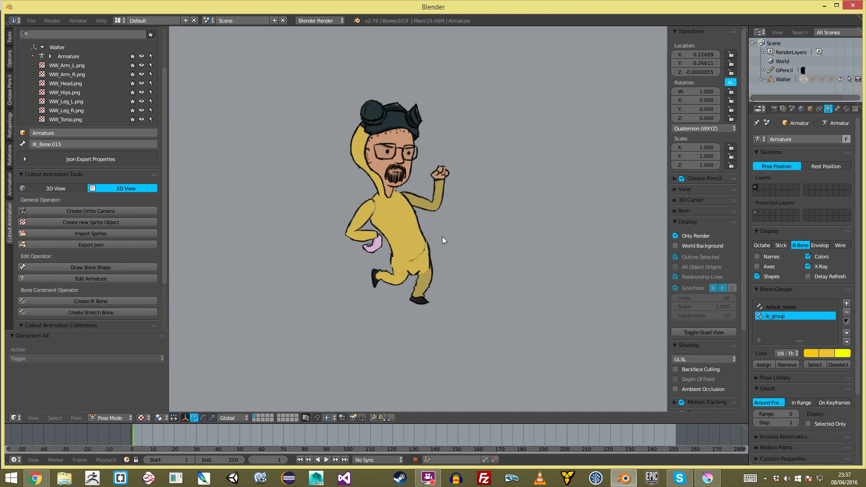
{"action": "key", "text": "F12"}
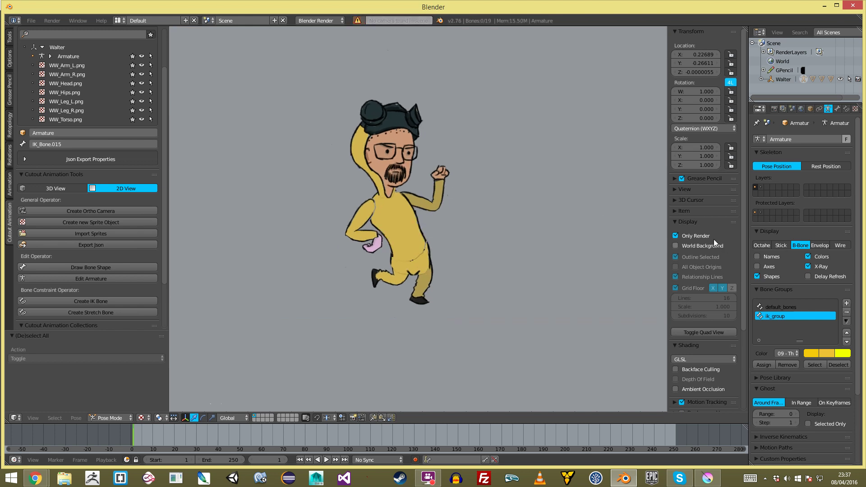
{"action": "left_click", "coordinate": [698, 235]}
{"action": "scroll", "coordinate": [90, 189], "scroll_direction": "up", "scroll_amount": 3}
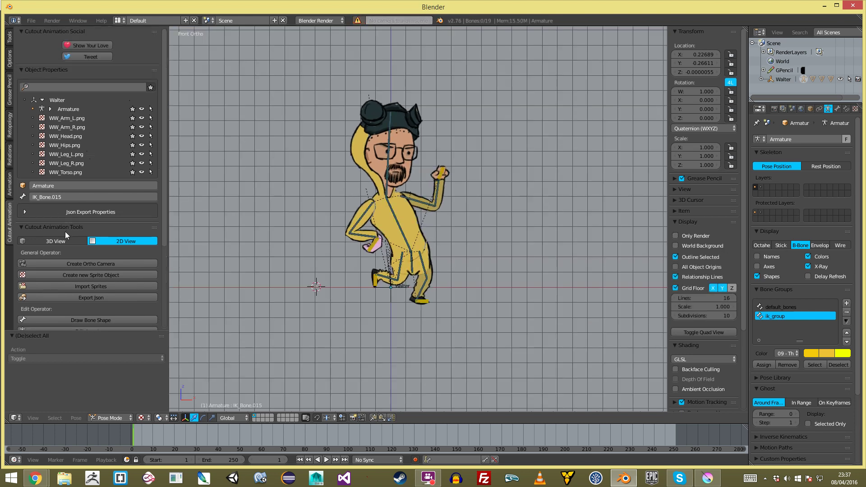
Create an orthographic camera with its resolution set to 960 by 960
{"action": "scroll", "coordinate": [67, 238], "scroll_direction": "down", "scroll_amount": 2}
{"action": "left_click", "coordinate": [113, 229]}
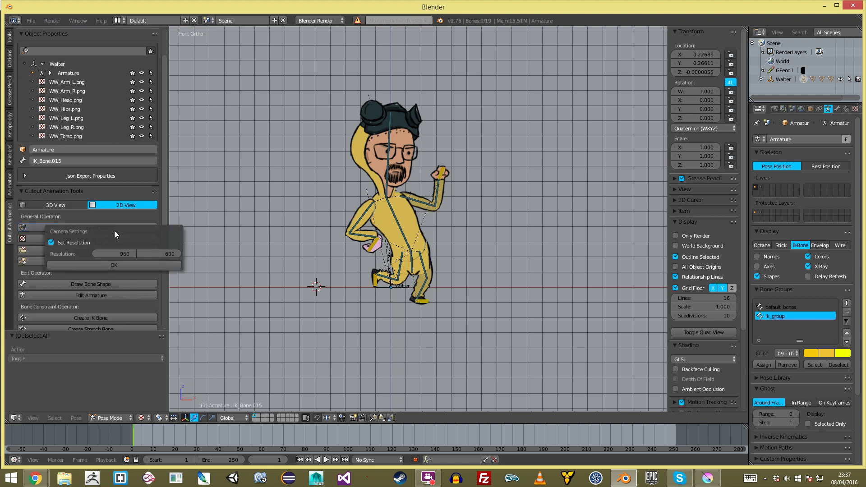
{"action": "left_click", "coordinate": [120, 254]}
{"action": "left_click", "coordinate": [150, 255]}
{"action": "left_click", "coordinate": [153, 264]}
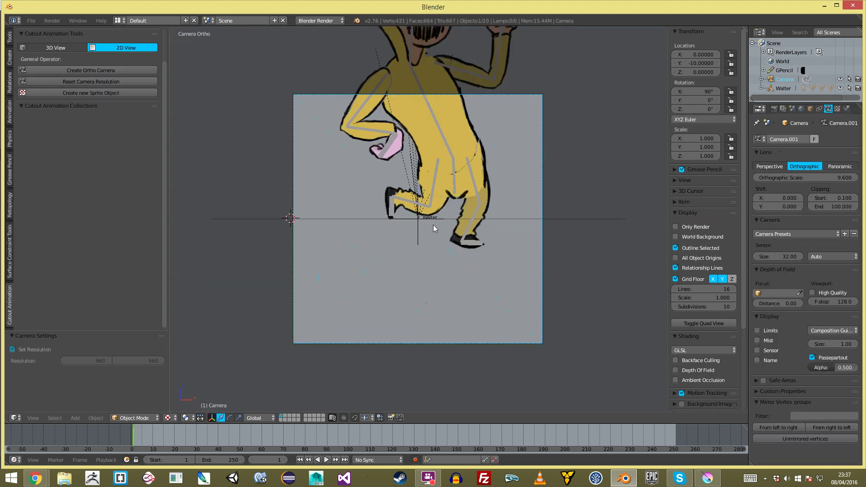
Move the camera along its local Z axis to about Y -6.75, and shift it to about X 0.83, Z 5.52
{"action": "key", "text": "g"}
{"action": "key", "text": "z"}
{"action": "key", "text": "z"}
{"action": "left_click", "coordinate": [445, 215]}
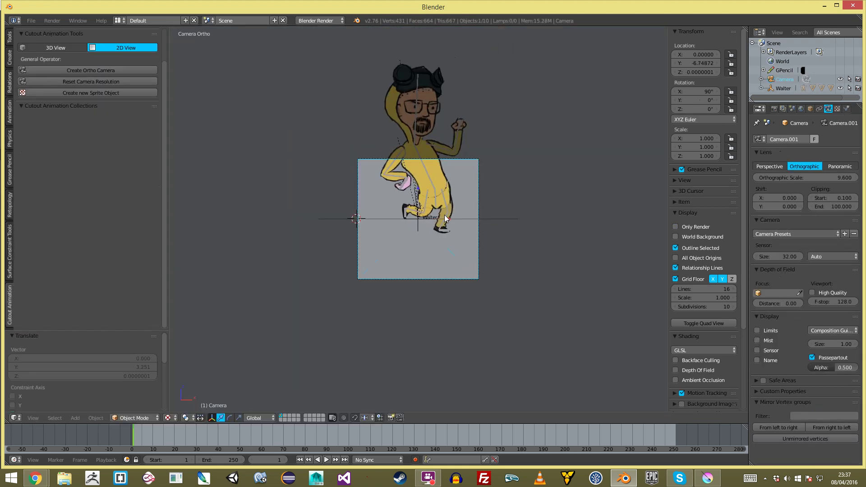
{"action": "key", "text": "g"}
{"action": "left_click", "coordinate": [454, 147]}
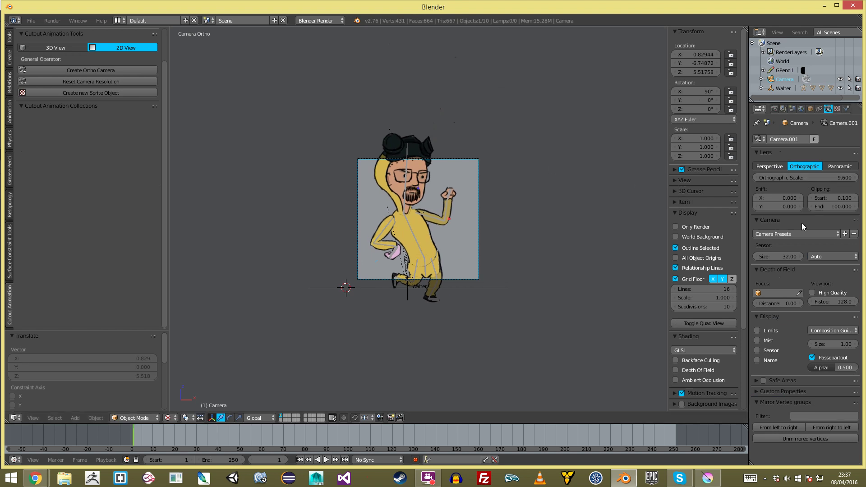
Set the camera's orthographic scale to 16.1 and nudge the camera so the whole character is framed
{"action": "left_click_drag", "start_coordinate": [802, 179], "coordinate": [830, 179]}
{"action": "key", "text": "g"}
{"action": "left_click", "coordinate": [448, 221]}
{"action": "scroll", "coordinate": [449, 219], "scroll_direction": "up", "scroll_amount": 3}
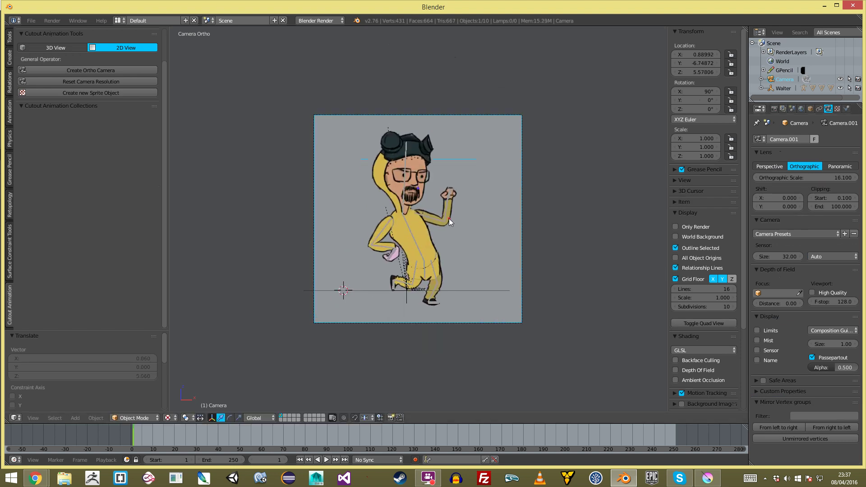
Render the current frame to check the character's framing, and return to the fitted camera view
{"action": "key", "text": "F12"}
{"action": "scroll", "coordinate": [437, 275], "scroll_direction": "down", "scroll_amount": 2}
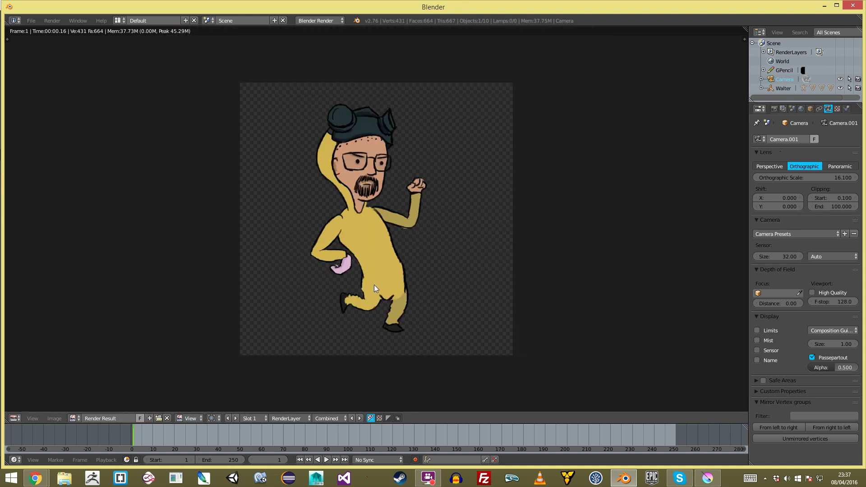
{"action": "key", "text": "Escape"}
{"action": "key", "text": "Home"}
Select the armature's bones and add a new cutout animation collection
{"action": "right_click", "coordinate": [429, 294]}
{"action": "key", "text": "a"}
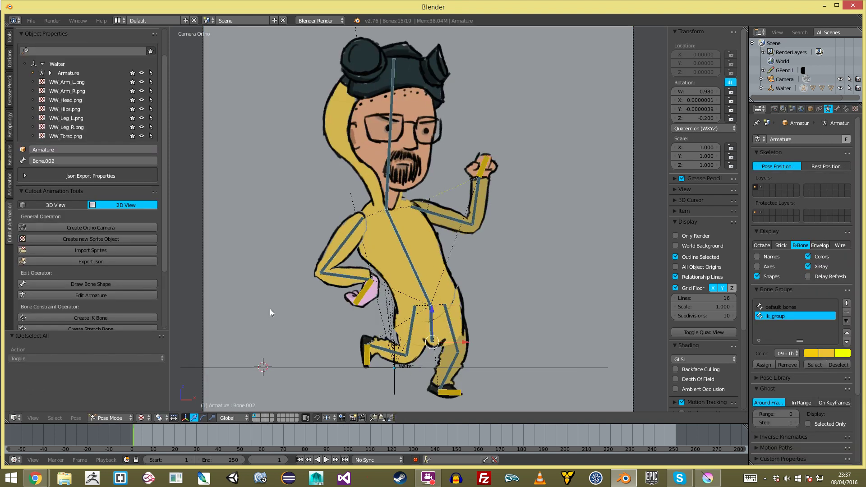
{"action": "scroll", "coordinate": [55, 257], "scroll_direction": "down", "scroll_amount": 4}
{"action": "scroll", "coordinate": [136, 302], "scroll_direction": "up", "scroll_amount": 2}
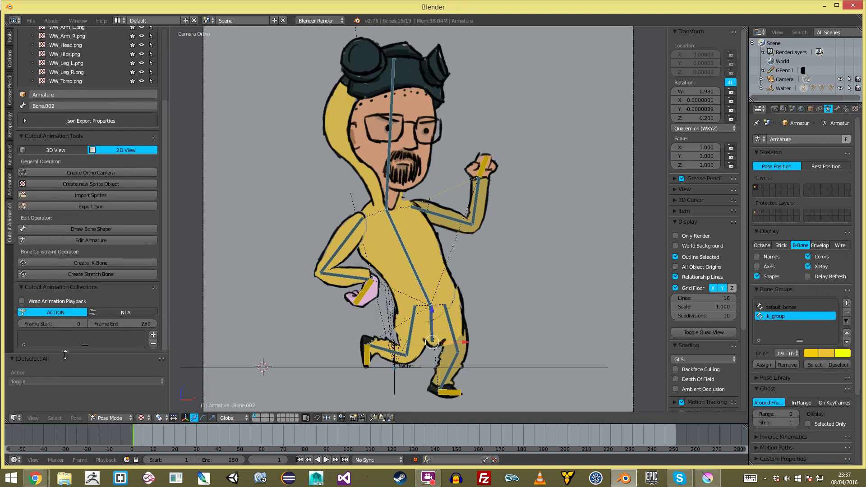
{"action": "left_click_drag", "start_coordinate": [169, 315], "coordinate": [176, 317]}
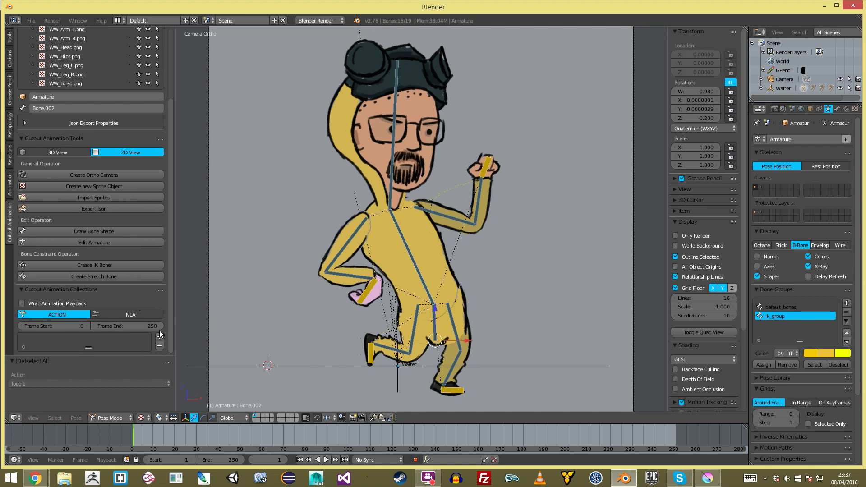
{"action": "left_click", "coordinate": [160, 334]}
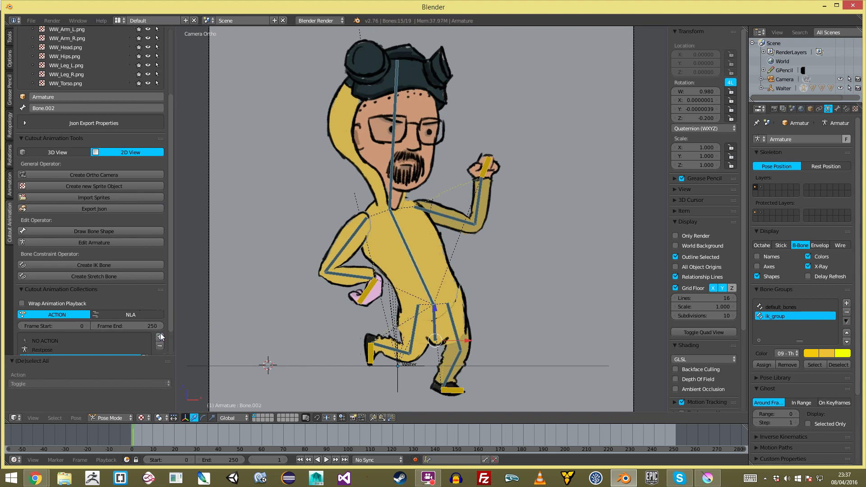
Activate the Restpose collection and deselect all bones
{"action": "scroll", "coordinate": [58, 309], "scroll_direction": "down", "scroll_amount": 2}
{"action": "left_click", "coordinate": [53, 322]}
{"action": "scroll", "coordinate": [394, 310], "scroll_direction": "down", "scroll_amount": 4}
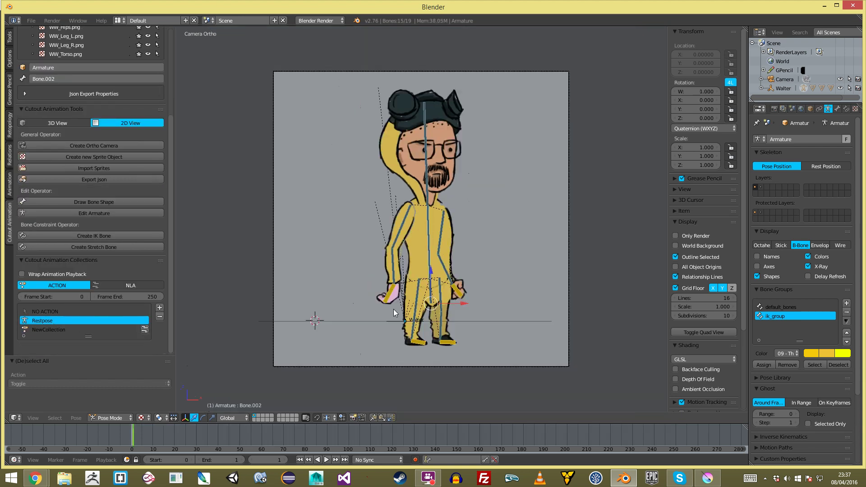
{"action": "scroll", "coordinate": [394, 310], "scroll_direction": "up", "scroll_amount": 2}
{"action": "key", "text": "a"}
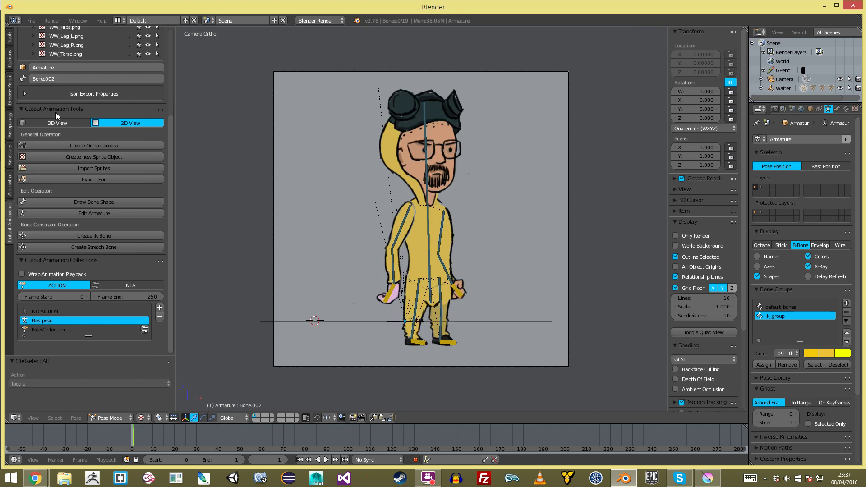
{"action": "middle_click_drag", "start_coordinate": [373, 291], "coordinate": [413, 242], "text": "shift"}
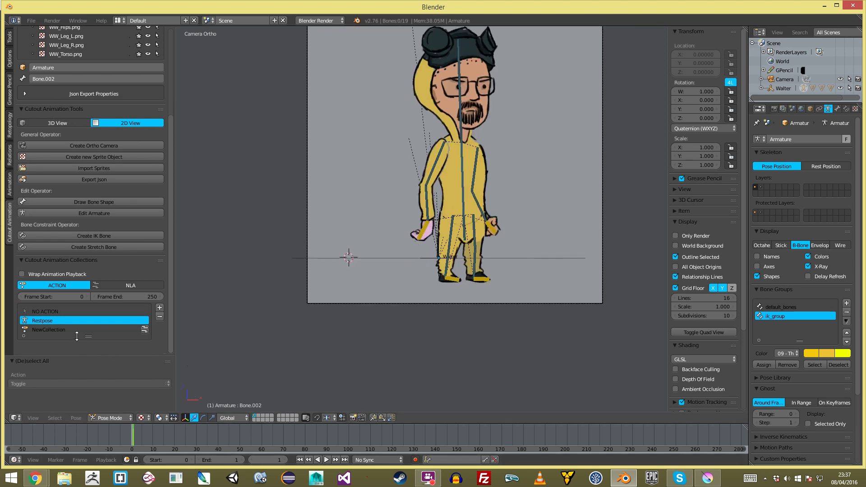
Rename the new animation collection to Anim and make it active
{"action": "left_click", "coordinate": [60, 330]}
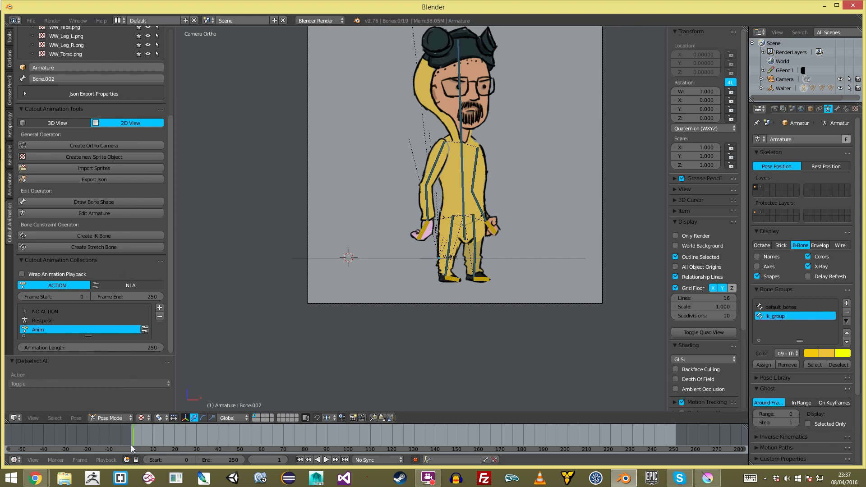
{"action": "key", "text": "alt+a"}
Enlarge the timeline area, split it in two, and change the wider part to a Dope Sheet
{"action": "left_click_drag", "start_coordinate": [473, 424], "coordinate": [473, 359]}
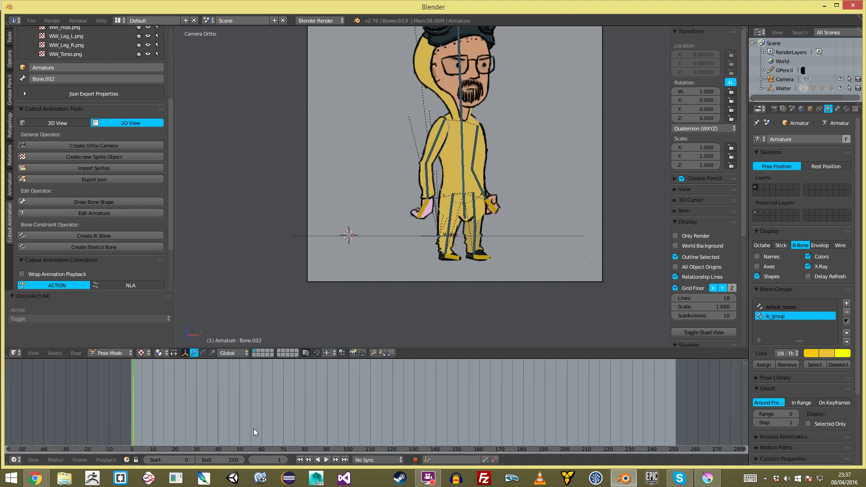
{"action": "left_click_drag", "start_coordinate": [746, 363], "coordinate": [249, 406]}
{"action": "left_click", "coordinate": [257, 460]}
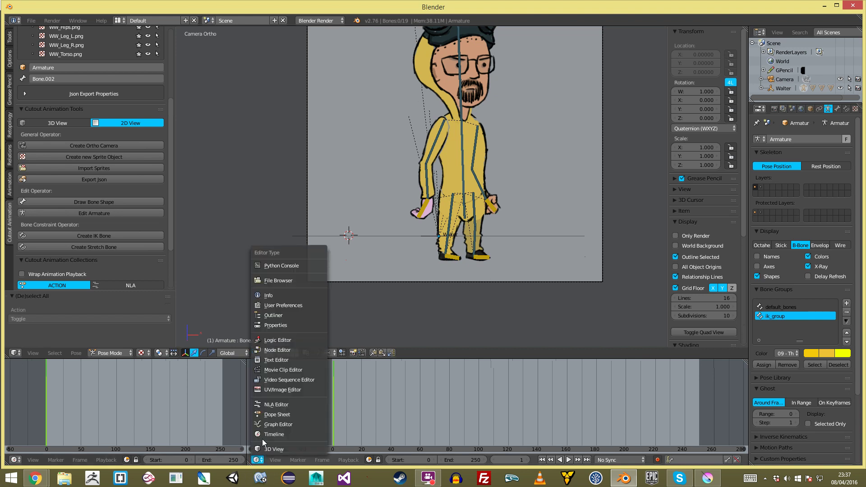
{"action": "left_click", "coordinate": [272, 414]}
{"action": "left_click_drag", "start_coordinate": [326, 406], "coordinate": [351, 413]}
{"action": "scroll", "coordinate": [167, 460], "scroll_direction": "down", "scroll_amount": 5}
{"action": "scroll", "coordinate": [167, 460], "scroll_direction": "down", "scroll_amount": 5}
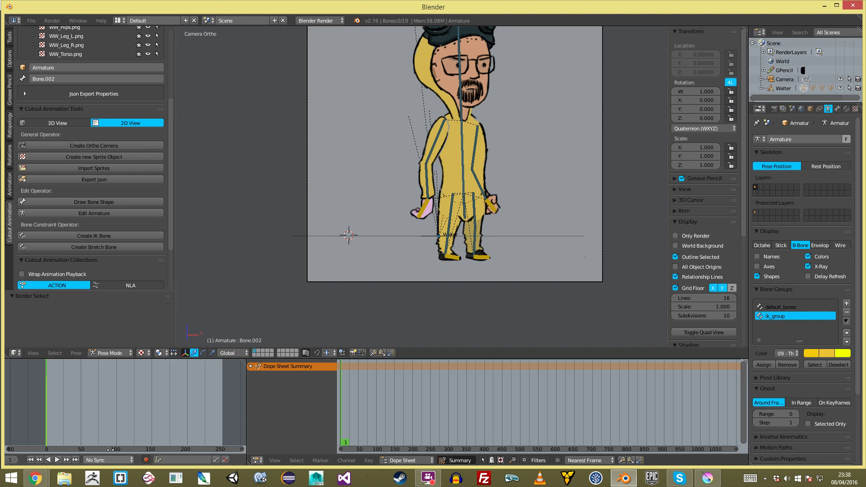
Test automatic keyframing by moving the foot bone IK_Bone.014 up and backward so its knee bends
{"action": "scroll", "coordinate": [484, 182], "scroll_direction": "up", "scroll_amount": 3}
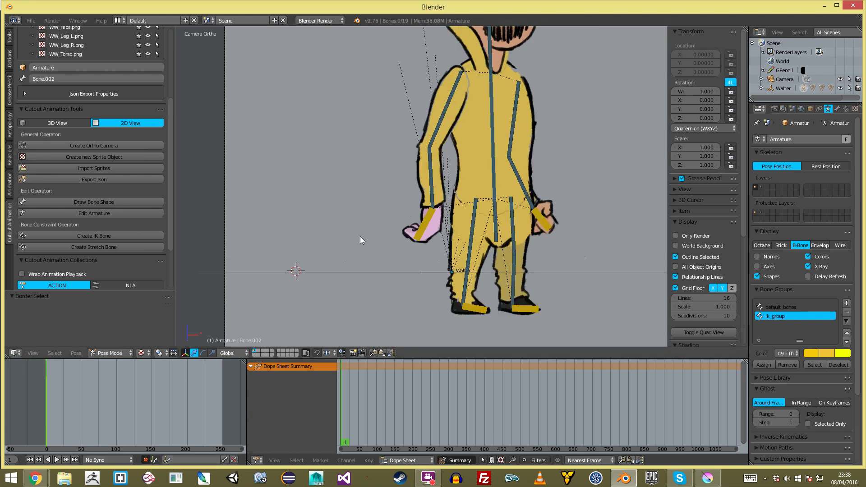
{"action": "middle_click_drag", "start_coordinate": [432, 266], "coordinate": [352, 259], "text": "shift"}
{"action": "key", "text": "a"}
{"action": "right_click", "coordinate": [394, 298]}
{"action": "scroll", "coordinate": [99, 284], "scroll_direction": "down", "scroll_amount": 4}
{"action": "scroll", "coordinate": [46, 458], "scroll_direction": "up", "scroll_amount": 5}
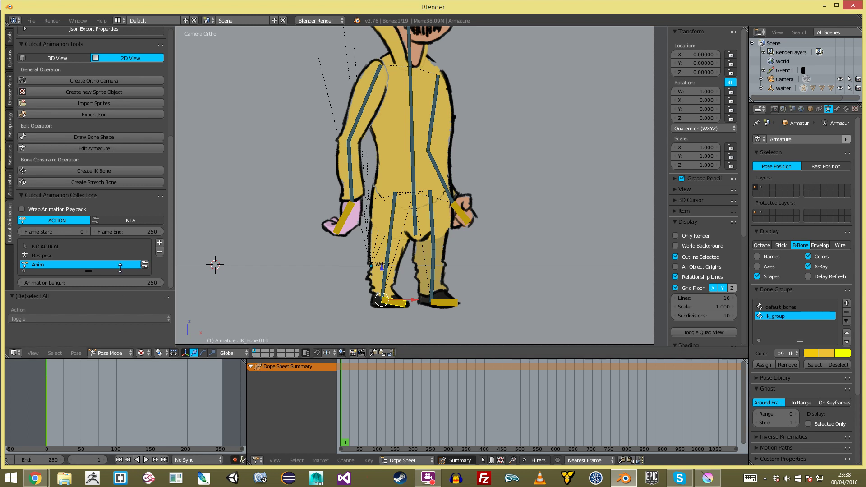
{"action": "scroll", "coordinate": [181, 442], "scroll_direction": "down", "scroll_amount": 1}
{"action": "scroll", "coordinate": [180, 459], "scroll_direction": "down", "scroll_amount": 3}
{"action": "key", "text": "g"}
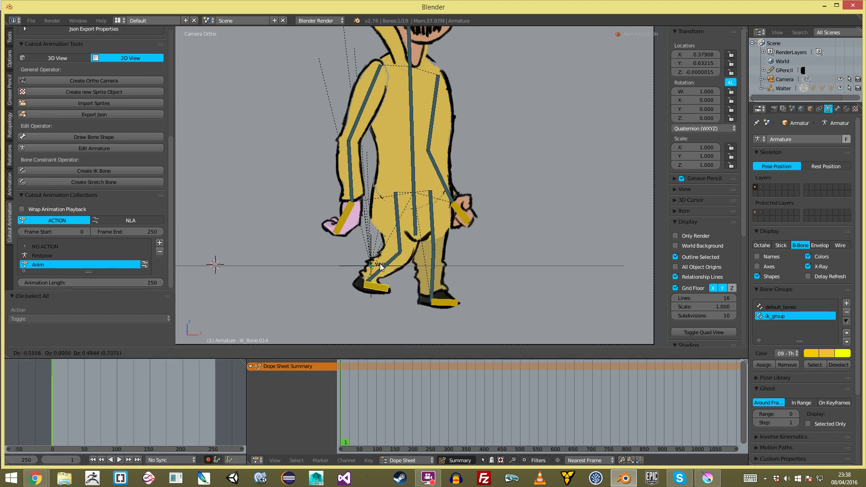
{"action": "left_click", "coordinate": [369, 257]}
{"action": "key", "text": "a"}
{"action": "scroll", "coordinate": [419, 249], "scroll_direction": "down", "scroll_amount": 2}
{"action": "middle_click_drag", "start_coordinate": [423, 237], "coordinate": [410, 267], "text": "shift"}
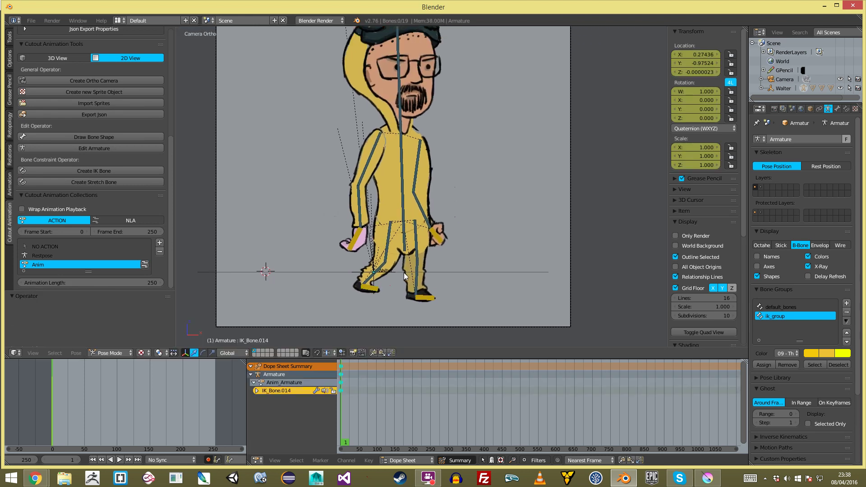
Clear the rotation and location of all bones to return the character to its rest pose
{"action": "key", "text": "a"}
{"action": "key", "text": "alt+r"}
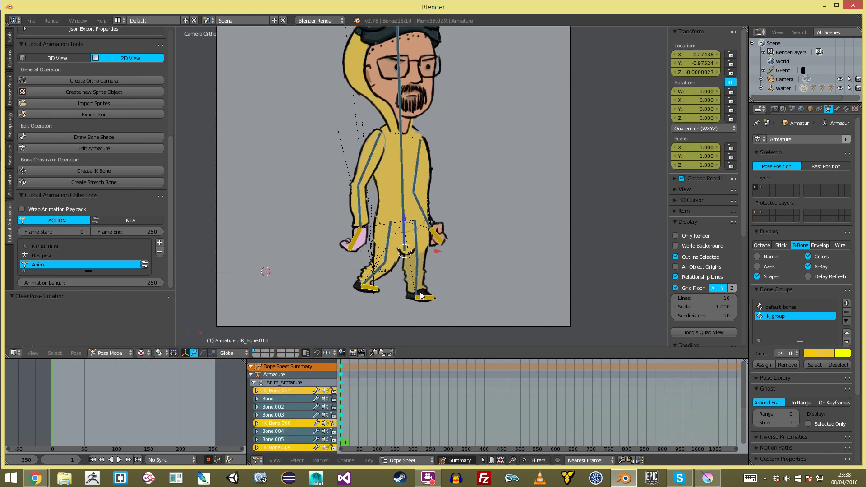
{"action": "key", "text": "alt+g"}
{"action": "middle_click_drag", "start_coordinate": [385, 203], "coordinate": [384, 251], "text": "shift"}
{"action": "scroll", "coordinate": [384, 252], "scroll_direction": "down", "scroll_amount": 1}
{"action": "key", "text": "a"}
{"action": "key", "text": "alt+a"}
{"action": "key", "text": "Escape"}
Insert a LocRotScale keyframe for all bones at frame 0
{"action": "key", "text": "a"}
{"action": "key", "text": "i"}
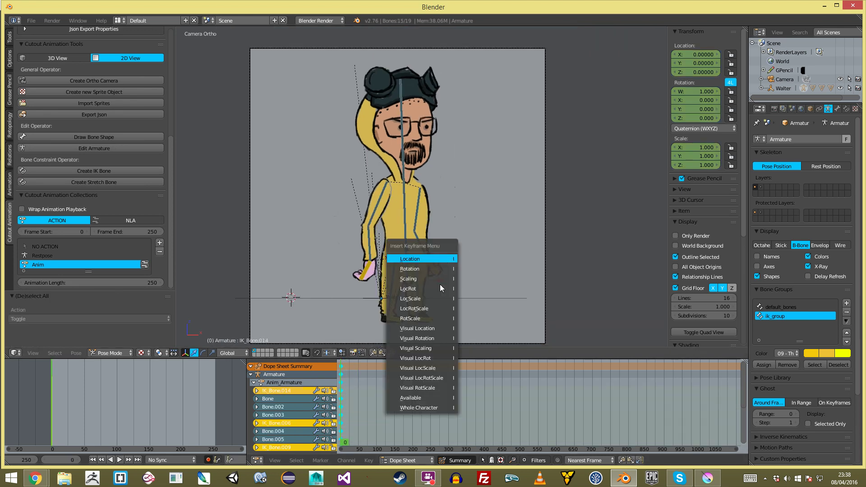
{"action": "left_click", "coordinate": [441, 307]}
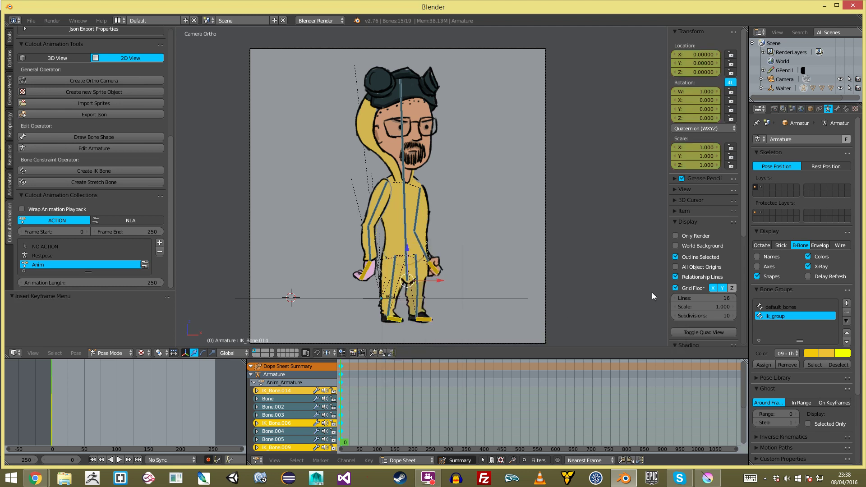
Hide the relationship lines in the 3D view and deselect all bones
{"action": "left_click", "coordinate": [675, 276]}
{"action": "key", "text": "a"}
{"action": "middle_click_drag", "start_coordinate": [395, 329], "coordinate": [406, 300], "text": "shift"}
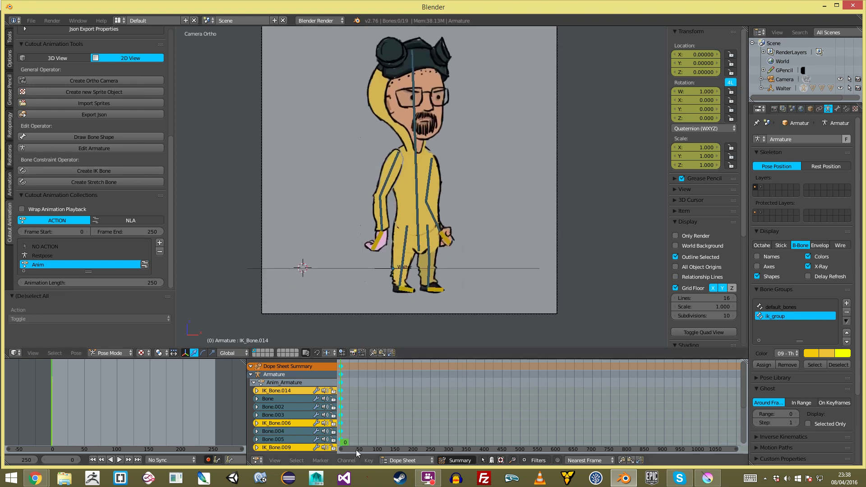
Move the Dope Sheet keyframes from frame 1 onto frame 0 and make frame 0 current
{"action": "scroll", "coordinate": [353, 413], "scroll_direction": "up", "scroll_amount": 4}
{"action": "middle_click_drag", "start_coordinate": [393, 417], "coordinate": [453, 400]}
{"action": "scroll", "coordinate": [424, 387], "scroll_direction": "up", "scroll_amount": 8}
{"action": "scroll", "coordinate": [454, 400], "scroll_direction": "up", "scroll_amount": 8}
{"action": "middle_click_drag", "start_coordinate": [403, 412], "coordinate": [543, 414]}
{"action": "scroll", "coordinate": [543, 414], "scroll_direction": "up", "scroll_amount": 1}
{"action": "left_click_drag", "start_coordinate": [455, 426], "coordinate": [422, 427]}
{"action": "scroll", "coordinate": [444, 424], "scroll_direction": "up", "scroll_amount": 1}
{"action": "key", "text": "a"}
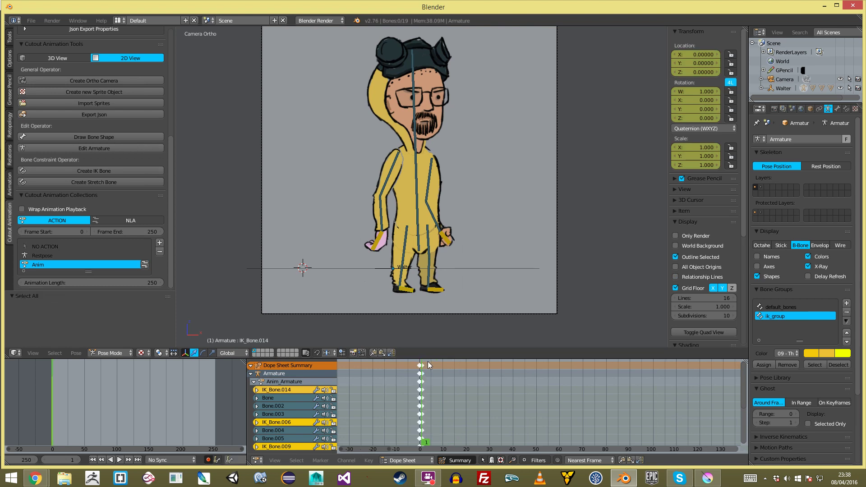
{"action": "key", "text": "g"}
{"action": "left_click", "coordinate": [420, 367]}
{"action": "key", "text": "a"}
{"action": "left_click", "coordinate": [416, 385]}
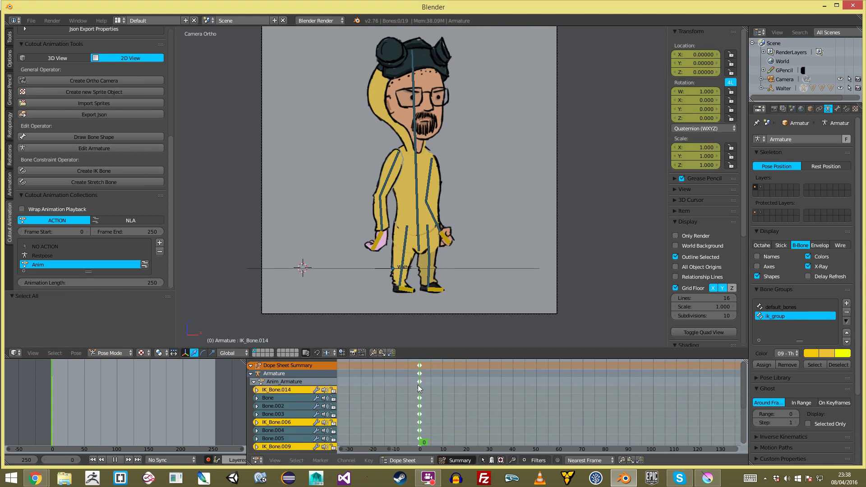
Advance the animation to frame 10
{"action": "key", "text": "shift+Up"}
{"action": "key", "text": "shift+Down"}
{"action": "key", "text": "shift+Up"}
{"action": "key", "text": "shift+Up"}
{"action": "key", "text": "shift+Up"}
{"action": "key", "text": "shift+Up"}
{"action": "key", "text": "shift+Down"}
{"action": "key", "text": "shift+Down"}
{"action": "key", "text": "shift+Down"}
{"action": "key", "text": "shift+Down"}
{"action": "key", "text": "shift+Up"}
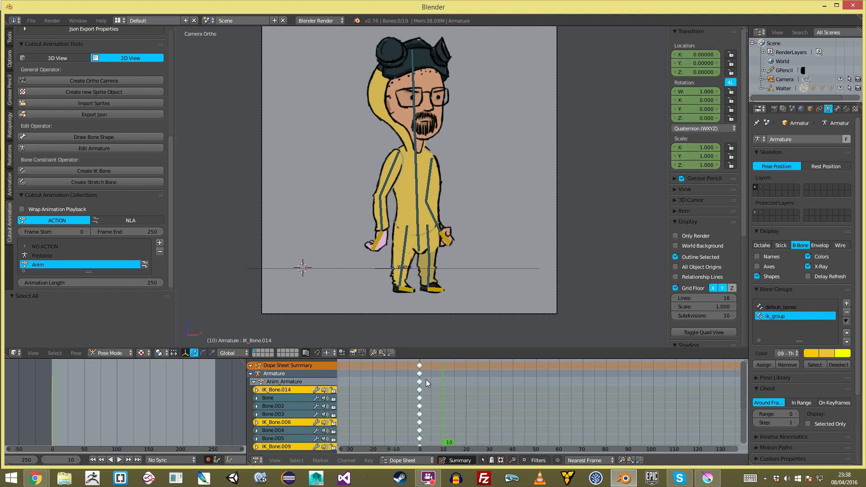
Move the pink-gloved hand's IK bone outward and up at frame 10, and rotate it about 49°
{"action": "scroll", "coordinate": [386, 223], "scroll_direction": "up", "scroll_amount": 2}
{"action": "right_click", "coordinate": [356, 258]}
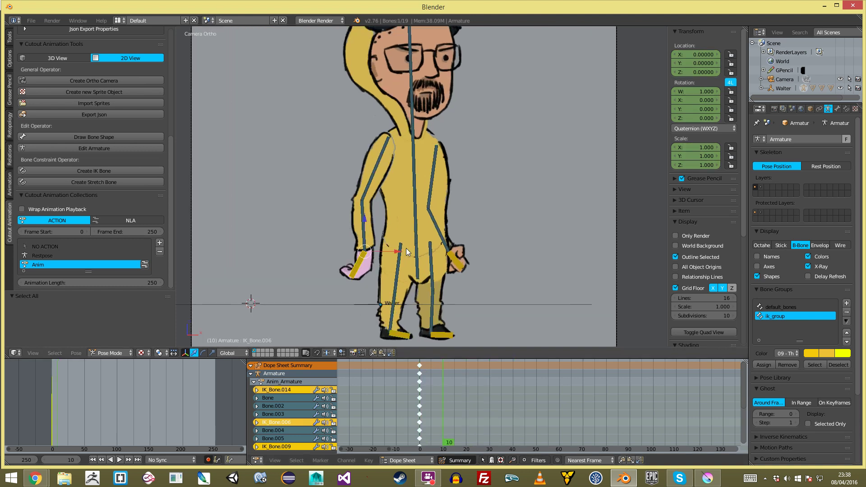
{"action": "key", "text": "g"}
{"action": "left_click", "coordinate": [388, 191]}
{"action": "key", "text": "r"}
{"action": "left_click", "coordinate": [392, 153]}
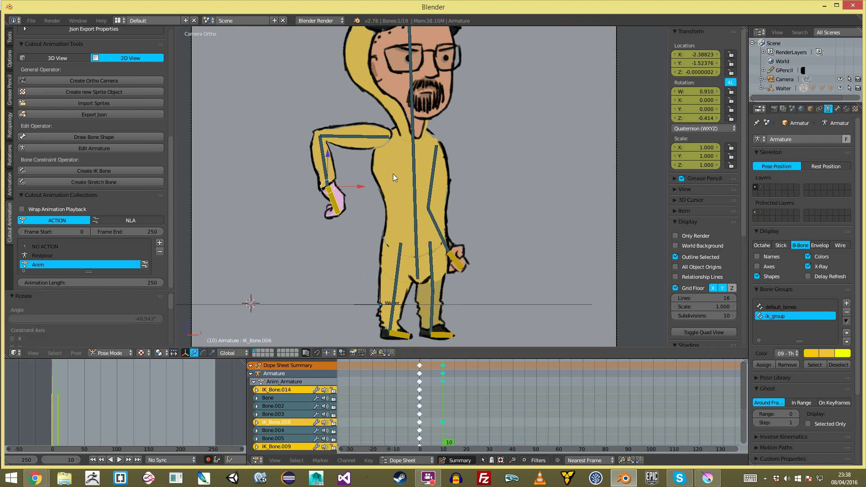
{"action": "key", "text": "g"}
{"action": "left_click", "coordinate": [386, 188]}
Raise the other hand's IK bone outward to about head height and rotate it so the fist points up
{"action": "key", "text": "a"}
{"action": "right_click", "coordinate": [462, 267]}
{"action": "key", "text": "g"}
{"action": "left_click", "coordinate": [542, 213]}
{"action": "key", "text": "r"}
{"action": "left_click", "coordinate": [535, 194]}
{"action": "key", "text": "g"}
{"action": "left_click", "coordinate": [535, 107]}
{"action": "key", "text": "a"}
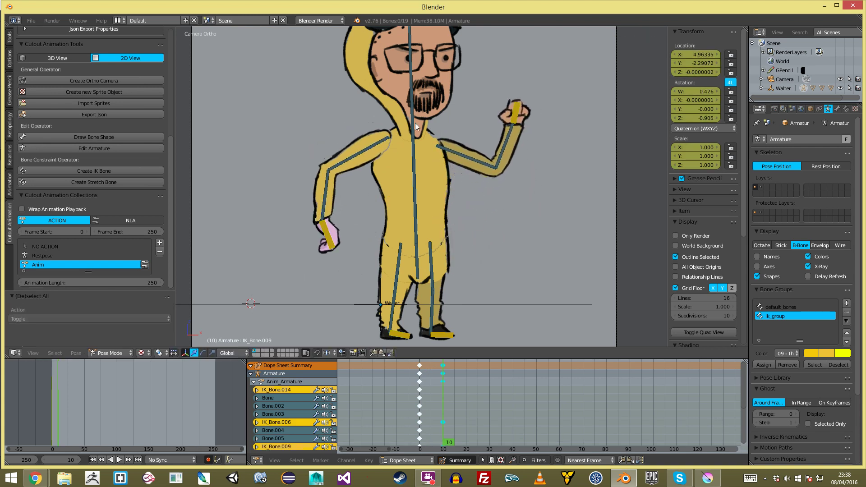
Rotate the head bone so the head tilts backward at frame 10
{"action": "middle_click_drag", "start_coordinate": [417, 90], "coordinate": [375, 180], "text": "shift"}
{"action": "right_click", "coordinate": [371, 179]}
{"action": "key", "text": "r"}
{"action": "left_click", "coordinate": [396, 174]}
{"action": "key", "text": "a"}
{"action": "scroll", "coordinate": [379, 221], "scroll_direction": "down", "scroll_amount": 3}
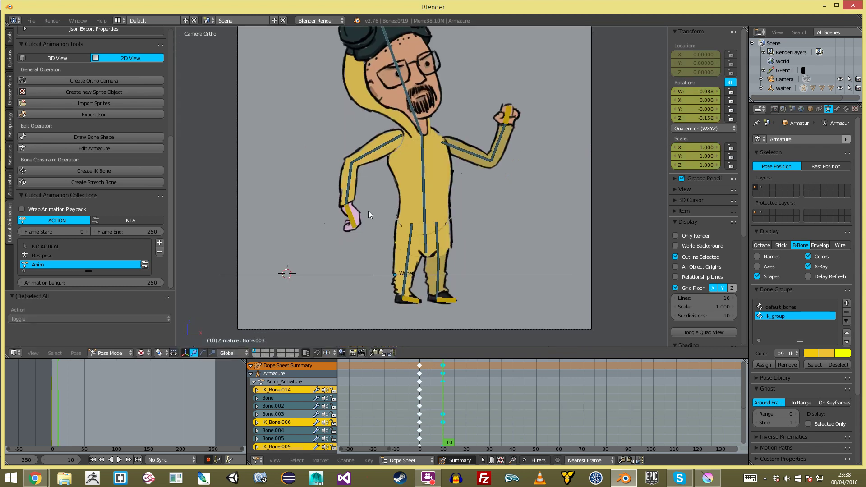
Move the pink-gloved hand's IK bone inward and slightly down, closer to the hips, at frame 10
{"action": "right_click", "coordinate": [351, 228]}
{"action": "key", "text": "g"}
{"action": "left_click", "coordinate": [368, 251]}
{"action": "key", "text": "g"}
{"action": "left_click", "coordinate": [379, 237]}
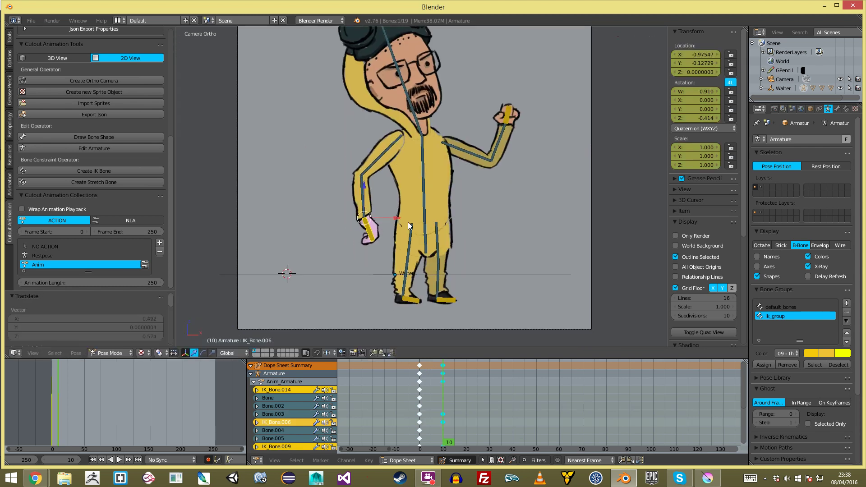
{"action": "key", "text": "a"}
{"action": "right_click", "coordinate": [426, 229]}
{"action": "key", "text": "r"}
{"action": "right_click", "coordinate": [454, 227]}
Move the rear foot's IK bone back and up, and rotate it so the toes point down
{"action": "right_click", "coordinate": [406, 299]}
{"action": "key", "text": "g"}
{"action": "left_click", "coordinate": [370, 271]}
{"action": "key", "text": "r"}
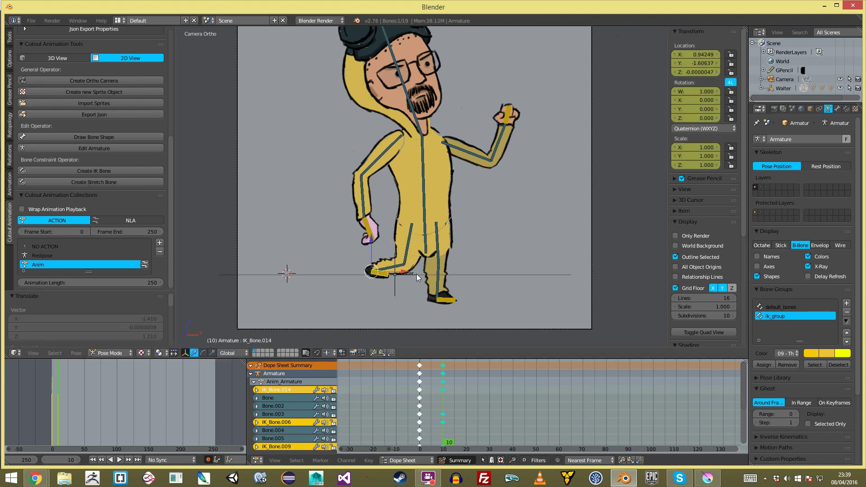
{"action": "left_click", "coordinate": [364, 340]}
{"action": "key", "text": "g"}
{"action": "left_click", "coordinate": [362, 337]}
Rotate the torso bone so the upper body leans backward at frame 10
{"action": "right_click", "coordinate": [441, 172]}
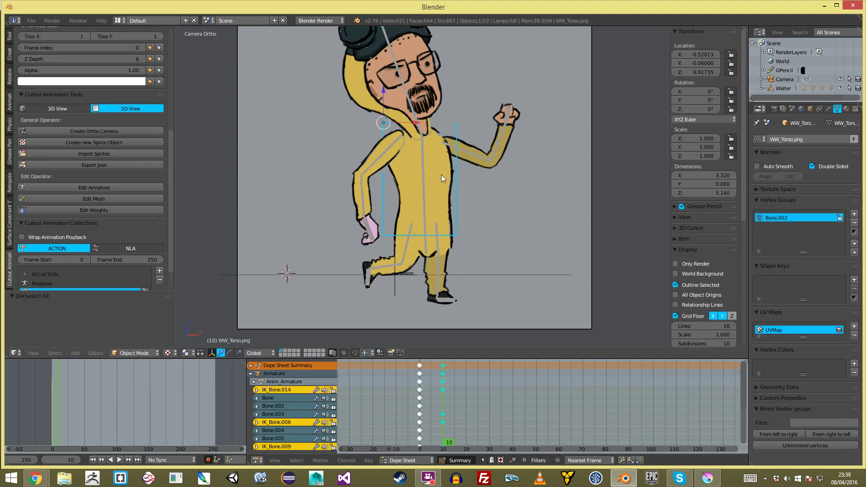
{"action": "key", "text": "r"}
{"action": "left_click", "coordinate": [463, 188]}
{"action": "key", "text": "a"}
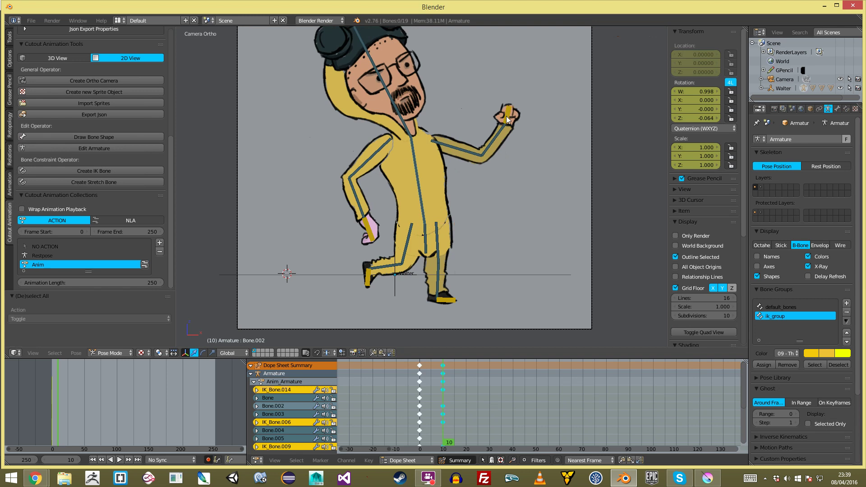
Move the raised fist's IK bone slightly inward, closer to the body
{"action": "right_click", "coordinate": [504, 119]}
{"action": "key", "text": "g"}
{"action": "left_click", "coordinate": [490, 113]}
{"action": "key", "text": "a"}
Rotate the head bone forward so the face is nearly upright, and preview the animation
{"action": "right_click", "coordinate": [374, 71]}
{"action": "key", "text": "r"}
{"action": "left_click", "coordinate": [459, 129]}
{"action": "scroll", "coordinate": [451, 207], "scroll_direction": "down", "scroll_amount": 1}
{"action": "key", "text": "alt+a"}
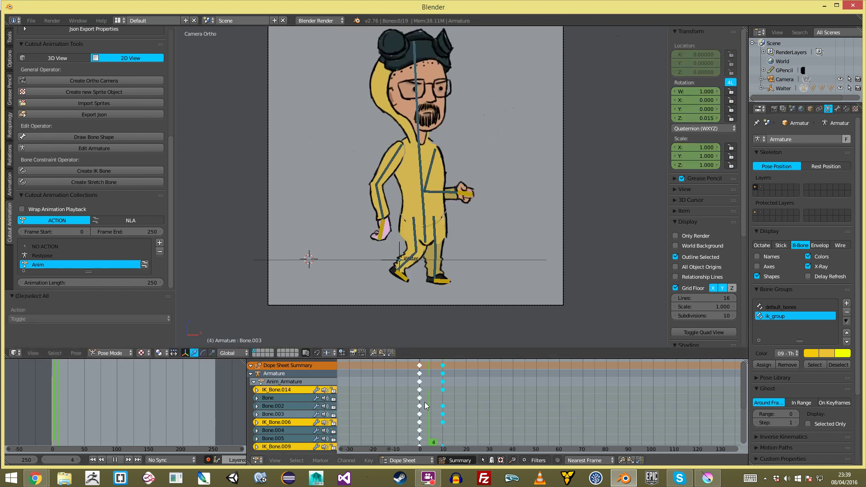
{"action": "key", "text": "Escape"}
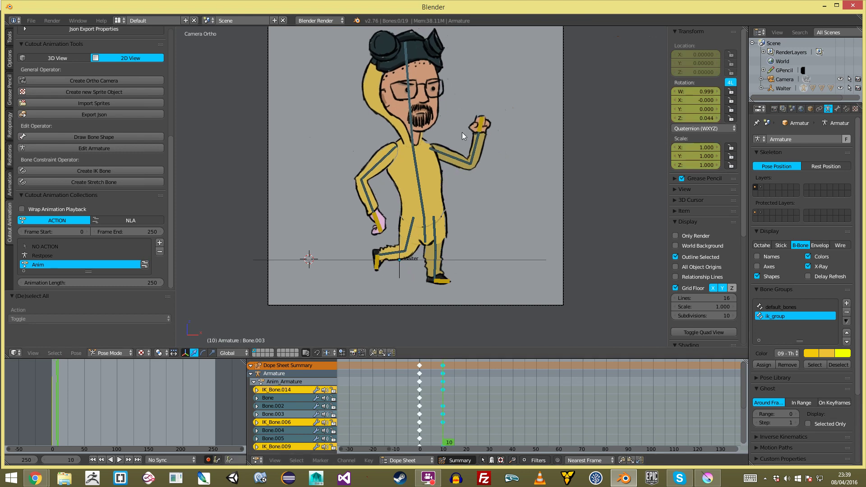
Insert keyframes for all bones at frame 10 and play back the animation
{"action": "key", "text": "a"}
{"action": "key", "text": "i"}
{"action": "key", "text": "a"}
{"action": "key", "text": "alt+a"}
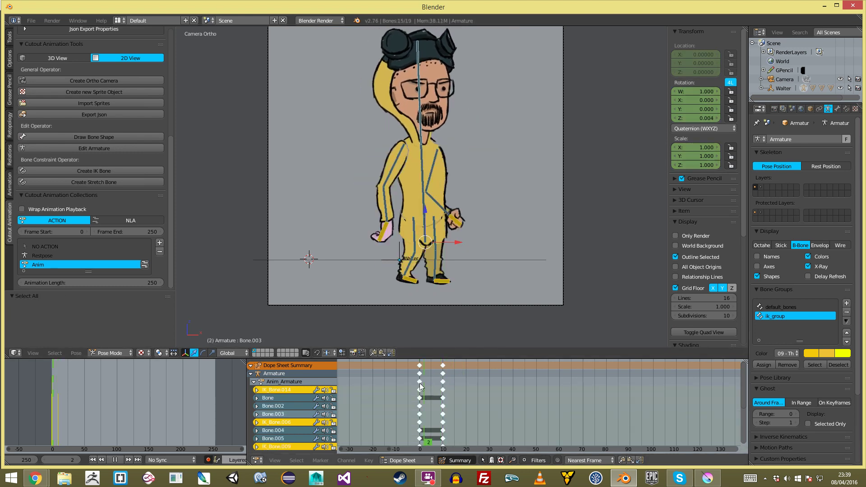
{"action": "key", "text": "alt+a"}
{"action": "key", "text": "a"}
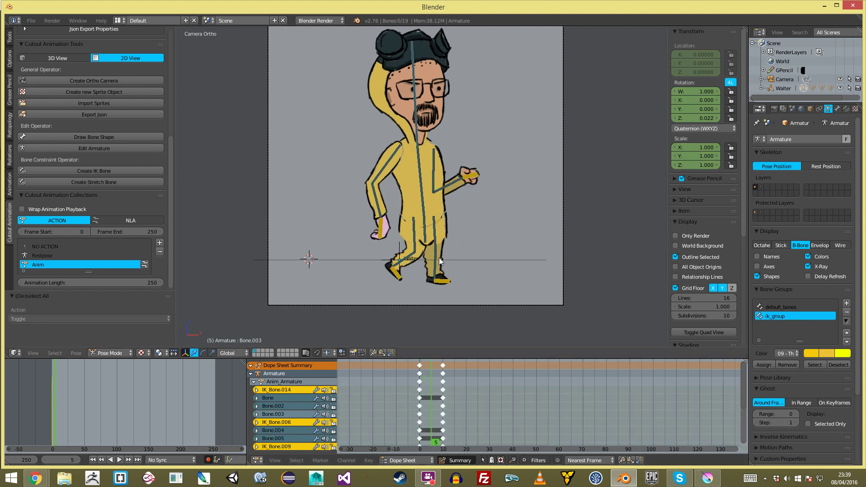
Scrub and replay the first ten frames to examine how the hips behave during the motion
{"action": "right_click", "coordinate": [424, 229]}
{"action": "scroll", "coordinate": [455, 221], "scroll_direction": "up", "scroll_amount": 1}
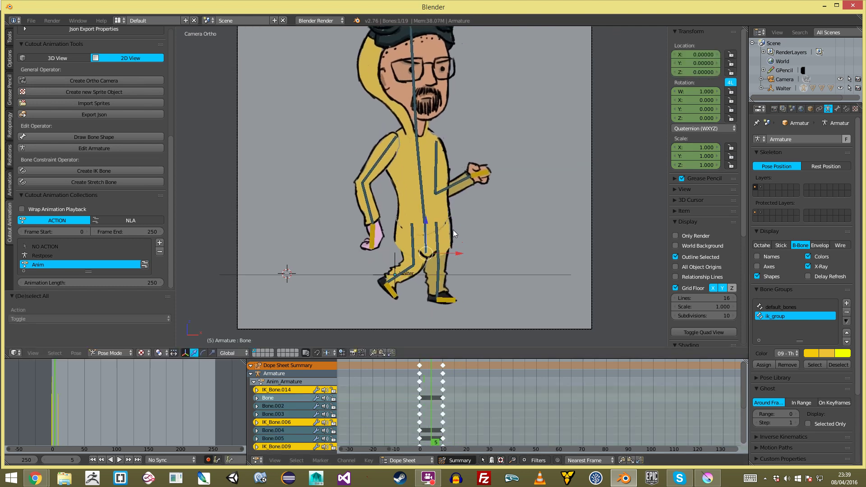
{"action": "scroll", "coordinate": [453, 320], "scroll_direction": "up", "scroll_amount": 1}
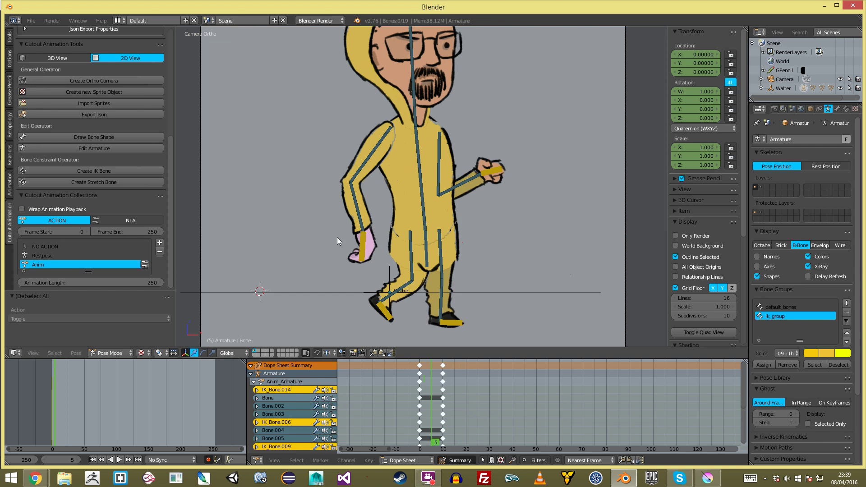
{"action": "mouse_move", "coordinate": [418, 390]}
{"action": "left_mouse_down"}
{"action": "mouse_move", "coordinate": [443, 394]}
{"action": "mouse_move", "coordinate": [419, 399]}
{"action": "left_mouse_up"}
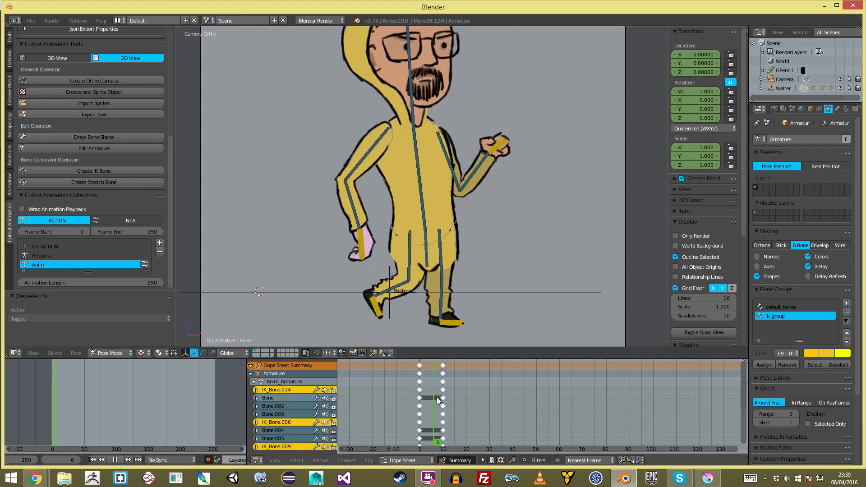
{"action": "key", "text": "alt+a"}
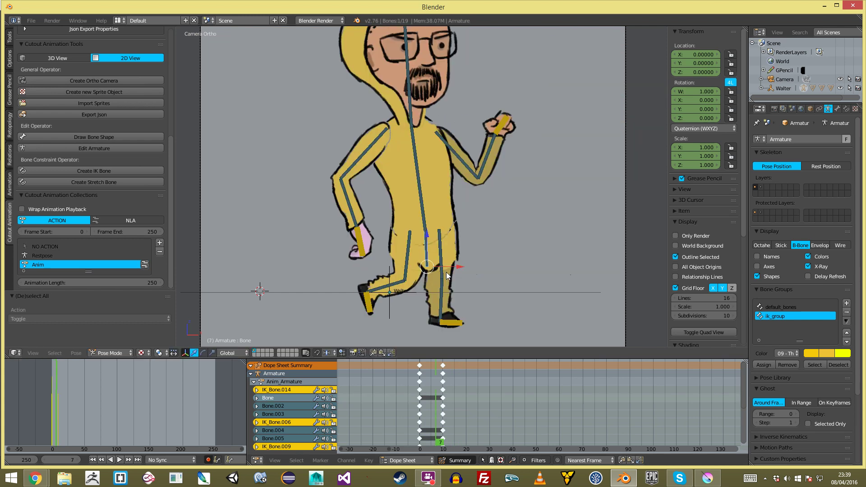
Enter Edit Mode on the armature, select the hip bone and set the bone display to Octahedral
{"action": "key", "text": "Tab"}
{"action": "scroll", "coordinate": [450, 262], "scroll_direction": "up", "scroll_amount": 1}
{"action": "right_click", "coordinate": [427, 264]}
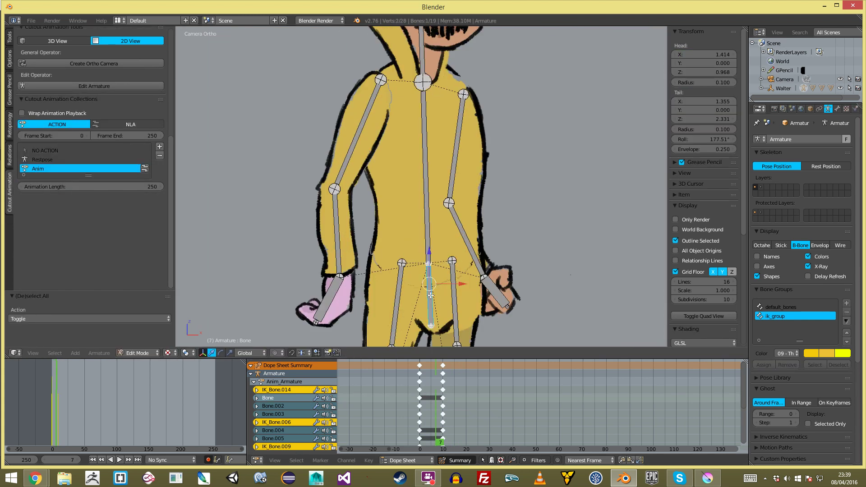
{"action": "scroll", "coordinate": [445, 218], "scroll_direction": "up", "scroll_amount": 2}
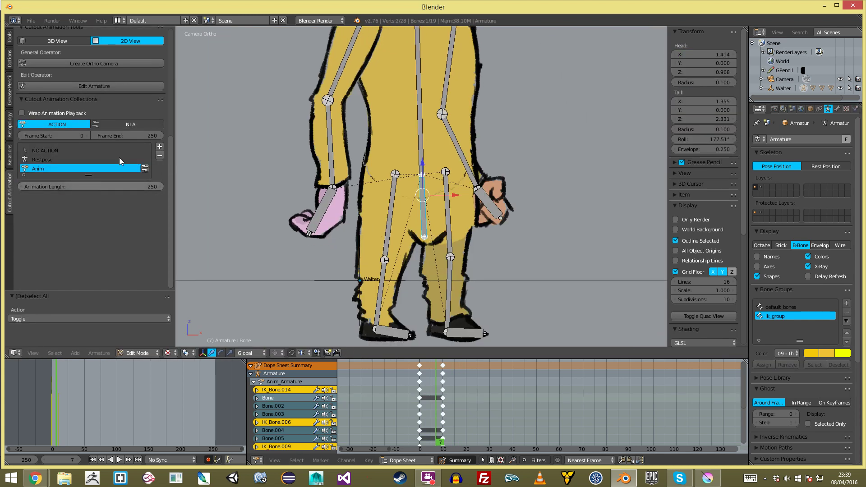
{"action": "key", "text": "g"}
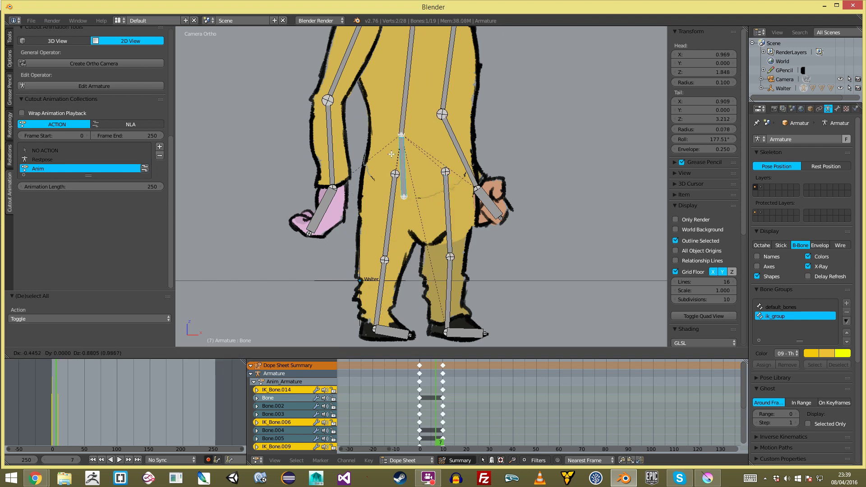
{"action": "right_click", "coordinate": [413, 176]}
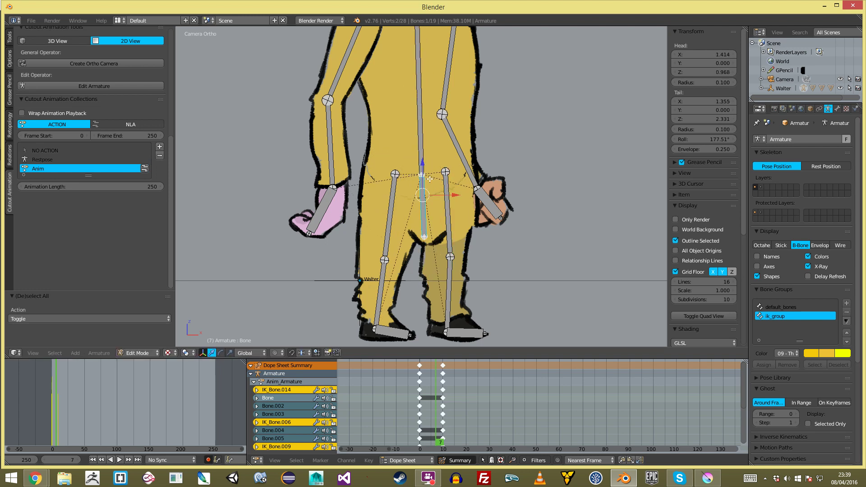
{"action": "left_click", "coordinate": [762, 245]}
{"action": "scroll", "coordinate": [478, 259], "scroll_direction": "up", "scroll_amount": 2}
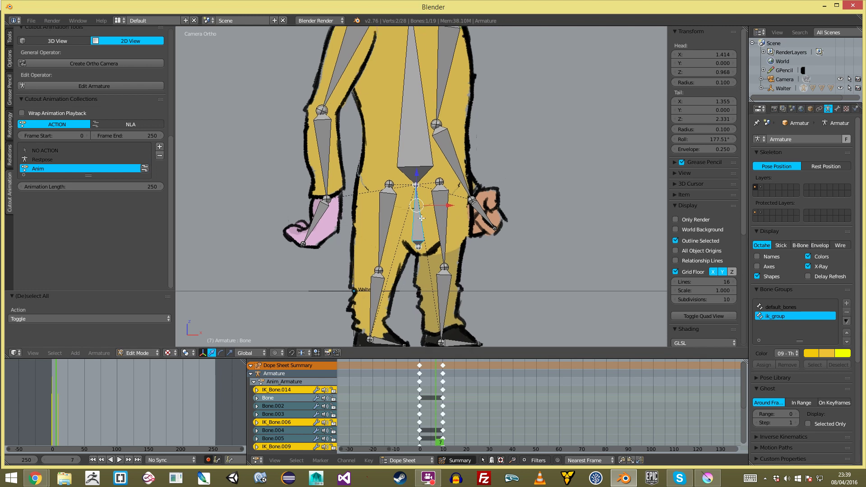
Duplicate the hip bone in place and switch the direction of the duplicate
{"action": "key", "text": "shift+d"}
{"action": "right_click", "coordinate": [445, 226]}
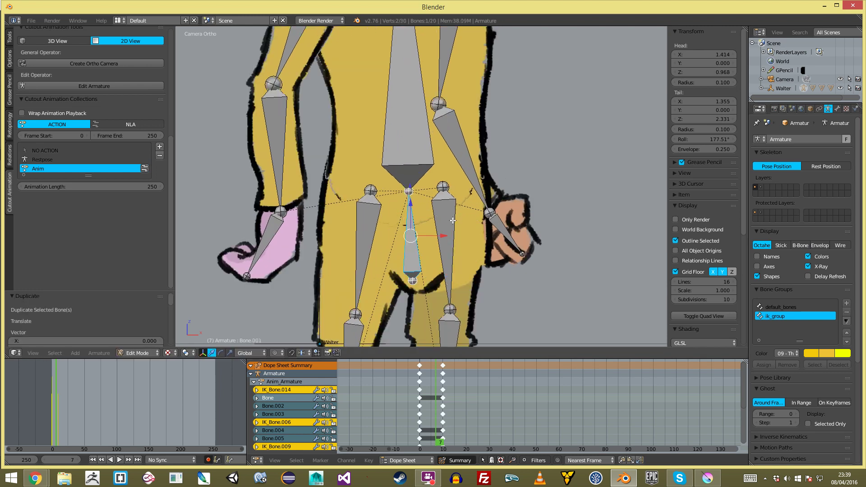
{"action": "key", "text": "w"}
{"action": "left_click", "coordinate": [443, 229]}
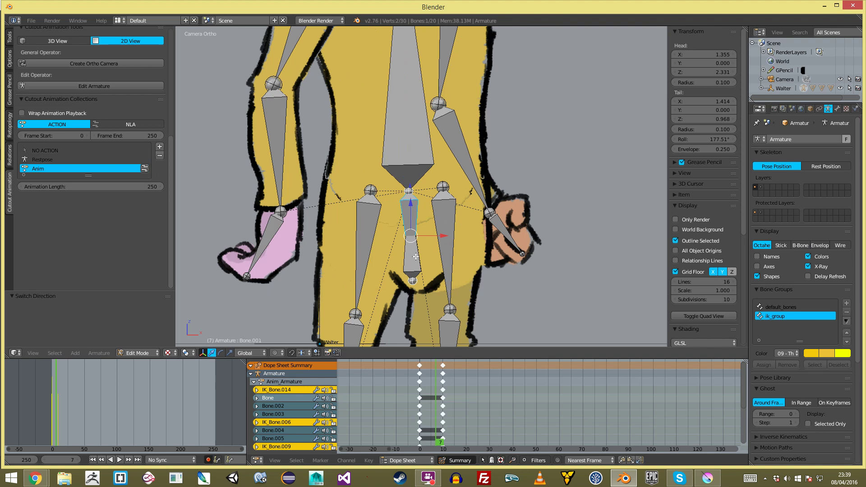
Test the rotation of the original hip bone in Pose Mode
{"action": "key", "text": "Tab"}
{"action": "right_click", "coordinate": [414, 259]}
{"action": "key", "text": "r"}
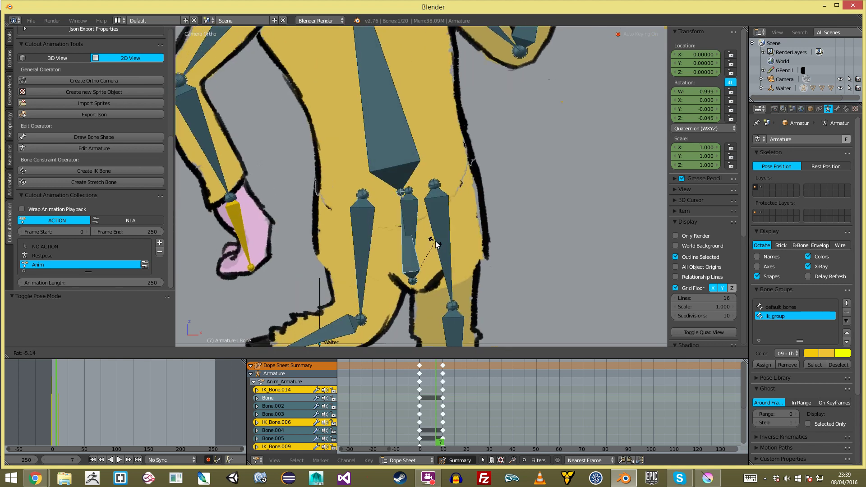
{"action": "right_click", "coordinate": [436, 242]}
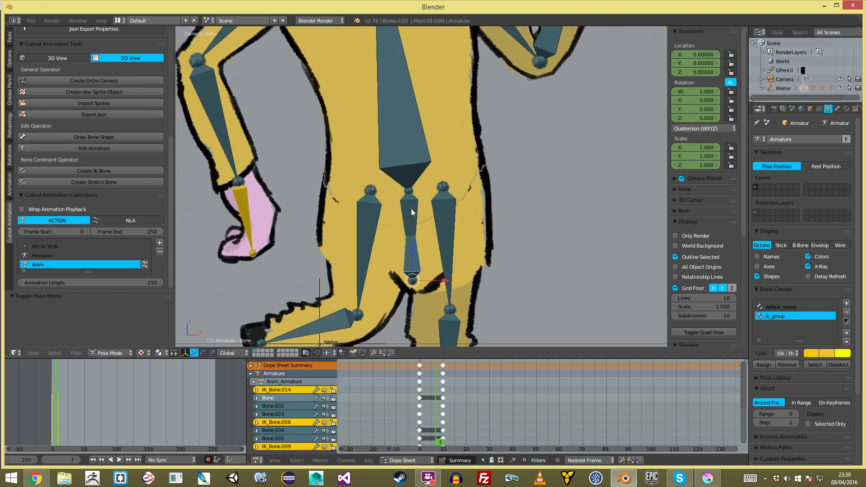
{"action": "right_click", "coordinate": [441, 210]}
Parent the flipped duplicate bone to the original hip bone in Edit Mode with Keep Offset
{"action": "key", "text": "Tab"}
{"action": "key", "text": "a"}
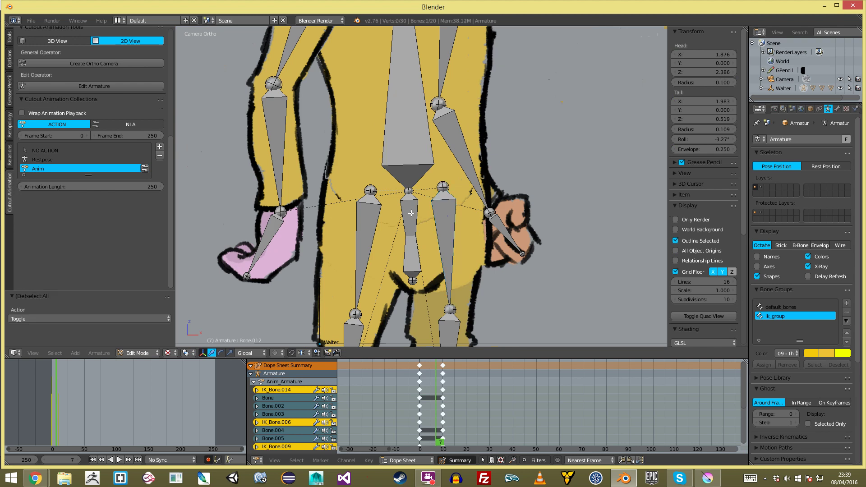
{"action": "right_click", "coordinate": [414, 201]}
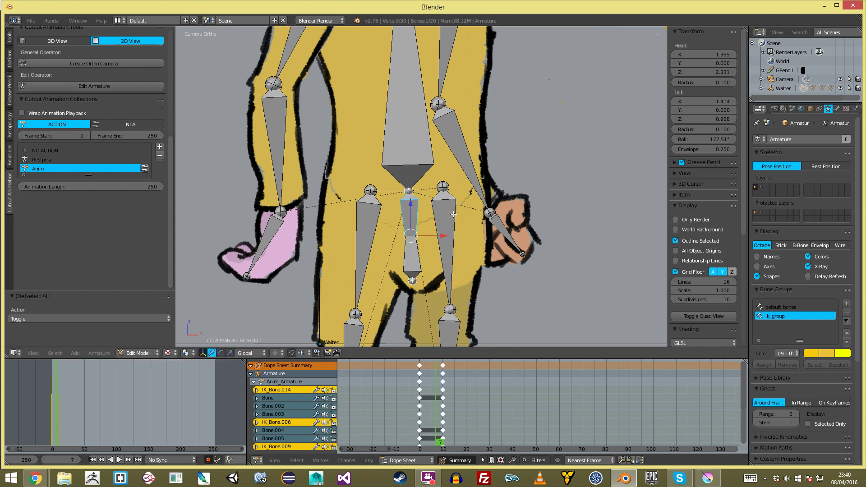
{"action": "right_click", "coordinate": [409, 255], "text": "shift"}
{"action": "key", "text": "ctrl+p"}
{"action": "key", "text": "Down"}
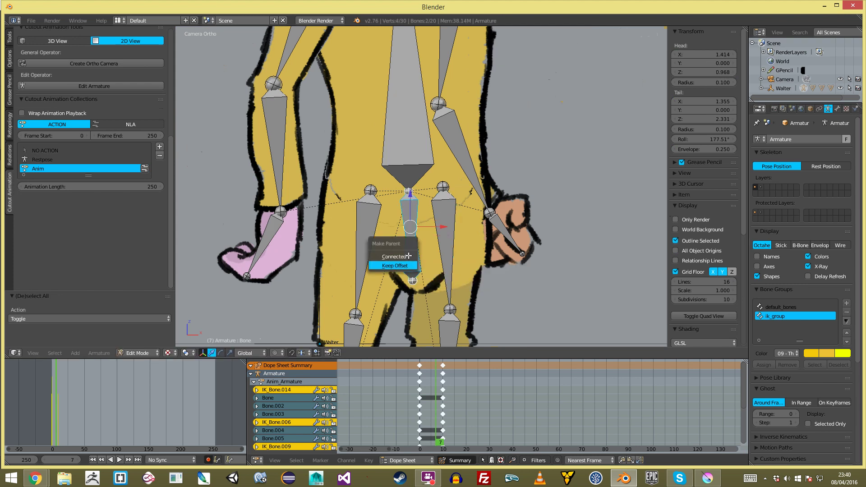
{"action": "key", "text": "Return"}
Test rotating the flipped hip bone and moving the original hip bone in Pose Mode
{"action": "key", "text": "Tab"}
{"action": "key", "text": "a"}
{"action": "right_click", "coordinate": [422, 222]}
{"action": "key", "text": "r"}
{"action": "right_click", "coordinate": [403, 242]}
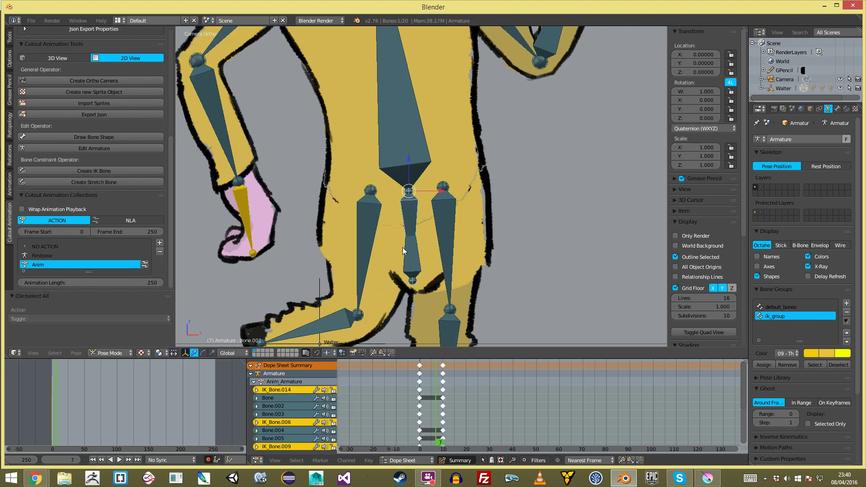
{"action": "right_click", "coordinate": [410, 267]}
{"action": "right_click", "coordinate": [414, 258]}
{"action": "key", "text": "g"}
{"action": "right_click", "coordinate": [418, 210]}
Parent both thigh bones to the flipped hip bone in Edit Mode, keeping their offset
{"action": "right_click", "coordinate": [439, 210]}
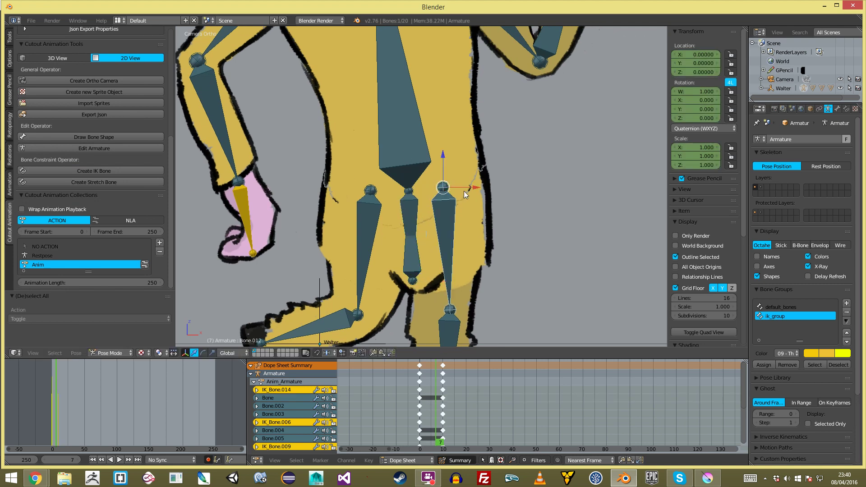
{"action": "key", "text": "Tab"}
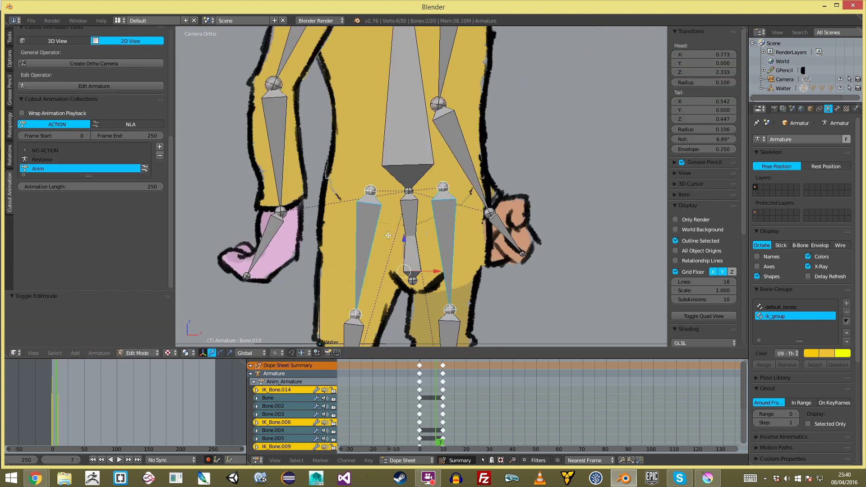
{"action": "right_click", "coordinate": [419, 210]}
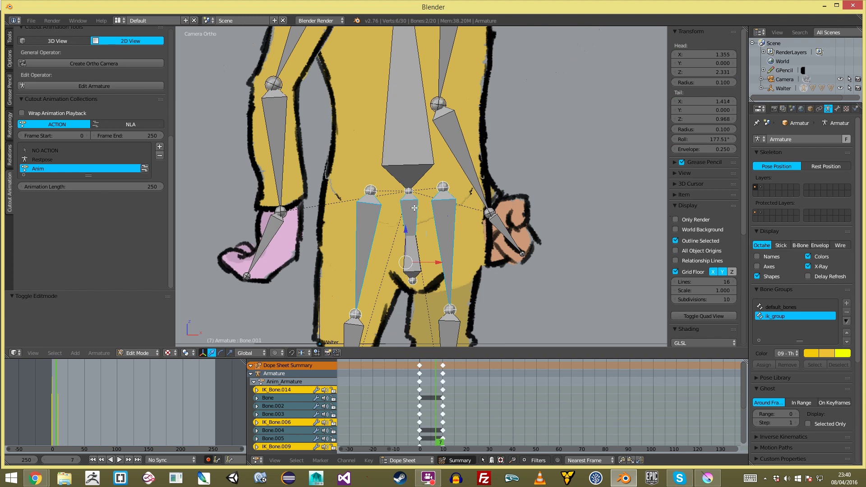
{"action": "key", "text": "ctrl+p"}
{"action": "left_click", "coordinate": [418, 205]}
Test-rotate the flipped hip bone in Pose Mode to see how both legs follow it
{"action": "key", "text": "Tab"}
{"action": "key", "text": "a"}
{"action": "right_click", "coordinate": [407, 209]}
{"action": "key", "text": "r"}
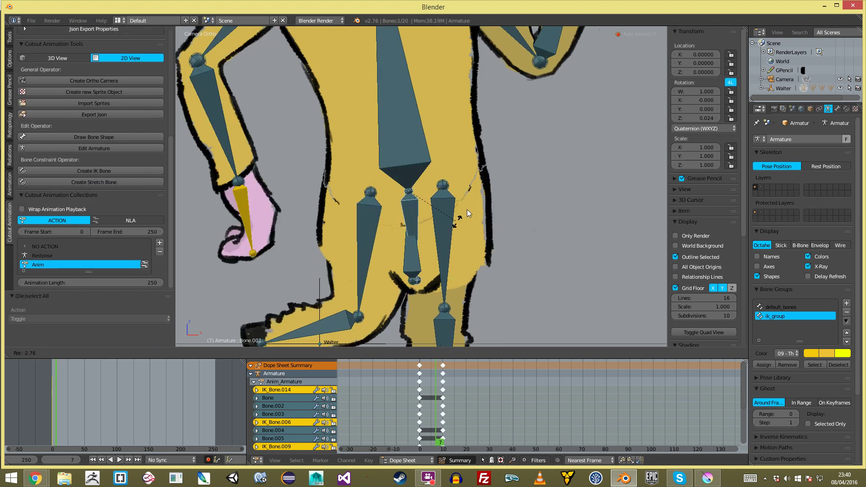
{"action": "right_click", "coordinate": [439, 272]}
{"action": "scroll", "coordinate": [439, 272], "scroll_direction": "down", "scroll_amount": 3}
{"action": "key", "text": "r"}
{"action": "right_click", "coordinate": [453, 261]}
{"action": "key", "text": "a"}
Select the WW_Hips.png sprite and clear its Armature parent
{"action": "scroll", "coordinate": [445, 226], "scroll_direction": "up", "scroll_amount": 3}
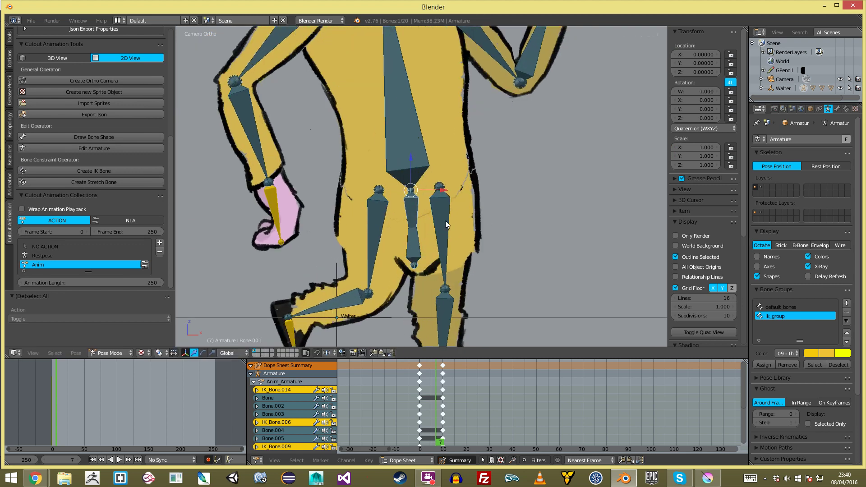
{"action": "right_click", "coordinate": [473, 239]}
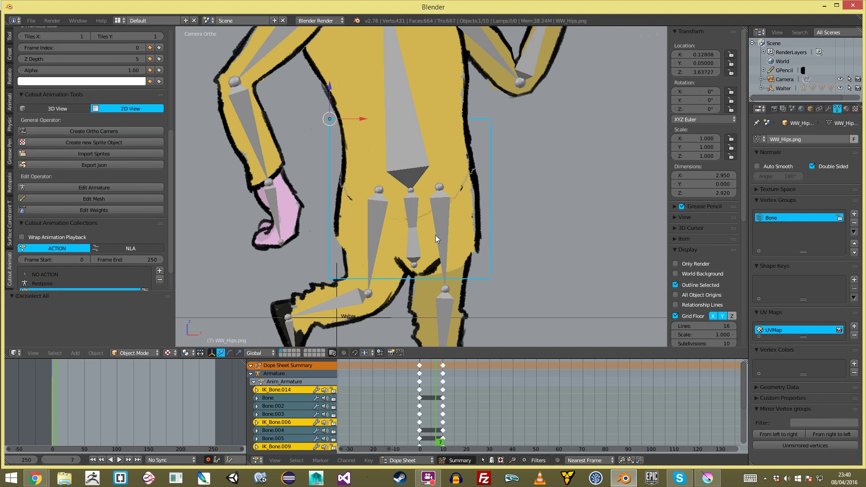
{"action": "left_click", "coordinate": [810, 110]}
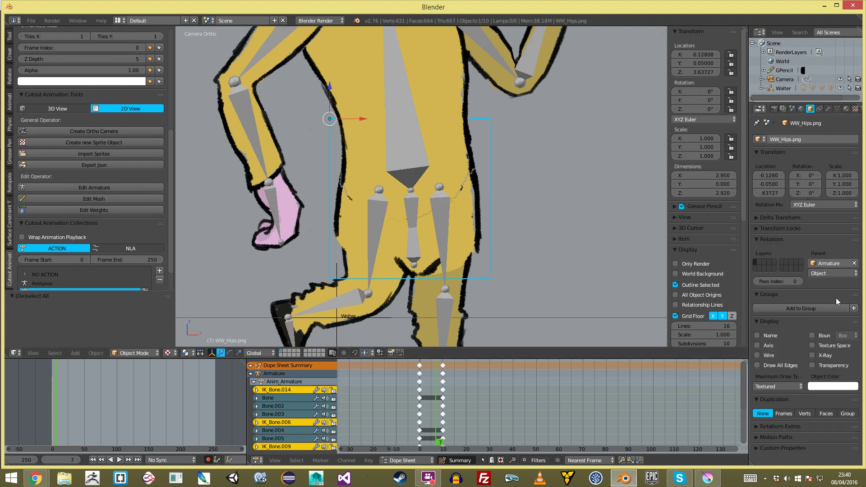
{"action": "left_click", "coordinate": [854, 263]}
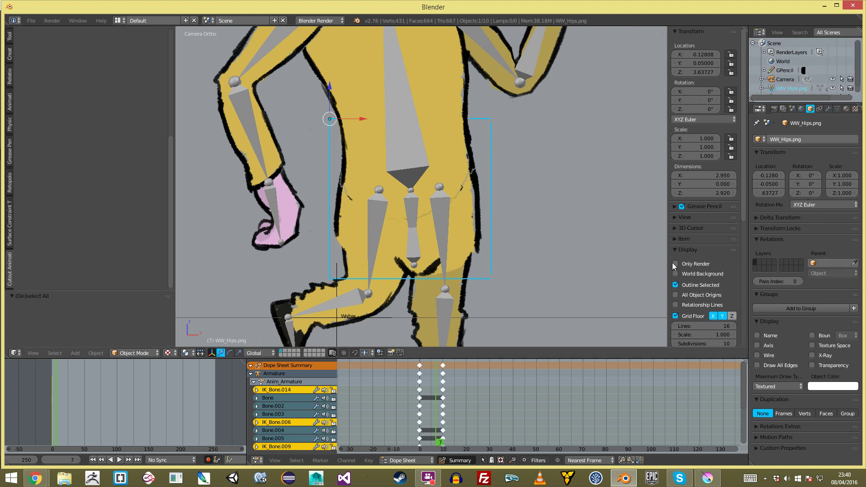
Remove the Armature modifier from the WW_Hips.png sprite and deselect it
{"action": "left_click", "coordinate": [837, 110]}
{"action": "left_click", "coordinate": [854, 223]}
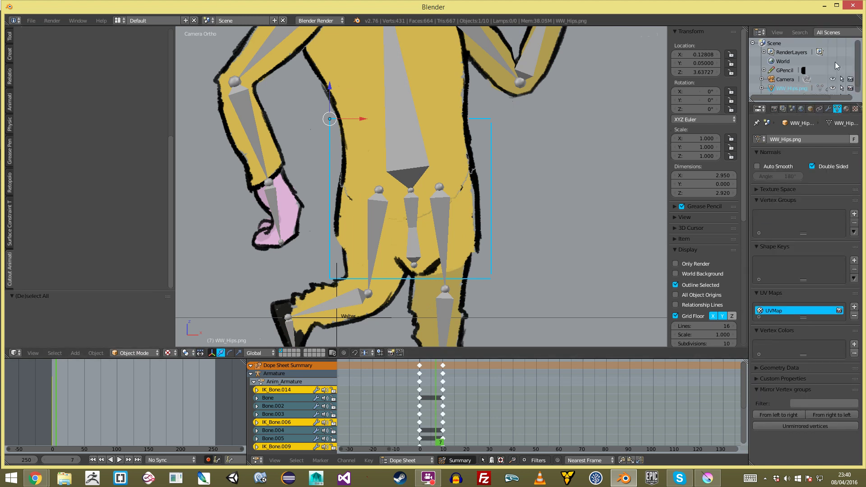
{"action": "left_click", "coordinate": [828, 109]}
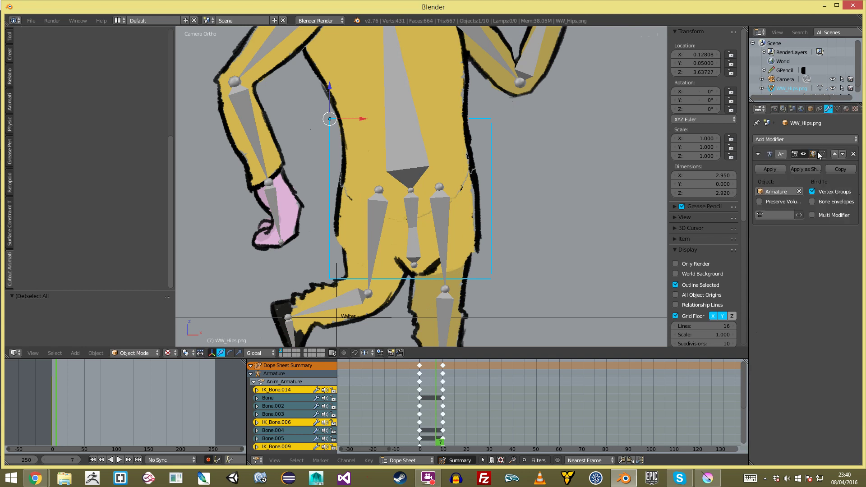
{"action": "left_click", "coordinate": [854, 154]}
{"action": "key", "text": "a"}
Return the armature's animation to frame 0 in Pose Mode, select its keyframes and select the original hip bone
{"action": "right_click", "coordinate": [434, 238]}
{"action": "right_click", "coordinate": [442, 241]}
{"action": "left_click", "coordinate": [404, 418]}
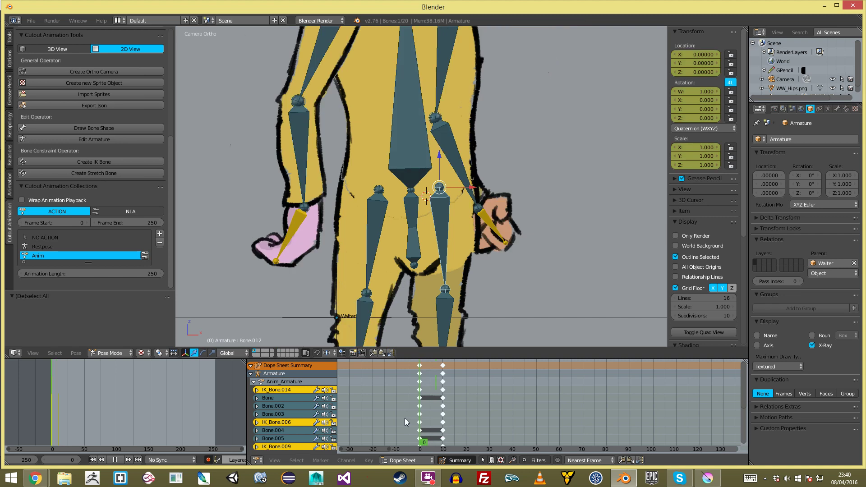
{"action": "key", "text": "a"}
{"action": "key", "text": "a"}
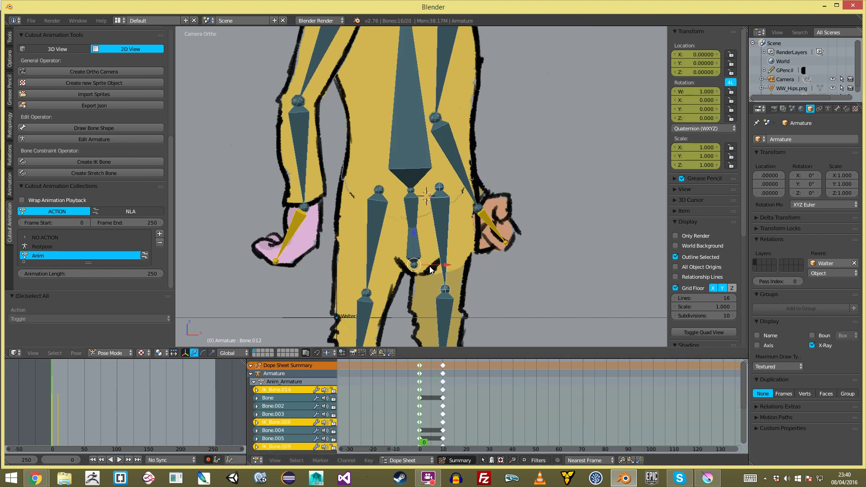
{"action": "key", "text": "a"}
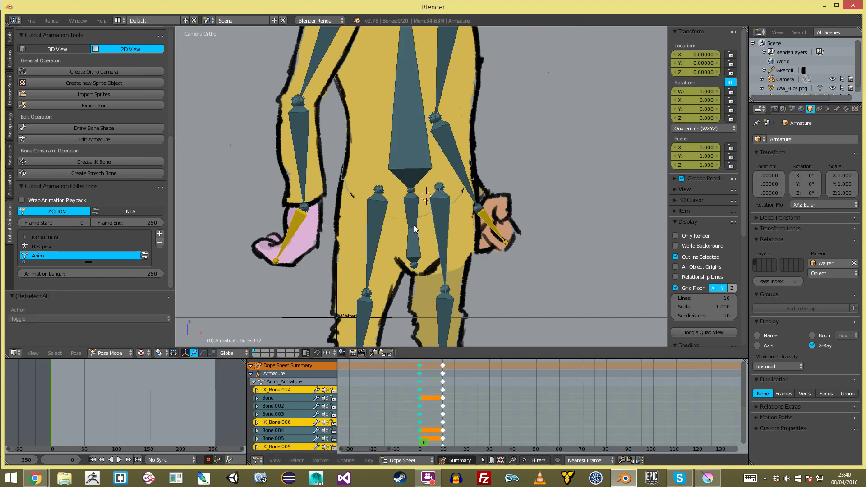
{"action": "right_click", "coordinate": [413, 248]}
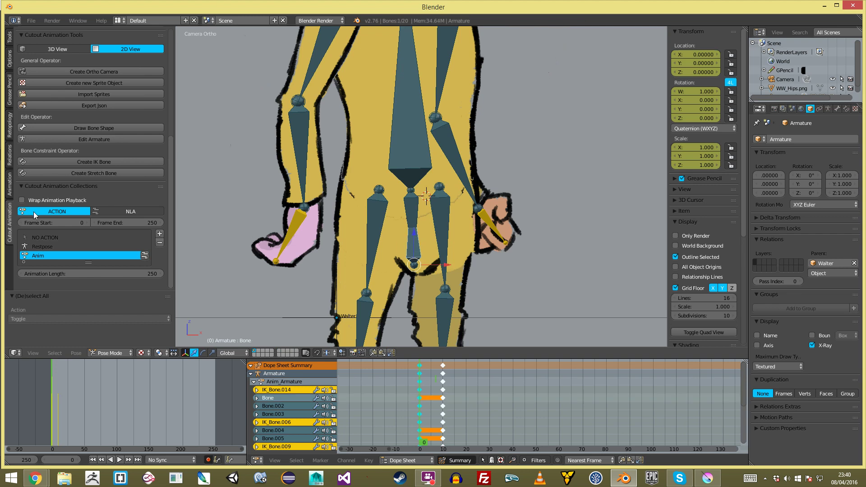
Bind the WW_Hips.png sprite to the flipped hip bone, Bone.001, in armature editing and finish editing
{"action": "left_click", "coordinate": [82, 138]}
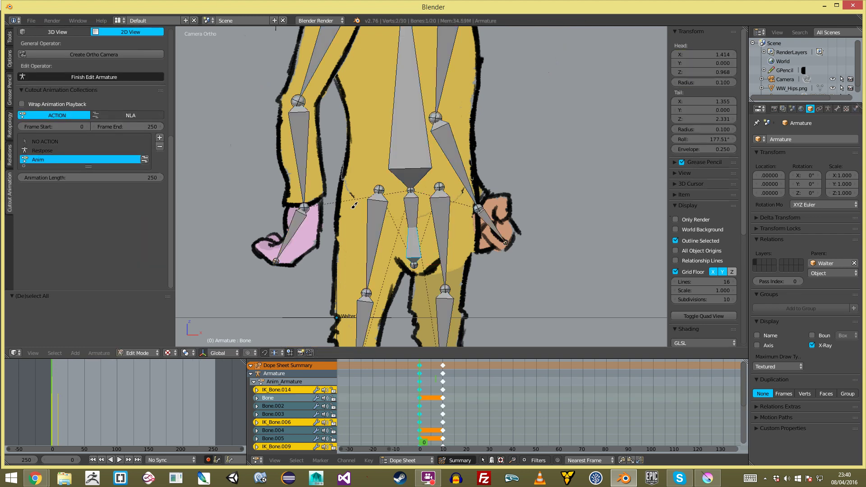
{"action": "right_click", "coordinate": [410, 207]}
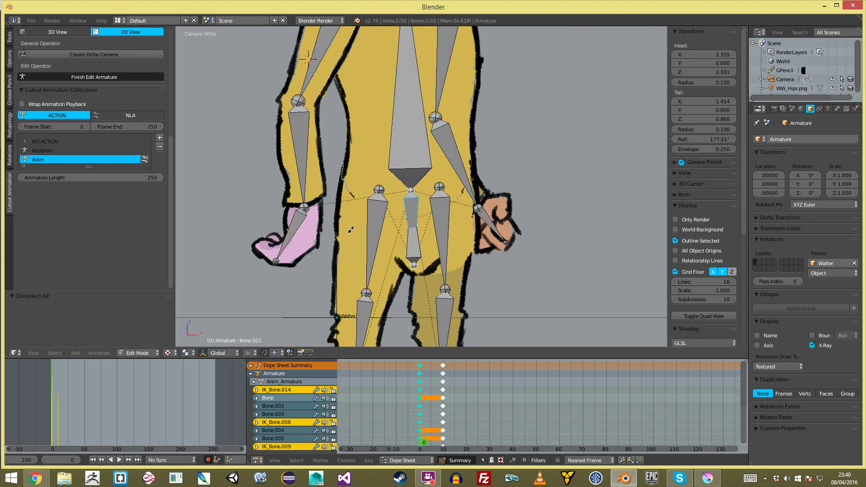
{"action": "left_click", "coordinate": [413, 111]}
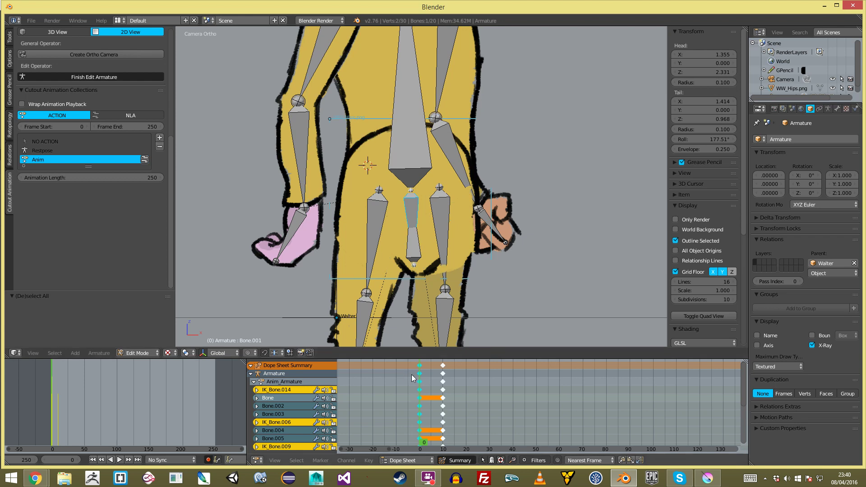
{"action": "left_click", "coordinate": [401, 338]}
{"action": "left_click", "coordinate": [150, 351]}
{"action": "left_click", "coordinate": [152, 322]}
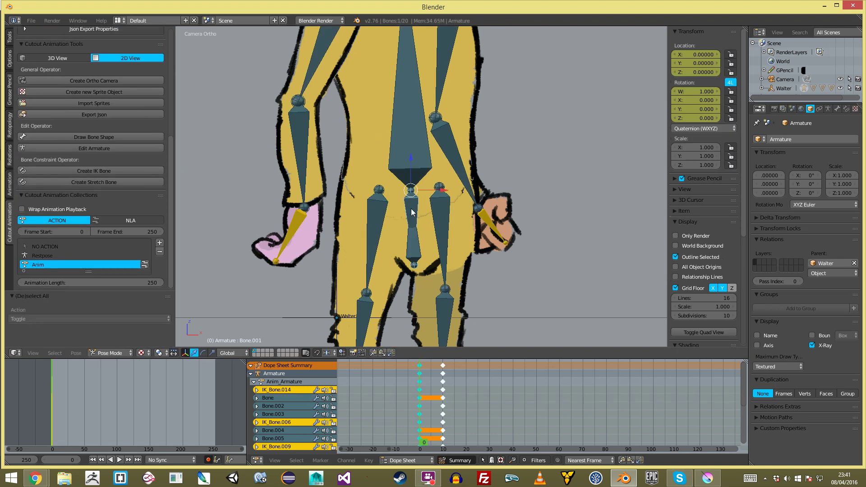
Rotate the flipped hip bone by about -15° in Pose Mode at frame 0
{"action": "key", "text": "r"}
{"action": "scroll", "coordinate": [465, 260], "scroll_direction": "down", "scroll_amount": 4}
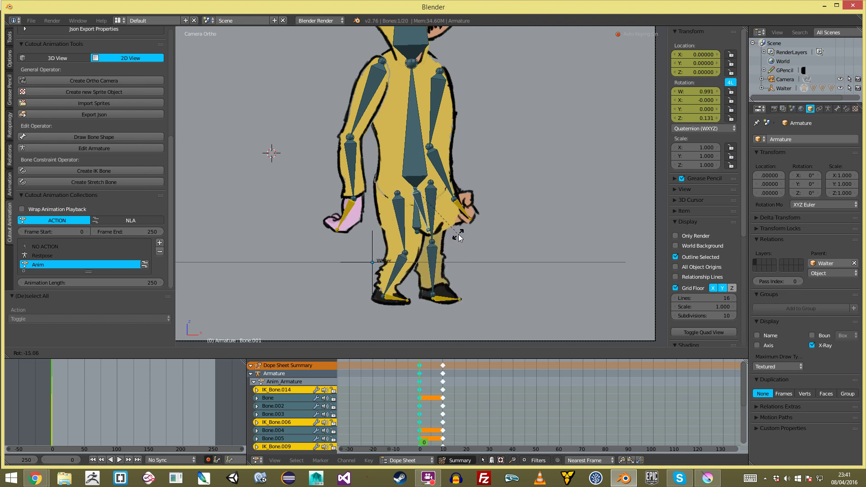
{"action": "left_click", "coordinate": [458, 234]}
Move the front foot's bone IK_Bone.015 forward and slightly up, then deselect it
{"action": "scroll", "coordinate": [459, 234], "scroll_direction": "down", "scroll_amount": 2}
{"action": "scroll", "coordinate": [452, 239], "scroll_direction": "down", "scroll_amount": 2}
{"action": "key", "text": "a"}
{"action": "right_click", "coordinate": [434, 239]}
{"action": "key", "text": "g"}
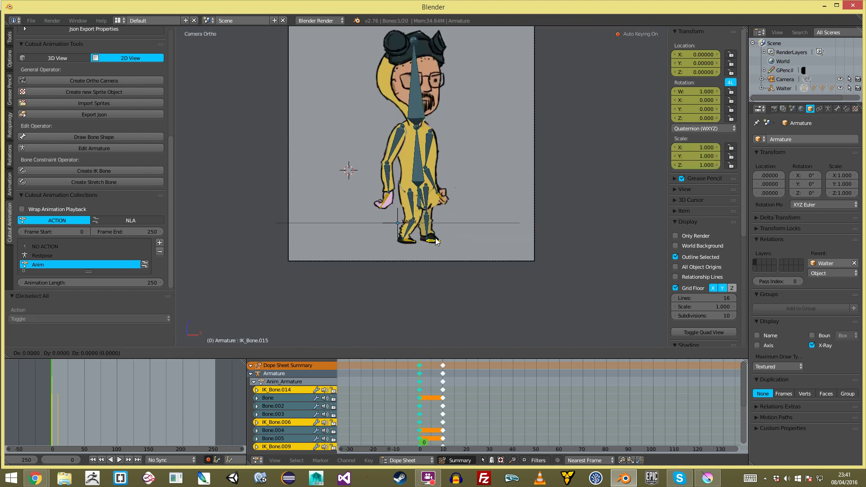
{"action": "left_click", "coordinate": [444, 234]}
{"action": "key", "text": "a"}
Try scaling up the torso bone, Bone.002, and cancel the scaling
{"action": "scroll", "coordinate": [450, 217], "scroll_direction": "up", "scroll_amount": 2}
{"action": "scroll", "coordinate": [442, 192], "scroll_direction": "down", "scroll_amount": 3}
{"action": "scroll", "coordinate": [453, 198], "scroll_direction": "up", "scroll_amount": 3}
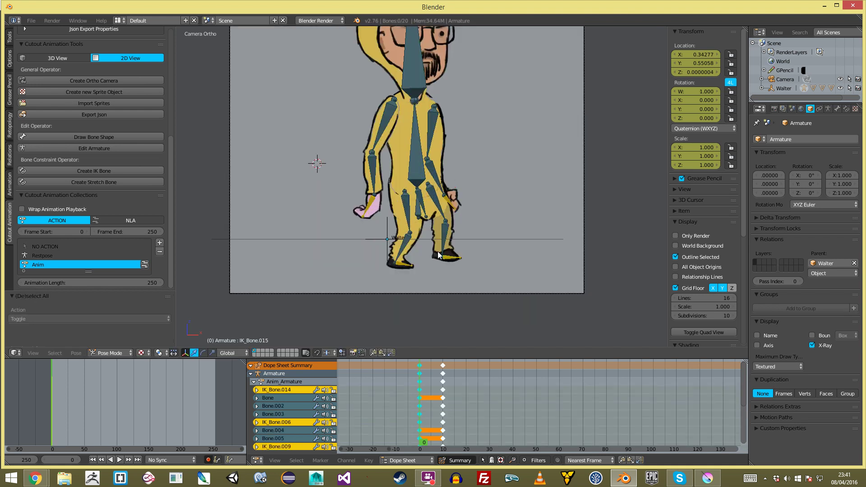
{"action": "scroll", "coordinate": [468, 125], "scroll_direction": "down", "scroll_amount": 1}
{"action": "key", "text": "Home"}
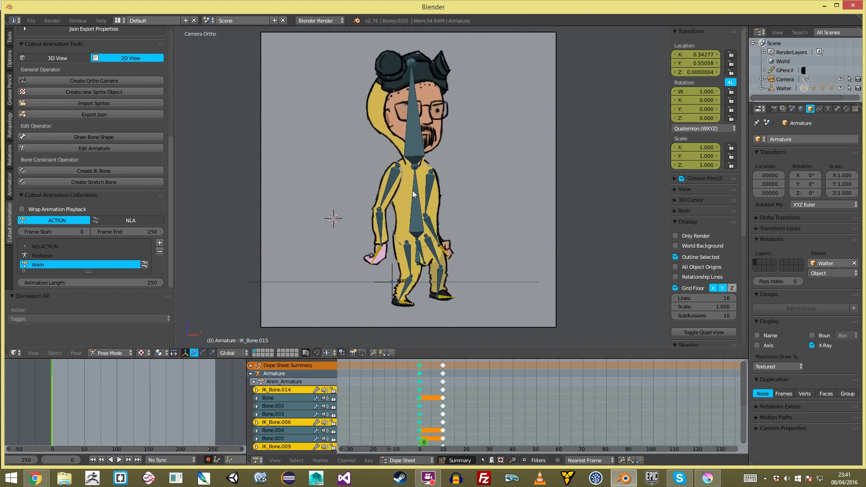
{"action": "right_click", "coordinate": [412, 191]}
{"action": "key", "text": "s"}
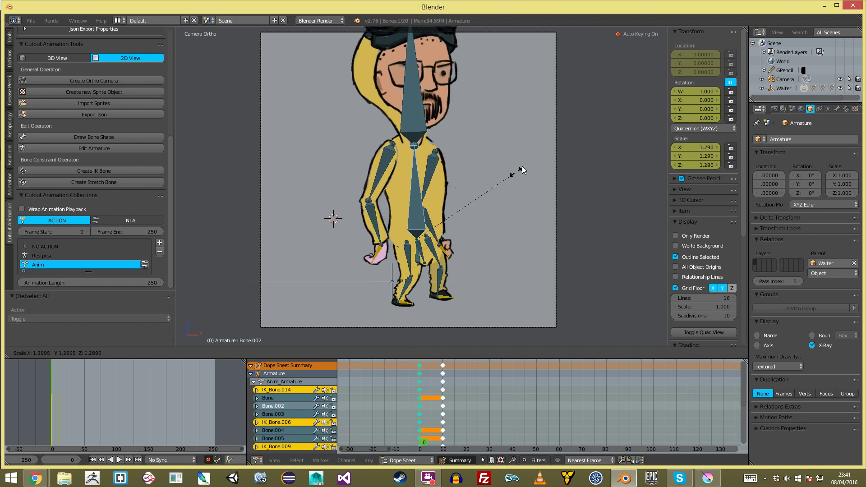
{"action": "right_click", "coordinate": [519, 166]}
{"action": "key", "text": "a"}
Test scaling the head bone, Bone.003, down to about 0.69 and clear its scale again
{"action": "right_click", "coordinate": [409, 137]}
{"action": "key", "text": "s"}
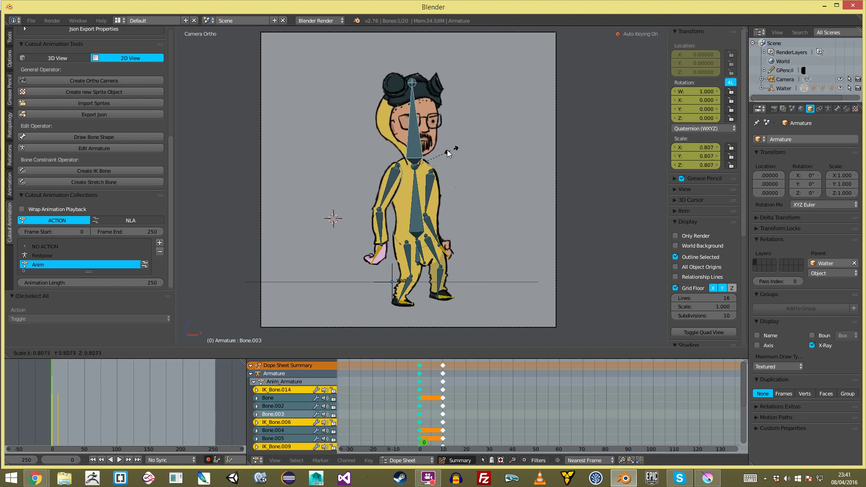
{"action": "left_click", "coordinate": [447, 152]}
{"action": "key", "text": "a"}
{"action": "scroll", "coordinate": [440, 171], "scroll_direction": "down", "scroll_amount": 1}
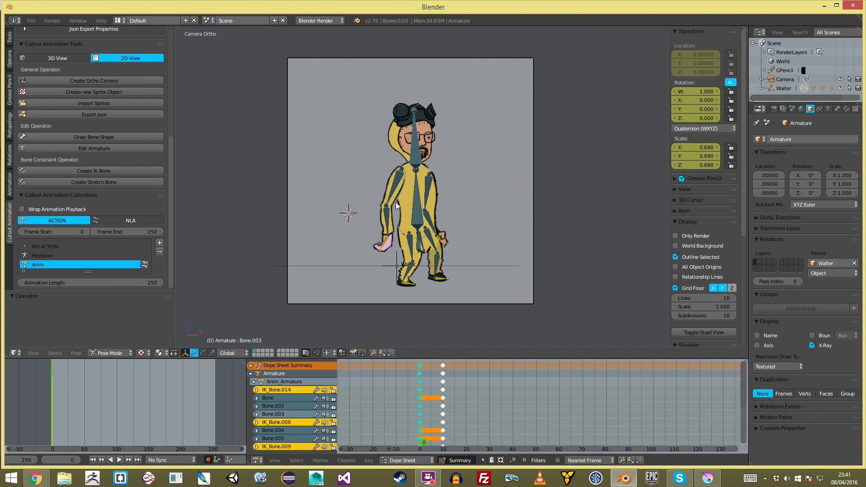
{"action": "right_click", "coordinate": [421, 166]}
{"action": "key", "text": "alt+s"}
{"action": "key", "text": "a"}
Test moving and rotating the hip bones to see how the legs follow, cancelling the transforms
{"action": "scroll", "coordinate": [442, 167], "scroll_direction": "down", "scroll_amount": 1}
{"action": "key", "text": "a"}
{"action": "scroll", "coordinate": [439, 209], "scroll_direction": "up", "scroll_amount": 1}
{"action": "key", "text": "a"}
{"action": "scroll", "coordinate": [411, 269], "scroll_direction": "up", "scroll_amount": 2}
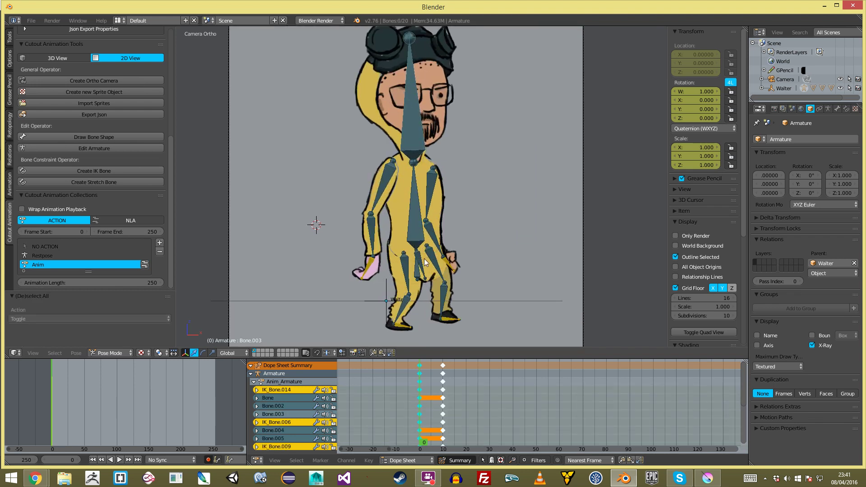
{"action": "right_click", "coordinate": [425, 278]}
{"action": "middle_click_drag", "start_coordinate": [426, 279], "coordinate": [430, 235], "text": "shift"}
{"action": "key", "text": "g"}
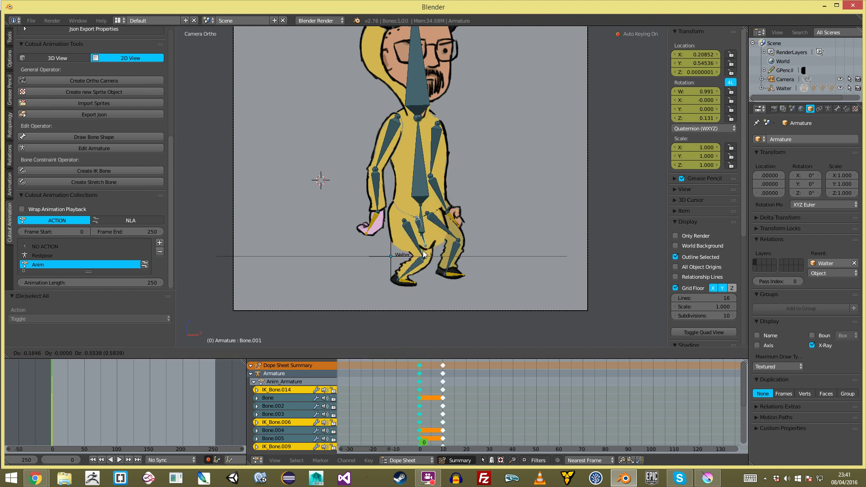
{"action": "right_click", "coordinate": [418, 220]}
{"action": "key", "text": "r"}
{"action": "right_click", "coordinate": [465, 225]}
{"action": "key", "text": "a"}
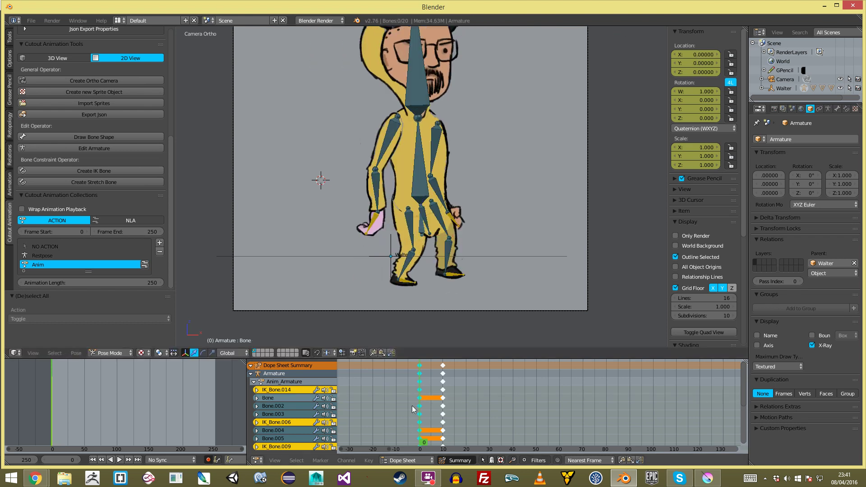
Go to frame 10 and rotate the flipped hip bone, Bone.001, to match the running pose
{"action": "key", "text": "alt+a"}
{"action": "left_click_drag", "start_coordinate": [442, 406], "coordinate": [444, 404]}
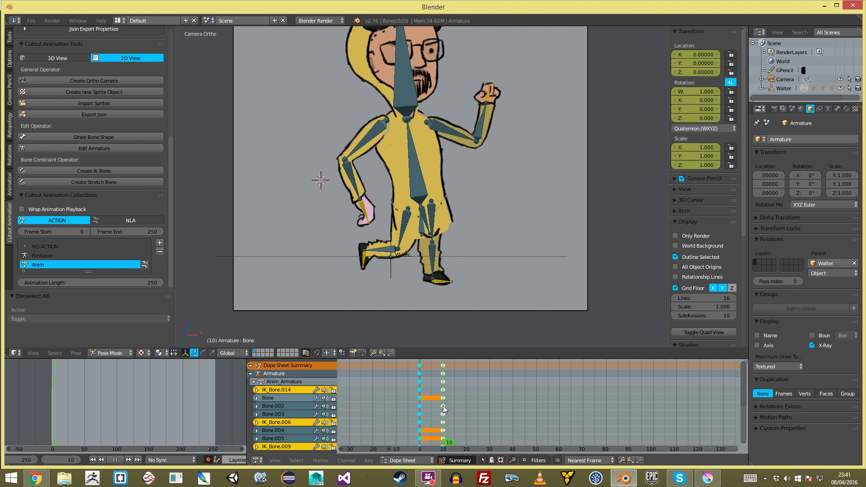
{"action": "key", "text": "a"}
{"action": "key", "text": "a"}
{"action": "right_click", "coordinate": [425, 221]}
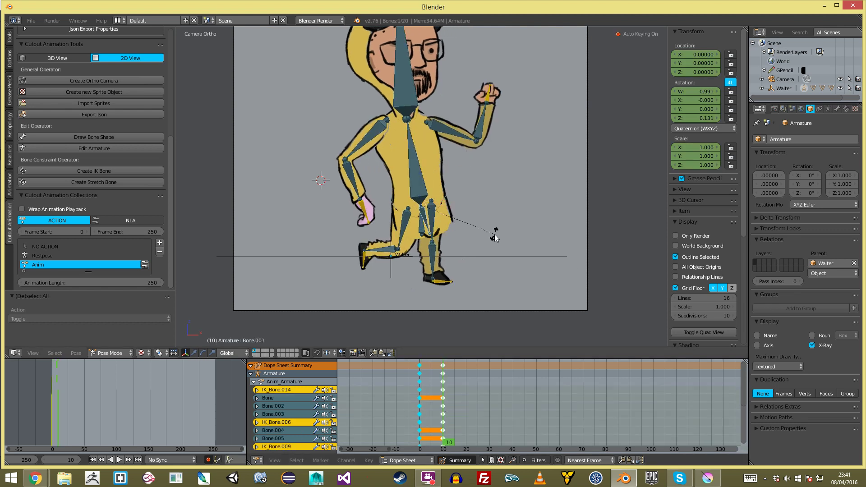
{"action": "key", "text": "r"}
{"action": "left_click", "coordinate": [480, 251]}
{"action": "key", "text": "a"}
Play the animation, stop at frame 6, and try rotating the flipped hip bone and the rear thigh bone
{"action": "key", "text": "alt+a"}
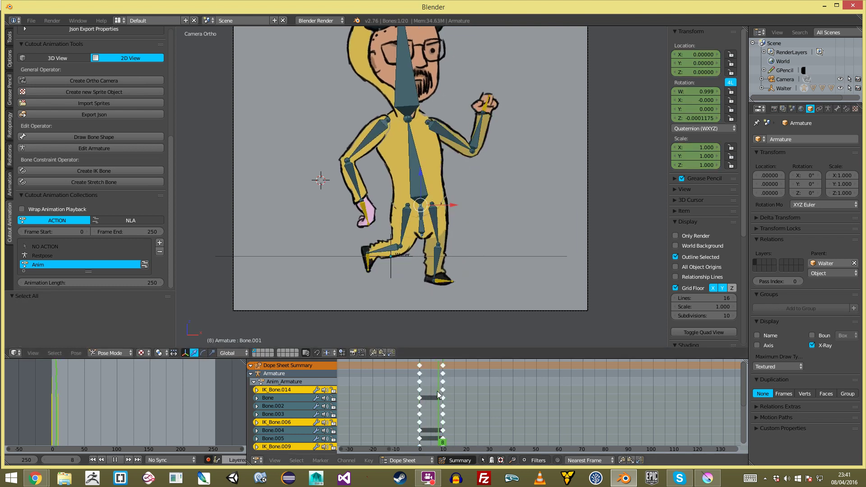
{"action": "key", "text": "alt+a"}
{"action": "key", "text": "r"}
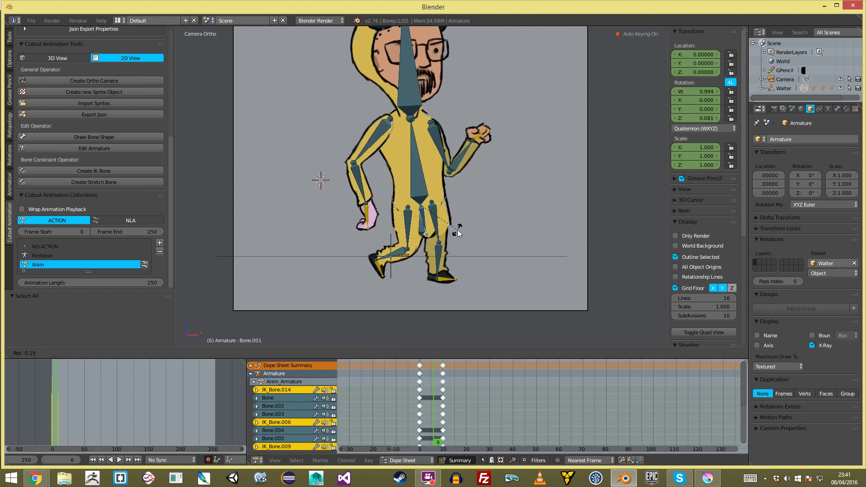
{"action": "left_click", "coordinate": [452, 239]}
{"action": "key", "text": "a"}
{"action": "right_click", "coordinate": [408, 228]}
{"action": "key", "text": "r"}
{"action": "right_click", "coordinate": [438, 253]}
{"action": "key", "text": "a"}
Move the rear foot's bone IK_Bone.014 backward at frame 6
{"action": "right_click", "coordinate": [381, 273]}
{"action": "key", "text": "g"}
{"action": "left_click", "coordinate": [372, 271]}
{"action": "key", "text": "a"}
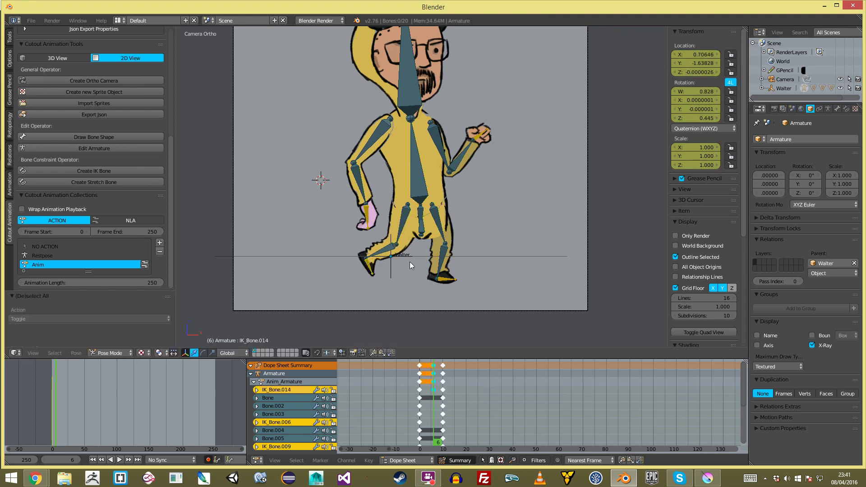
Play and scrub the run animation up to frame 10 to check the leg motion
{"action": "scroll", "coordinate": [406, 265], "scroll_direction": "down", "scroll_amount": 1}
{"action": "key", "text": "alt+a"}
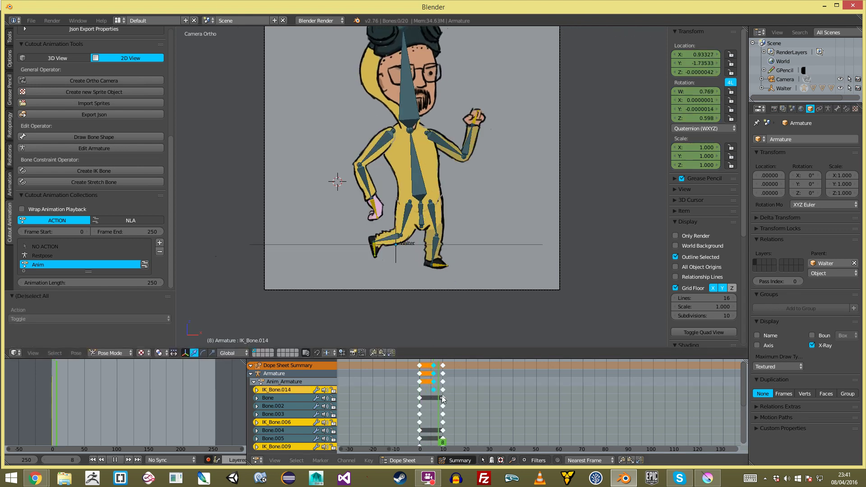
{"action": "left_click_drag", "start_coordinate": [442, 400], "coordinate": [378, 351]}
{"action": "key", "text": "alt+a"}
{"action": "scroll", "coordinate": [423, 329], "scroll_direction": "down", "scroll_amount": 1}
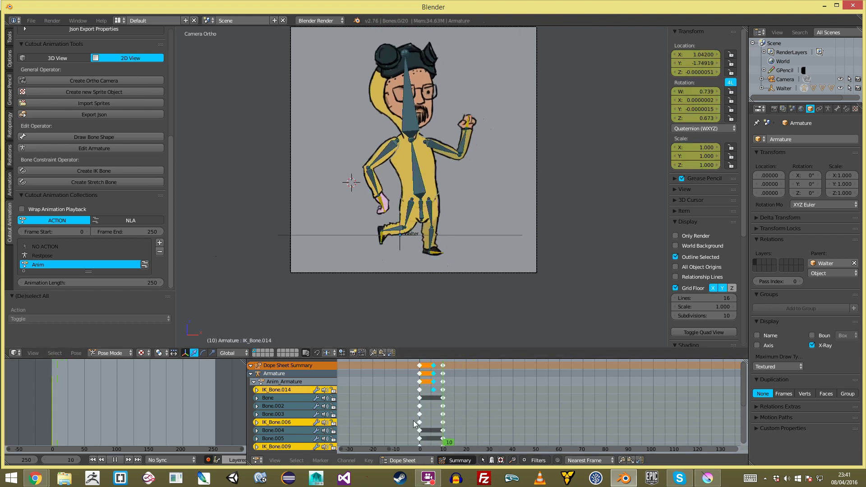
Delete the keyframes at frame 6 and return to frame 0
{"action": "key", "text": "Escape"}
{"action": "key", "text": "a"}
{"action": "key", "text": "x"}
{"action": "left_click", "coordinate": [420, 386]}
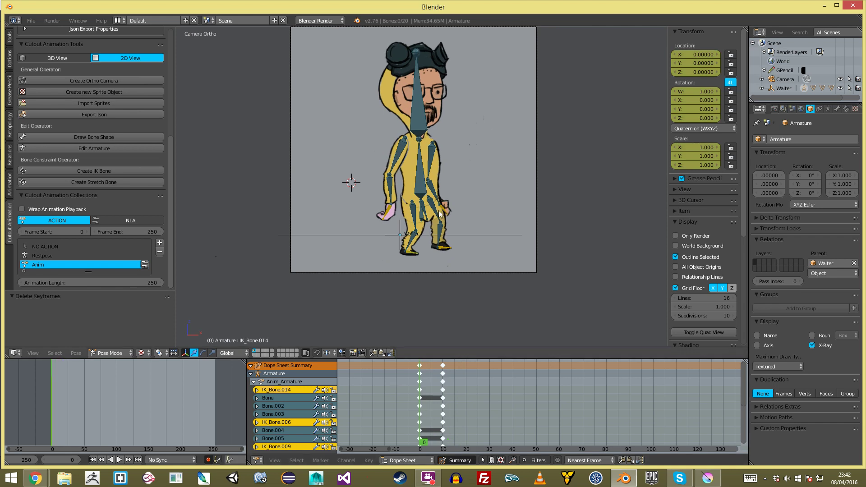
{"action": "key", "text": "Escape"}
Select the WW_Hips.png sprite and move it away from the body to the character's front side
{"action": "scroll", "coordinate": [619, 100], "scroll_direction": "up", "scroll_amount": 3}
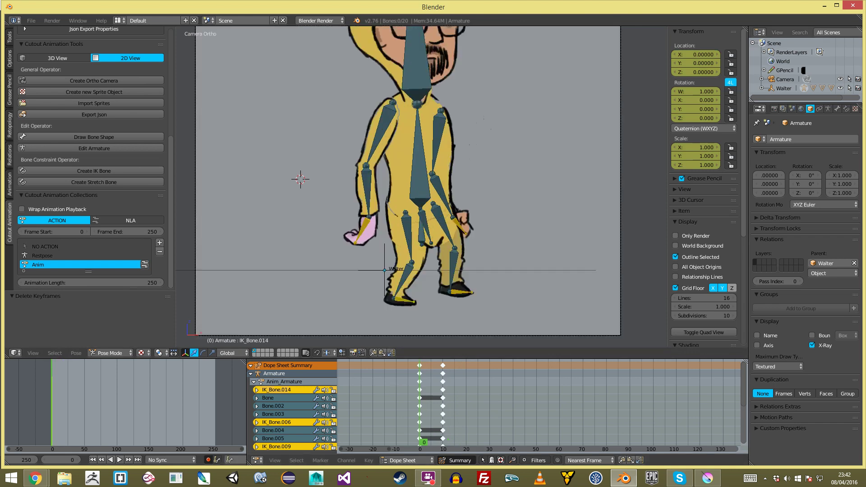
{"action": "right_click", "coordinate": [404, 224]}
{"action": "right_click", "coordinate": [399, 229]}
{"action": "key", "text": "g"}
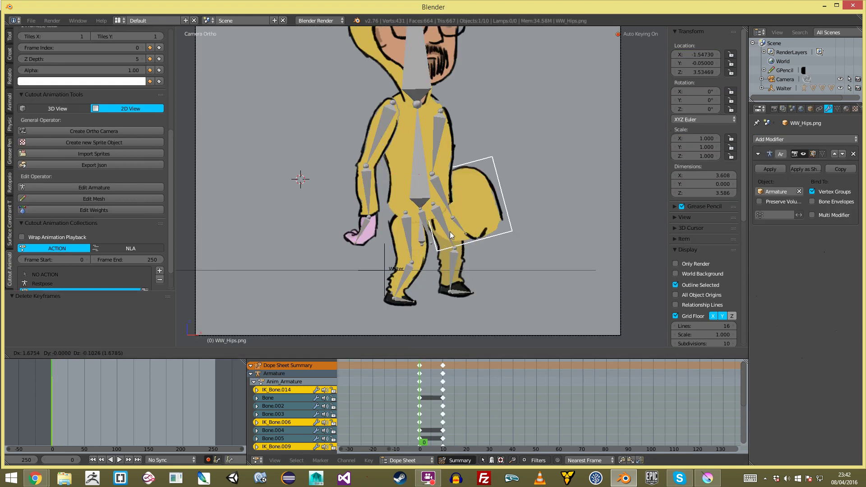
{"action": "left_click", "coordinate": [528, 227]}
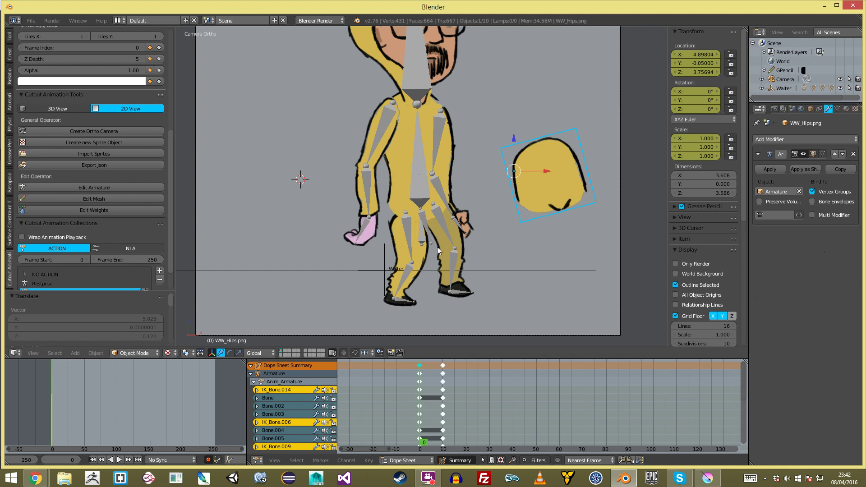
Place the 3D cursor at the hips and clear the WW_Hips.png sprite's location
{"action": "left_click", "coordinate": [529, 198]}
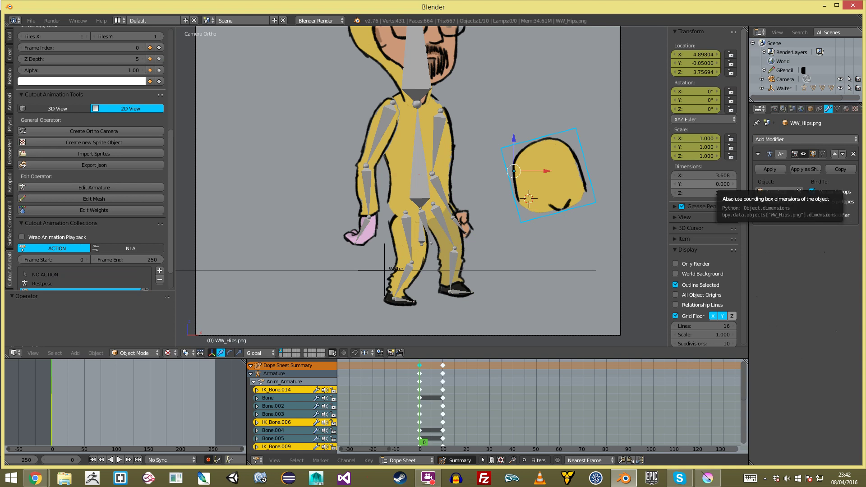
{"action": "left_click", "coordinate": [228, 241]}
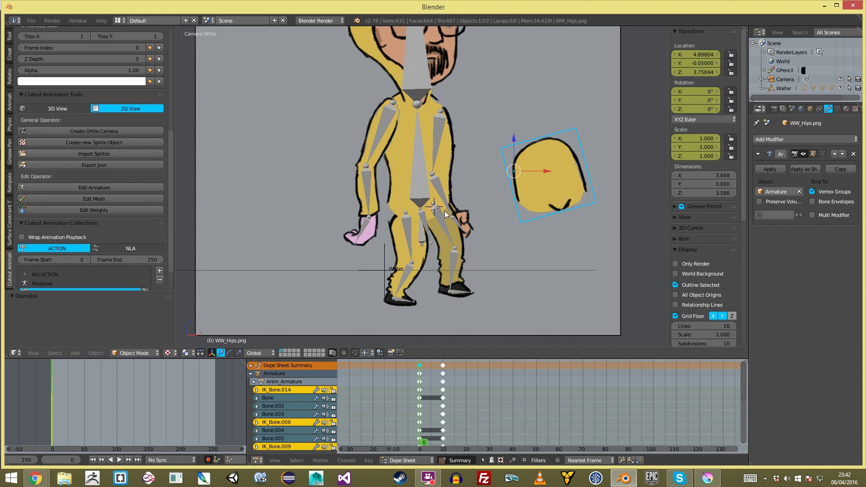
{"action": "key", "text": "alt+g"}
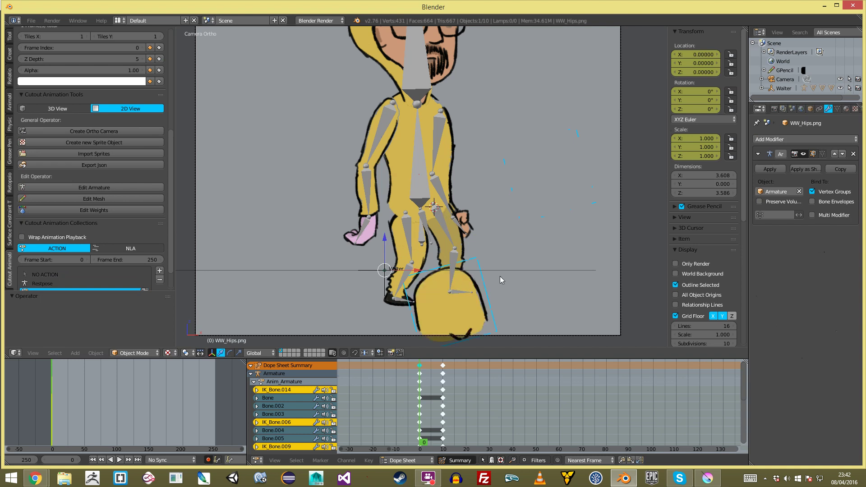
Activate the Restpose action in the Cutout Animation Collections
{"action": "mouse_move", "coordinate": [420, 397]}
{"action": "left_mouse_down"}
{"action": "mouse_move", "coordinate": [443, 395]}
{"action": "mouse_move", "coordinate": [405, 396]}
{"action": "left_mouse_up"}
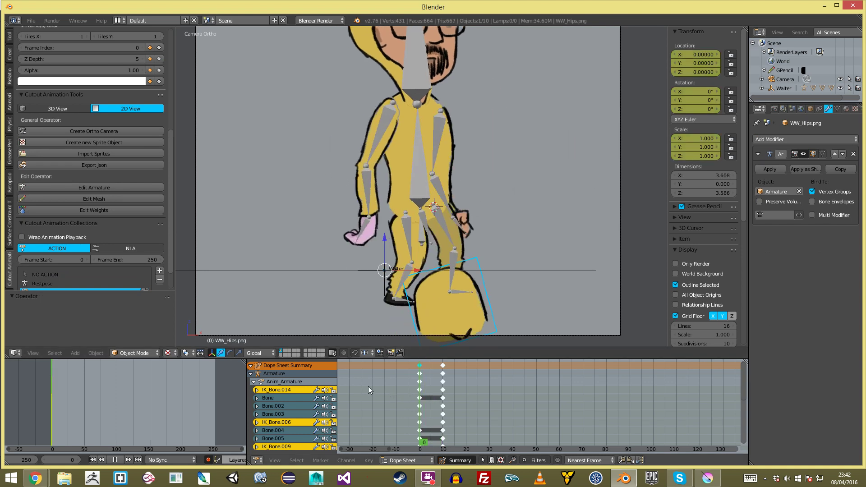
{"action": "scroll", "coordinate": [54, 265], "scroll_direction": "down", "scroll_amount": 1}
{"action": "left_click", "coordinate": [53, 266]}
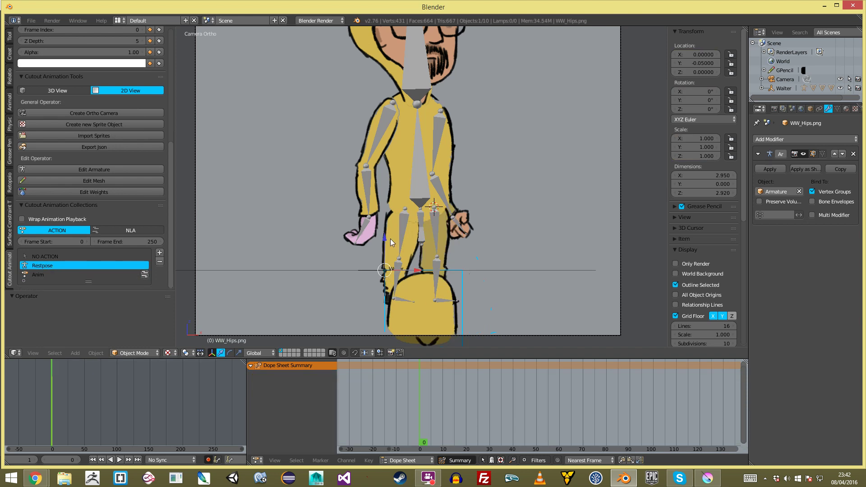
Move the WW_Hips.png sprite up over the character's hips, to about X -0.154 and Z 3.795
{"action": "key", "text": "g"}
{"action": "left_click", "coordinate": [386, 174]}
{"action": "key", "text": "g"}
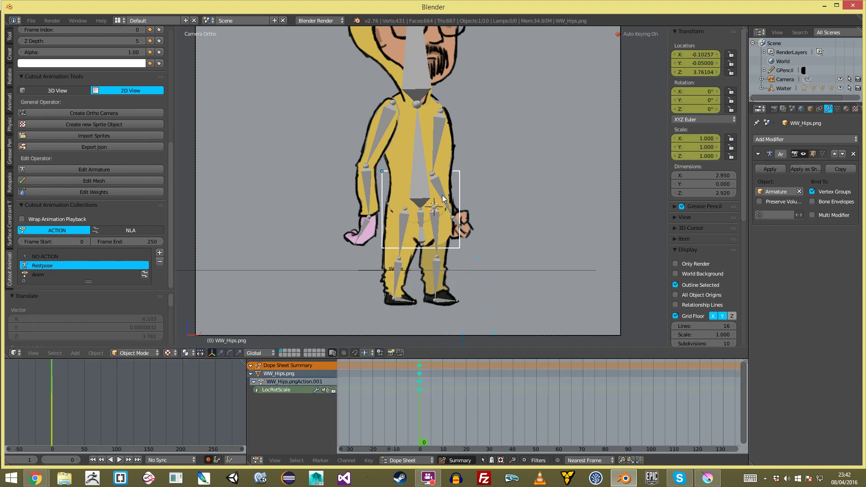
{"action": "right_click", "coordinate": [444, 201]}
{"action": "key", "text": "g"}
{"action": "left_click", "coordinate": [379, 223]}
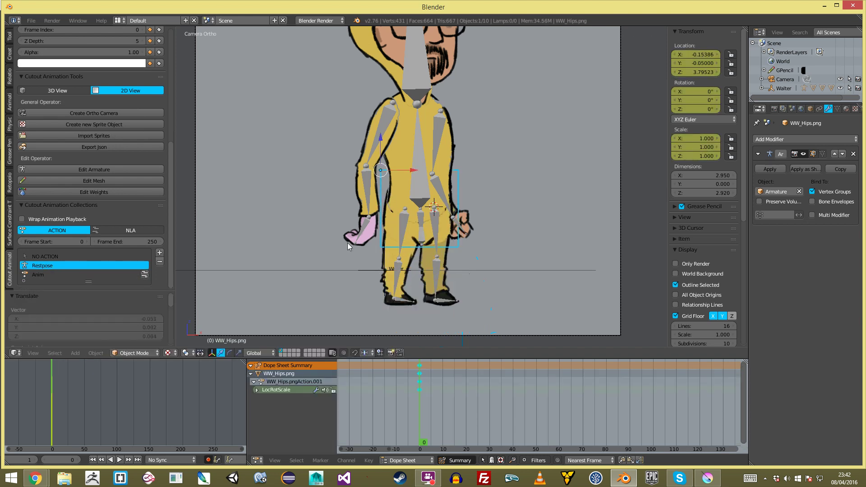
{"action": "scroll", "coordinate": [406, 217], "scroll_direction": "down", "scroll_amount": 3}
{"action": "key", "text": "a"}
{"action": "scroll", "coordinate": [455, 221], "scroll_direction": "up", "scroll_amount": 6}
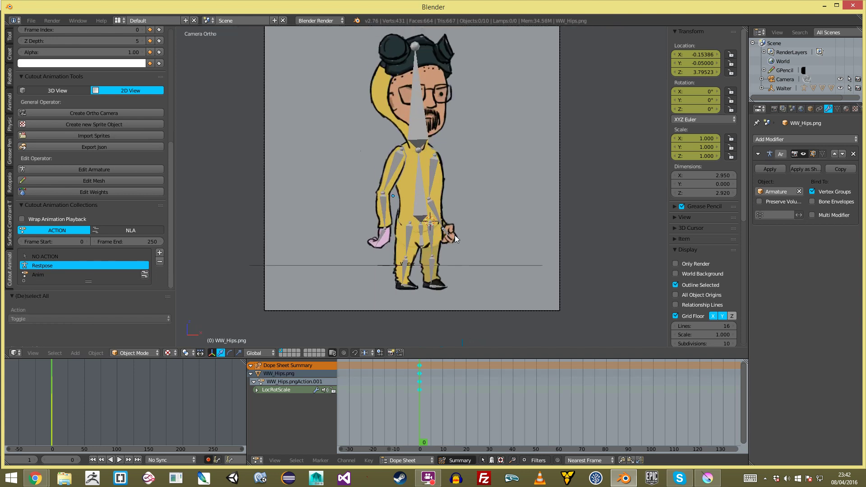
Select the armature and move IK_Bone.006 at the pink hand outward and up so the arm bends at the elbow
{"action": "right_click", "coordinate": [442, 282]}
{"action": "right_click", "coordinate": [443, 283]}
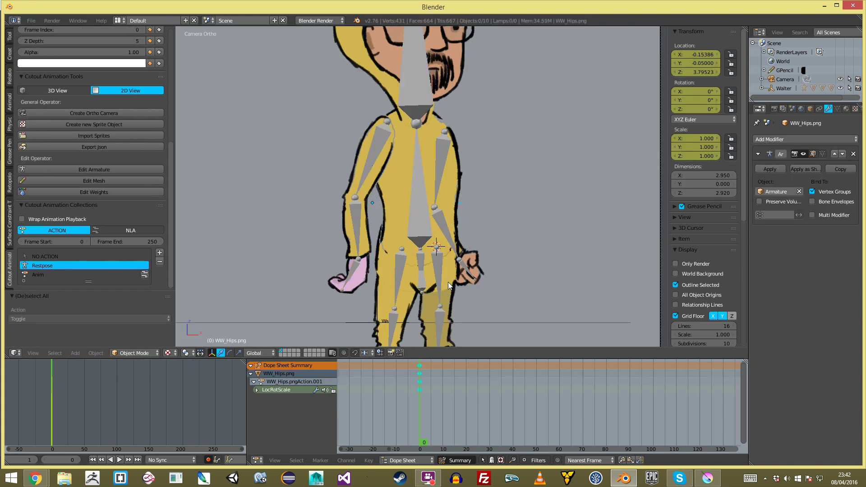
{"action": "key", "text": "a"}
{"action": "scroll", "coordinate": [376, 241], "scroll_direction": "down", "scroll_amount": 2}
{"action": "right_click", "coordinate": [376, 240]}
{"action": "key", "text": "g"}
{"action": "left_click", "coordinate": [353, 205]}
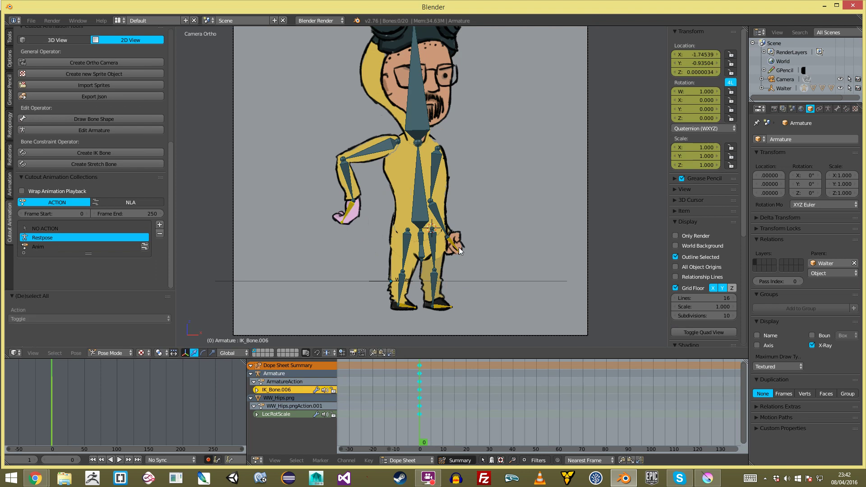
Raise IK_Bone.009 at the bare fist and rotate it until the forearm and fist point upward
{"action": "right_click", "coordinate": [463, 241]}
{"action": "key", "text": "g"}
{"action": "left_click", "coordinate": [496, 203]}
{"action": "key", "text": "r"}
{"action": "left_click", "coordinate": [506, 187]}
{"action": "key", "text": "g"}
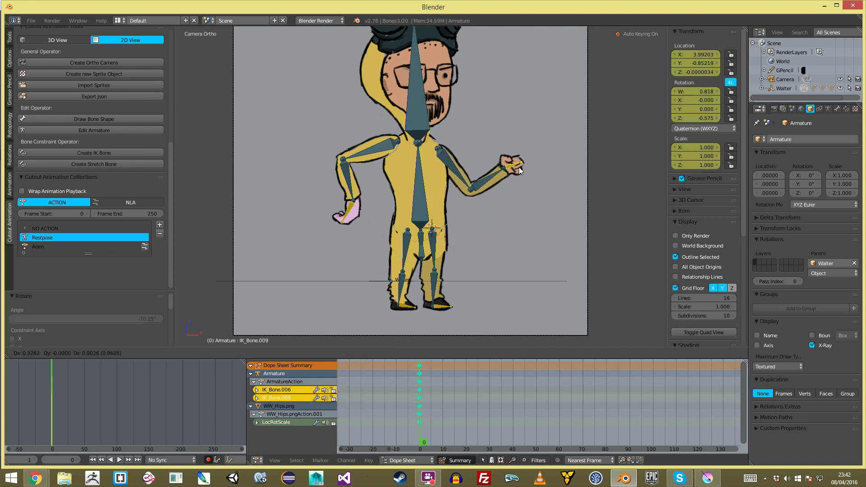
{"action": "left_click", "coordinate": [511, 159]}
{"action": "key", "text": "r"}
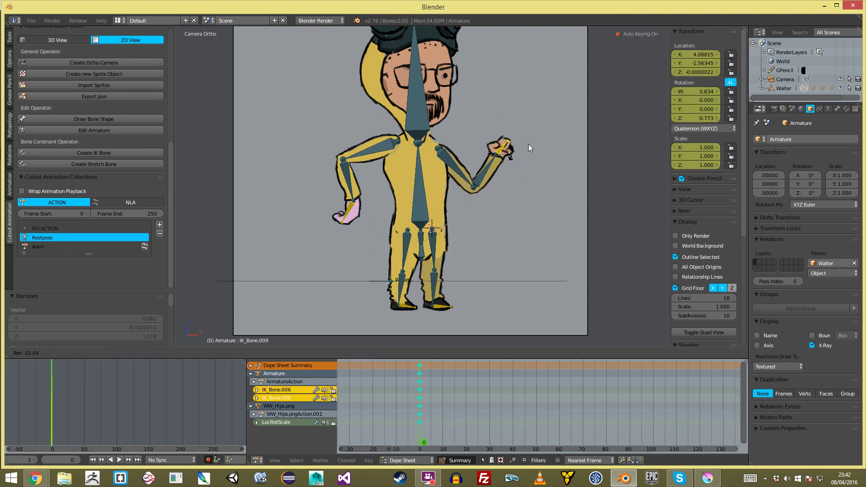
{"action": "left_click", "coordinate": [534, 138]}
{"action": "key", "text": "a"}
{"action": "scroll", "coordinate": [463, 210], "scroll_direction": "down", "scroll_amount": 2}
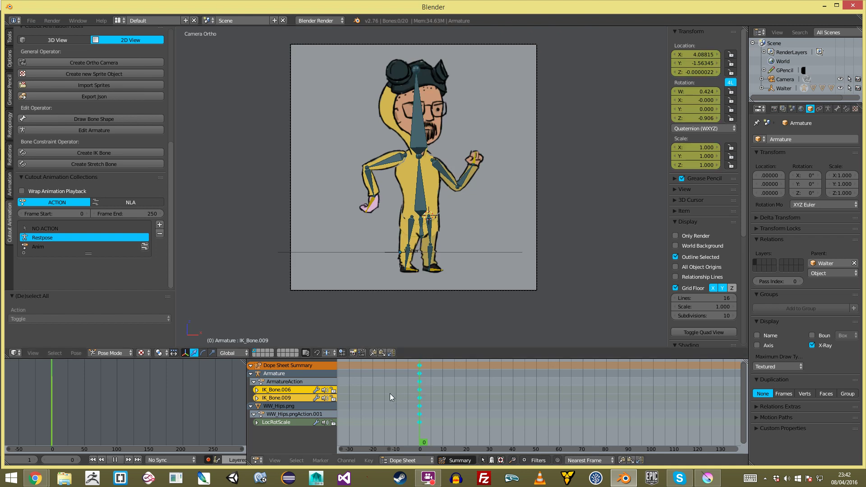
Clear the rotation and location of all pose bones
{"action": "key", "text": "a"}
{"action": "key", "text": "alt+r"}
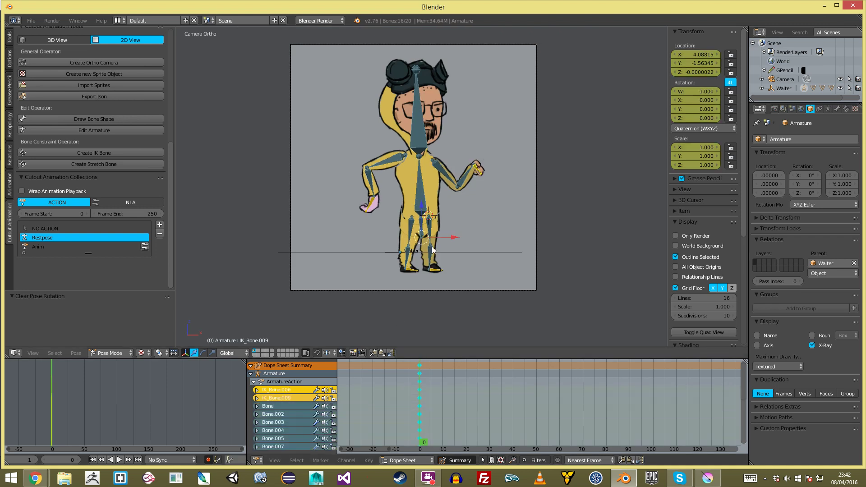
{"action": "key", "text": "alt+g"}
{"action": "key", "text": "a"}
Move the back foot's IK_Bone.014 about 1.28 units backward and 0.75 units up to bend the leg
{"action": "scroll", "coordinate": [416, 273], "scroll_direction": "up", "scroll_amount": 3}
{"action": "right_click", "coordinate": [411, 261]}
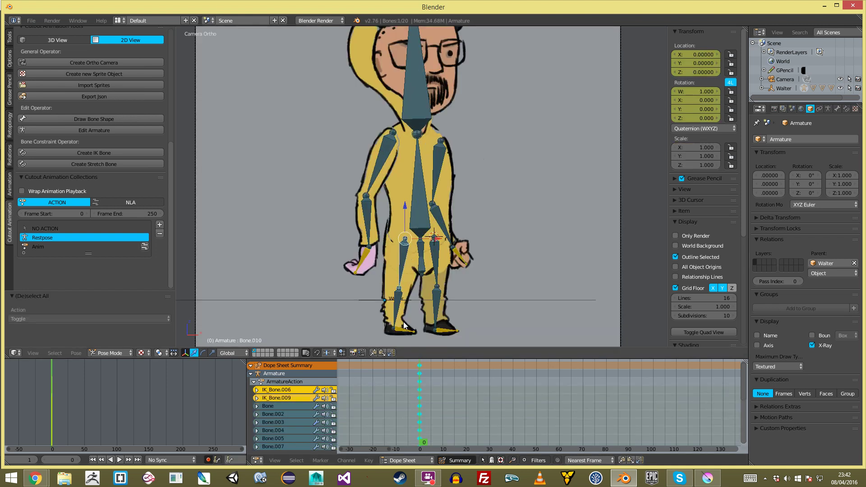
{"action": "right_click_drag", "start_coordinate": [398, 333], "coordinate": [368, 314]}
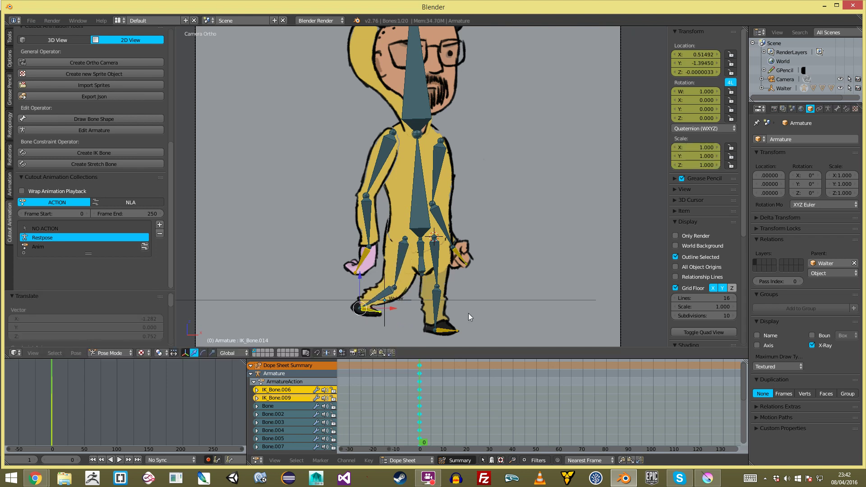
{"action": "scroll", "coordinate": [484, 191], "scroll_direction": "down", "scroll_amount": 2}
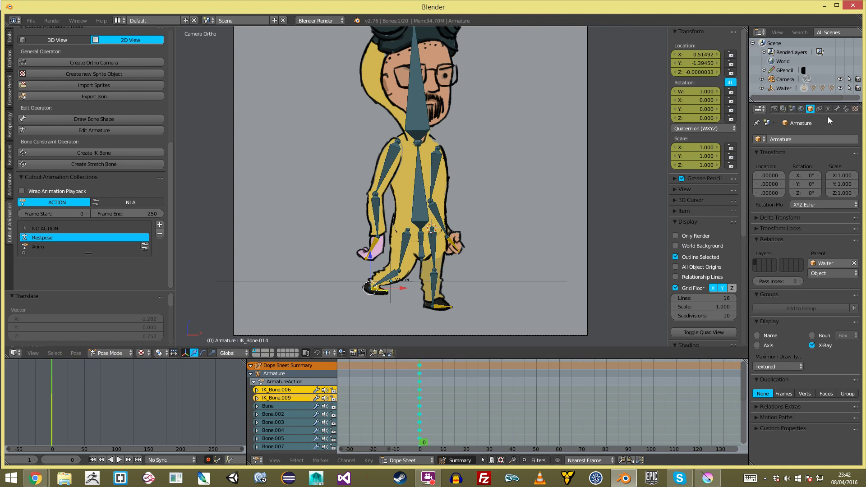
Set the armature's bone display to B-Bone and deselect all bones
{"action": "left_click", "coordinate": [837, 109]}
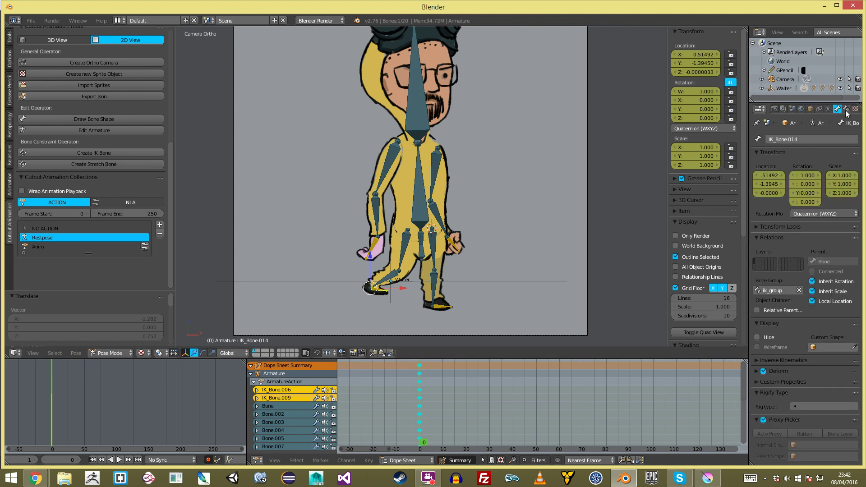
{"action": "left_click", "coordinate": [828, 109]}
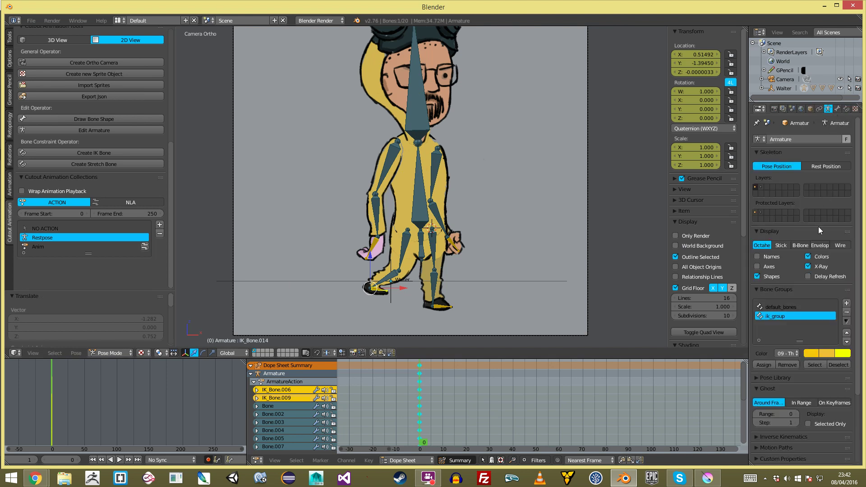
{"action": "left_click", "coordinate": [801, 246]}
{"action": "key", "text": "a"}
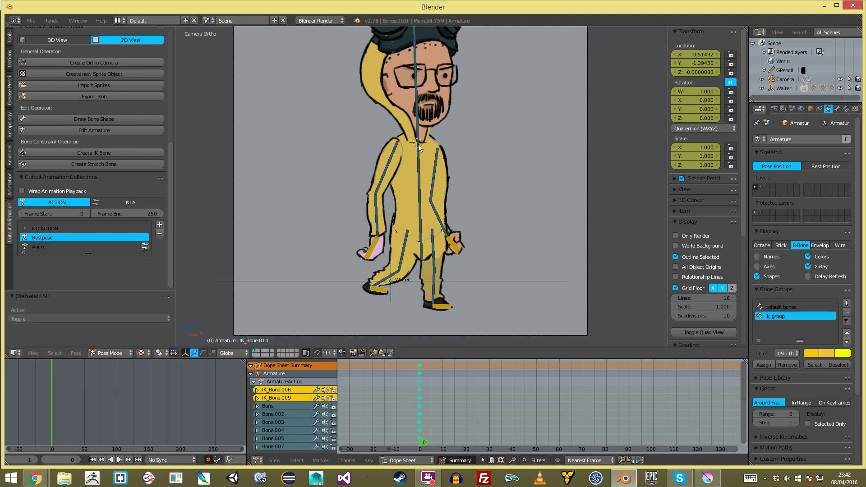
{"action": "scroll", "coordinate": [412, 186], "scroll_direction": "down", "scroll_amount": 3}
{"action": "scroll", "coordinate": [531, 175], "scroll_direction": "up", "scroll_amount": 1}
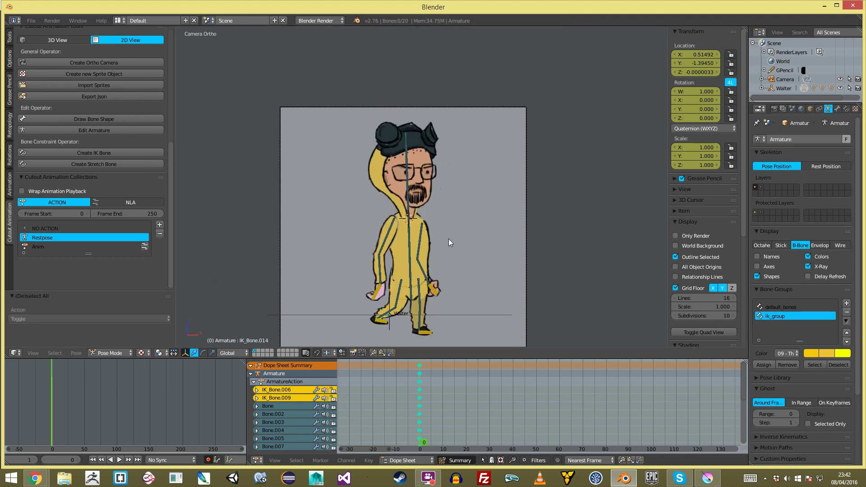
{"action": "middle_click_drag", "start_coordinate": [448, 239], "coordinate": [463, 205], "text": "shift"}
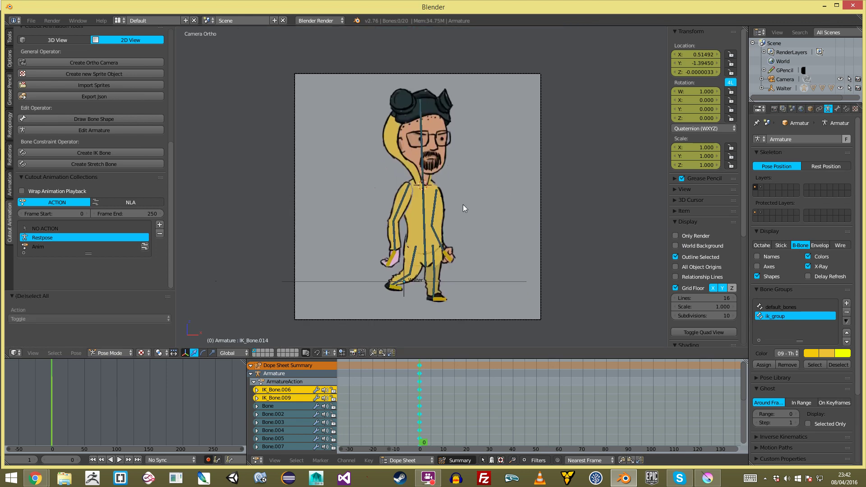
{"action": "scroll", "coordinate": [531, 202], "scroll_direction": "up", "scroll_amount": 1}
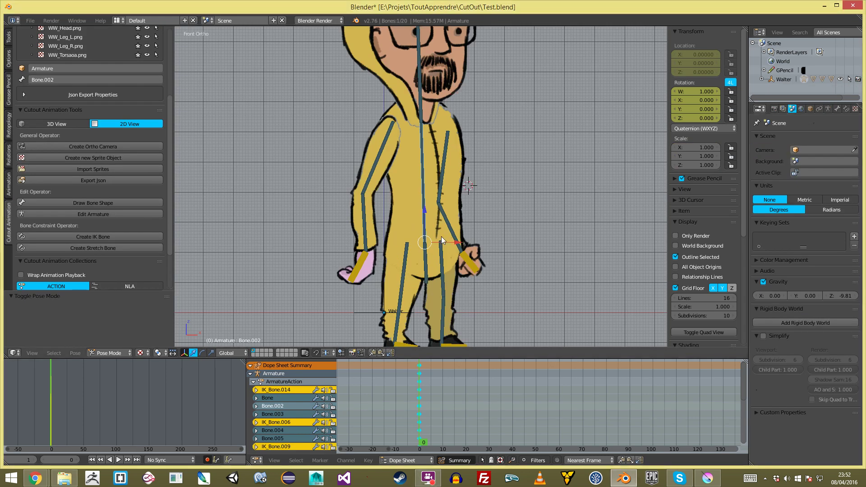
Leave pose mode and try moving the WW_Torsaoa.png torso sprite beside the character
{"action": "key", "text": "ctrl+Tab"}
{"action": "right_click", "coordinate": [400, 215]}
{"action": "key", "text": "g"}
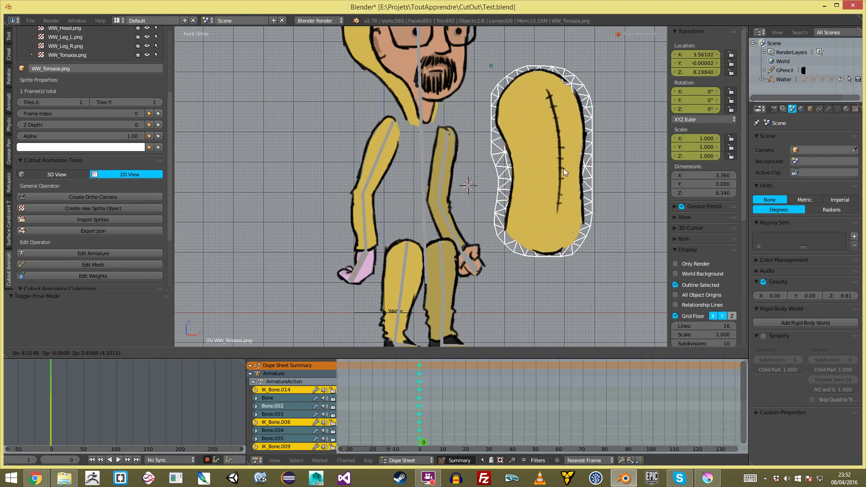
{"action": "right_click", "coordinate": [469, 247]}
{"action": "key", "text": "g"}
{"action": "right_click", "coordinate": [510, 234]}
{"action": "key", "text": "a"}
Pose the armature's back leg by moving IK_Bone.014 behind the character and rotating the foot about 70 degrees
{"action": "right_click", "coordinate": [401, 299]}
{"action": "key", "text": "ctrl+Tab"}
{"action": "key", "text": "a"}
{"action": "scroll", "coordinate": [406, 315], "scroll_direction": "down", "scroll_amount": 1}
{"action": "middle_click_drag", "start_coordinate": [409, 326], "coordinate": [411, 306], "text": "shift"}
{"action": "right_click", "coordinate": [411, 303]}
{"action": "key", "text": "g"}
{"action": "left_click", "coordinate": [368, 282]}
{"action": "key", "text": "r"}
{"action": "left_click", "coordinate": [378, 301]}
{"action": "key", "text": "g"}
{"action": "left_click", "coordinate": [366, 256]}
{"action": "key", "text": "a"}
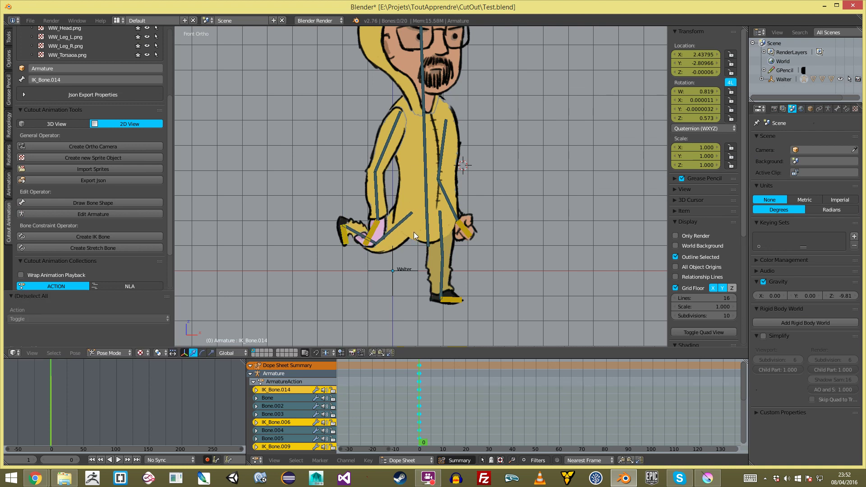
Move the front foot's IK_Bone.015 slightly forward and up to bend the front knee
{"action": "right_click", "coordinate": [456, 300]}
{"action": "key", "text": "g"}
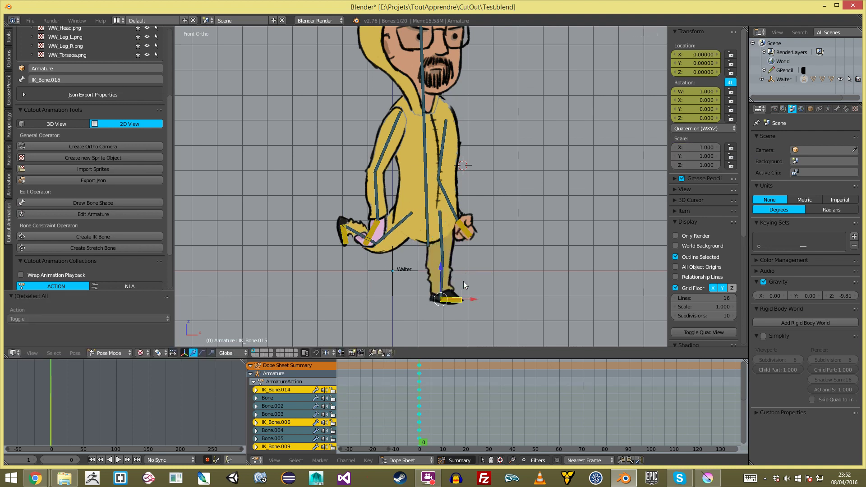
{"action": "left_click", "coordinate": [466, 276]}
{"action": "scroll", "coordinate": [449, 221], "scroll_direction": "down", "scroll_amount": 2}
{"action": "key", "text": "a"}
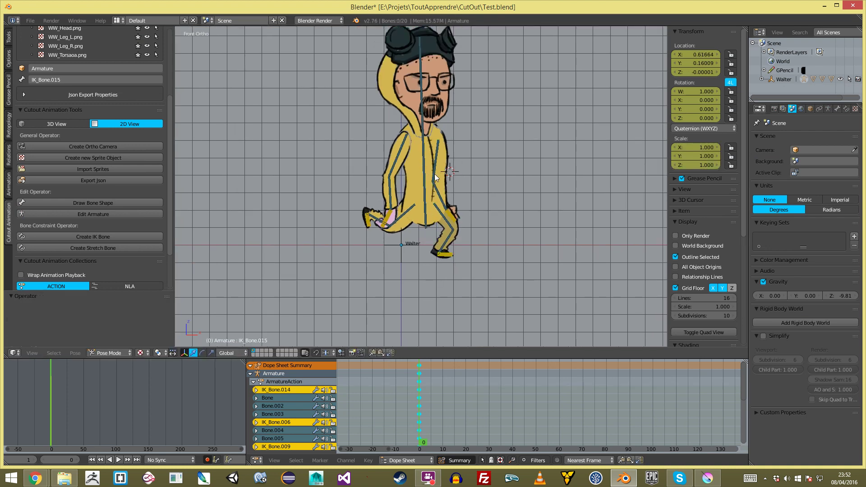
Reset the rotation and location of every bone in the armature and deselect them
{"action": "key", "text": "a"}
{"action": "key", "text": "a"}
{"action": "key", "text": "a"}
{"action": "key", "text": "alt+r"}
{"action": "key", "text": "alt+g"}
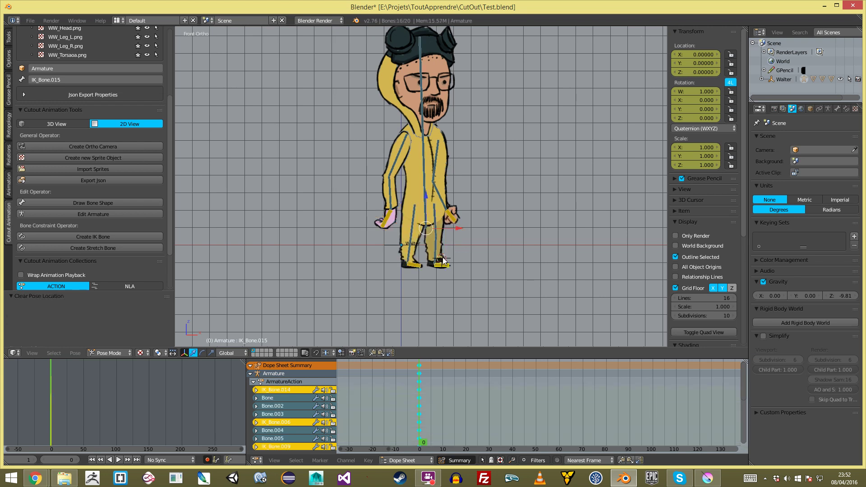
{"action": "key", "text": "a"}
Subdivide the torso bone with one cut and shift its new middle joint to about X 1.430, Z 4.228
{"action": "scroll", "coordinate": [428, 193], "scroll_direction": "up", "scroll_amount": 2}
{"action": "key", "text": "Tab"}
{"action": "right_click", "coordinate": [426, 192]}
{"action": "scroll", "coordinate": [421, 187], "scroll_direction": "up", "scroll_amount": 2}
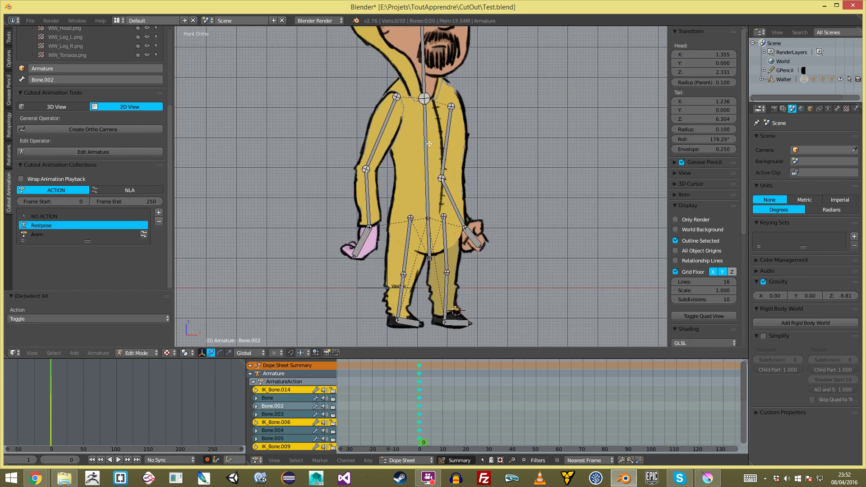
{"action": "key", "text": "w"}
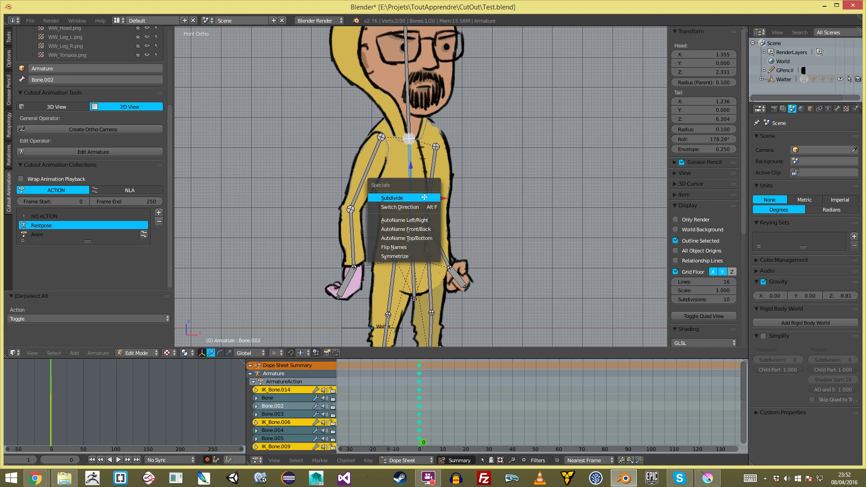
{"action": "key", "text": "w"}
{"action": "left_click", "coordinate": [443, 193]}
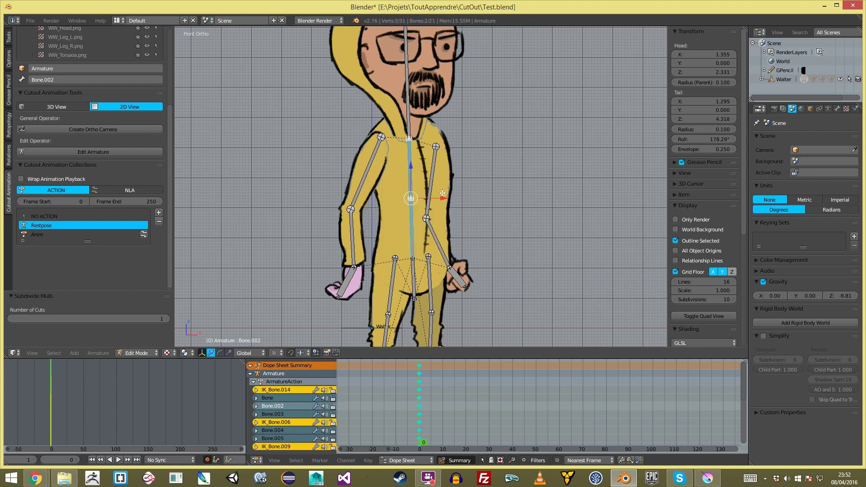
{"action": "right_click", "coordinate": [411, 197]}
{"action": "key", "text": "ctrl+Tab"}
Bind the torso sprite to the two torso bones in armature editing, and return to pose mode
{"action": "right_click", "coordinate": [414, 220], "text": "shift"}
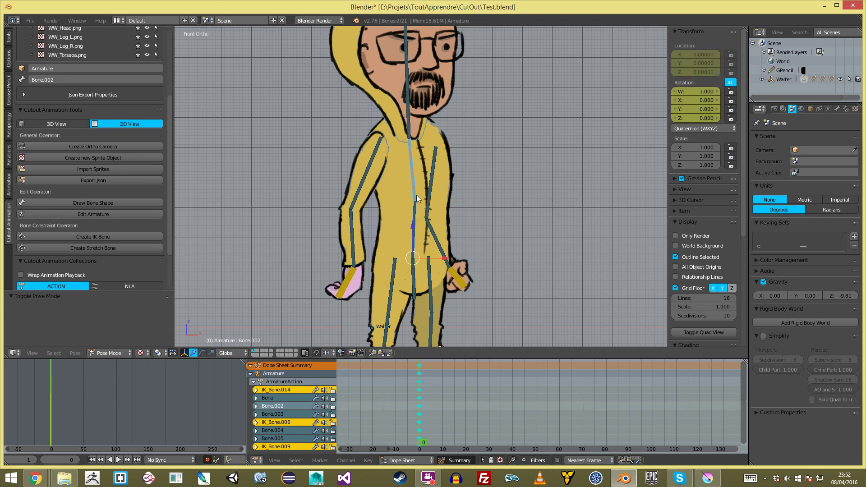
{"action": "right_click", "coordinate": [416, 212]}
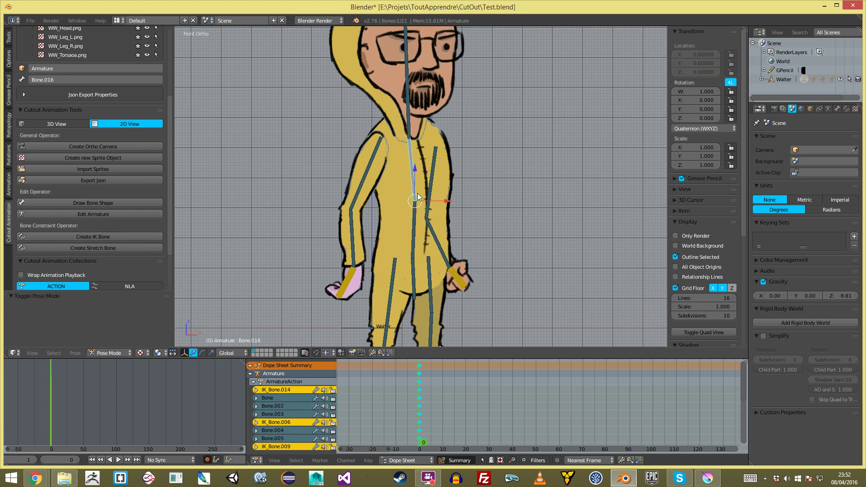
{"action": "left_click", "coordinate": [126, 215]}
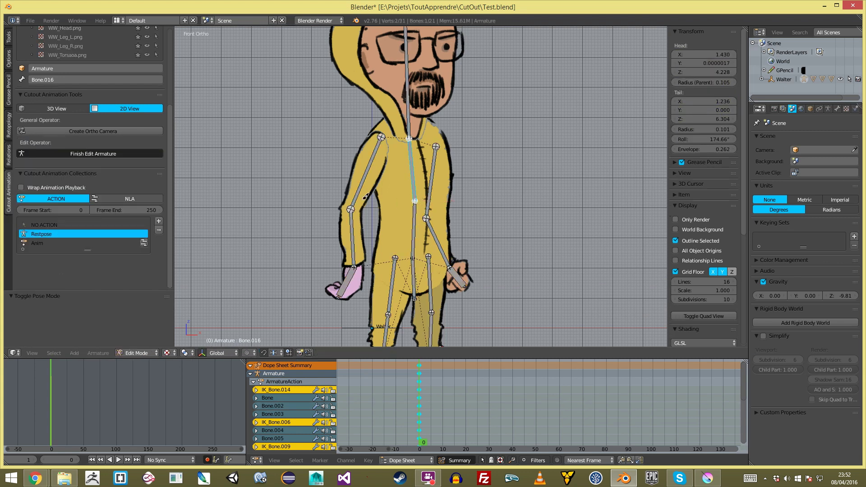
{"action": "left_click", "coordinate": [388, 202]}
{"action": "left_click", "coordinate": [437, 161]}
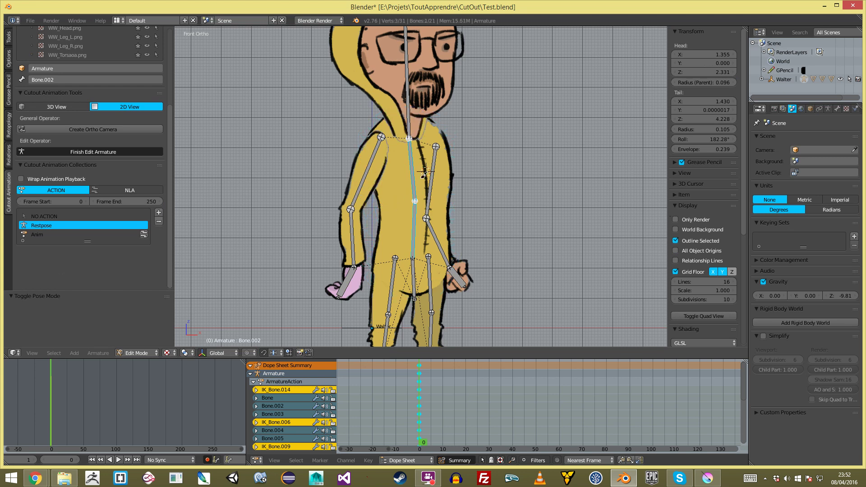
{"action": "key", "text": "Tab"}
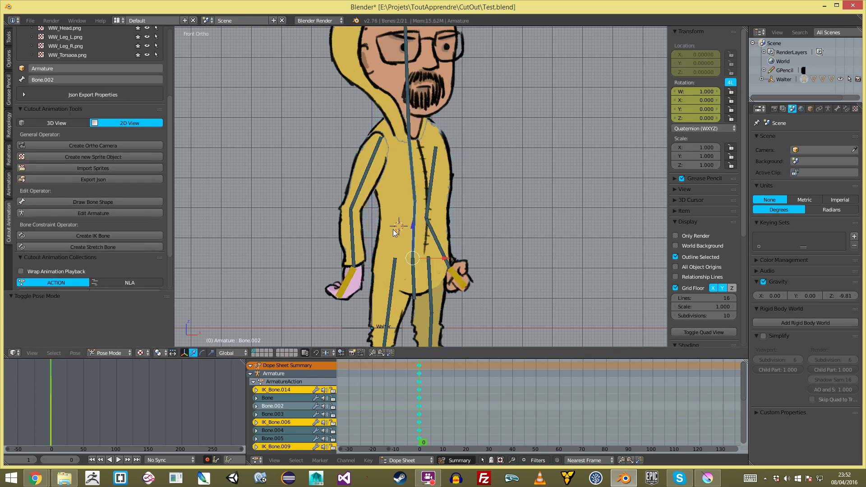
Rotate the upper torso bone, Bone.016, so the character's upper body leans forward
{"action": "right_click", "coordinate": [423, 192]}
{"action": "key", "text": "r"}
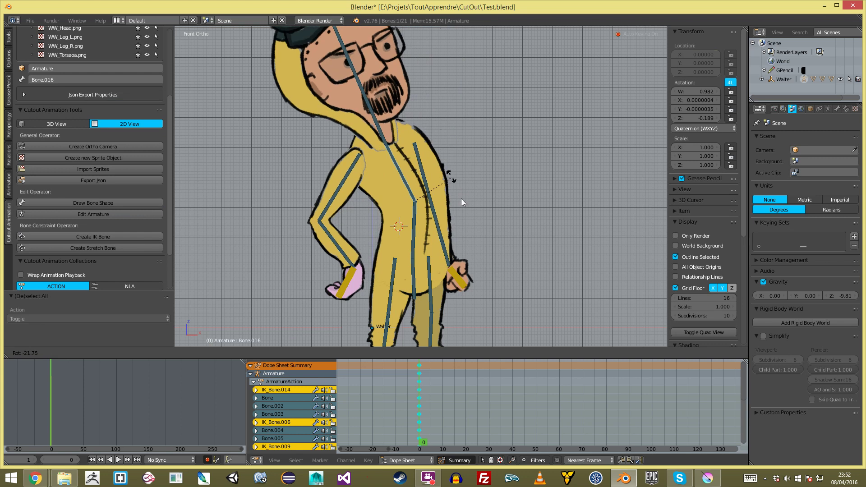
{"action": "left_click", "coordinate": [455, 218]}
{"action": "scroll", "coordinate": [455, 219], "scroll_direction": "down", "scroll_amount": 2}
{"action": "key", "text": "a"}
Move the IK bones of both hands upward and outward to bend the arms at the elbows
{"action": "right_click", "coordinate": [372, 250]}
{"action": "key", "text": "g"}
{"action": "left_click", "coordinate": [377, 203]}
{"action": "key", "text": "a"}
{"action": "right_click", "coordinate": [445, 249]}
{"action": "key", "text": "g"}
{"action": "left_click", "coordinate": [513, 204]}
{"action": "key", "text": "a"}
Rotate the head bone, Bone.003, by about 23 degrees so the head sits more upright on the leaning body
{"action": "right_click", "coordinate": [458, 114]}
{"action": "key", "text": "r"}
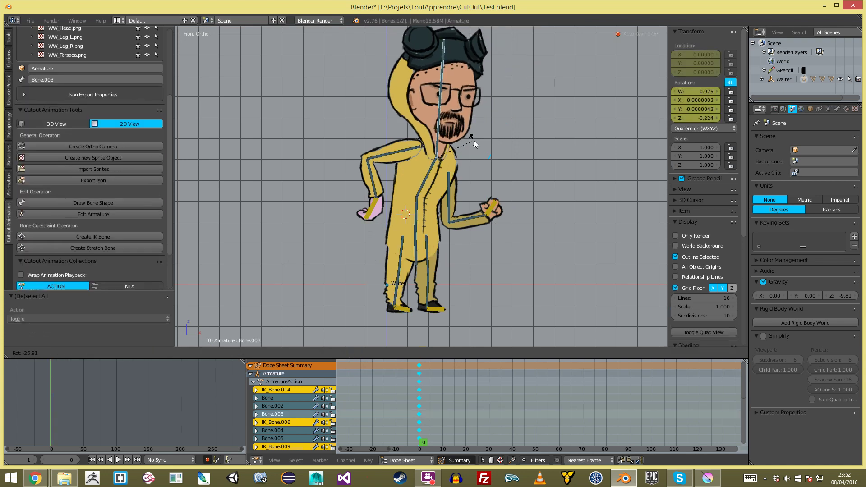
{"action": "left_click", "coordinate": [475, 143]}
{"action": "key", "text": "r"}
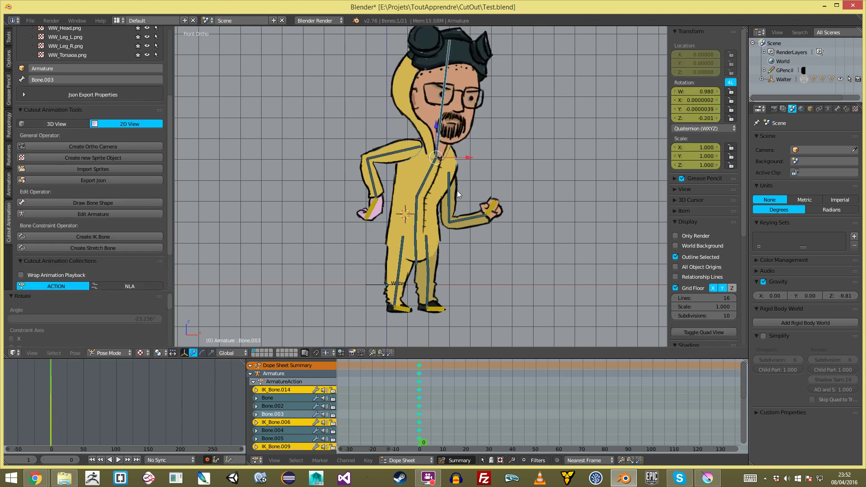
Clear the rotation and location of all bones to return the character to its rest pose
{"action": "right_click", "coordinate": [397, 221]}
{"action": "key", "text": "a"}
{"action": "key", "text": "a"}
{"action": "key", "text": "alt+r"}
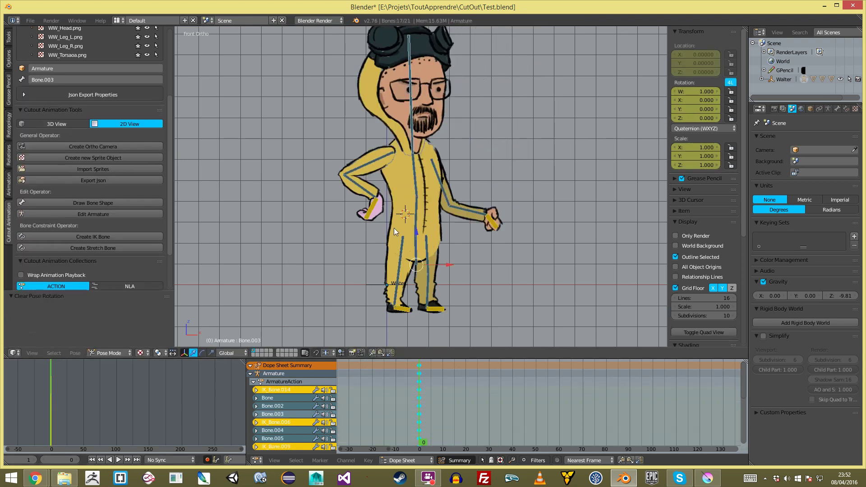
{"action": "key", "text": "alt+g"}
{"action": "key", "text": "a"}
In armature editing, shift the base joint of the head bone up to about X 1.279, Z 6.757, and return to object mode
{"action": "right_click", "coordinate": [409, 137]}
{"action": "key", "text": "Tab"}
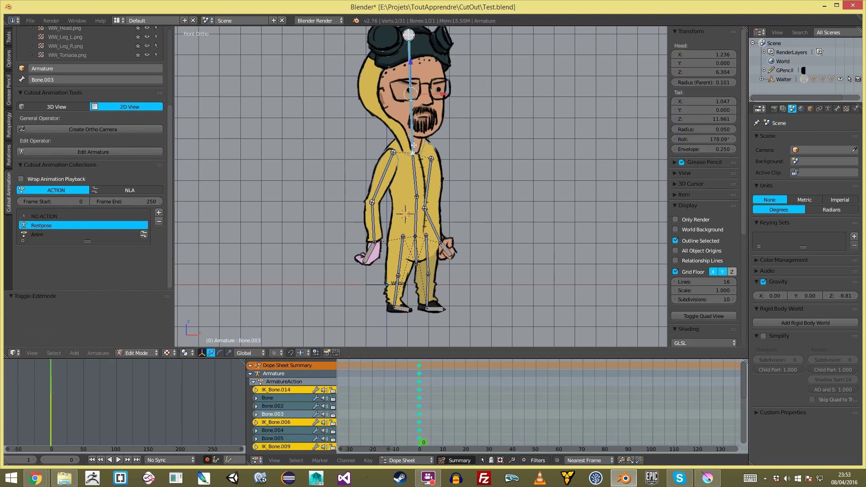
{"action": "key", "text": "a"}
{"action": "key", "text": "Tab"}
{"action": "key", "text": "ctrl+Tab"}
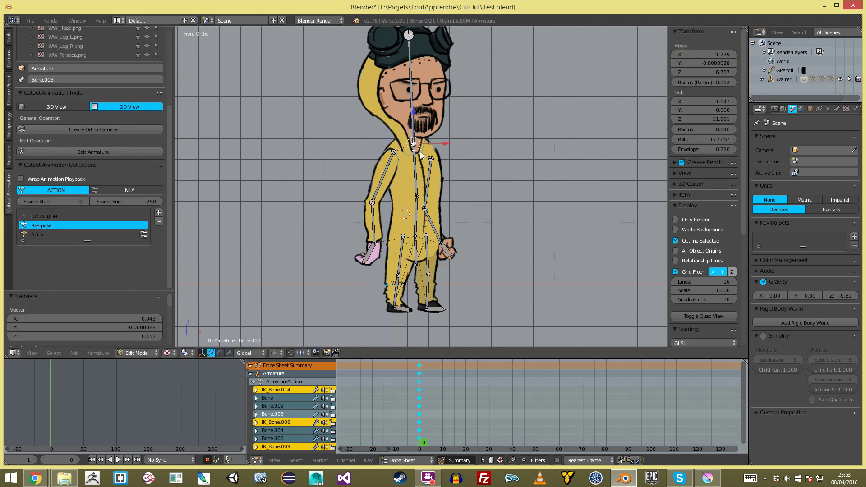
Move the WW_Head.png sprite upward to about Z 13.201 so it sits higher on the neck
{"action": "right_click", "coordinate": [415, 145]}
{"action": "key", "text": "g"}
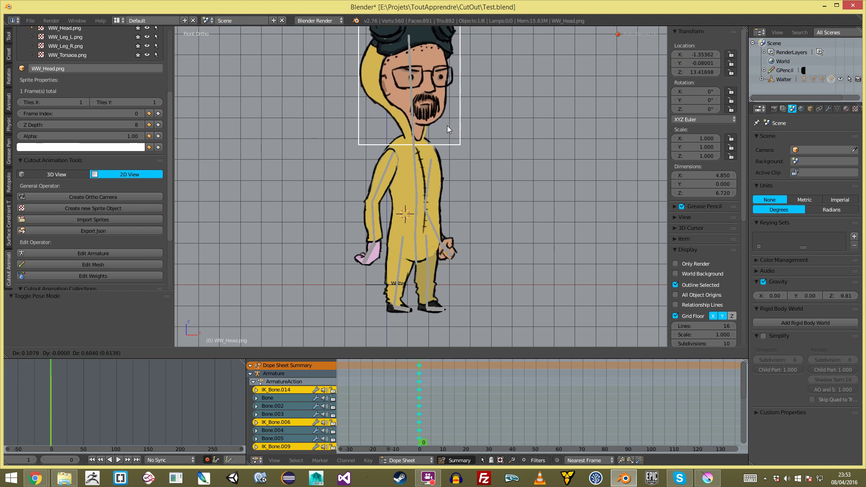
{"action": "left_click", "coordinate": [447, 128]}
{"action": "key", "text": "a"}
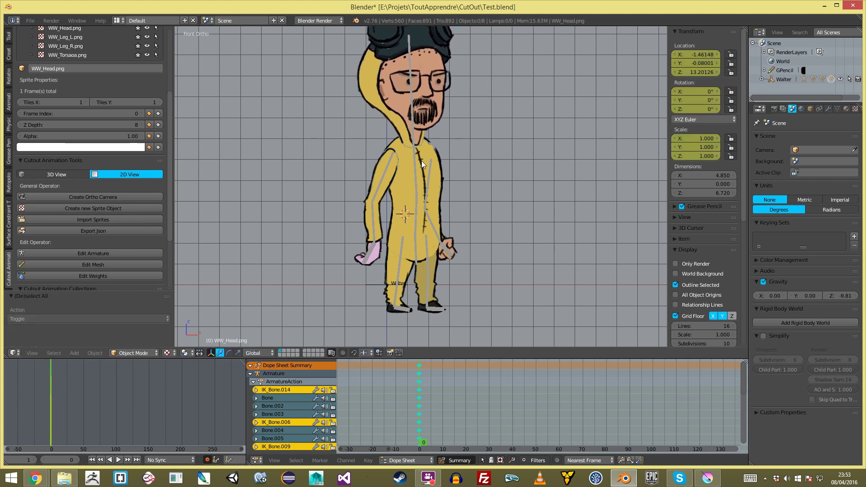
Return to posing the armature and rotate the upper torso bone, Bone.016, so the upper body leans backward
{"action": "right_click", "coordinate": [416, 139]}
{"action": "key", "text": "a"}
{"action": "right_click", "coordinate": [416, 219]}
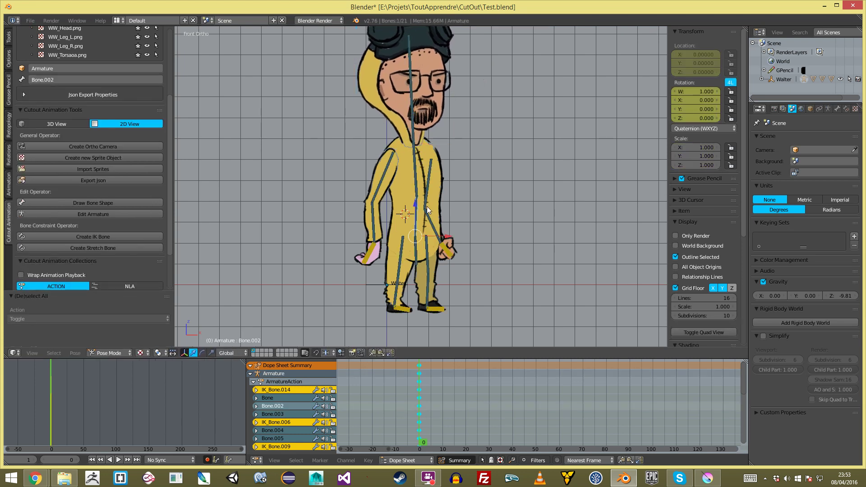
{"action": "key", "text": "r"}
{"action": "right_click", "coordinate": [432, 207]}
{"action": "key", "text": "a"}
{"action": "right_click", "coordinate": [418, 180]}
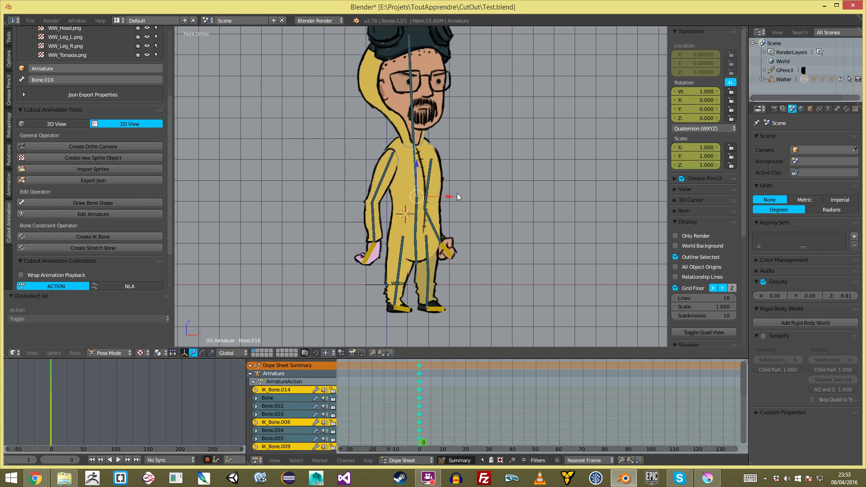
{"action": "key", "text": "r"}
{"action": "left_click", "coordinate": [458, 180]}
Raise and turn the fist's IK bone, IK_Bone.009, to about X 4.339, Y -2.661, and shift the pink hand's IK bone slightly
{"action": "key", "text": "a"}
{"action": "right_click", "coordinate": [445, 251]}
{"action": "key", "text": "g"}
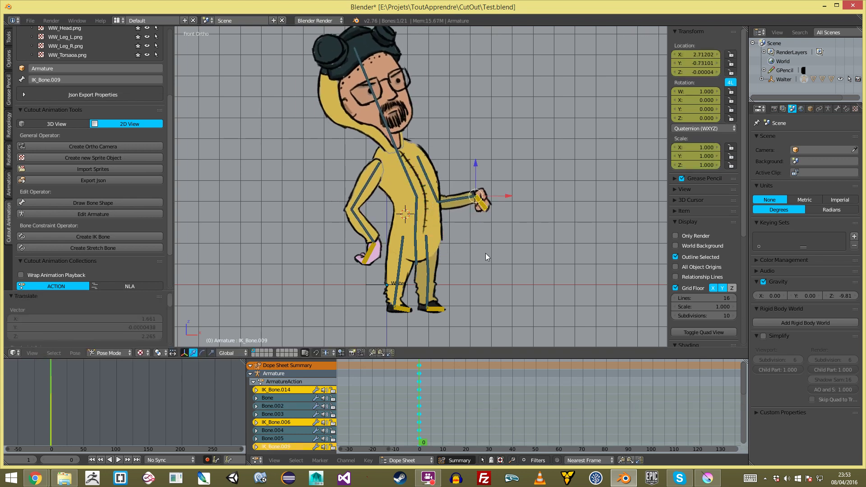
{"action": "left_click", "coordinate": [504, 142]}
{"action": "key", "text": "a"}
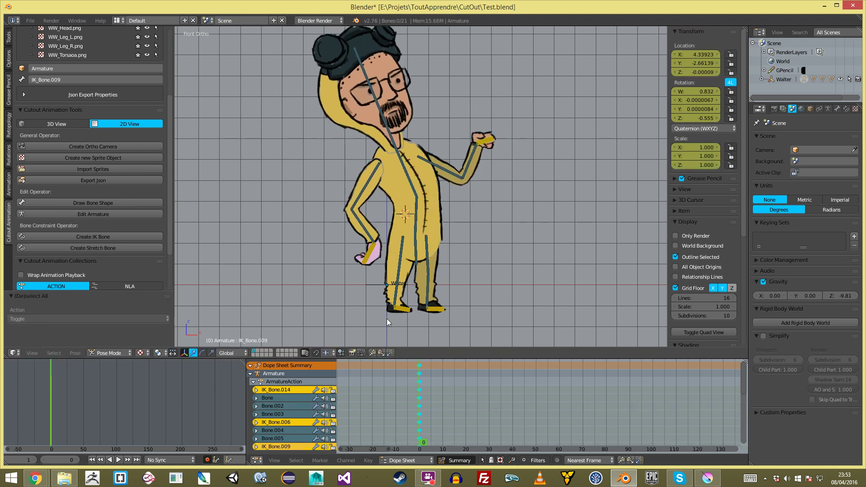
{"action": "right_click", "coordinate": [370, 258]}
{"action": "key", "text": "g"}
{"action": "left_click", "coordinate": [372, 237]}
{"action": "right_click", "coordinate": [368, 179]}
{"action": "key", "text": "Tab"}
{"action": "key", "text": "a"}
{"action": "key", "text": "Tab"}
{"action": "key", "text": "a"}
{"action": "key", "text": "a"}
Rotate the fist's IK bone, IK_Bone.009, so the fist points upward
{"action": "scroll", "coordinate": [449, 183], "scroll_direction": "up", "scroll_amount": 1}
{"action": "right_click", "coordinate": [503, 131]}
{"action": "key", "text": "r"}
{"action": "left_click", "coordinate": [478, 146]}
{"action": "key", "text": "a"}
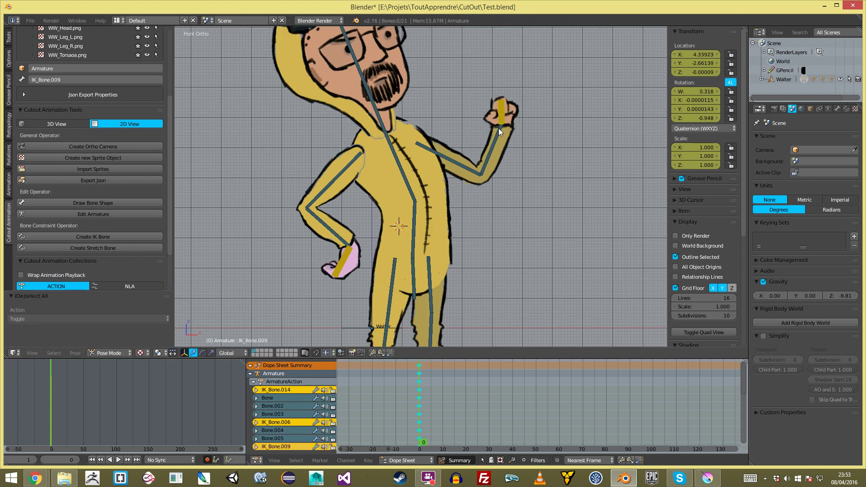
Clear the location and rotation of all bones to restore the rest pose after the posing test
{"action": "key", "text": "a"}
{"action": "left_click", "coordinate": [520, 145]}
{"action": "key", "text": "a"}
{"action": "key", "text": "alt+g"}
{"action": "key", "text": "alt+r"}
{"action": "key", "text": "a"}
{"action": "right_click", "coordinate": [454, 281]}
{"action": "scroll", "coordinate": [428, 272], "scroll_direction": "down", "scroll_amount": 1}
{"action": "middle_click_drag", "start_coordinate": [463, 283], "coordinate": [465, 264], "text": "shift"}
Switch to Krita, select the Arm_L layer group, hide the Torso group and show Arm_L
{"action": "left_click", "coordinate": [718, 481]}
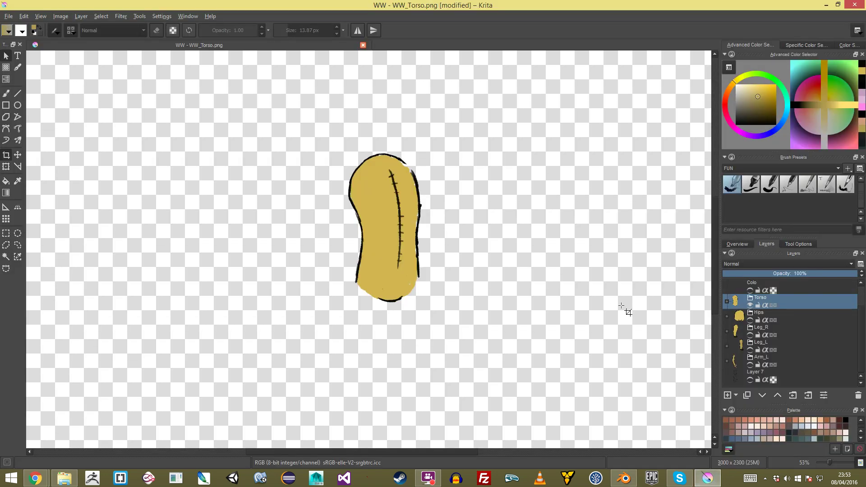
{"action": "left_click", "coordinate": [767, 360]}
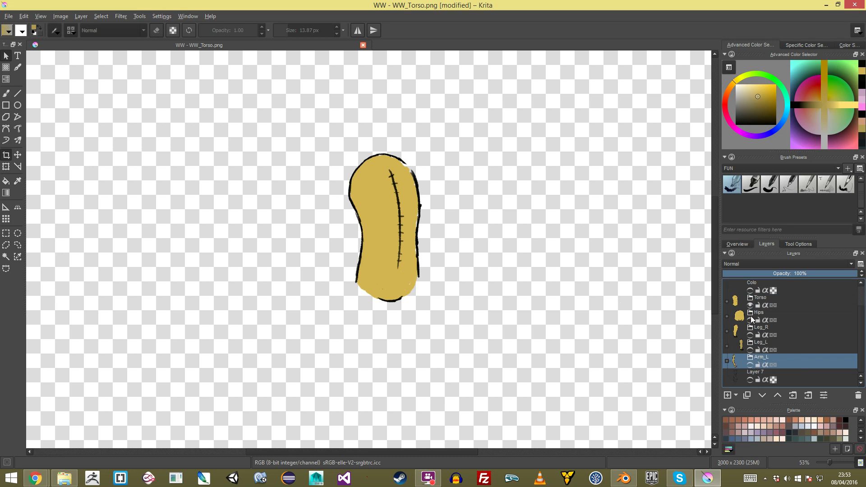
{"action": "scroll", "coordinate": [752, 316], "scroll_direction": "up", "scroll_amount": 2}
{"action": "scroll", "coordinate": [751, 295], "scroll_direction": "down", "scroll_amount": 2}
{"action": "scroll", "coordinate": [754, 298], "scroll_direction": "up", "scroll_amount": 2}
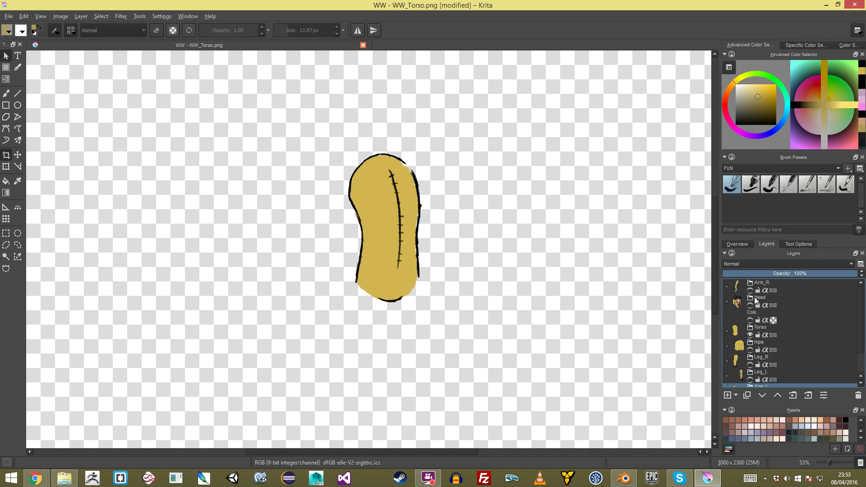
{"action": "scroll", "coordinate": [755, 297], "scroll_direction": "down", "scroll_amount": 2}
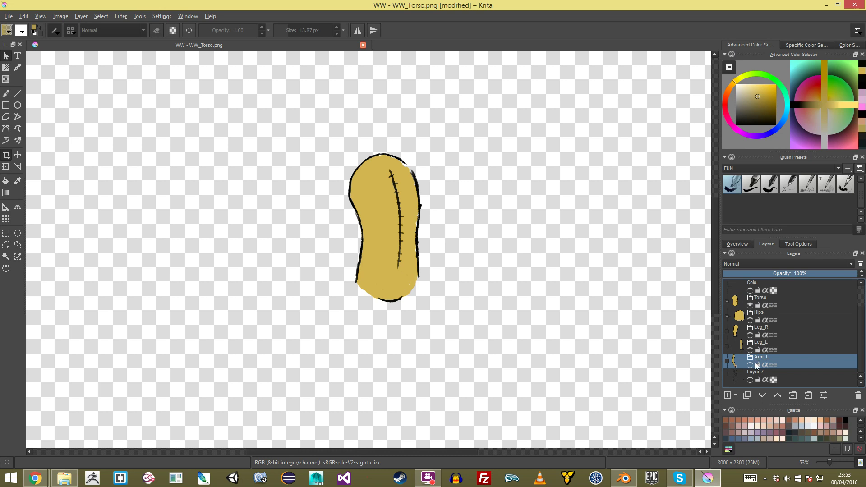
{"action": "scroll", "coordinate": [751, 354], "scroll_direction": "up", "scroll_amount": 2}
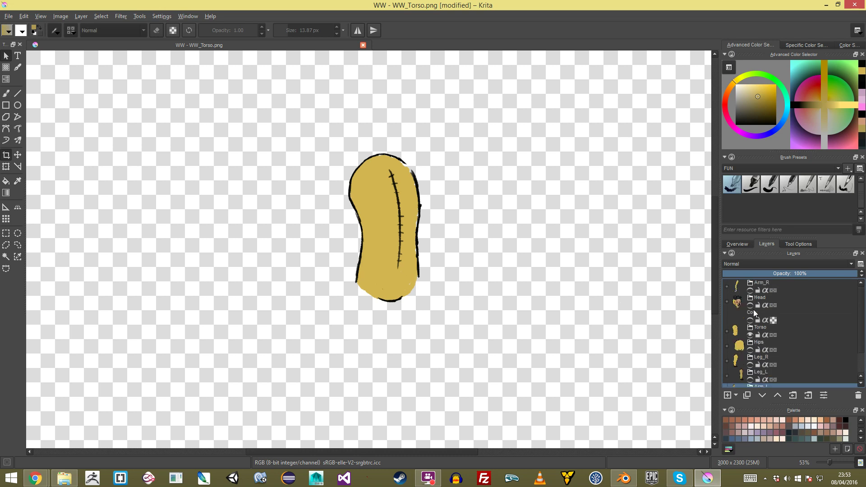
{"action": "scroll", "coordinate": [750, 294], "scroll_direction": "down", "scroll_amount": 2}
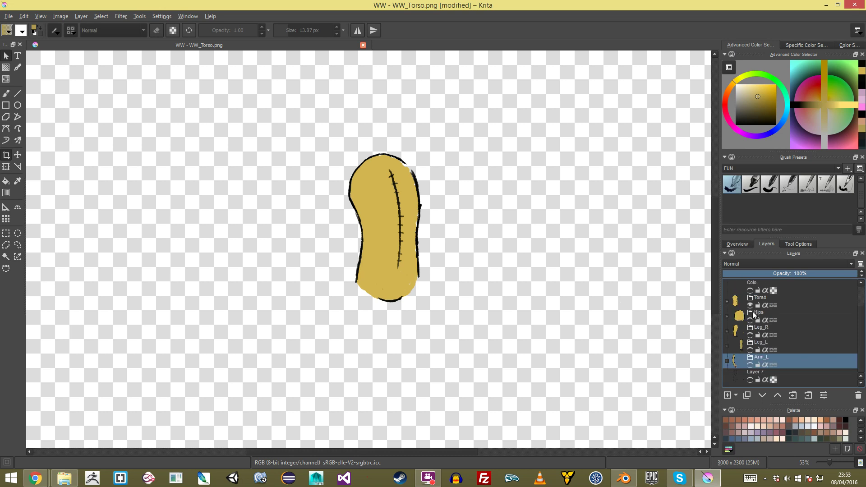
{"action": "left_click", "coordinate": [751, 306]}
{"action": "left_click", "coordinate": [747, 364]}
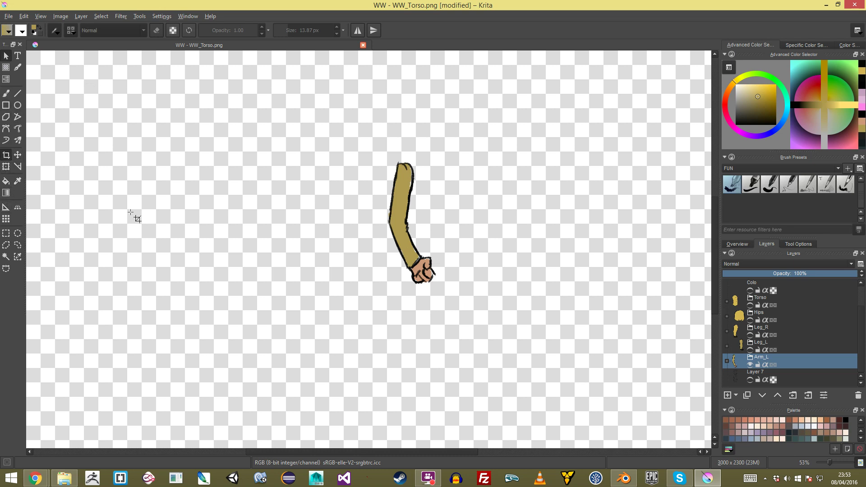
Copy the left arm, paste it as a new layer, and place the copy beside the original arm
{"action": "key", "text": "l"}
{"action": "mouse_move", "coordinate": [446, 152]}
{"action": "left_mouse_down"}
{"action": "mouse_move", "coordinate": [341, 210]}
{"action": "mouse_move", "coordinate": [461, 104]}
{"action": "left_mouse_up"}
{"action": "key", "text": "ctrl+c"}
{"action": "key", "text": "ctrl+v"}
{"action": "key", "text": "ctrl+t"}
{"action": "left_click_drag", "start_coordinate": [403, 222], "coordinate": [460, 243]}
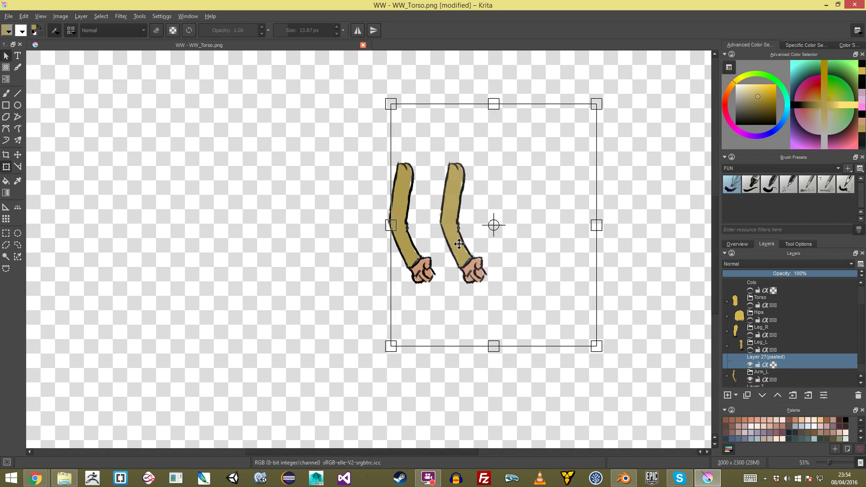
{"action": "key", "text": "Return"}
{"action": "key", "text": "ctrl+shift+a"}
Outline the fist on the copied arm with a freehand selection and delete it, leaving only the sleeve
{"action": "middle_click_drag", "start_coordinate": [494, 251], "coordinate": [444, 246], "text": "ctrl"}
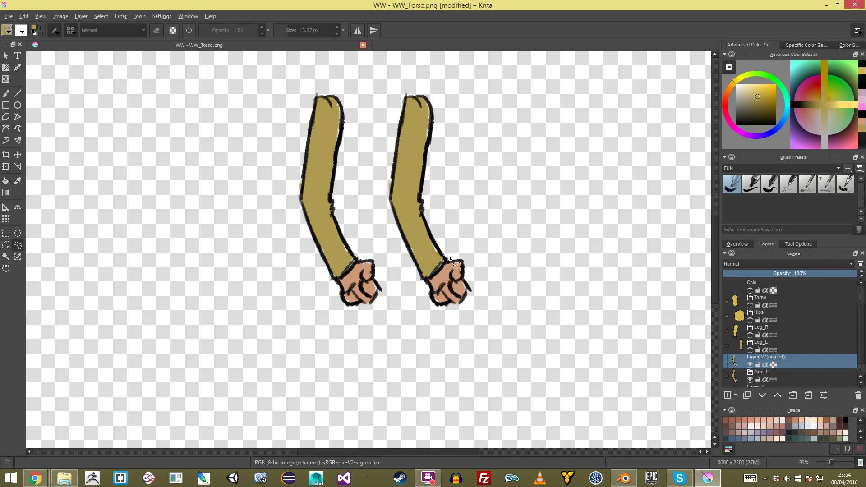
{"action": "mouse_move", "coordinate": [420, 286]}
{"action": "left_mouse_down"}
{"action": "mouse_move", "coordinate": [469, 249]}
{"action": "mouse_move", "coordinate": [458, 269]}
{"action": "left_mouse_up"}
{"action": "key", "text": "Delete"}
{"action": "key", "text": "ctrl+shift+a"}
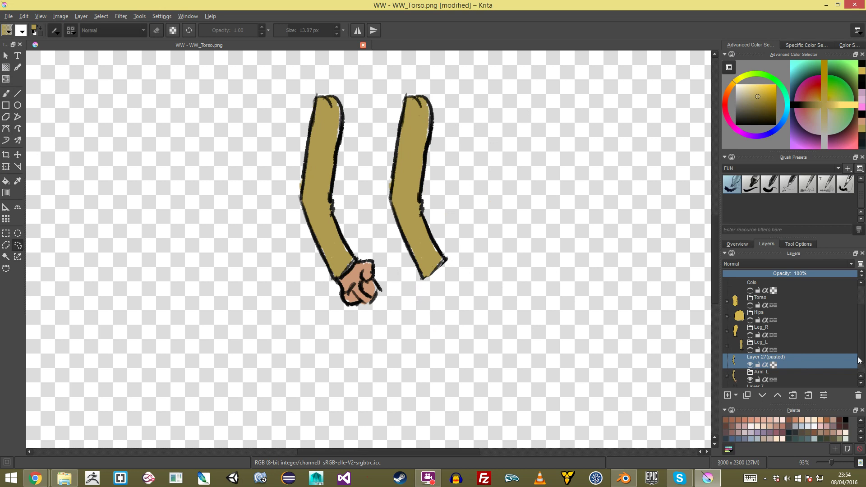
Activate the pasted arm layer, pick black from its outline, and draw the start of the new hand's thumb from the cuff
{"action": "left_click", "coordinate": [827, 351]}
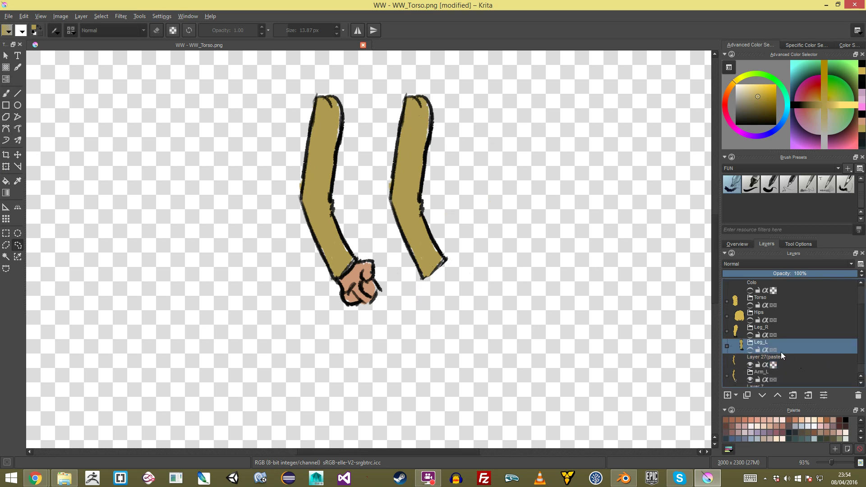
{"action": "left_click", "coordinate": [784, 366]}
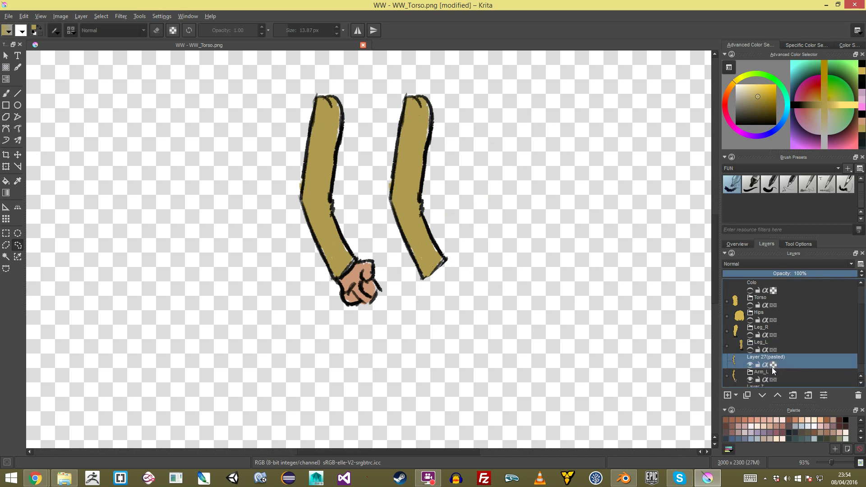
{"action": "left_click_drag", "start_coordinate": [861, 356], "coordinate": [858, 372]}
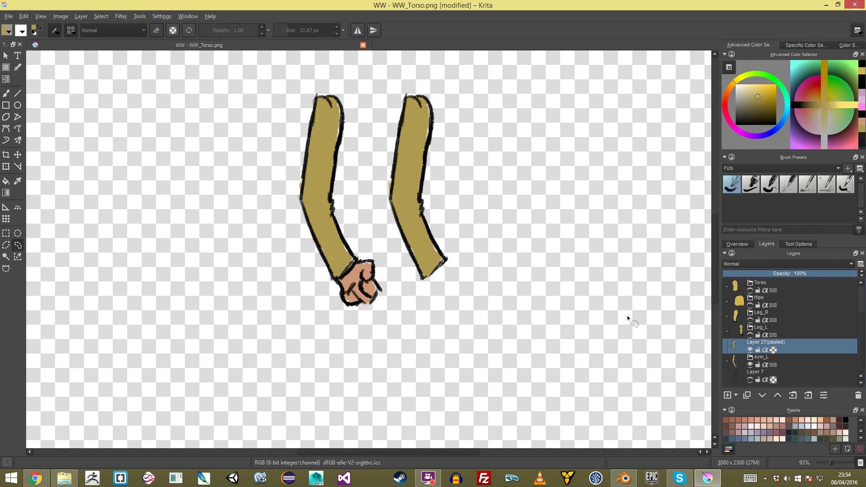
{"action": "key", "text": "b"}
{"action": "left_click", "coordinate": [405, 240], "text": "ctrl"}
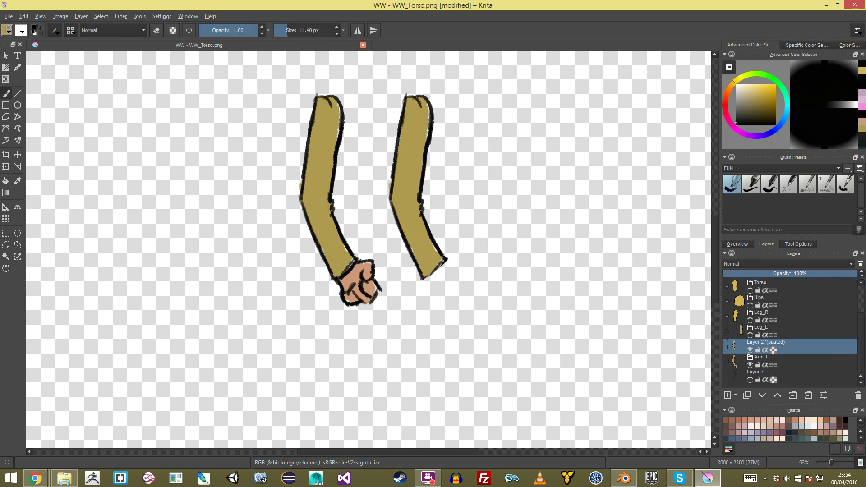
{"action": "left_click_drag", "start_coordinate": [423, 278], "coordinate": [425, 285]}
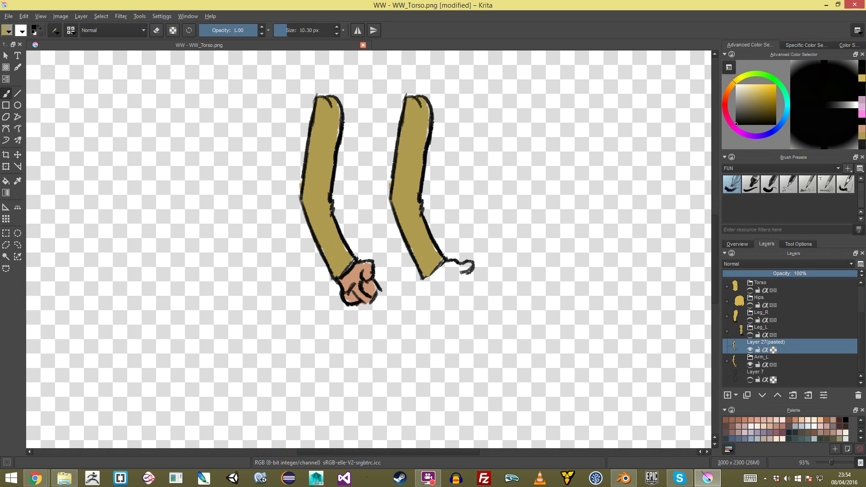
{"action": "middle_click_drag", "start_coordinate": [473, 269], "coordinate": [476, 246], "text": "ctrl"}
{"action": "middle_click_drag", "start_coordinate": [478, 280], "coordinate": [460, 235]}
{"action": "mouse_move", "coordinate": [504, 241]}
{"action": "left_mouse_down"}
{"action": "mouse_move", "coordinate": [521, 283]}
{"action": "mouse_move", "coordinate": [490, 257]}
{"action": "mouse_move", "coordinate": [514, 290]}
{"action": "left_mouse_up"}
{"action": "key", "text": "ctrl+z"}
{"action": "key", "text": "ctrl+z"}
{"action": "key", "text": "ctrl+z"}
{"action": "mouse_move", "coordinate": [495, 247]}
{"action": "left_mouse_down"}
{"action": "mouse_move", "coordinate": [526, 289]}
{"action": "mouse_move", "coordinate": [489, 264]}
{"action": "mouse_move", "coordinate": [514, 259]}
{"action": "mouse_move", "coordinate": [521, 293]}
{"action": "left_mouse_up"}
{"action": "key", "text": "ctrl+z"}
{"action": "key", "text": "ctrl+z"}
{"action": "key", "text": "ctrl+z"}
{"action": "key", "text": "ctrl+z"}
Draw the black outline of an extended index finger, the folded fingers and the hand's edge back to the cuff
{"action": "mouse_move", "coordinate": [493, 241]}
{"action": "left_mouse_down"}
{"action": "mouse_move", "coordinate": [495, 258]}
{"action": "mouse_move", "coordinate": [527, 289]}
{"action": "left_mouse_up"}
{"action": "middle_click_drag", "start_coordinate": [440, 156], "coordinate": [285, 279], "text": "shift"}
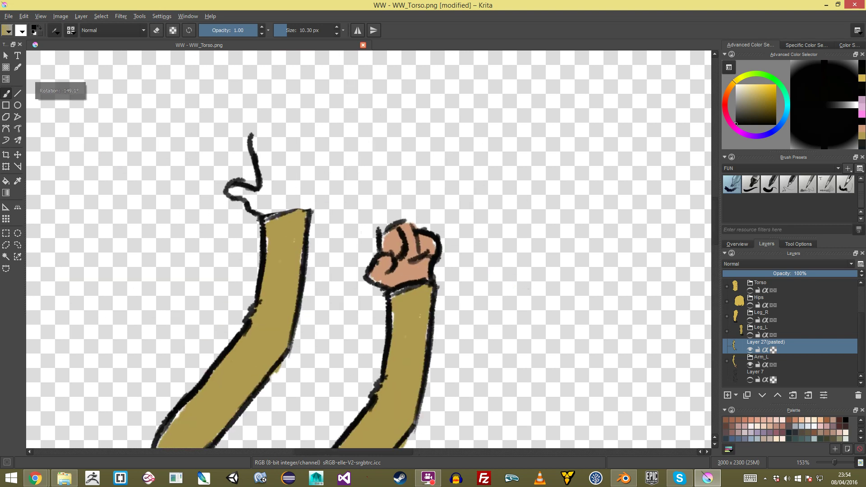
{"action": "mouse_move", "coordinate": [249, 139]}
{"action": "left_mouse_down"}
{"action": "mouse_move", "coordinate": [258, 118]}
{"action": "mouse_move", "coordinate": [267, 162]}
{"action": "mouse_move", "coordinate": [248, 131]}
{"action": "mouse_move", "coordinate": [265, 131]}
{"action": "mouse_move", "coordinate": [272, 178]}
{"action": "mouse_move", "coordinate": [278, 184]}
{"action": "mouse_move", "coordinate": [288, 156]}
{"action": "mouse_move", "coordinate": [303, 179]}
{"action": "mouse_move", "coordinate": [296, 185]}
{"action": "mouse_move", "coordinate": [304, 205]}
{"action": "left_mouse_up"}
{"action": "key", "text": "ctrl+z"}
{"action": "key", "text": "ctrl+z"}
{"action": "key", "text": "ctrl+z"}
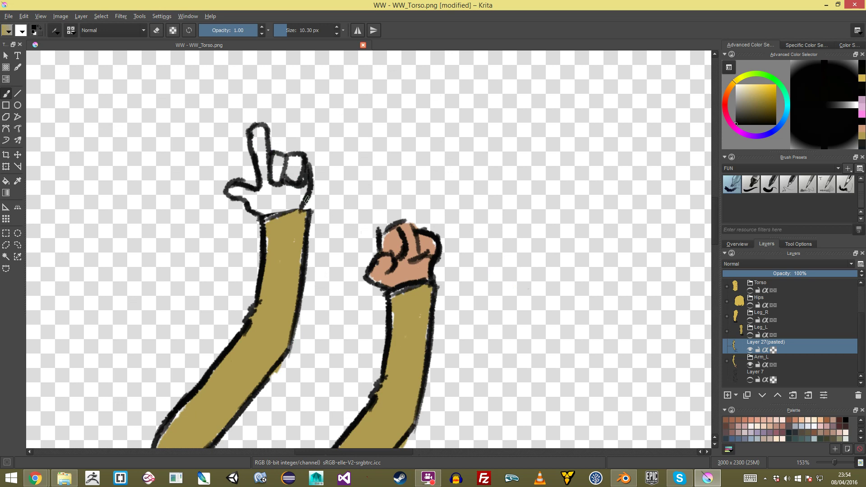
Erase stray parts of the index finger's outline and redraw the finger's contour
{"action": "middle_click_drag", "start_coordinate": [372, 149], "coordinate": [383, 118], "text": "ctrl"}
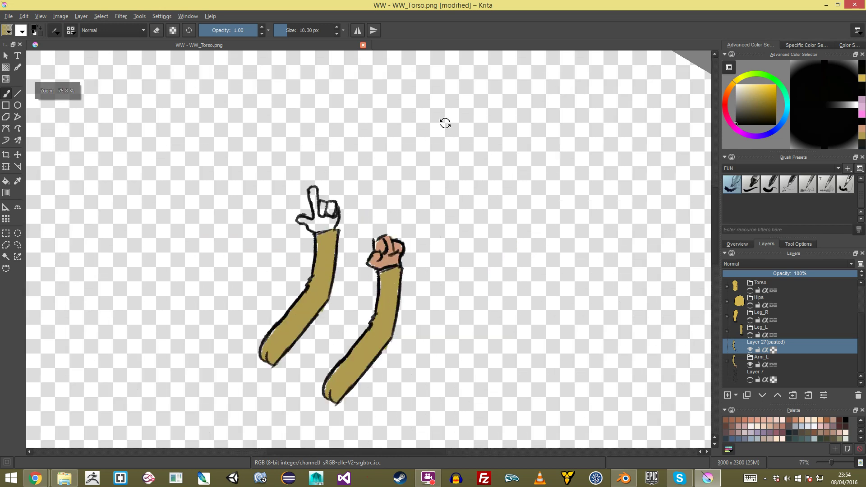
{"action": "middle_click_drag", "start_coordinate": [445, 122], "coordinate": [277, 301], "text": "shift"}
{"action": "middle_click_drag", "start_coordinate": [440, 334], "coordinate": [389, 169], "text": "ctrl"}
{"action": "key", "text": "e"}
{"action": "left_click_drag", "start_coordinate": [403, 254], "coordinate": [399, 272]}
{"action": "key", "text": "e"}
{"action": "mouse_move", "coordinate": [401, 237]}
{"action": "left_mouse_down"}
{"action": "mouse_move", "coordinate": [398, 272]}
{"action": "mouse_move", "coordinate": [384, 271]}
{"action": "left_mouse_up"}
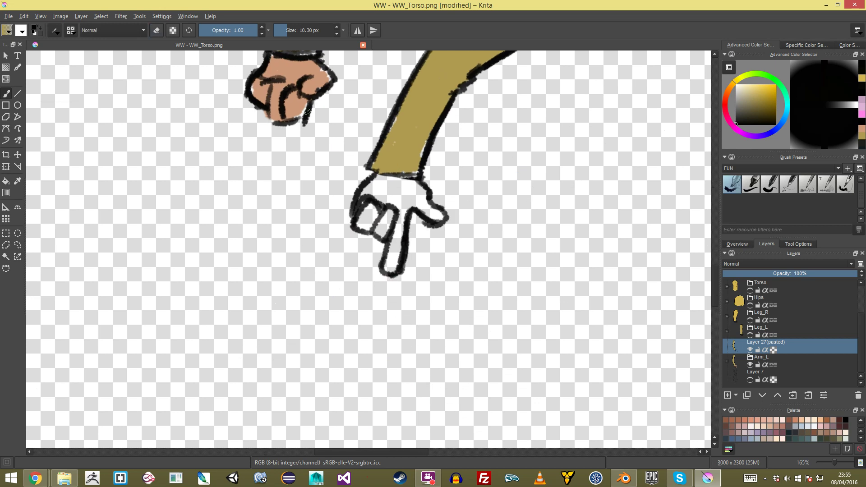
Sample the skin colour from the original fist, adjust the brush size, and paint the inside of the pointing hand
{"action": "left_click", "coordinate": [296, 70], "text": "ctrl"}
{"action": "mouse_move", "coordinate": [369, 193]}
{"action": "left_mouse_down", "text": "shift"}
{"action": "mouse_move", "coordinate": [361, 221]}
{"action": "mouse_move", "coordinate": [369, 207]}
{"action": "mouse_move", "coordinate": [379, 229]}
{"action": "left_mouse_up", "text": "shift"}
{"action": "left_click_drag", "start_coordinate": [373, 194], "coordinate": [376, 195], "text": "shift"}
{"action": "mouse_move", "coordinate": [376, 195]}
{"action": "left_mouse_down"}
{"action": "mouse_move", "coordinate": [376, 182]}
{"action": "mouse_move", "coordinate": [370, 192]}
{"action": "mouse_move", "coordinate": [379, 196]}
{"action": "mouse_move", "coordinate": [381, 183]}
{"action": "mouse_move", "coordinate": [411, 186]}
{"action": "mouse_move", "coordinate": [392, 199]}
{"action": "mouse_move", "coordinate": [404, 212]}
{"action": "mouse_move", "coordinate": [389, 266]}
{"action": "left_mouse_up"}
{"action": "mouse_move", "coordinate": [400, 200]}
{"action": "left_mouse_down"}
{"action": "mouse_move", "coordinate": [416, 196]}
{"action": "mouse_move", "coordinate": [437, 221]}
{"action": "mouse_move", "coordinate": [408, 220]}
{"action": "left_mouse_up"}
{"action": "key", "text": "ctrl+z"}
{"action": "key", "text": "ctrl+z"}
Touch up the pointing hand's black line work with a smaller brush of about 9.27 px
{"action": "key", "text": "x"}
{"action": "key", "text": "bracketleft"}
{"action": "mouse_move", "coordinate": [397, 185]}
{"action": "left_mouse_down"}
{"action": "mouse_move", "coordinate": [396, 203]}
{"action": "mouse_move", "coordinate": [404, 201]}
{"action": "mouse_move", "coordinate": [397, 201]}
{"action": "left_mouse_up"}
{"action": "key", "text": "ctrl+z"}
{"action": "key", "text": "bracketleft"}
Reset the canvas rotation and crop the image closely around the two arms to about 460 x 541 px
{"action": "mouse_move", "coordinate": [428, 135]}
{"action": "middle_mouse_down", "text": "ctrl"}
{"action": "mouse_move", "coordinate": [445, 246]}
{"action": "mouse_move", "coordinate": [475, 207]}
{"action": "mouse_move", "coordinate": [420, 144]}
{"action": "middle_mouse_up", "text": "ctrl"}
{"action": "left_click", "coordinate": [5, 56]}
{"action": "key", "text": "5"}
{"action": "middle_click_drag", "start_coordinate": [351, 226], "coordinate": [296, 139], "text": "ctrl"}
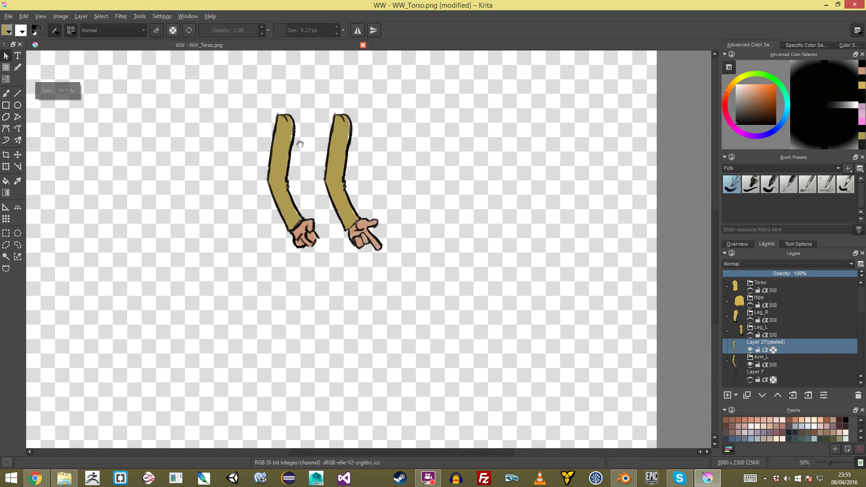
{"action": "left_click", "coordinate": [6, 155]}
{"action": "left_click_drag", "start_coordinate": [307, 119], "coordinate": [427, 264]}
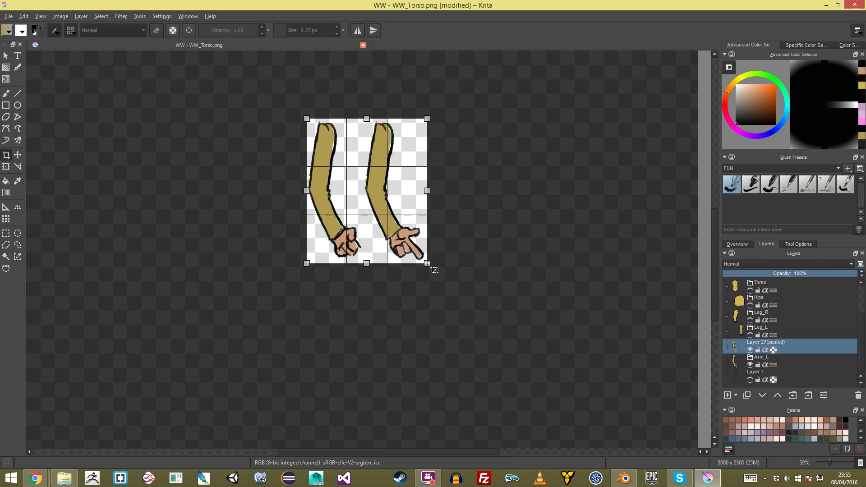
{"action": "left_click_drag", "start_coordinate": [307, 191], "coordinate": [304, 191]}
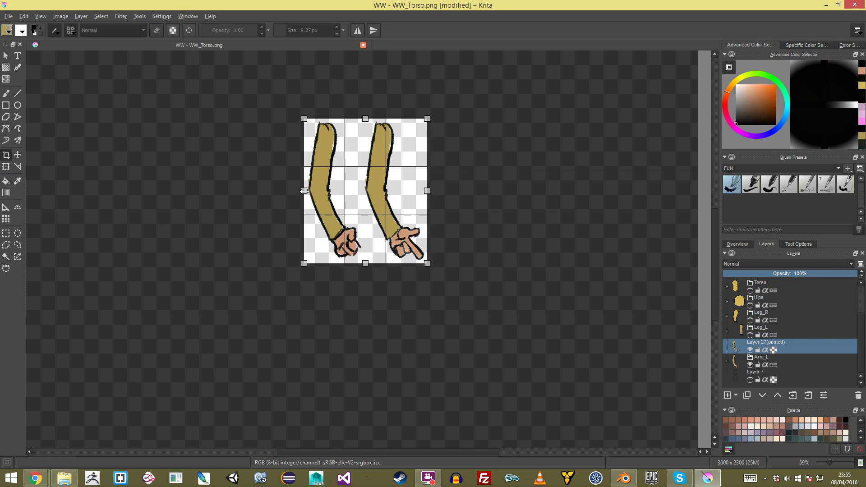
{"action": "key", "text": "Return"}
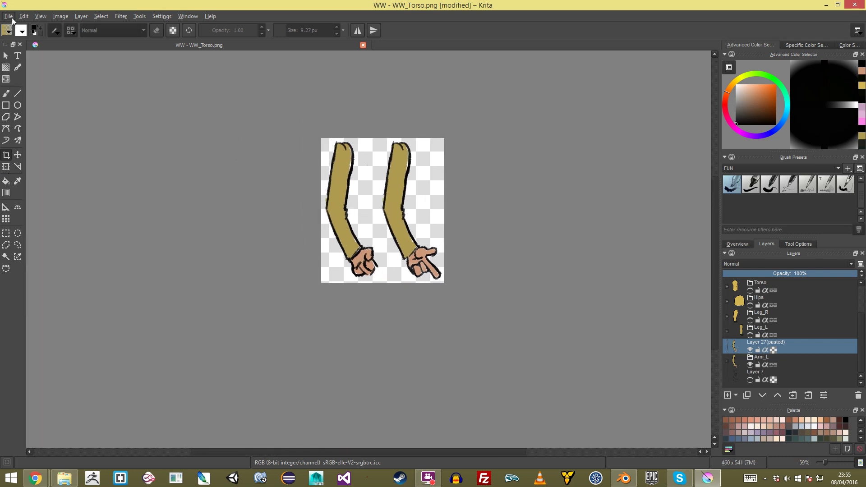
Export the cropped two-arm image as a PNG, overwriting WW_Arm_L.png in the CutOut folder with the default export options
{"action": "left_click", "coordinate": [8, 16]}
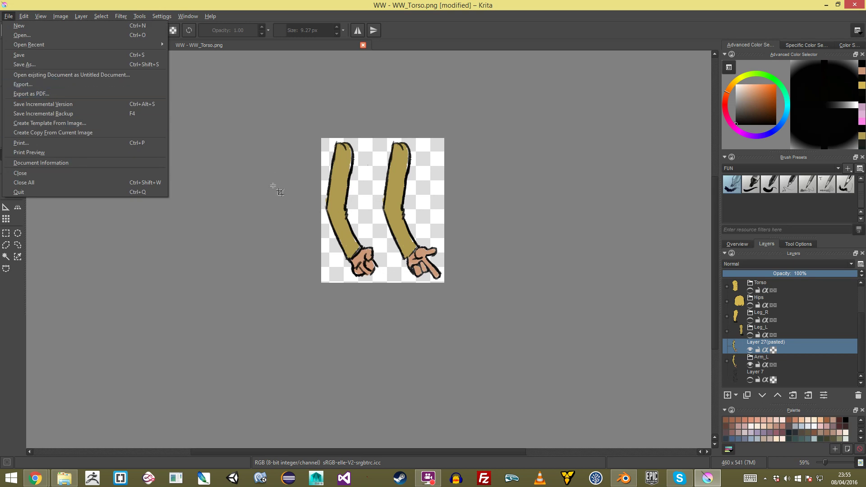
{"action": "left_click", "coordinate": [57, 84]}
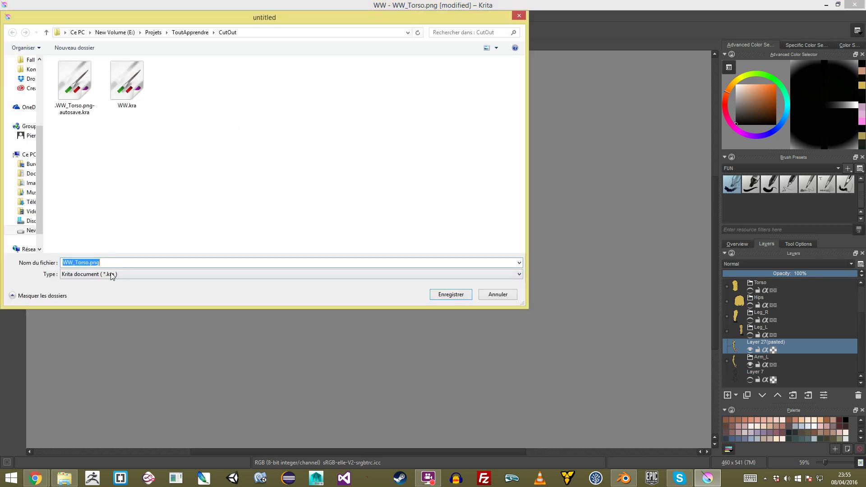
{"action": "left_click", "coordinate": [117, 274]}
{"action": "left_click", "coordinate": [93, 360]}
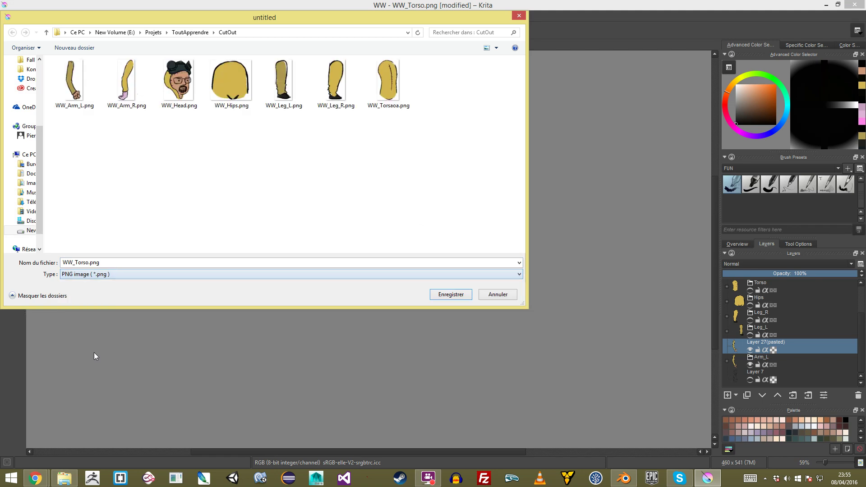
{"action": "double_click", "coordinate": [75, 86]}
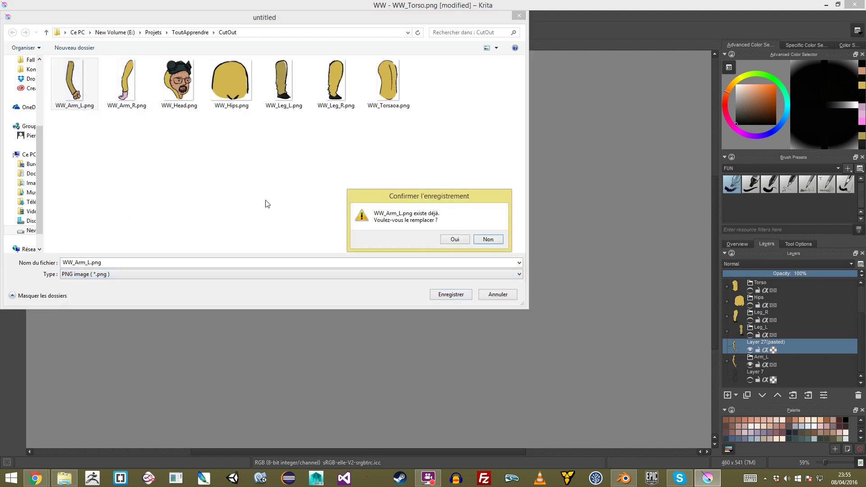
{"action": "left_click", "coordinate": [451, 238]}
{"action": "left_click", "coordinate": [470, 276]}
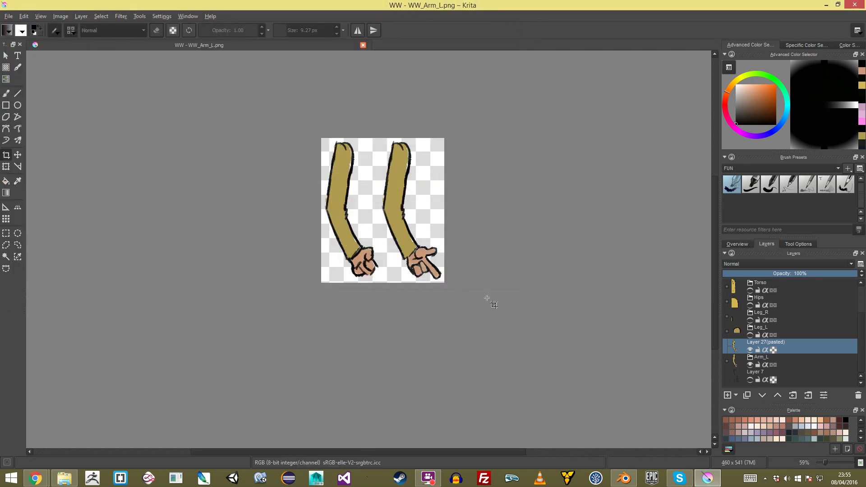
Switch to Blender, deselect the armature's bones, and select the character's left arm sprite
{"action": "key", "text": "alt+Tab"}
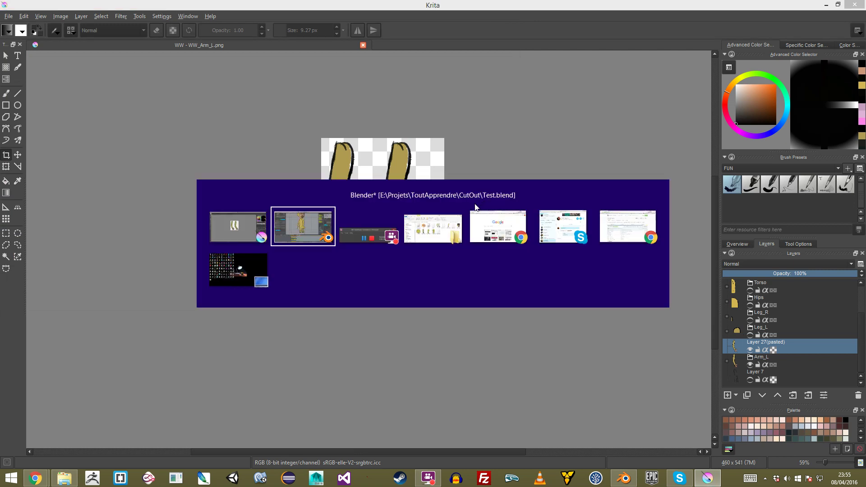
{"action": "right_click", "coordinate": [360, 249]}
{"action": "key", "text": "a"}
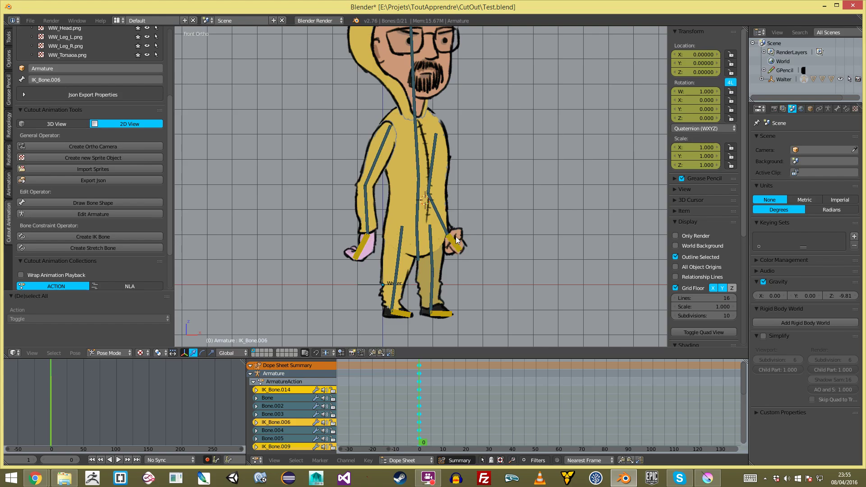
{"action": "right_click", "coordinate": [467, 229]}
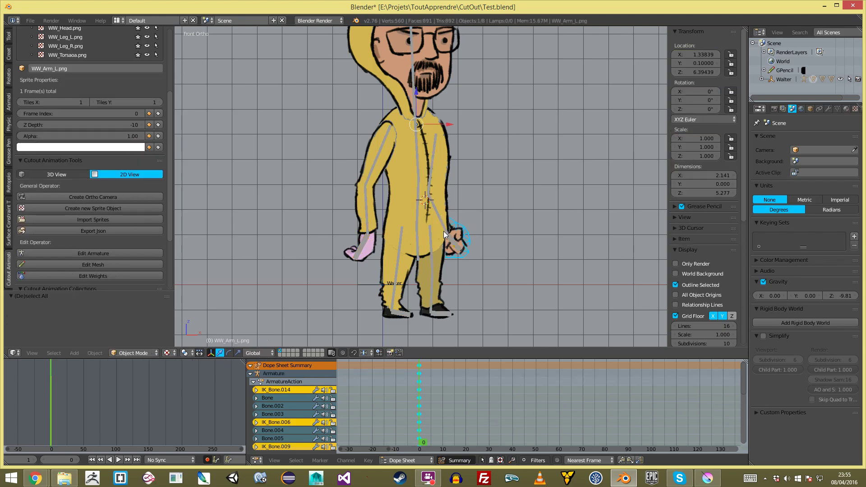
Try to import the updated WW_Arm_L.png onto the character, using the thumbnail view to pick the file
{"action": "scroll", "coordinate": [108, 220], "scroll_direction": "up", "scroll_amount": 1}
{"action": "left_click", "coordinate": [108, 237]}
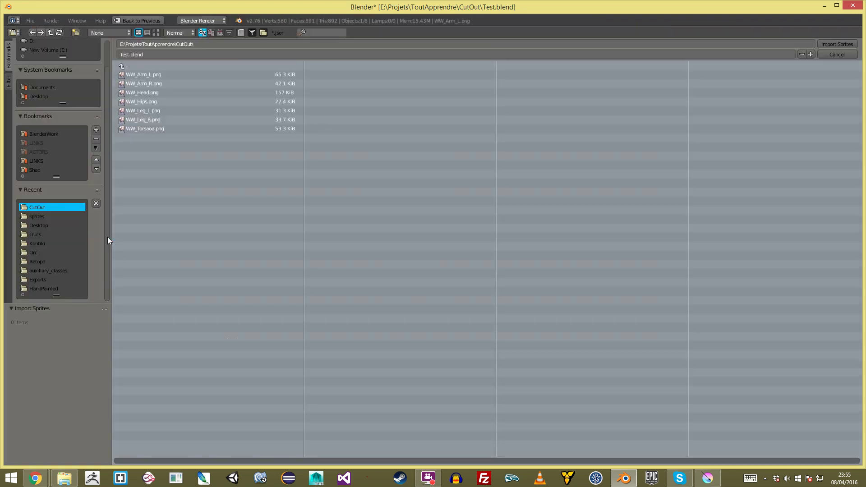
{"action": "left_click", "coordinate": [156, 32]}
{"action": "double_click", "coordinate": [217, 107]}
Save Test.blend and delete all keyframes in the Dope Sheet
{"action": "key", "text": "a"}
{"action": "key", "text": "a"}
{"action": "key", "text": "ctrl+s"}
{"action": "left_click", "coordinate": [421, 150]}
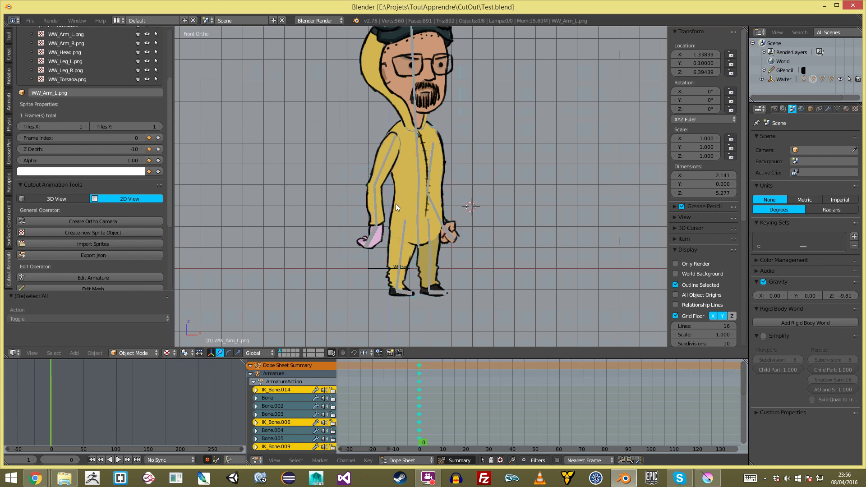
{"action": "key", "text": "a"}
{"action": "key", "text": "x"}
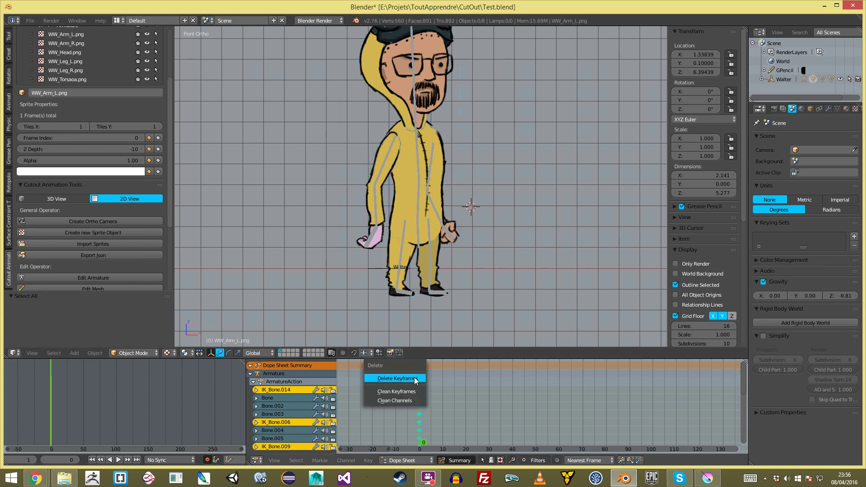
{"action": "left_click", "coordinate": [395, 379]}
Delete the old left arm sprite WW_Arm_L.png from the character
{"action": "right_click", "coordinate": [455, 225]}
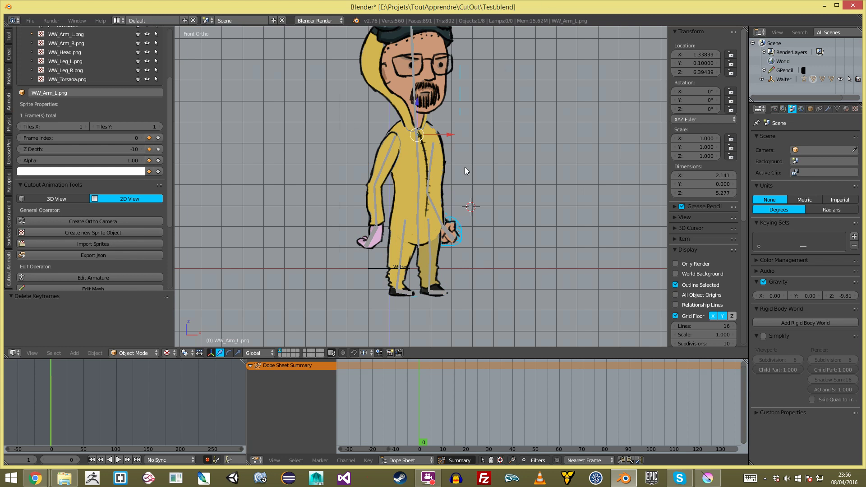
{"action": "key", "text": "x"}
{"action": "left_click", "coordinate": [472, 230]}
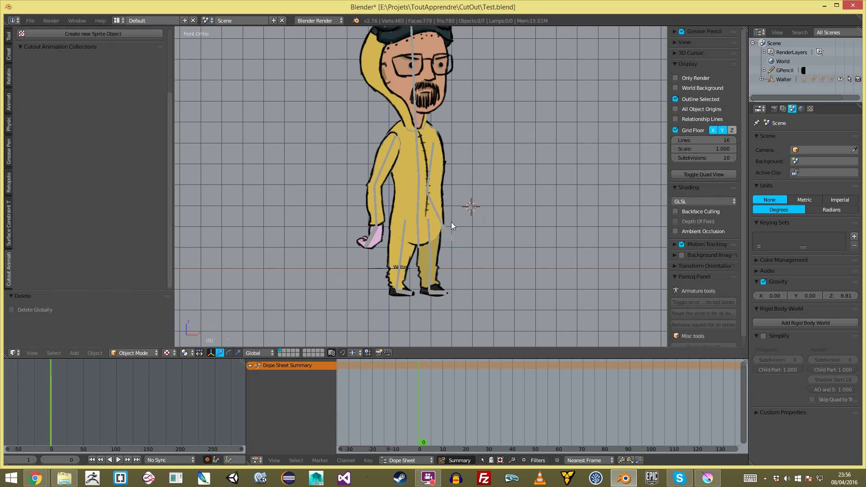
Move the left hand's IK bone outward and up by about 2.8 and 2.5 units, and save Test.blend
{"action": "scroll", "coordinate": [144, 91], "scroll_direction": "up", "scroll_amount": 3}
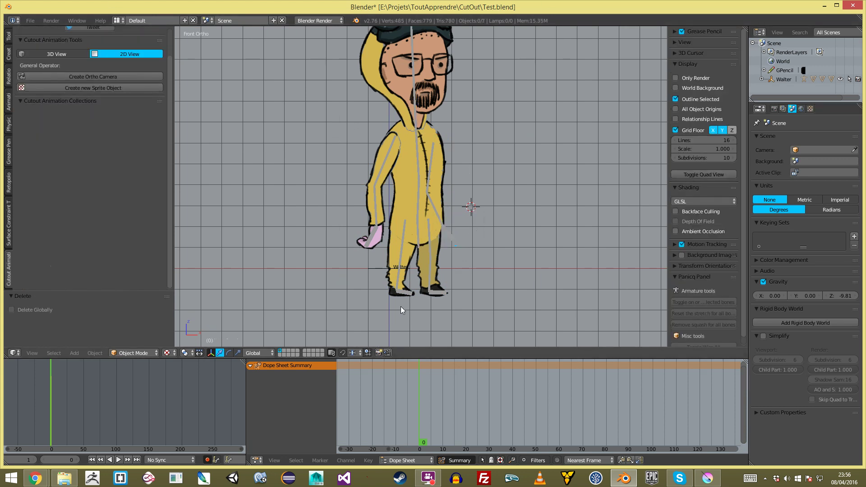
{"action": "right_click", "coordinate": [413, 272]}
{"action": "right_click_drag", "start_coordinate": [446, 228], "coordinate": [504, 176]}
{"action": "key", "text": "ctrl+Tab"}
{"action": "right_click", "coordinate": [437, 210]}
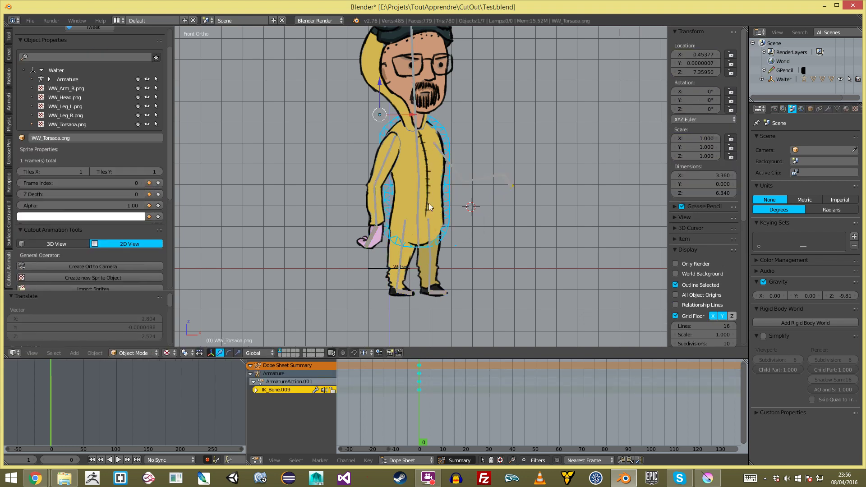
{"action": "key", "text": "a"}
{"action": "key", "text": "ctrl+s"}
{"action": "left_click", "coordinate": [237, 110]}
Start a new scene from the start-up file and delete its default object
{"action": "left_click", "coordinate": [34, 22]}
{"action": "left_click", "coordinate": [40, 32]}
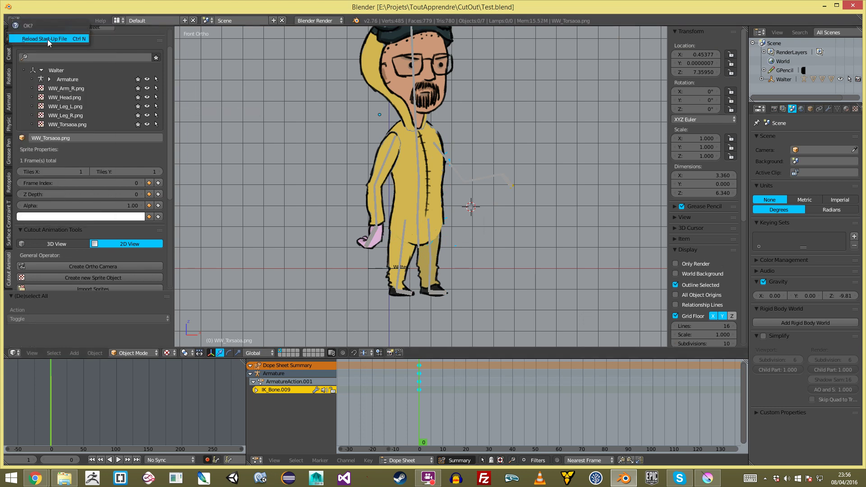
{"action": "left_click", "coordinate": [48, 42]}
{"action": "key", "text": "x"}
{"action": "left_click", "coordinate": [453, 222]}
Switch the Cutout Animation Tools to 2D View and create a new sprite object
{"action": "left_click", "coordinate": [9, 292]}
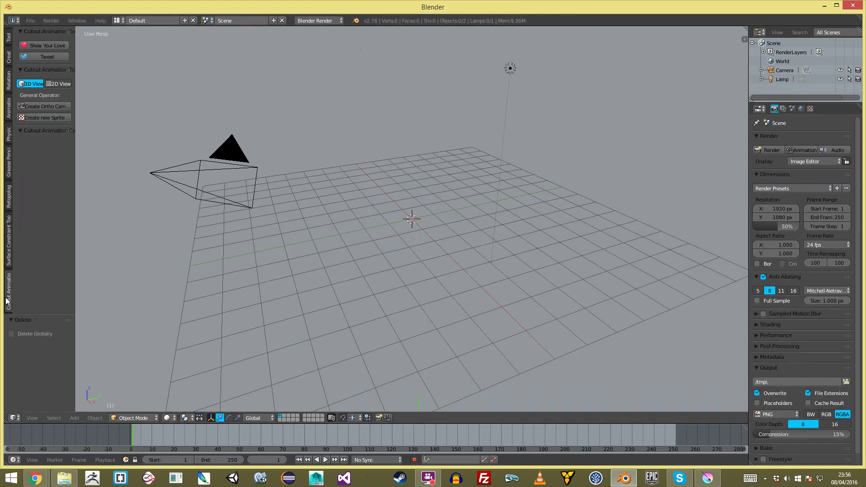
{"action": "left_click", "coordinate": [58, 83]}
{"action": "left_click", "coordinate": [51, 116]}
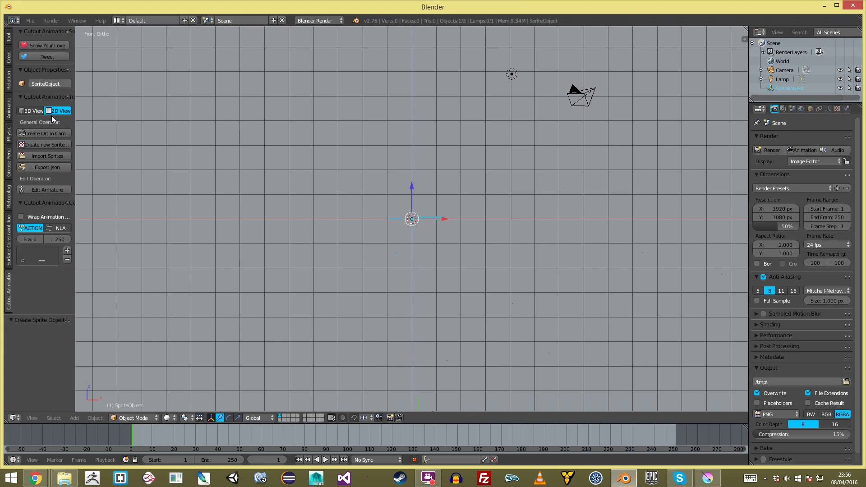
Import the two-arm WW_Arm_L.png from the CutOut folder as a sprite and copy it to the buffer
{"action": "left_click", "coordinate": [53, 155]}
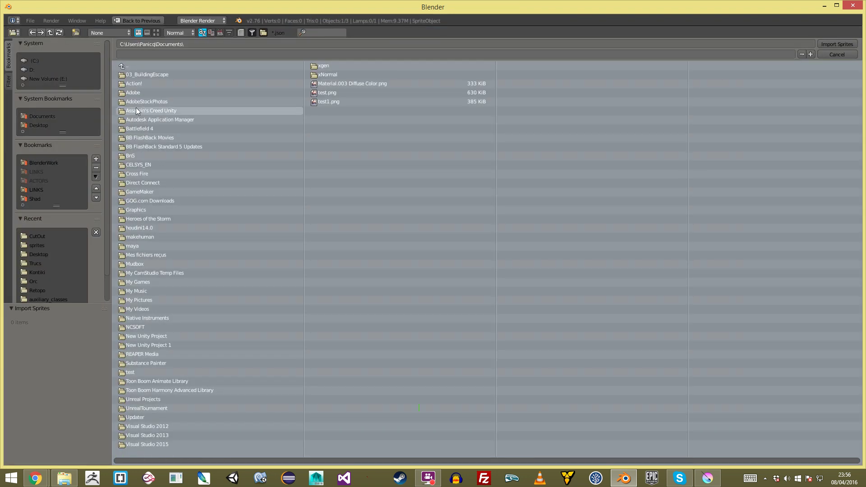
{"action": "left_click", "coordinate": [48, 236]}
{"action": "left_click", "coordinate": [156, 33]}
{"action": "double_click", "coordinate": [217, 98]}
{"action": "scroll", "coordinate": [217, 98], "scroll_direction": "up", "scroll_amount": 1}
{"action": "key", "text": "ctrl+c"}
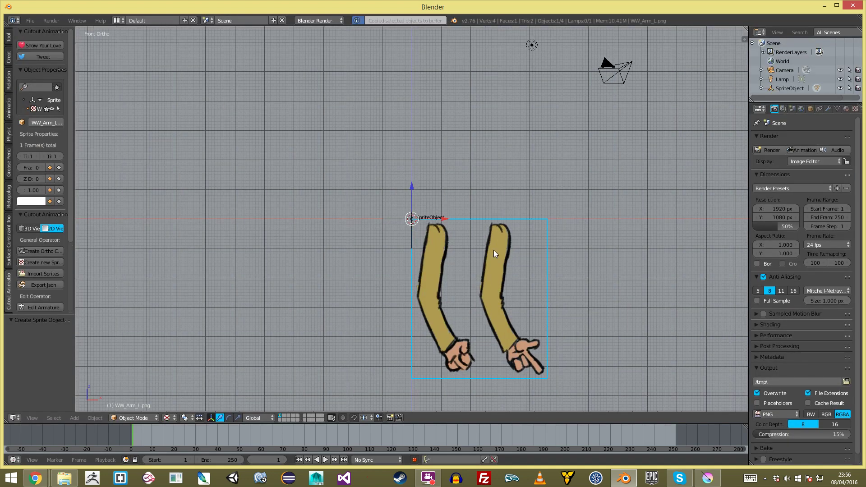
Reopen the recent Test.blend, paste the copied arm sprite, and move it up beside the character's left shoulder
{"action": "left_click", "coordinate": [25, 21]}
{"action": "mouse_move", "coordinate": [53, 48]}
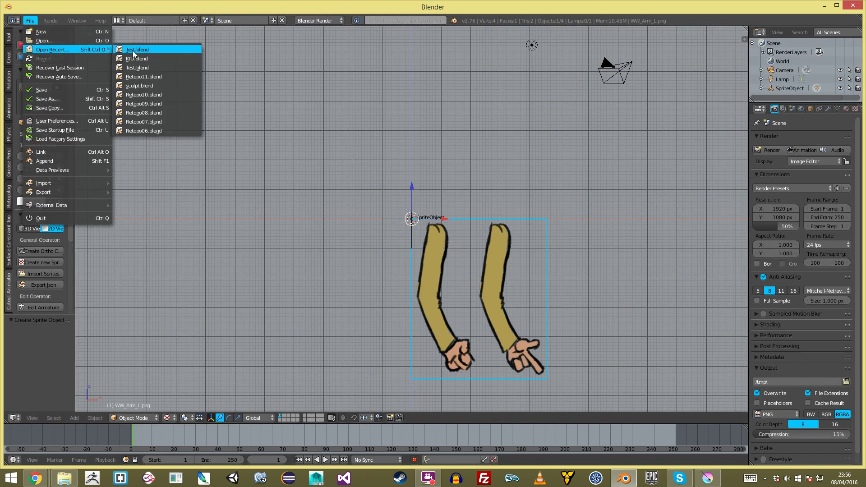
{"action": "left_click", "coordinate": [133, 50]}
{"action": "key", "text": "ctrl+v"}
{"action": "key", "text": "g"}
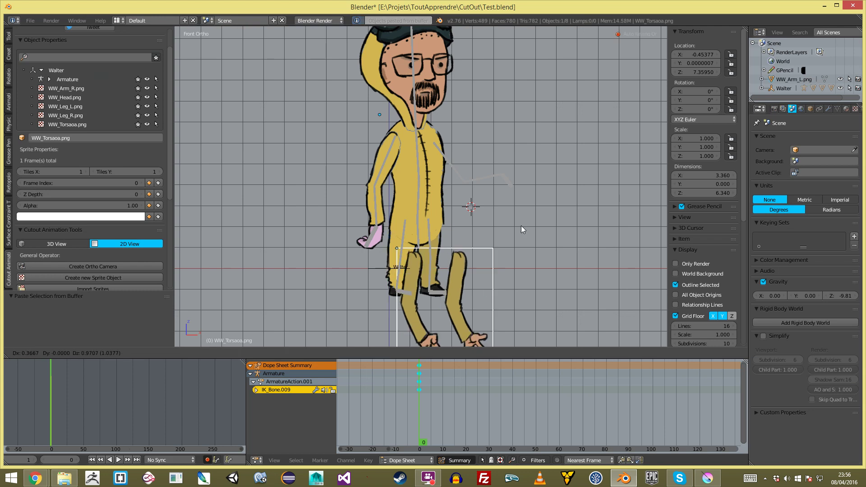
{"action": "right_click", "coordinate": [559, 128]}
{"action": "scroll", "coordinate": [486, 286], "scroll_direction": "up", "scroll_amount": 1}
{"action": "key", "text": "g"}
{"action": "left_click", "coordinate": [514, 95]}
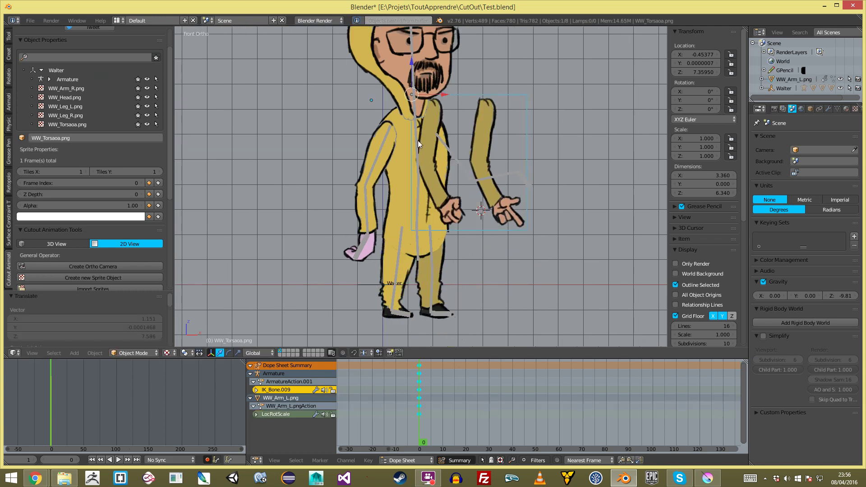
Select WW_Leg_L.png in the sprite list and toggle its visibility off and on
{"action": "scroll", "coordinate": [96, 102], "scroll_direction": "down", "scroll_amount": 2}
{"action": "left_click", "coordinate": [91, 89]}
{"action": "left_click", "coordinate": [148, 88]}
{"action": "left_click", "coordinate": [148, 88]}
{"action": "left_click", "coordinate": [147, 88]}
{"action": "left_click", "coordinate": [147, 89]}
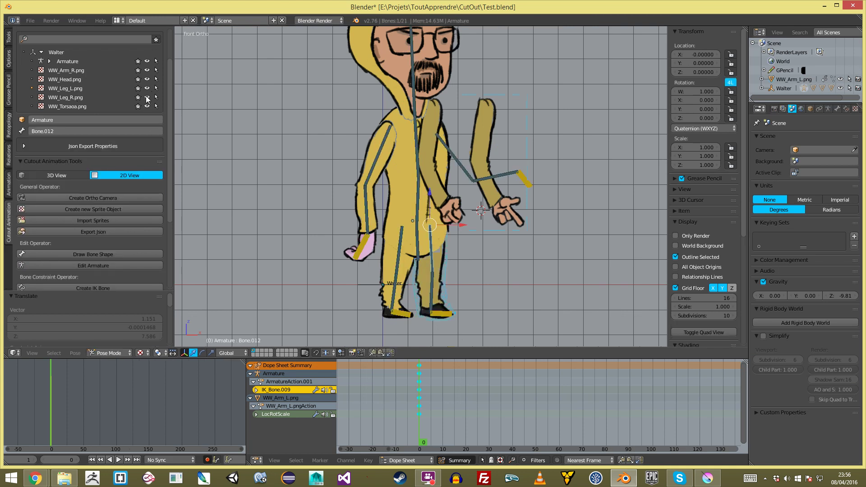
Shift the arm sprite slightly, copy and delete it, and paste it back with the Walter sprite object selected
{"action": "right_click", "coordinate": [474, 124]}
{"action": "key", "text": "g"}
{"action": "left_click", "coordinate": [488, 153]}
{"action": "key", "text": "ctrl+c"}
{"action": "key", "text": "x"}
{"action": "left_click", "coordinate": [488, 157]}
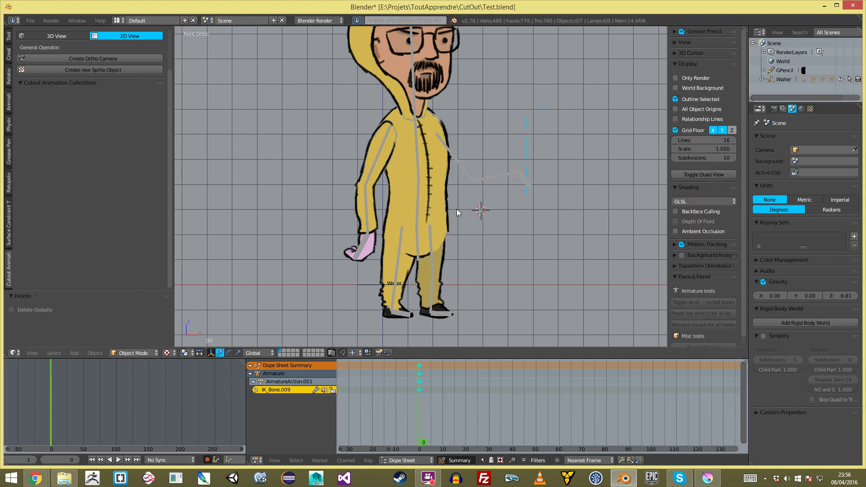
{"action": "right_click", "coordinate": [410, 294]}
{"action": "key", "text": "ctrl+v"}
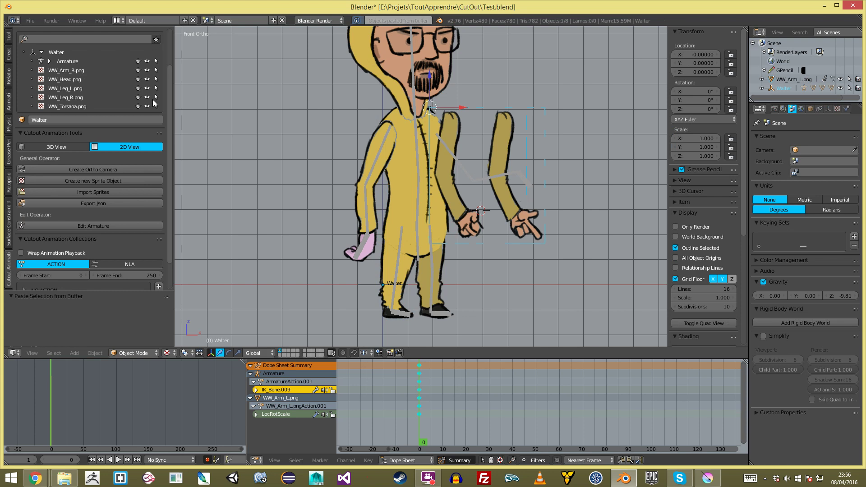
Activate the Anim entry in Walter's animation collections and clear the collection list
{"action": "scroll", "coordinate": [117, 94], "scroll_direction": "down", "scroll_amount": 2}
{"action": "scroll", "coordinate": [124, 95], "scroll_direction": "up", "scroll_amount": 2}
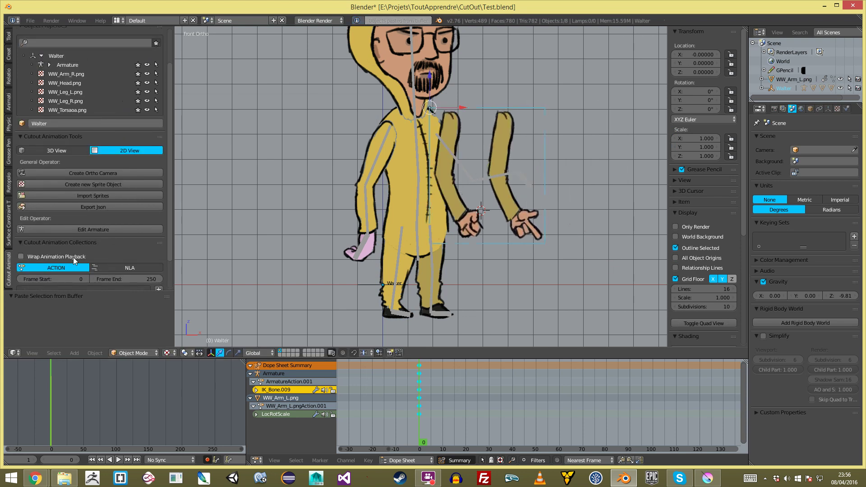
{"action": "scroll", "coordinate": [61, 251], "scroll_direction": "down", "scroll_amount": 2}
{"action": "left_click", "coordinate": [42, 274]}
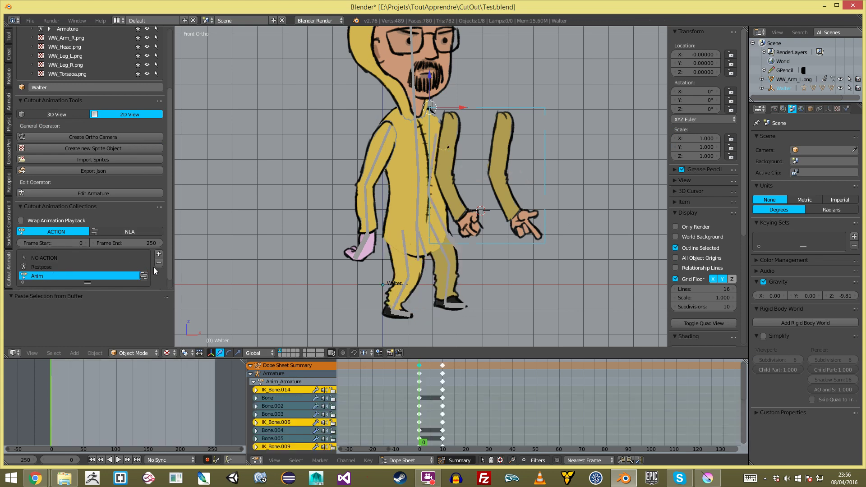
{"action": "left_click", "coordinate": [158, 263]}
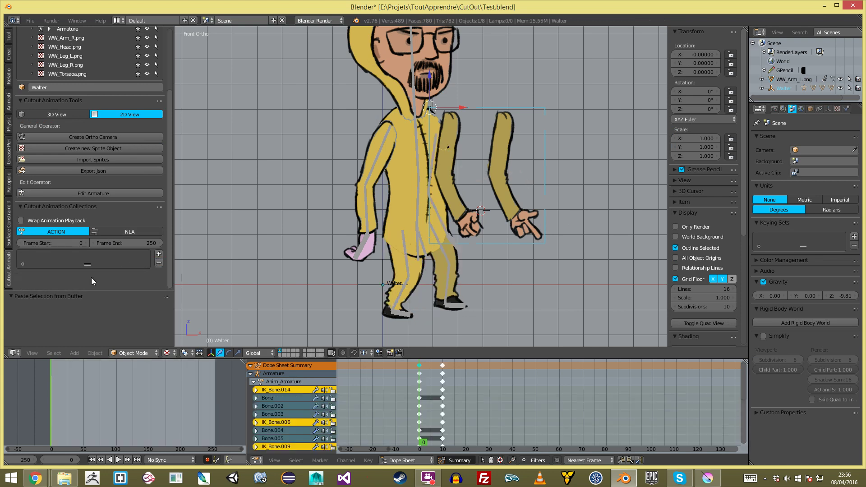
{"action": "right_click", "coordinate": [513, 159]}
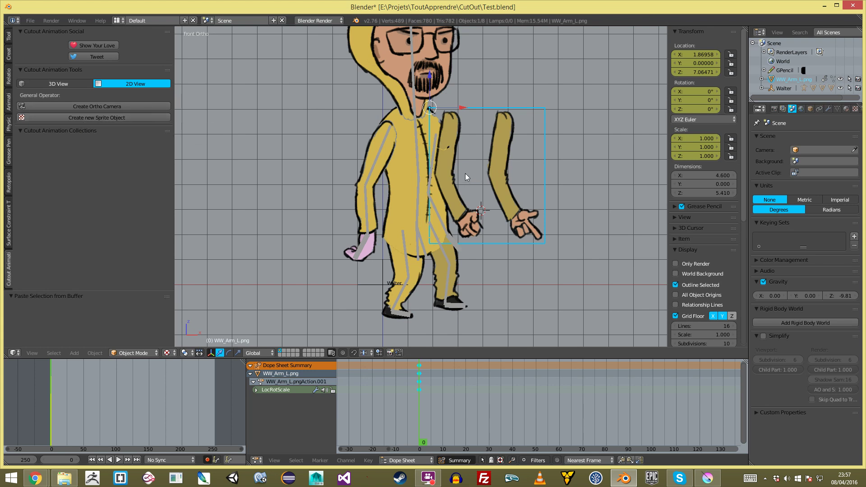
{"action": "key", "text": "g"}
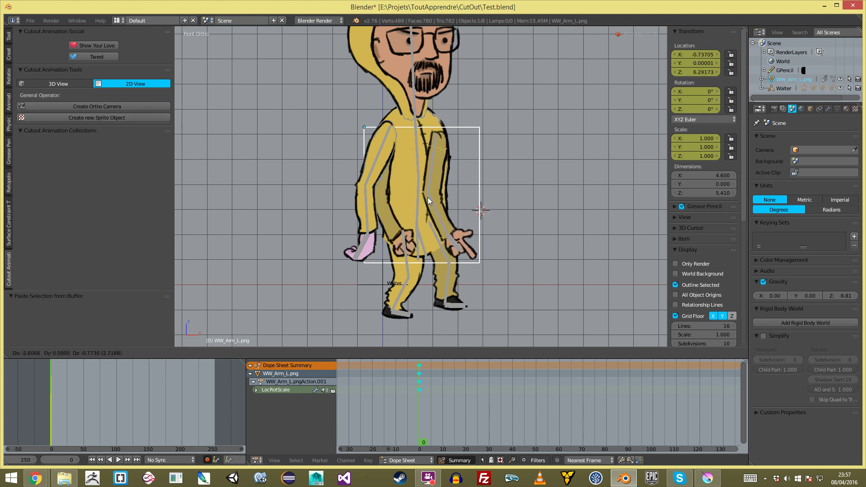
{"action": "right_click", "coordinate": [457, 180]}
Enter and leave armature editing, and attach the WW_Arm_L.png sprite to the Walter sprite object
{"action": "key", "text": "a"}
{"action": "right_click", "coordinate": [437, 208]}
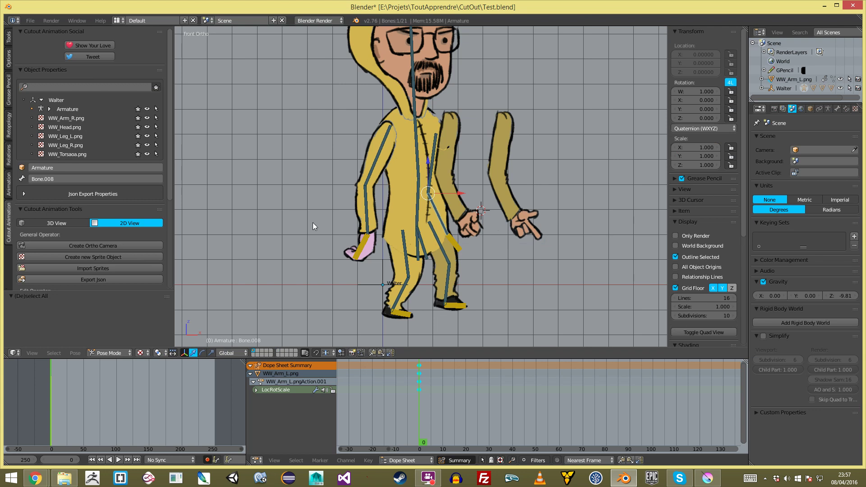
{"action": "scroll", "coordinate": [83, 218], "scroll_direction": "down", "scroll_amount": 3}
{"action": "left_click", "coordinate": [98, 258]}
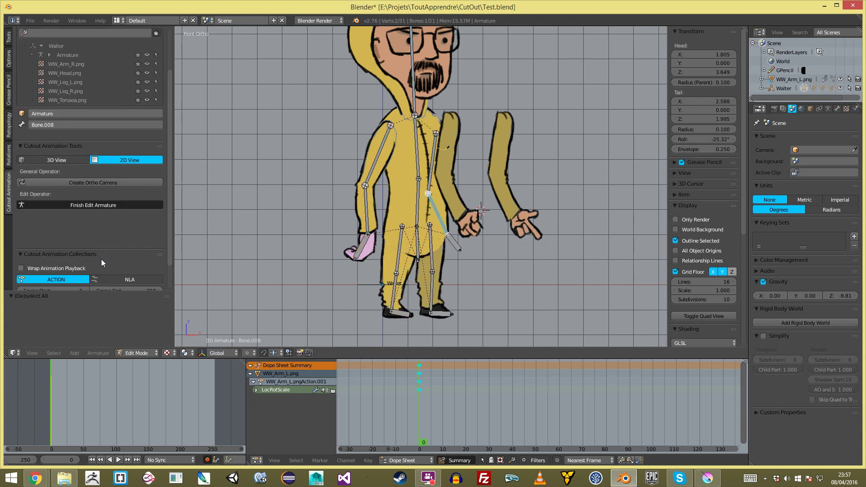
{"action": "key", "text": "alt"}
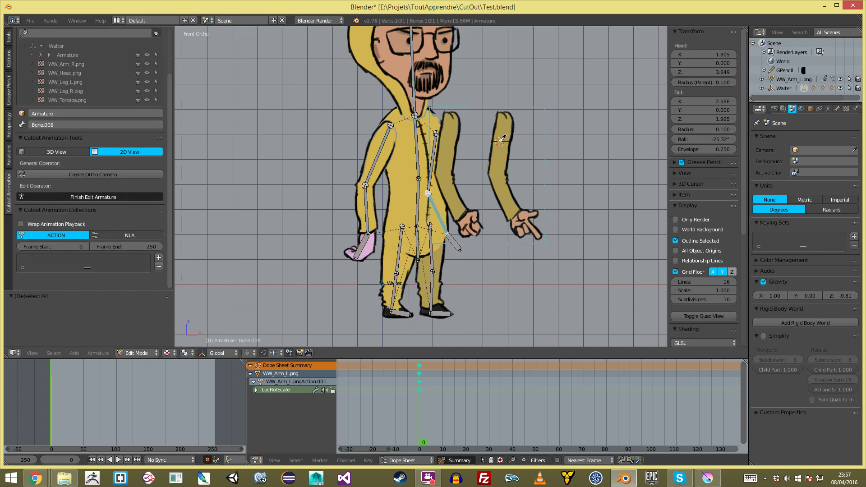
{"action": "left_click", "coordinate": [501, 139]}
{"action": "left_click", "coordinate": [138, 353]}
{"action": "left_click", "coordinate": [142, 344]}
{"action": "left_click", "coordinate": [178, 332]}
Try rotating the left upper arm bone and moving the left hand's IK bone
{"action": "key", "text": "a"}
{"action": "right_click", "coordinate": [434, 158]}
{"action": "key", "text": "r"}
{"action": "key", "text": "Escape"}
{"action": "right_click", "coordinate": [454, 249]}
{"action": "key", "text": "g"}
{"action": "right_click", "coordinate": [462, 244]}
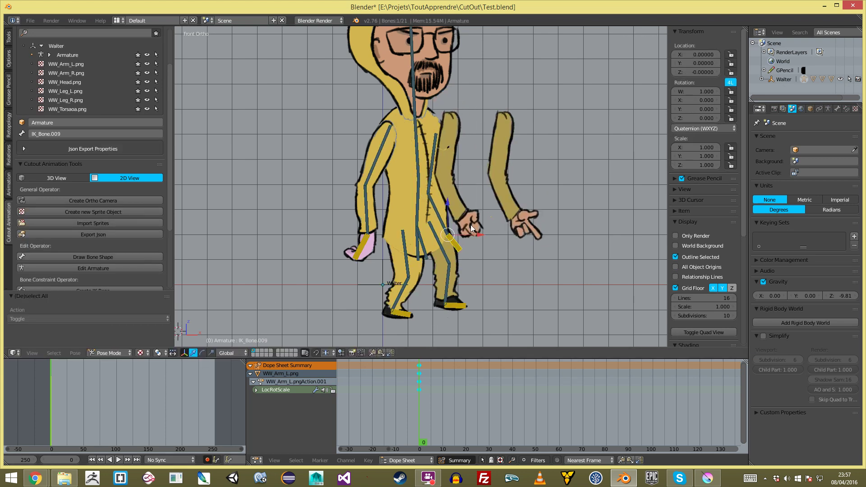
Detach the left arm sprite from the rig by removing its parent, Armature modifier and vertex groups
{"action": "right_click", "coordinate": [469, 201]}
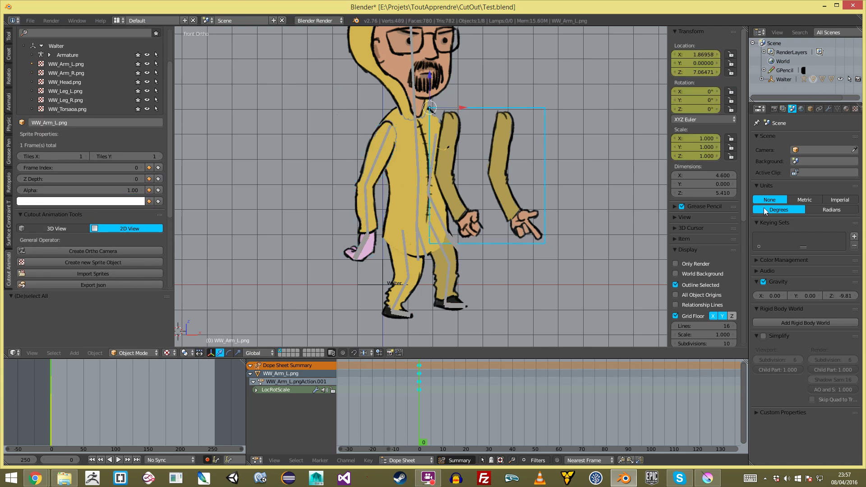
{"action": "left_click", "coordinate": [810, 109]}
{"action": "left_click", "coordinate": [854, 263]}
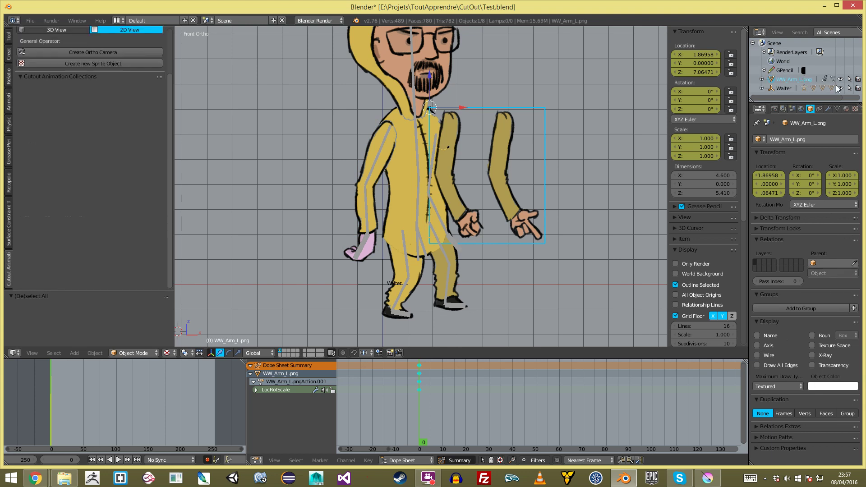
{"action": "left_click", "coordinate": [828, 109]}
{"action": "left_click", "coordinate": [853, 154]}
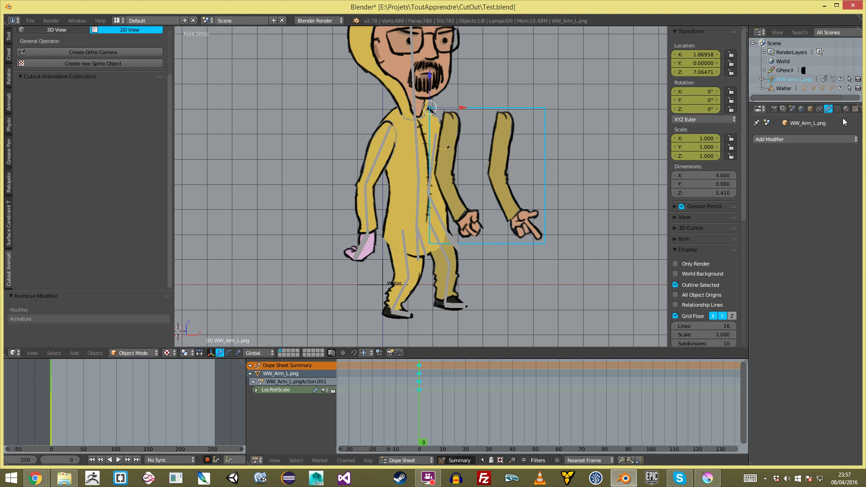
{"action": "left_click", "coordinate": [838, 110]}
{"action": "left_click", "coordinate": [853, 224]}
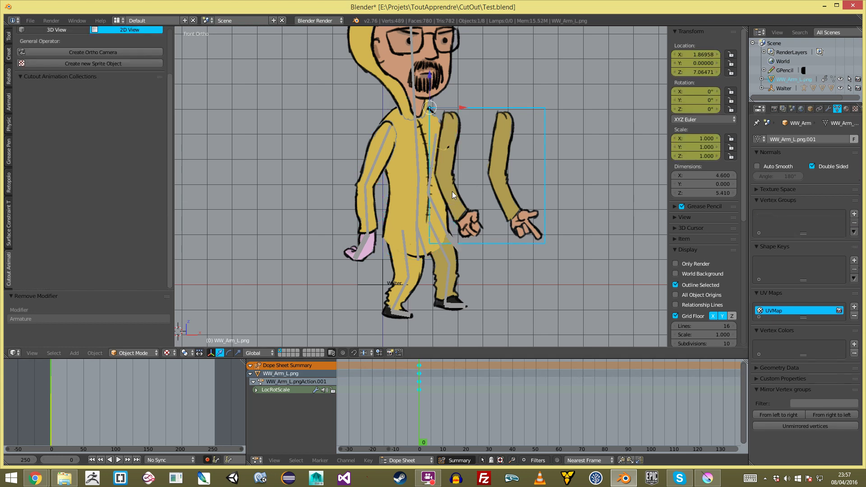
Return to the Cutout Animation tools and undo the last change to the left arm sprite
{"action": "left_click", "coordinate": [8, 123]}
{"action": "scroll", "coordinate": [74, 114], "scroll_direction": "up", "scroll_amount": 3}
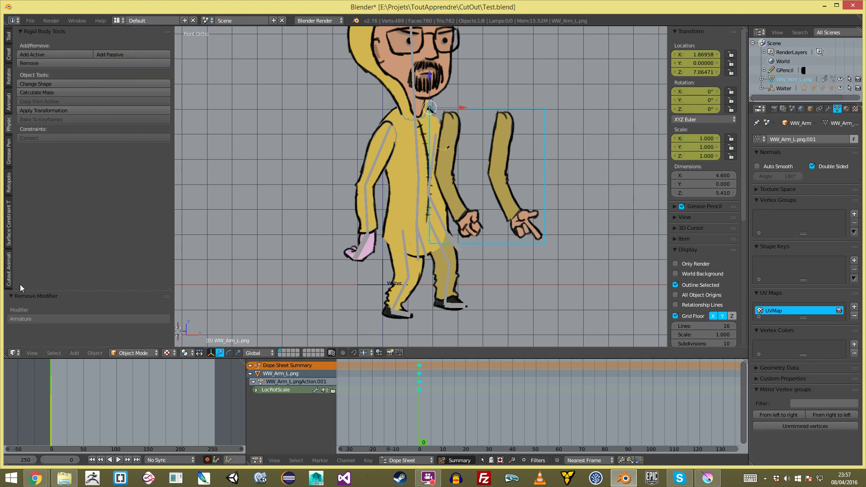
{"action": "left_click", "coordinate": [8, 270]}
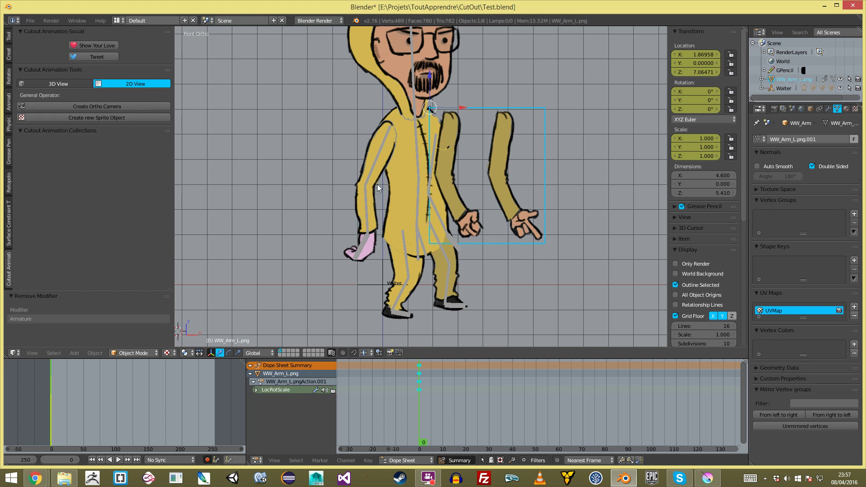
{"action": "key", "text": "ctrl+z"}
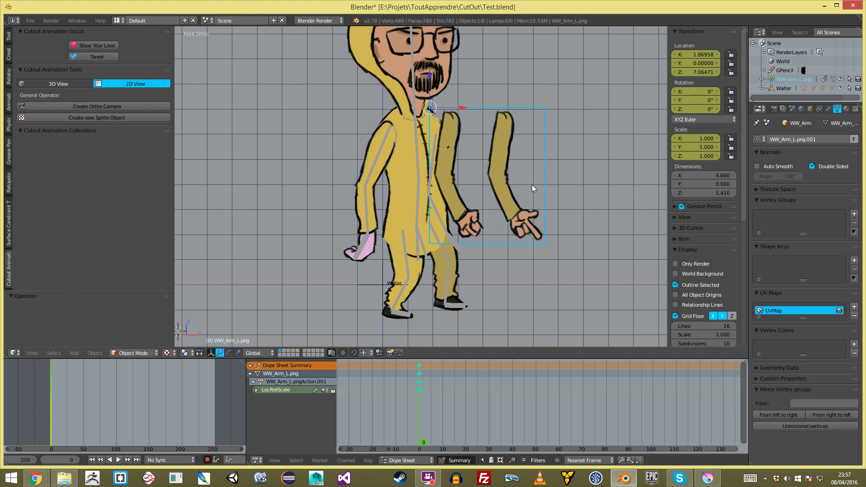
{"action": "left_click", "coordinate": [557, 163]}
Edit the armature and bind the WW_Arm_L.png sprite to the lower left arm bone, then leave armature editing
{"action": "right_click", "coordinate": [435, 204]}
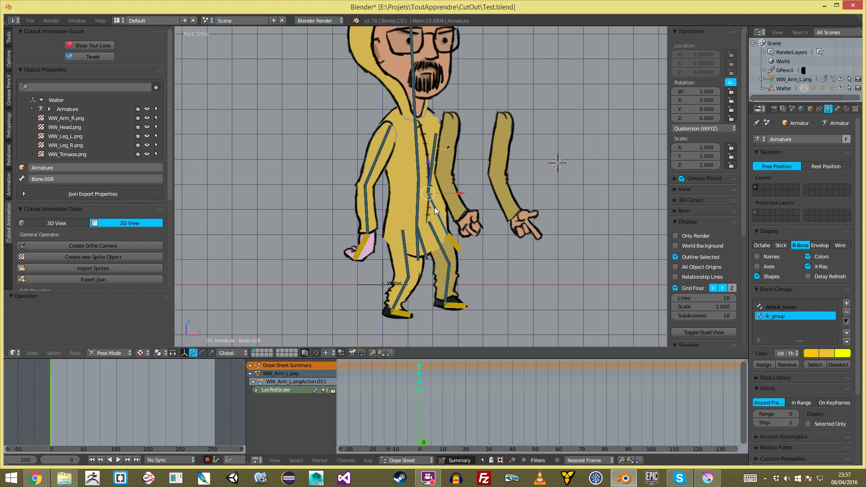
{"action": "scroll", "coordinate": [77, 135], "scroll_direction": "down", "scroll_amount": 2}
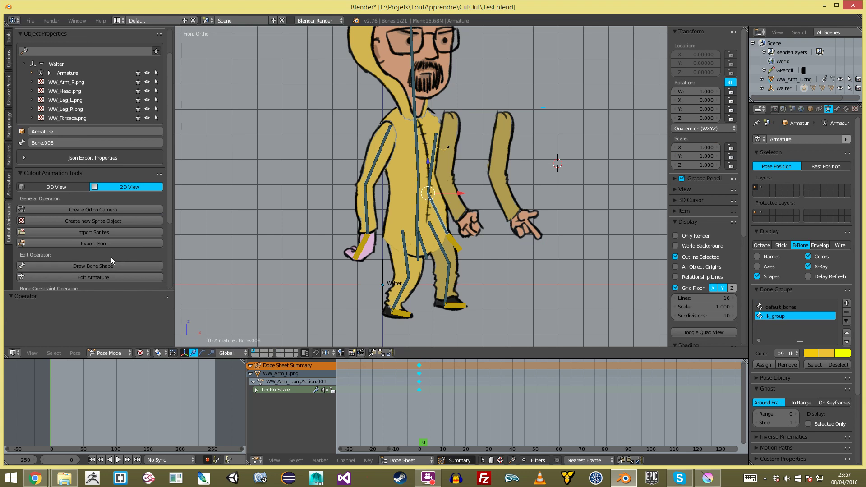
{"action": "scroll", "coordinate": [98, 264], "scroll_direction": "down", "scroll_amount": 2}
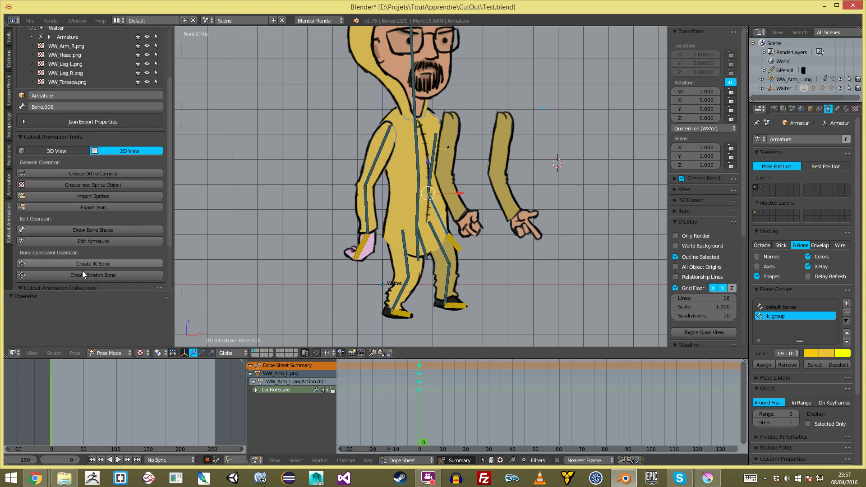
{"action": "scroll", "coordinate": [64, 266], "scroll_direction": "down", "scroll_amount": 1}
{"action": "left_click", "coordinate": [91, 226]}
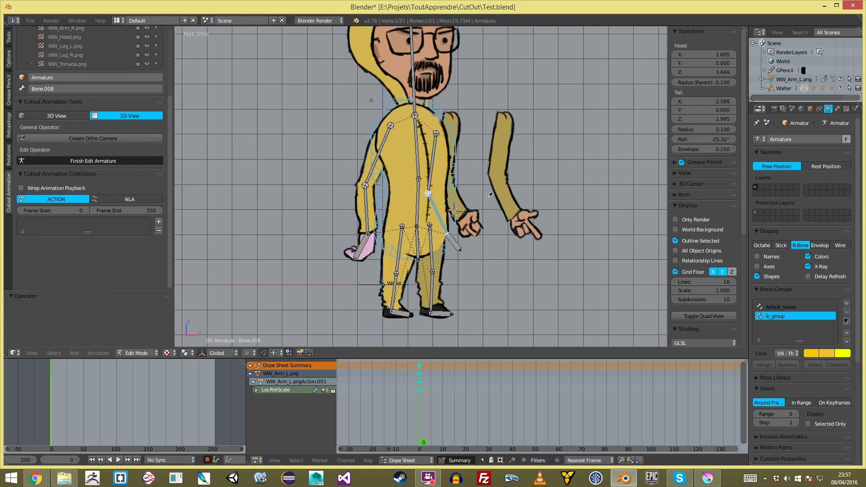
{"action": "left_click", "coordinate": [507, 194], "text": "alt"}
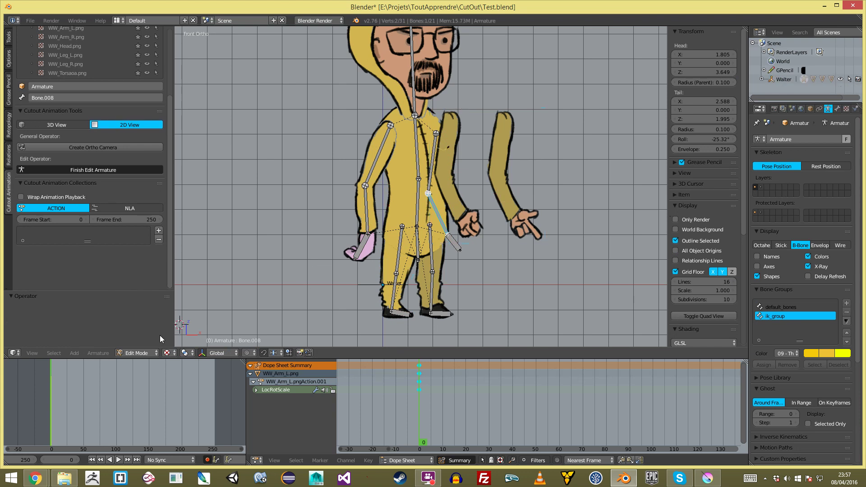
{"action": "key", "text": "Tab"}
Split the WW_Arm_L.png sprite into two frames by setting Tiles X to 2
{"action": "right_click", "coordinate": [459, 202]}
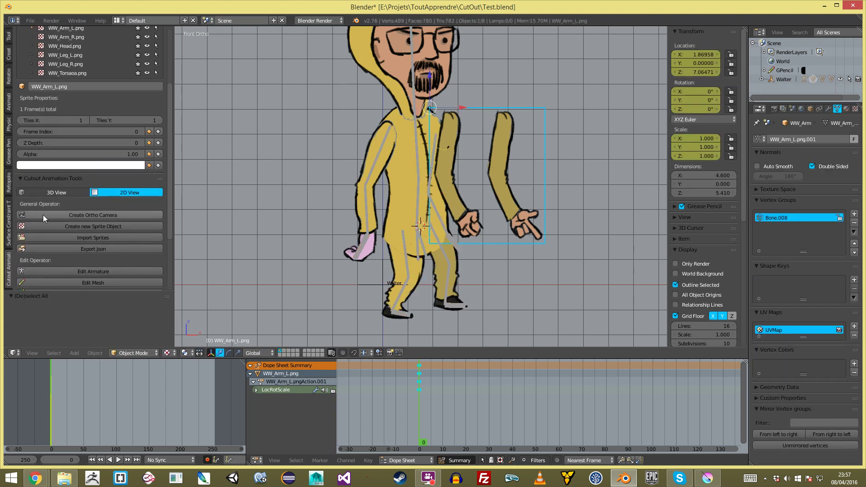
{"action": "scroll", "coordinate": [58, 251], "scroll_direction": "down", "scroll_amount": 5}
{"action": "scroll", "coordinate": [86, 225], "scroll_direction": "up", "scroll_amount": 3}
{"action": "scroll", "coordinate": [74, 198], "scroll_direction": "up", "scroll_amount": 2}
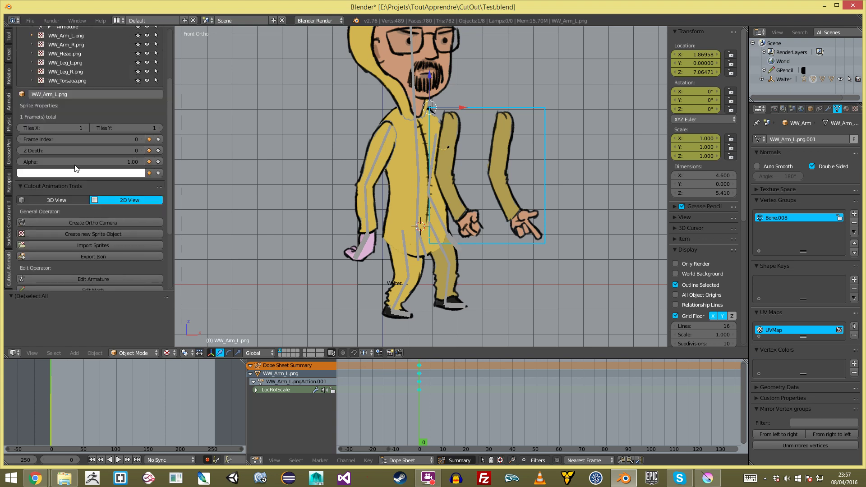
{"action": "left_click", "coordinate": [86, 129]}
{"action": "left_click", "coordinate": [21, 129]}
{"action": "left_click", "coordinate": [85, 129]}
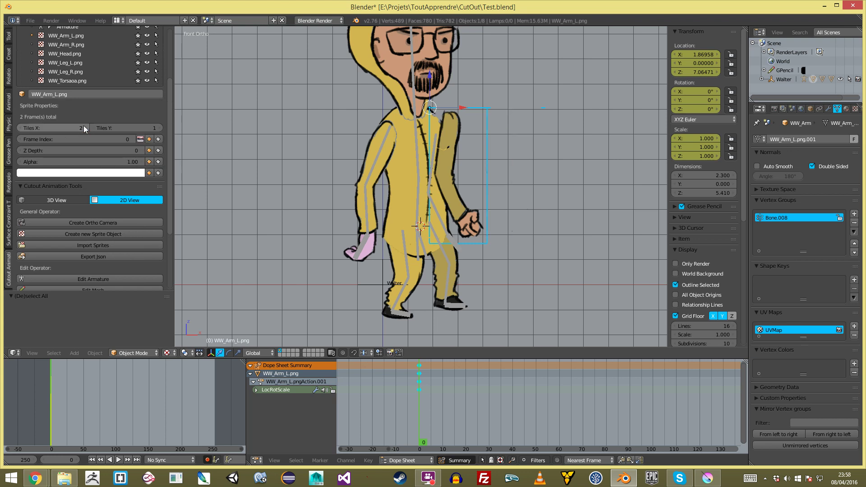
Preview both hand poses by alternating the arm sprite's frame index between 1 and 0, ending at 0
{"action": "left_click", "coordinate": [134, 139]}
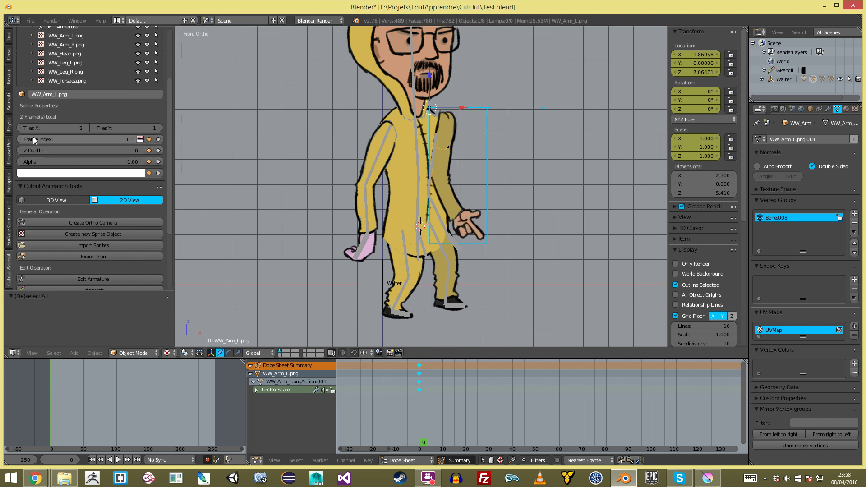
{"action": "left_click", "coordinate": [19, 139]}
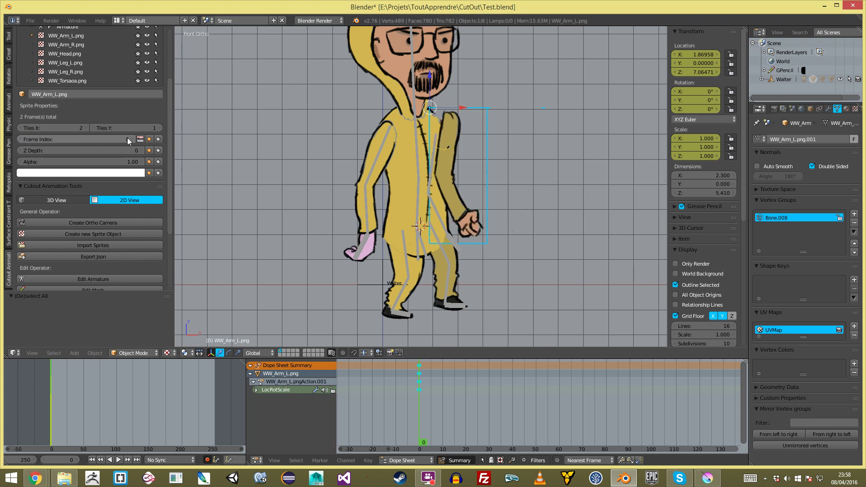
{"action": "left_click", "coordinate": [132, 139]}
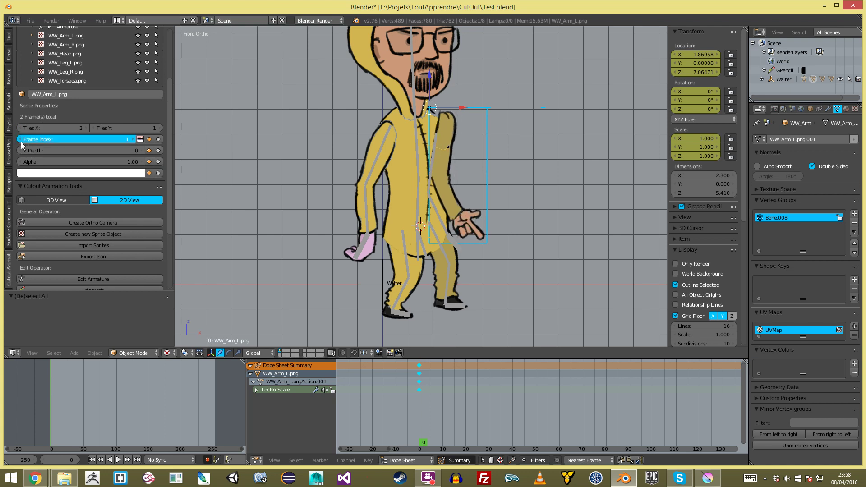
{"action": "left_click", "coordinate": [20, 140]}
{"action": "left_click", "coordinate": [134, 139]}
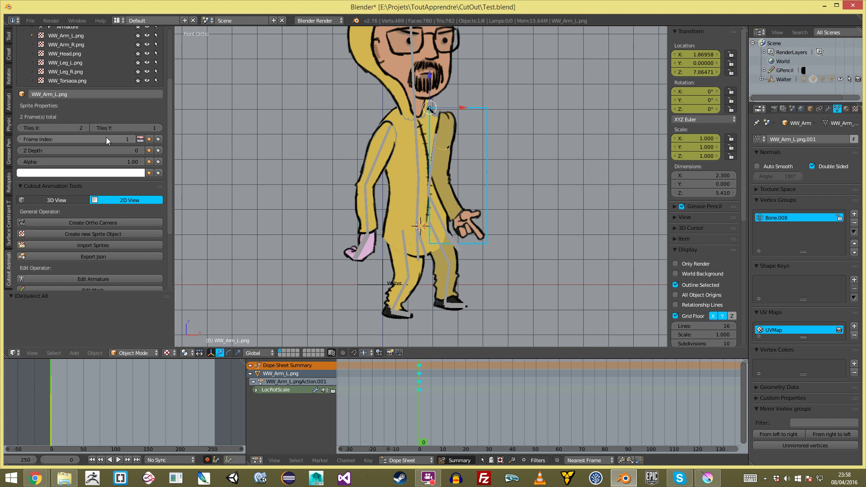
{"action": "left_click", "coordinate": [19, 139]}
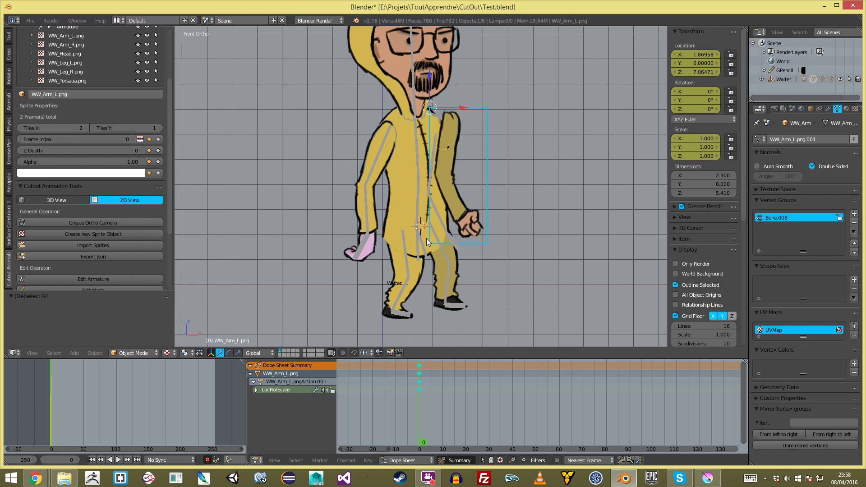
Move the left arm sprite over the torso's shoulder to about X 1.35, Z 6.83
{"action": "key", "text": "g"}
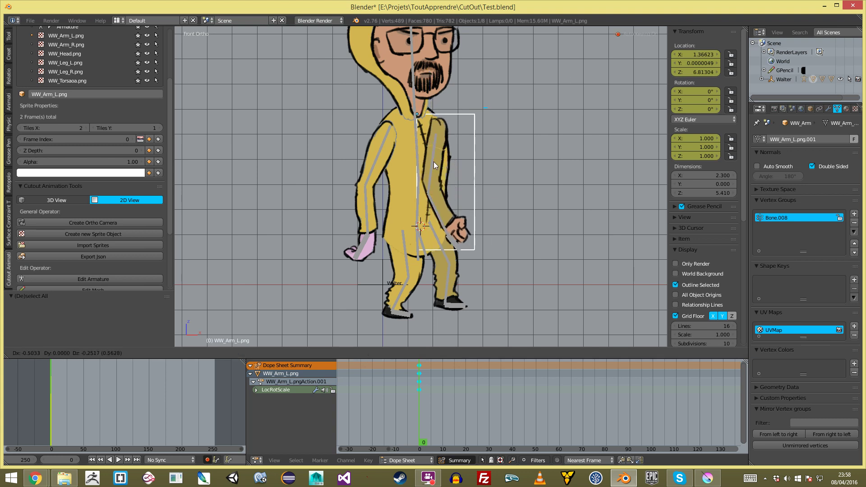
{"action": "left_click", "coordinate": [434, 161]}
{"action": "key", "text": "a"}
{"action": "right_click", "coordinate": [434, 161]}
{"action": "left_click", "coordinate": [441, 164]}
{"action": "left_click", "coordinate": [446, 126]}
Start editing the left arm sprite's mesh and draw a closed outline around the arm and fist
{"action": "right_click", "coordinate": [469, 219]}
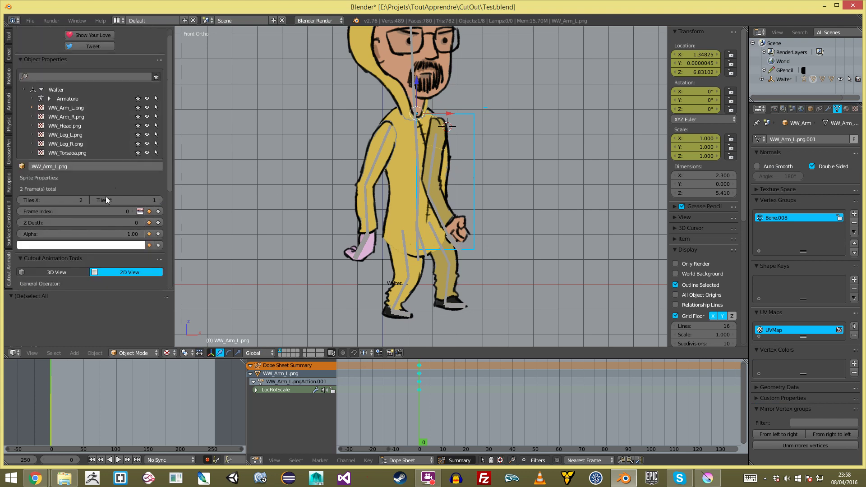
{"action": "scroll", "coordinate": [102, 199], "scroll_direction": "down", "scroll_amount": 3}
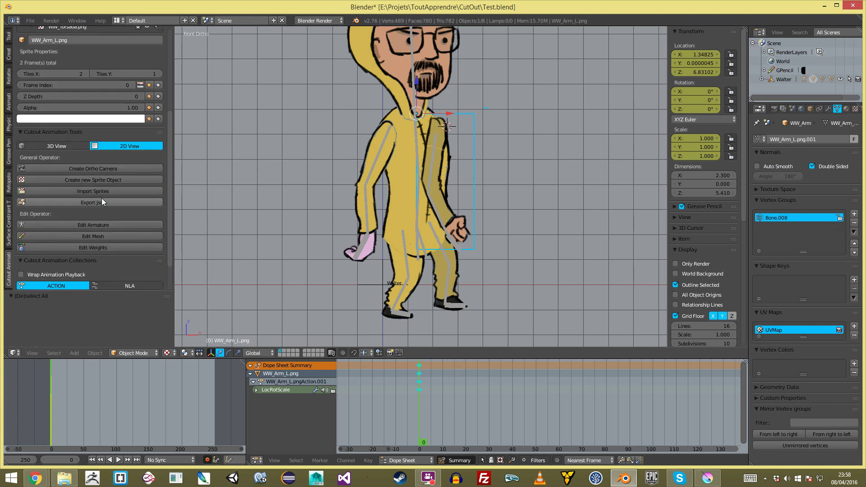
{"action": "left_click", "coordinate": [116, 236]}
{"action": "left_click_drag", "start_coordinate": [388, 71], "coordinate": [356, 174]}
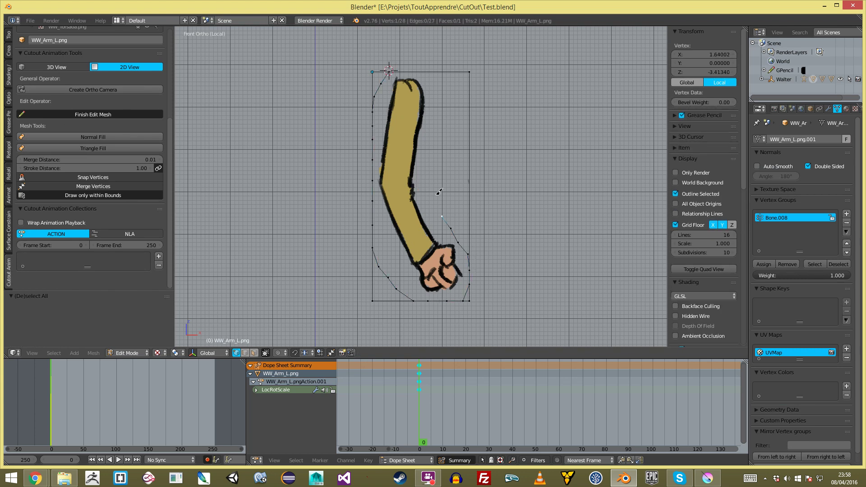
{"action": "left_click", "coordinate": [383, 76]}
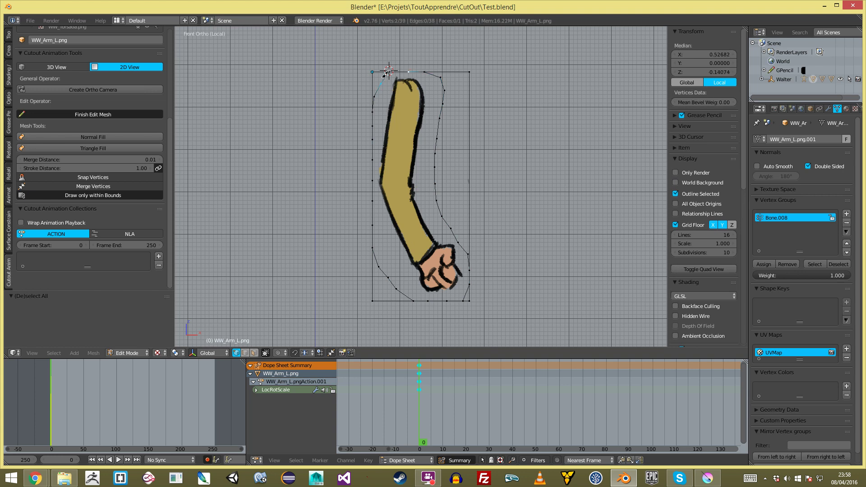
{"action": "left_click", "coordinate": [442, 78]}
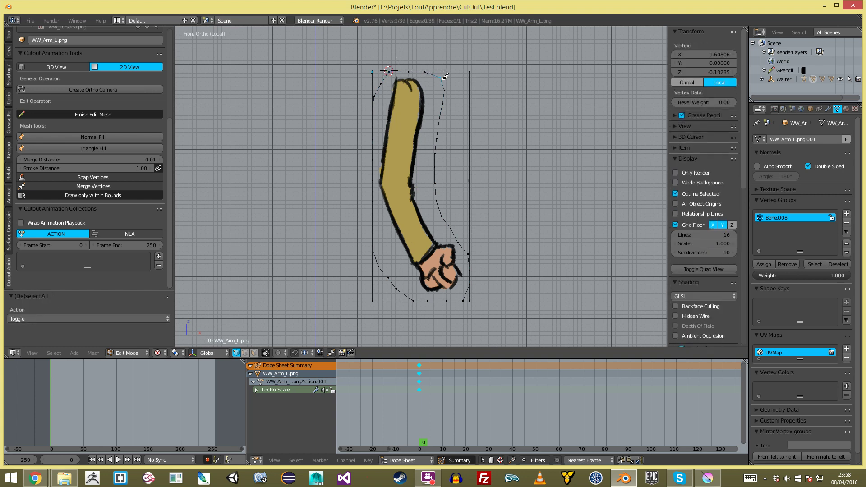
Select the whole arm outline, try a Normal Fill, undo it and apply a Triangle Fill instead
{"action": "key", "text": "ctrl+l"}
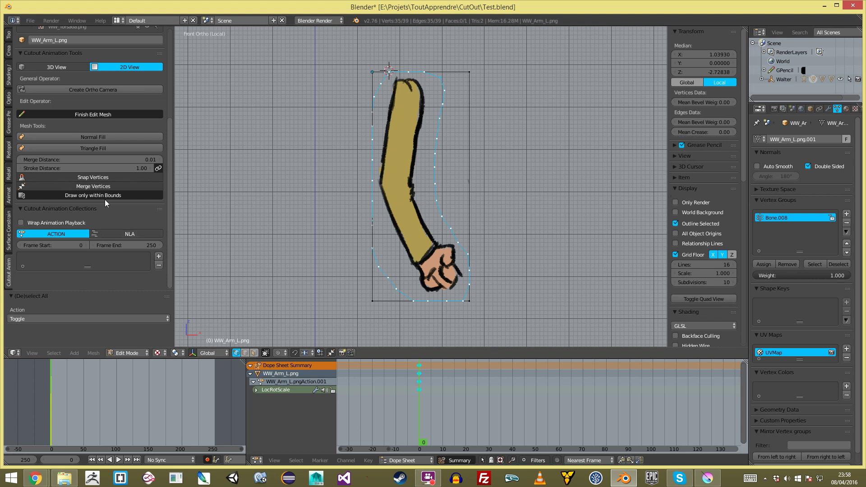
{"action": "left_click", "coordinate": [129, 137]}
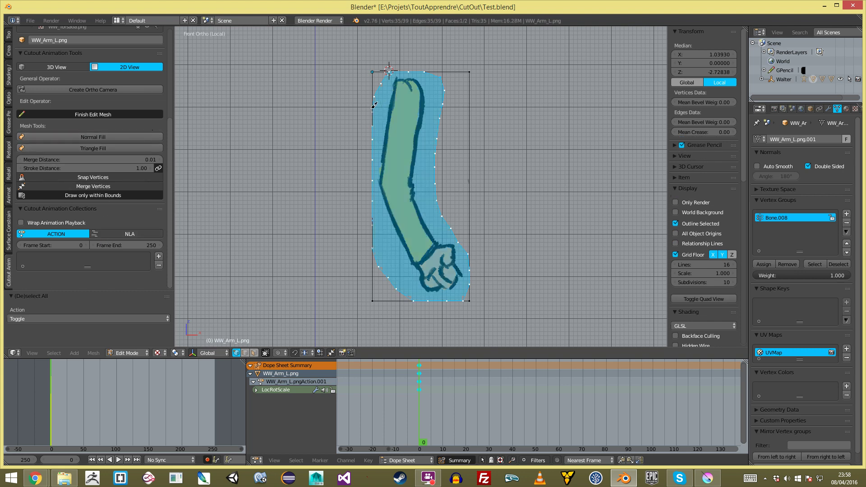
{"action": "key", "text": "ctrl+z"}
{"action": "left_click", "coordinate": [131, 149]}
Delete the original rectangular plane around the arm and leave mesh editing
{"action": "key", "text": "a"}
{"action": "right_click", "coordinate": [469, 86]}
{"action": "key", "text": "ctrl+l"}
{"action": "key", "text": "x"}
{"action": "left_click", "coordinate": [475, 85]}
{"action": "key", "text": "Tab"}
{"action": "key", "text": "a"}
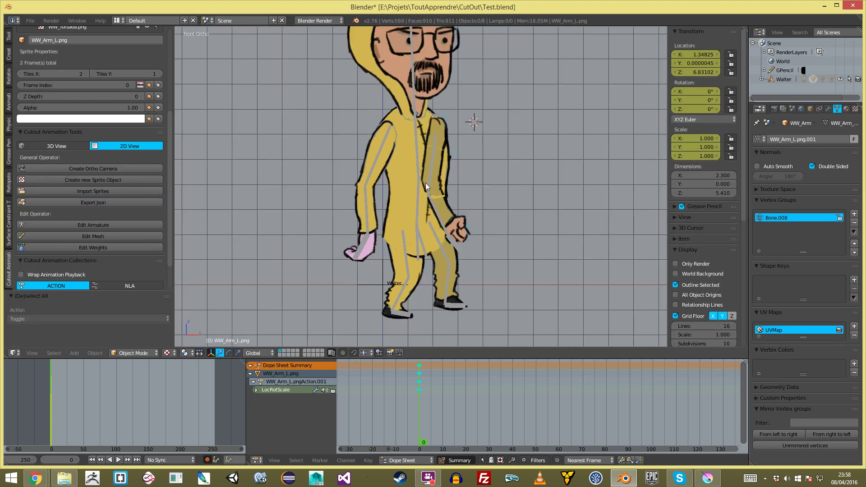
Place the left arm sprite behind the torso by setting its Z Depth to -10
{"action": "right_click", "coordinate": [408, 178]}
{"action": "right_click", "coordinate": [438, 172]}
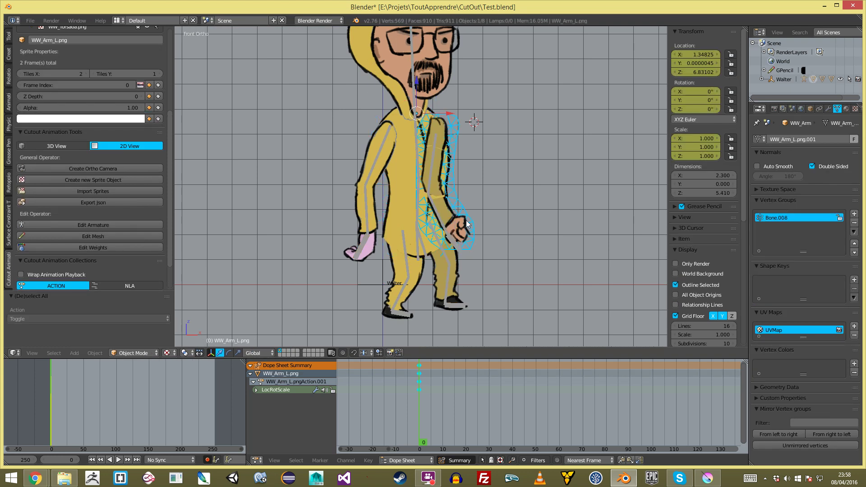
{"action": "left_click", "coordinate": [22, 96]}
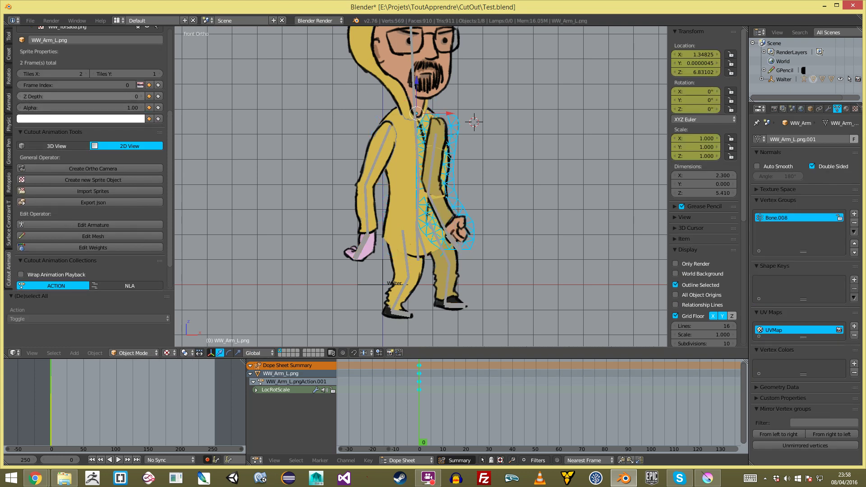
{"action": "left_click", "coordinate": [23, 96]}
{"action": "left_click", "coordinate": [22, 96]}
{"action": "left_click", "coordinate": [23, 96]}
{"action": "left_click", "coordinate": [22, 96]}
{"action": "left_click", "coordinate": [23, 96]}
{"action": "left_click", "coordinate": [23, 96]}
{"action": "left_click", "coordinate": [22, 96]}
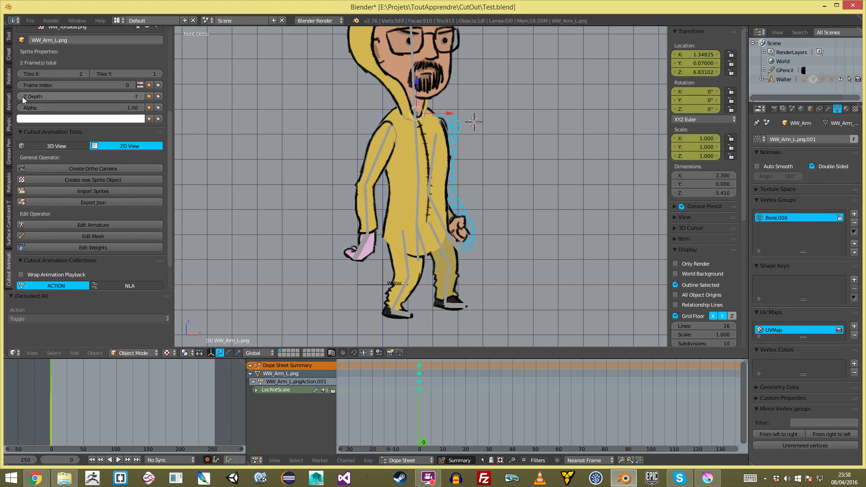
{"action": "left_click", "coordinate": [74, 96]}
{"action": "key", "text": "Return"}
Reposition the left arm sprite behind the torso to about X 1.22, Z 6.48
{"action": "scroll", "coordinate": [462, 139], "scroll_direction": "up", "scroll_amount": 3}
{"action": "key", "text": "g"}
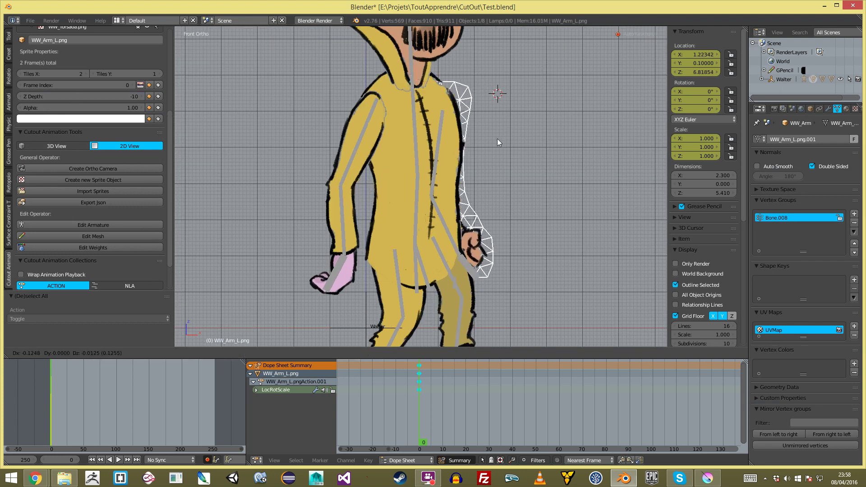
{"action": "left_click", "coordinate": [491, 139]}
{"action": "key", "text": "g"}
{"action": "left_click", "coordinate": [488, 153]}
Use wireframe display to shift the left arm sprite along the X axis to about 1.19, then leave wireframe
{"action": "key", "text": "z"}
{"action": "key", "text": "g"}
{"action": "key", "text": "x"}
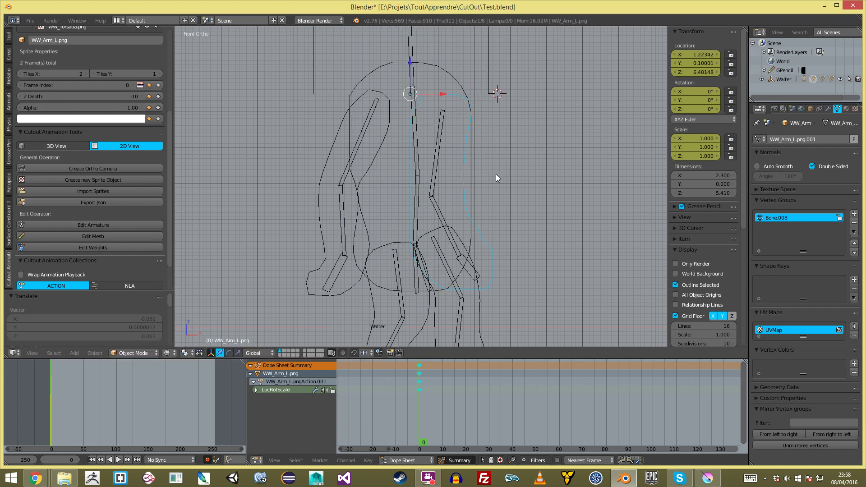
{"action": "left_click", "coordinate": [488, 173]}
{"action": "key", "text": "z"}
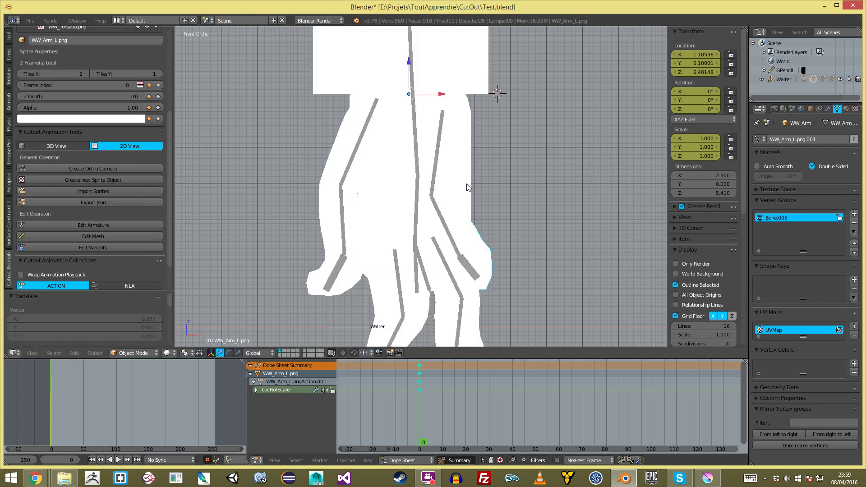
Return to textured display and hide the torso and left leg sprites
{"action": "key", "text": "alt+z"}
{"action": "scroll", "coordinate": [86, 98], "scroll_direction": "up", "scroll_amount": 7}
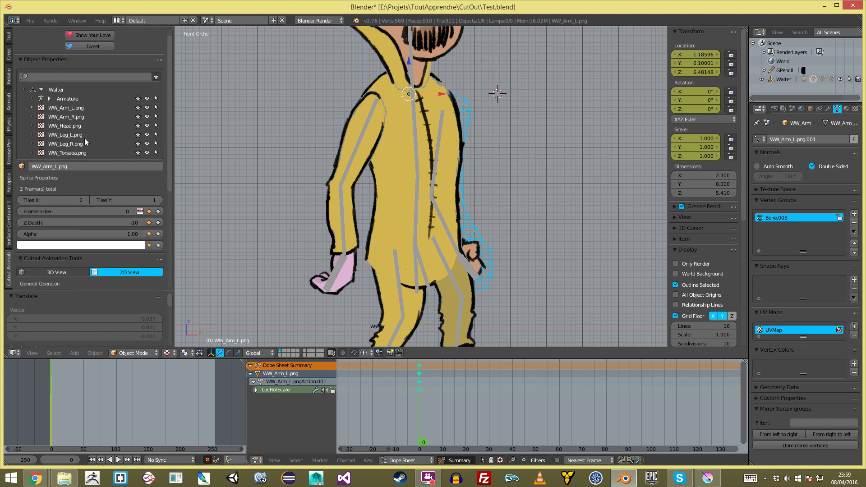
{"action": "left_click", "coordinate": [146, 152]}
{"action": "left_click", "coordinate": [147, 144]}
{"action": "left_click", "coordinate": [147, 144]}
{"action": "left_click", "coordinate": [147, 135]}
Move the left arm sprite over its bones, to about X 1.24, Z 6.36
{"action": "middle_click_drag", "start_coordinate": [422, 192], "coordinate": [420, 153], "text": "shift"}
{"action": "key", "text": "g"}
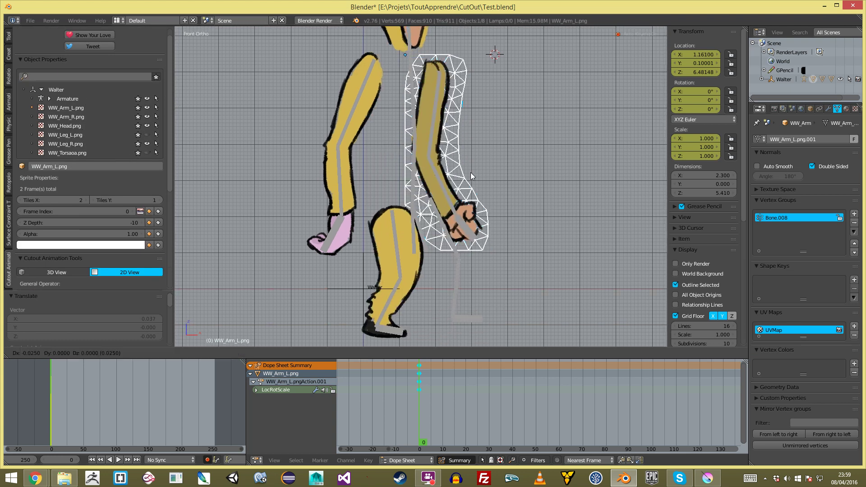
{"action": "left_click", "coordinate": [474, 177]}
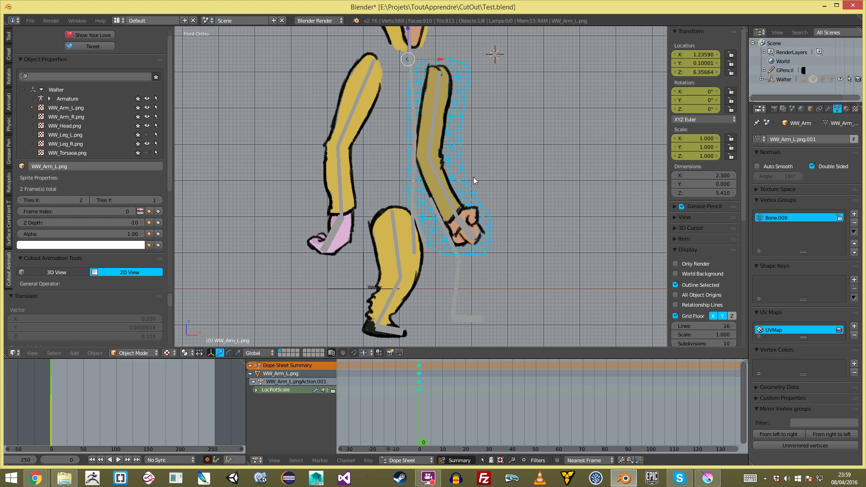
Bind the left arm sprite to the upper arm, forearm and hand bones in armature editing
{"action": "key", "text": "a"}
{"action": "right_click", "coordinate": [447, 193]}
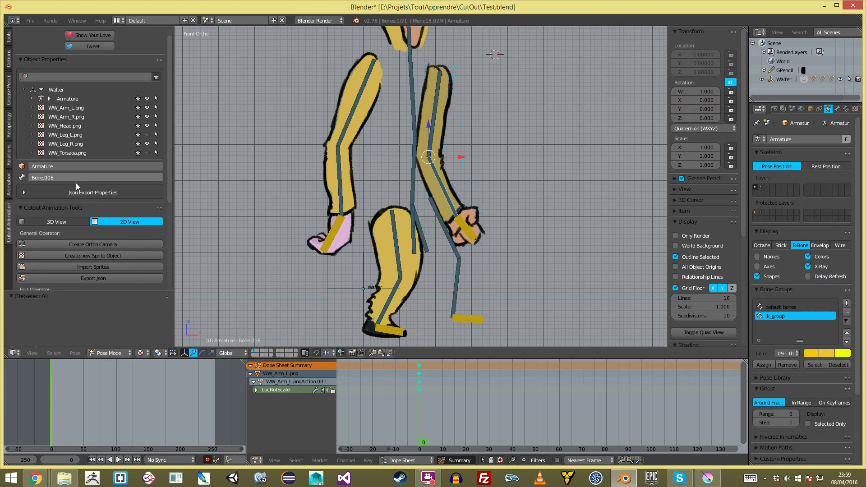
{"action": "scroll", "coordinate": [59, 212], "scroll_direction": "down", "scroll_amount": 4}
{"action": "left_click", "coordinate": [97, 239]}
{"action": "right_click", "coordinate": [431, 131]}
{"action": "right_click", "coordinate": [440, 185], "text": "shift"}
{"action": "right_click", "coordinate": [460, 220], "text": "shift"}
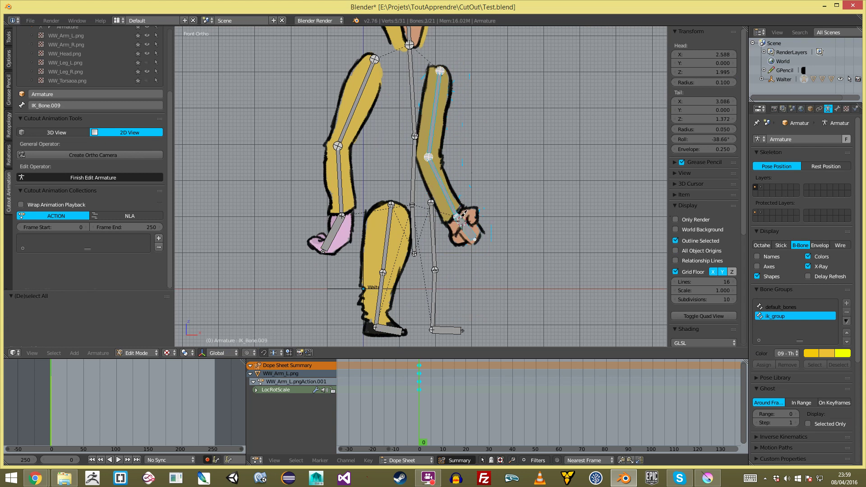
{"action": "left_click", "coordinate": [467, 190], "text": "alt"}
Try bending the left arm in pose mode by raising and rotating its hand IK bone
{"action": "key", "text": "ctrl+Tab"}
{"action": "right_click_drag", "start_coordinate": [464, 223], "coordinate": [511, 157]}
{"action": "key", "text": "r"}
{"action": "left_click", "coordinate": [538, 128]}
{"action": "key", "text": "a"}
Set the left arm sprite's Frame Index to 1 to use the pointing hand, toggling between frames 0 and 1 to compare
{"action": "right_click", "coordinate": [489, 168]}
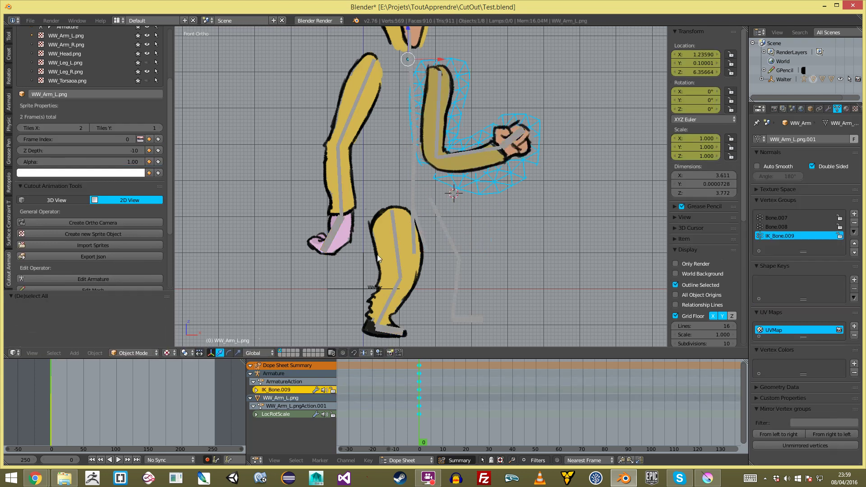
{"action": "scroll", "coordinate": [86, 190], "scroll_direction": "down", "scroll_amount": 2}
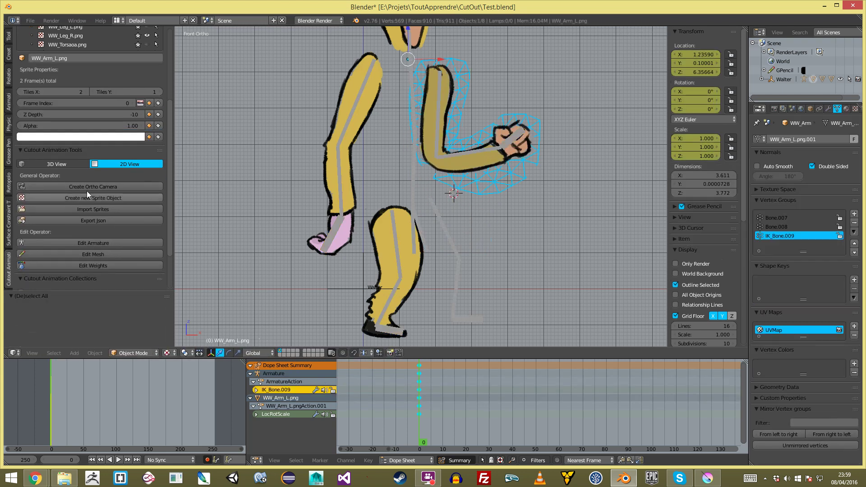
{"action": "left_click", "coordinate": [132, 104]}
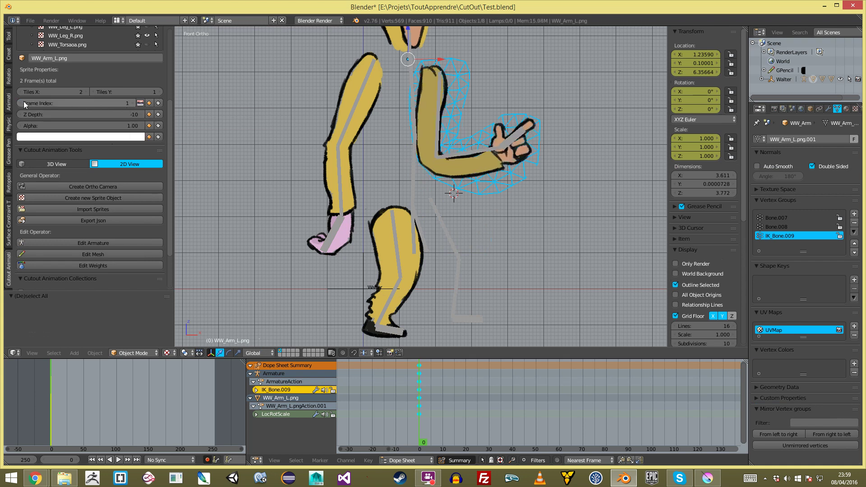
{"action": "left_click", "coordinate": [23, 104]}
{"action": "left_click", "coordinate": [132, 103]}
{"action": "left_click", "coordinate": [150, 103]}
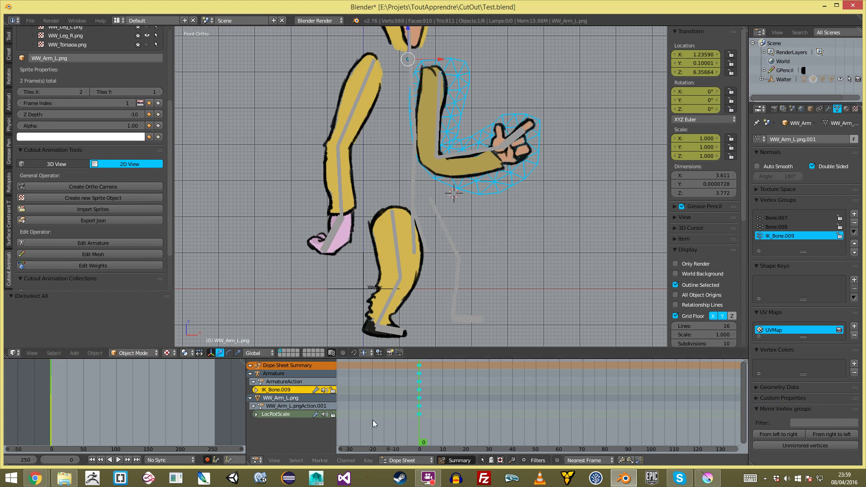
Clear the rotation and location of all armature bones to restore the rest pose
{"action": "key", "text": "a"}
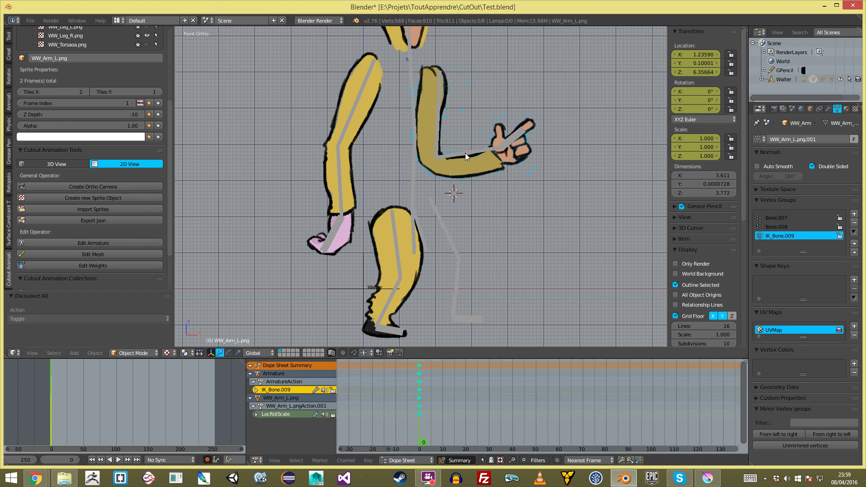
{"action": "right_click", "coordinate": [465, 154]}
{"action": "key", "text": "a"}
{"action": "key", "text": "a"}
{"action": "key", "text": "alt+r"}
{"action": "key", "text": "alt+g"}
{"action": "key", "text": "a"}
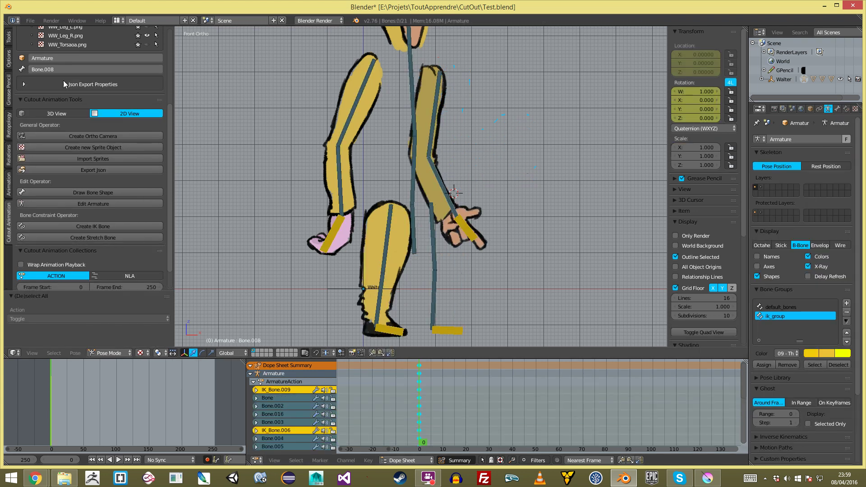
Show the hidden torso and left leg sprites again
{"action": "scroll", "coordinate": [117, 94], "scroll_direction": "up", "scroll_amount": 5}
{"action": "left_click", "coordinate": [147, 117]}
{"action": "left_click", "coordinate": [147, 135]}
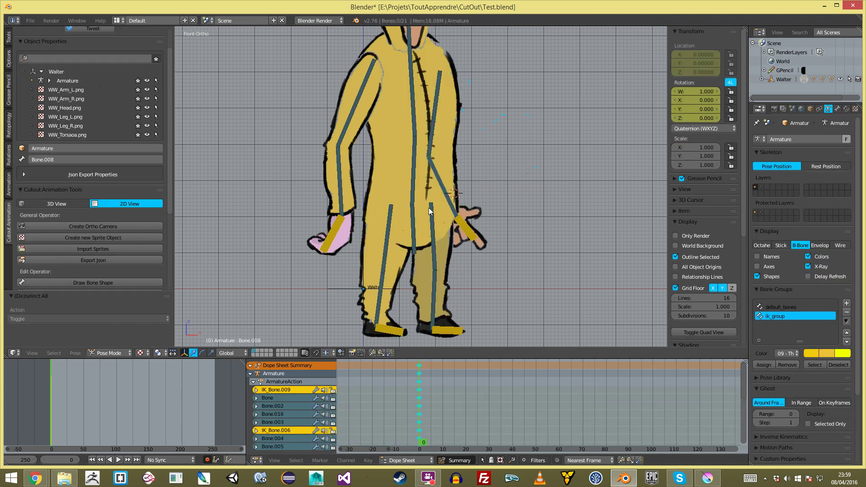
Try raising the left arm beside the chest by moving and rotating its hand IK bone
{"action": "scroll", "coordinate": [468, 226], "scroll_direction": "down", "scroll_amount": 1}
{"action": "right_click", "coordinate": [468, 226]}
{"action": "key", "text": "g"}
{"action": "left_click", "coordinate": [529, 145]}
{"action": "key", "text": "r"}
{"action": "left_click", "coordinate": [541, 104]}
{"action": "key", "text": "g"}
{"action": "left_click", "coordinate": [516, 105]}
{"action": "scroll", "coordinate": [514, 108], "scroll_direction": "down", "scroll_amount": 2}
{"action": "middle_click_drag", "start_coordinate": [498, 149], "coordinate": [478, 209], "text": "shift"}
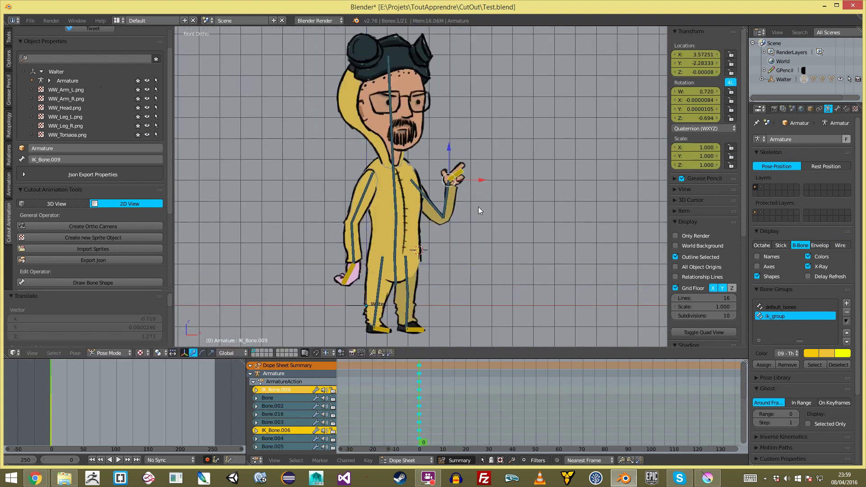
{"action": "key", "text": "r"}
{"action": "left_click", "coordinate": [481, 197]}
Reset the test pose by clearing the rotation and location of every bone
{"action": "scroll", "coordinate": [481, 198], "scroll_direction": "up", "scroll_amount": 1}
{"action": "key", "text": "a"}
{"action": "key", "text": "a"}
{"action": "key", "text": "alt+r"}
{"action": "key", "text": "alt+g"}
{"action": "key", "text": "a"}
Add a new cutout animation collection and name it Anim
{"action": "scroll", "coordinate": [446, 225], "scroll_direction": "down", "scroll_amount": 2}
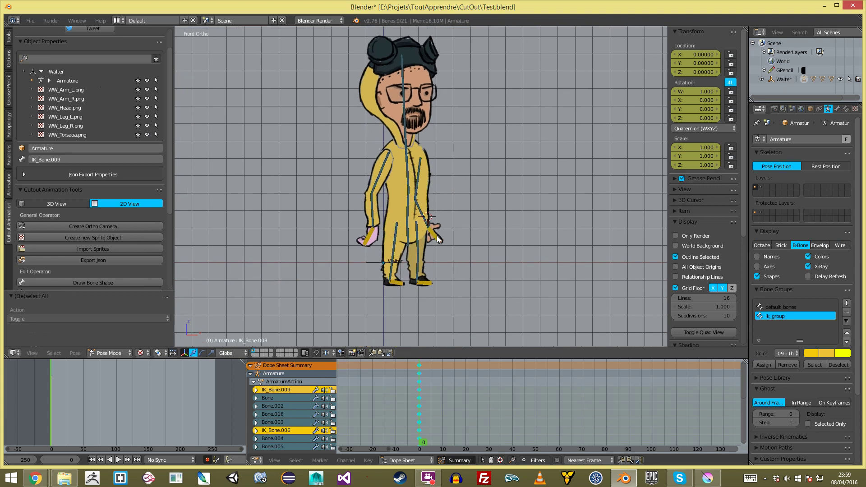
{"action": "scroll", "coordinate": [105, 283], "scroll_direction": "down", "scroll_amount": 6}
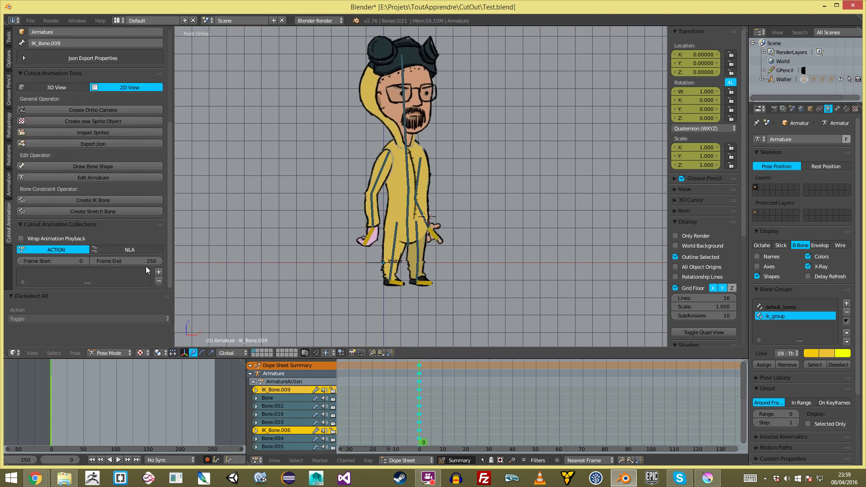
{"action": "left_click", "coordinate": [158, 272]}
{"action": "scroll", "coordinate": [142, 264], "scroll_direction": "down", "scroll_amount": 2}
{"action": "double_click", "coordinate": [59, 264]}
{"action": "type", "text": "Arm"}
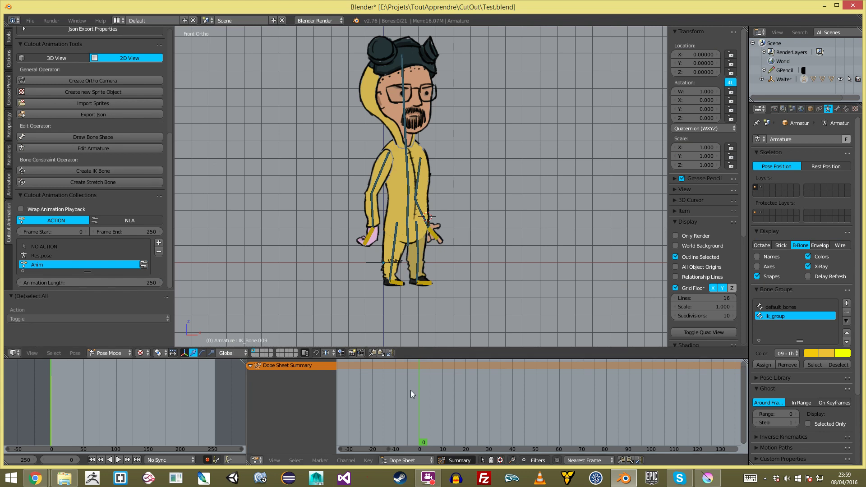
Insert a LocRotScale keyframe for all bones at frame 0
{"action": "type", "text": "a"}
{"action": "scroll", "coordinate": [437, 259], "scroll_direction": "up", "scroll_amount": 3}
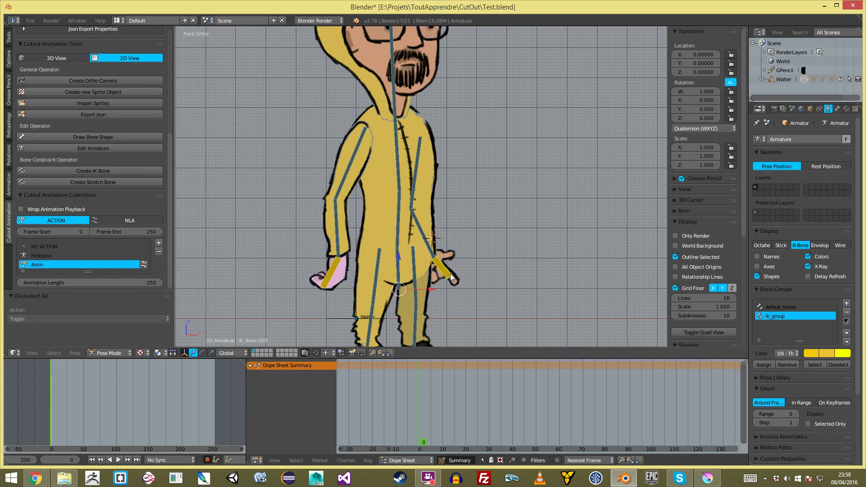
{"action": "key", "text": "i"}
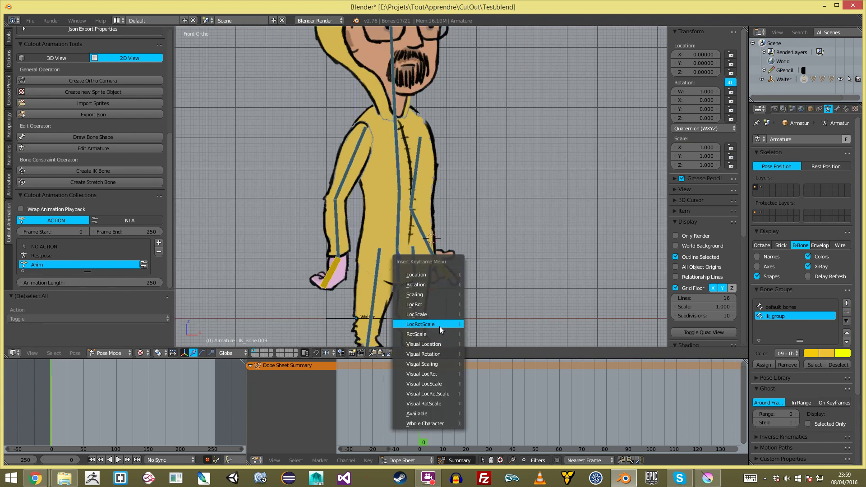
{"action": "left_click", "coordinate": [440, 324]}
{"action": "scroll", "coordinate": [403, 204], "scroll_direction": "down", "scroll_amount": 4}
{"action": "scroll", "coordinate": [406, 198], "scroll_direction": "up", "scroll_amount": 3}
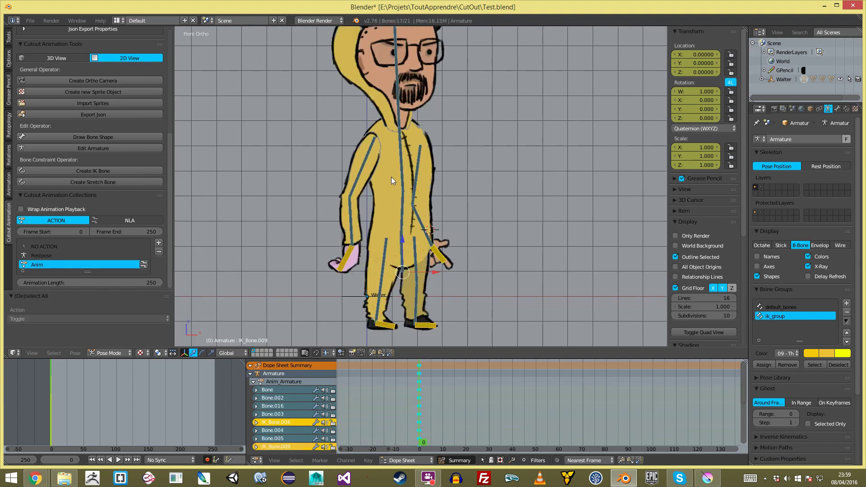
{"action": "scroll", "coordinate": [386, 235], "scroll_direction": "down", "scroll_amount": 3}
{"action": "key", "text": "a"}
At frame 10, move the right hand's IK bone toward the body and rotate the hand
{"action": "mouse_move", "coordinate": [439, 396]}
{"action": "left_mouse_down"}
{"action": "mouse_move", "coordinate": [403, 397]}
{"action": "mouse_move", "coordinate": [406, 391]}
{"action": "mouse_move", "coordinate": [443, 406]}
{"action": "left_mouse_up"}
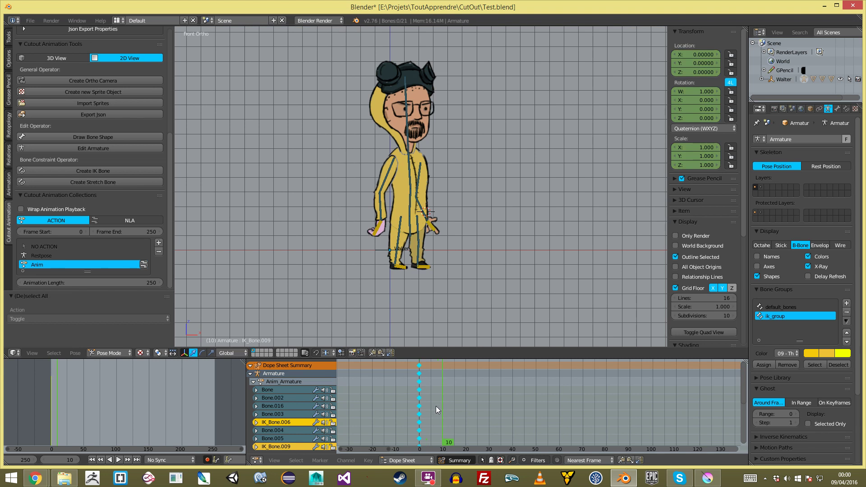
{"action": "scroll", "coordinate": [447, 310], "scroll_direction": "up", "scroll_amount": 3}
{"action": "right_click", "coordinate": [343, 215]}
{"action": "key", "text": "a"}
{"action": "right_click", "coordinate": [348, 252]}
{"action": "key", "text": "g"}
{"action": "left_click", "coordinate": [378, 255]}
{"action": "key", "text": "r"}
{"action": "left_click", "coordinate": [386, 244]}
{"action": "key", "text": "g"}
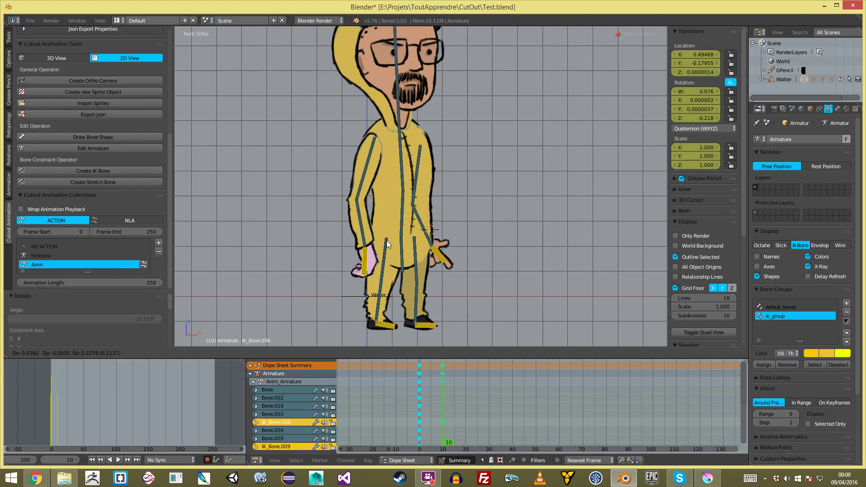
{"action": "left_click", "coordinate": [387, 244]}
Move the left hand's IK bone outward and slightly up at frame 10
{"action": "key", "text": "a"}
{"action": "right_click", "coordinate": [445, 256]}
{"action": "key", "text": "g"}
{"action": "left_click", "coordinate": [465, 249]}
{"action": "key", "text": "a"}
{"action": "right_click", "coordinate": [402, 253]}
{"action": "key", "text": "g"}
{"action": "right_click", "coordinate": [403, 259]}
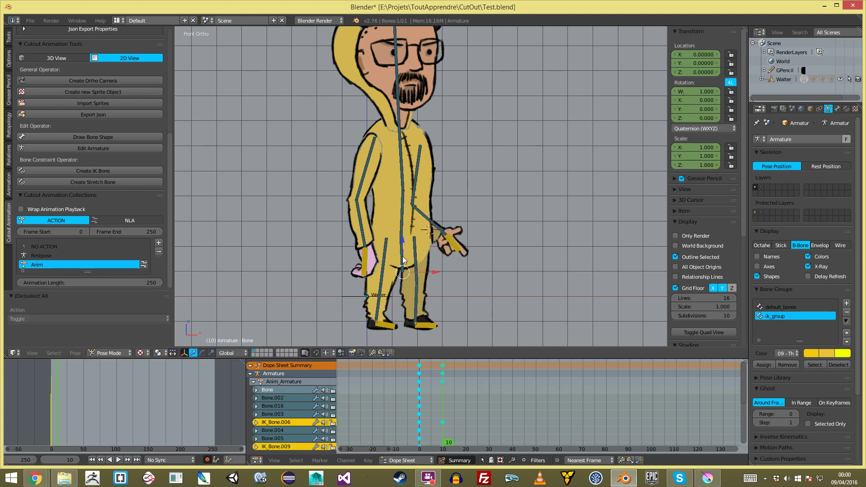
{"action": "right_click", "coordinate": [402, 256]}
{"action": "key", "text": "g"}
{"action": "right_click", "coordinate": [411, 258]}
{"action": "right_click", "coordinate": [403, 256]}
{"action": "key", "text": "g"}
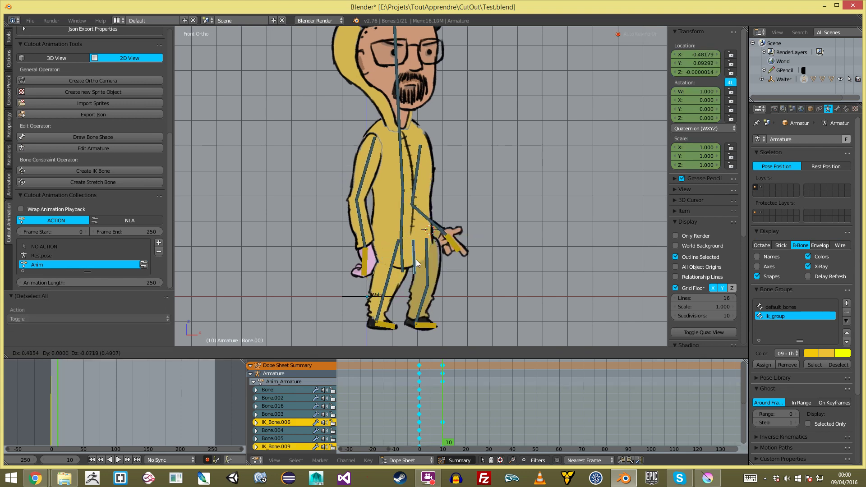
{"action": "right_click", "coordinate": [405, 271]}
Inspect the pelvis bones in edit mode and set the armature's bone display to Octahedral
{"action": "key", "text": "Tab"}
{"action": "key", "text": "a"}
{"action": "right_click", "coordinate": [401, 221]}
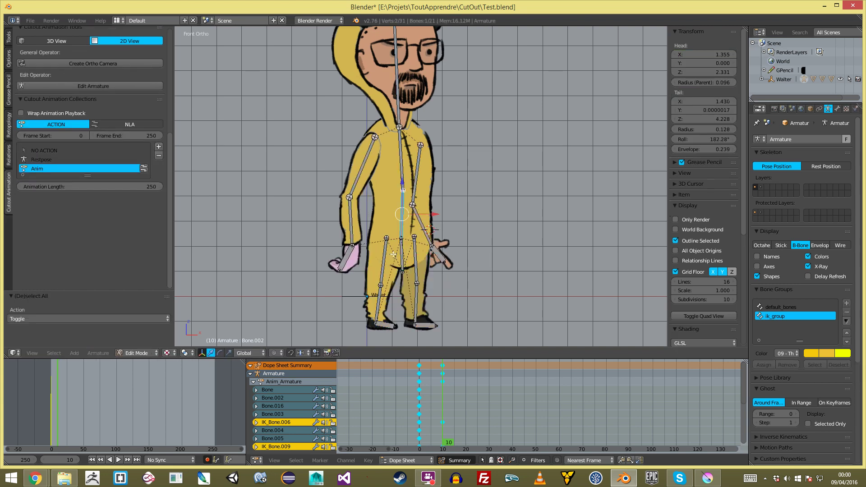
{"action": "key", "text": "Tab"}
{"action": "key", "text": "Tab"}
{"action": "scroll", "coordinate": [403, 253], "scroll_direction": "up", "scroll_amount": 2}
{"action": "right_click", "coordinate": [393, 279]}
{"action": "left_click", "coordinate": [768, 248]}
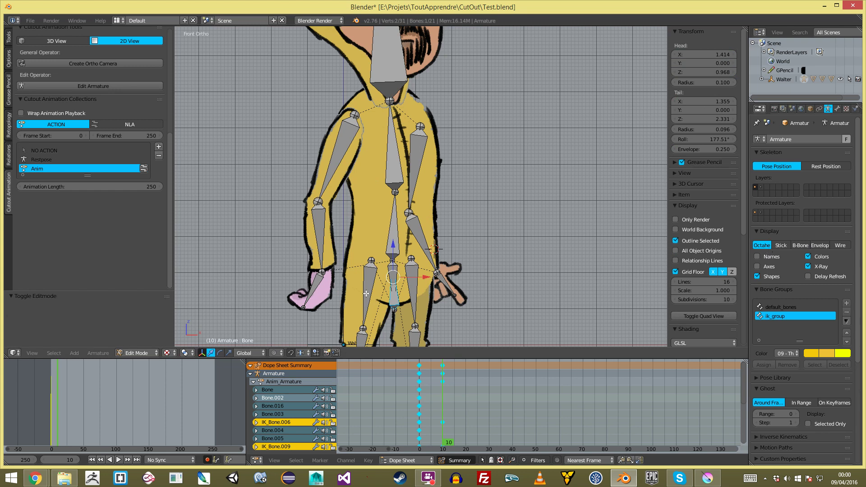
Try moving the pelvis bone in edit mode and return to pose mode
{"action": "middle_click_drag", "start_coordinate": [367, 295], "coordinate": [387, 229], "text": "shift"}
{"action": "scroll", "coordinate": [410, 208], "scroll_direction": "up", "scroll_amount": 2}
{"action": "key", "text": "a"}
{"action": "right_click", "coordinate": [407, 208]}
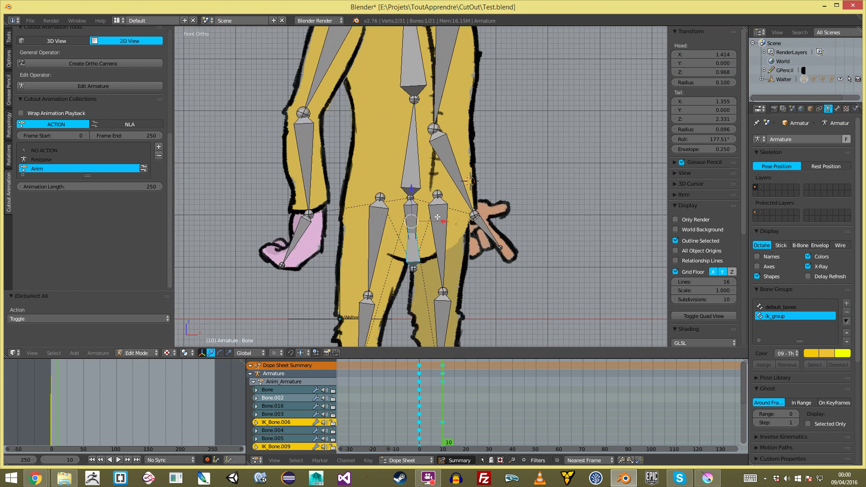
{"action": "key", "text": "g"}
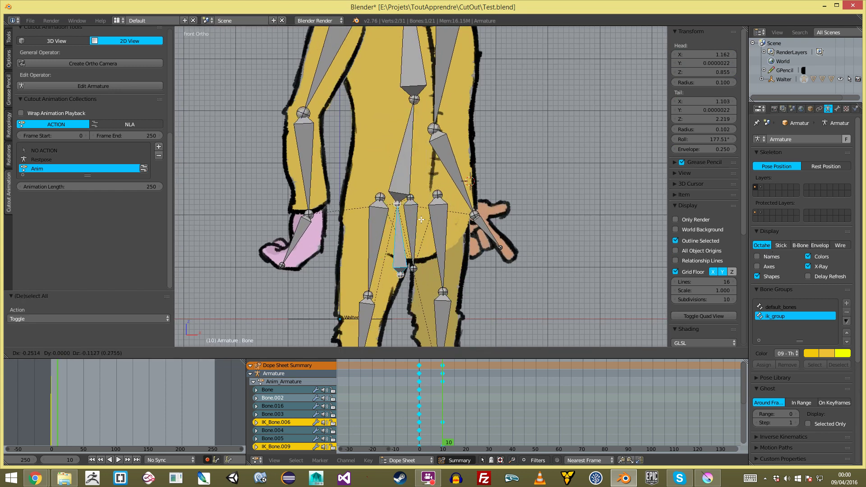
{"action": "left_click", "coordinate": [413, 190]}
{"action": "key", "text": "ctrl+Tab"}
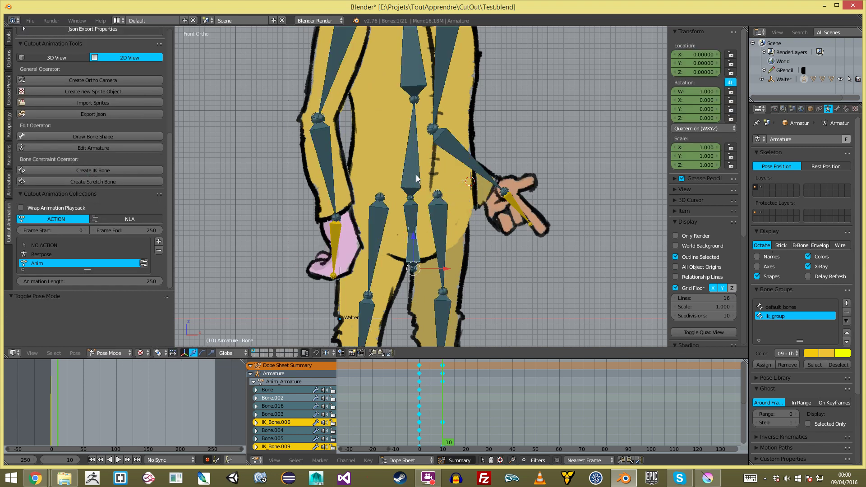
Bind the torso sprite to the pelvis bone and the two spine bones above it in armature editing
{"action": "key", "text": "a"}
{"action": "key", "text": "a"}
{"action": "key", "text": "a"}
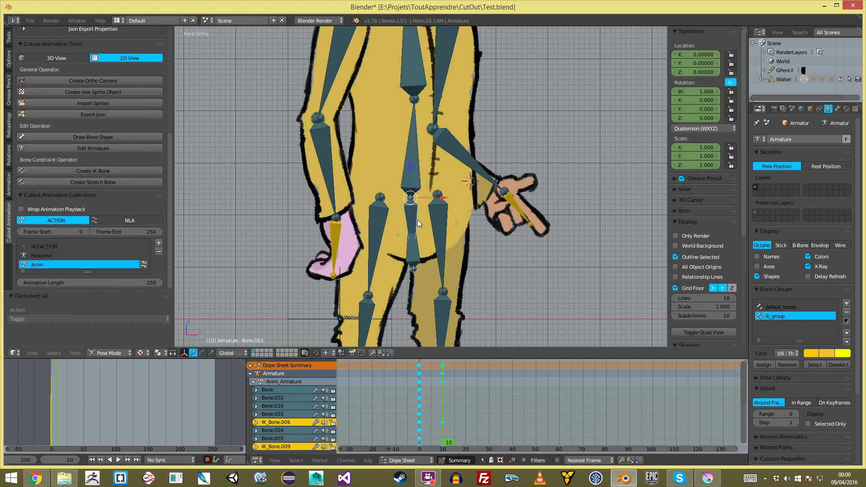
{"action": "scroll", "coordinate": [427, 227], "scroll_direction": "down", "scroll_amount": 2}
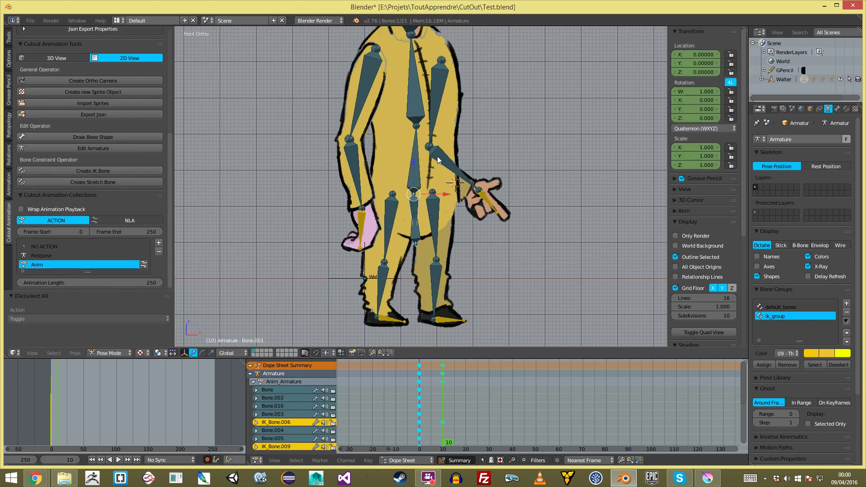
{"action": "right_click", "coordinate": [417, 168], "text": "shift"}
{"action": "right_click", "coordinate": [413, 111], "text": "shift"}
{"action": "middle_click_drag", "start_coordinate": [420, 140], "coordinate": [425, 166], "text": "shift"}
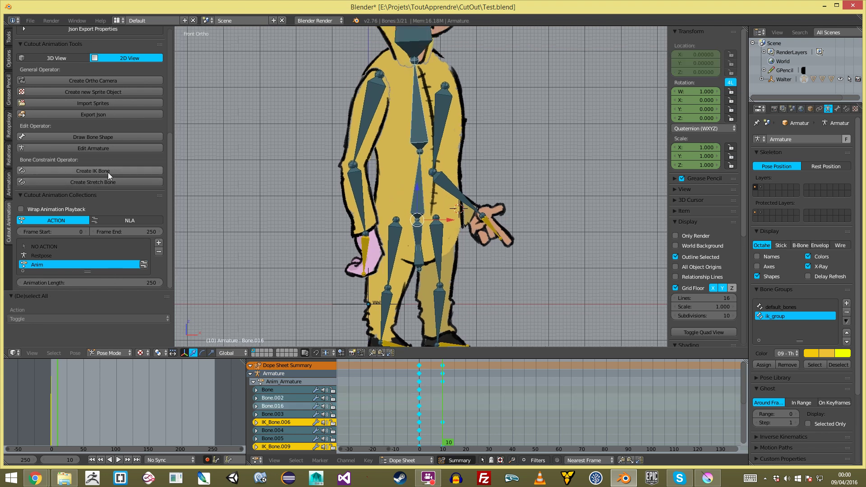
{"action": "left_click", "coordinate": [112, 148]}
{"action": "key", "text": "alt"}
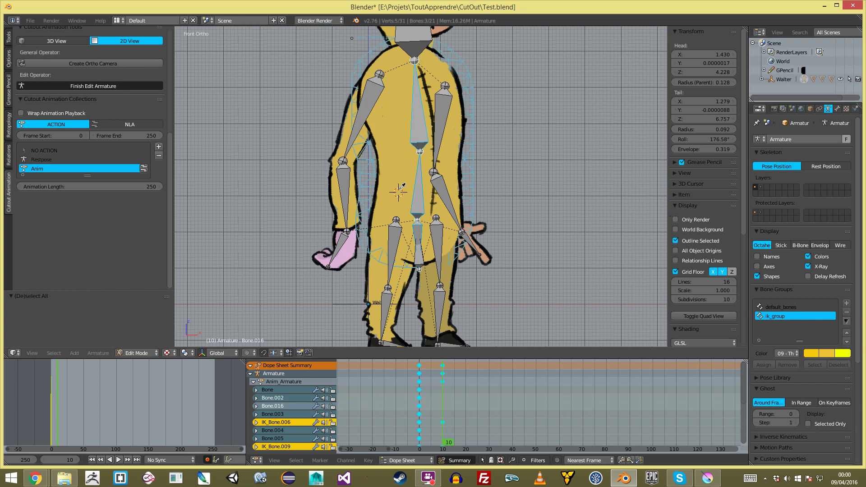
{"action": "left_click", "coordinate": [401, 185], "text": "alt"}
{"action": "key", "text": "Tab"}
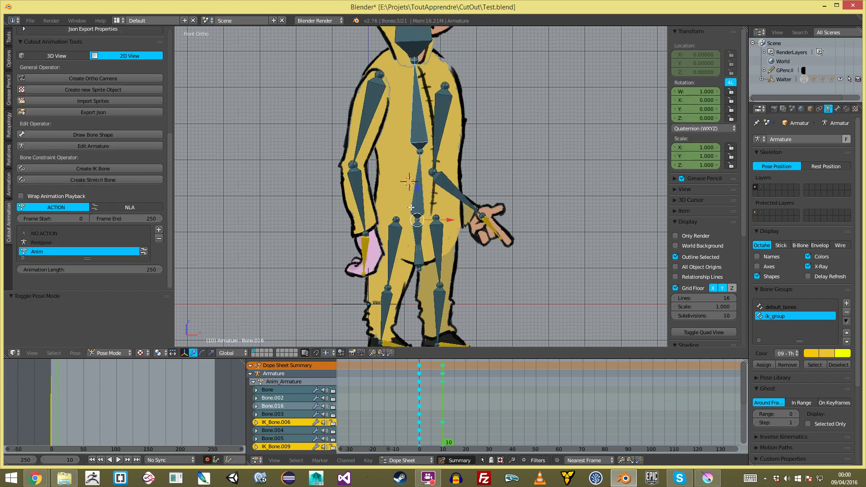
Try selecting and rotating the overlapping root bone at the pelvis, switching between edit and pose modes
{"action": "key", "text": "ctrl+Tab"}
{"action": "right_click", "coordinate": [431, 223]}
{"action": "right_click", "coordinate": [420, 229]}
{"action": "right_click", "coordinate": [419, 229]}
{"action": "right_click", "coordinate": [419, 229]}
{"action": "key", "text": "ctrl+Tab"}
{"action": "key", "text": "ctrl+Tab"}
{"action": "right_click", "coordinate": [418, 229]}
{"action": "right_click", "coordinate": [418, 230]}
{"action": "right_click", "coordinate": [418, 230]}
{"action": "right_click", "coordinate": [418, 229]}
{"action": "key", "text": "ctrl+Tab"}
{"action": "right_click", "coordinate": [417, 229]}
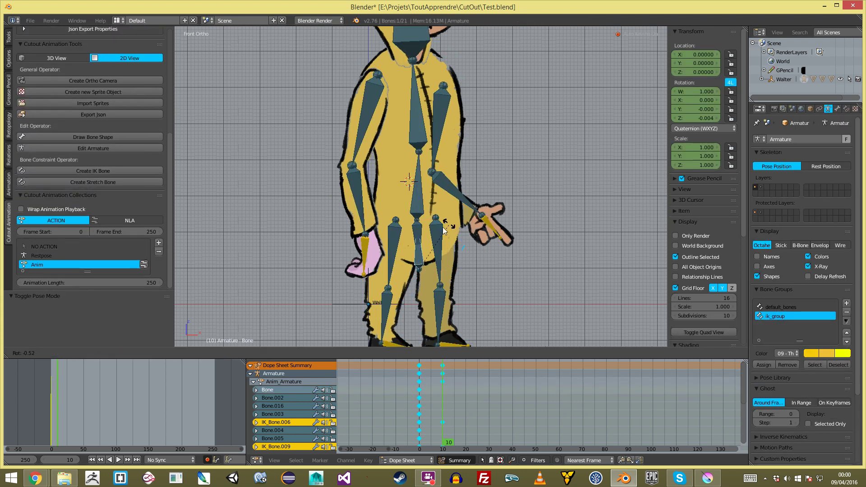
Try rotating the pelvis bone, and shift it slightly at frame 10
{"action": "key", "text": "a"}
{"action": "right_click", "coordinate": [425, 226]}
{"action": "key", "text": "r"}
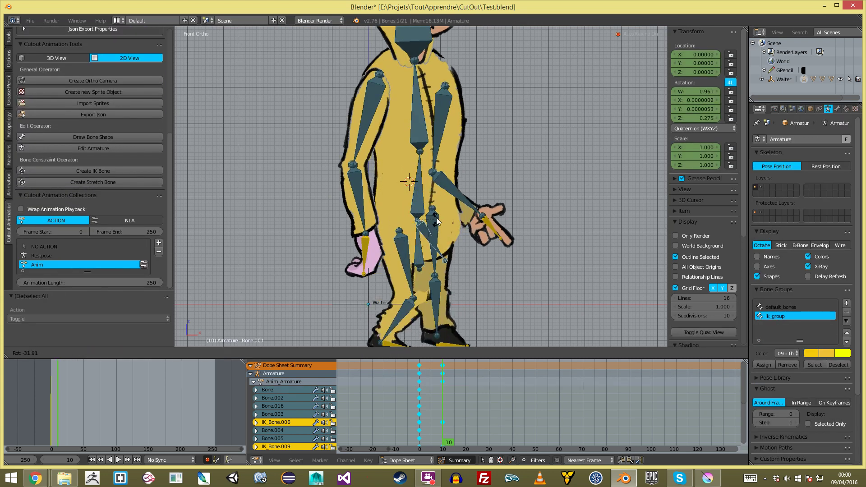
{"action": "right_click", "coordinate": [433, 237]}
{"action": "scroll", "coordinate": [431, 243], "scroll_direction": "down", "scroll_amount": 2}
{"action": "key", "text": "g"}
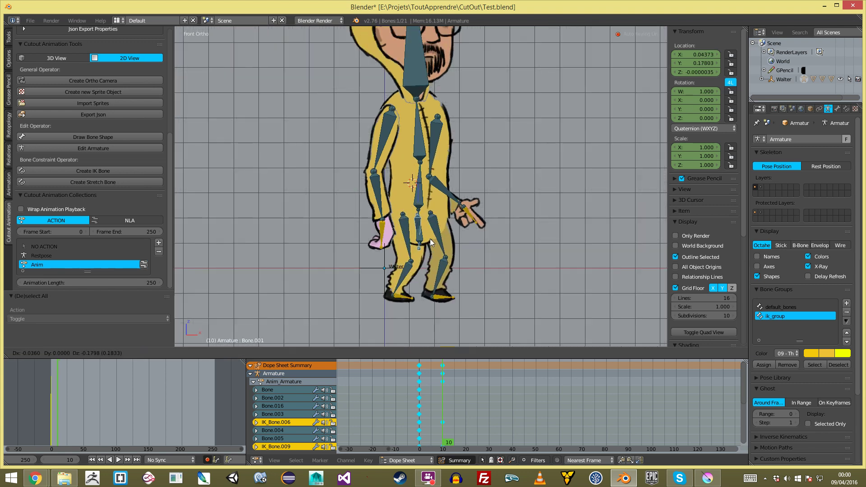
{"action": "left_click", "coordinate": [431, 237]}
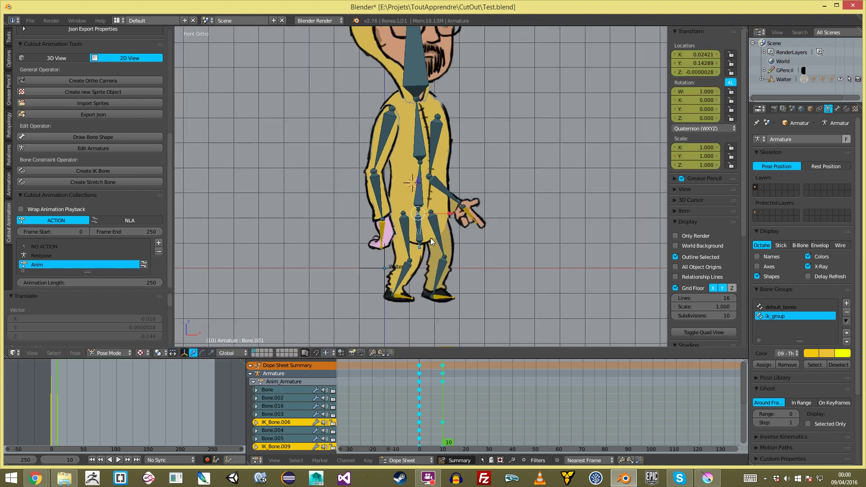
Rotate the upper spine bone and the head bone slightly at frame 10
{"action": "right_click", "coordinate": [418, 155]}
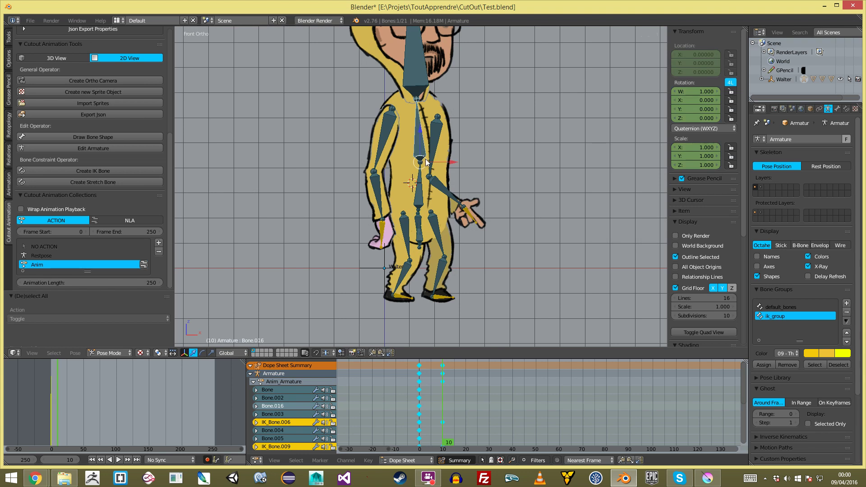
{"action": "middle_click_drag", "start_coordinate": [474, 149], "coordinate": [467, 194], "text": "shift"}
{"action": "key", "text": "r"}
{"action": "left_click", "coordinate": [462, 190]}
{"action": "right_click", "coordinate": [407, 115]}
{"action": "key", "text": "r"}
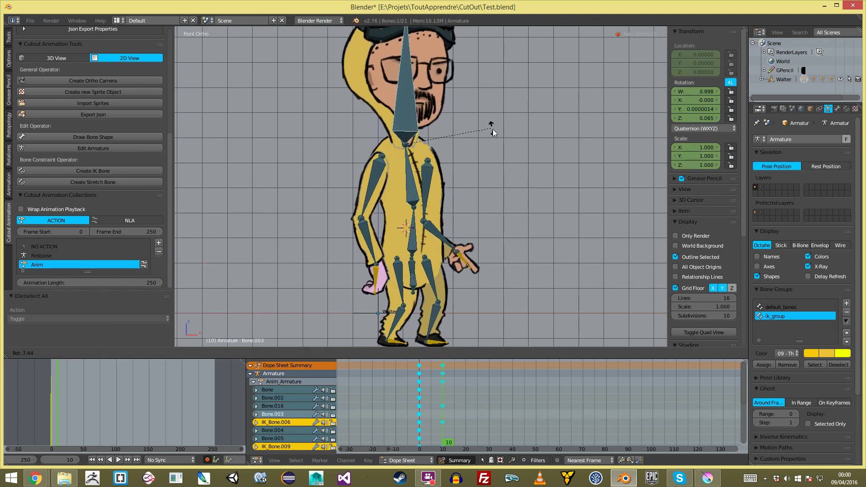
{"action": "left_click", "coordinate": [490, 127]}
Insert a LocRotScale keyframe for all bones at frame 10 and preview the animation
{"action": "key", "text": "a"}
{"action": "key", "text": "a"}
{"action": "key", "text": "i"}
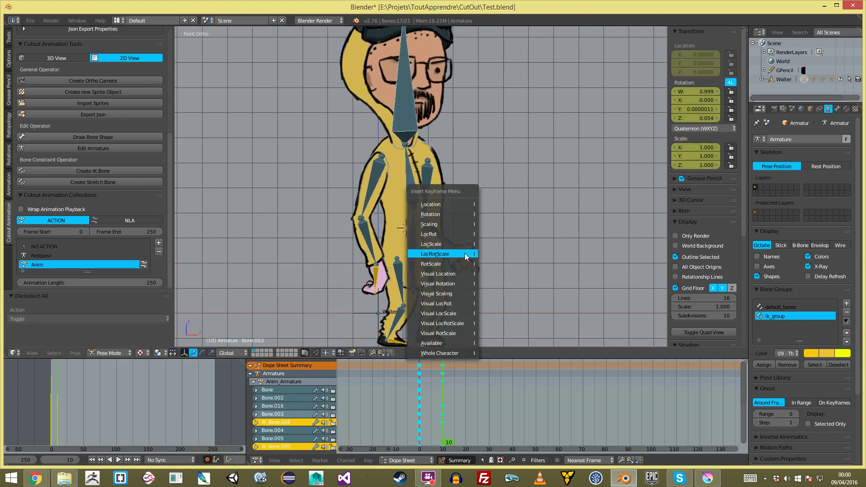
{"action": "left_click", "coordinate": [466, 255]}
{"action": "key", "text": "alt+a"}
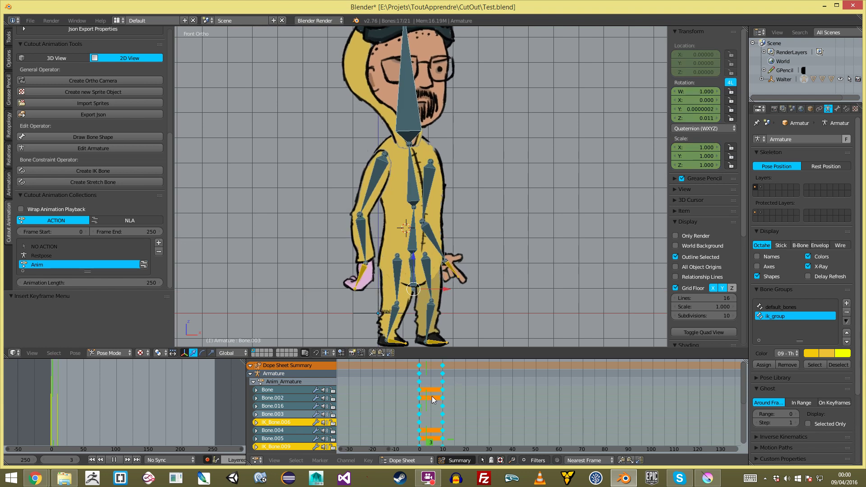
{"action": "key", "text": "alt+a"}
Try moving the upper spine bone, rotating the lower spine bone and moving the pelvis bone at frame 10
{"action": "key", "text": "a"}
{"action": "right_click", "coordinate": [413, 182]}
{"action": "key", "text": "g"}
{"action": "left_click", "coordinate": [412, 184]}
{"action": "right_click", "coordinate": [408, 234]}
{"action": "key", "text": "r"}
{"action": "right_click", "coordinate": [405, 236]}
{"action": "right_click", "coordinate": [410, 268]}
{"action": "key", "text": "g"}
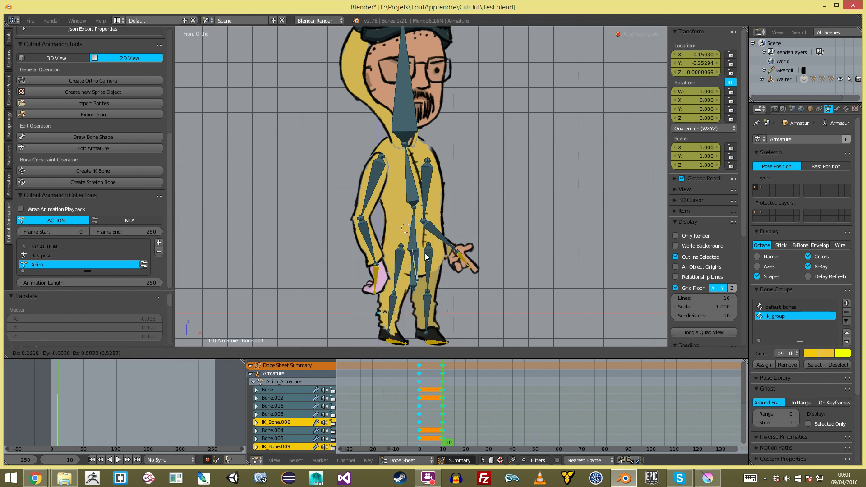
{"action": "right_click", "coordinate": [424, 277]}
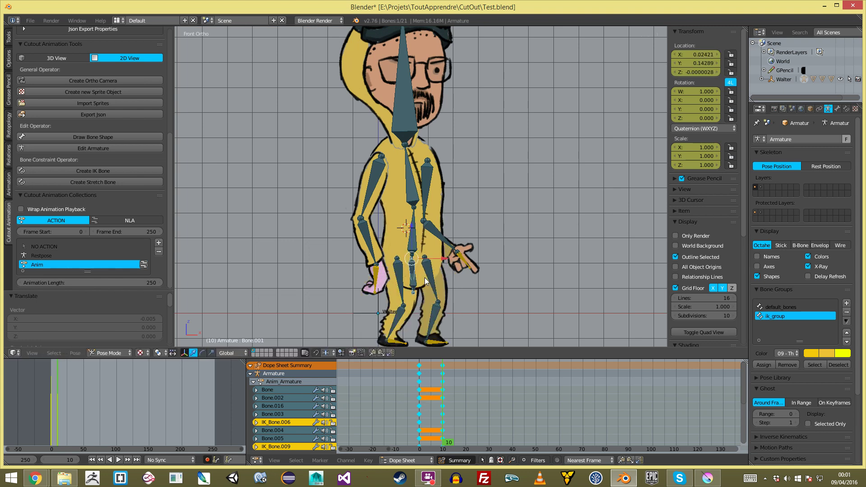
Clear the pelvis bone's location and parent the lower spine bone to it in armature edit mode, ending in pose mode
{"action": "scroll", "coordinate": [424, 278], "scroll_direction": "up", "scroll_amount": 2}
{"action": "key", "text": "alt+g"}
{"action": "middle_click_drag", "start_coordinate": [406, 311], "coordinate": [416, 209], "text": "shift"}
{"action": "key", "text": "Tab"}
{"action": "key", "text": "a"}
{"action": "key", "text": "a"}
{"action": "key", "text": "a"}
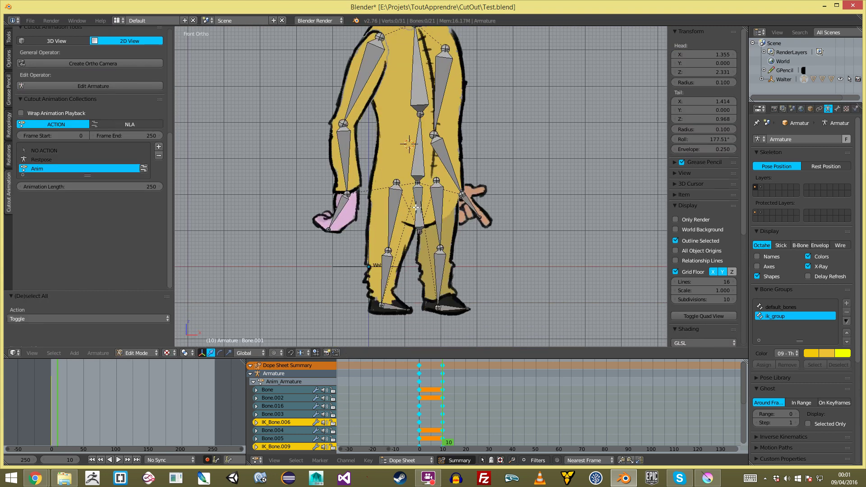
{"action": "scroll", "coordinate": [416, 209], "scroll_direction": "up", "scroll_amount": 2}
{"action": "right_click", "coordinate": [417, 188]}
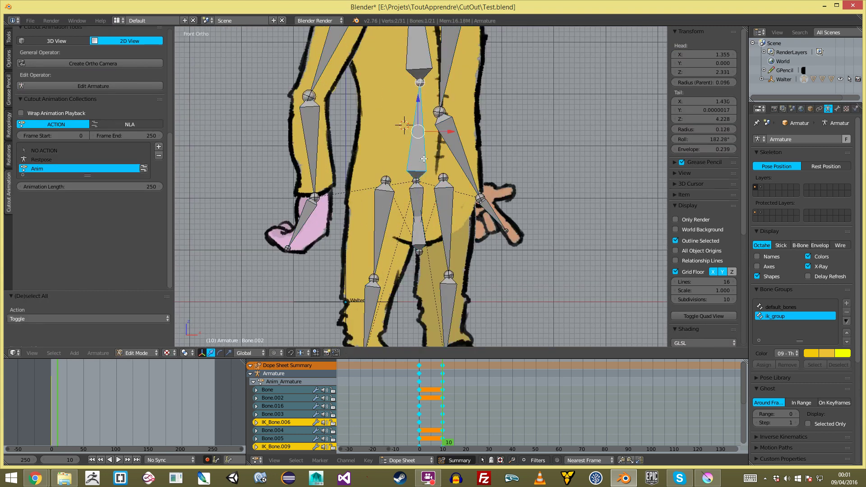
{"action": "key", "text": "ctrl+p"}
{"action": "left_click", "coordinate": [424, 190]}
{"action": "key", "text": "Tab"}
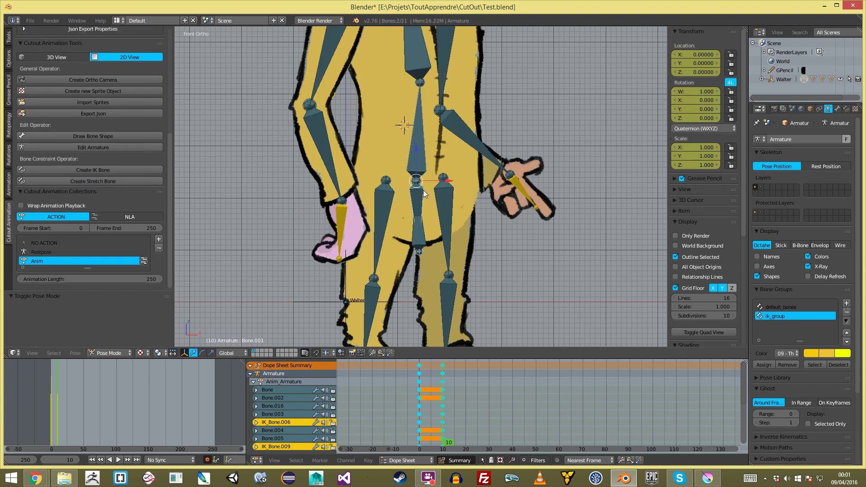
Lower the pelvis bone slightly at frame 10 so the knees bend, and play back the animation
{"action": "key", "text": "g"}
{"action": "left_click", "coordinate": [424, 203]}
{"action": "scroll", "coordinate": [424, 204], "scroll_direction": "down", "scroll_amount": 3}
{"action": "key", "text": "a"}
{"action": "middle_click_drag", "start_coordinate": [421, 201], "coordinate": [406, 255], "text": "shift"}
{"action": "scroll", "coordinate": [408, 254], "scroll_direction": "up", "scroll_amount": 1}
{"action": "scroll", "coordinate": [408, 254], "scroll_direction": "down", "scroll_amount": 3}
{"action": "scroll", "coordinate": [408, 254], "scroll_direction": "up", "scroll_amount": 1}
{"action": "left_click_drag", "start_coordinate": [442, 383], "coordinate": [424, 392]}
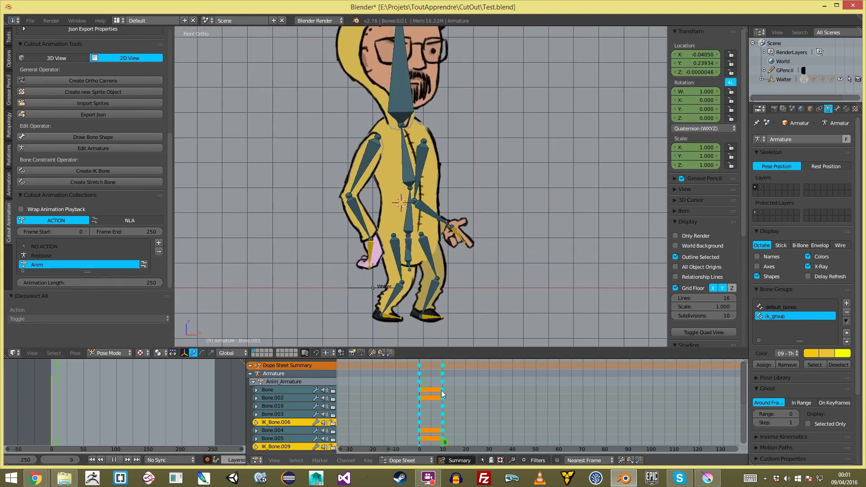
{"action": "key", "text": "alt+a"}
Move the right hand's IK bone down at frame 10 and replay the animation
{"action": "right_click", "coordinate": [374, 249]}
{"action": "key", "text": "g"}
{"action": "left_click", "coordinate": [375, 257]}
{"action": "key", "text": "alt+a"}
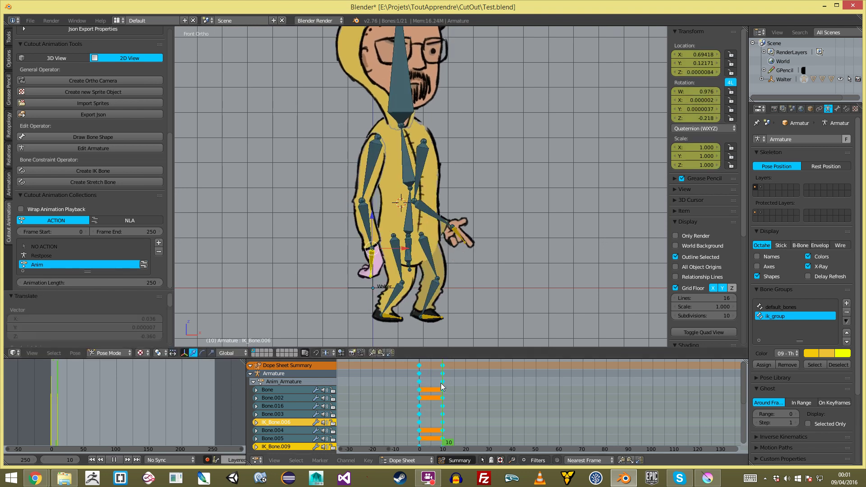
{"action": "key", "text": "alt+a"}
Select the left arm sprite WW_Arm_L.png and set its frame index to 0 at frame 0
{"action": "key", "text": "a"}
{"action": "right_click", "coordinate": [445, 244]}
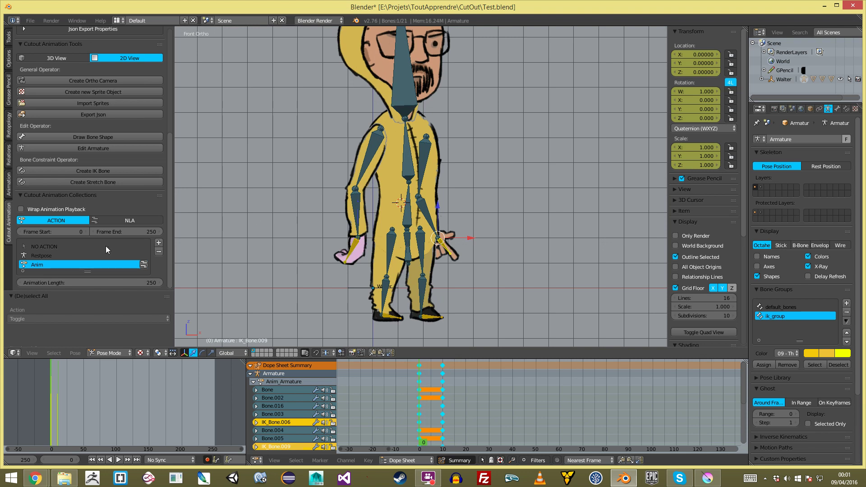
{"action": "scroll", "coordinate": [55, 131], "scroll_direction": "up", "scroll_amount": 3}
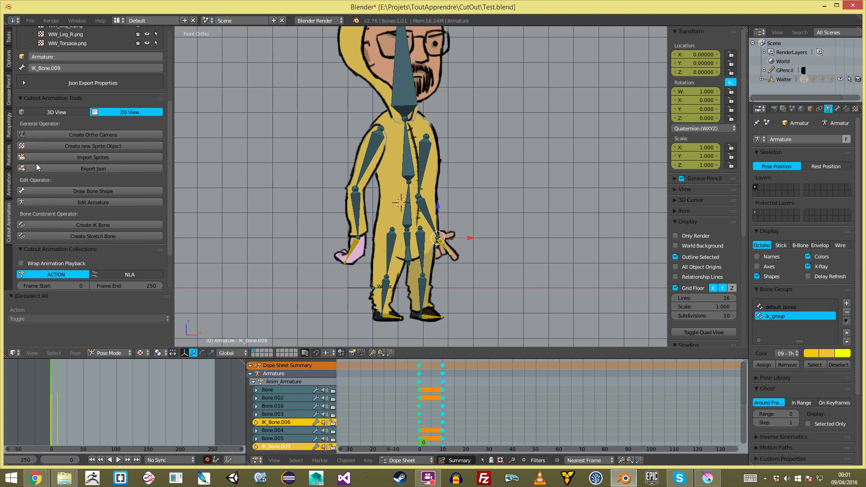
{"action": "scroll", "coordinate": [37, 167], "scroll_direction": "up", "scroll_amount": 6}
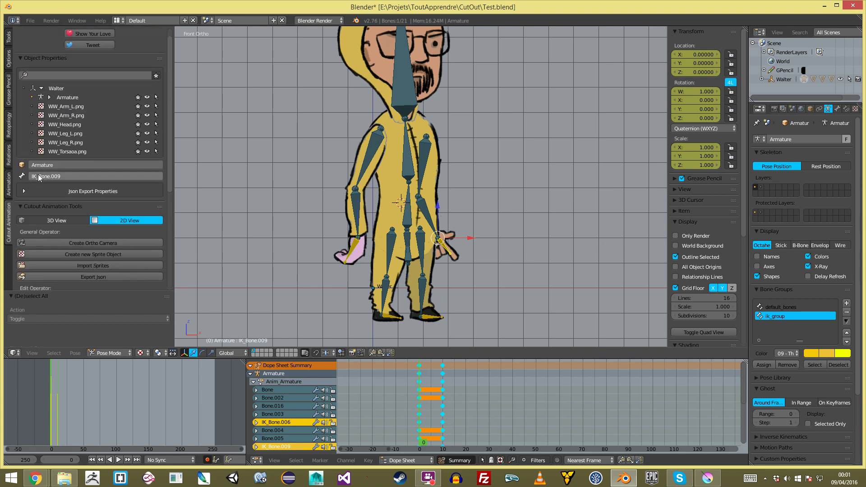
{"action": "scroll", "coordinate": [45, 199], "scroll_direction": "down", "scroll_amount": 2}
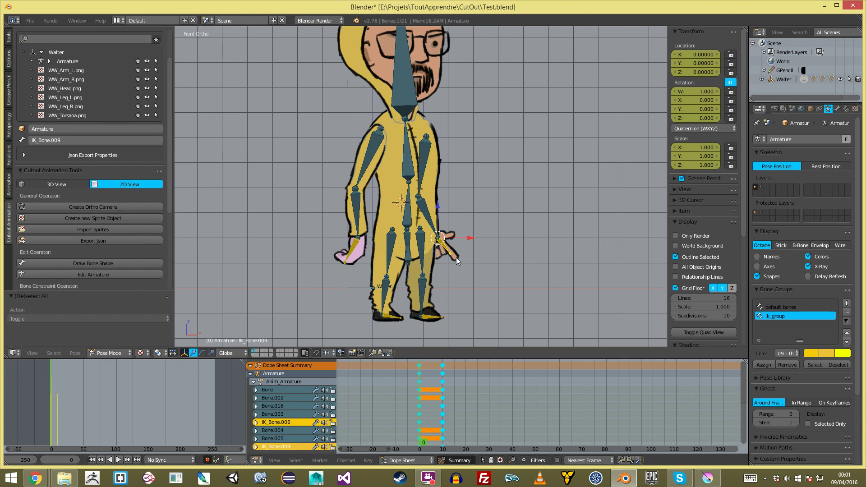
{"action": "right_click", "coordinate": [457, 260]}
{"action": "left_click", "coordinate": [23, 175]}
{"action": "key", "text": "a"}
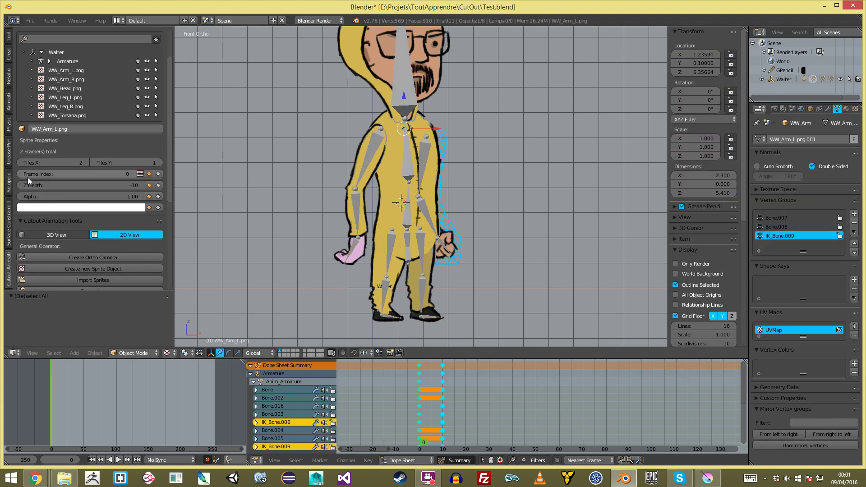
At frame 18, raise the left hand's IK bone to head height and rotate it so the fist points upward
{"action": "left_click_drag", "start_coordinate": [419, 416], "coordinate": [461, 411]}
{"action": "key", "text": "a"}
{"action": "right_click", "coordinate": [456, 231]}
{"action": "key", "text": "g"}
{"action": "left_click", "coordinate": [506, 177]}
{"action": "key", "text": "r"}
{"action": "left_click", "coordinate": [488, 106]}
{"action": "key", "text": "g"}
{"action": "left_click", "coordinate": [506, 93]}
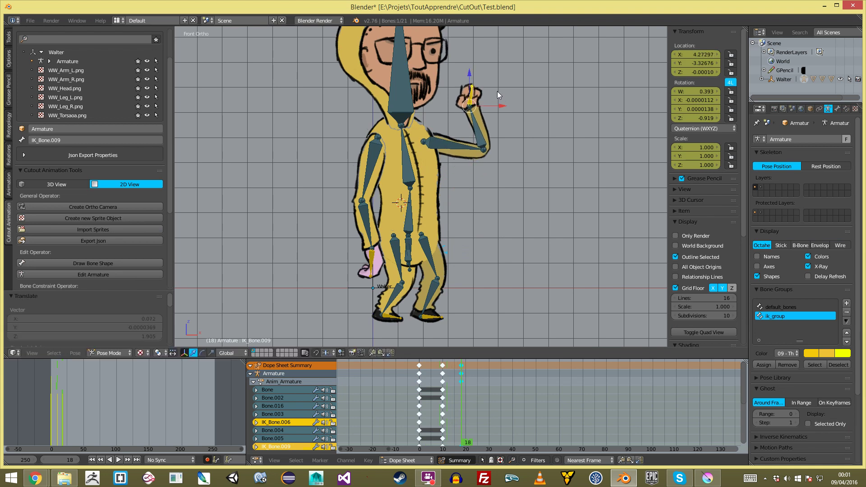
{"action": "middle_click_drag", "start_coordinate": [497, 91], "coordinate": [480, 118], "text": "shift"}
{"action": "key", "text": "g"}
{"action": "left_click", "coordinate": [482, 87]}
Preview the animation from the start to check the left arm raise
{"action": "key", "text": "a"}
{"action": "left_click_drag", "start_coordinate": [452, 374], "coordinate": [390, 372]}
{"action": "key", "text": "alt+a"}
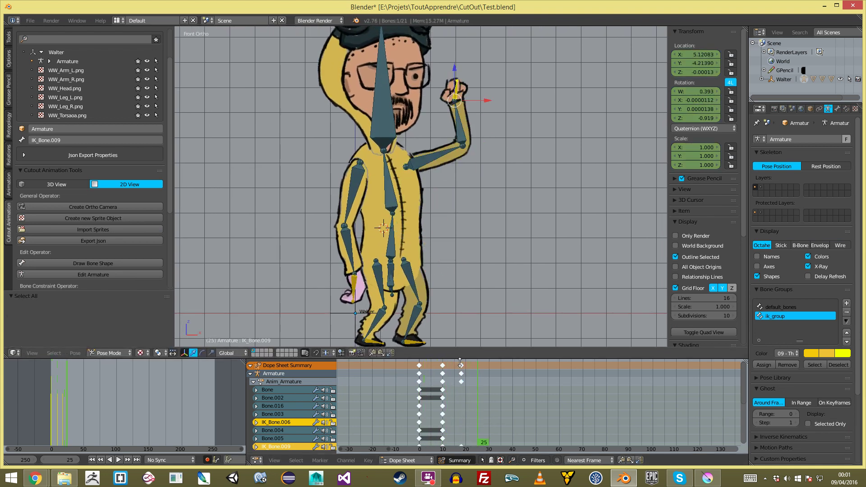
{"action": "key", "text": "alt+a"}
Return to frame 18, lower the left hand's IK bone to shoulder height with the elbow bent, and adjust its rotation
{"action": "left_click", "coordinate": [461, 375]}
{"action": "right_click", "coordinate": [461, 374]}
{"action": "key", "text": "a"}
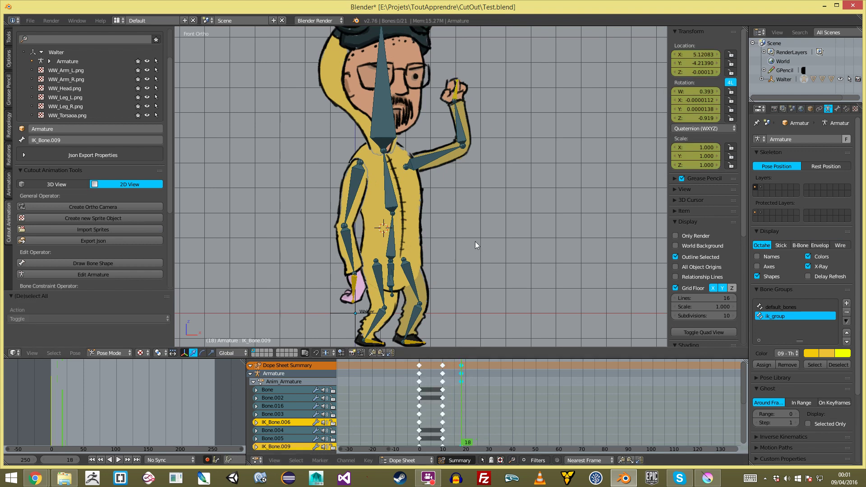
{"action": "right_click", "coordinate": [458, 91]}
{"action": "key", "text": "g"}
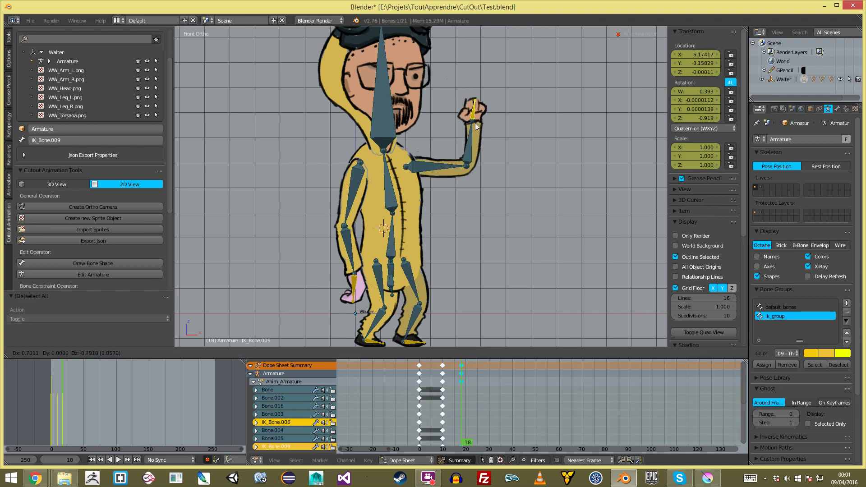
{"action": "left_click", "coordinate": [479, 161]}
{"action": "key", "text": "r"}
{"action": "left_click", "coordinate": [499, 180]}
{"action": "key", "text": "a"}
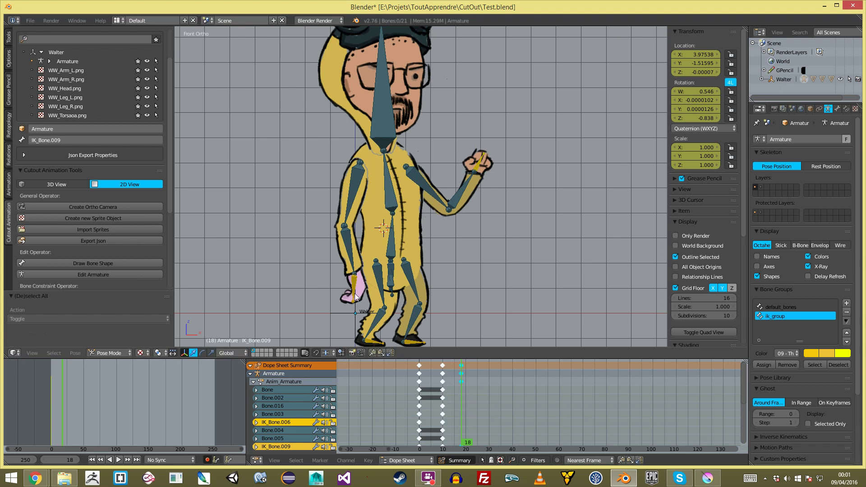
Raise the right hand's IK bone and the pelvis bone slightly at frame 18
{"action": "right_click", "coordinate": [356, 288]}
{"action": "key", "text": "g"}
{"action": "left_click", "coordinate": [356, 285]}
{"action": "right_click", "coordinate": [391, 270]}
{"action": "key", "text": "g"}
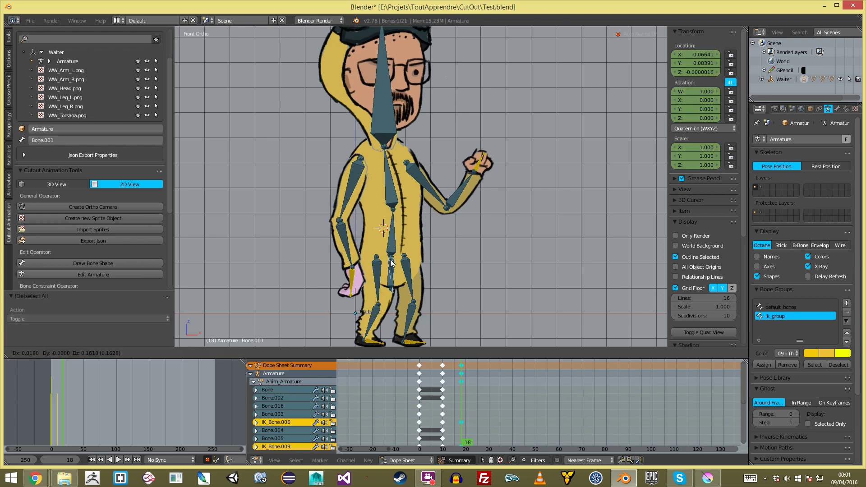
{"action": "left_click", "coordinate": [389, 258]}
Rotate the head bone slightly at frame 18
{"action": "key", "text": "a"}
{"action": "right_click", "coordinate": [392, 135]}
{"action": "key", "text": "r"}
{"action": "left_click", "coordinate": [425, 127]}
{"action": "key", "text": "a"}
At frame 23, move the left hand's IK bone down to waist height in front of the body and rotate it forward
{"action": "left_click_drag", "start_coordinate": [454, 398], "coordinate": [472, 389]}
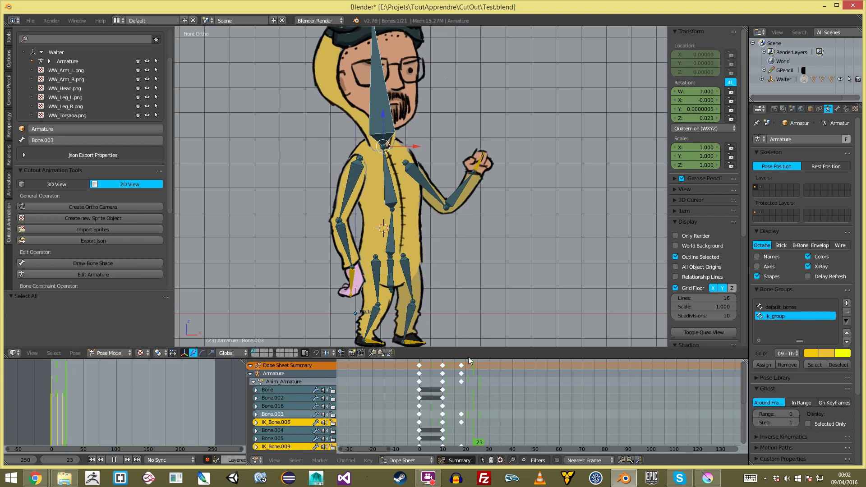
{"action": "key", "text": "a"}
{"action": "right_click", "coordinate": [483, 165]}
{"action": "key", "text": "r"}
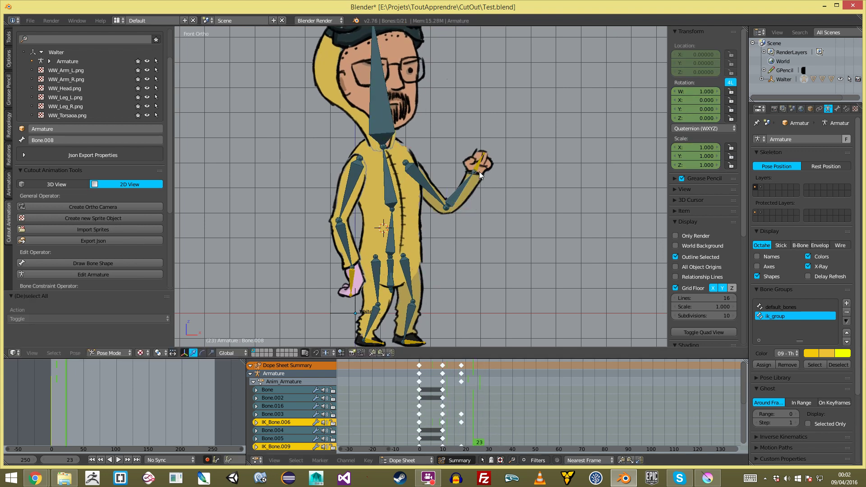
{"action": "left_click", "coordinate": [509, 201]}
{"action": "key", "text": "g"}
{"action": "left_click", "coordinate": [509, 265]}
{"action": "key", "text": "r"}
{"action": "left_click", "coordinate": [498, 280]}
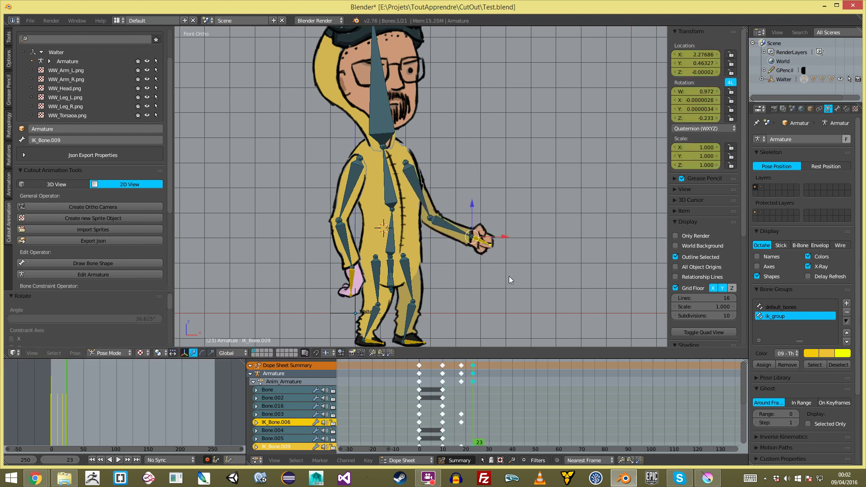
Stretch the left arm straight out at shoulder height at frame 23 and align the hand bone horizontally
{"action": "key", "text": "g"}
{"action": "left_click", "coordinate": [570, 182]}
{"action": "key", "text": "r"}
{"action": "left_click", "coordinate": [576, 172]}
{"action": "key", "text": "g"}
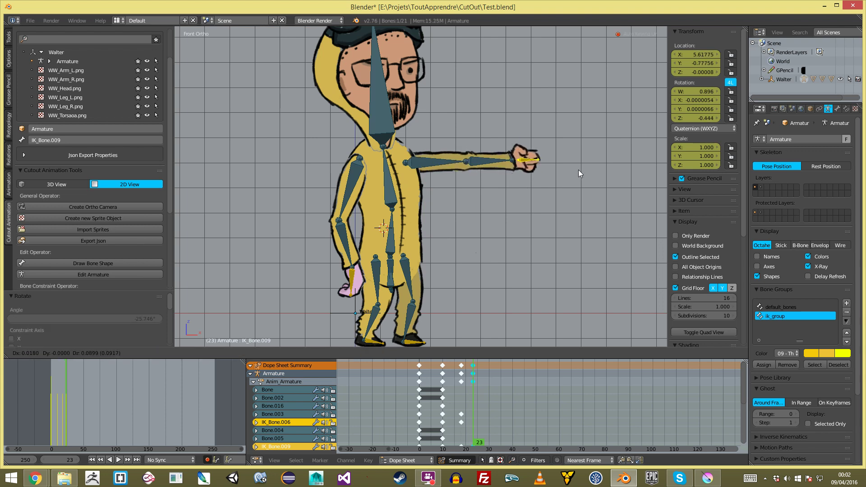
{"action": "left_click", "coordinate": [578, 169]}
Set the left arm sprite's frame index to 1 and keyframe it at frame 23
{"action": "scroll", "coordinate": [113, 257], "scroll_direction": "down", "scroll_amount": 1}
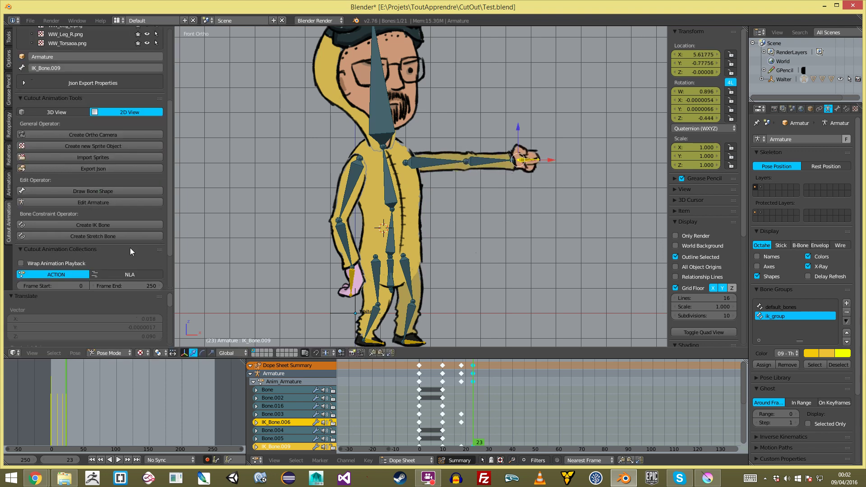
{"action": "scroll", "coordinate": [131, 235], "scroll_direction": "down", "scroll_amount": 1}
{"action": "scroll", "coordinate": [131, 227], "scroll_direction": "up", "scroll_amount": 4}
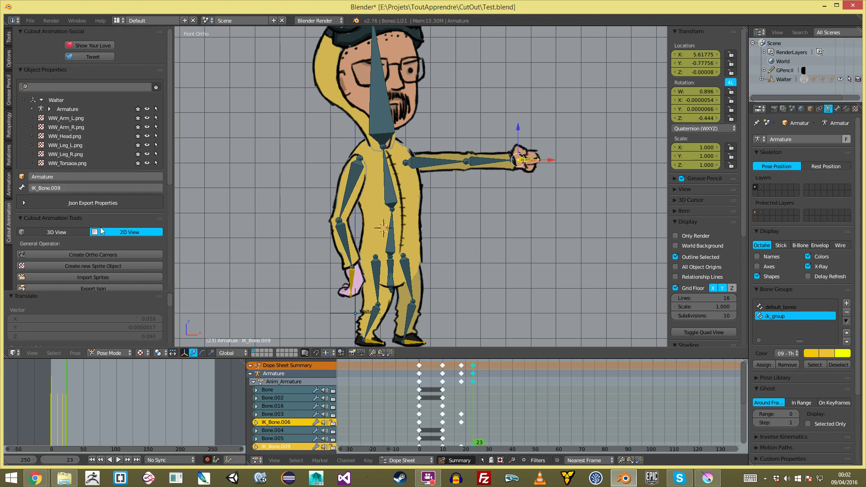
{"action": "key", "text": "ctrl+Tab"}
{"action": "right_click", "coordinate": [489, 146]}
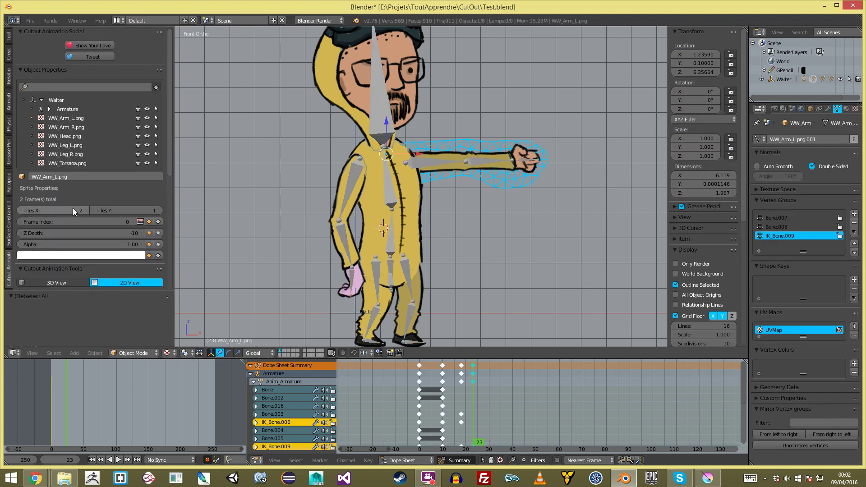
{"action": "left_click", "coordinate": [134, 221]}
{"action": "left_click", "coordinate": [149, 221]}
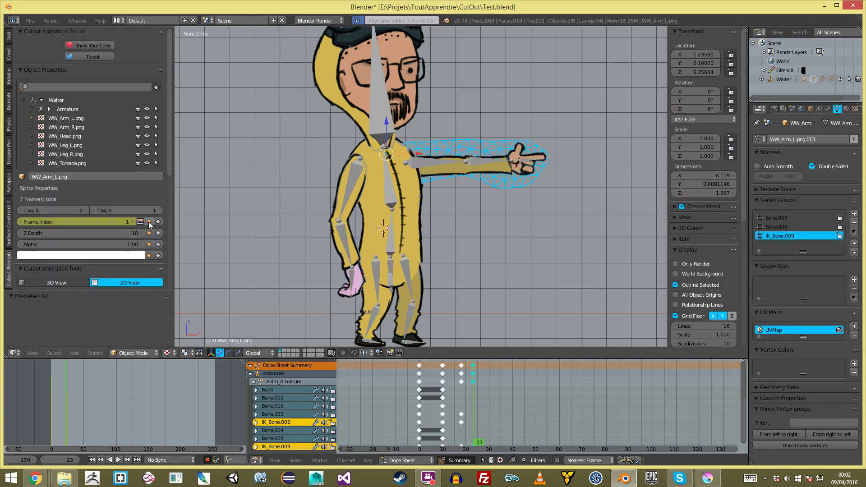
Play back the animation and scrub around frame 22 to check the left hand's sprite change
{"action": "key", "text": "alt+a"}
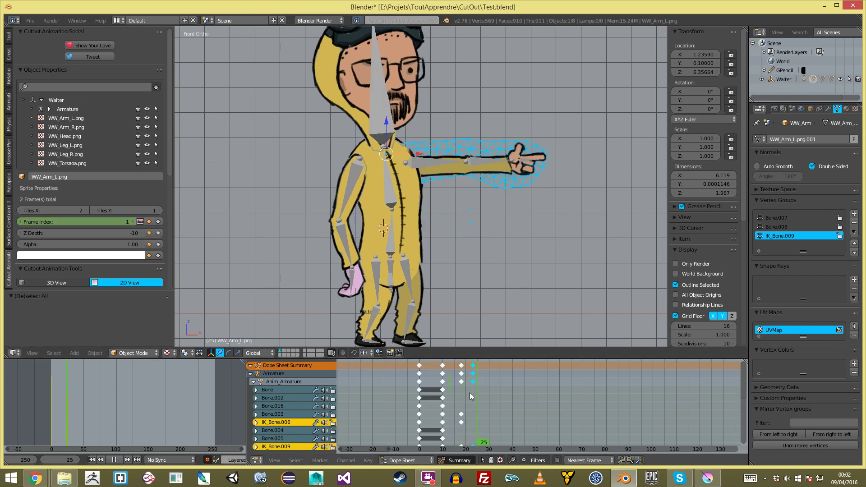
{"action": "key", "text": "alt+a"}
{"action": "mouse_move", "coordinate": [472, 379]}
{"action": "left_mouse_down"}
{"action": "mouse_move", "coordinate": [462, 383]}
{"action": "mouse_move", "coordinate": [474, 385]}
{"action": "left_mouse_up"}
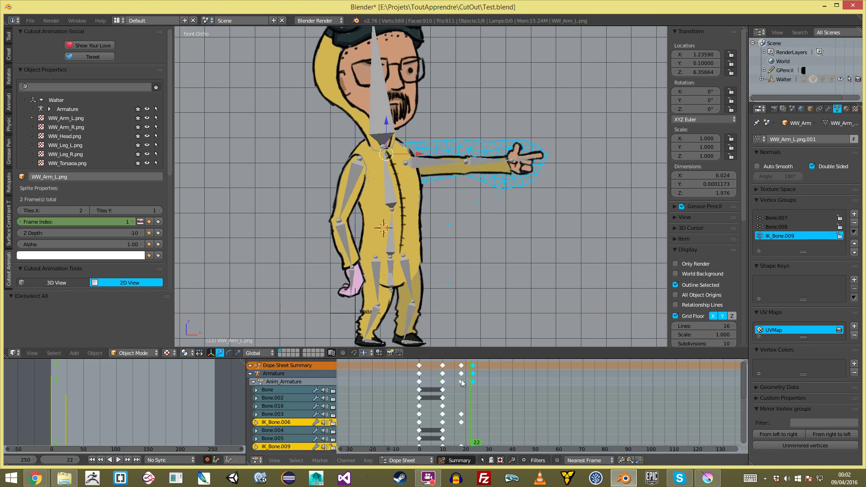
Set the left arm sprite's frame index to 0 at frame 22 and check the hand swap between frames 22 and 23
{"action": "left_click", "coordinate": [20, 221]}
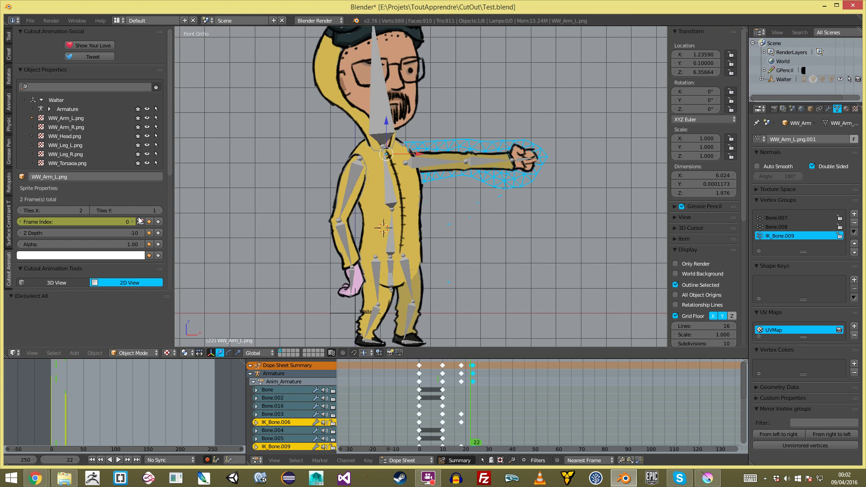
{"action": "key", "text": "alt+a"}
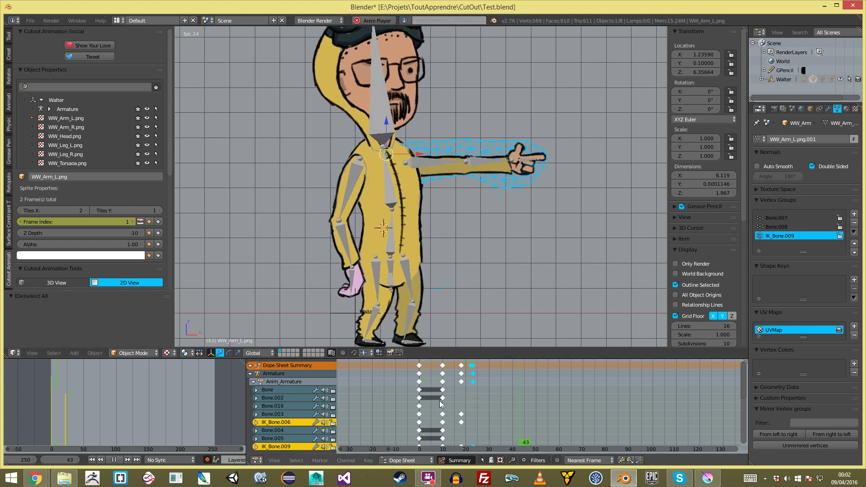
{"action": "key", "text": "alt+a"}
{"action": "left_click_drag", "start_coordinate": [432, 400], "coordinate": [472, 394]}
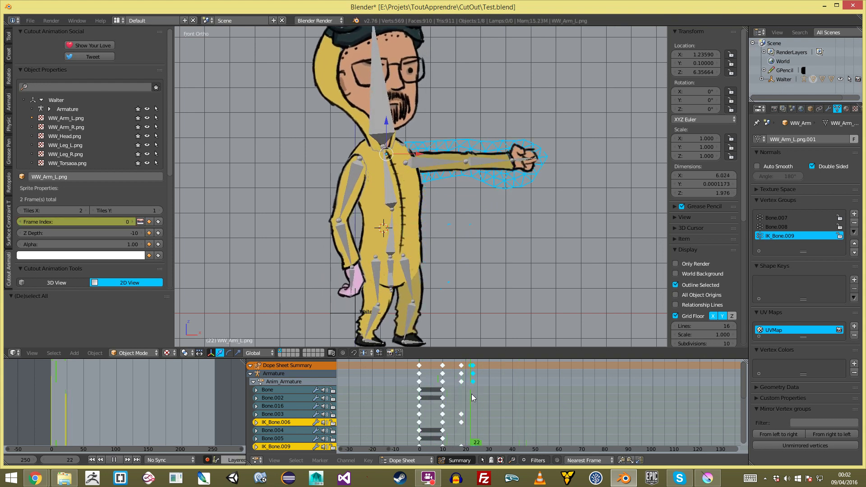
{"action": "key", "text": "Right"}
{"action": "key", "text": "Left"}
{"action": "key", "text": "Right"}
Raise the left upper arm bone at the shoulder slightly at frame 23 and play back the motion
{"action": "key", "text": "a"}
{"action": "right_click_drag", "start_coordinate": [422, 161], "coordinate": [422, 155]}
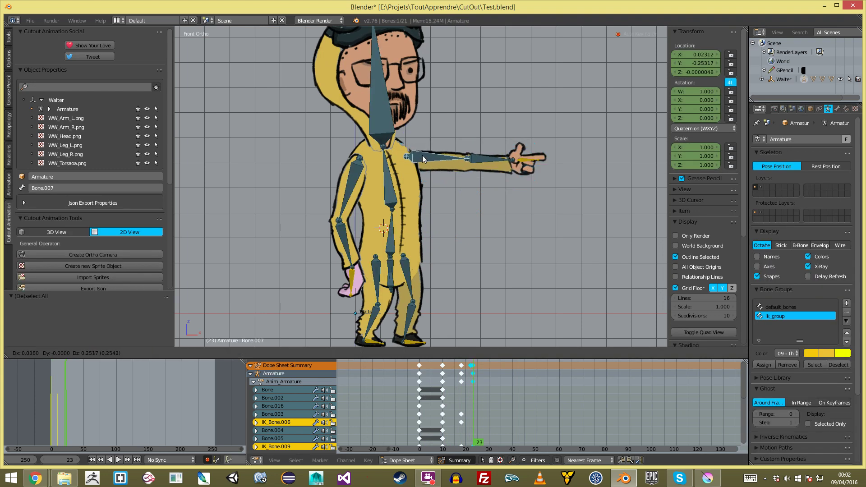
{"action": "left_click", "coordinate": [418, 152]}
{"action": "key", "text": "a"}
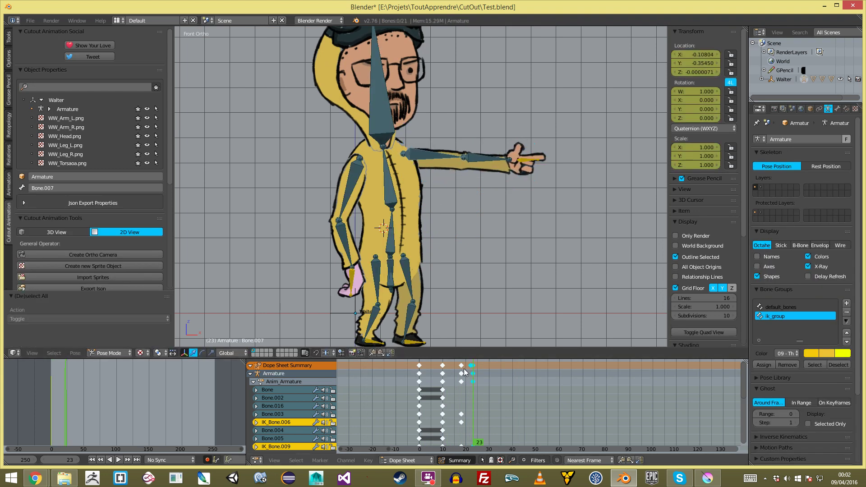
{"action": "key", "text": "alt+a"}
{"action": "key", "text": "alt+a"}
Fine-tune the left upper arm bone at frame 23 by lowering it slightly, replaying the motion between adjustments
{"action": "key", "text": "g"}
{"action": "left_click", "coordinate": [403, 162]}
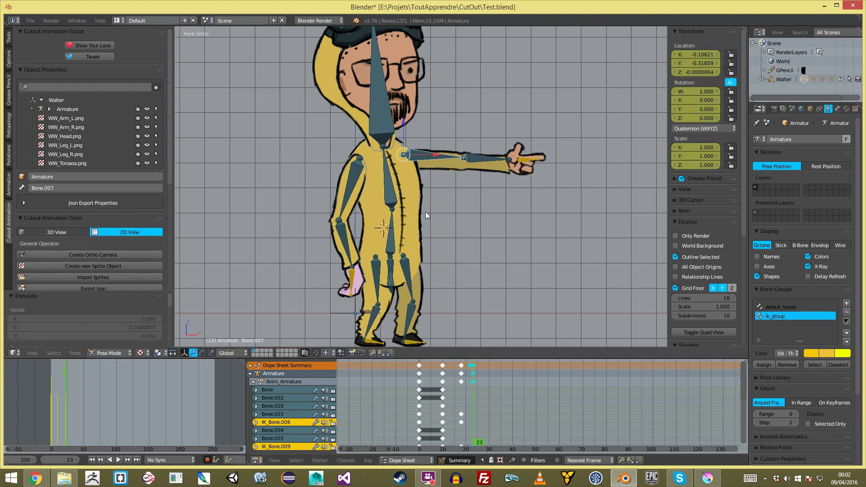
{"action": "key", "text": "alt+a"}
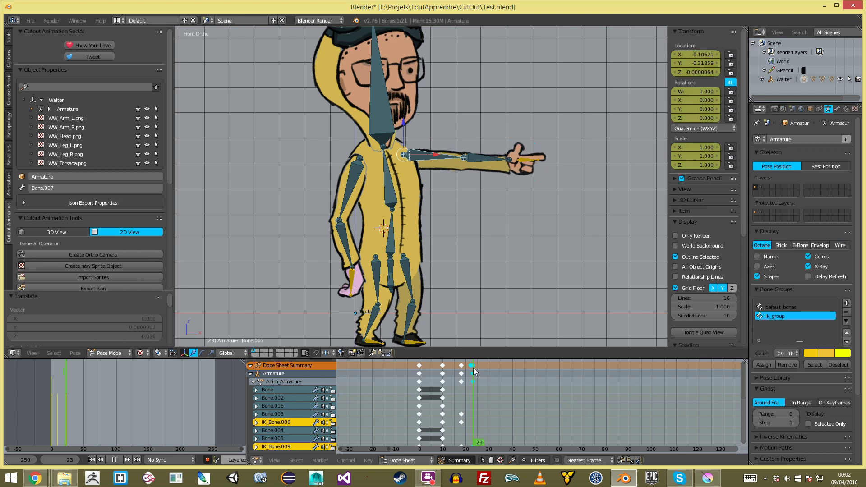
{"action": "key", "text": "alt+a"}
{"action": "key", "text": "g"}
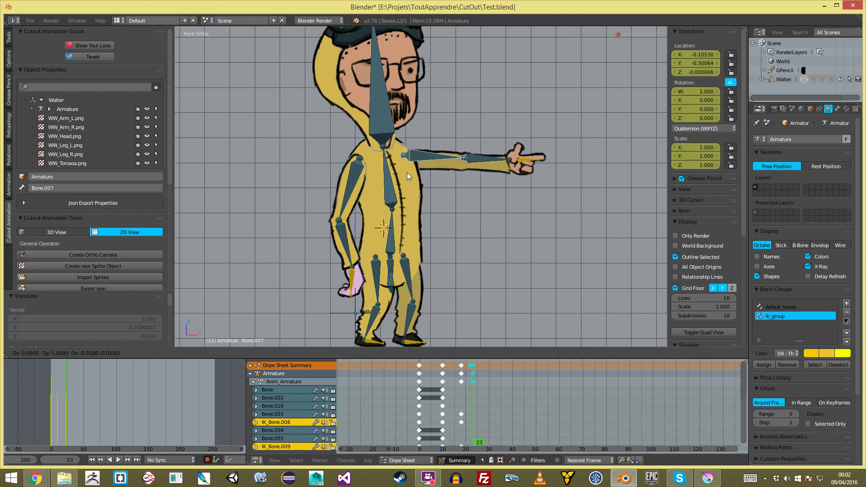
{"action": "left_click", "coordinate": [407, 173]}
{"action": "key", "text": "a"}
Rotate the head bone backward by about 6° at frame 23
{"action": "scroll", "coordinate": [406, 173], "scroll_direction": "down", "scroll_amount": 4}
{"action": "scroll", "coordinate": [406, 153], "scroll_direction": "up", "scroll_amount": 2}
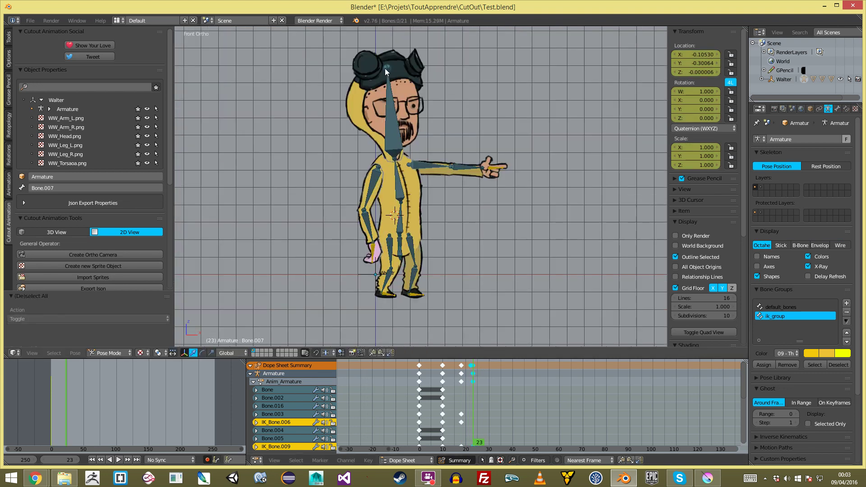
{"action": "right_click", "coordinate": [397, 130]}
{"action": "key", "text": "r"}
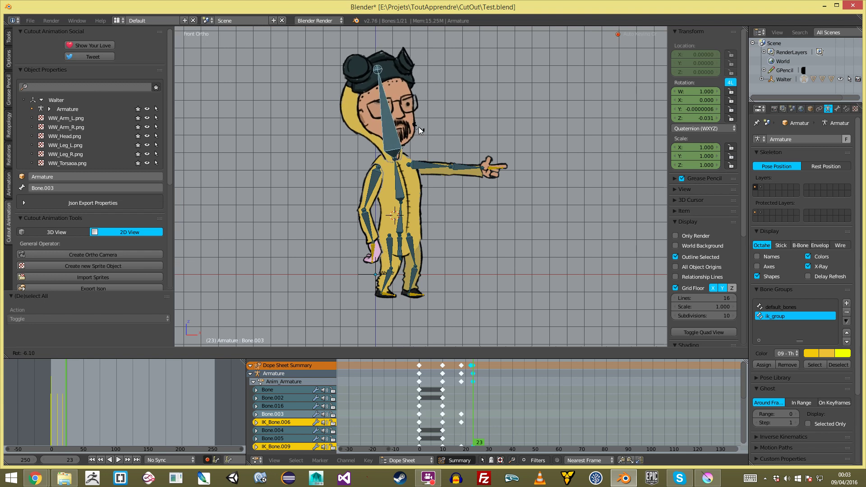
{"action": "left_click", "coordinate": [418, 126]}
Duplicate the frame 0 pose keyframes past the punch, play back, and shift the copies to frame 35
{"action": "left_click_drag", "start_coordinate": [463, 370], "coordinate": [420, 366]}
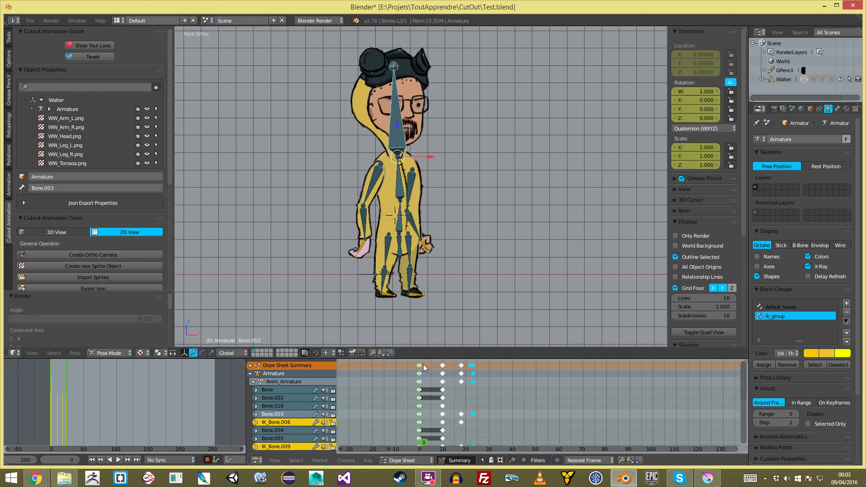
{"action": "key", "text": "shift+d"}
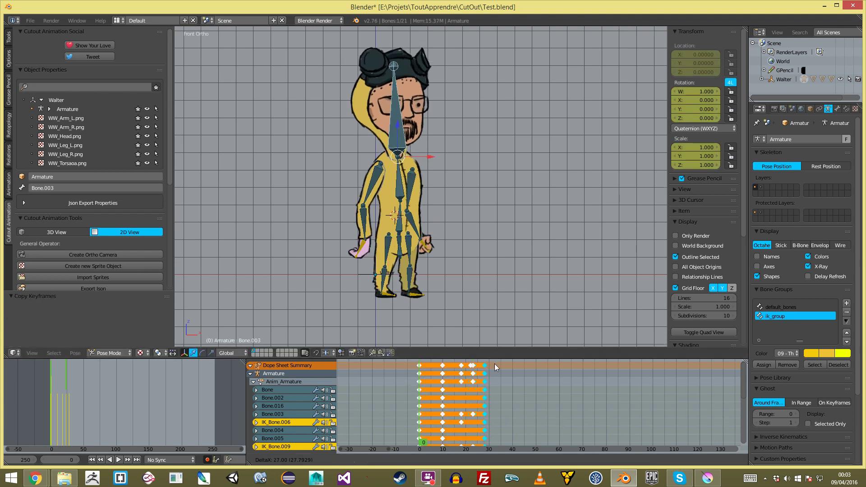
{"action": "left_click", "coordinate": [496, 364]}
{"action": "key", "text": "alt+a"}
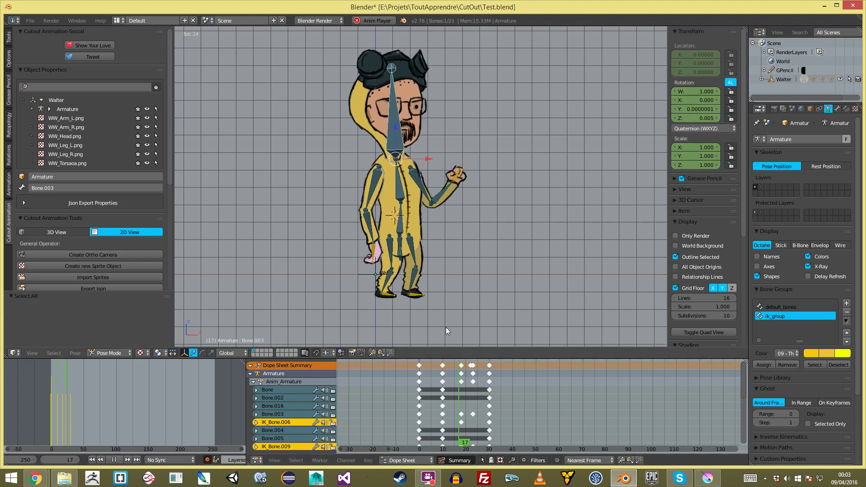
{"action": "key", "text": "alt+a"}
{"action": "mouse_move", "coordinate": [486, 381]}
{"action": "left_mouse_down"}
{"action": "mouse_move", "coordinate": [475, 390]}
{"action": "mouse_move", "coordinate": [489, 380]}
{"action": "left_mouse_up"}
{"action": "right_click", "coordinate": [488, 367]}
{"action": "key", "text": "g"}
{"action": "left_click", "coordinate": [501, 366]}
Try duplicating the partial keyframes at frame 23 to frame 29 to hold the punch pose
{"action": "right_click", "coordinate": [475, 367]}
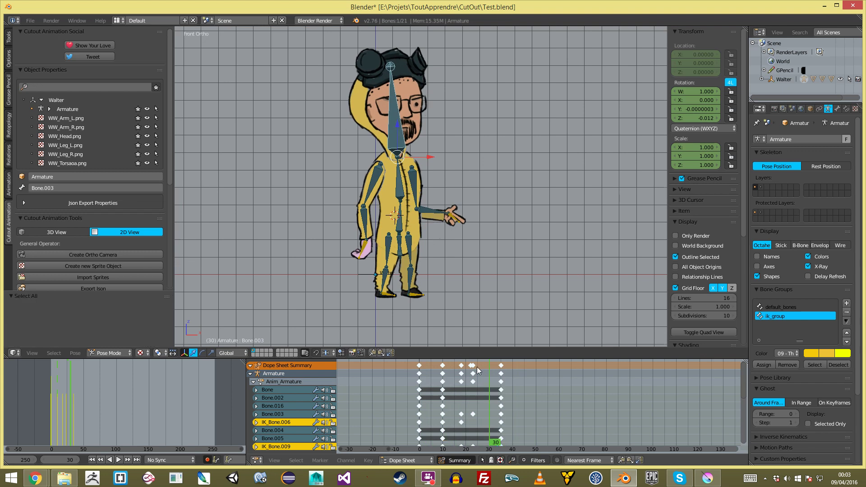
{"action": "key", "text": "alt+a"}
{"action": "key", "text": "shift+d"}
{"action": "left_click", "coordinate": [487, 369]}
{"action": "key", "text": "a"}
{"action": "left_click_drag", "start_coordinate": [486, 371], "coordinate": [488, 371]}
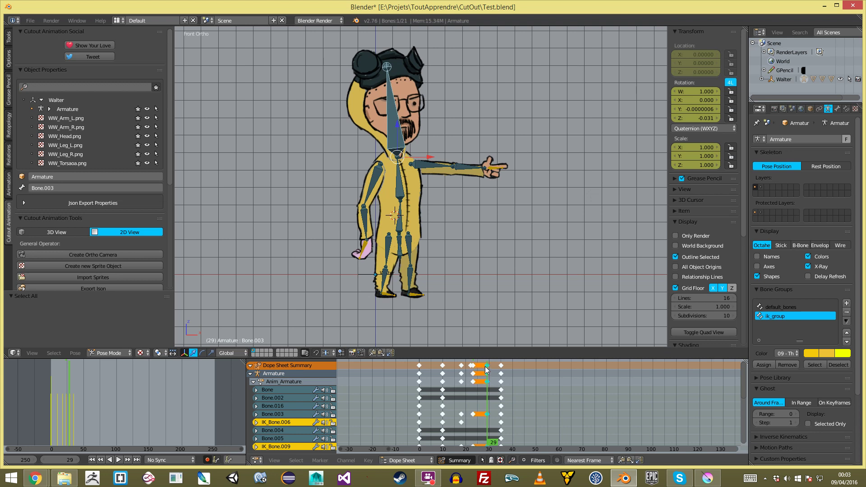
{"action": "left_click", "coordinate": [486, 367]}
Select all bones and insert keyframes for the whole pose at frame 18
{"action": "key", "text": "alt+a"}
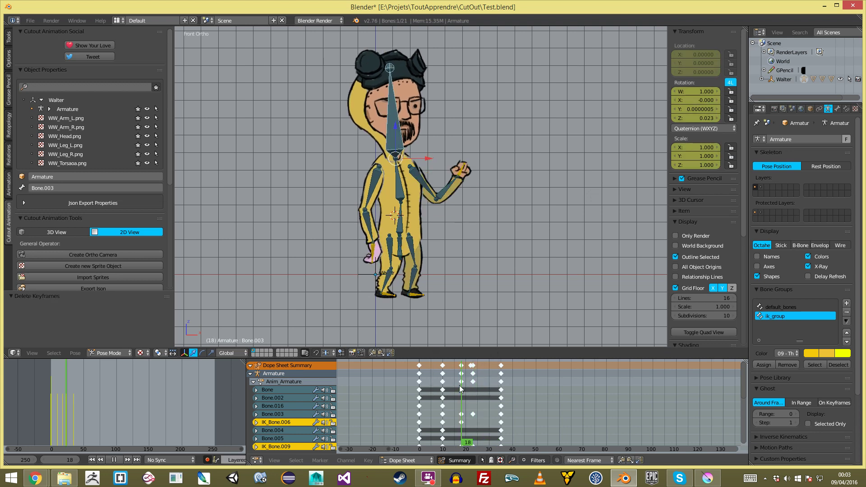
{"action": "key", "text": "alt+a"}
{"action": "key", "text": "a"}
{"action": "key", "text": "i"}
{"action": "left_click", "coordinate": [450, 231]}
{"action": "key", "text": "a"}
{"action": "key", "text": "i"}
{"action": "left_click", "coordinate": [456, 323]}
{"action": "key", "text": "a"}
Insert keyframes for all bones at frame 23 and play back the animation
{"action": "left_click_drag", "start_coordinate": [469, 393], "coordinate": [473, 394]}
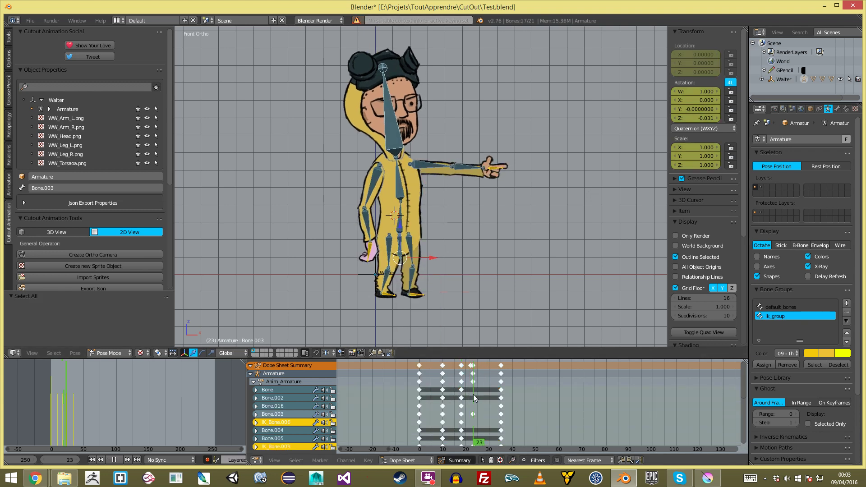
{"action": "key", "text": "i"}
{"action": "left_click", "coordinate": [477, 148]}
{"action": "key", "text": "a"}
{"action": "key", "text": "alt+a"}
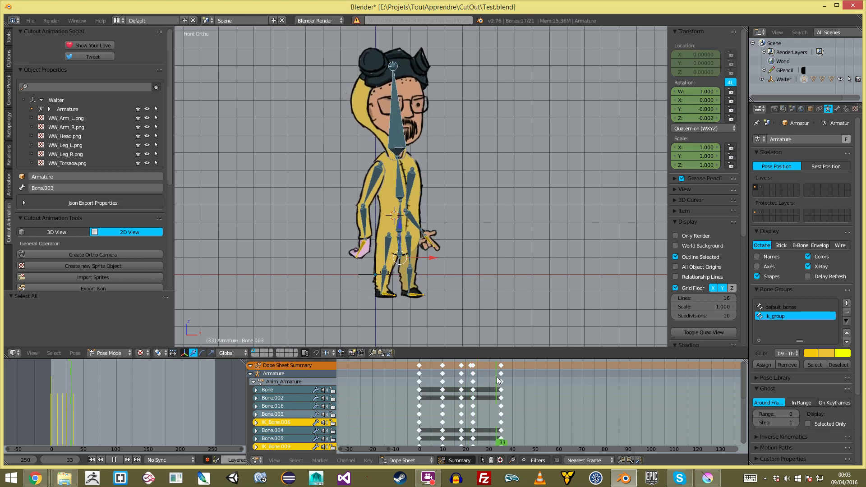
{"action": "key", "text": "alt+a"}
Duplicate the full-pose keyframes from frame 23 to frame 29 and play back the held punch
{"action": "key", "text": "a"}
{"action": "right_click", "coordinate": [473, 369]}
{"action": "key", "text": "shift+d"}
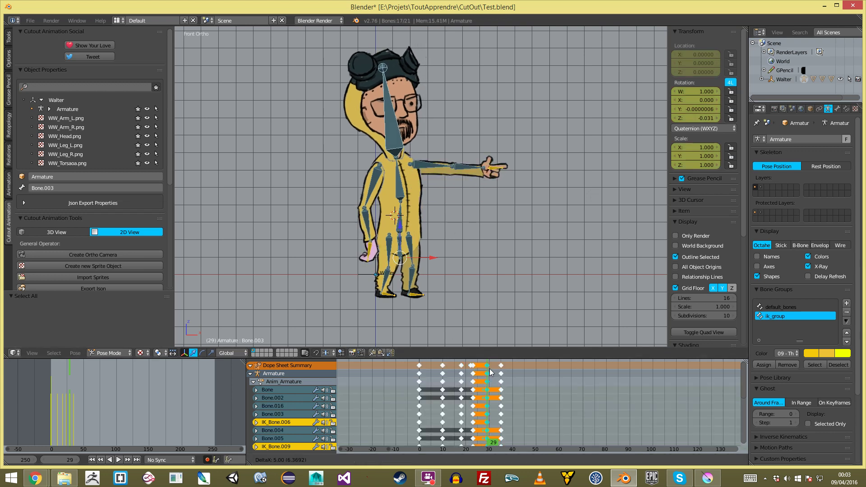
{"action": "left_click", "coordinate": [488, 372]}
{"action": "key", "text": "alt+a"}
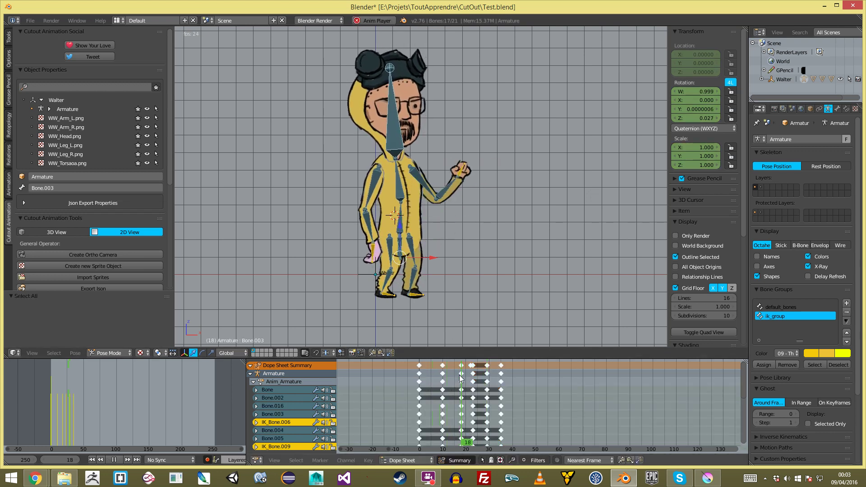
{"action": "key", "text": "alt+a"}
Move the final rest pose's keyframes from frame 35 to frame 39 and review the return motion
{"action": "left_click", "coordinate": [502, 380]}
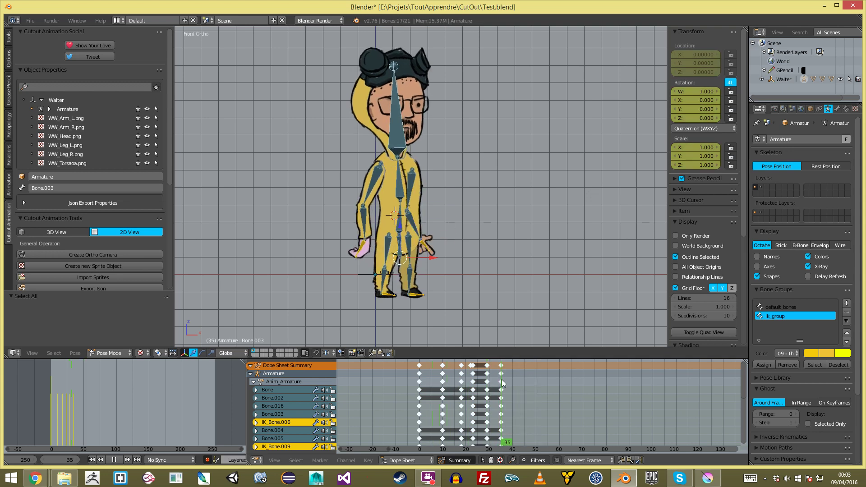
{"action": "key", "text": "alt+a"}
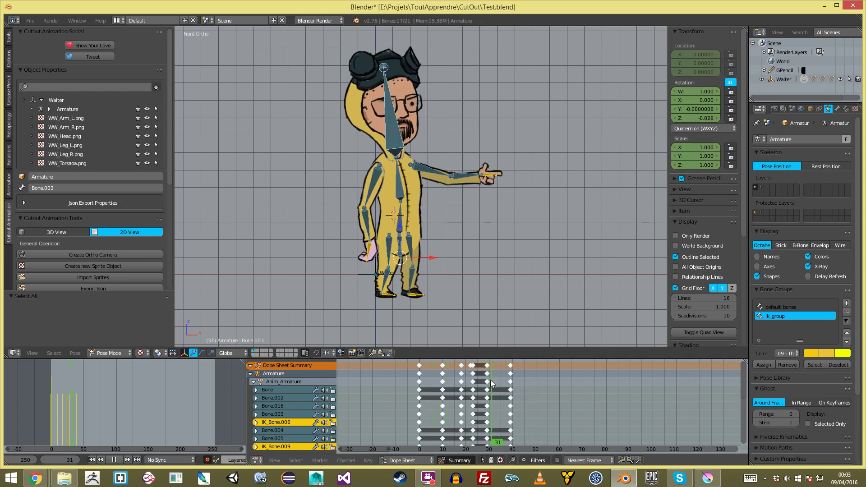
{"action": "key", "text": "Escape"}
At frame 34, reposition the left hand's IK bone lower in front of the hip and rotate the hand downward
{"action": "key", "text": "g"}
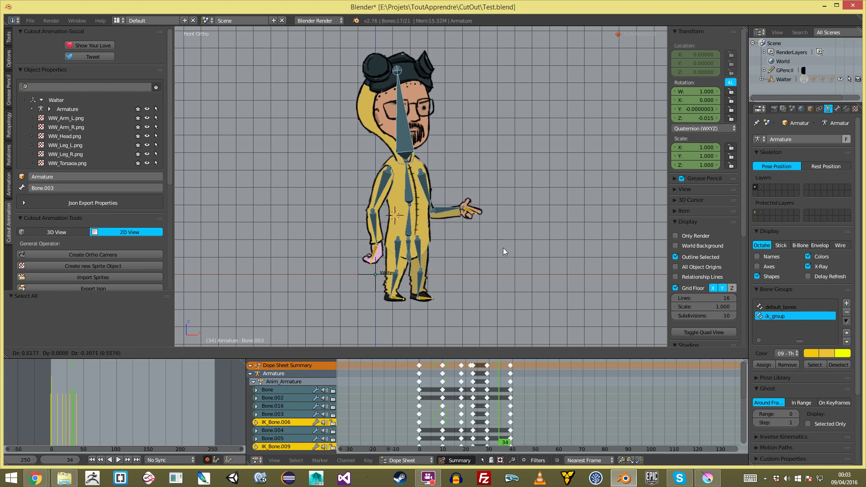
{"action": "left_click", "coordinate": [498, 248]}
{"action": "right_click", "coordinate": [467, 210]}
{"action": "key", "text": "r"}
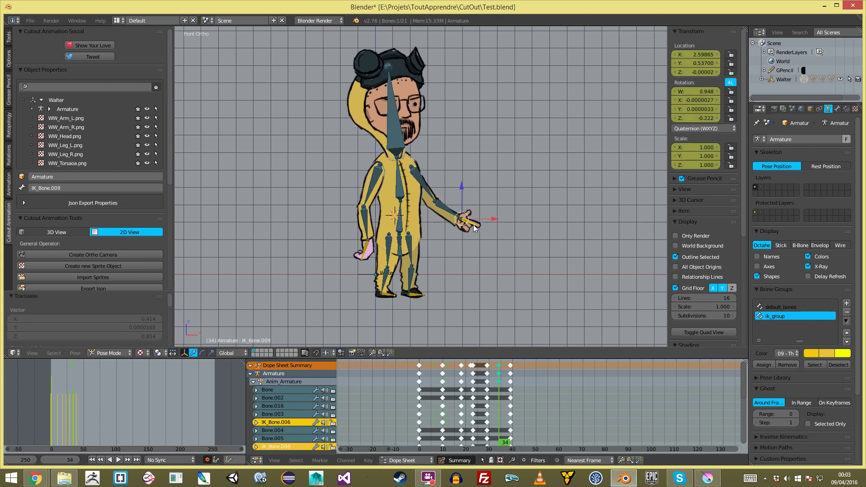
{"action": "left_click", "coordinate": [487, 247]}
{"action": "key", "text": "g"}
{"action": "left_click", "coordinate": [485, 247]}
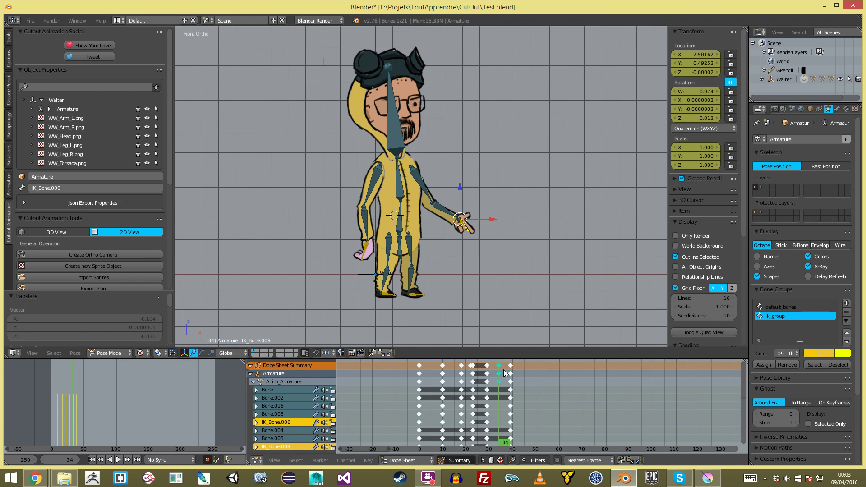
Keyframe the left arm sprite's frame index at 1 on frame 33 and at 0 on frame 34
{"action": "key", "text": "alt+a"}
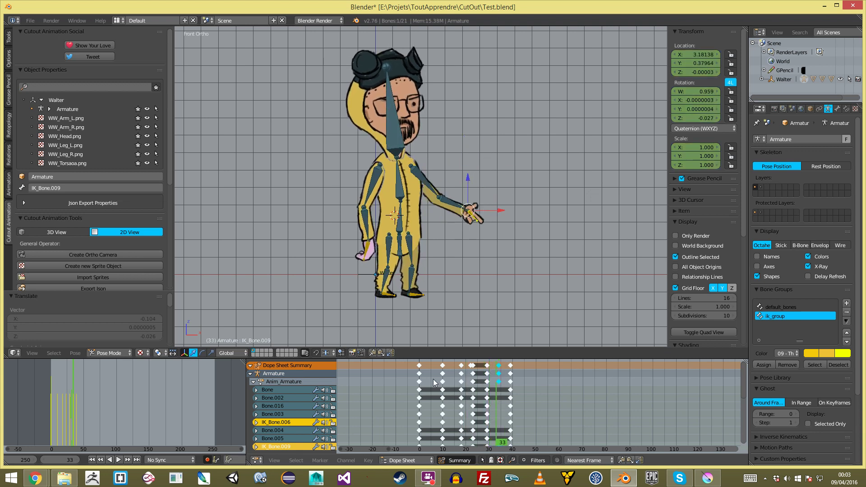
{"action": "right_click", "coordinate": [463, 223]}
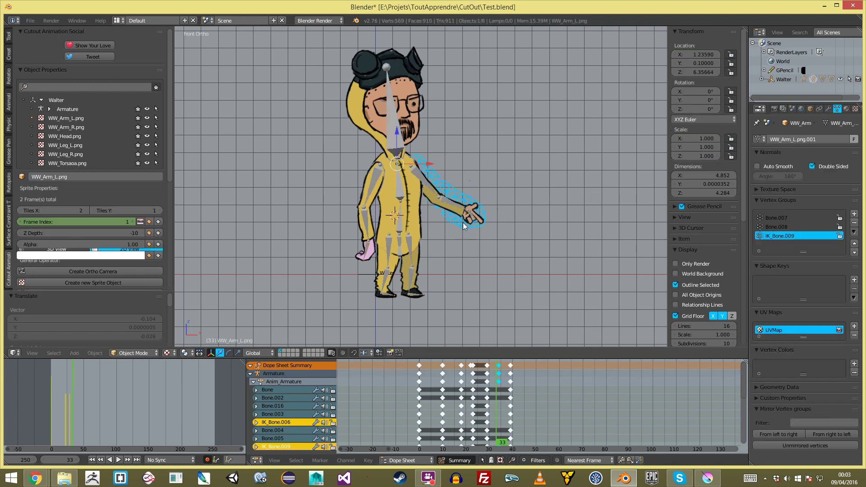
{"action": "left_click", "coordinate": [149, 222]}
{"action": "key", "text": "Right"}
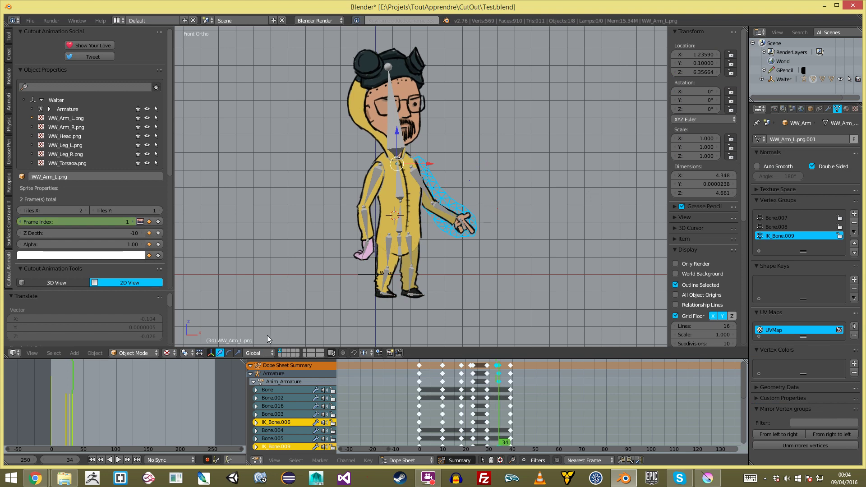
{"action": "left_click", "coordinate": [20, 222]}
{"action": "left_click", "coordinate": [149, 222]}
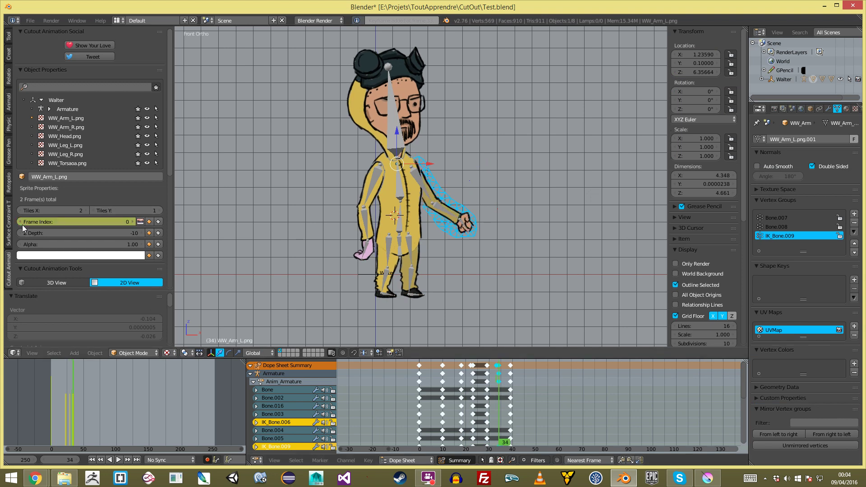
Play back and scrub the animation to check the hand sprite swap during the arm's return
{"action": "key", "text": "alt+a"}
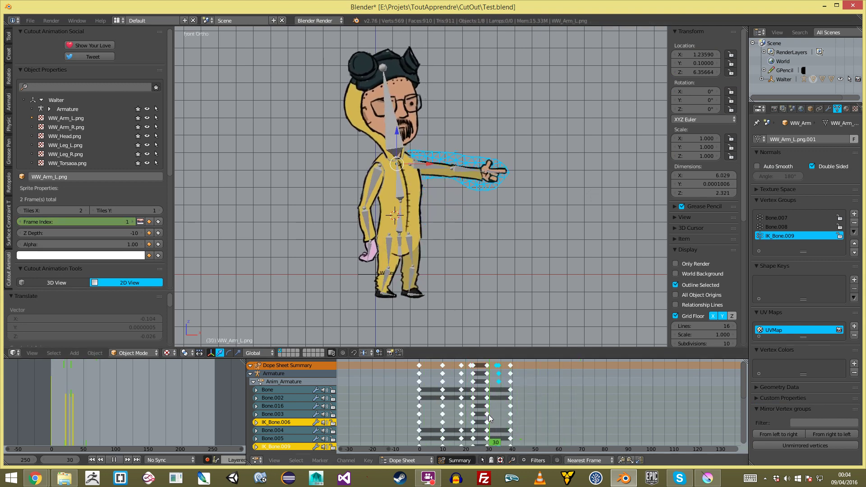
{"action": "key", "text": "alt+a"}
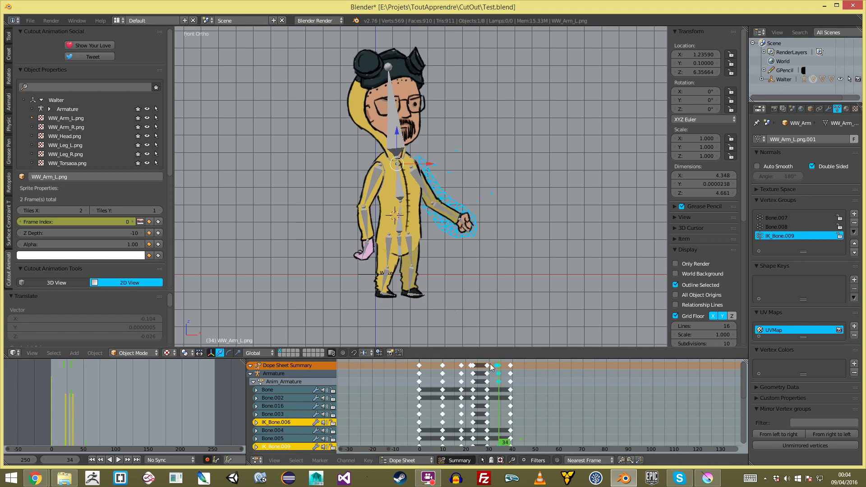
{"action": "left_click", "coordinate": [478, 373]}
{"action": "key", "text": "alt+a"}
At frame 29, scale the left hand's IK bone up to about 1.235 and play back the animation
{"action": "left_click_drag", "start_coordinate": [487, 371], "coordinate": [487, 371]}
{"action": "key", "text": "a"}
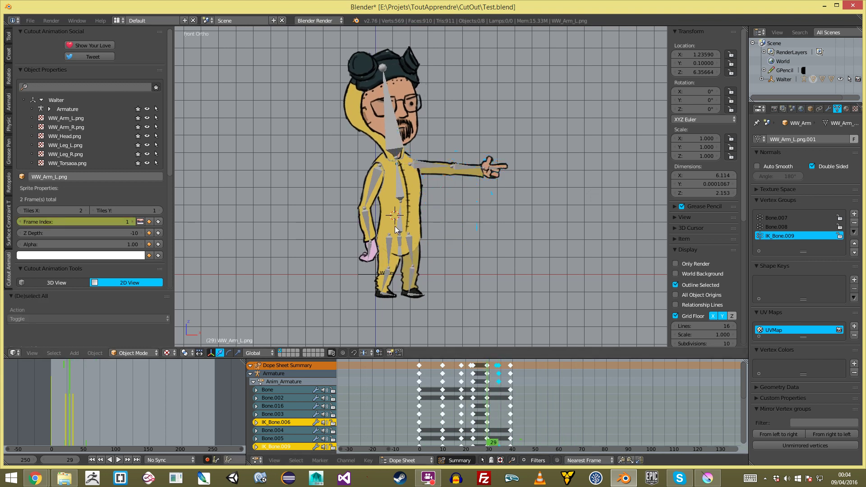
{"action": "right_click", "coordinate": [399, 228]}
{"action": "key", "text": "a"}
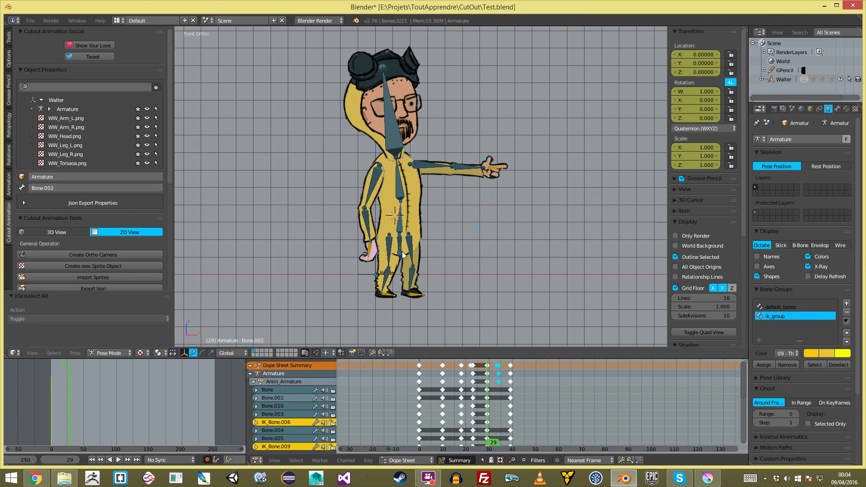
{"action": "right_click", "coordinate": [486, 163]}
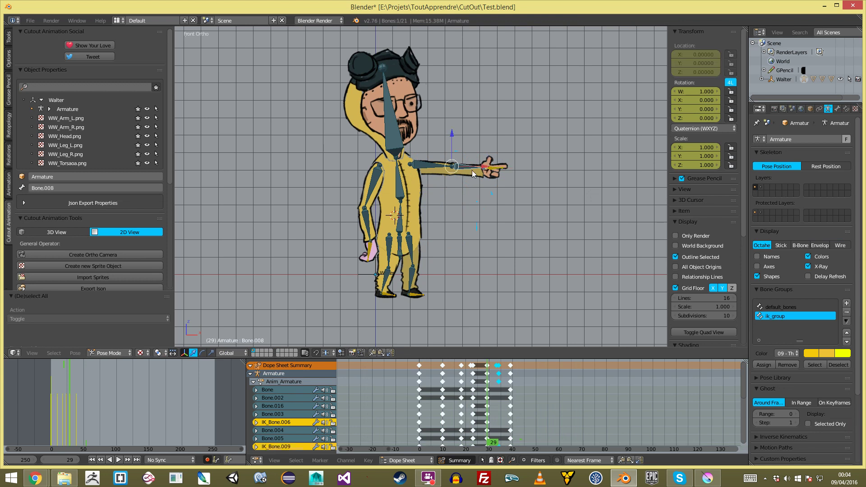
{"action": "key", "text": "s"}
{"action": "right_click", "coordinate": [495, 173]}
{"action": "right_click", "coordinate": [496, 173]}
{"action": "key", "text": "s"}
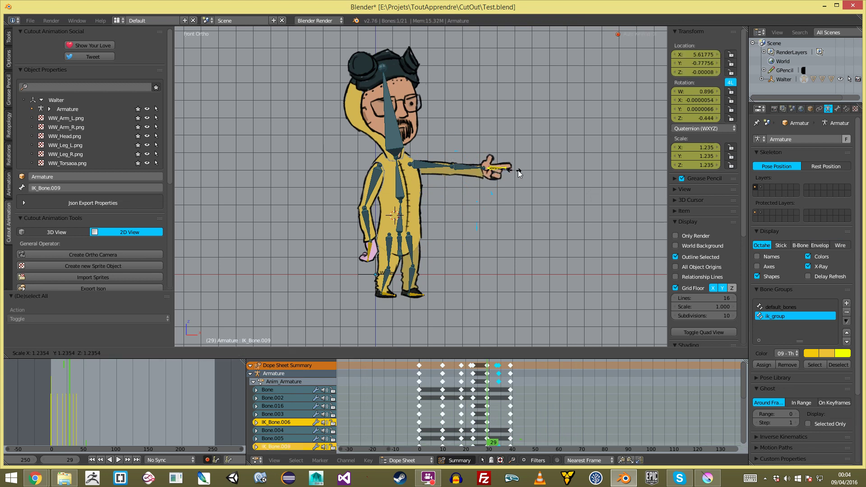
{"action": "left_click", "coordinate": [531, 173]}
{"action": "key", "text": "a"}
{"action": "key", "text": "alt+a"}
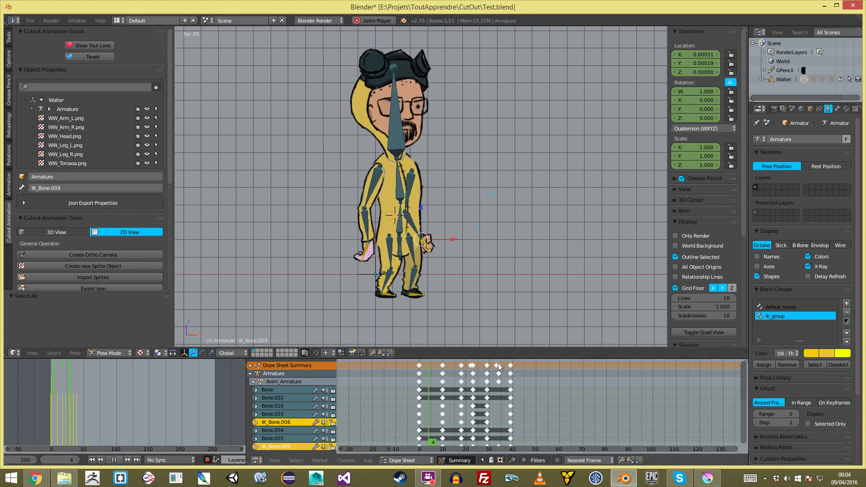
{"action": "key", "text": "alt+a"}
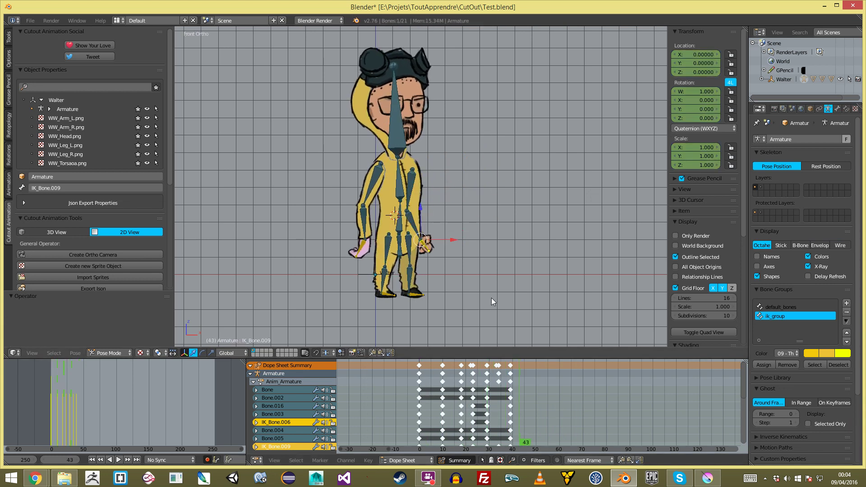
Clear the left hand IK bone's scale in the outstretched pose on frame 29
{"action": "left_click", "coordinate": [488, 373]}
{"action": "left_click_drag", "start_coordinate": [489, 374], "coordinate": [487, 373]}
{"action": "key", "text": "alt+s"}
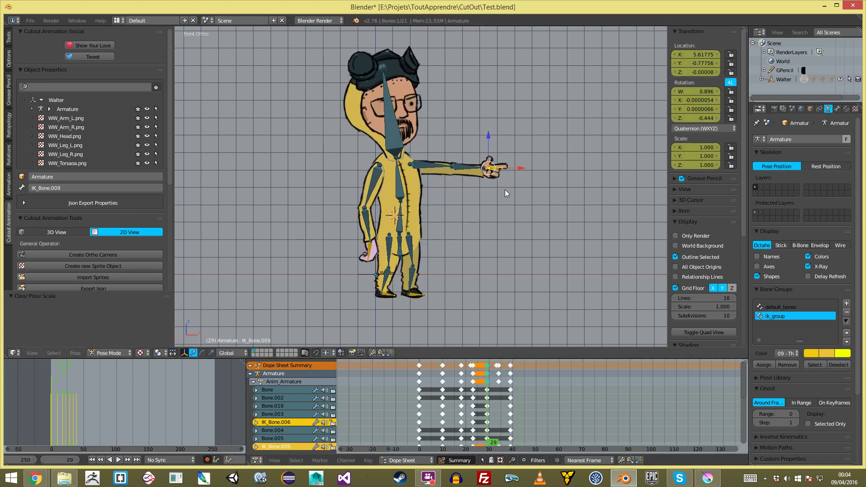
{"action": "key", "text": "g"}
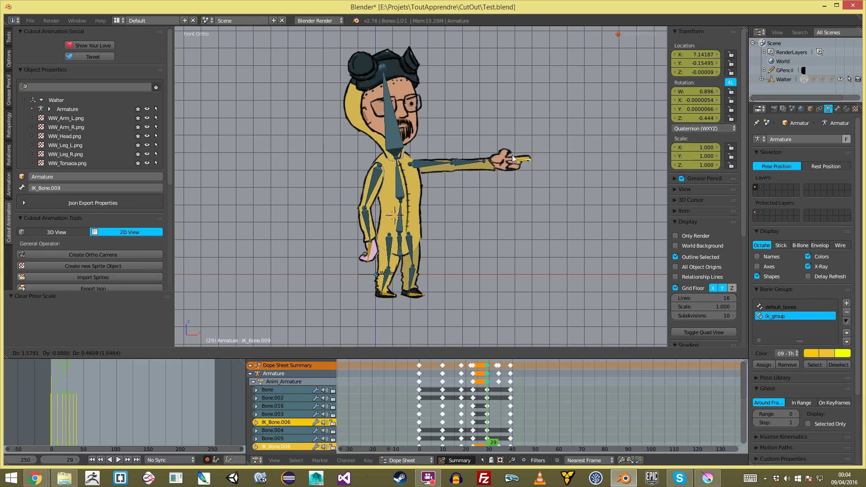
{"action": "right_click", "coordinate": [485, 173]}
{"action": "key", "text": "a"}
{"action": "right_click", "coordinate": [391, 236]}
{"action": "right_click", "coordinate": [400, 233]}
{"action": "key", "text": "s"}
{"action": "key", "text": "z"}
{"action": "key", "text": "Escape"}
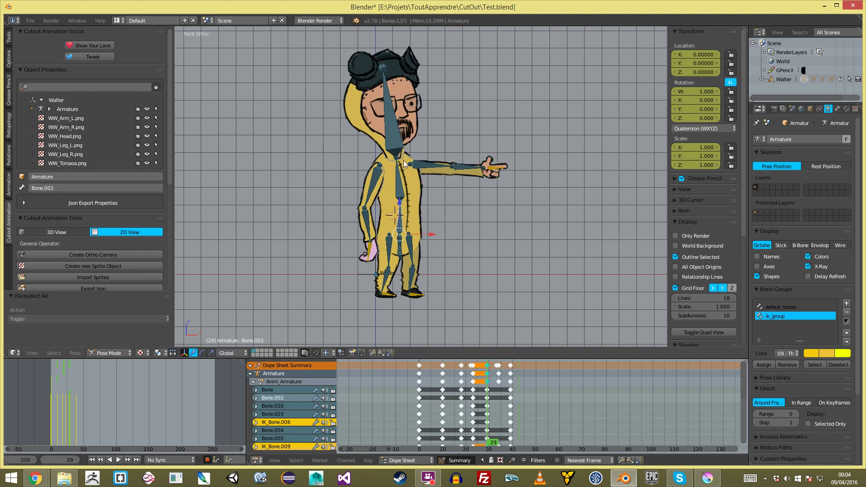
On frame 10, squash the hip bone (Bone.002) along the global Z axis to about 0.89 and play back the motion
{"action": "key", "text": "alt+a"}
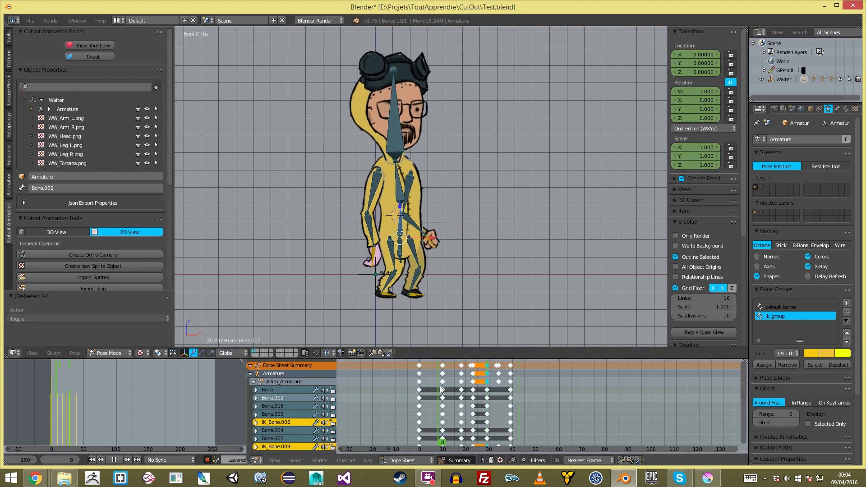
{"action": "key", "text": "a"}
{"action": "right_click", "coordinate": [399, 228]}
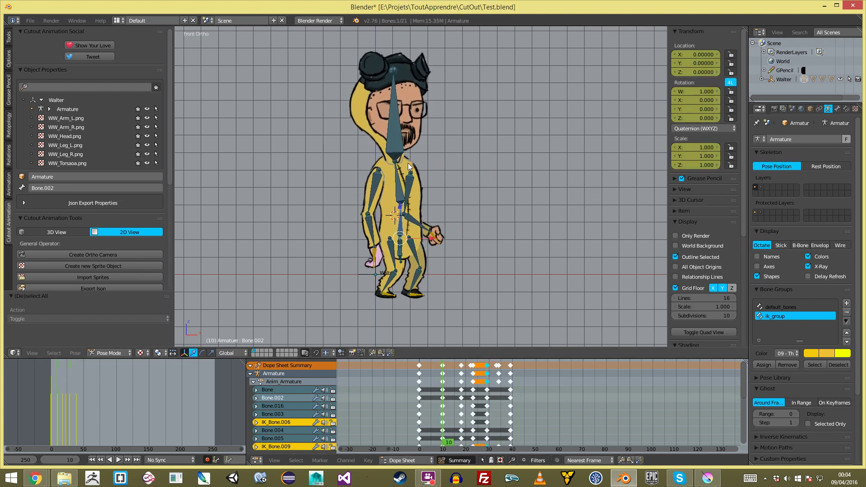
{"action": "key", "text": "s"}
{"action": "key", "text": "z"}
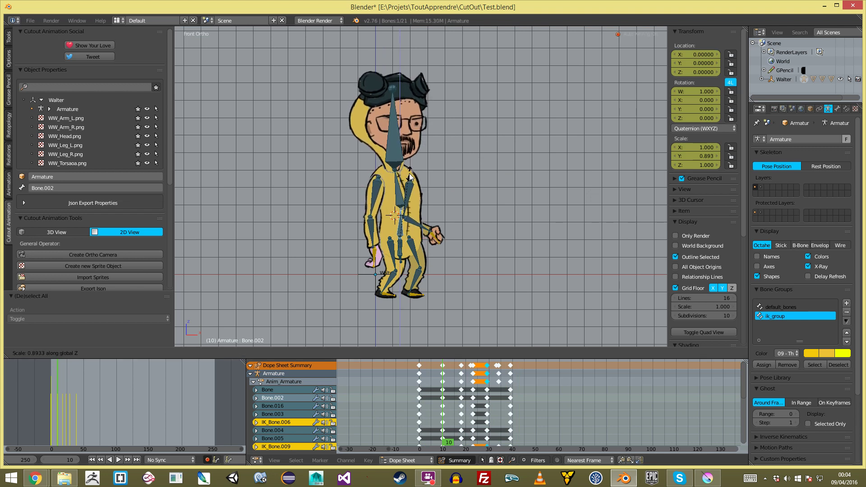
{"action": "left_click", "coordinate": [410, 175]}
{"action": "key", "text": "a"}
{"action": "left_click_drag", "start_coordinate": [427, 388], "coordinate": [415, 390]}
{"action": "key", "text": "alt+a"}
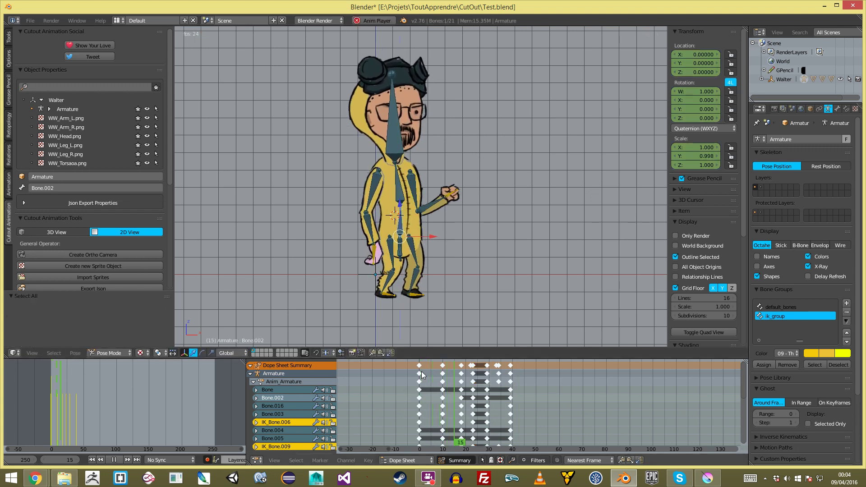
{"action": "key", "text": "Escape"}
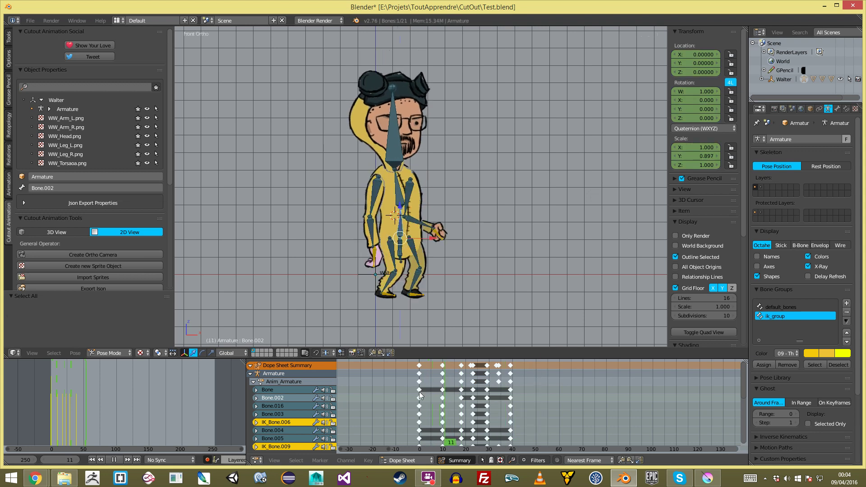
Scale the timing of all keyframes toward frame 0 so the animation ends around frame 28, playing it back between adjustments
{"action": "key", "text": "a"}
{"action": "key", "text": "a"}
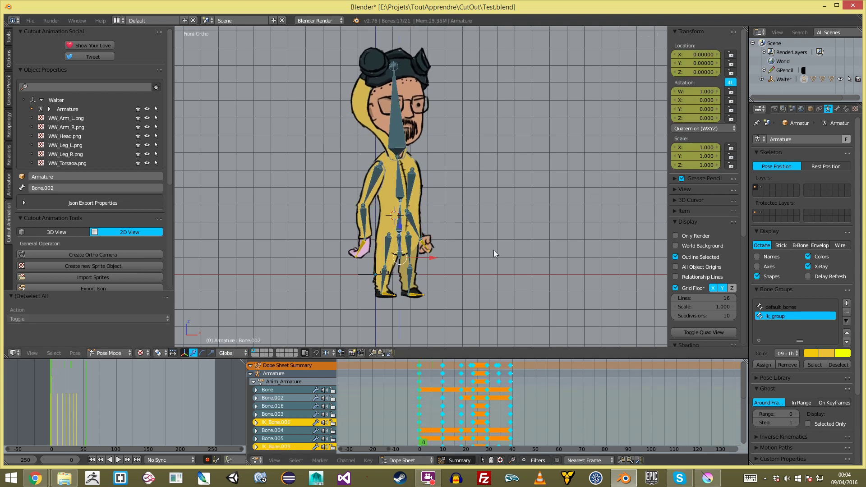
{"action": "left_click", "coordinate": [523, 366]}
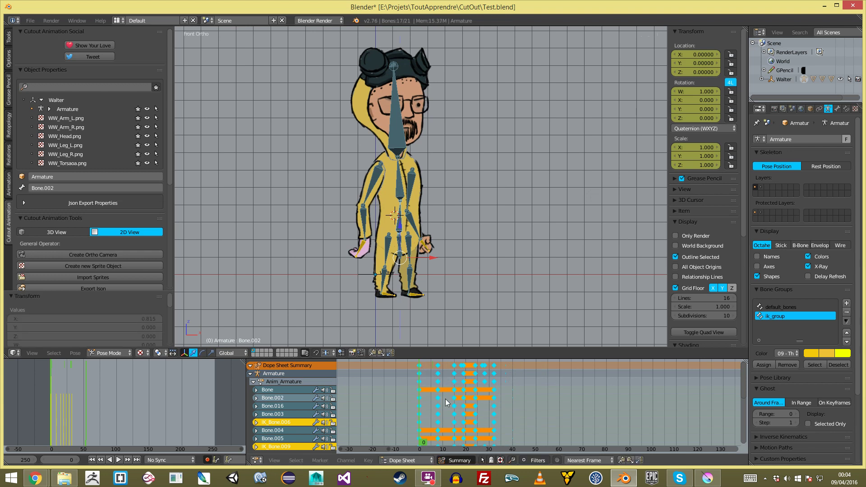
{"action": "key", "text": "alt+a"}
{"action": "left_click_drag", "start_coordinate": [432, 390], "coordinate": [418, 390]}
{"action": "key", "text": "alt+a"}
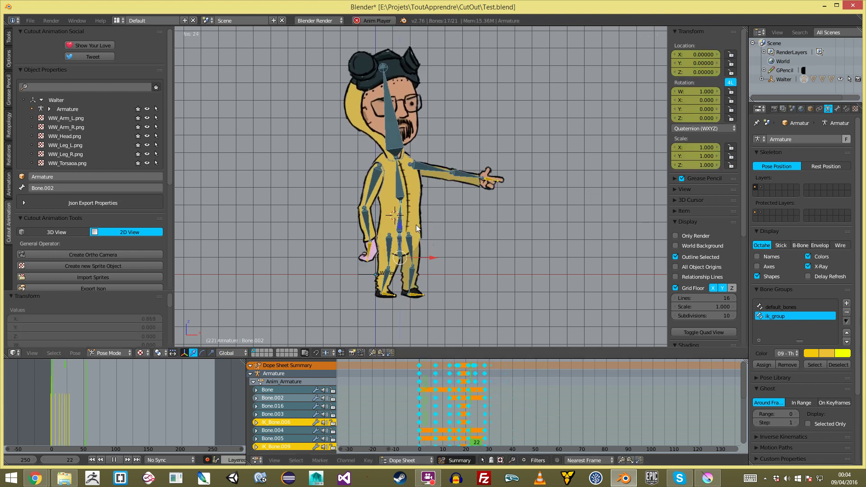
Shift the arm-return and final rest pose keyframes about 5 frames later, ending on frame 33, and review the playback
{"action": "key", "text": "alt+a"}
{"action": "left_click_drag", "start_coordinate": [462, 368], "coordinate": [420, 378]}
{"action": "key", "text": "a"}
{"action": "key", "text": "b"}
{"action": "key", "text": "g"}
{"action": "left_click", "coordinate": [486, 373]}
{"action": "key", "text": "a"}
{"action": "key", "text": "alt+a"}
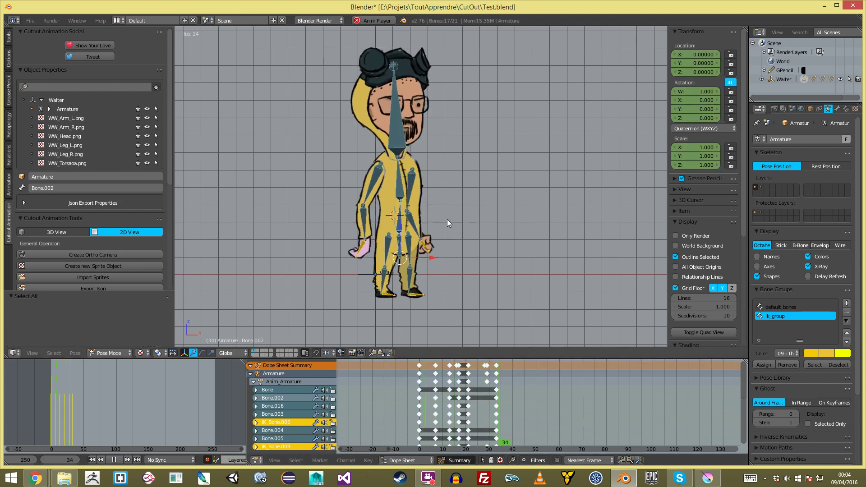
{"action": "key", "text": "Escape"}
{"action": "scroll", "coordinate": [479, 242], "scroll_direction": "up", "scroll_amount": 2}
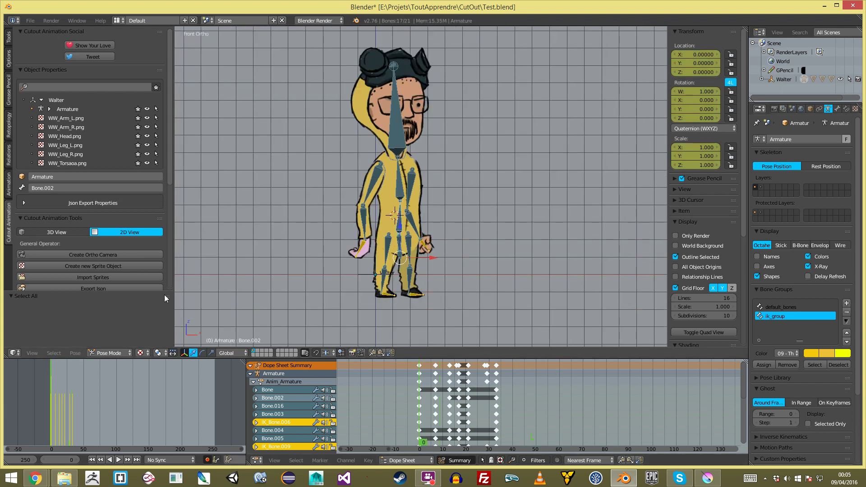
{"action": "key", "text": "alt+a"}
{"action": "key", "text": "alt+a"}
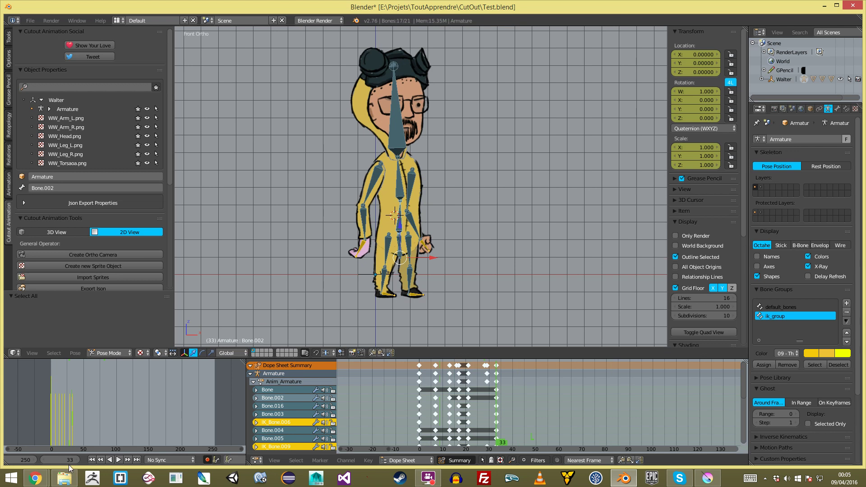
Set the Anim action's animation length to 32 frames and play the animation as a loop
{"action": "left_click", "coordinate": [32, 462]}
{"action": "key", "text": "Return"}
{"action": "scroll", "coordinate": [77, 407], "scroll_direction": "down", "scroll_amount": 1}
{"action": "scroll", "coordinate": [146, 237], "scroll_direction": "down", "scroll_amount": 9}
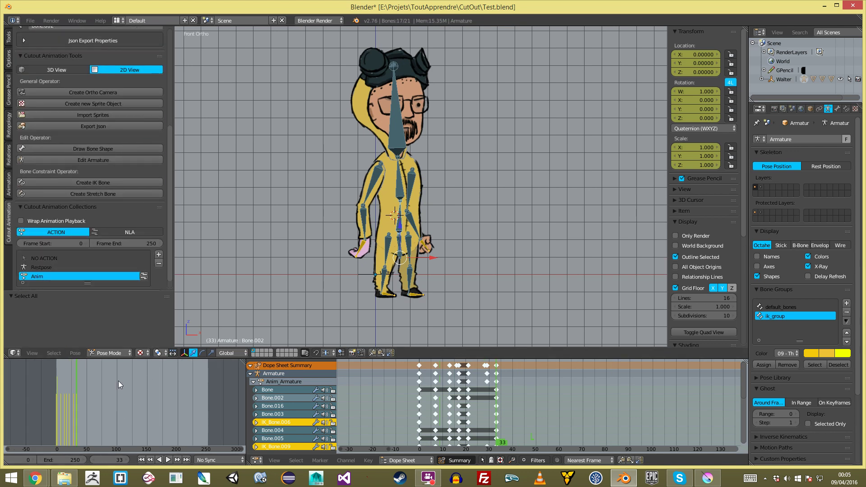
{"action": "scroll", "coordinate": [72, 234], "scroll_direction": "down", "scroll_amount": 1}
{"action": "left_click", "coordinate": [72, 281]}
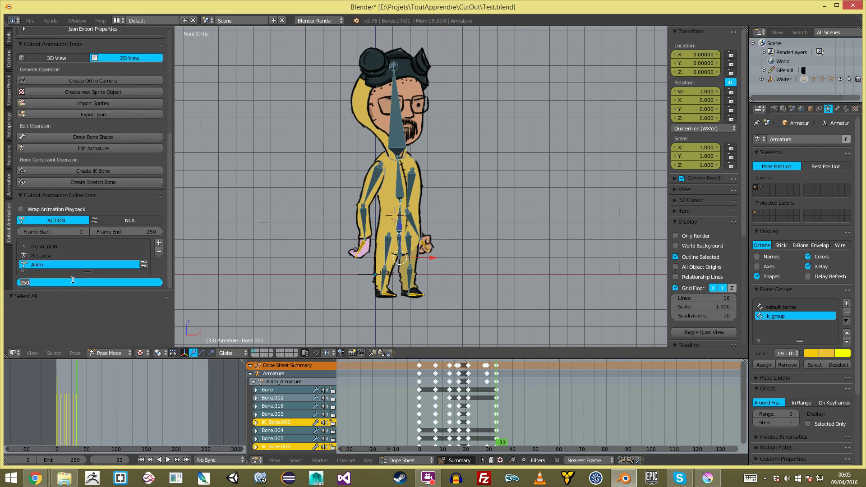
{"action": "key", "text": "Return"}
{"action": "key", "text": "alt+a"}
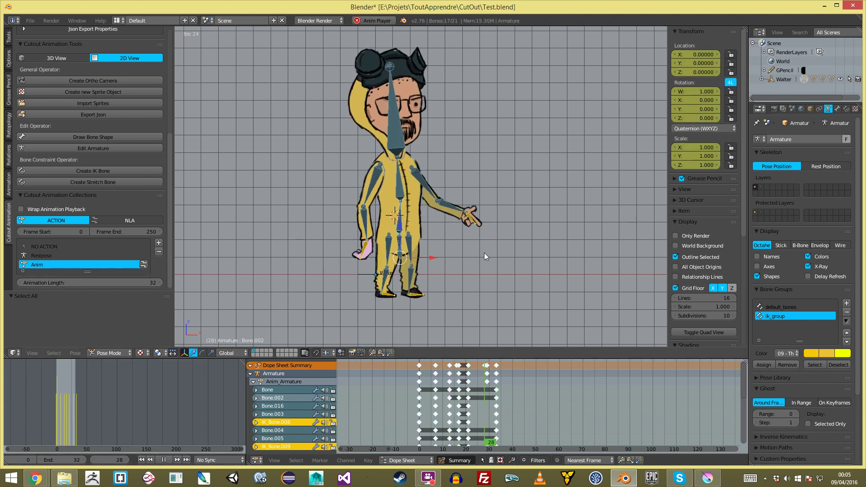
Limit the viewport display to renderable content and watch the animation in 3D view and back in 2D view
{"action": "left_click", "coordinate": [703, 236]}
{"action": "key", "text": "a"}
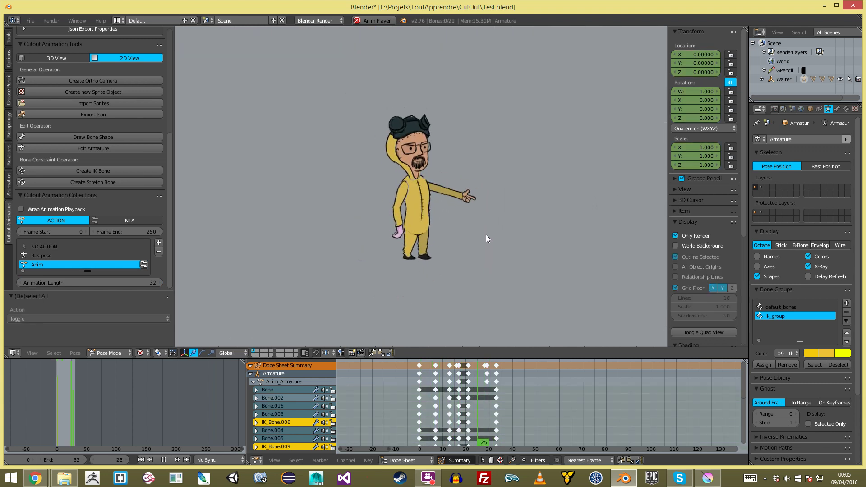
{"action": "left_click", "coordinate": [57, 57]}
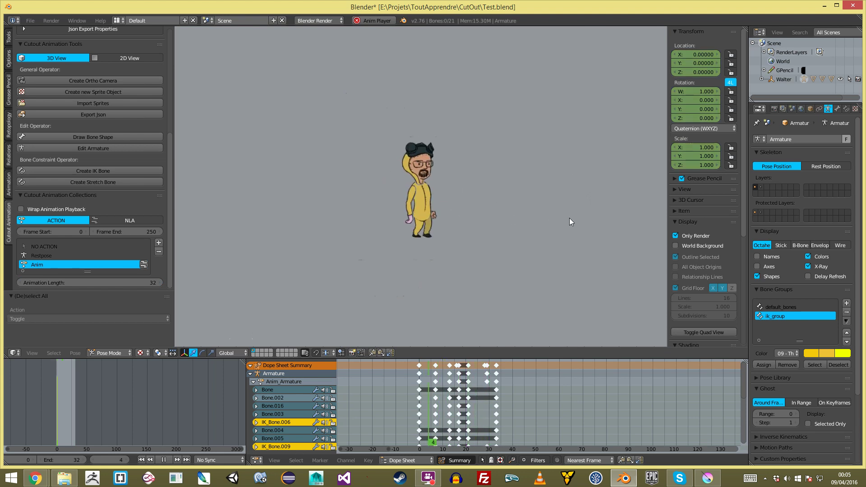
{"action": "left_click", "coordinate": [135, 58]}
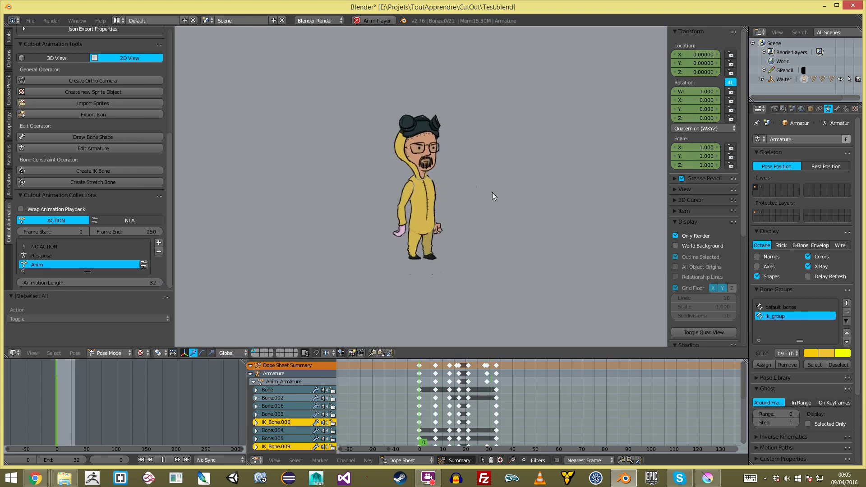
{"action": "key", "text": "alt+a"}
Try to render the pose on frame 20 and bring up the scene's render settings
{"action": "key", "text": "F12"}
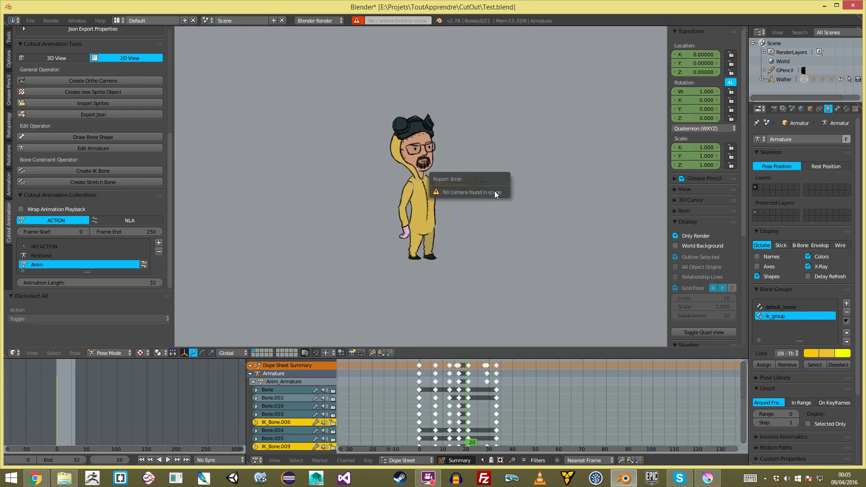
{"action": "left_click", "coordinate": [775, 109]}
{"action": "left_click", "coordinate": [767, 150]}
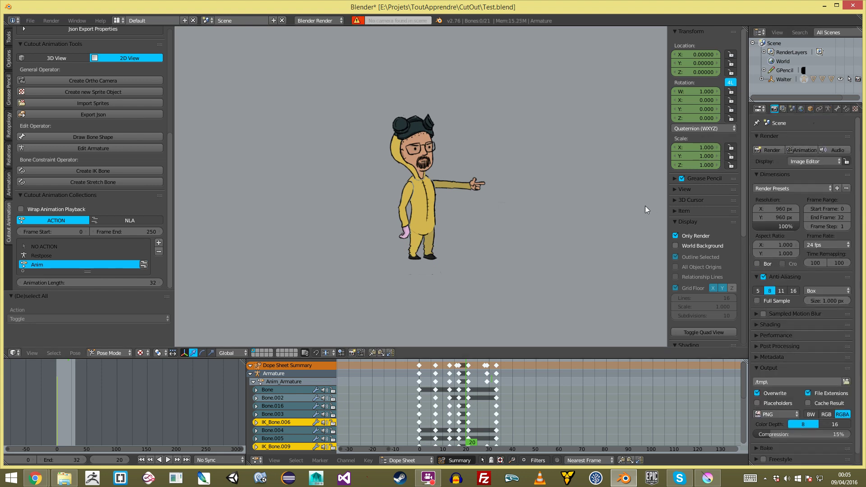
Create an orthographic camera with its resolution set to 960 by 600
{"action": "scroll", "coordinate": [101, 98], "scroll_direction": "up", "scroll_amount": 4}
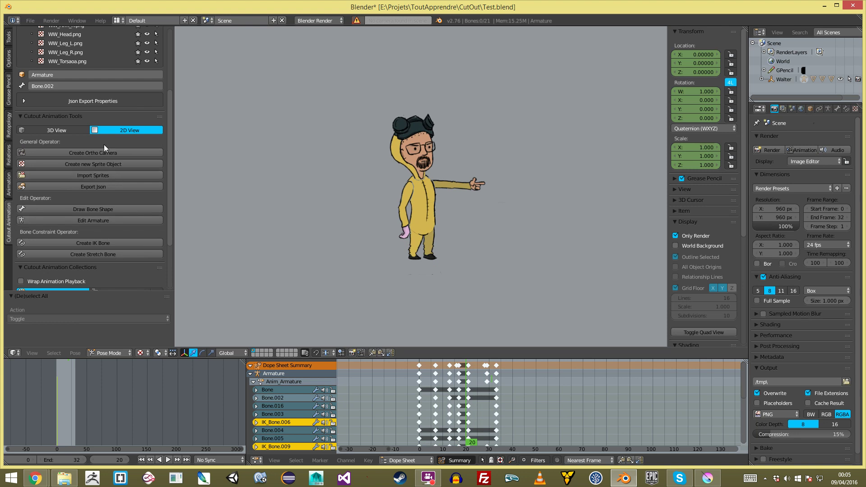
{"action": "left_click", "coordinate": [116, 153]}
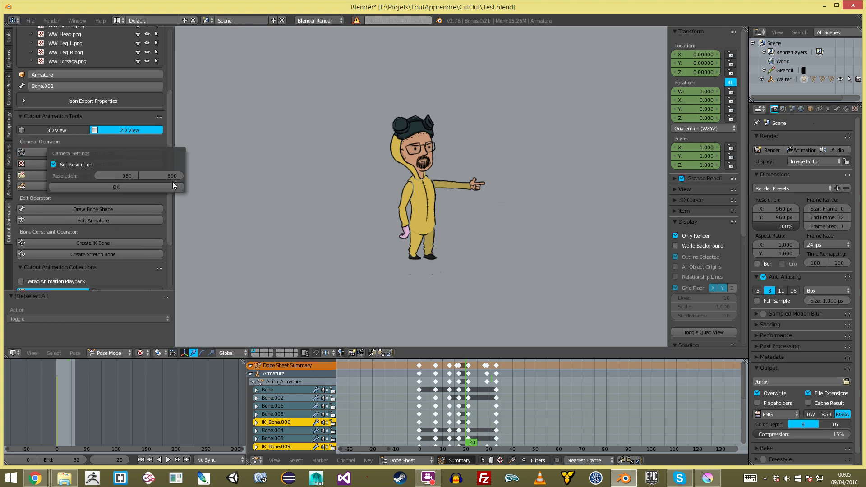
{"action": "left_click", "coordinate": [172, 186]}
Move the camera back to about Y -39.36 and center it on the character's torso at about X 1.24, Z 5.34
{"action": "scroll", "coordinate": [400, 183], "scroll_direction": "down", "scroll_amount": 3}
{"action": "middle_click_drag", "start_coordinate": [432, 198], "coordinate": [388, 247], "text": "shift"}
{"action": "key", "text": "g"}
{"action": "key", "text": "z"}
{"action": "key", "text": "z"}
{"action": "left_click", "coordinate": [411, 287]}
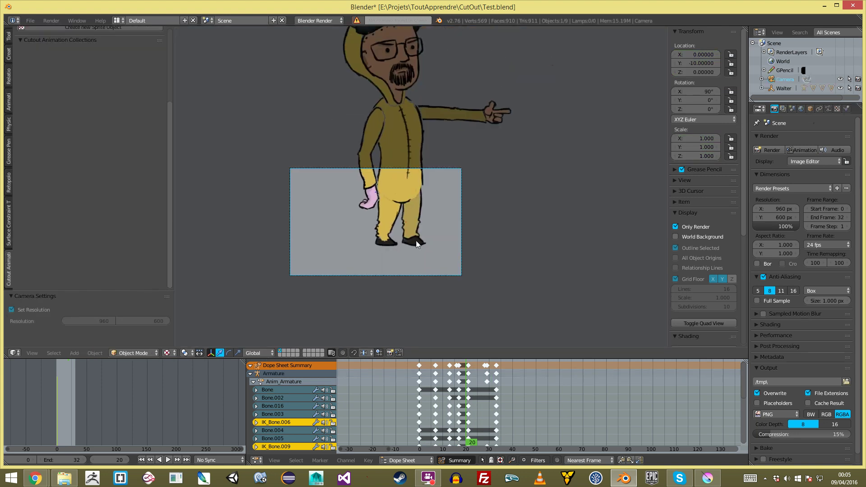
{"action": "key", "text": "g"}
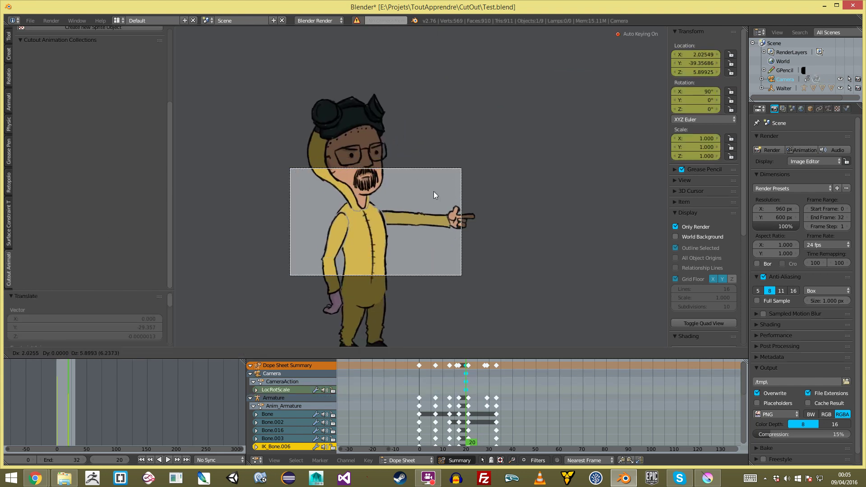
{"action": "left_click", "coordinate": [432, 193]}
Delete the camera's keyframe on frame 20 and return to frame 0
{"action": "key", "text": "x"}
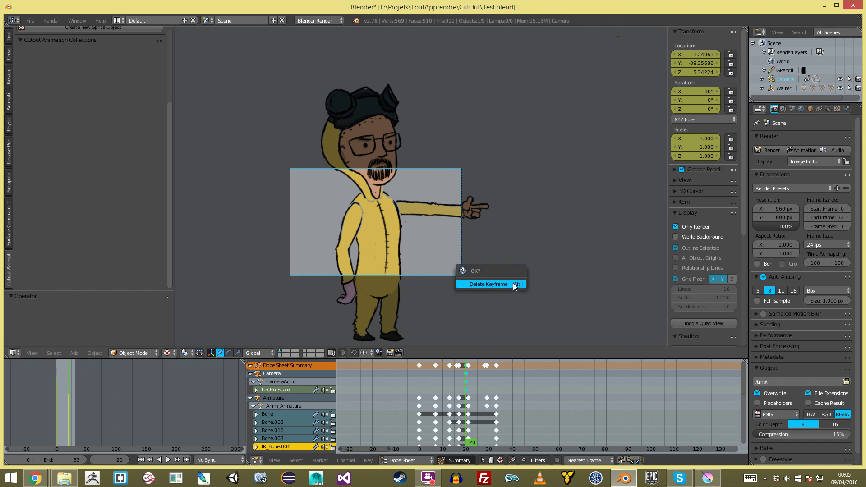
{"action": "left_click", "coordinate": [513, 283]}
{"action": "key", "text": "shift+Left"}
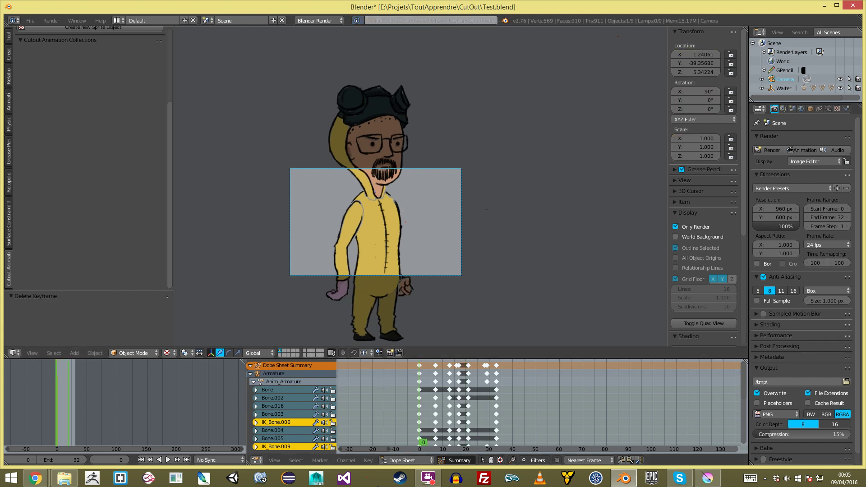
{"action": "scroll", "coordinate": [117, 458], "scroll_direction": "down", "scroll_amount": 5}
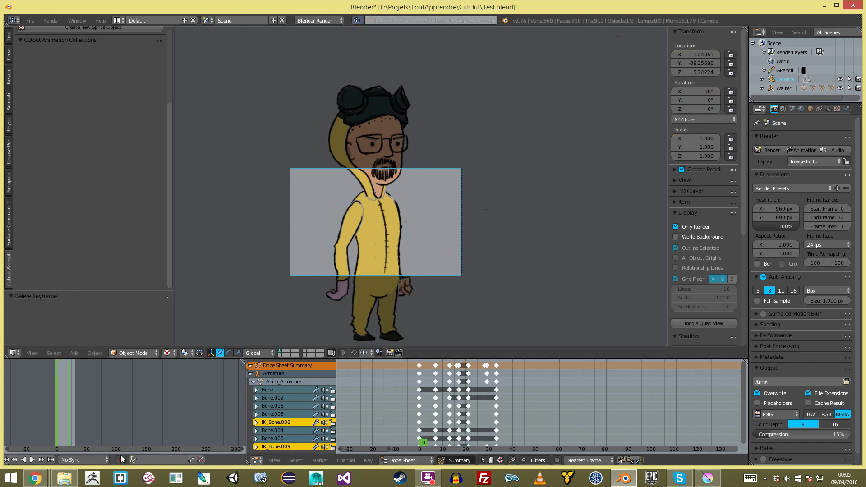
Set the camera's orthographic scale to 32 and test-render the character on frame 0
{"action": "left_click", "coordinate": [828, 109]}
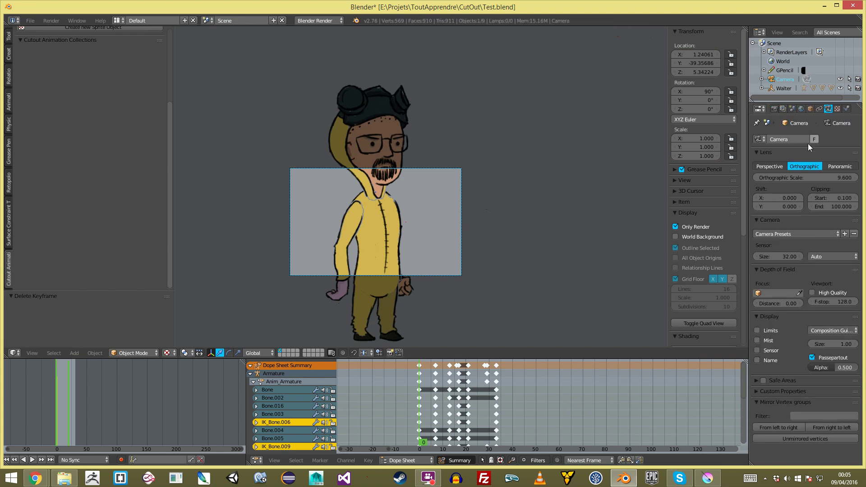
{"action": "left_click_drag", "start_coordinate": [811, 176], "coordinate": [856, 177]}
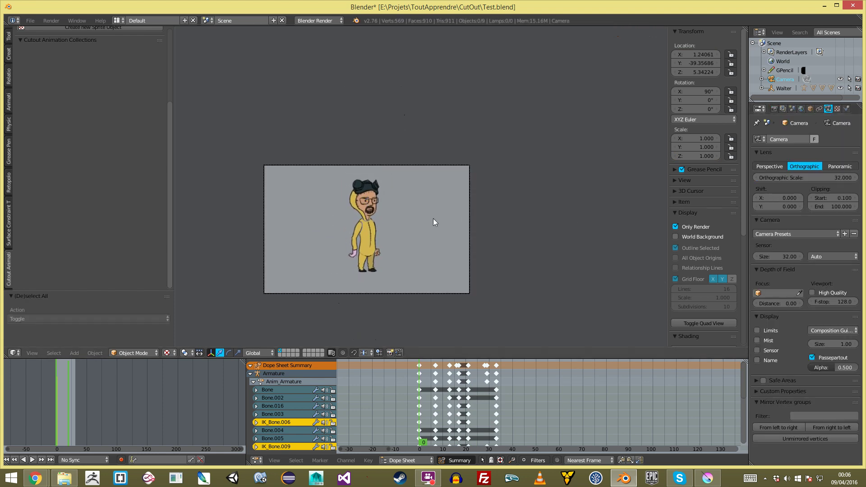
{"action": "key", "text": "a"}
{"action": "scroll", "coordinate": [464, 194], "scroll_direction": "up", "scroll_amount": 2}
{"action": "key", "text": "F12"}
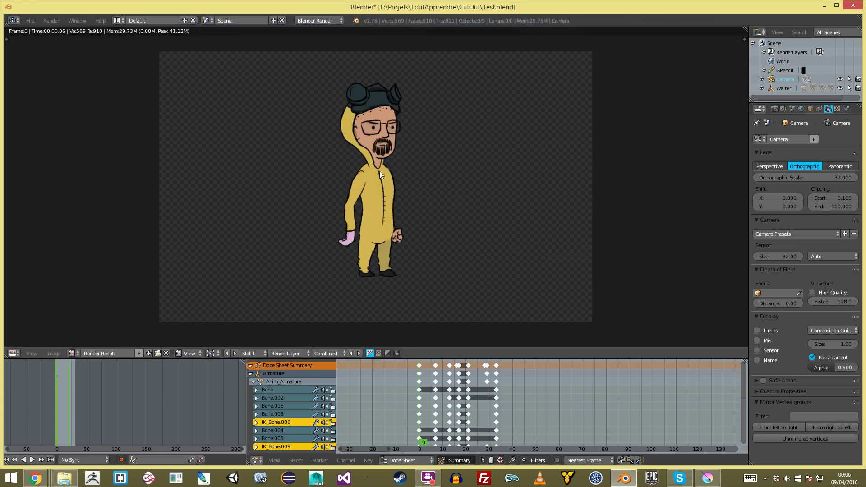
{"action": "key", "text": "Escape"}
Check the world's horizon color, enable Paper Sky and test-render the frame
{"action": "left_click", "coordinate": [801, 109]}
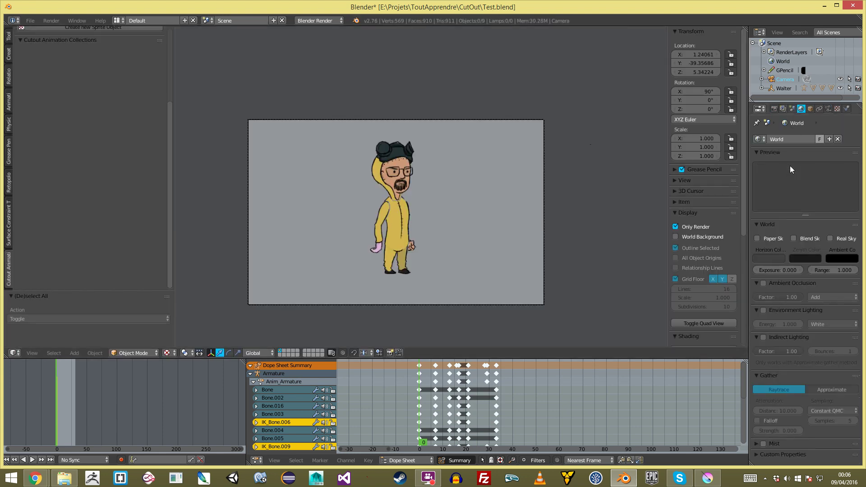
{"action": "left_click", "coordinate": [771, 257]}
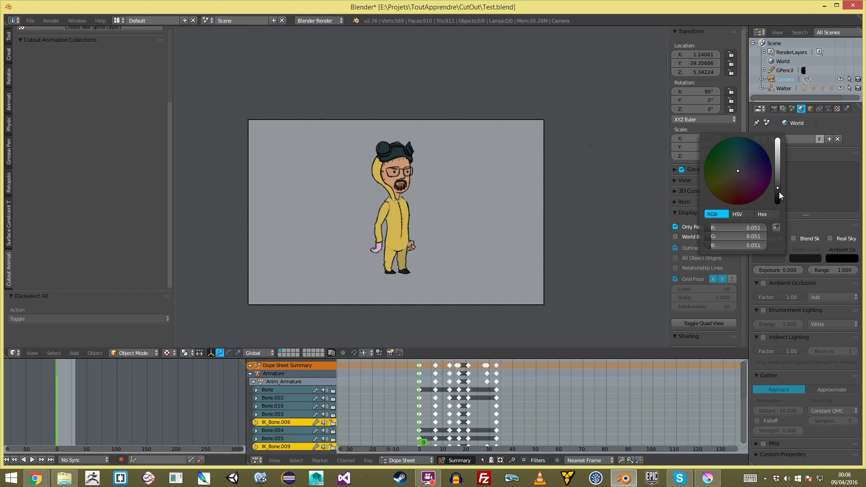
{"action": "key", "text": "F12"}
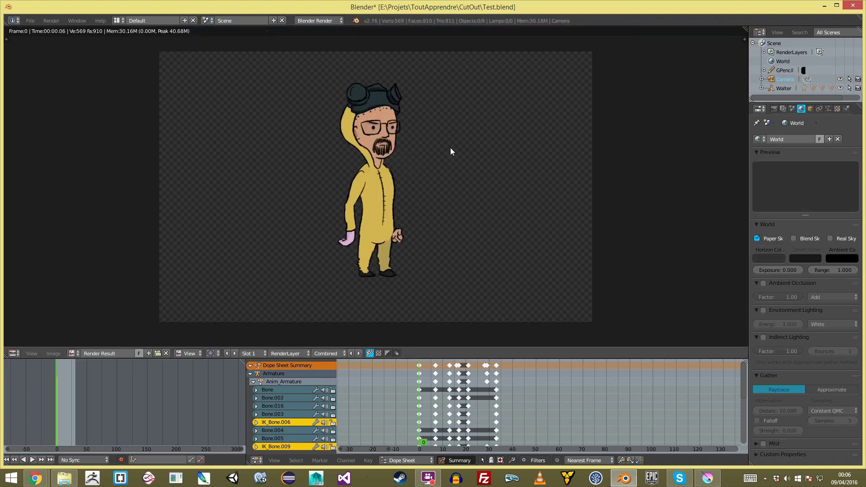
{"action": "key", "text": "Escape"}
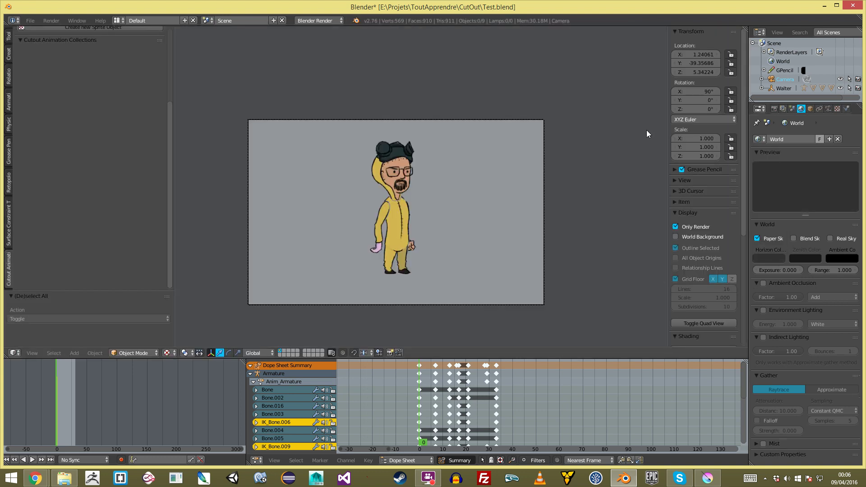
Set the render output file format to the H.264 movie format
{"action": "left_click", "coordinate": [775, 109]}
{"action": "scroll", "coordinate": [807, 361], "scroll_direction": "down", "scroll_amount": 1}
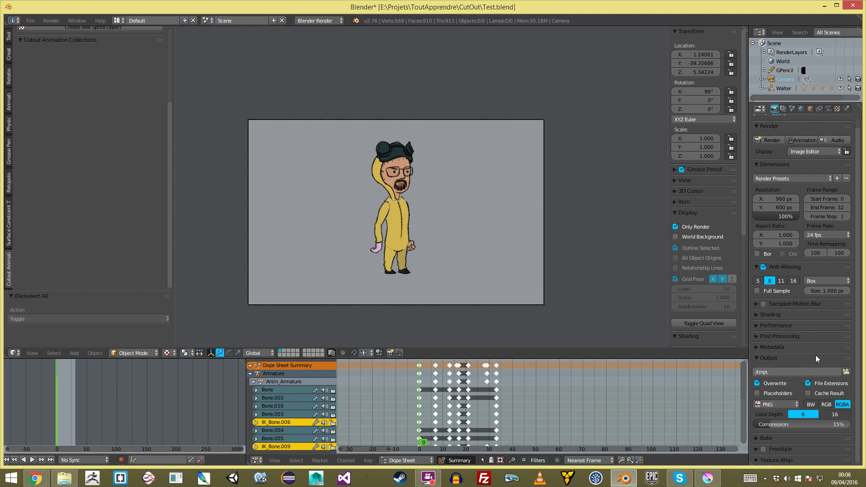
{"action": "left_click", "coordinate": [786, 403]}
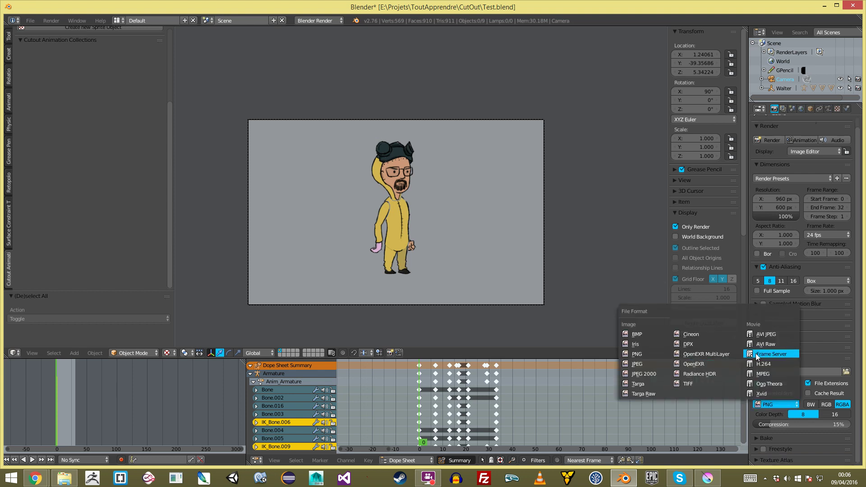
{"action": "left_click", "coordinate": [776, 365]}
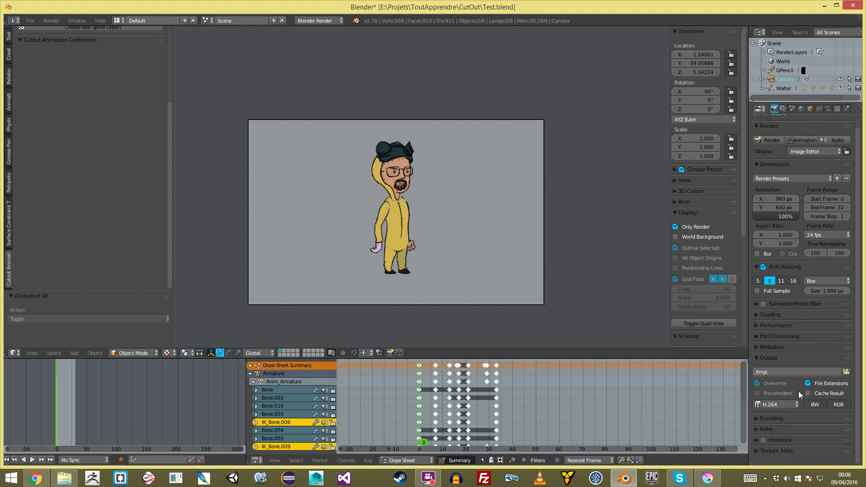
Set the render output path to a file named Test in the CutOut project folder
{"action": "left_click", "coordinate": [847, 372]}
{"action": "left_click", "coordinate": [38, 236]}
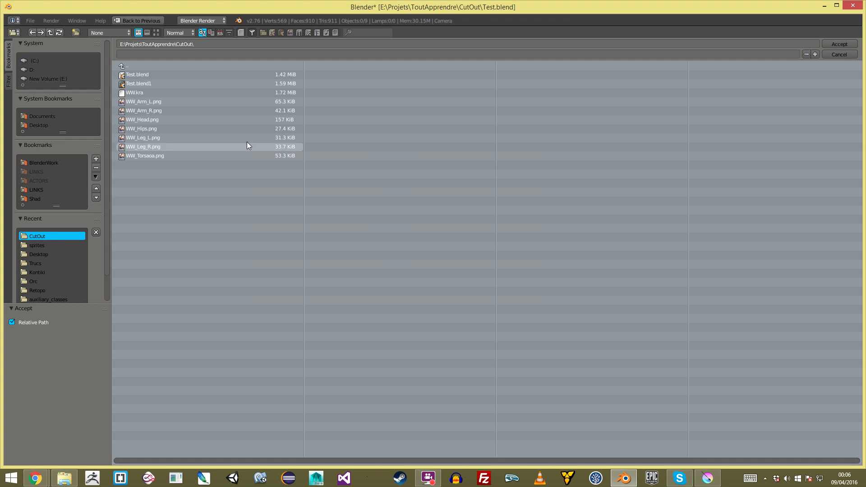
{"action": "left_click", "coordinate": [293, 54]}
{"action": "type", "text": "Test"}
{"action": "key", "text": "Return"}
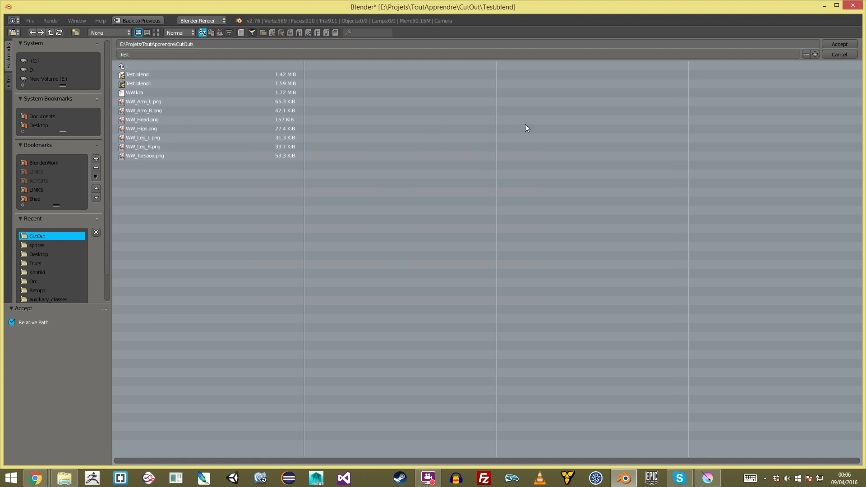
{"action": "left_click", "coordinate": [835, 46]}
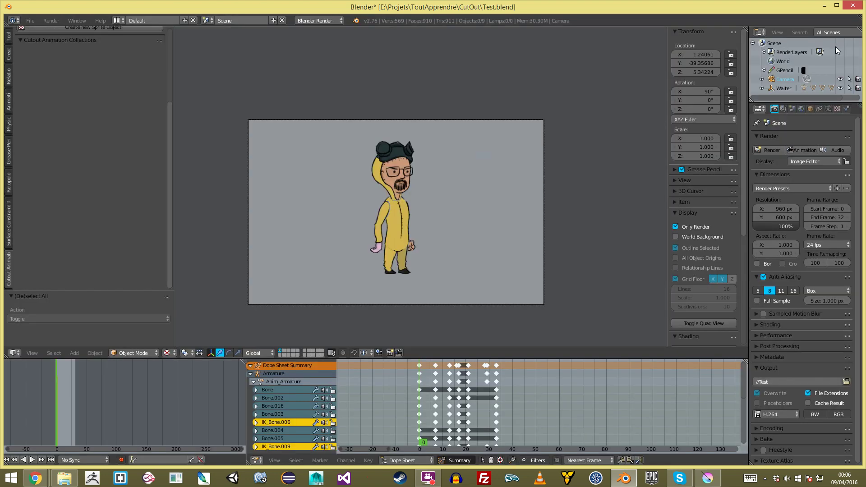
Set the encoding container format of the H.264 output to Quicktime
{"action": "left_click", "coordinate": [785, 414]}
{"action": "left_click", "coordinate": [792, 431]}
{"action": "scroll", "coordinate": [783, 425], "scroll_direction": "down", "scroll_amount": 2}
{"action": "left_click", "coordinate": [790, 407]}
{"action": "left_click", "coordinate": [791, 416]}
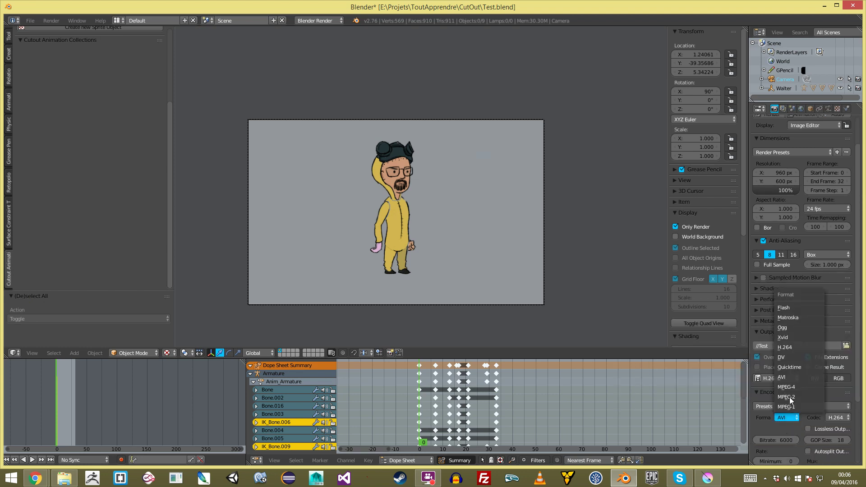
{"action": "left_click", "coordinate": [800, 366]}
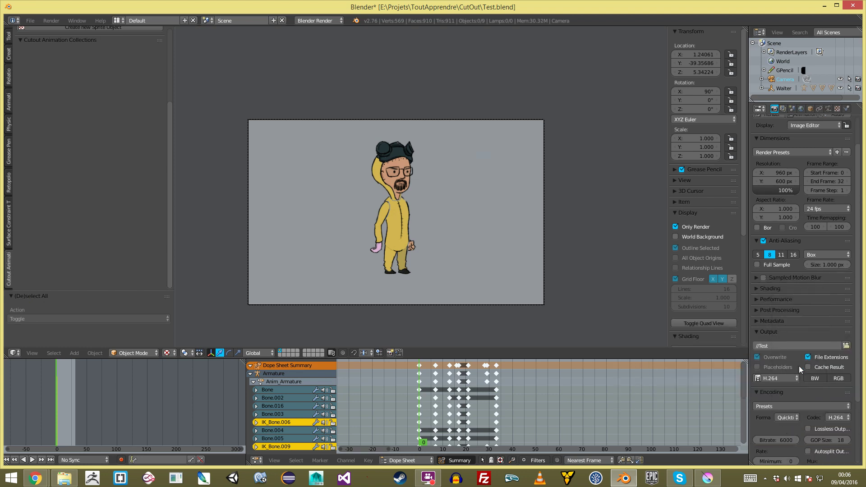
{"action": "left_click", "coordinate": [773, 393]}
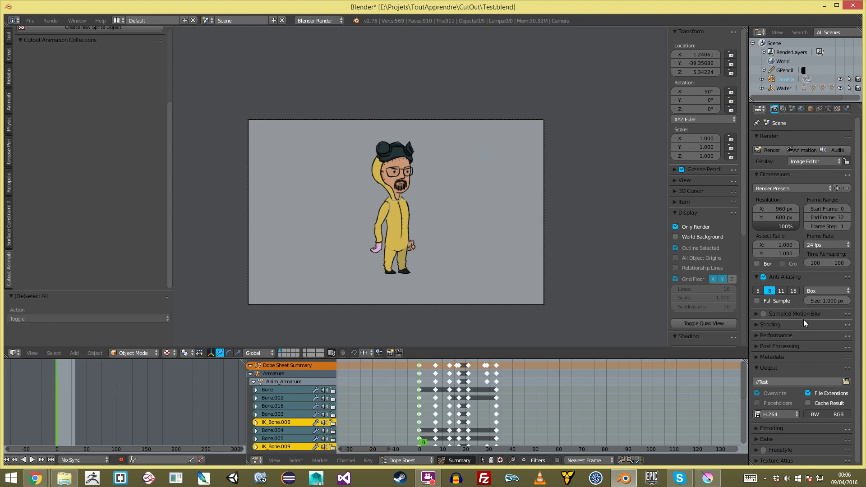
Scrub through the punch animation, switch the viewport to 3D View and turn off Only Render
{"action": "left_click_drag", "start_coordinate": [505, 427], "coordinate": [418, 419]}
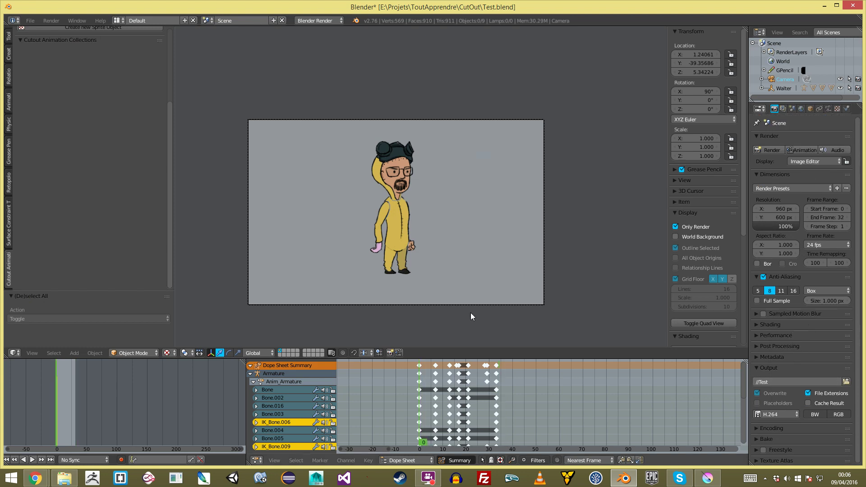
{"action": "left_click", "coordinate": [797, 149]}
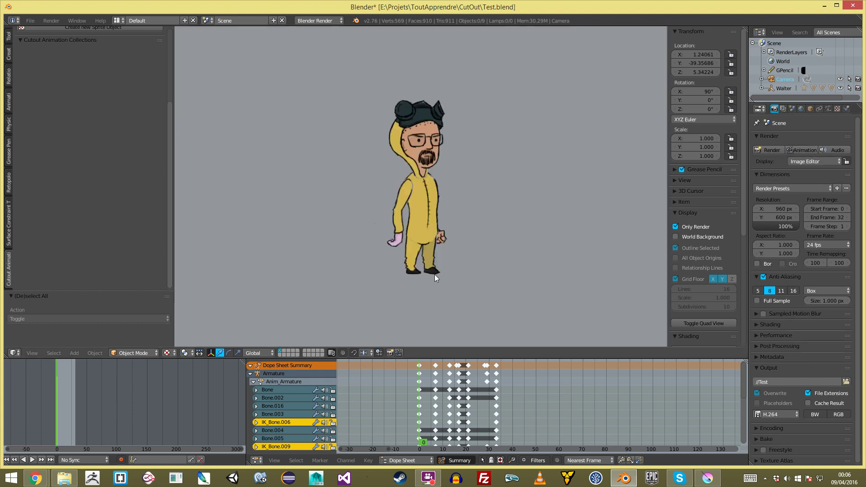
{"action": "scroll", "coordinate": [64, 53], "scroll_direction": "up", "scroll_amount": 5}
{"action": "left_click", "coordinate": [70, 82]}
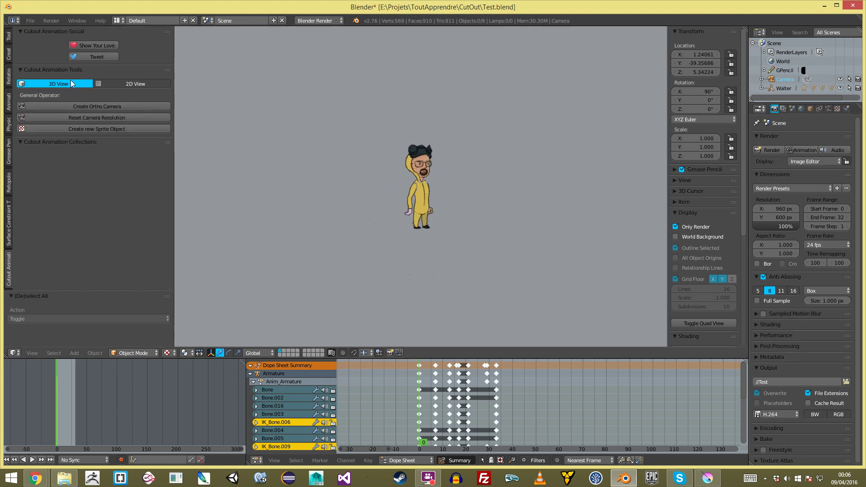
{"action": "scroll", "coordinate": [559, 231], "scroll_direction": "up", "scroll_amount": 2}
{"action": "key", "text": "a"}
{"action": "left_click", "coordinate": [695, 227]}
{"action": "key", "text": "a"}
{"action": "key", "text": "KP_3"}
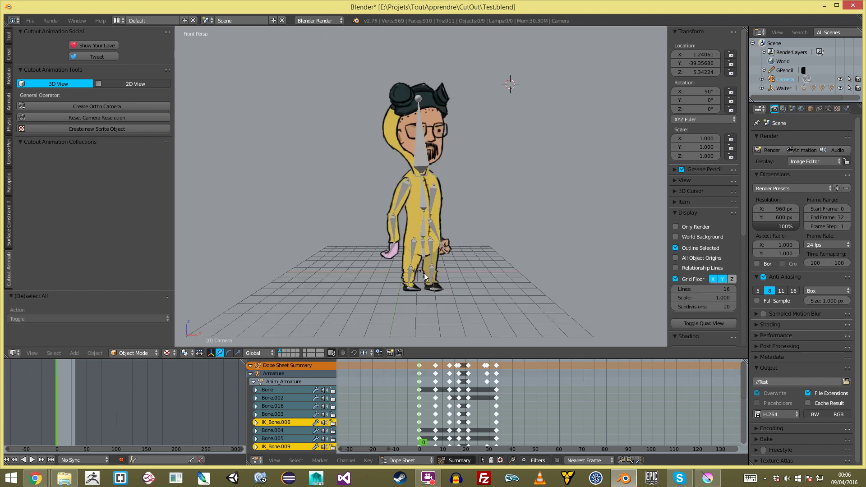
{"action": "key", "text": "KP_5"}
{"action": "scroll", "coordinate": [426, 269], "scroll_direction": "up", "scroll_amount": 3}
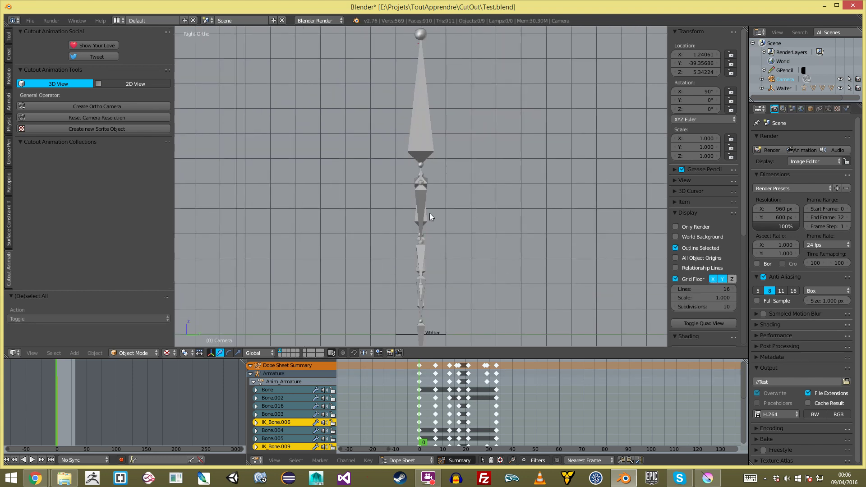
{"action": "middle_click_drag", "start_coordinate": [432, 264], "coordinate": [429, 195], "text": "shift"}
{"action": "key", "text": "shift+a"}
{"action": "mouse_move", "coordinate": [426, 269]}
{"action": "left_click", "coordinate": [464, 285]}
{"action": "key", "text": "s"}
{"action": "left_click", "coordinate": [522, 285]}
{"action": "middle_click_drag", "start_coordinate": [474, 289], "coordinate": [512, 318]}
{"action": "key", "text": "ctrl+z"}
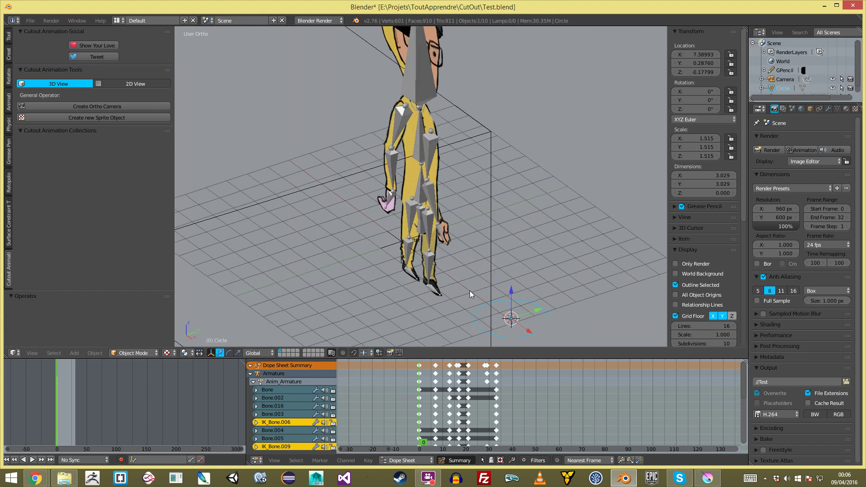
{"action": "key", "text": "x"}
{"action": "left_click", "coordinate": [528, 300]}
Add a mesh circle at the world origin and fill it with a face
{"action": "key", "text": "shift+a"}
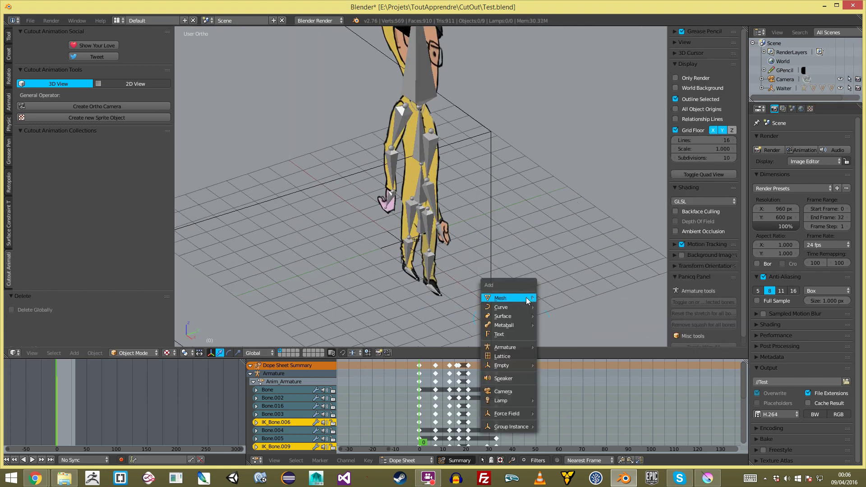
{"action": "scroll", "coordinate": [453, 288], "scroll_direction": "down", "scroll_amount": 5}
{"action": "key", "text": "shift+a"}
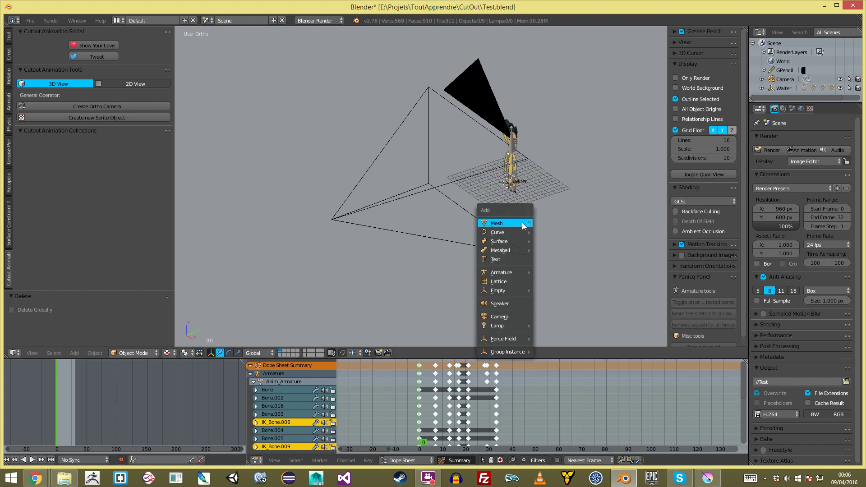
{"action": "mouse_move", "coordinate": [521, 222]}
{"action": "left_click", "coordinate": [559, 242]}
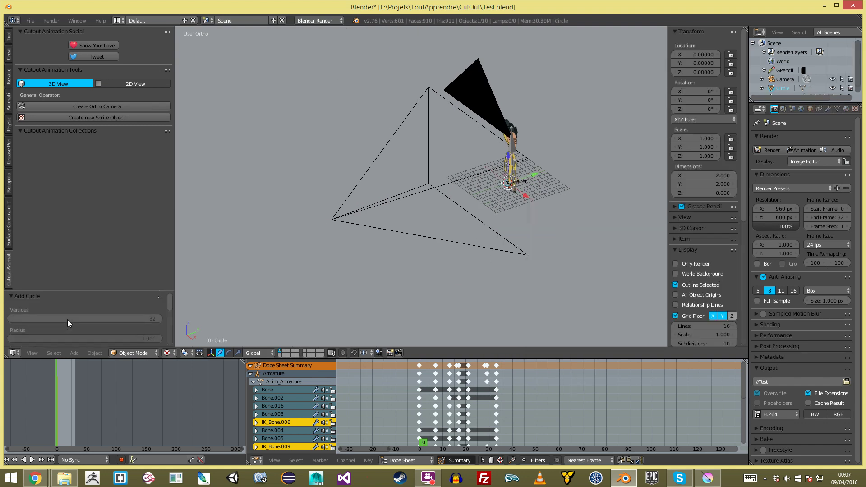
{"action": "key", "text": "Tab"}
{"action": "scroll", "coordinate": [535, 178], "scroll_direction": "up", "scroll_amount": 5}
{"action": "middle_click_drag", "start_coordinate": [613, 195], "coordinate": [382, 224], "text": "shift"}
{"action": "scroll", "coordinate": [406, 208], "scroll_direction": "up", "scroll_amount": 3}
{"action": "key", "text": "f"}
{"action": "key", "text": "KP_1"}
{"action": "key", "text": "Tab"}
Move the filled circle down under the character's feet in side view, to about Z -1.17
{"action": "left_click", "coordinate": [547, 212]}
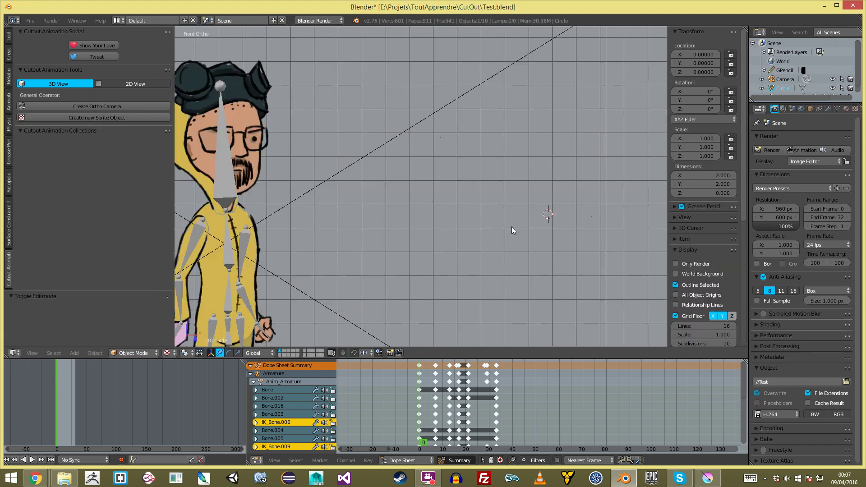
{"action": "scroll", "coordinate": [541, 216], "scroll_direction": "down", "scroll_amount": 3}
{"action": "middle_click_drag", "start_coordinate": [487, 239], "coordinate": [484, 240]}
{"action": "key", "text": "KP_3"}
{"action": "middle_click_drag", "start_coordinate": [540, 281], "coordinate": [465, 161], "text": "shift"}
{"action": "scroll", "coordinate": [492, 77], "scroll_direction": "up", "scroll_amount": 3}
{"action": "key", "text": "g"}
{"action": "left_click", "coordinate": [464, 187]}
Stretch the circle along X to a scale of about 2.04 and shift it to about X 1.28
{"action": "middle_click_drag", "start_coordinate": [413, 174], "coordinate": [237, 115]}
{"action": "key", "text": "s"}
{"action": "key", "text": "x"}
{"action": "left_click", "coordinate": [332, 146]}
{"action": "key", "text": "g"}
{"action": "key", "text": "x"}
{"action": "left_click", "coordinate": [289, 123]}
In camera view, lower the circle to about Z -1.34 and tilt it about 7.5° around X
{"action": "scroll", "coordinate": [288, 123], "scroll_direction": "down", "scroll_amount": 3}
{"action": "key", "text": "KP_0"}
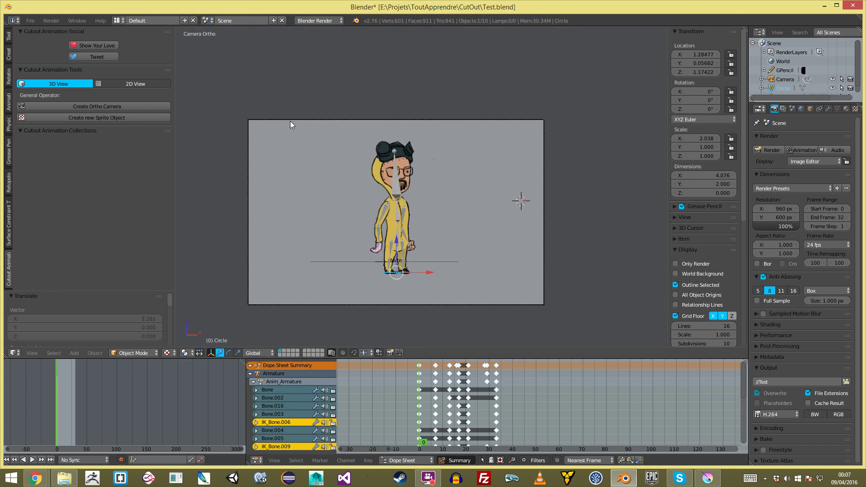
{"action": "scroll", "coordinate": [414, 272], "scroll_direction": "up", "scroll_amount": 3}
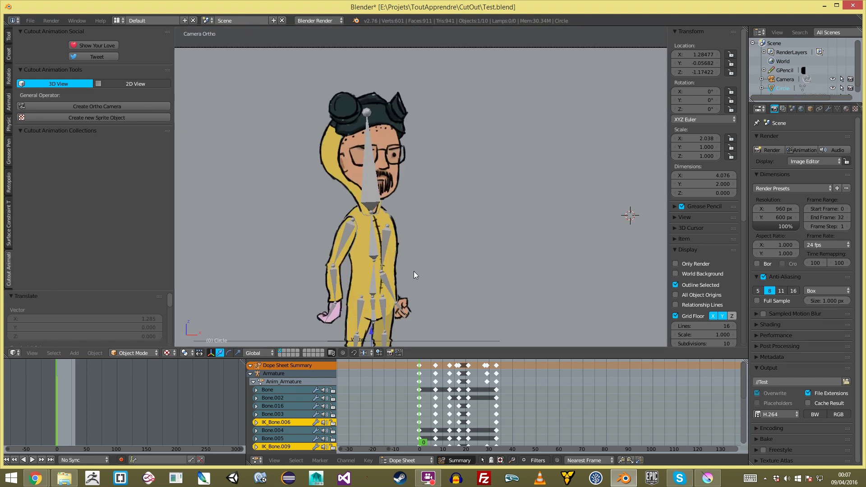
{"action": "scroll", "coordinate": [415, 270], "scroll_direction": "up", "scroll_amount": 4}
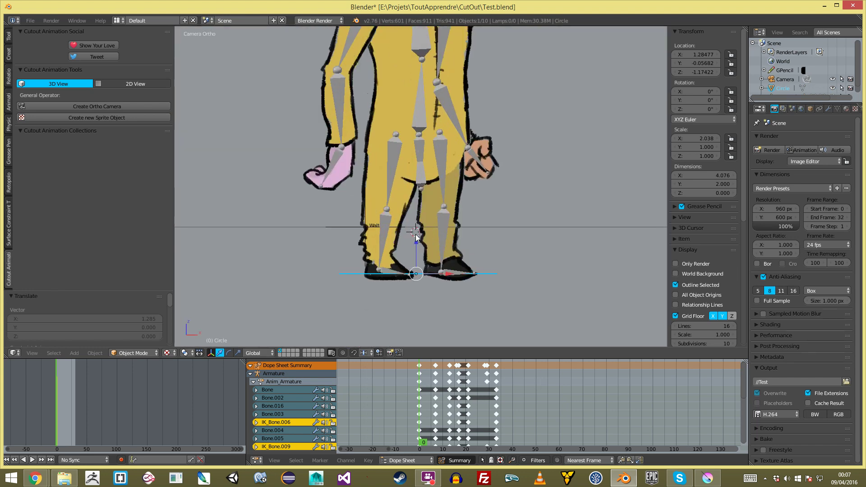
{"action": "left_click_drag", "start_coordinate": [416, 245], "coordinate": [418, 252]}
{"action": "key", "text": "r"}
{"action": "key", "text": "x"}
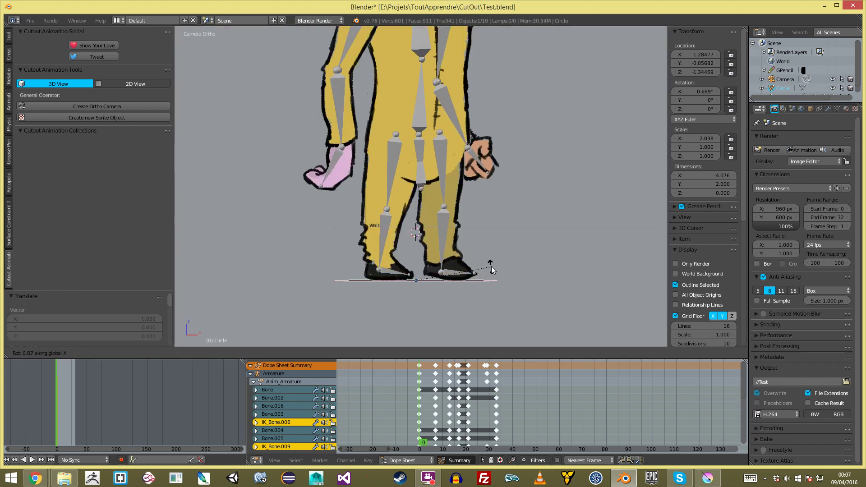
{"action": "left_click", "coordinate": [496, 258]}
Scale the circle under the feet up uniformly by about 1.5 times
{"action": "scroll", "coordinate": [494, 255], "scroll_direction": "down", "scroll_amount": 4}
{"action": "key", "text": "a"}
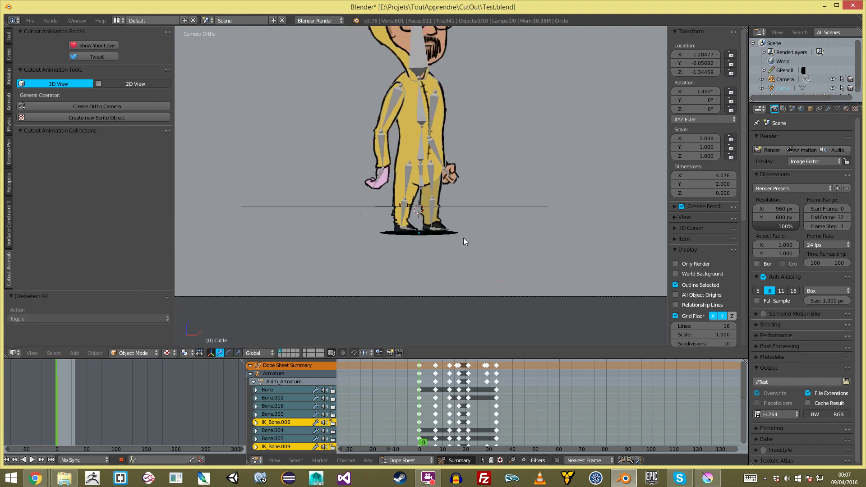
{"action": "right_click", "coordinate": [456, 249]}
{"action": "key", "text": "s"}
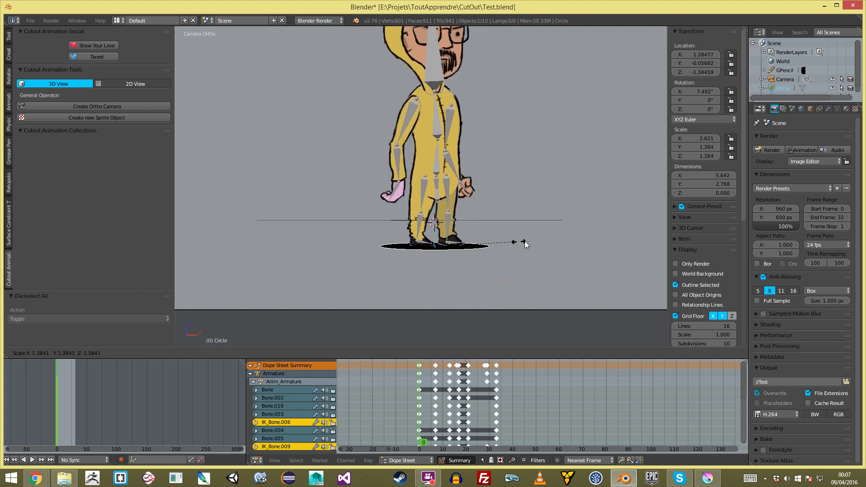
{"action": "left_click", "coordinate": [524, 240]}
{"action": "scroll", "coordinate": [521, 239], "scroll_direction": "down", "scroll_amount": 3}
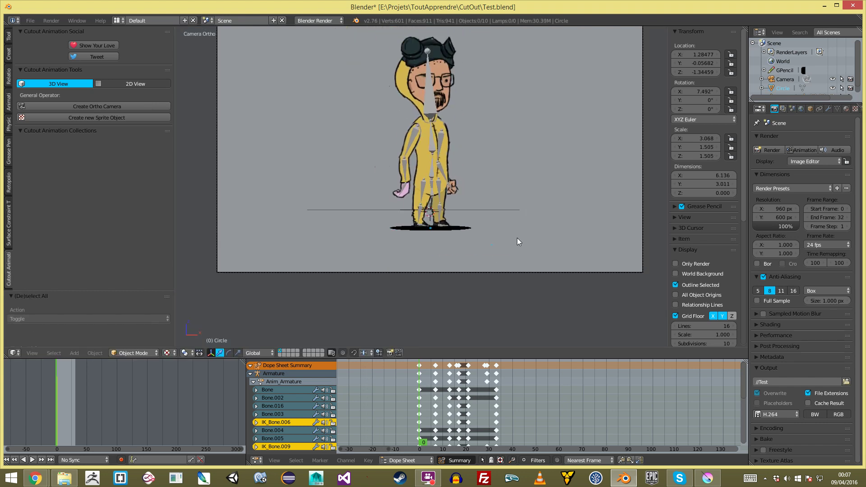
Test-render the character with the ground disc and raise the disc to about Z -1.29
{"action": "key", "text": "F12"}
{"action": "key", "text": "Escape"}
{"action": "scroll", "coordinate": [451, 229], "scroll_direction": "up", "scroll_amount": 5}
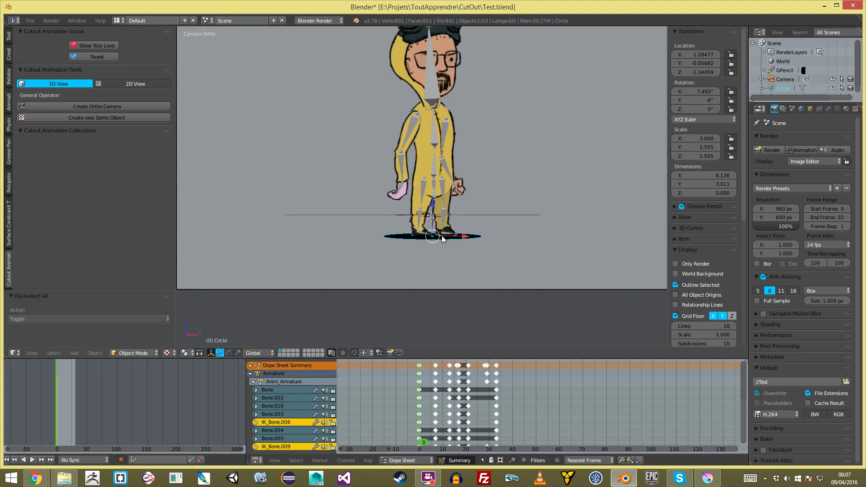
{"action": "key", "text": "g"}
{"action": "key", "text": "z"}
{"action": "left_click", "coordinate": [460, 226]}
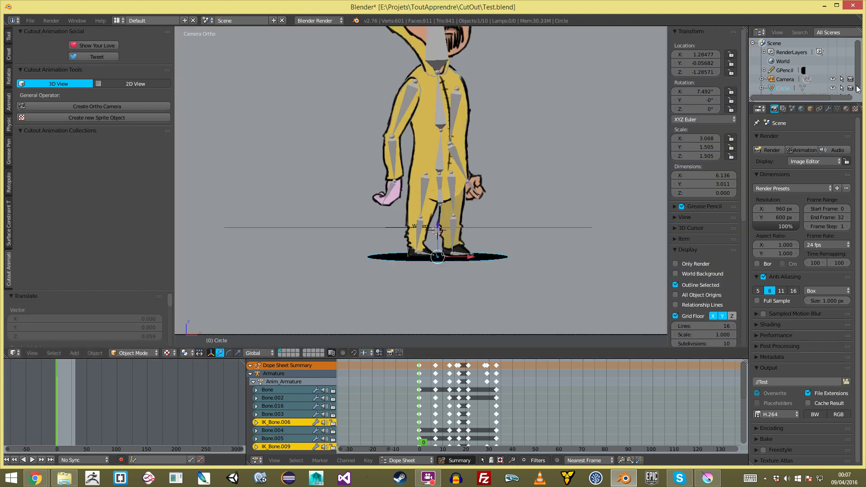
Make the ground disc's material shadeless, darken its diffuse colour to dark grey and test-render the frame
{"action": "left_click", "coordinate": [846, 108]}
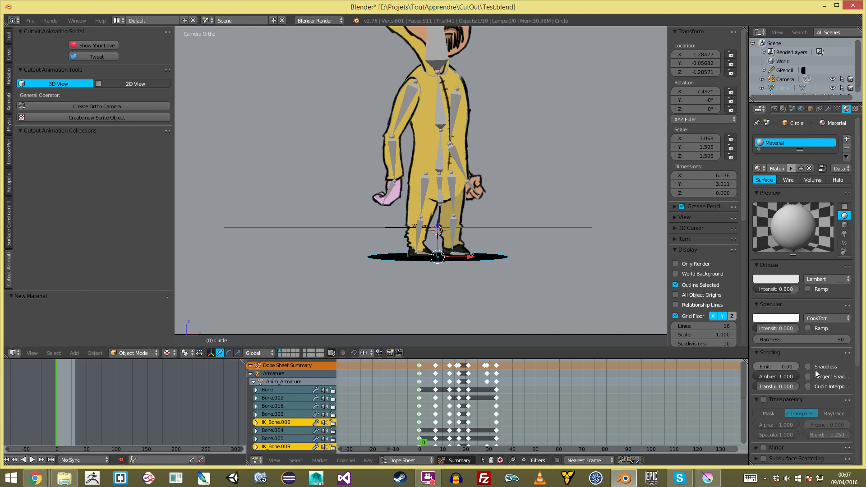
{"action": "left_click", "coordinate": [808, 366]}
{"action": "scroll", "coordinate": [777, 275], "scroll_direction": "down", "scroll_amount": 15, "text": "ctrl"}
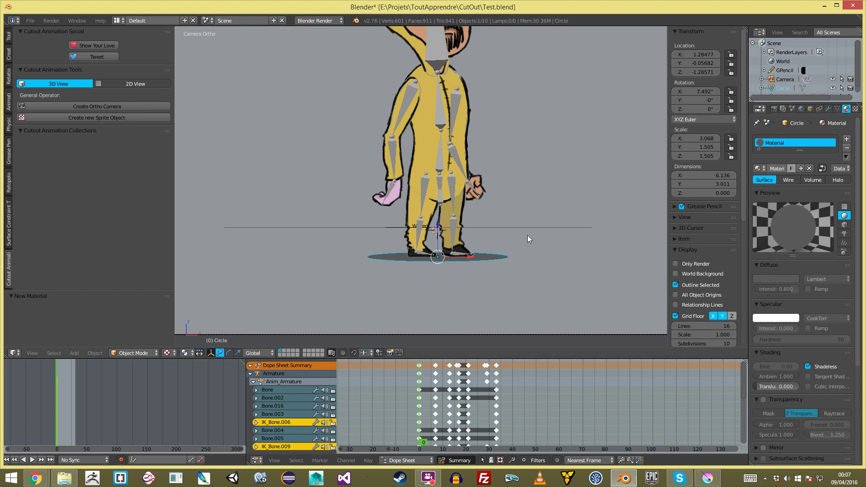
{"action": "key", "text": "F12"}
{"action": "key", "text": "Escape"}
Set the disc material's diffuse intensity to 0.811, darken its colour to RGB 0.009 and test-render the frame
{"action": "scroll", "coordinate": [760, 279], "scroll_direction": "down", "scroll_amount": 2, "text": "ctrl"}
{"action": "scroll", "coordinate": [760, 279], "scroll_direction": "up", "scroll_amount": 1, "text": "ctrl"}
{"action": "key", "text": "F12"}
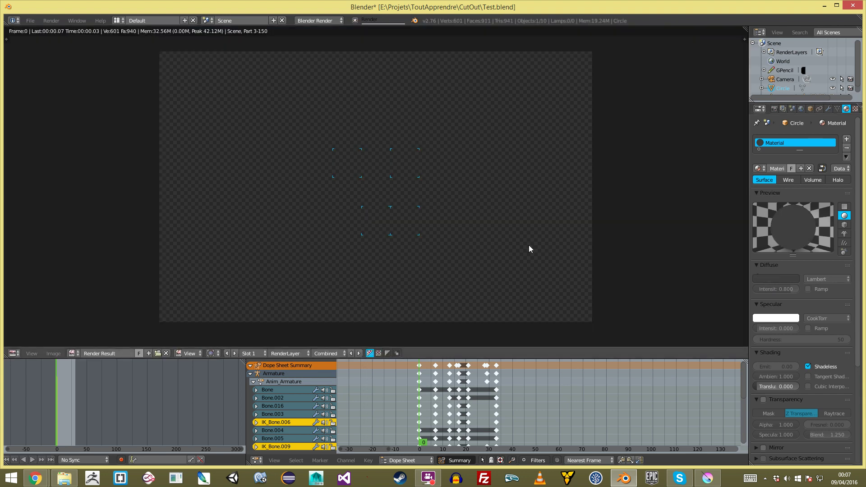
{"action": "key", "text": "Escape"}
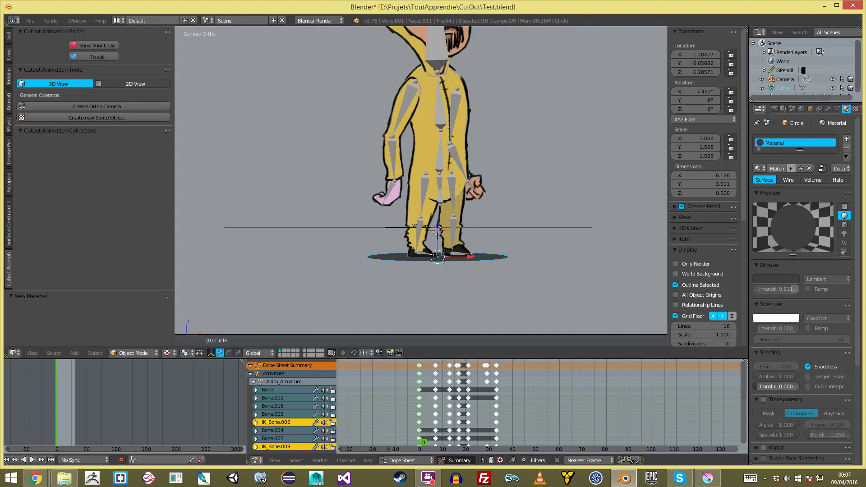
{"action": "left_click", "coordinate": [792, 282]}
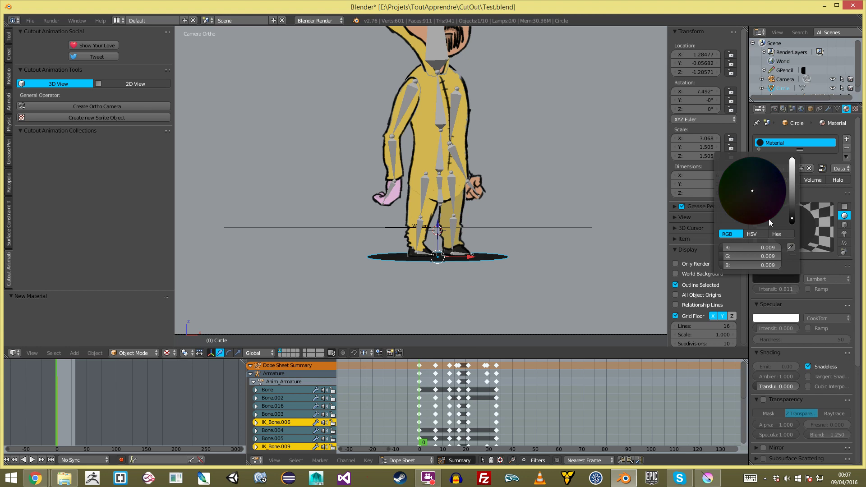
{"action": "key", "text": "F12"}
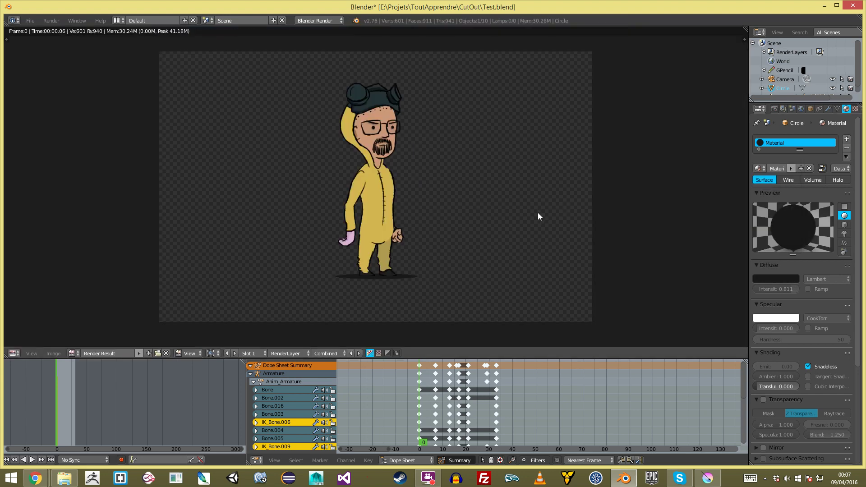
Lower the ground disc along Z to about -1.345 so it sits beneath the character's shoes
{"action": "key", "text": "Escape"}
{"action": "key", "text": "g"}
{"action": "key", "text": "z"}
{"action": "left_click", "coordinate": [446, 232]}
{"action": "key", "text": "a"}
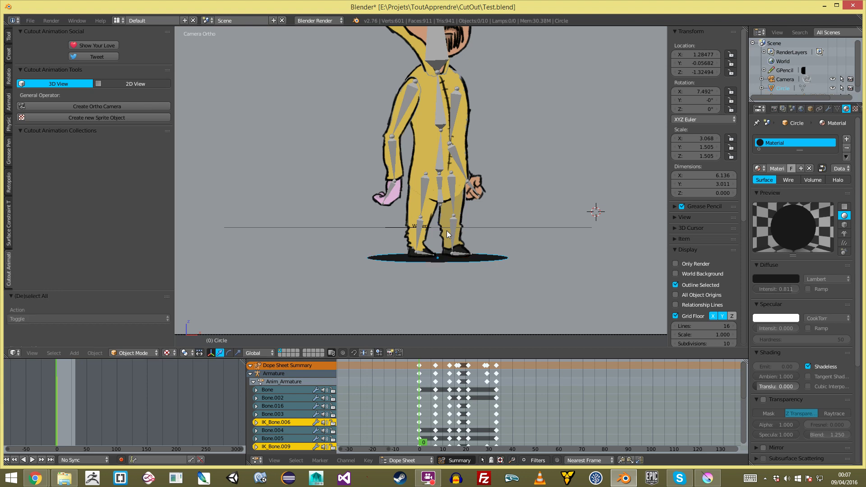
{"action": "scroll", "coordinate": [448, 231], "scroll_direction": "up", "scroll_amount": 2}
{"action": "right_click", "coordinate": [426, 296]}
{"action": "key", "text": "g"}
{"action": "key", "text": "z"}
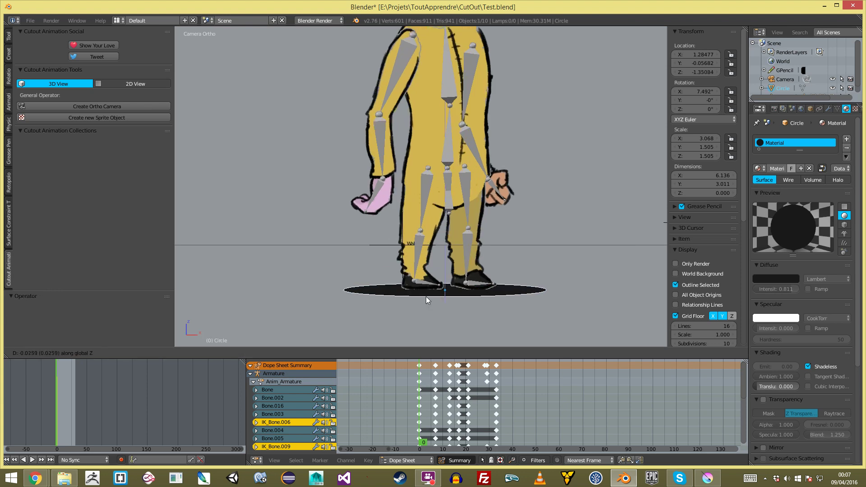
{"action": "left_click", "coordinate": [426, 295]}
Change the disc's diffuse colour to a very dark brown (R 0.017, G 0.006, B 0.002) and test-render it
{"action": "left_click", "coordinate": [770, 277]}
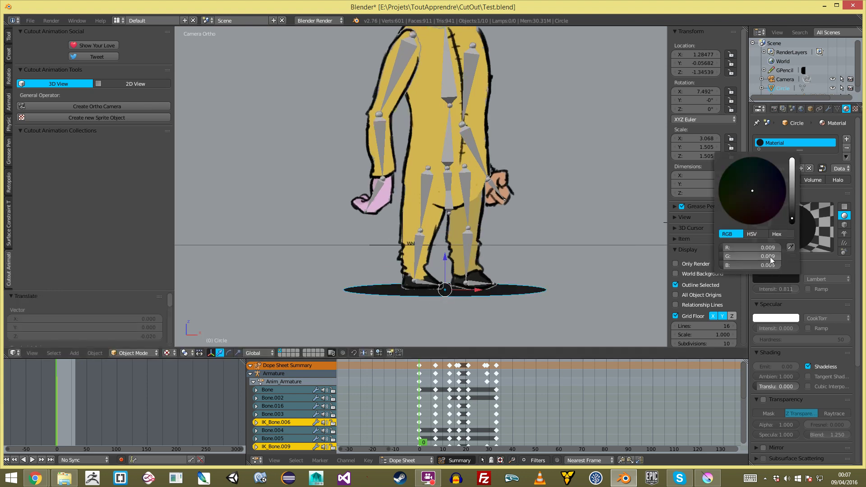
{"action": "left_click", "coordinate": [792, 210]}
{"action": "left_click_drag", "start_coordinate": [754, 201], "coordinate": [756, 207]}
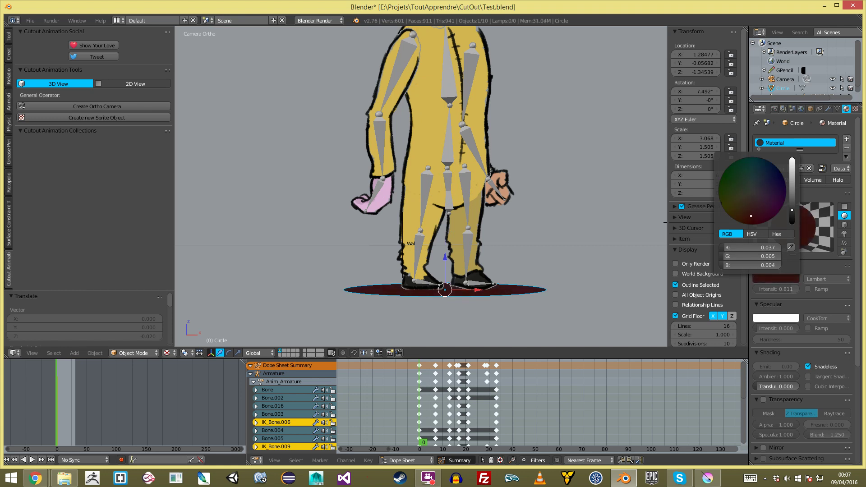
{"action": "left_click", "coordinate": [789, 219]}
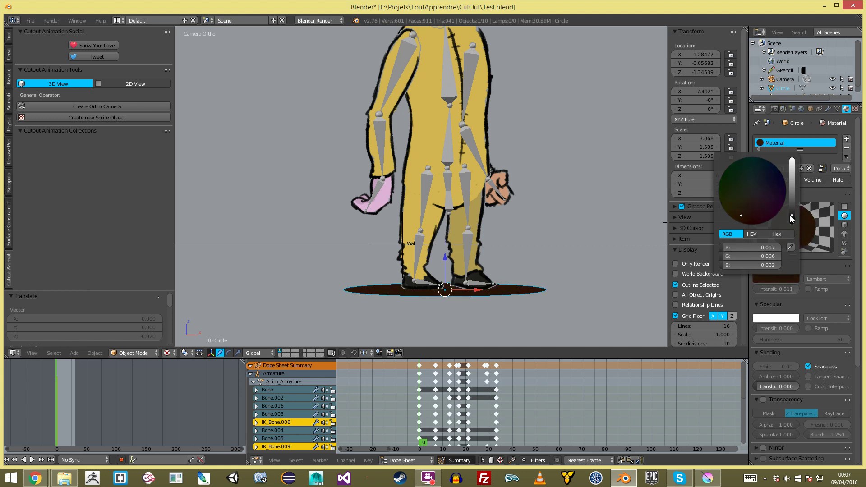
{"action": "key", "text": "F12"}
{"action": "scroll", "coordinate": [517, 232], "scroll_direction": "down", "scroll_amount": 2}
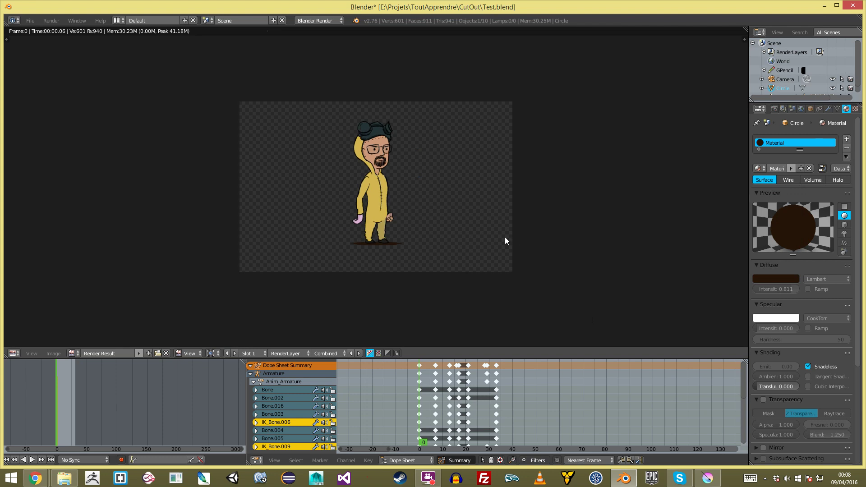
{"action": "scroll", "coordinate": [505, 236], "scroll_direction": "up", "scroll_amount": 2}
{"action": "left_click", "coordinate": [507, 235]}
{"action": "key", "text": "Escape"}
Narrow the ground disc along X to a scale of about 1.967 and deselect it
{"action": "key", "text": "s"}
{"action": "key", "text": "x"}
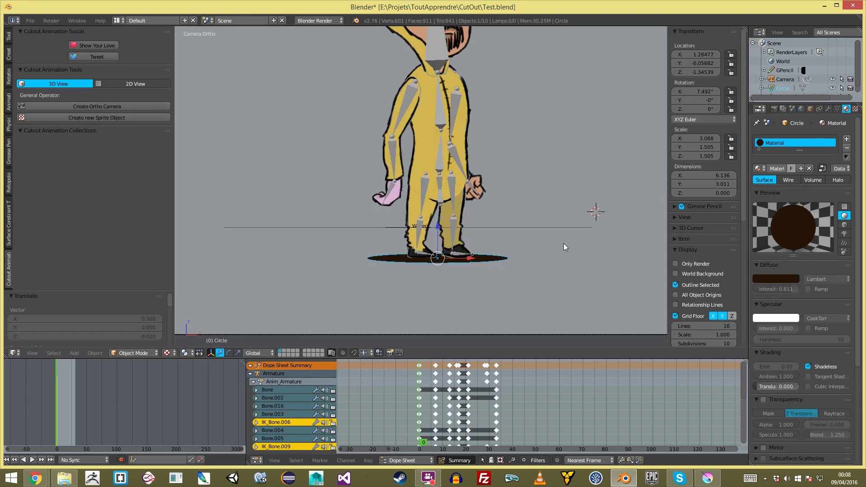
{"action": "left_click", "coordinate": [521, 245]}
{"action": "key", "text": "a"}
{"action": "scroll", "coordinate": [517, 246], "scroll_direction": "down", "scroll_amount": 1}
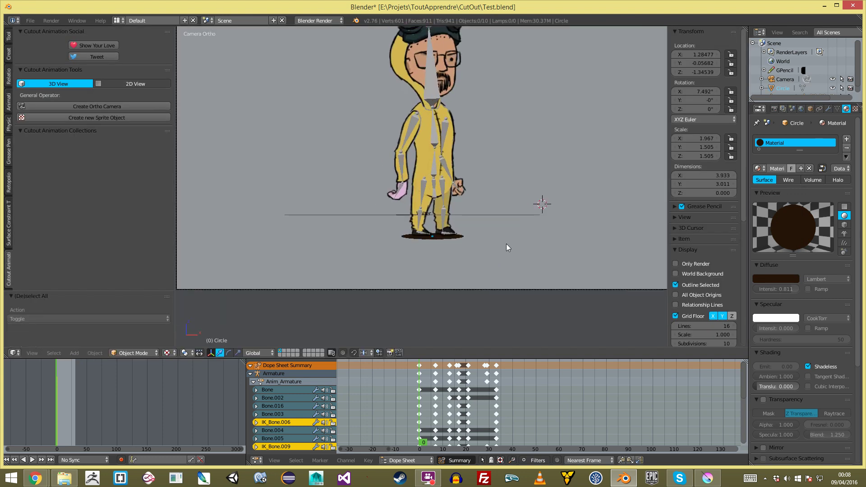
{"action": "scroll", "coordinate": [611, 214], "scroll_direction": "down", "scroll_amount": 1}
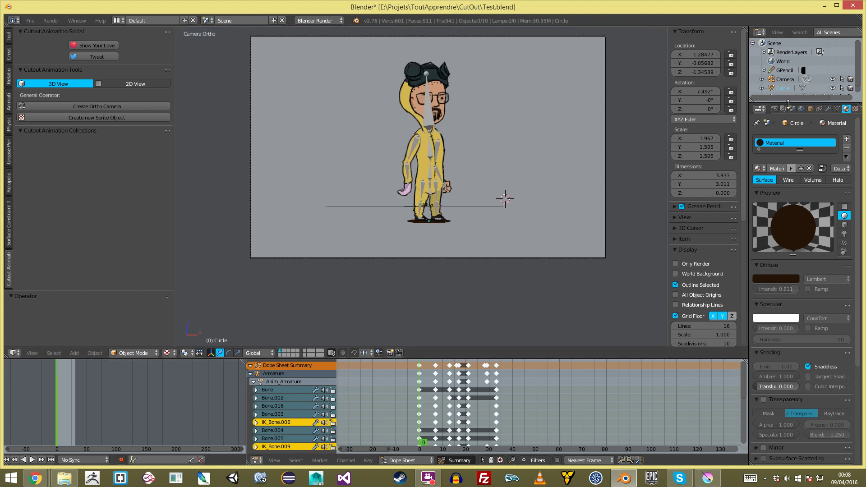
Render the full animation and open Test0000-0032.mov from the CutOut folder in VLC
{"action": "left_click", "coordinate": [774, 109]}
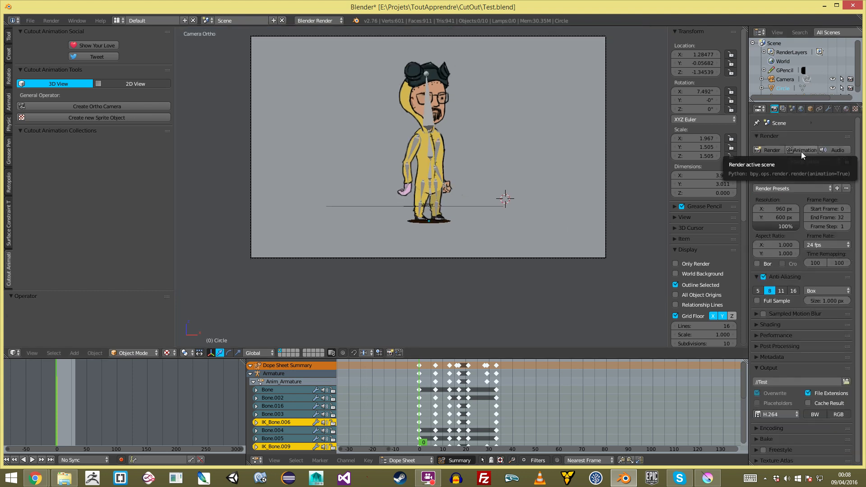
{"action": "left_click", "coordinate": [802, 153]}
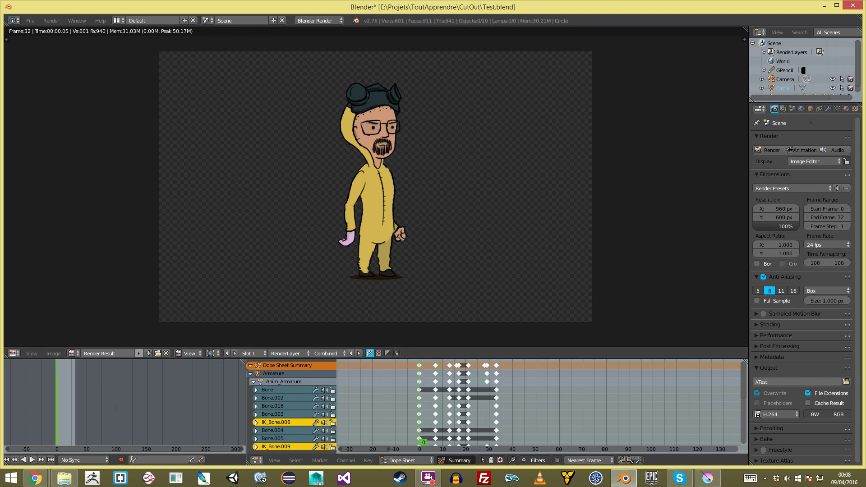
{"action": "key", "text": "alt+Tab"}
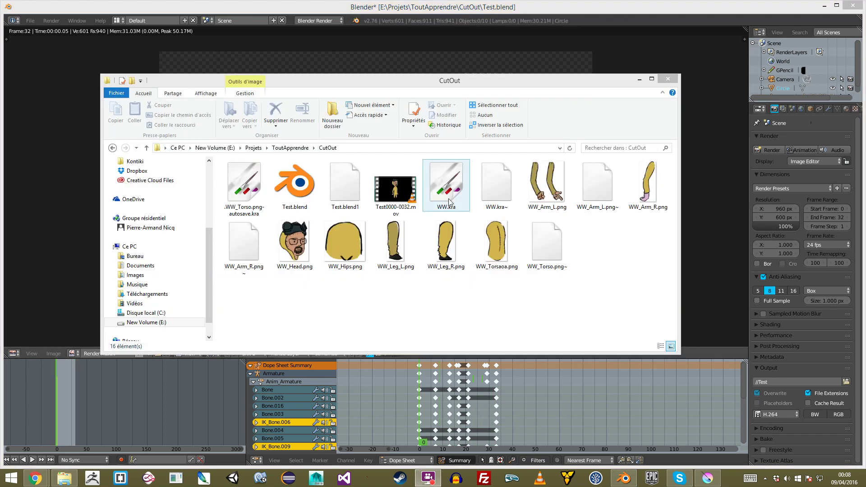
{"action": "double_click", "coordinate": [402, 193]}
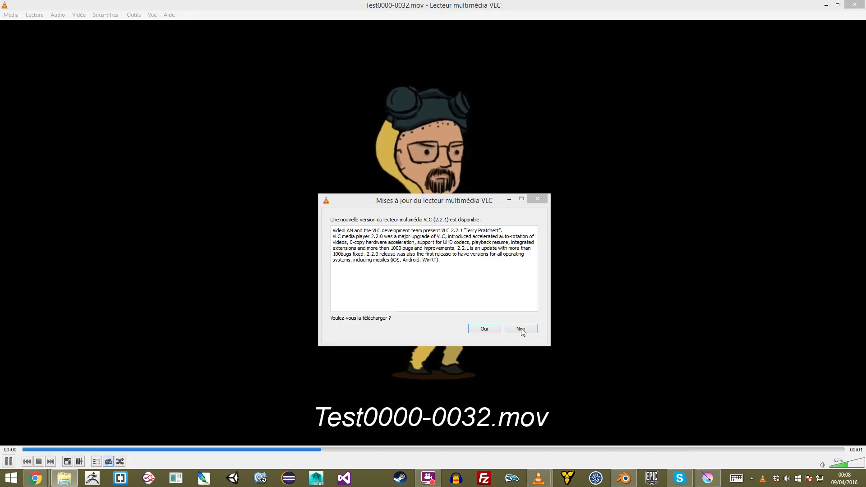
Decline the VLC update and review the punch video in a smaller window at 30% volume before returning to Blender
{"action": "left_click", "coordinate": [520, 329]}
{"action": "left_click", "coordinate": [554, 391]}
{"action": "scroll", "coordinate": [474, 242], "scroll_direction": "down", "scroll_amount": 7}
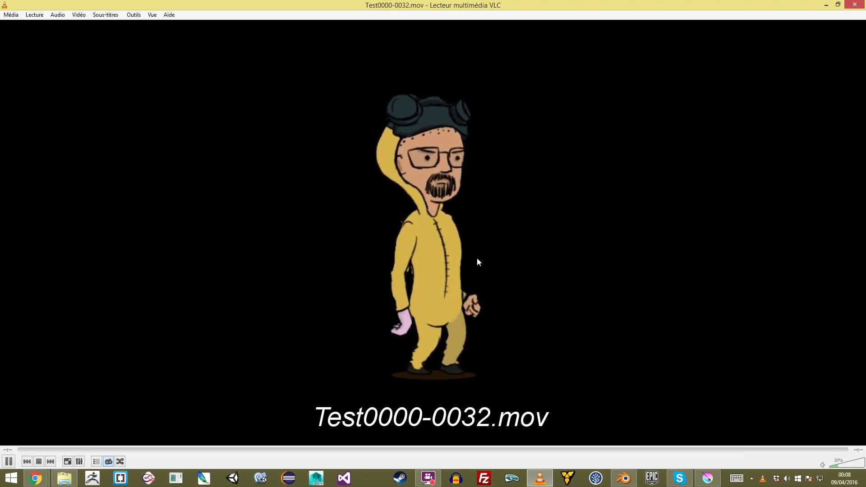
{"action": "left_click_drag", "start_coordinate": [518, 5], "coordinate": [529, 50]}
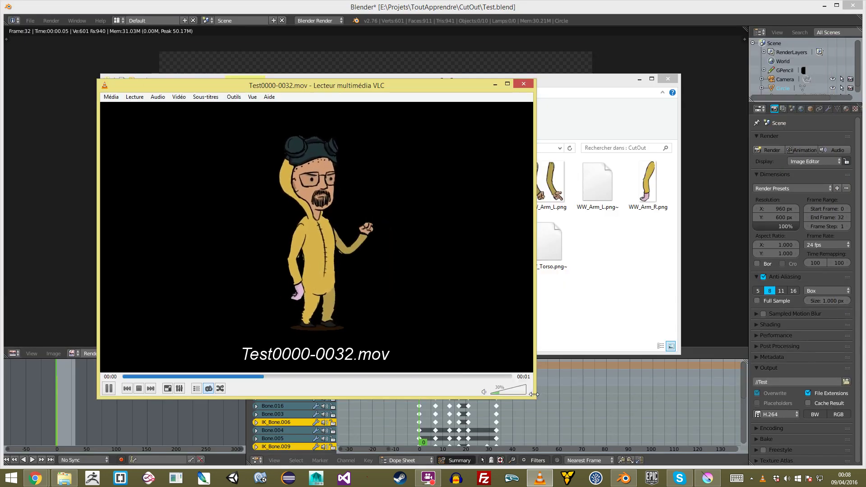
{"action": "left_click_drag", "start_coordinate": [534, 395], "coordinate": [361, 328]}
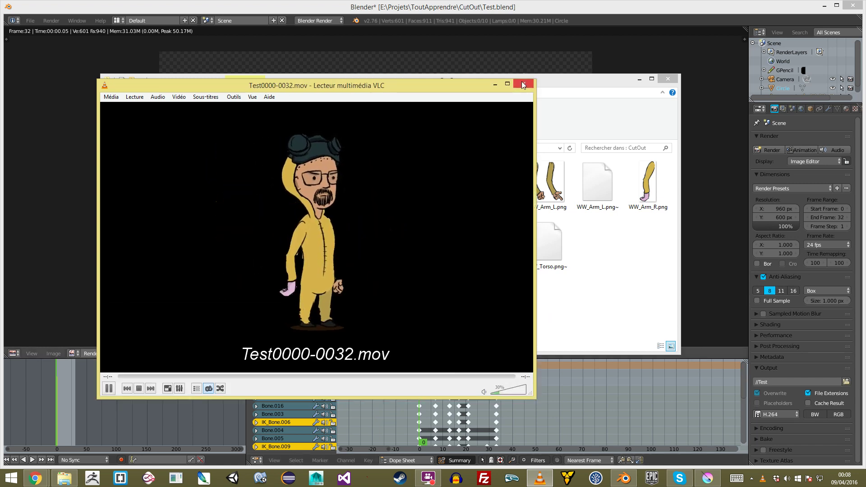
{"action": "left_click", "coordinate": [523, 84]}
{"action": "left_click", "coordinate": [501, 62]}
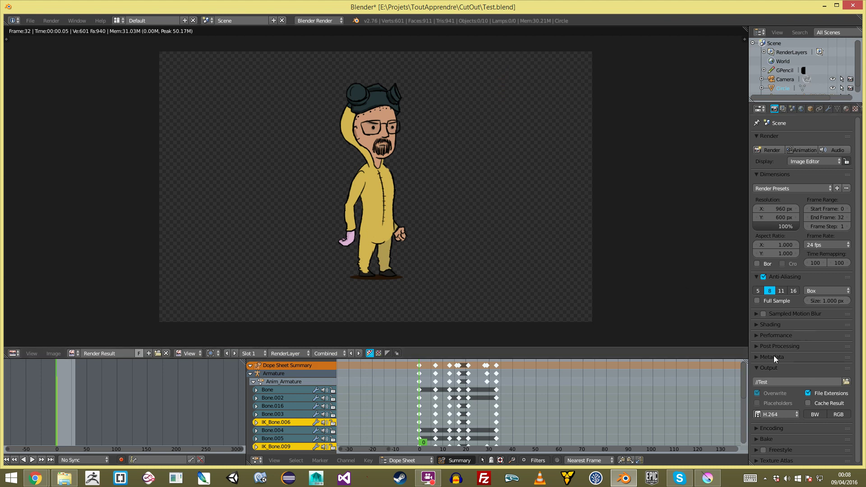
{"action": "left_click", "coordinate": [783, 109]}
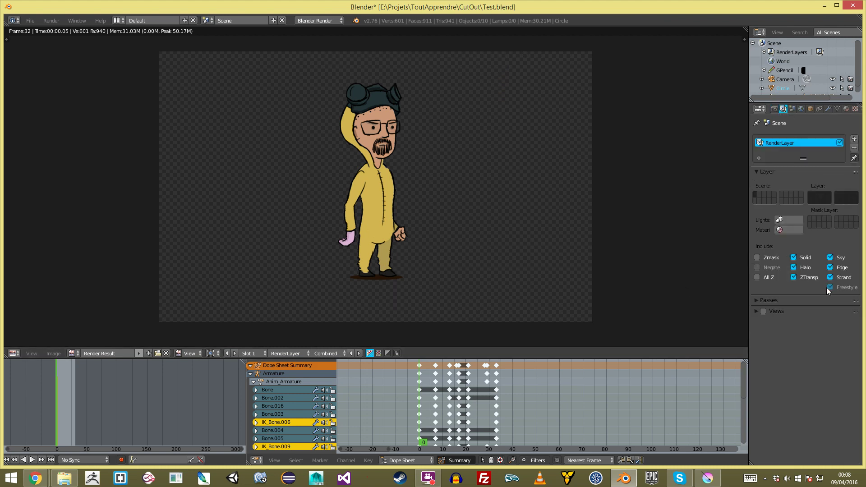
{"action": "left_click", "coordinate": [777, 300]}
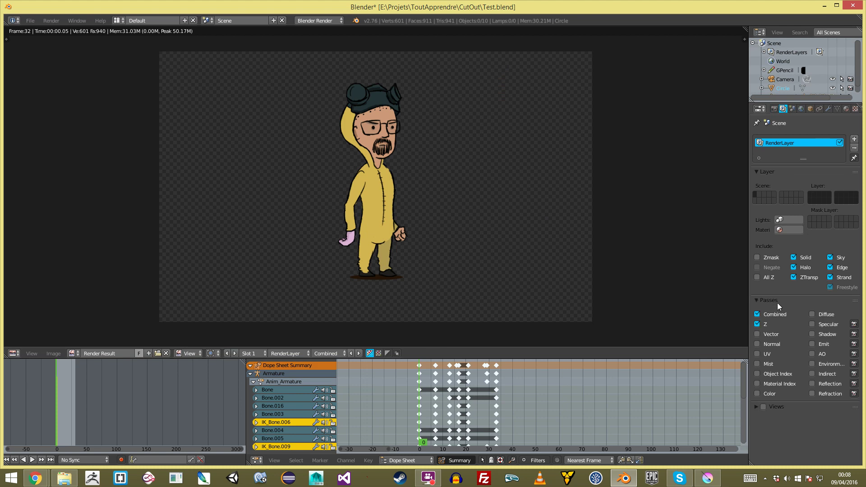
{"action": "left_click", "coordinate": [776, 301]}
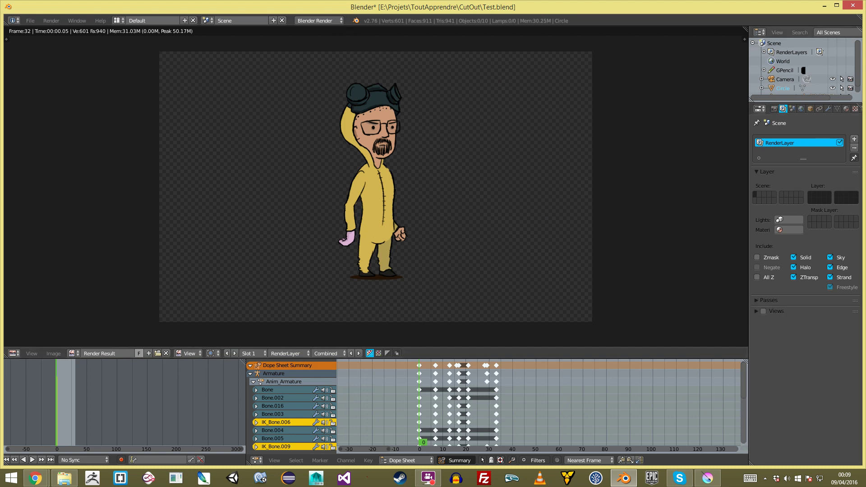
Set the render's shading alpha mode to Sky and test-render the frame with its background
{"action": "left_click", "coordinate": [775, 109]}
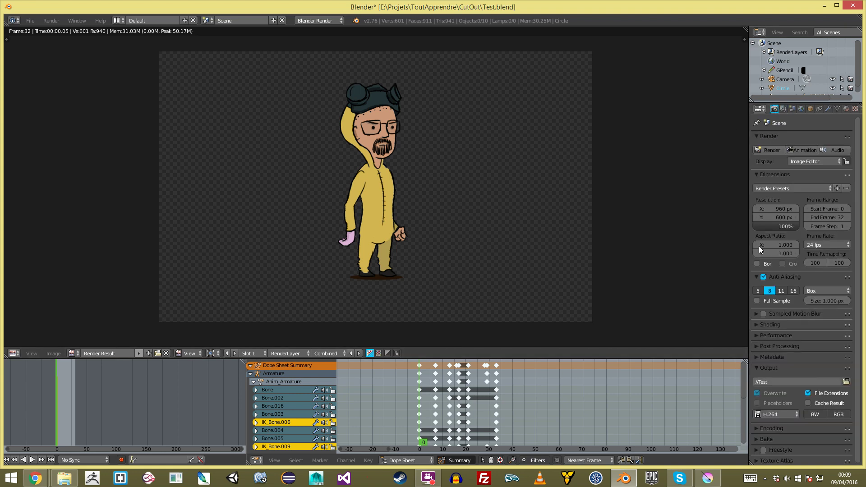
{"action": "left_click", "coordinate": [775, 366]}
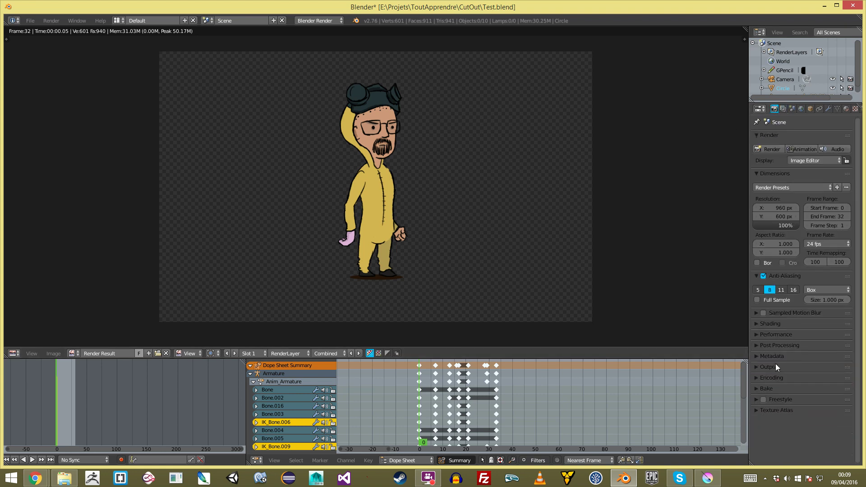
{"action": "left_click", "coordinate": [789, 327]}
{"action": "left_click", "coordinate": [833, 346]}
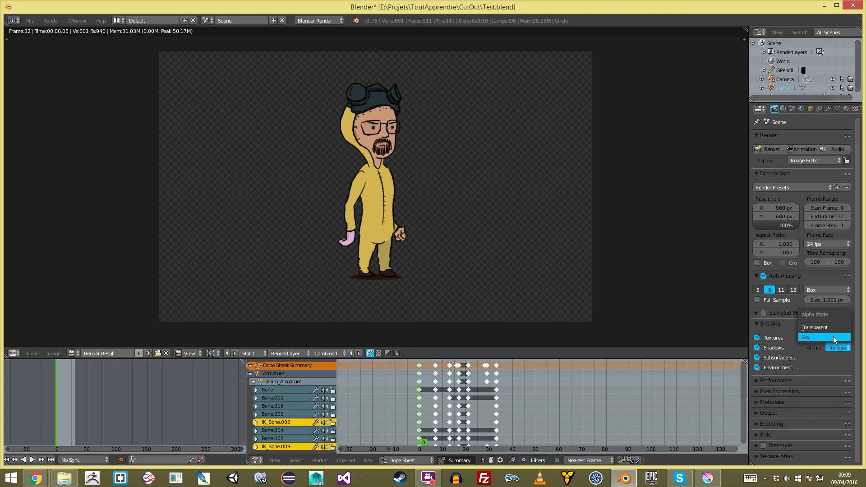
{"action": "left_click", "coordinate": [833, 336]}
{"action": "key", "text": "F12"}
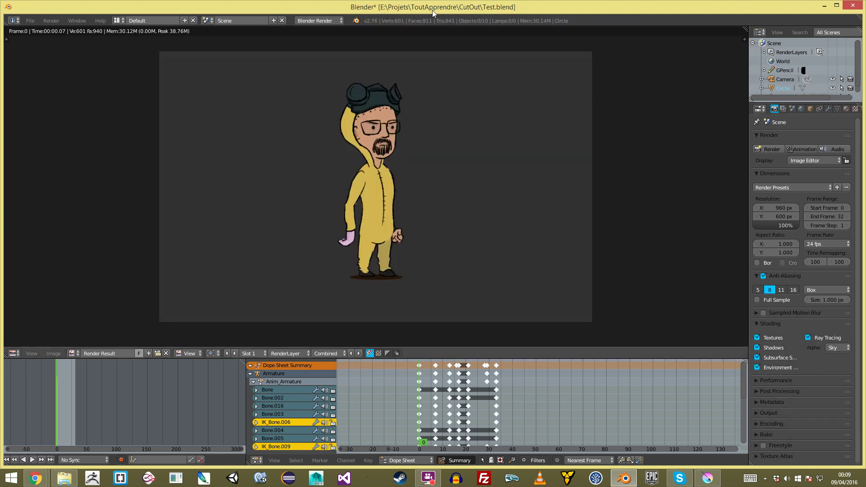
Render the full animation with the sky background and play Test0000-0032.mov in VLC
{"action": "left_click", "coordinate": [800, 150]}
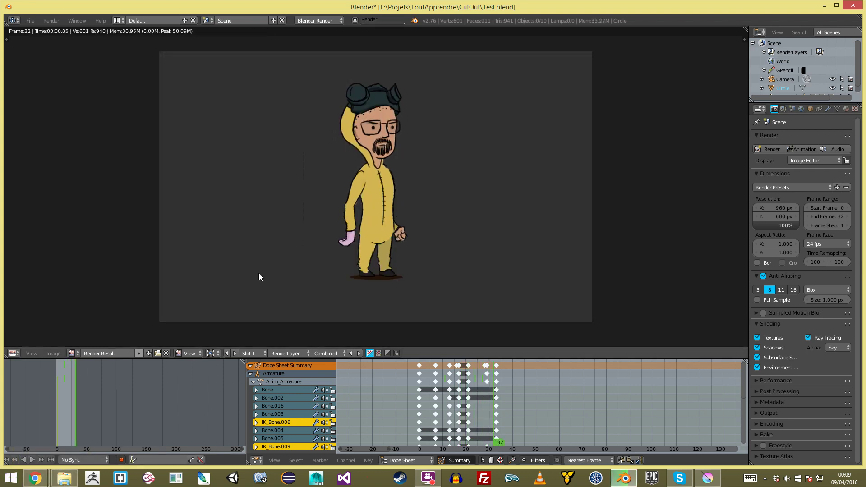
{"action": "left_click", "coordinate": [64, 477]}
{"action": "left_click", "coordinate": [390, 188]}
{"action": "double_click", "coordinate": [396, 190]}
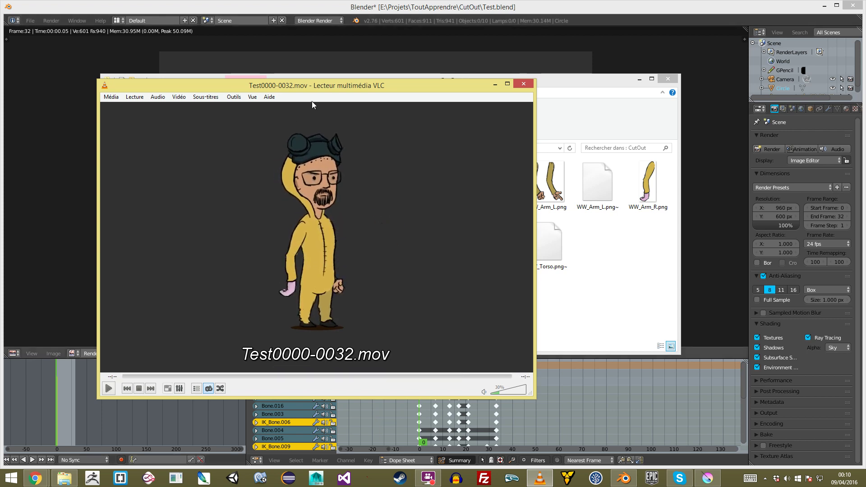
{"action": "left_click_drag", "start_coordinate": [356, 88], "coordinate": [366, 53]}
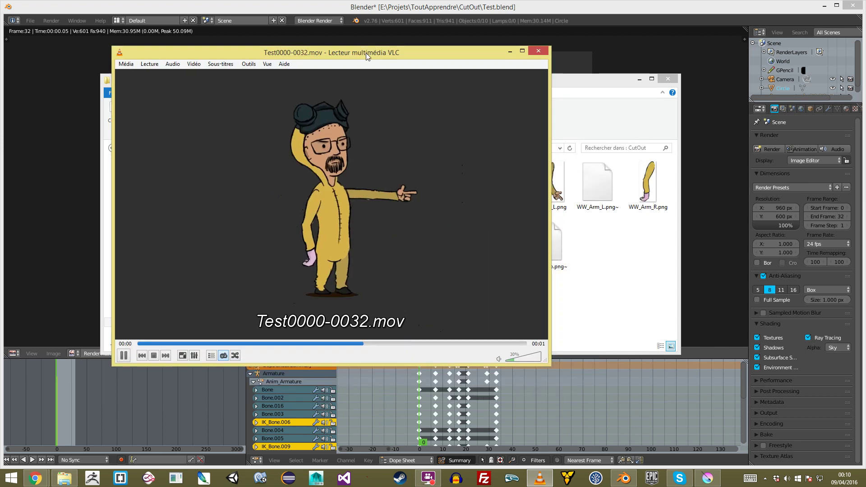